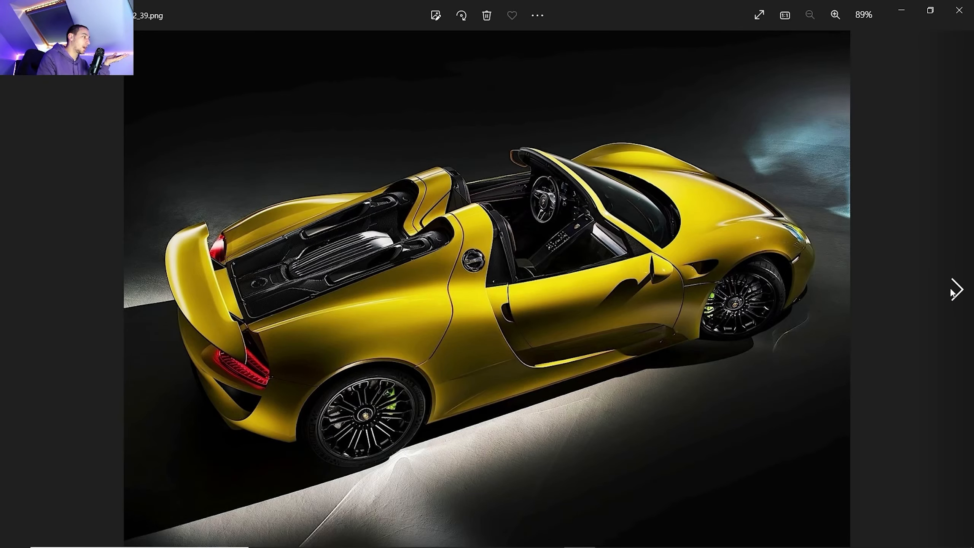
Step: Examine the Porsche 918 reference photos of the cockpit and bodywork, and switch to Blender
scroll(566, 268, "up", 5)
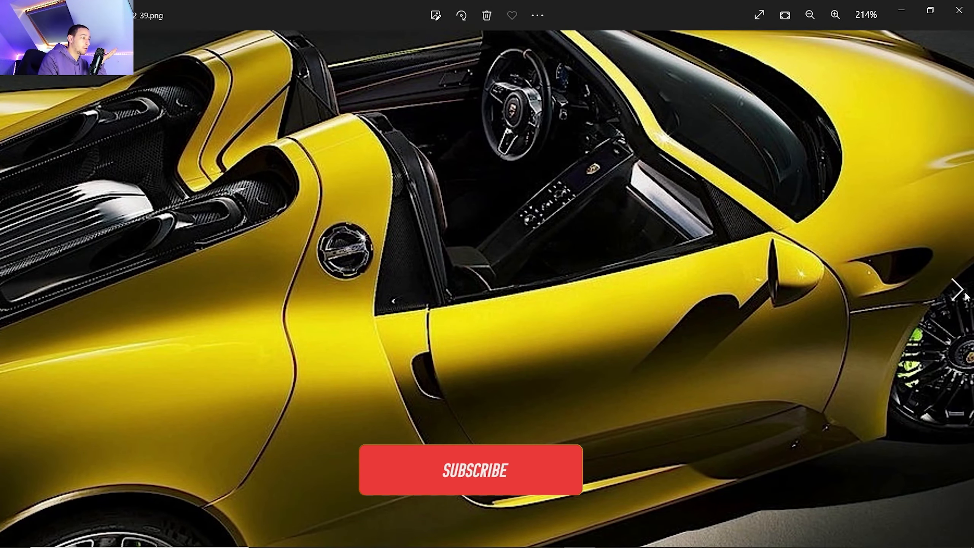
left_click(933, 297)
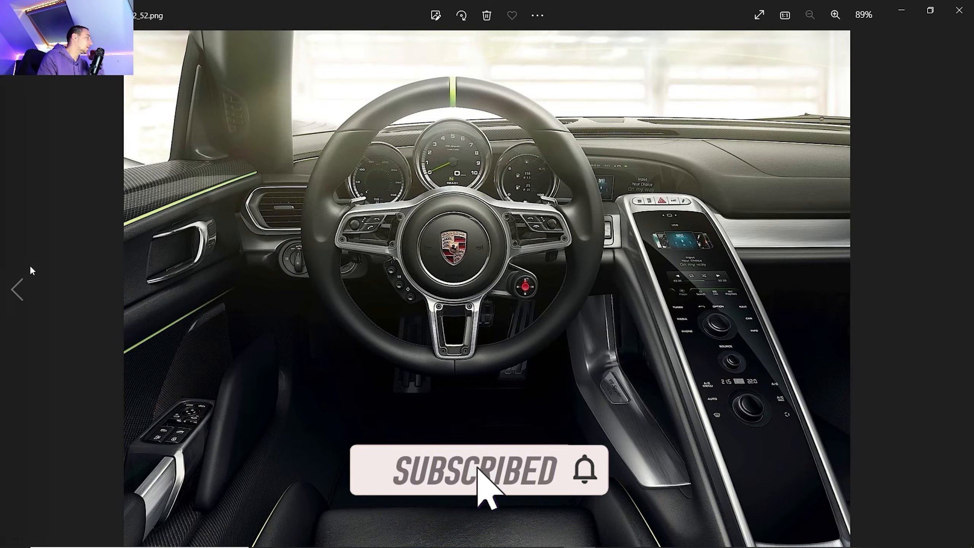
left_click(20, 284)
left_click(20, 282)
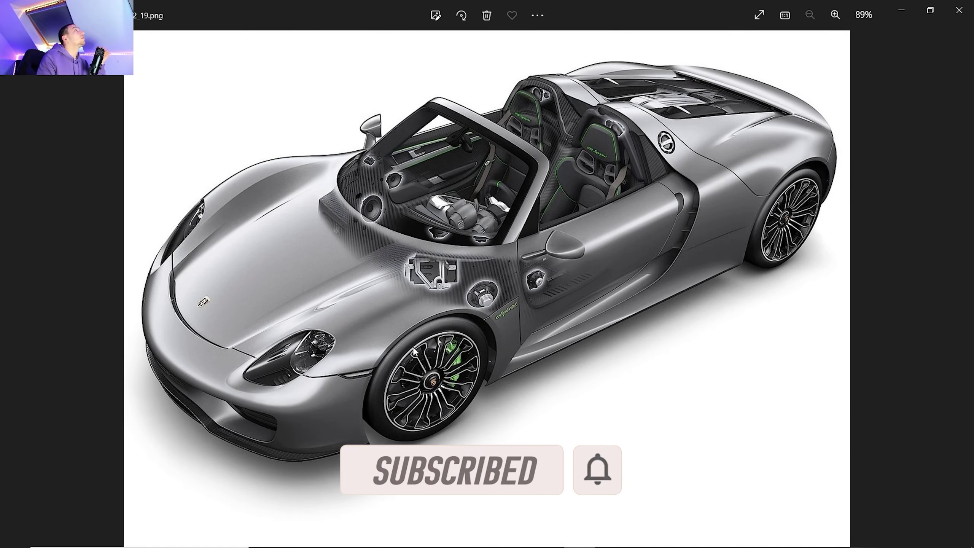
left_click(526, 540)
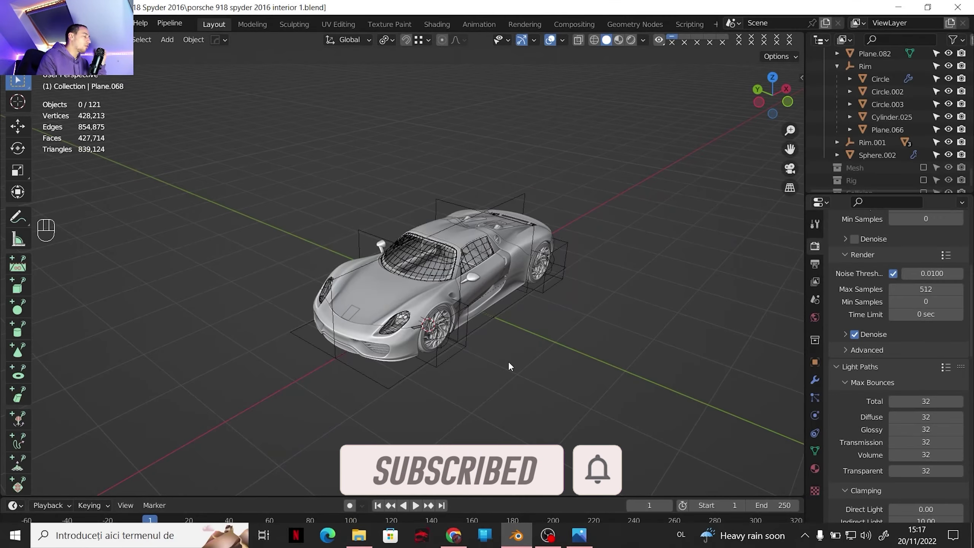
Step: Hide the roof, windshield and side window parts covering the car's cabin, one object at a time
scroll(478, 260, "up", 2)
middle_click_drag(478, 260, 400, 297, "shift")
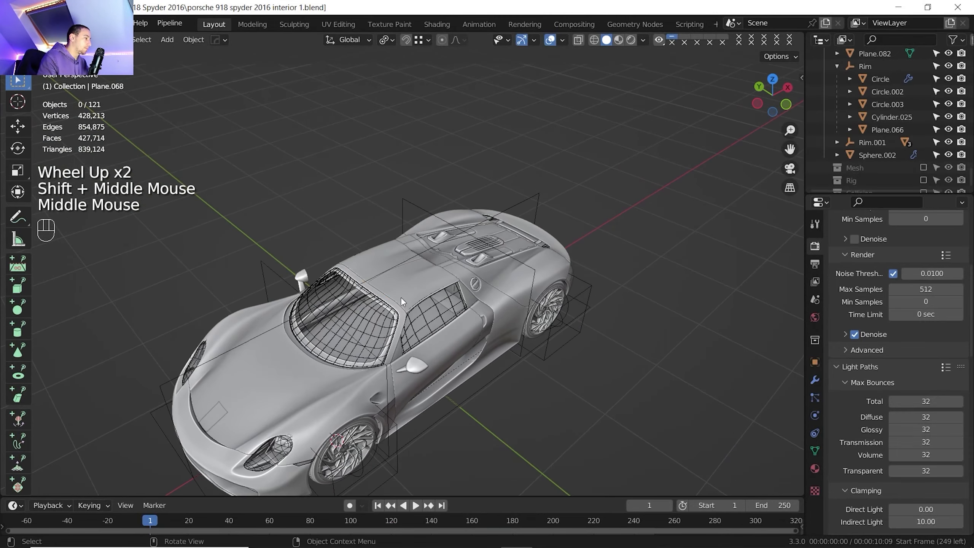
left_click(400, 297)
key("h")
left_click(400, 297)
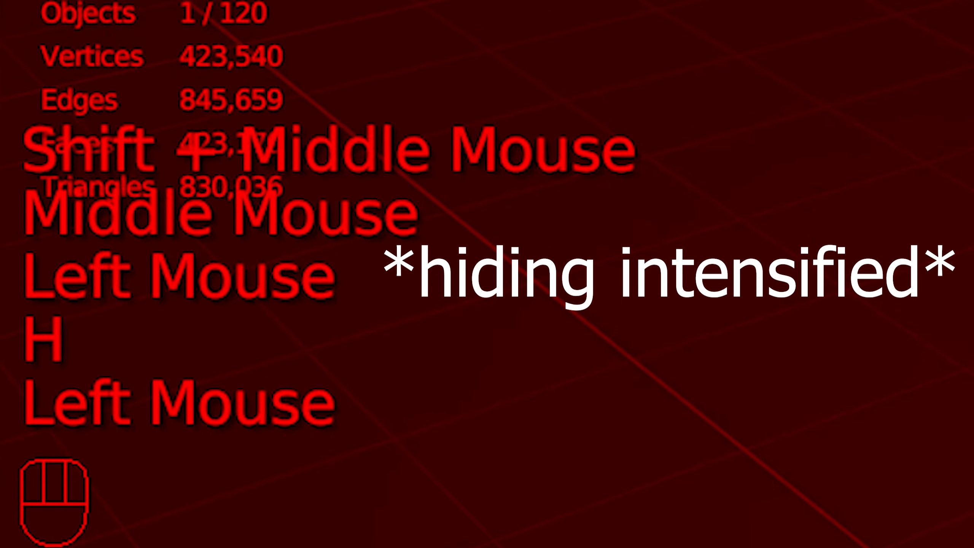
key("h")
left_click(401, 297)
key("h")
left_click(401, 297)
key("h")
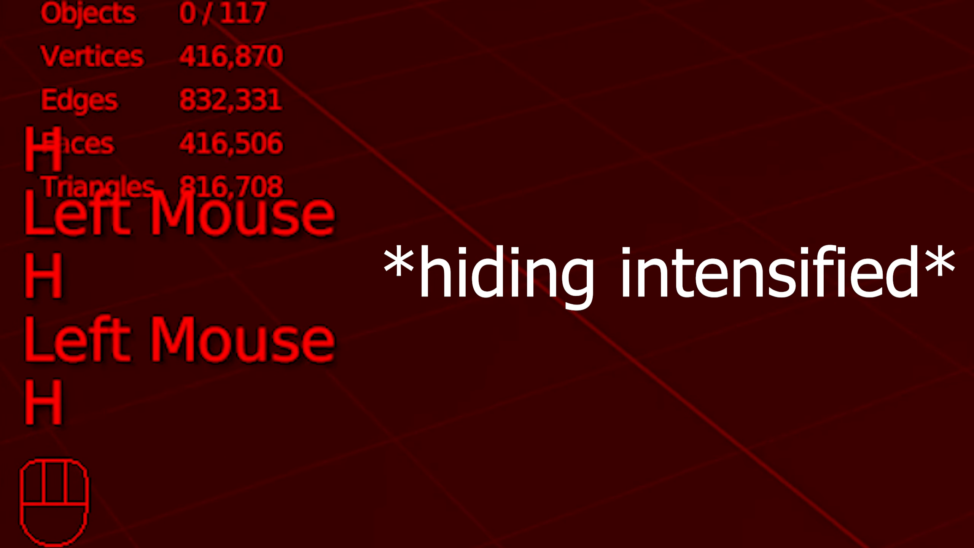
left_click(400, 297)
key("h")
left_click(400, 297)
key("h")
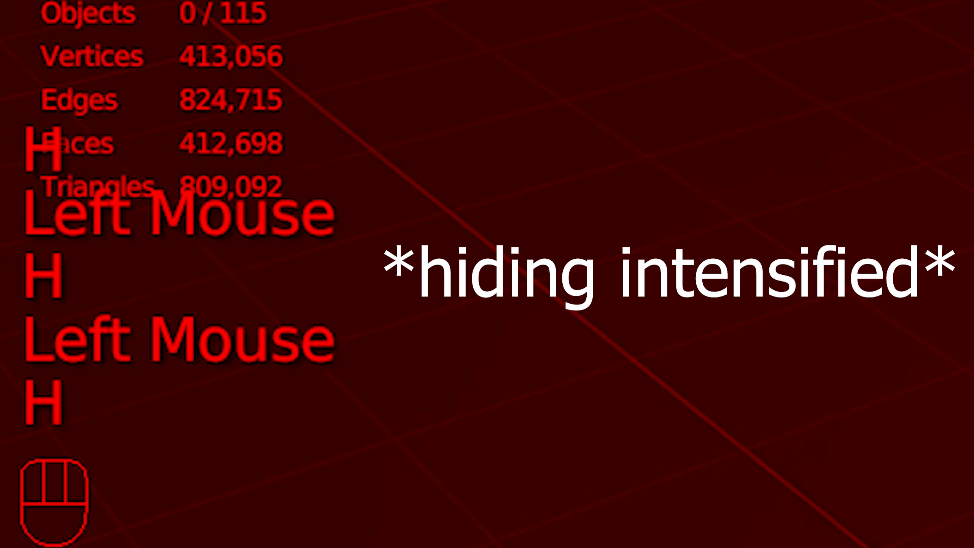
Step: Hide the rim, brake and other inner parts of the front wheel, one object at a time
middle_click_drag(307, 357, 385, 196)
scroll(282, 380, "down", 2)
scroll(287, 376, "up", 2)
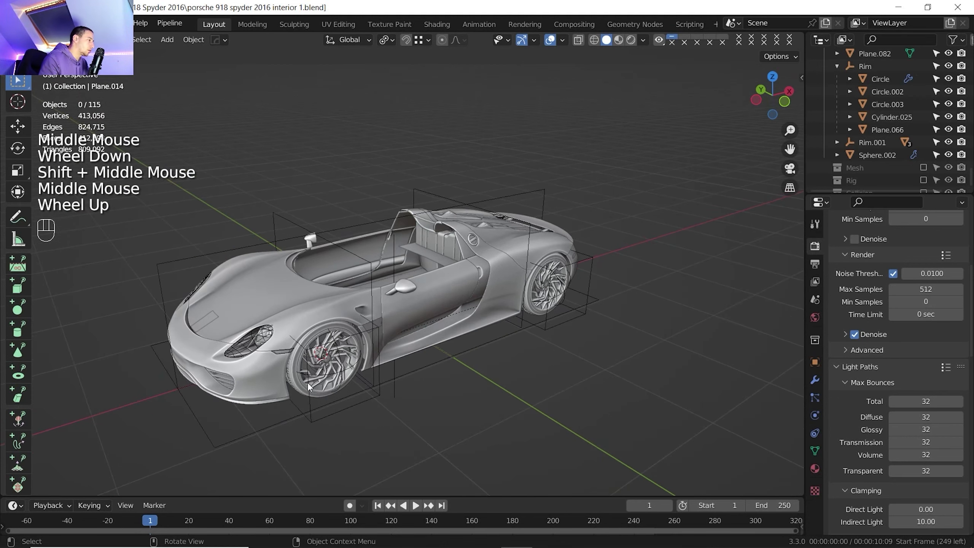
left_click(312, 369)
key("h")
left_click(321, 361)
key("h")
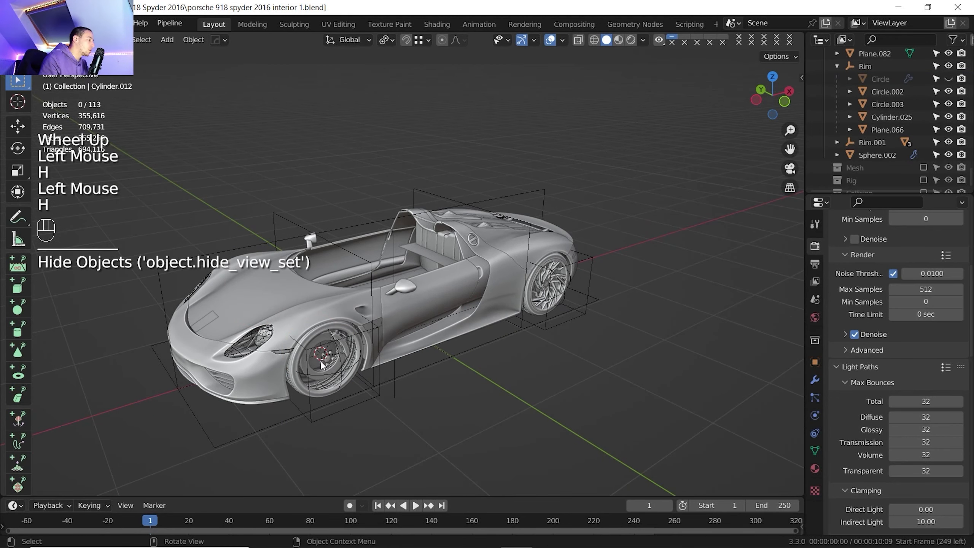
left_click(324, 361)
key("h")
left_click(330, 361)
key("h")
left_click(304, 371)
key("h")
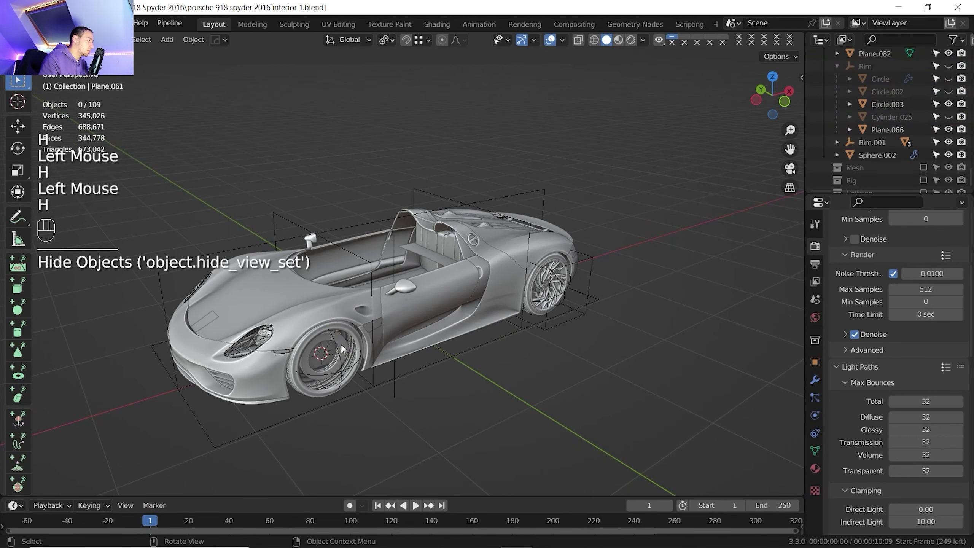
left_click(341, 345)
key("h")
left_click(341, 344)
key("h")
left_click(341, 340)
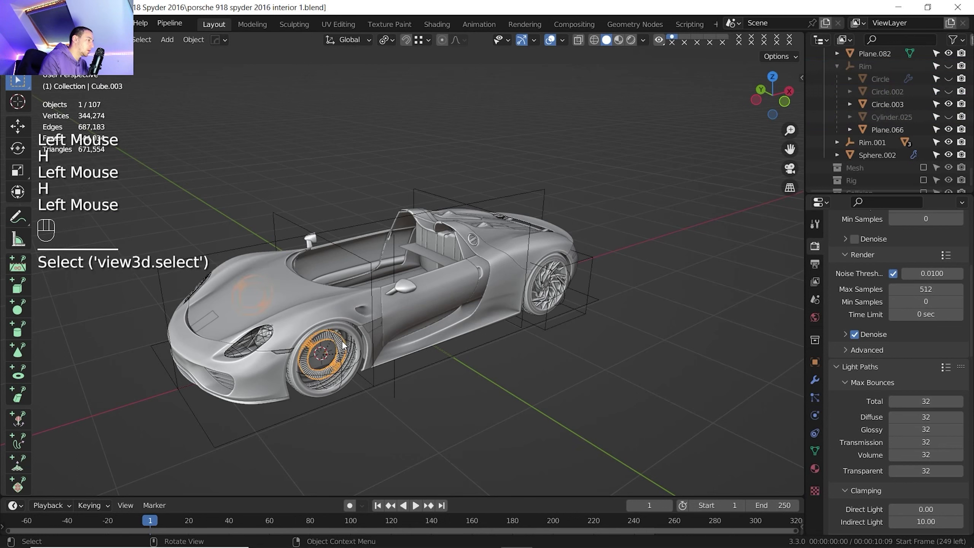
key("h")
left_click(341, 341)
key("h")
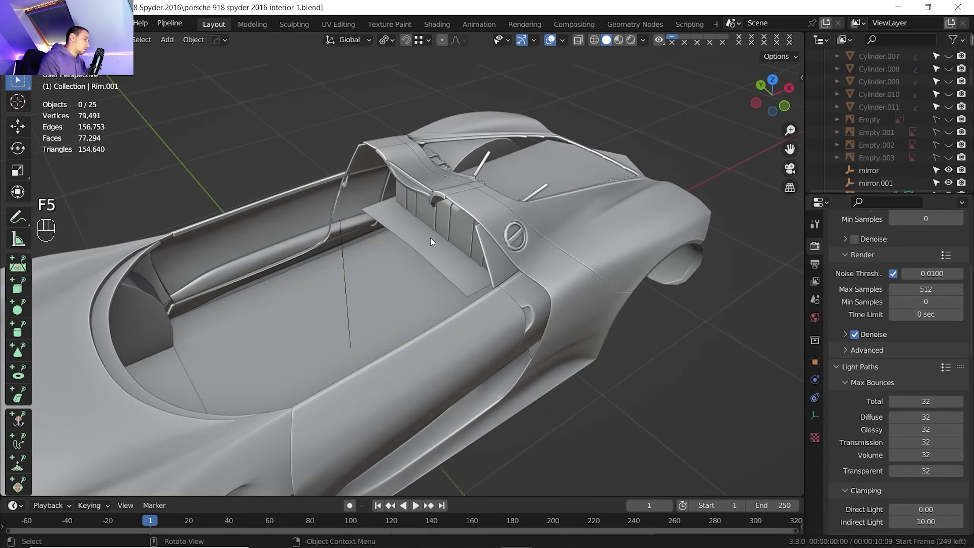
Step: Turn off the Subdivision modifier's viewport display on the side body panel and the central panel behind the cabin
middle_click_drag(430, 237, 453, 239)
middle_click_drag(453, 240, 460, 200, "shift")
scroll(462, 234, "up", 1)
middle_click_drag(459, 199, 415, 127, "shift")
scroll(412, 159, "down", 1)
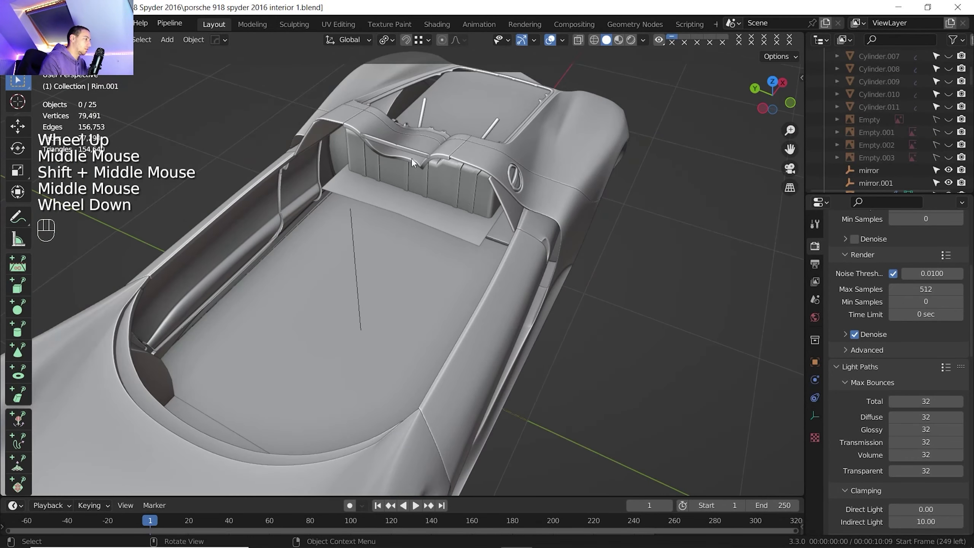
scroll(392, 244, "down", 2)
middle_click_drag(393, 244, 358, 307)
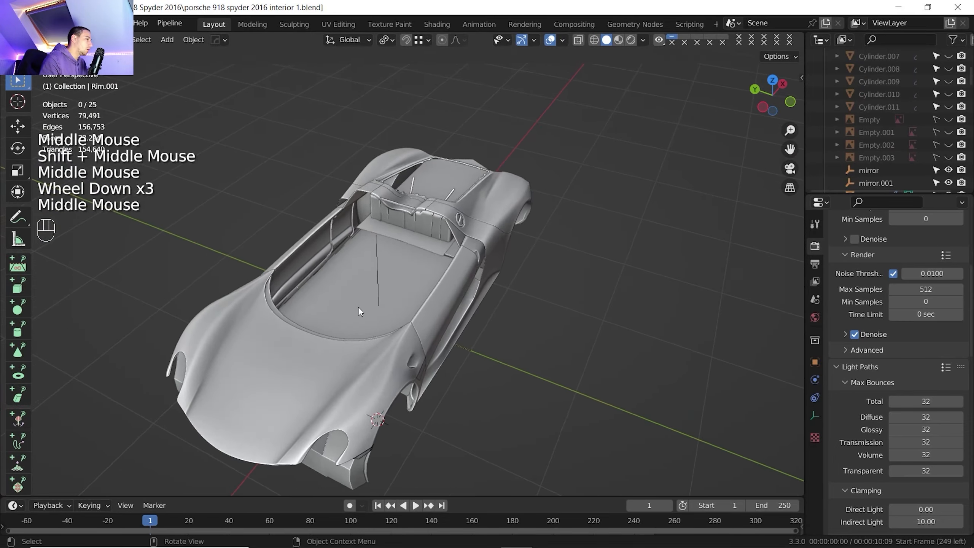
scroll(370, 269, "up", 1)
middle_click_drag(370, 269, 370, 282, "shift")
mouse_move(370, 282)
middle_mouse_down()
mouse_move(371, 296)
mouse_move(364, 287)
middle_mouse_up()
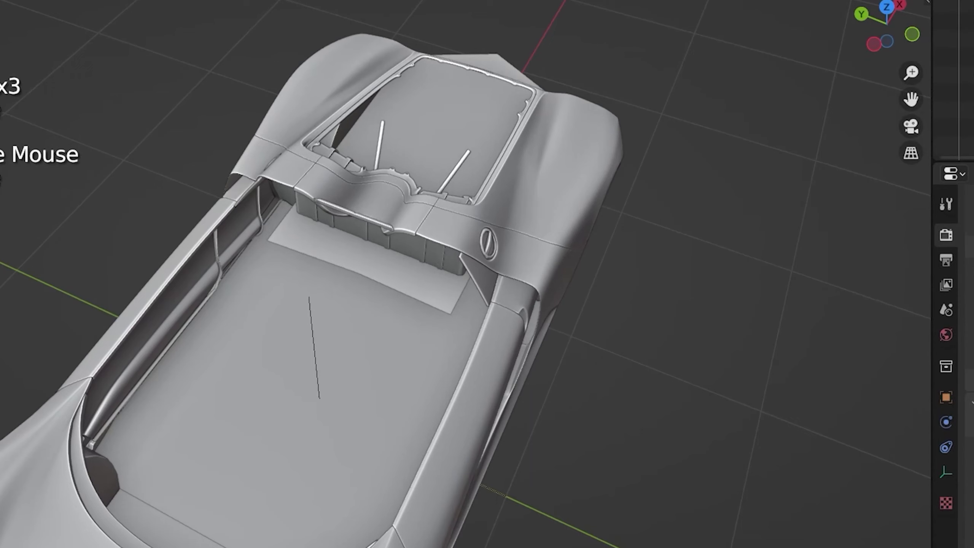
left_click(464, 233)
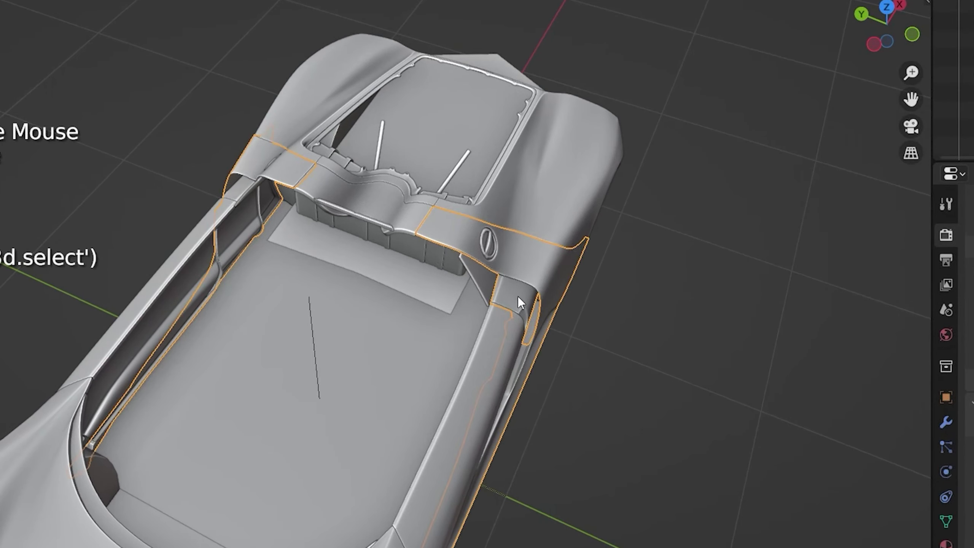
left_click(947, 421)
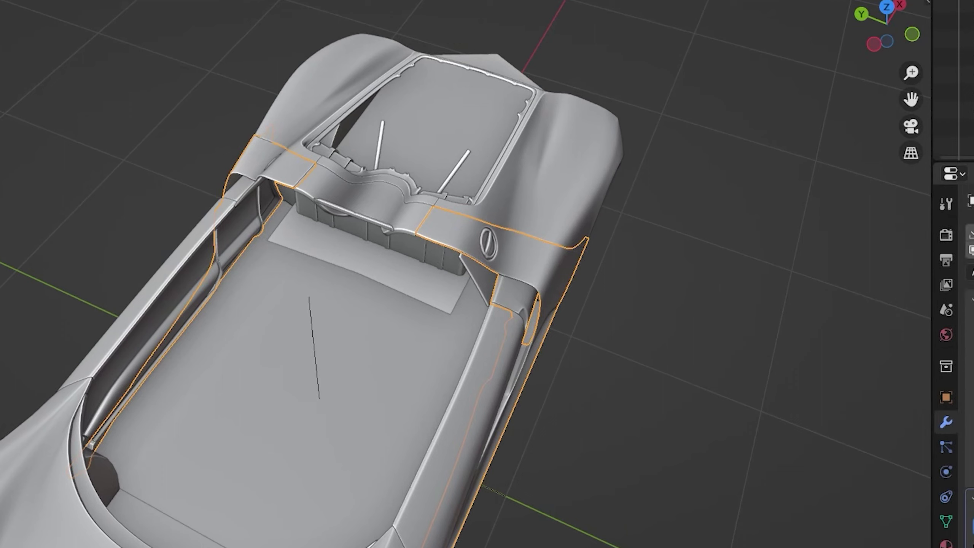
left_click(973, 499)
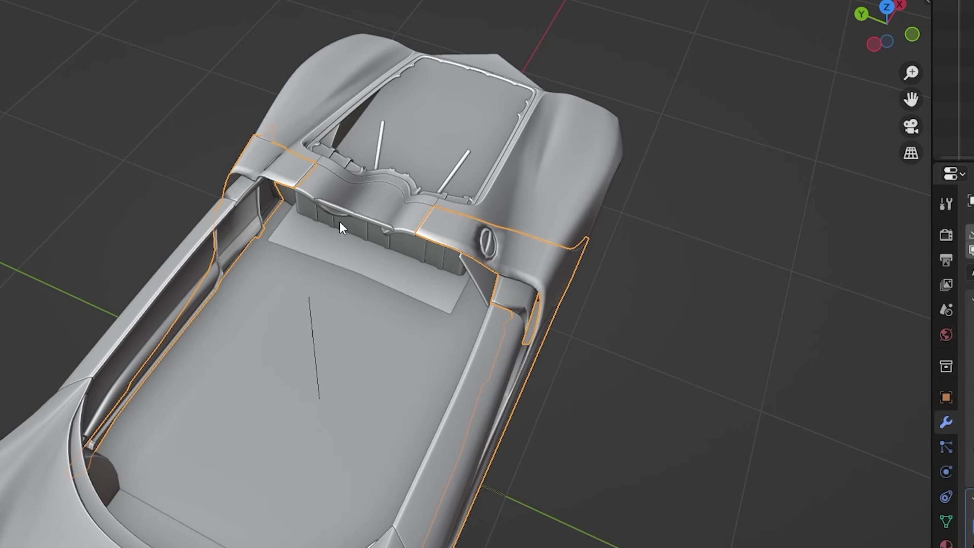
left_click(372, 207)
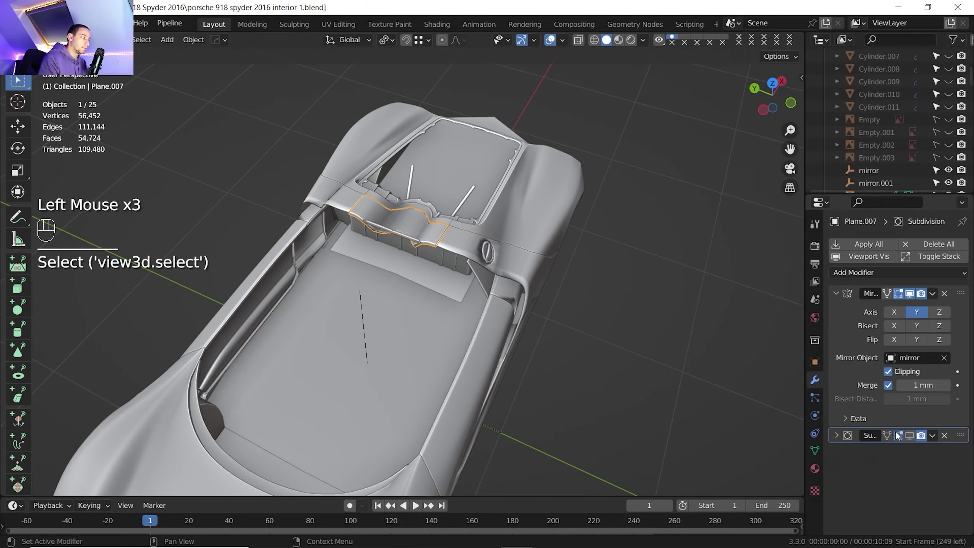
Step: Turn off the Subdivision modifier's viewport display on the front body panel and the remaining side body panels
middle_click_drag(521, 345, 466, 289)
left_click(497, 317)
left_click(909, 435)
left_click(345, 360)
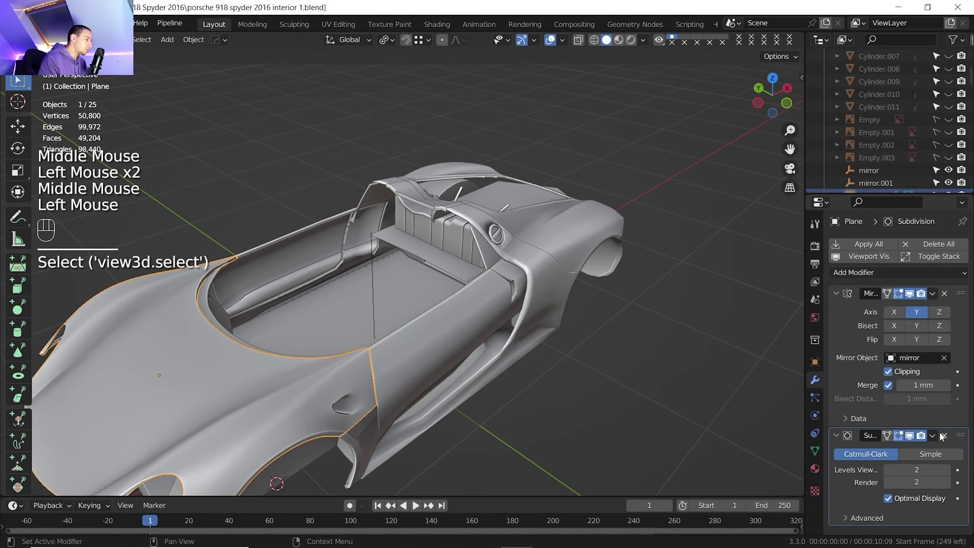
left_click(911, 436)
mouse_move(347, 293)
middle_mouse_down()
mouse_move(484, 333)
mouse_move(408, 285)
mouse_move(378, 228)
mouse_move(349, 293)
mouse_move(317, 303)
mouse_move(342, 278)
middle_mouse_up()
left_click(483, 334)
double_click(348, 293)
middle_click_drag(528, 248, 477, 324)
mouse_move(478, 325)
middle_mouse_down()
mouse_move(489, 345)
mouse_move(463, 358)
mouse_move(480, 322)
middle_mouse_up()
middle_click_drag(480, 322, 459, 298)
scroll(458, 296, "up", 2)
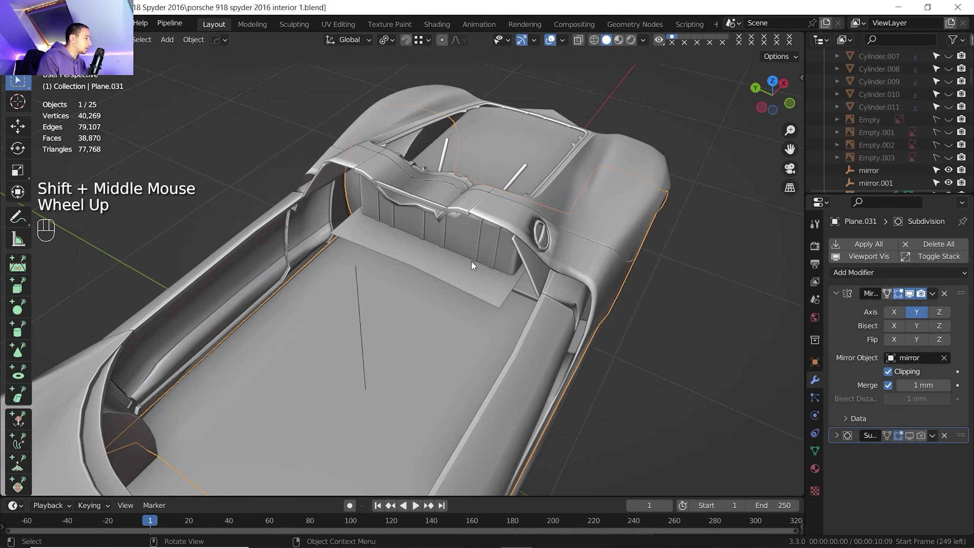
left_click(503, 219)
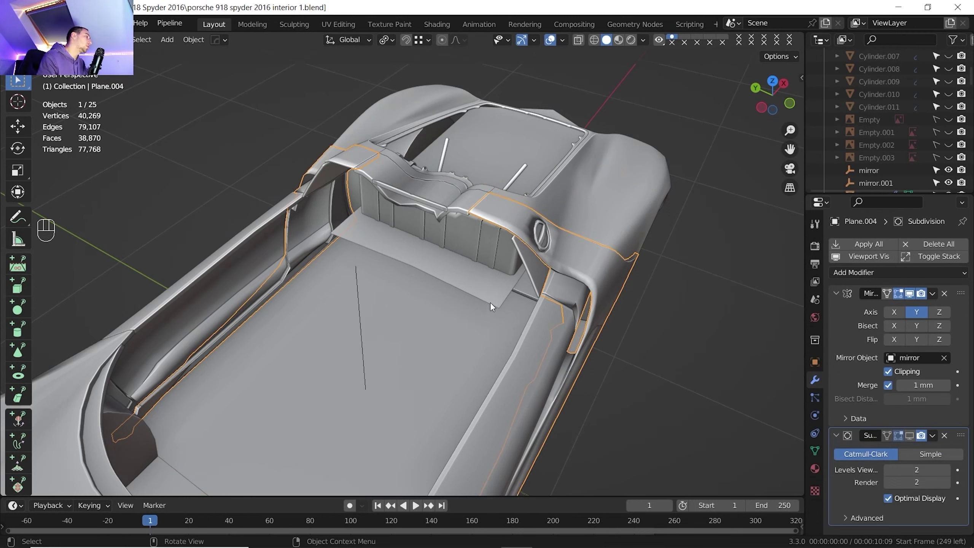
middle_click_drag(482, 295, 422, 269, "shift")
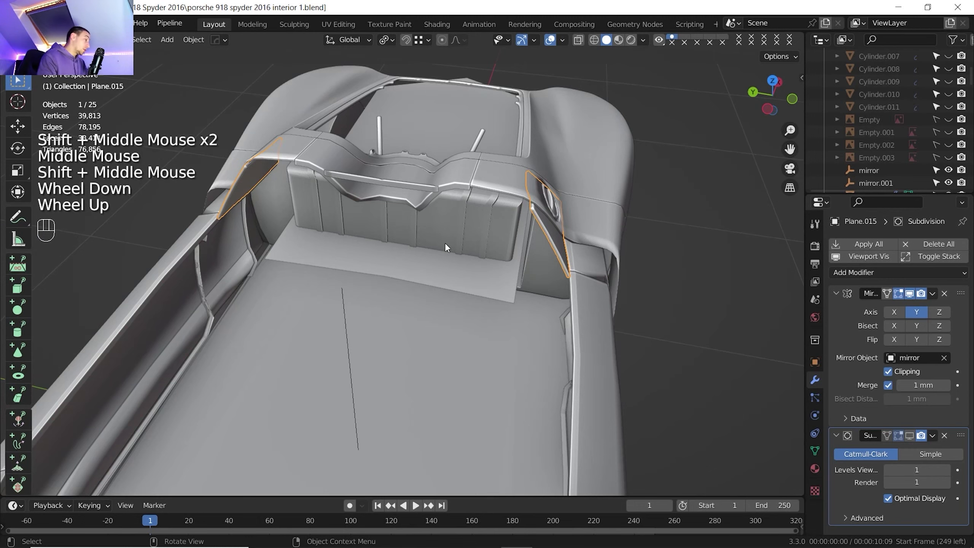
Step: Duplicate the lower front edges of the central panel behind the cabin in place and separate them into their own object
middle_click_drag(446, 247, 400, 248, "shift")
left_click(446, 225)
scroll(444, 259, "up", 2)
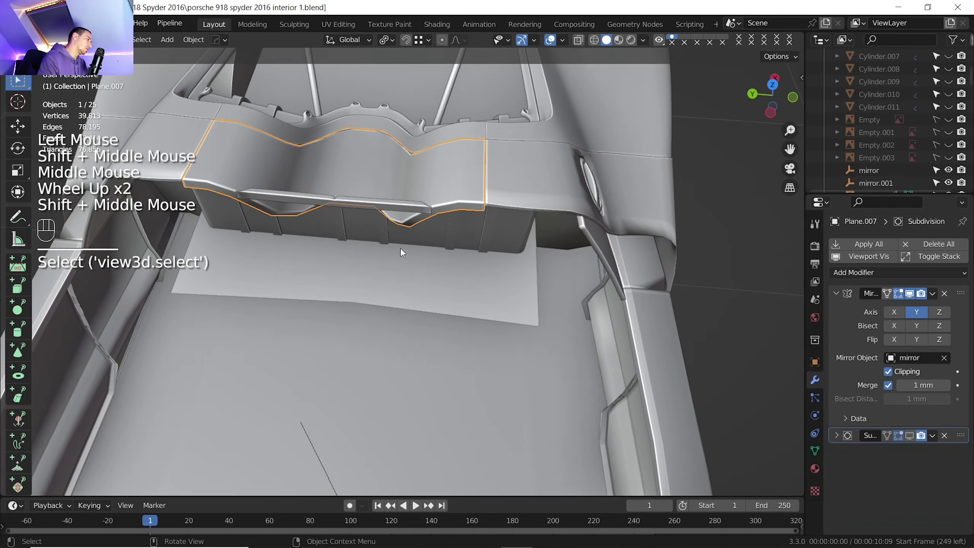
scroll(401, 250, "up", 1)
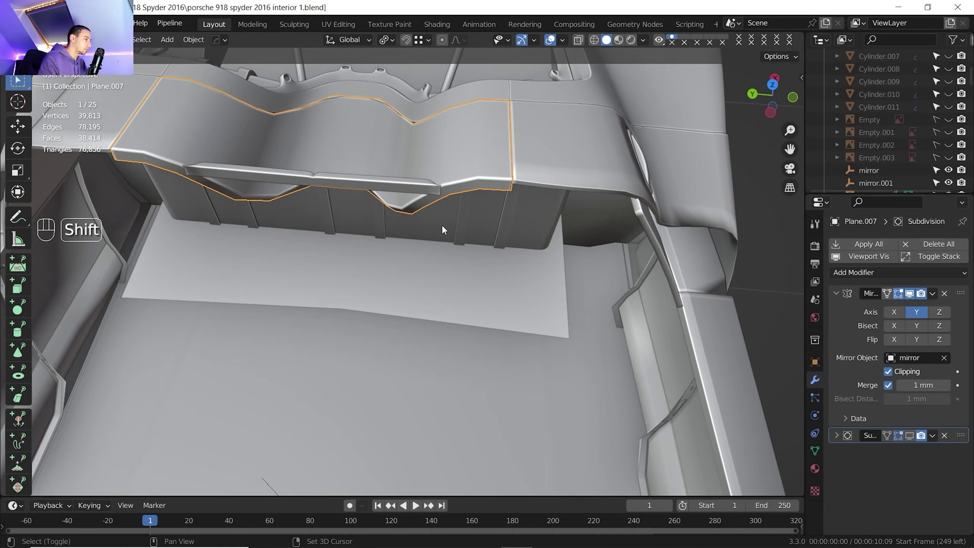
middle_click_drag(441, 225, 404, 231, "shift")
key("Tab")
scroll(395, 230, "up", 1)
middle_click_drag(340, 219, 346, 243, "shift")
middle_click_drag(346, 243, 339, 205)
middle_click_drag(339, 204, 338, 203)
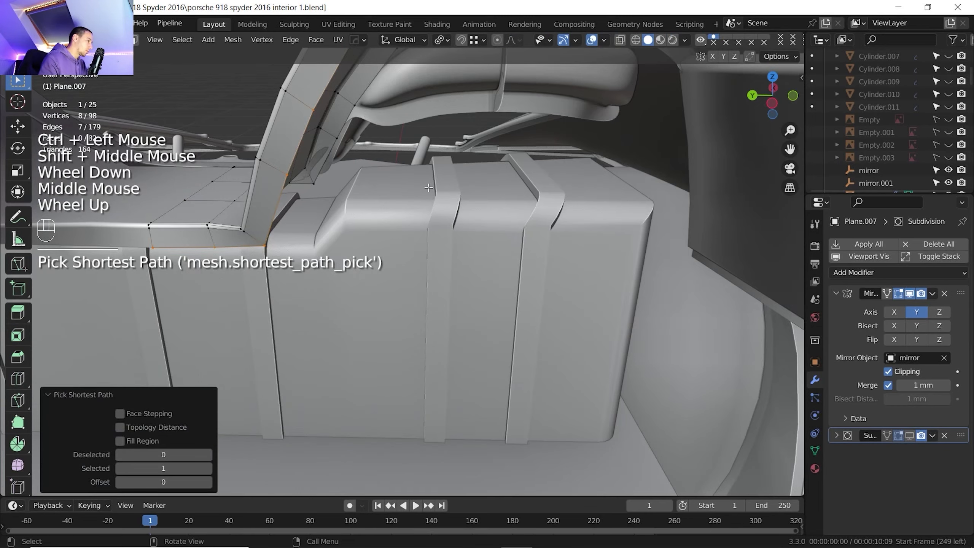
scroll(428, 188, "down", 1)
key("shift+d")
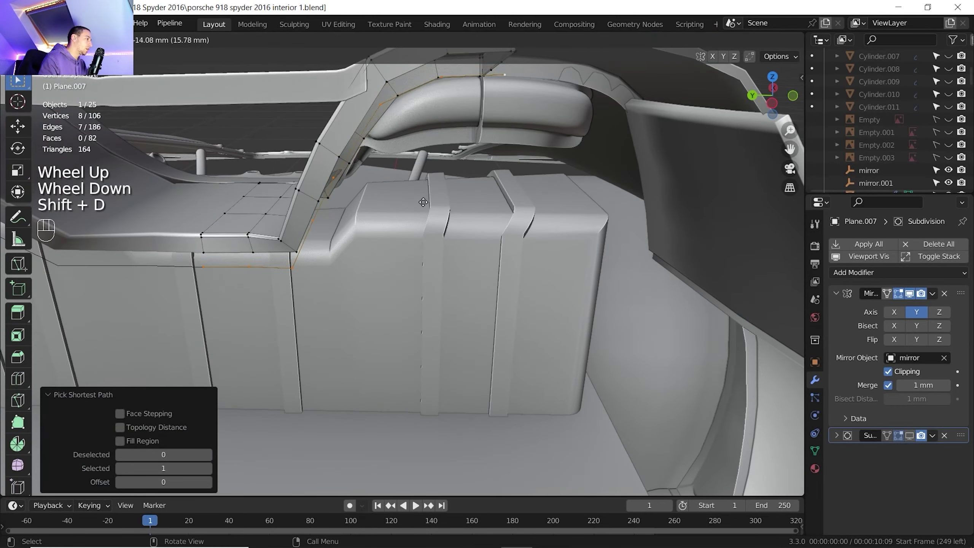
right_click(423, 203)
middle_click_drag(423, 203, 430, 279, "shift")
scroll(422, 265, "down", 1)
key("p")
left_click(423, 292)
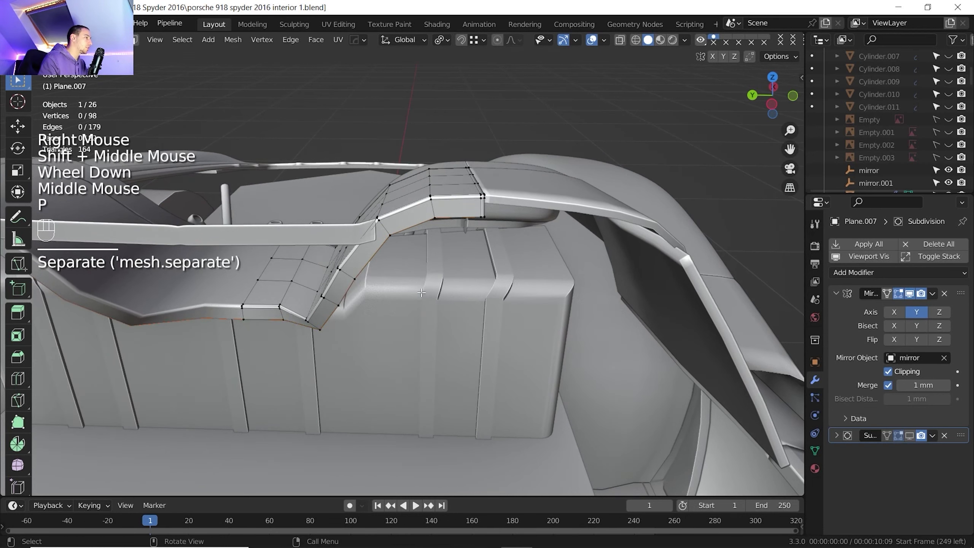
Step: Open the separated edge strip under the central panel for mesh editing
key("Tab")
left_click(412, 226)
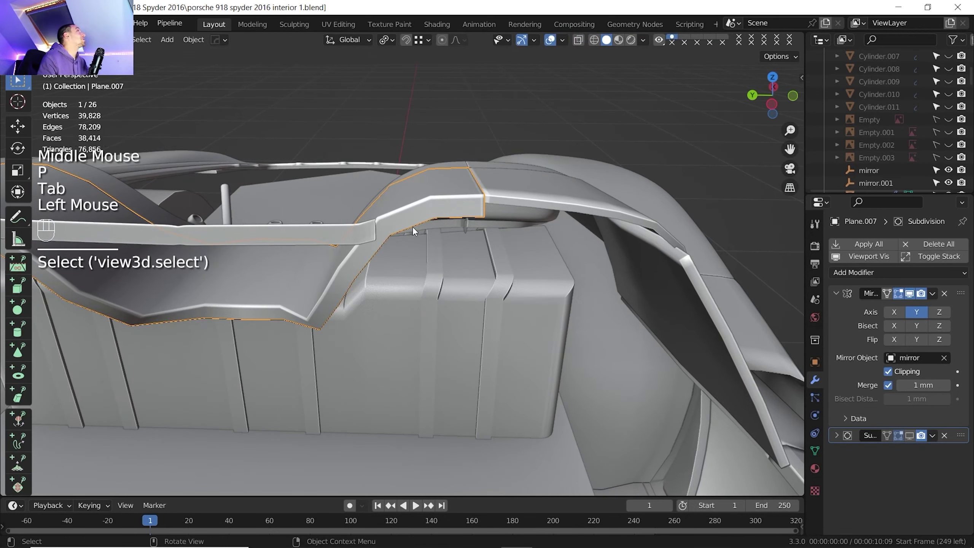
left_click(413, 226)
key("Tab")
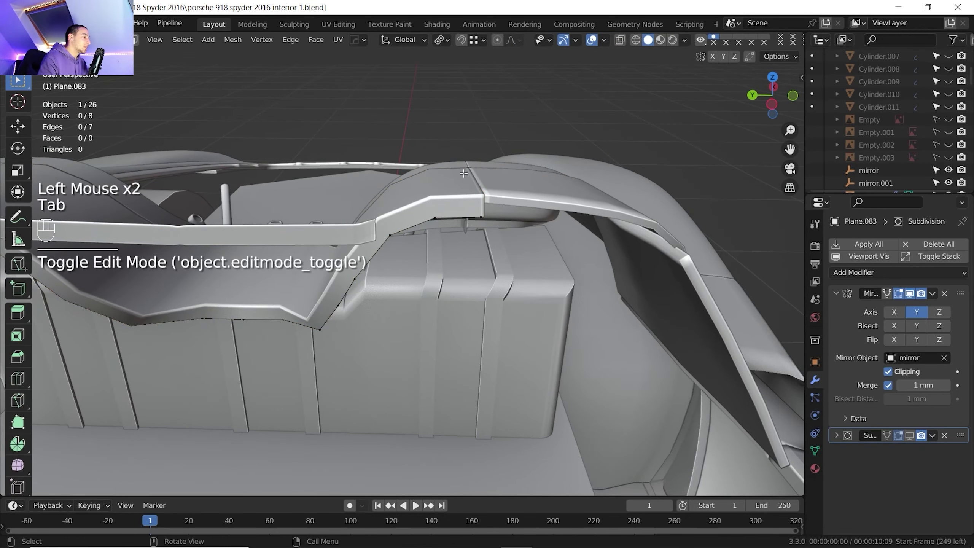
Step: Set the transform pivot point to Median Point and turn on snapping
left_click(441, 40)
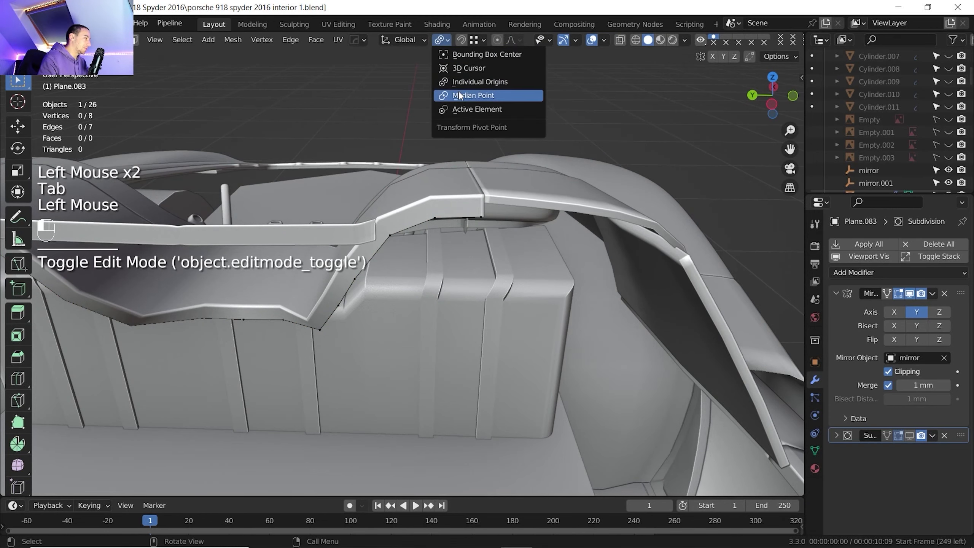
left_click(458, 90)
left_click(462, 41)
Step: Hide the outer end vertex of the separated edge strip
left_click(481, 218)
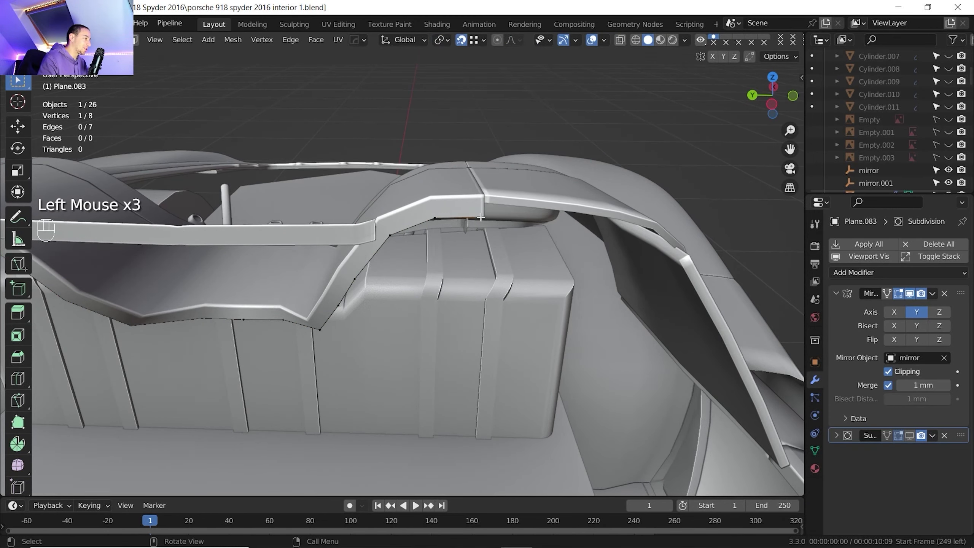
middle_click_drag(494, 230, 365, 235, "shift")
scroll(365, 236, "up", 2)
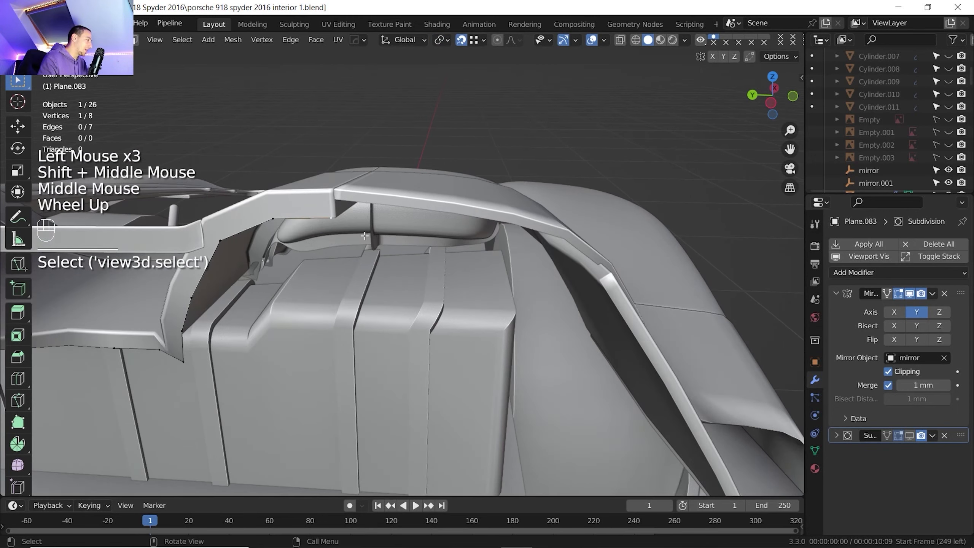
key("h")
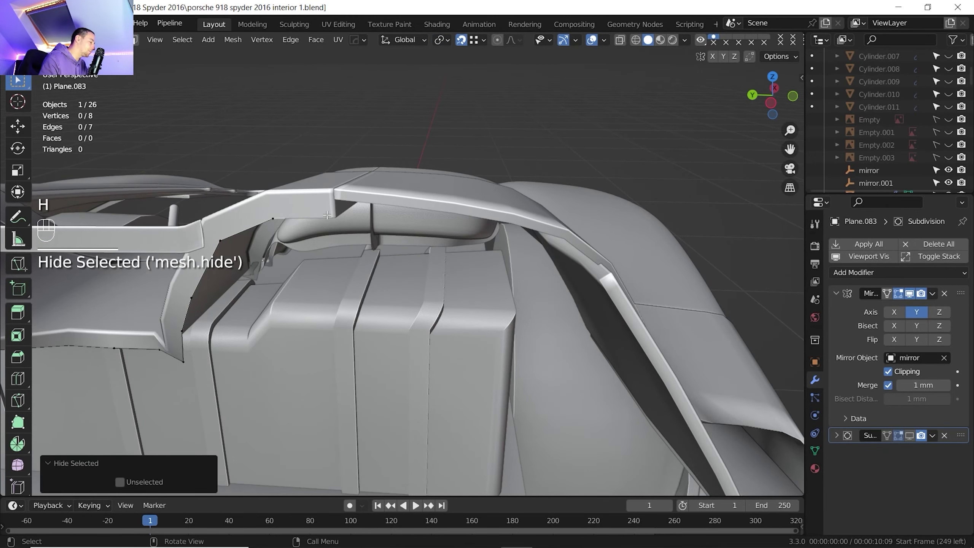
Step: Undo hiding the edge strip's end vertex and raise that vertex about 12.8 mm onto the frame's lower corner
key("ctrl+z")
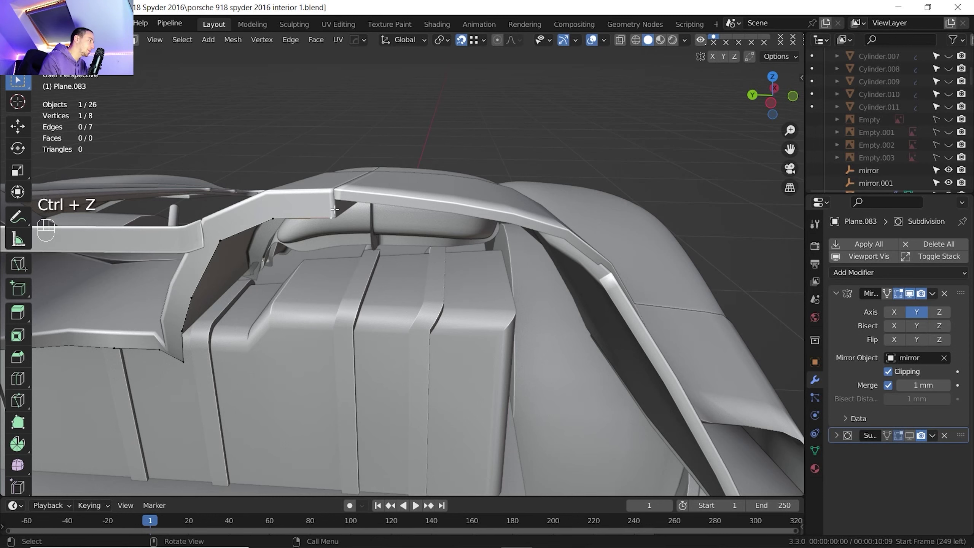
key("g")
left_click(343, 195)
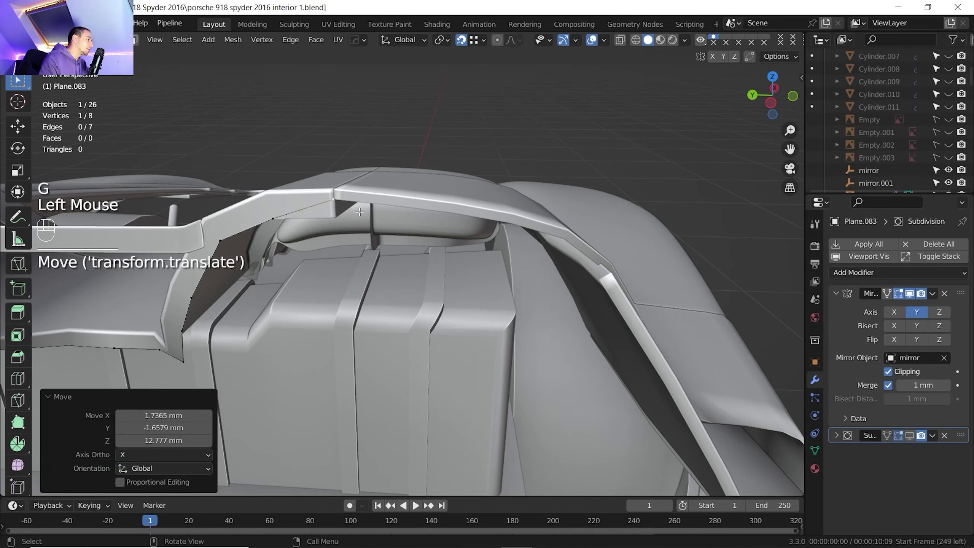
Step: Extrude three more vertices from the strip's end along the lower edge of the hoop behind the cabin
key("F5")
left_click(375, 222)
key("e")
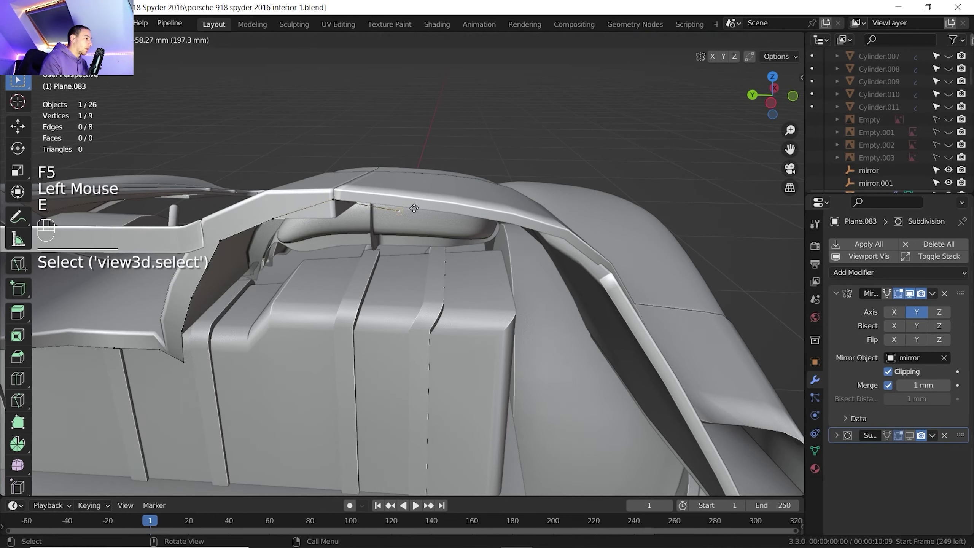
left_click(461, 212)
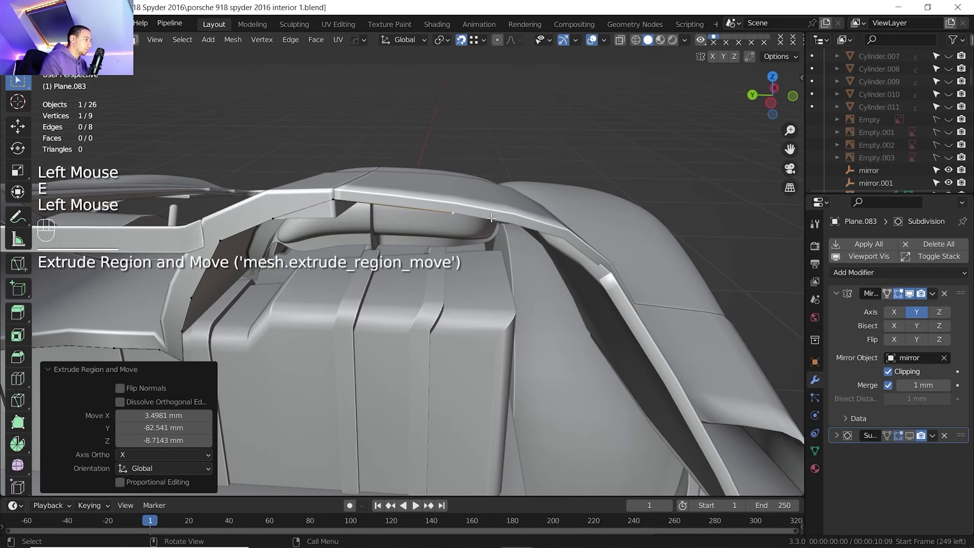
key("e")
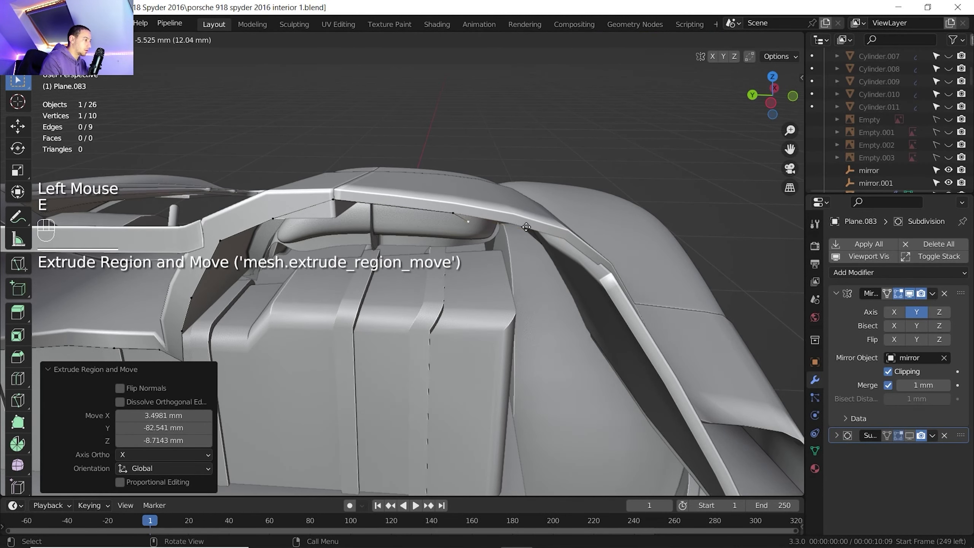
left_click(517, 221)
key("e")
left_click(562, 236)
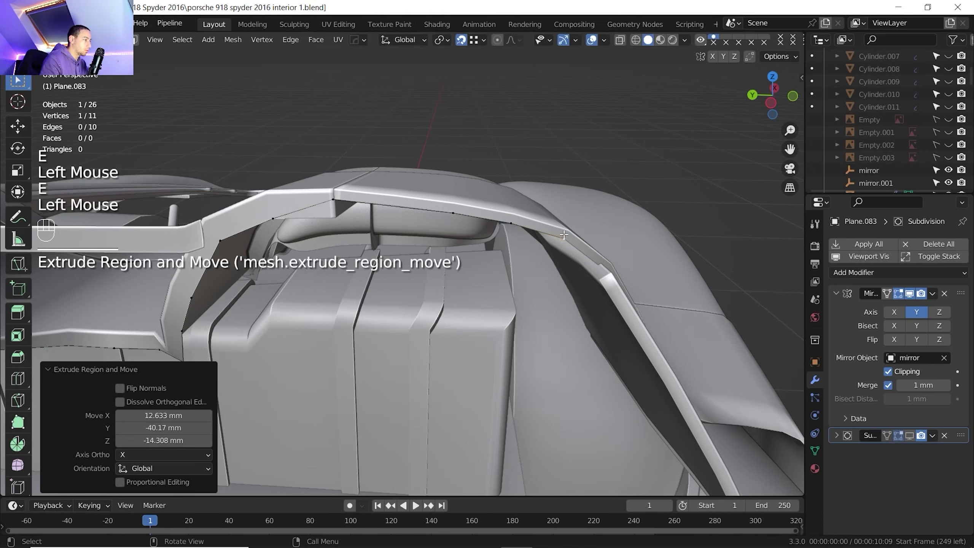
Step: Change the snap target to Face Project
scroll(472, 210, "down", 1)
middle_click_drag(523, 251, 484, 187, "shift")
scroll(464, 192, "up", 1)
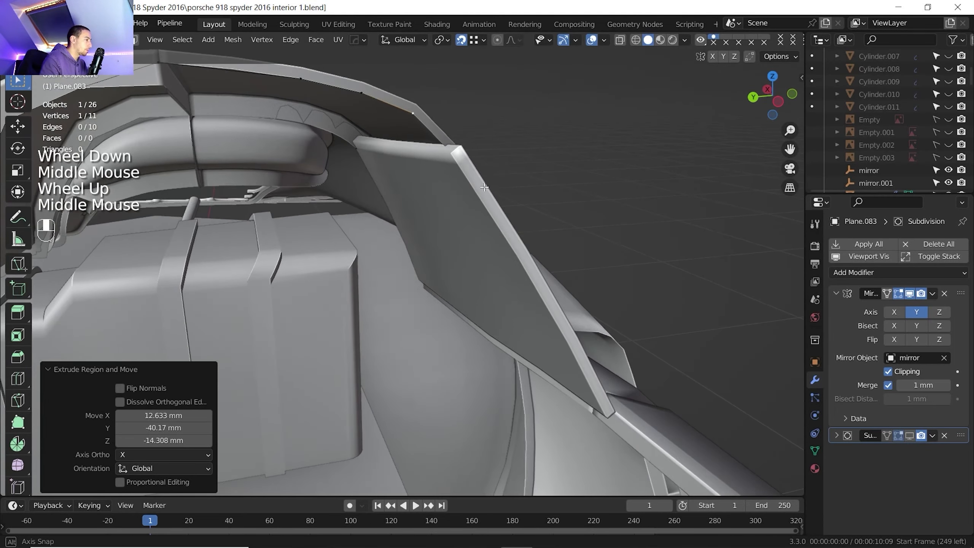
left_click(476, 40)
left_click(468, 114)
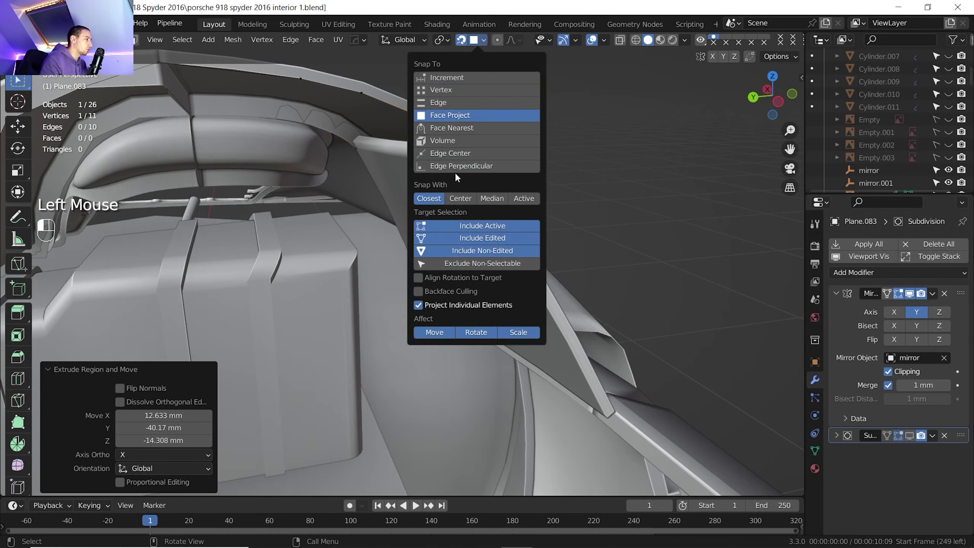
Step: Extrude the end vertex onto the upper corner of the side panel and adjust its position there
middle_click_drag(433, 180, 417, 194)
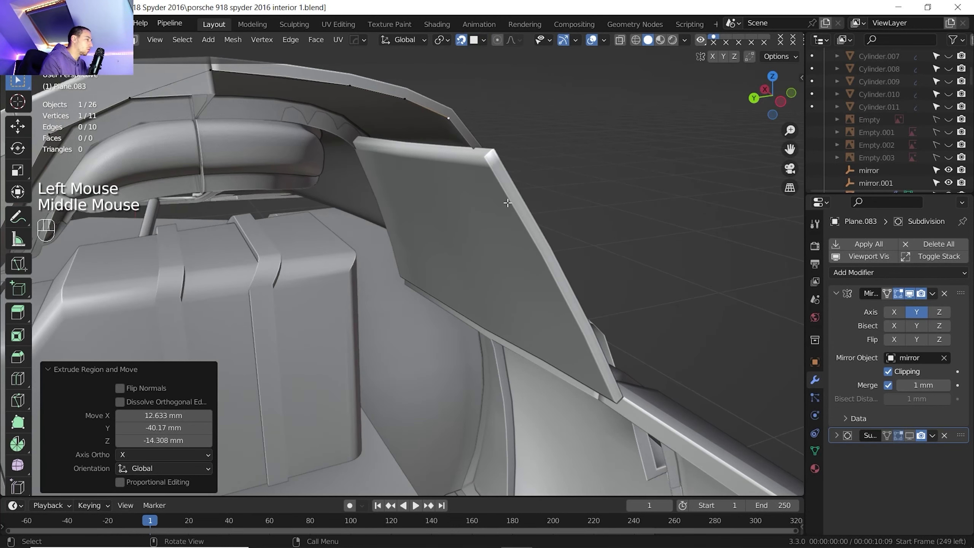
key("e")
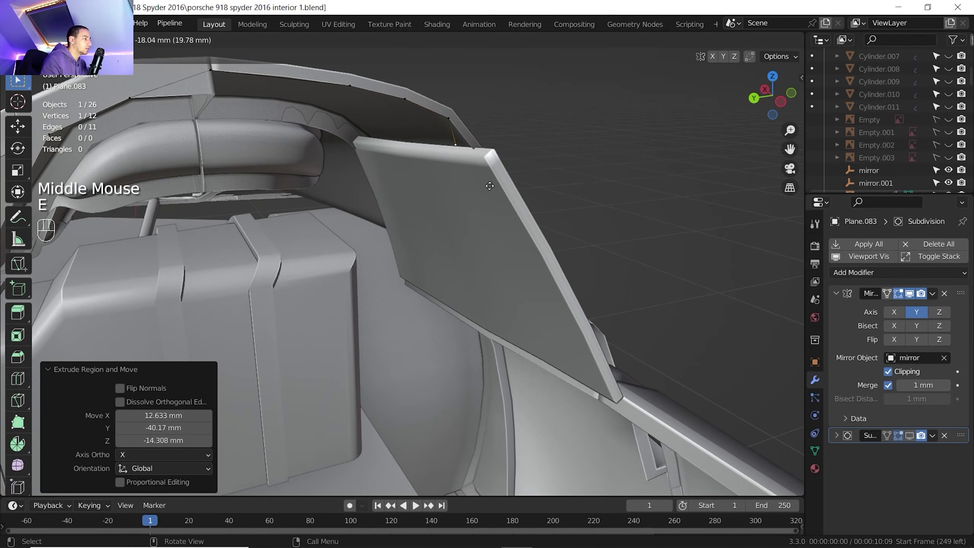
left_click(485, 173)
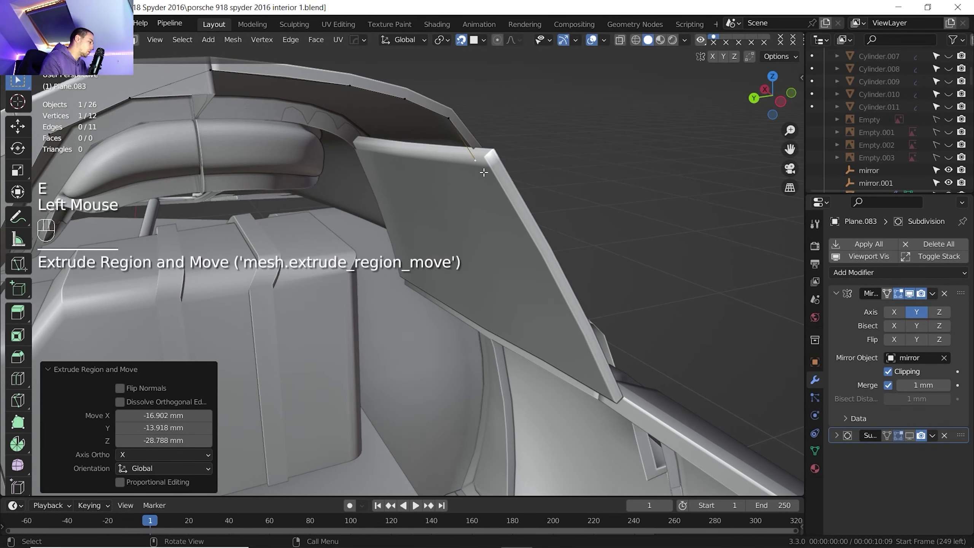
key("g")
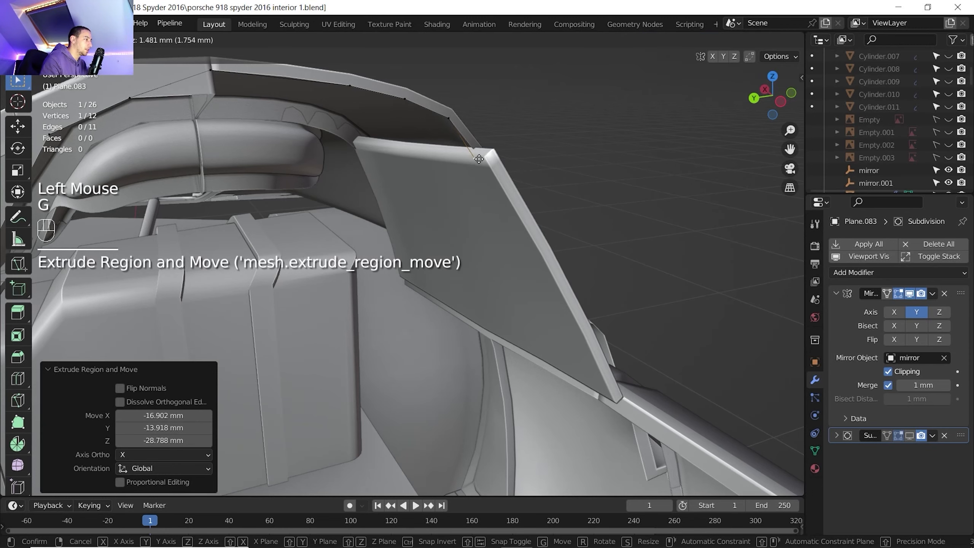
left_click(479, 157)
middle_click_drag(478, 157, 476, 155)
key("g")
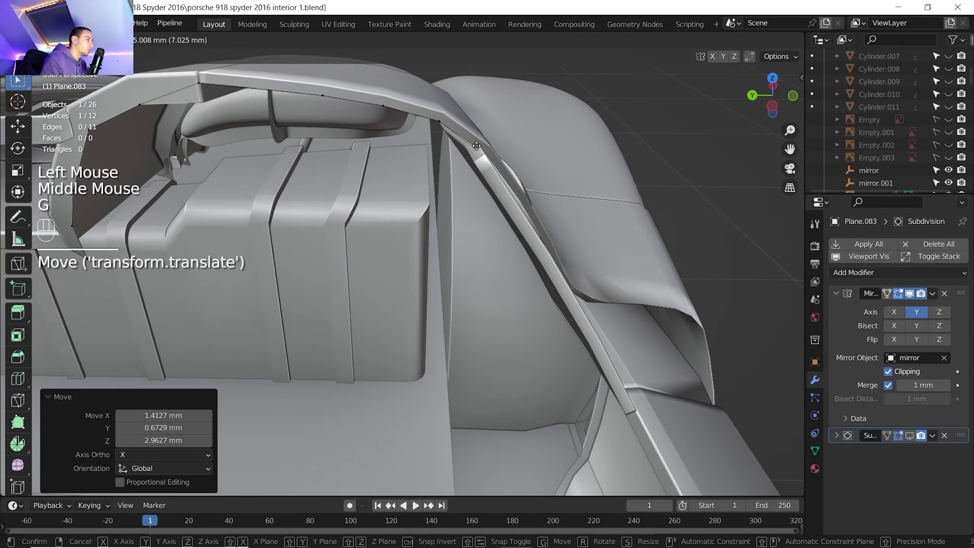
left_click(477, 147)
Step: Extrude three vertices one after another down the inner face of the side panel to its lower corner
middle_click_drag(462, 180, 589, 126)
key("e")
left_click(608, 181)
scroll(609, 180, "down", 2)
middle_click_drag(608, 181, 537, 207, "shift")
middle_click_drag(536, 207, 568, 190)
scroll(568, 190, "down", 1)
middle_click_drag(568, 190, 468, 188, "shift")
key("e")
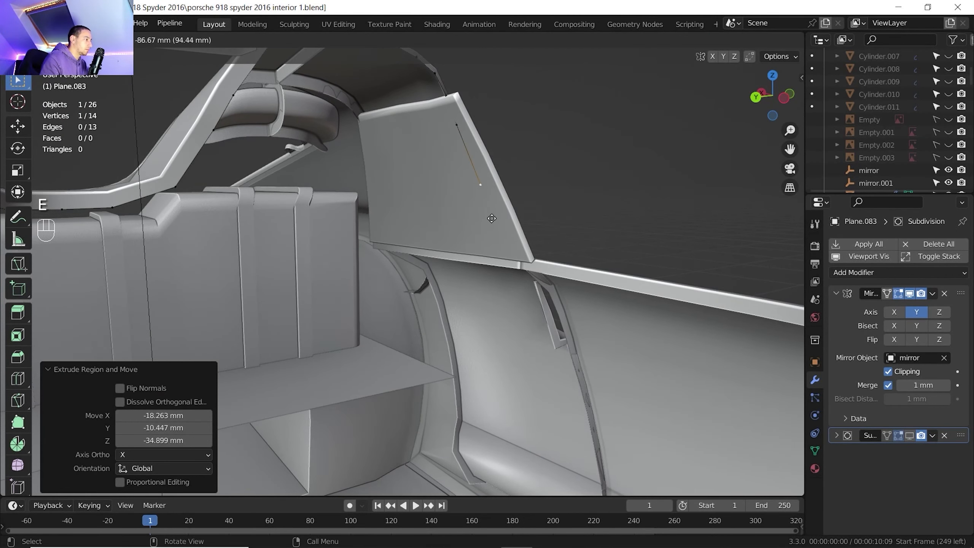
left_click(492, 218)
key("e")
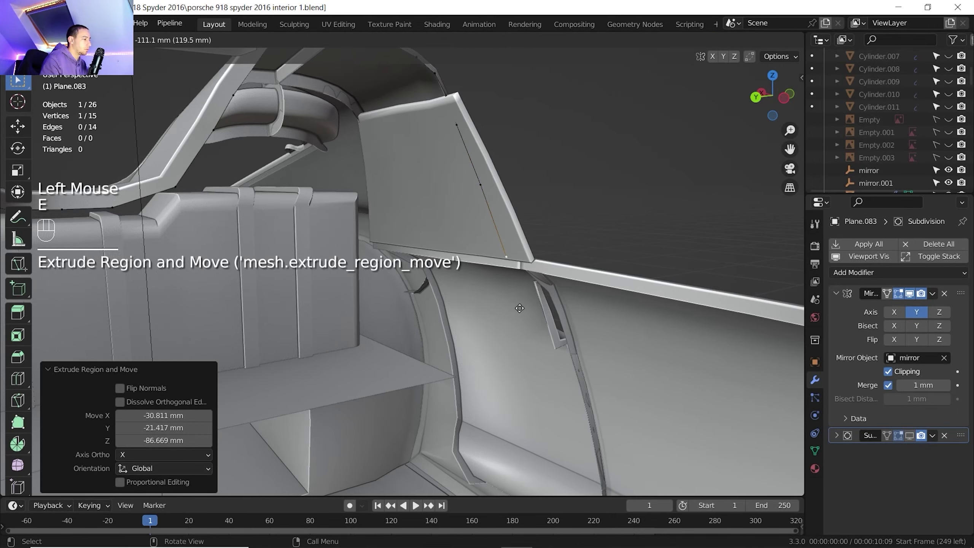
left_click(519, 308)
Step: Turn off snapping and extrude the end vertex about 632 mm straight down along Z
middle_click_drag(519, 308, 415, 68, "shift")
scroll(415, 68, "down", 2)
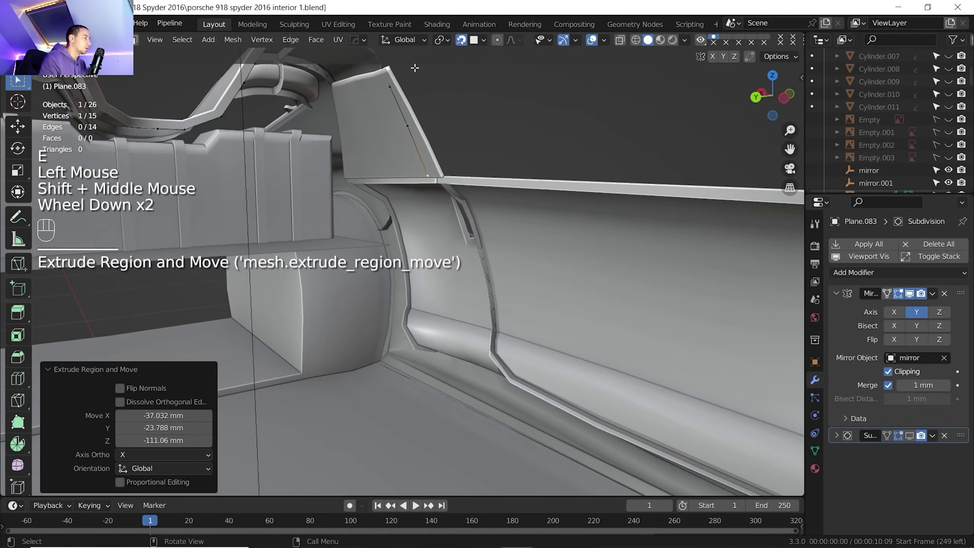
left_click(461, 40)
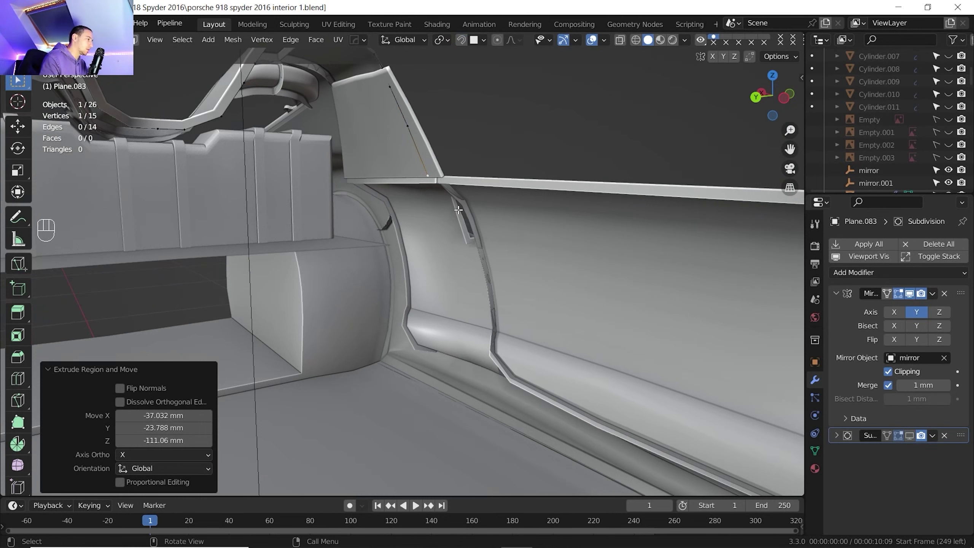
key("e")
key("z")
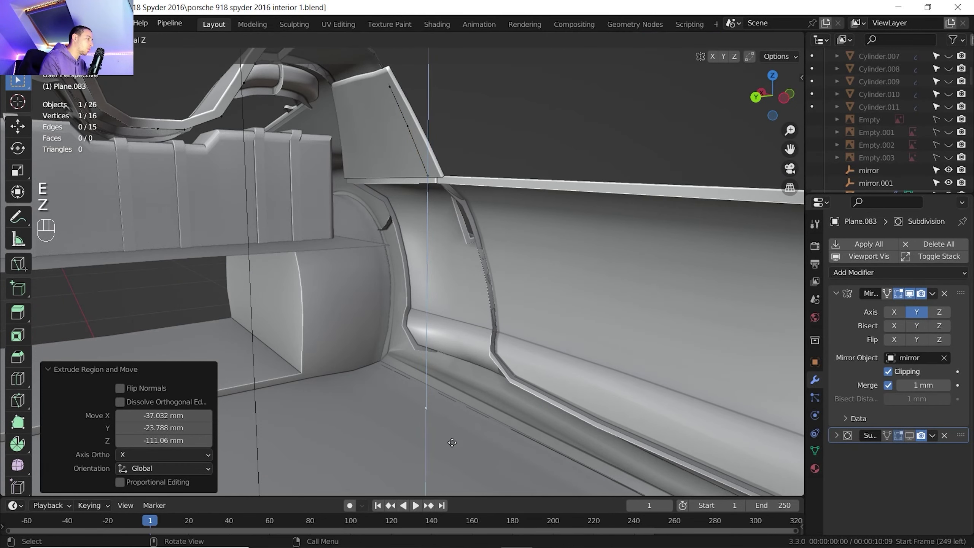
left_click(452, 443)
Step: Enable X-ray in the front view and lower the bottom vertex about 13.5 mm along Z
left_click(792, 97)
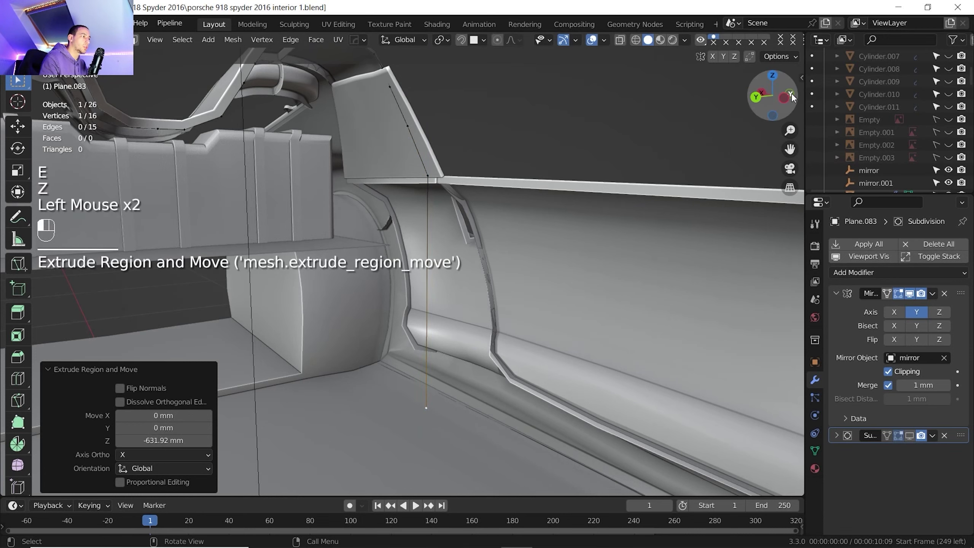
left_click(620, 40)
mouse_move(498, 269)
middle_mouse_down("shift")
mouse_move(487, 222)
mouse_move(496, 256)
middle_mouse_up("shift")
scroll(495, 256, "up", 2)
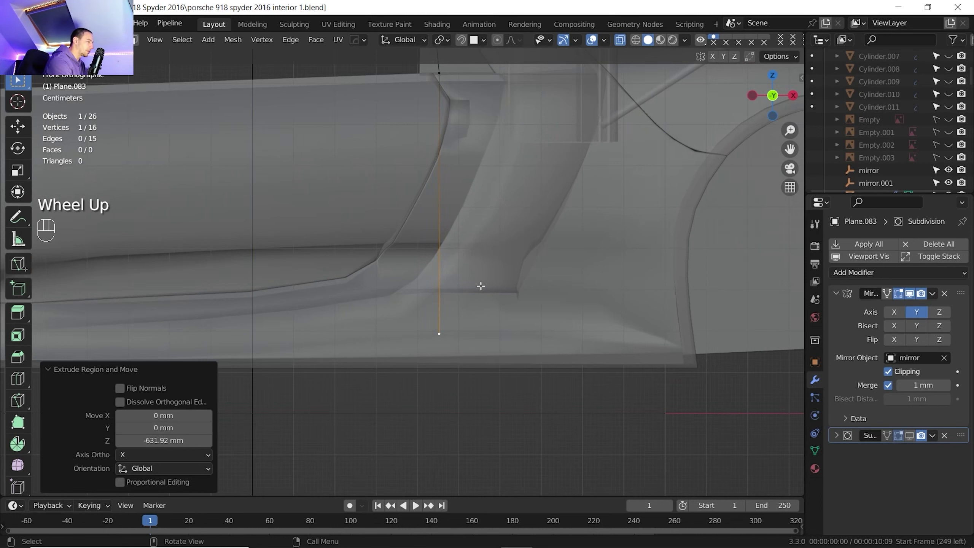
key("g")
key("z")
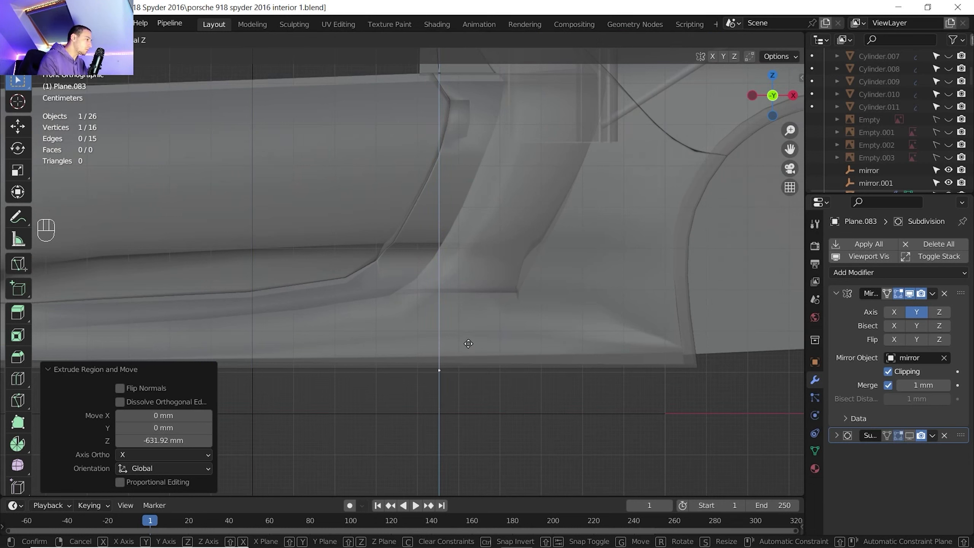
left_click(472, 311)
Step: Switch to the Porsche 918 Spyder reference photo and examine the area around and behind the seats
scroll(472, 307, "down", 2)
middle_click_drag(469, 300, 640, 220, "shift")
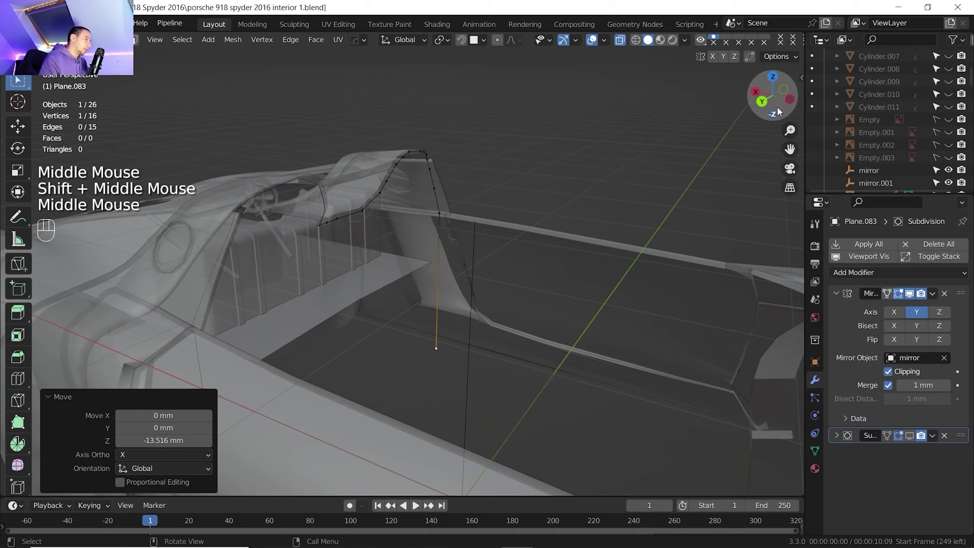
left_click(784, 89)
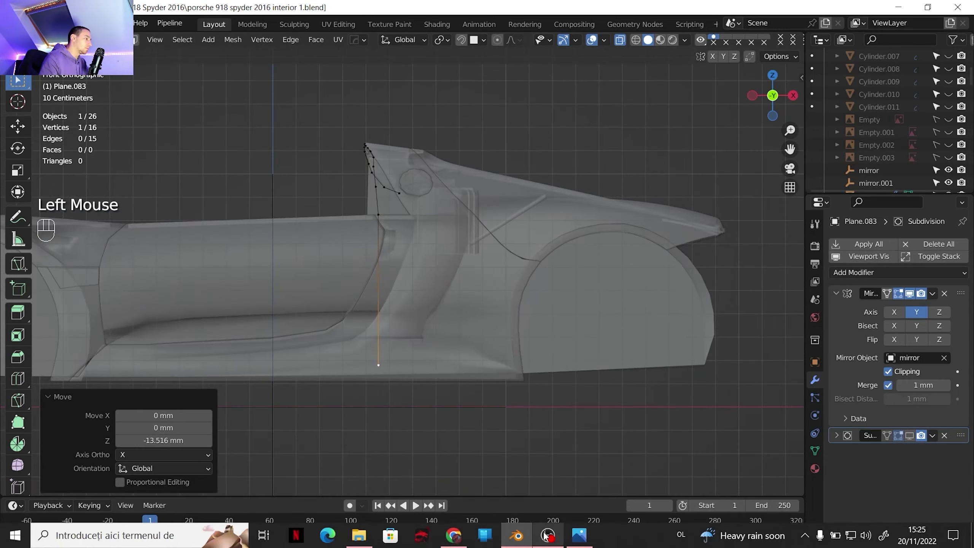
left_click(579, 535)
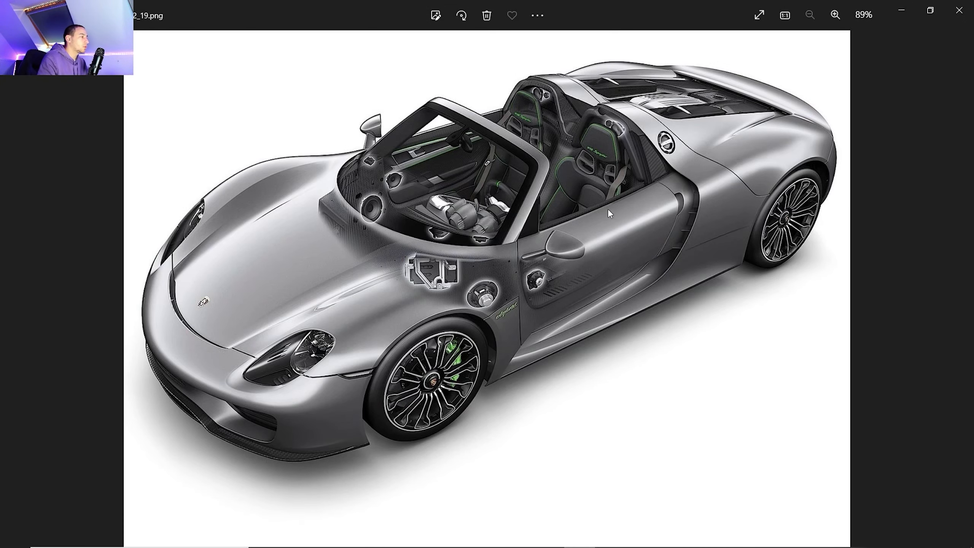
scroll(575, 200, "up", 4)
left_click_drag(556, 177, 524, 319)
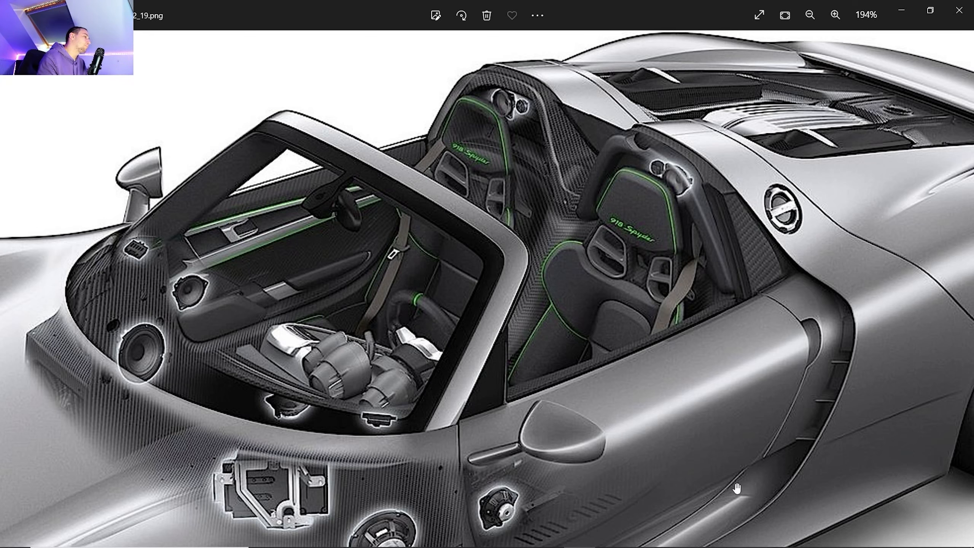
Step: Return to Blender and raise the bottom vertex about 591 mm along Z to just below the door's top edge
left_click(518, 542)
scroll(388, 385, "up", 1)
middle_click_drag(389, 384, 444, 404, "shift")
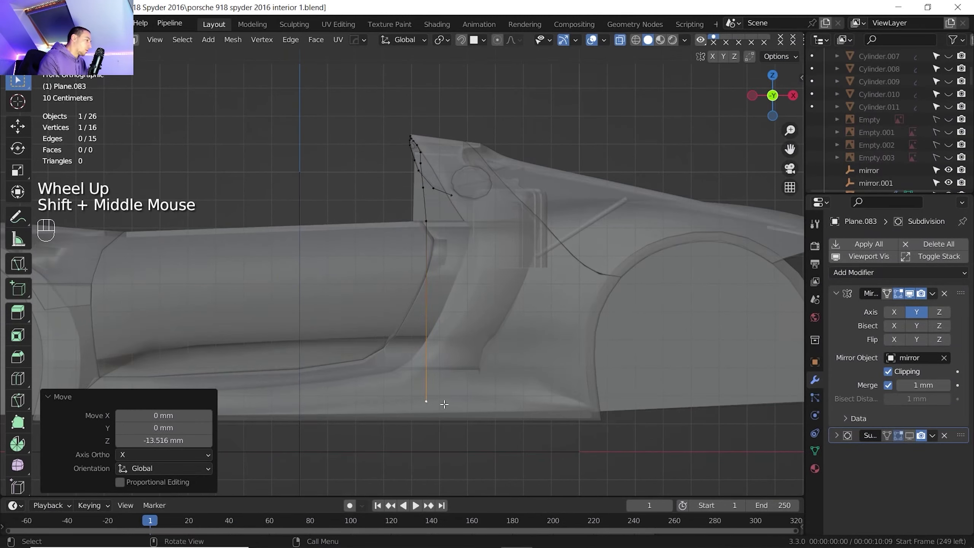
key("g")
key("z")
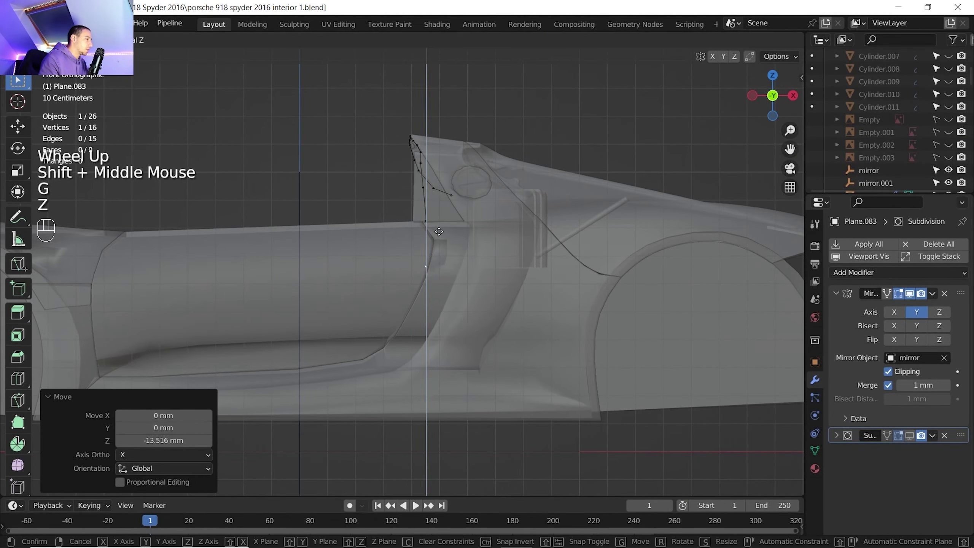
left_click(440, 212)
Step: Extrude the end vertex about 581 mm down along Z and shift it about 262 mm toward negative X
scroll(449, 272, "up", 1)
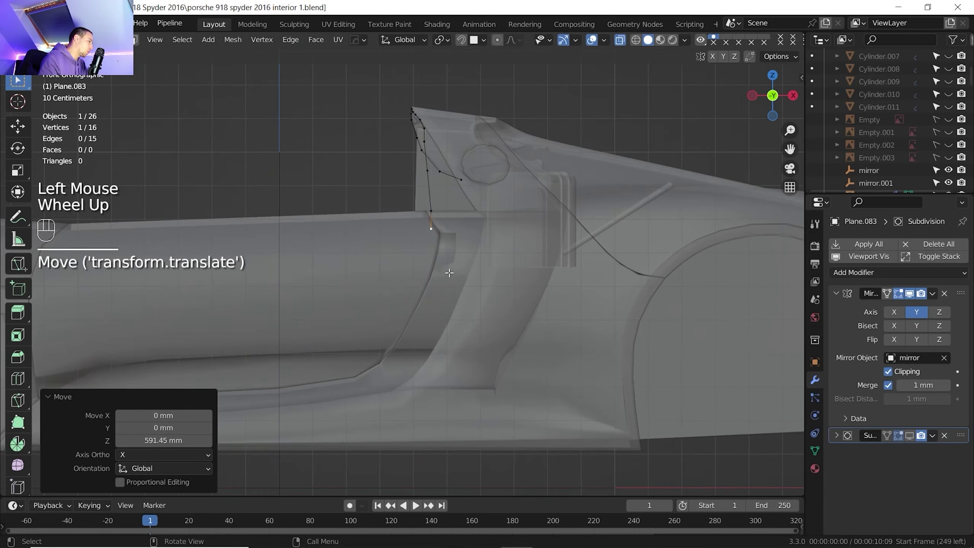
key("e")
key("z")
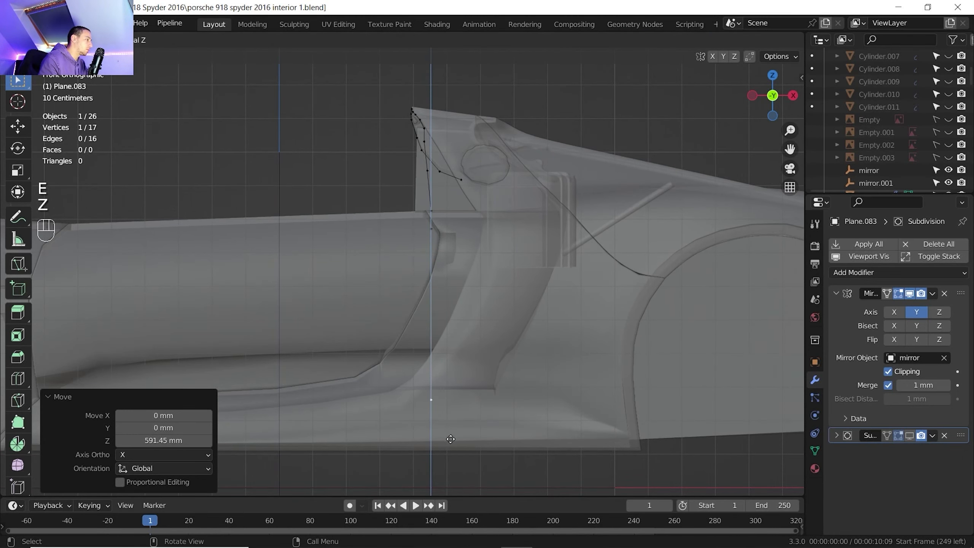
left_click(452, 462)
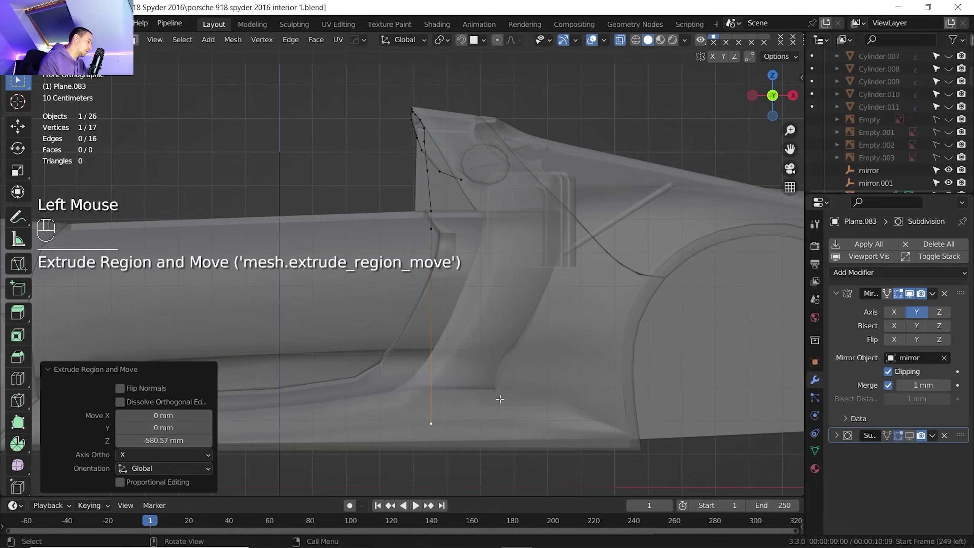
key("g")
key("x")
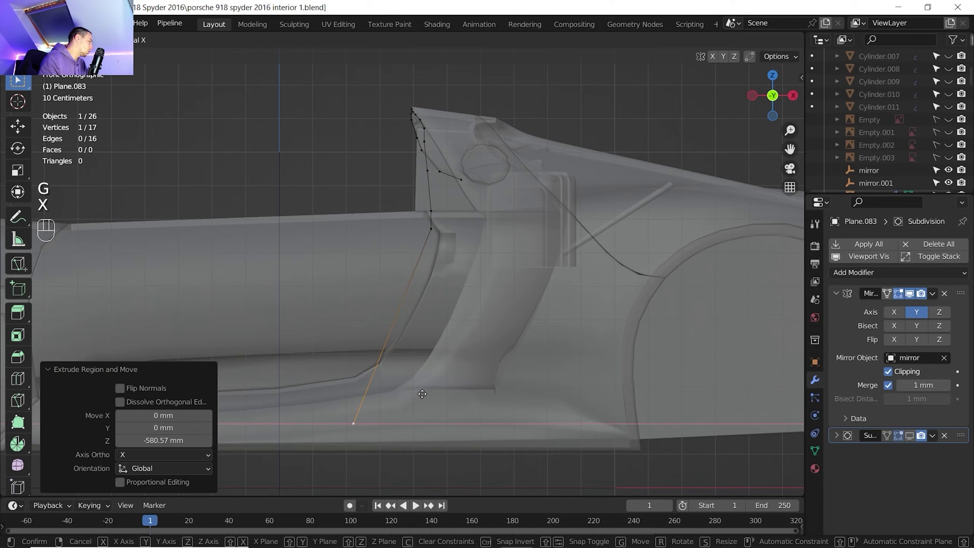
left_click(412, 394)
Step: Add two cuts to the long slanted edge and move the new vertices about 47 mm in X and 30 mm in Z toward the door opening's curve
key("ctrl+r")
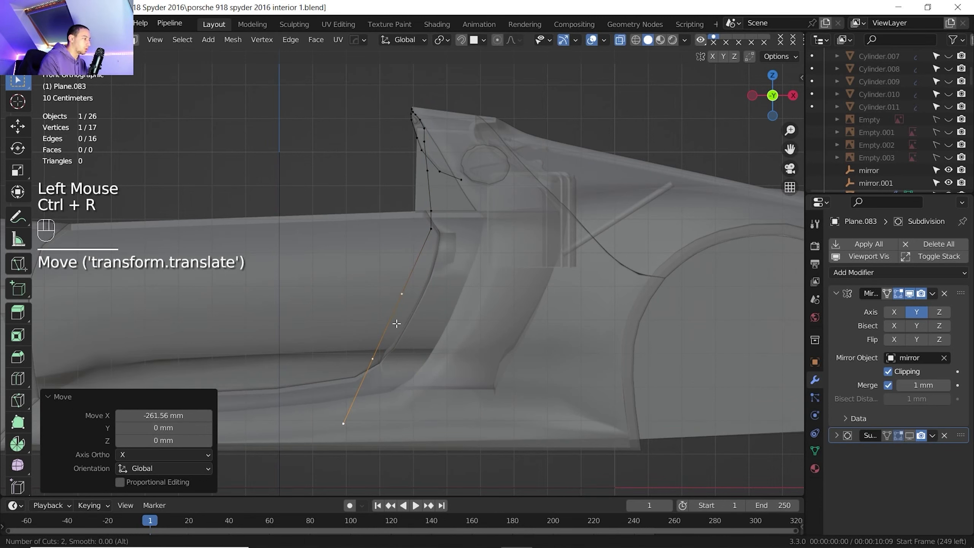
left_click(397, 324)
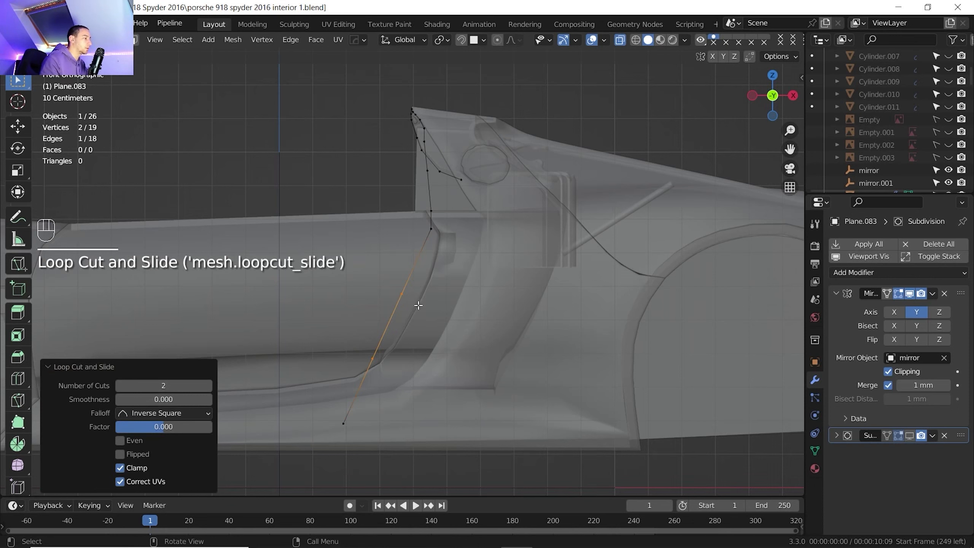
key("g")
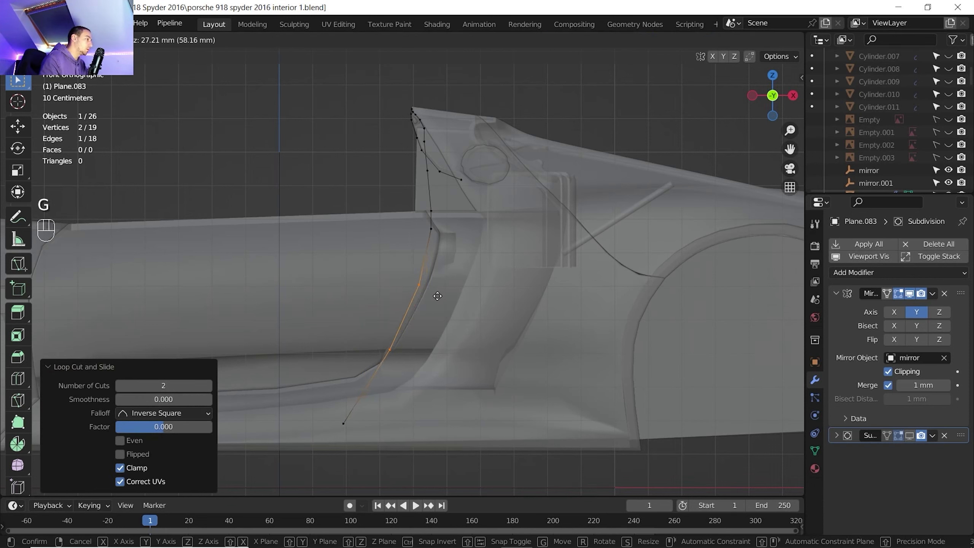
left_click(436, 295)
middle_click_drag(425, 309, 448, 296, "shift")
scroll(482, 294, "up", 1)
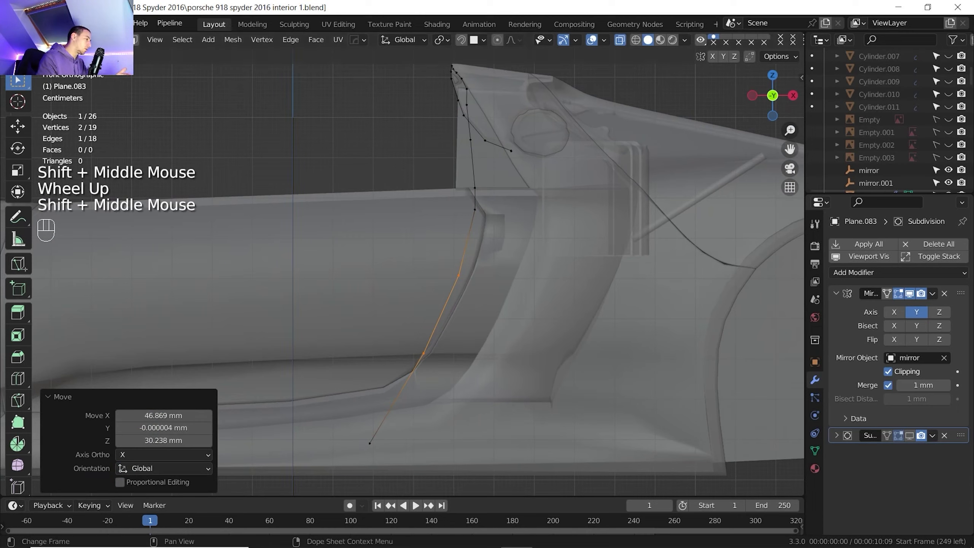
Step: Switch to the Porsche 918 Spyder reference images and examine the open door area and the panel behind the seats
left_click(579, 541)
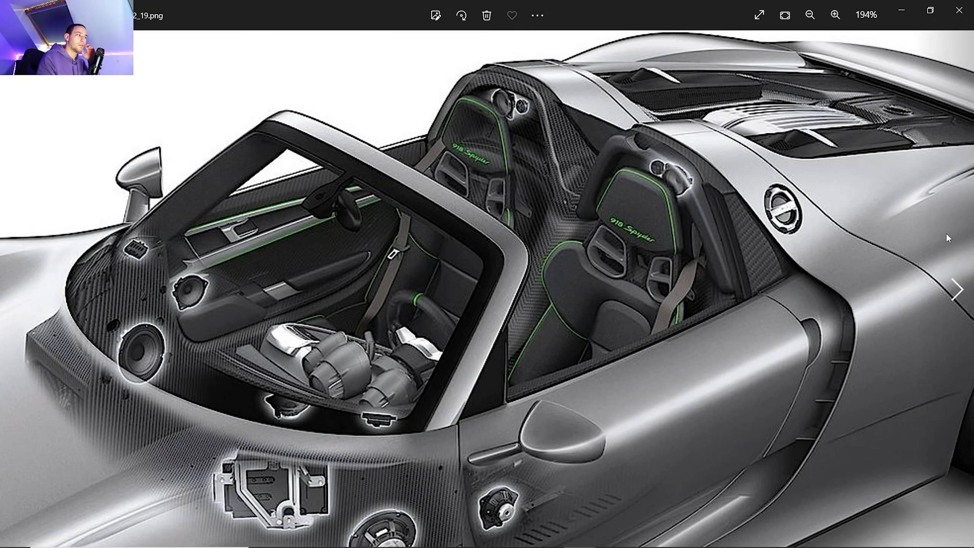
left_click(947, 280)
left_click(947, 280)
left_click(947, 280)
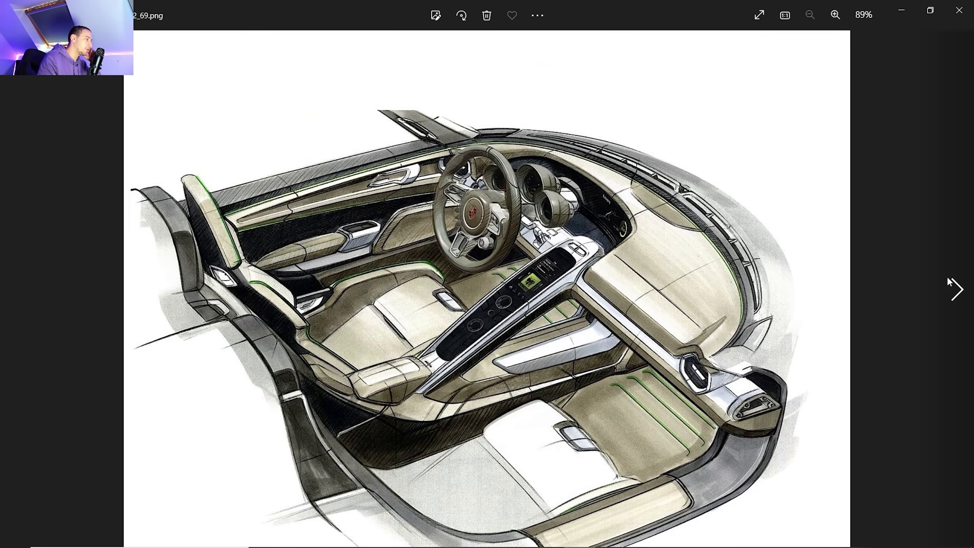
left_click(947, 280)
left_click(947, 280)
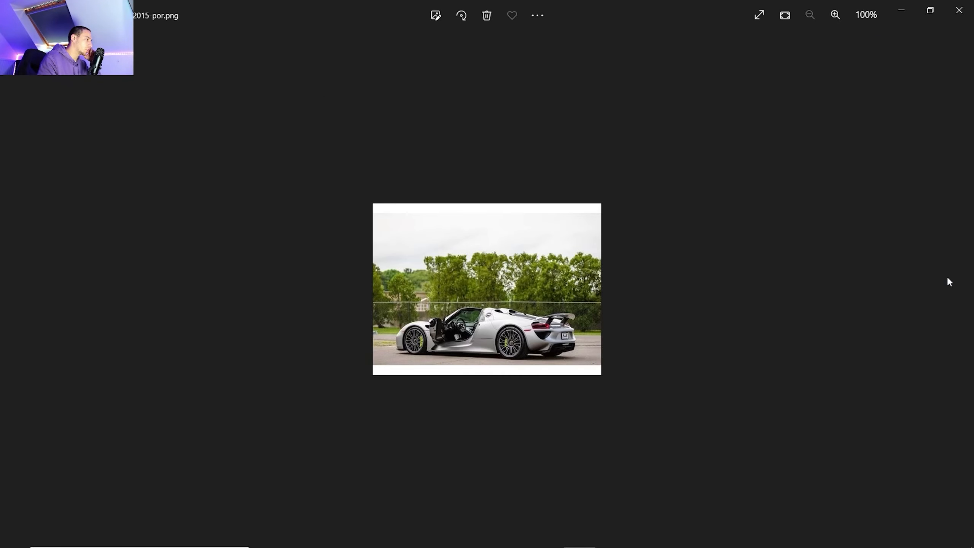
scroll(496, 313, "up", 5, "ctrl")
scroll(488, 361, "up", 2, "ctrl")
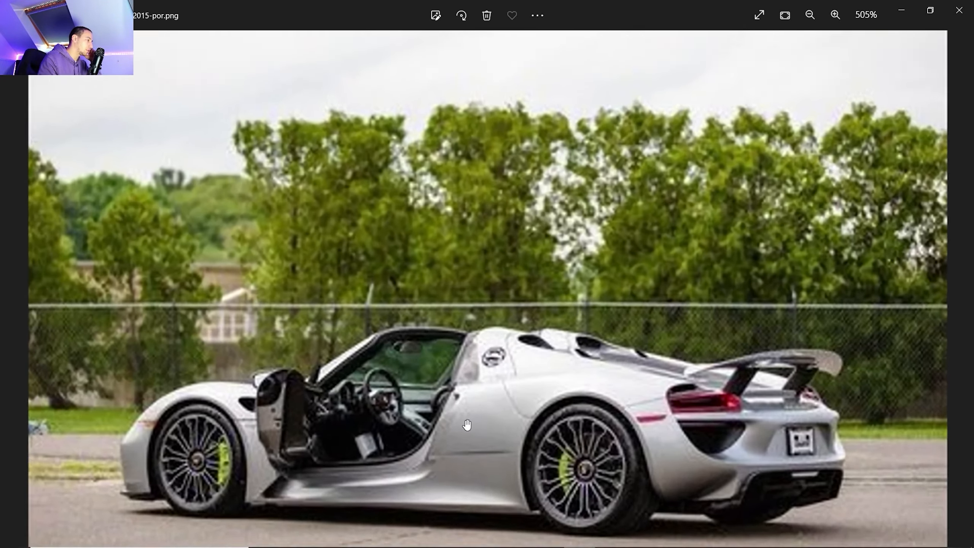
scroll(682, 321, "down", 6)
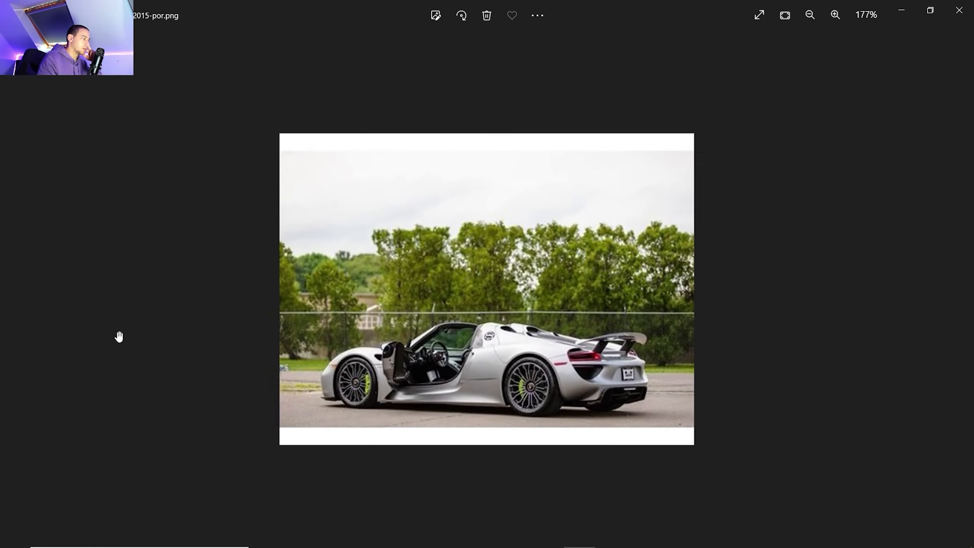
left_click(17, 289)
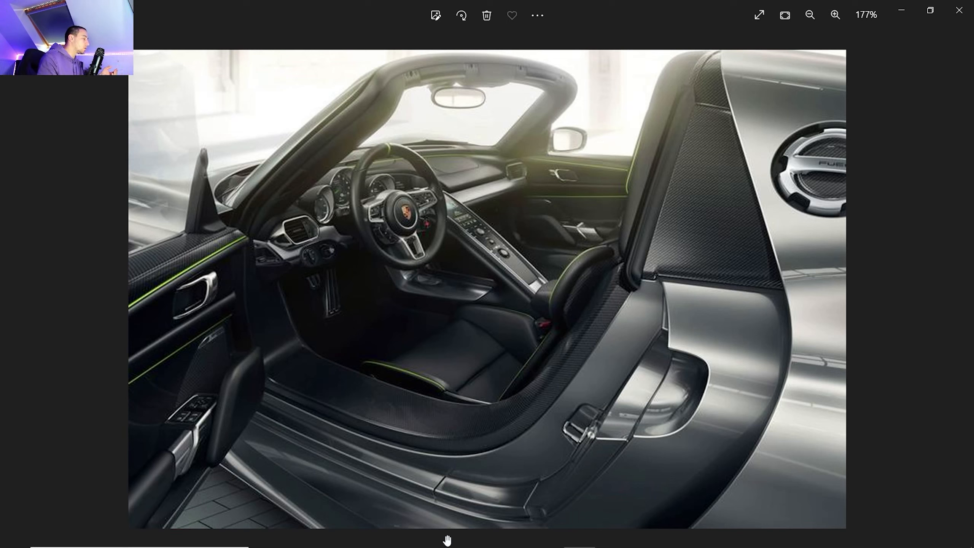
Step: Return to Blender and shift the outline's four lower vertices along X toward the front of the car
mouse_move(501, 546)
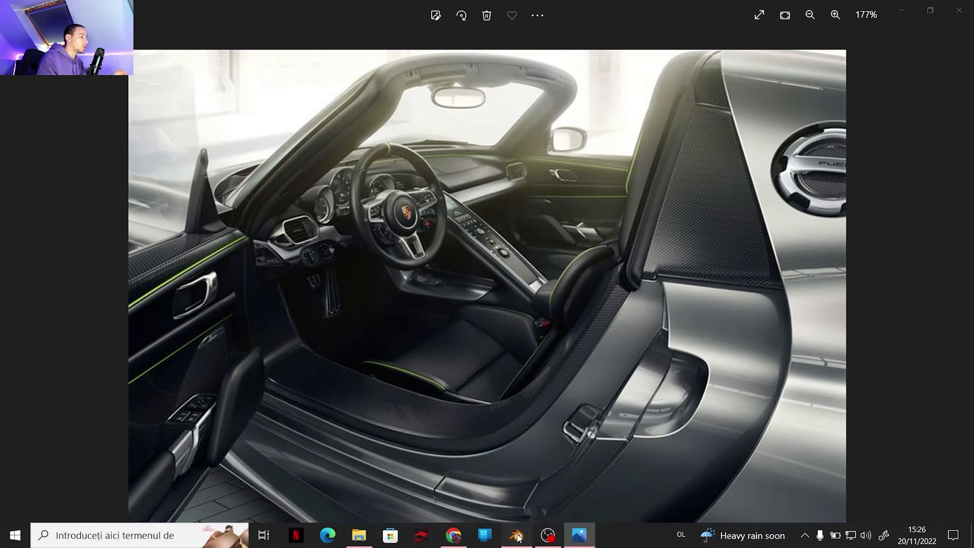
left_click(516, 536)
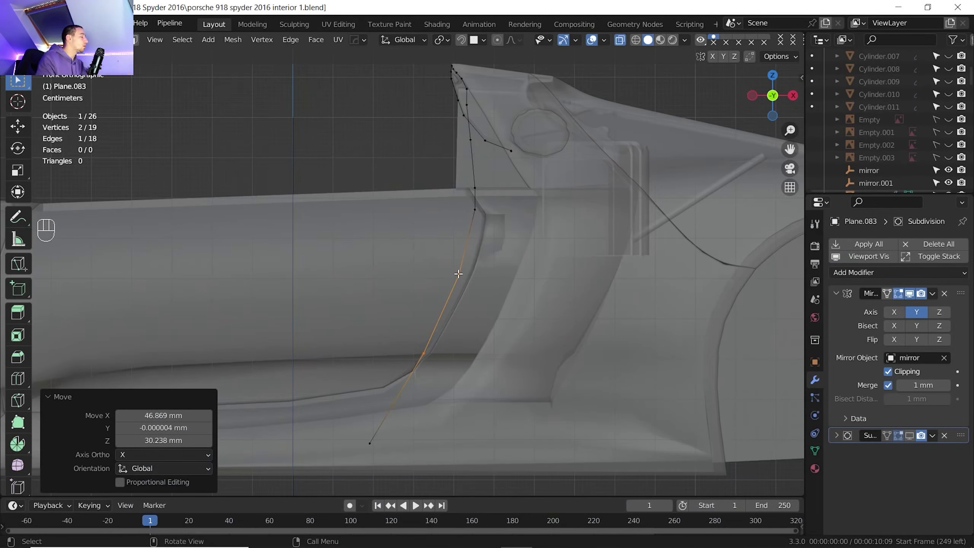
middle_click_drag(463, 320, 497, 295, "shift")
scroll(501, 298, "down", 1)
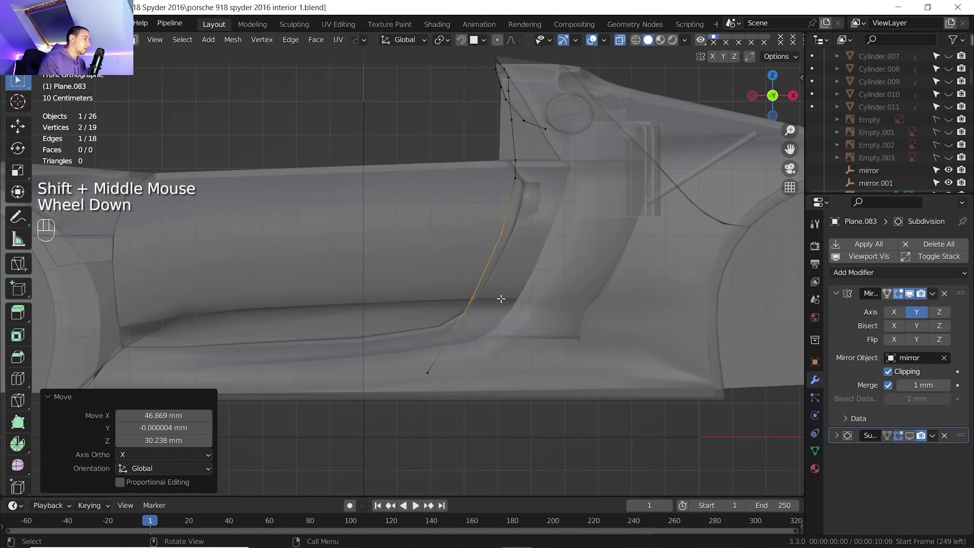
left_click(513, 178, "shift")
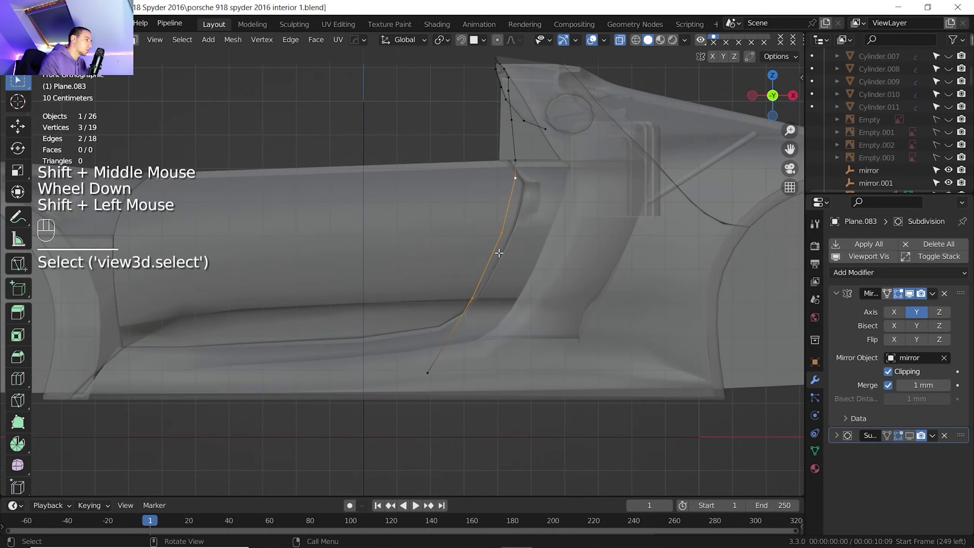
left_click(428, 372, "shift")
key("g")
key("x")
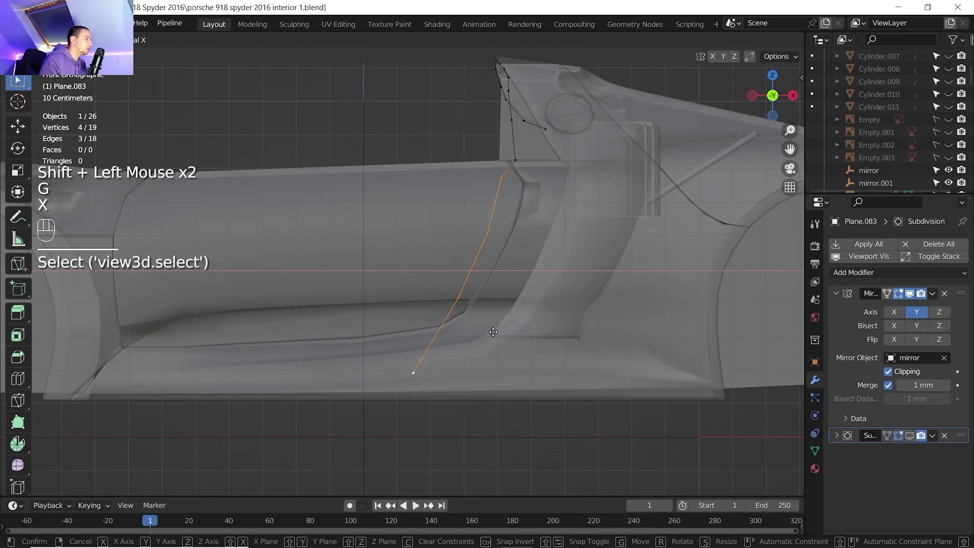
left_click(495, 333)
Step: Move the vertex at the door's top edge toward negative X, and the one above it by about 7.6 mm
left_click(526, 166)
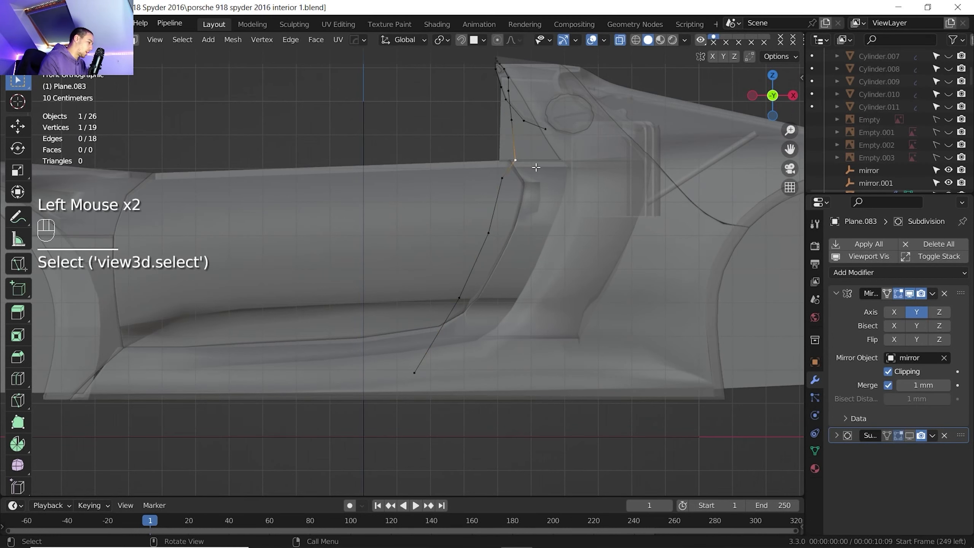
key("g")
key("x")
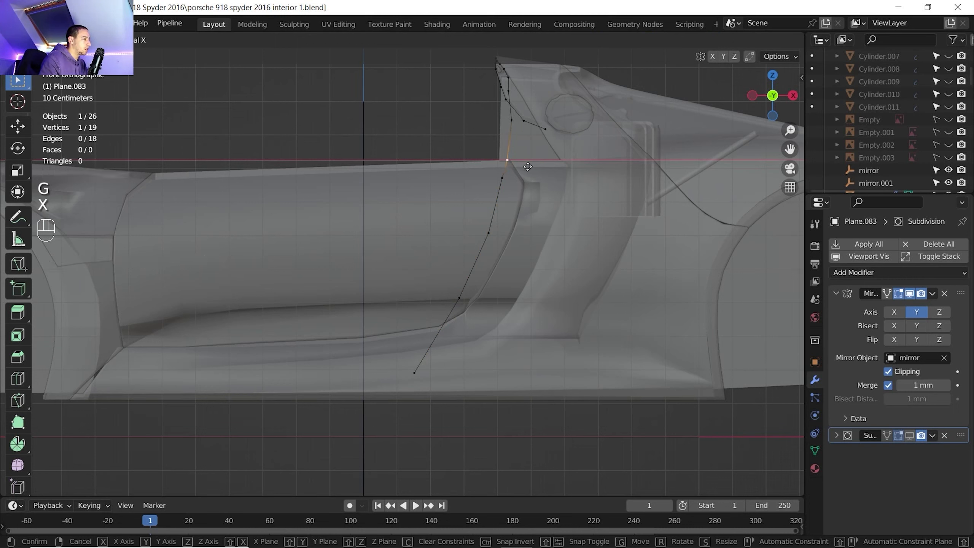
left_click(528, 167)
left_click(522, 122)
key("g")
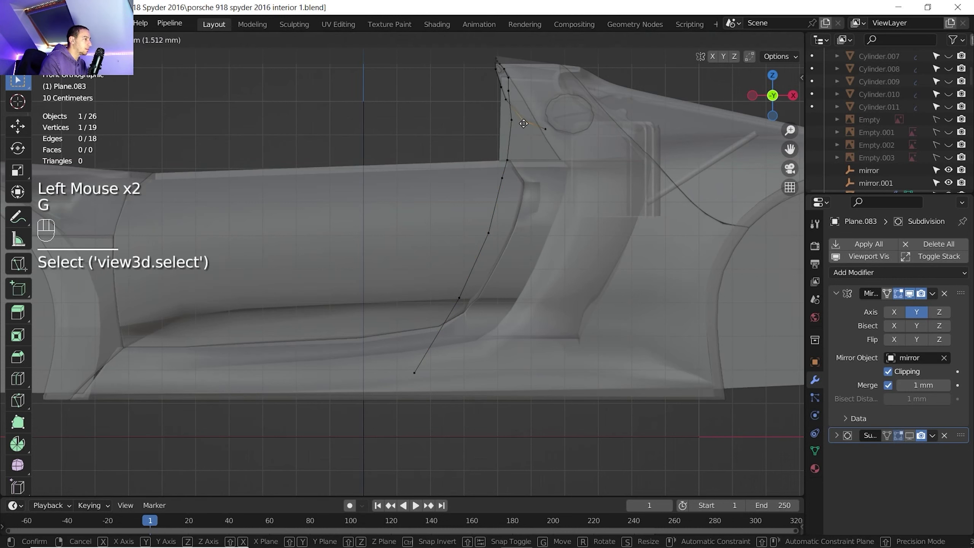
right_click(517, 123)
left_click(514, 122)
key("g")
key("x")
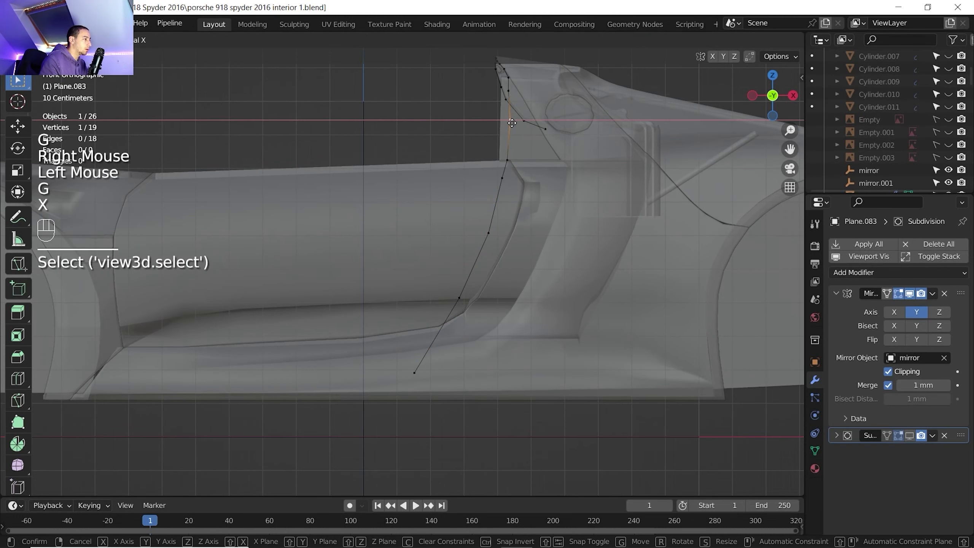
left_click(510, 123)
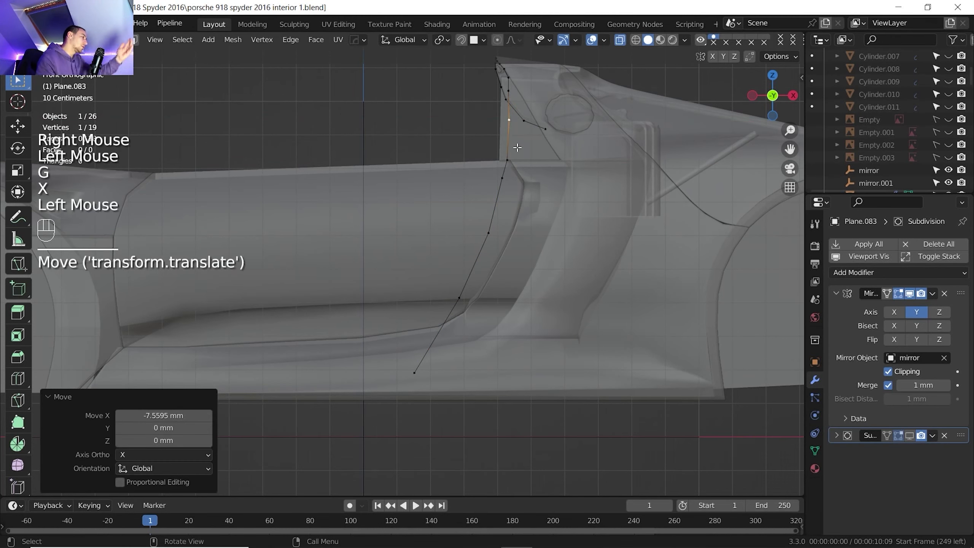
Step: Move the vertex just below the door's top edge about 4.4 mm along positive X
double_click(501, 176)
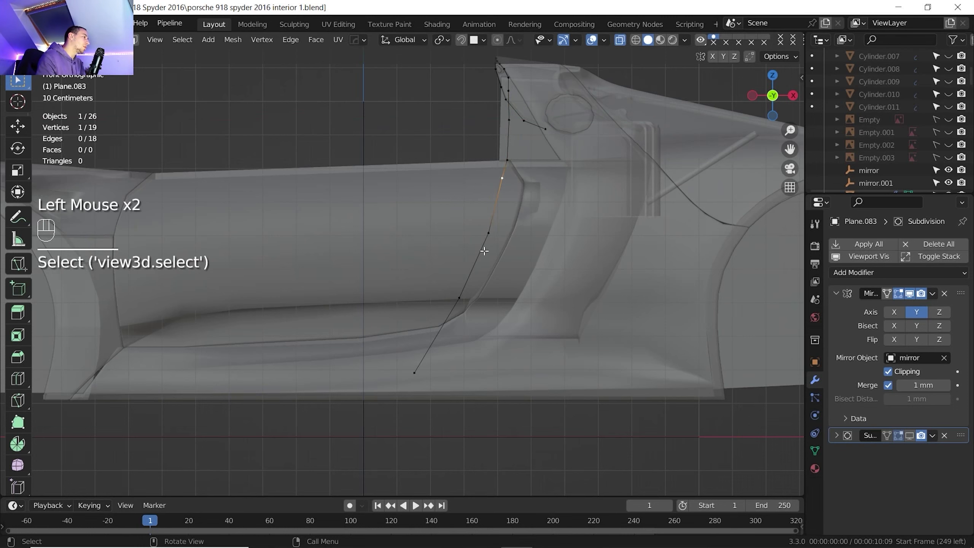
key("g")
key("x")
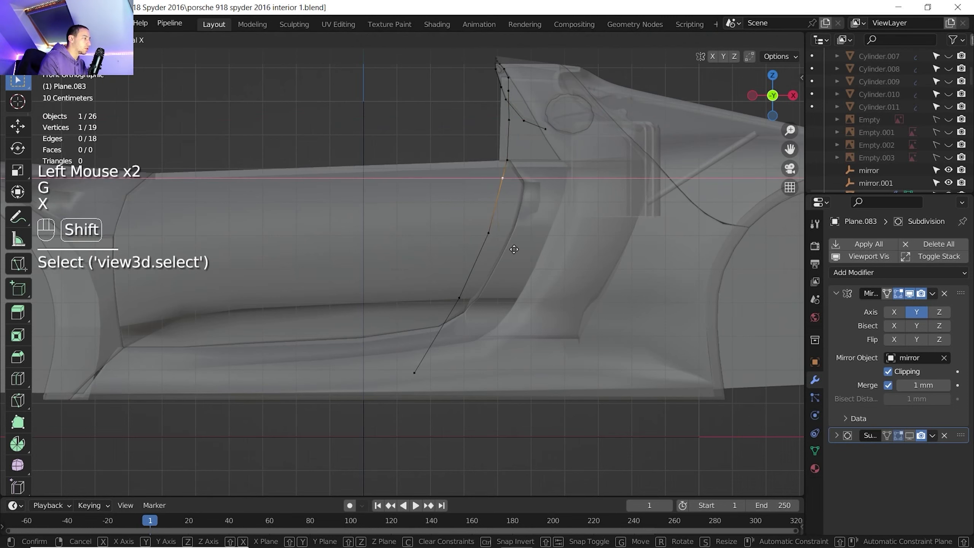
left_click(523, 250, "shift")
scroll(524, 249, "down", 2)
middle_click_drag(523, 249, 539, 273, "shift")
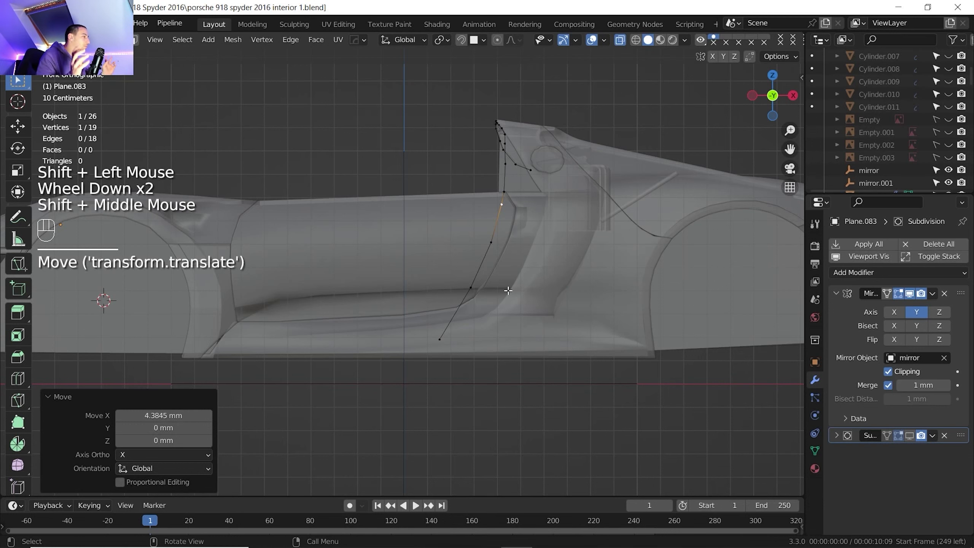
Step: Examine how the outline follows the door opening and body, from the side and from above the cabin
scroll(500, 276, "up", 1)
middle_click_drag(499, 222, 439, 201, "shift")
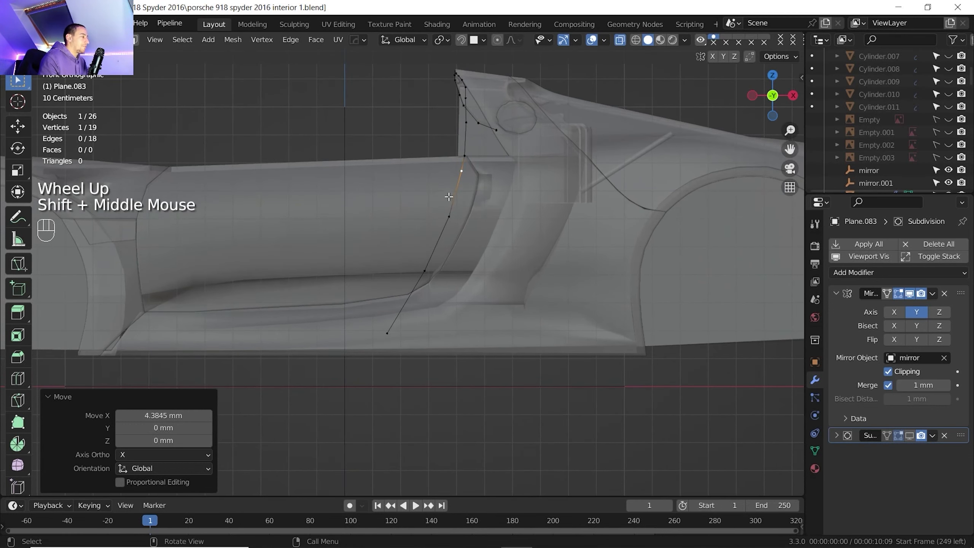
scroll(447, 210, "down", 1)
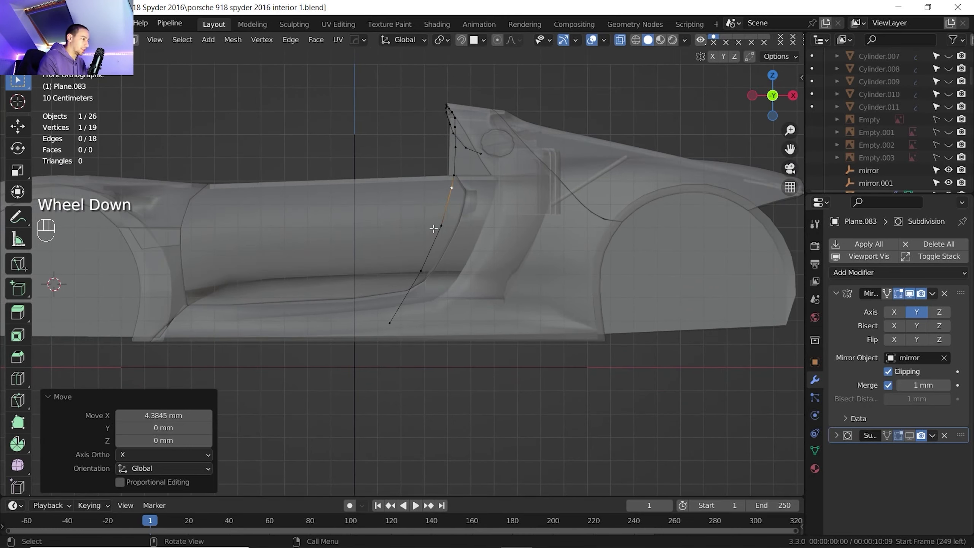
middle_click_drag(439, 257, 515, 254)
middle_click_drag(516, 254, 551, 283, "shift")
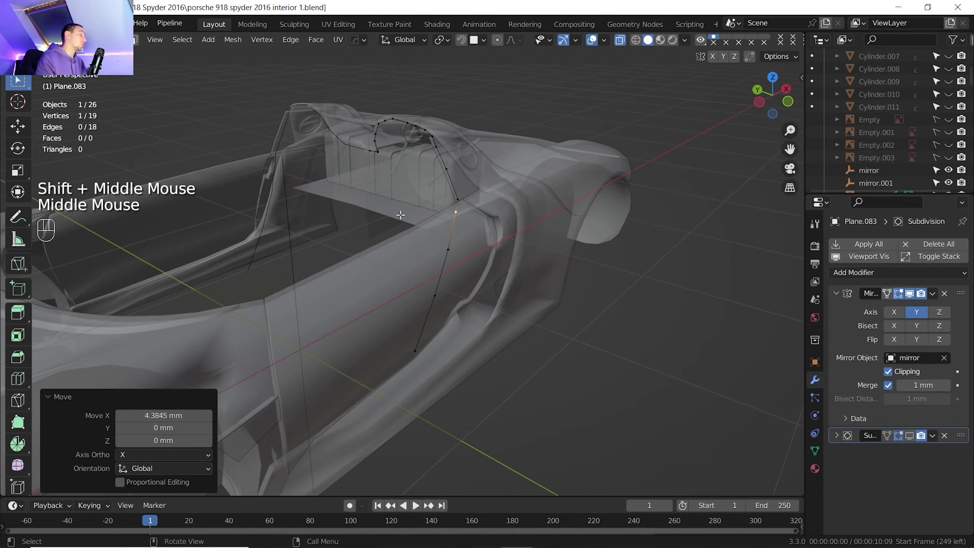
middle_click_drag(416, 218, 441, 240, "shift")
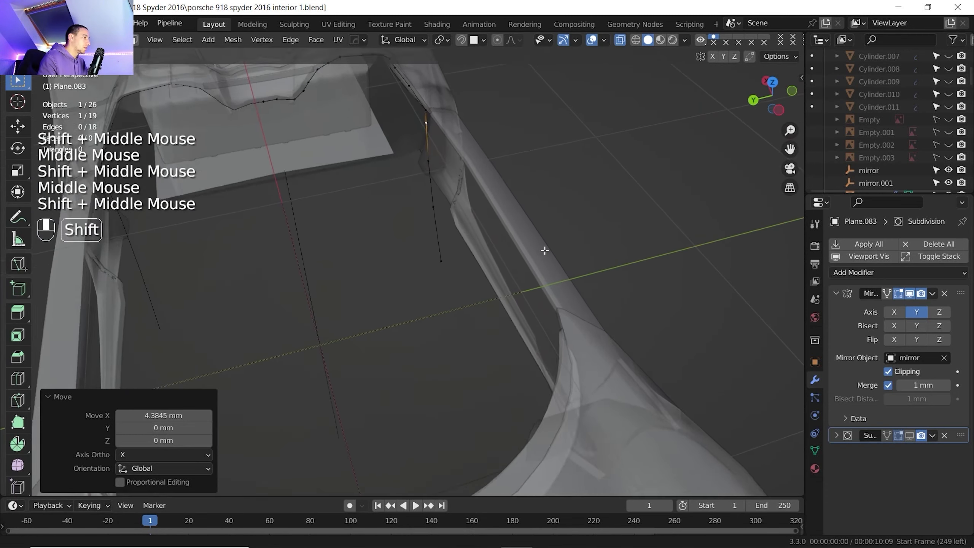
middle_click_drag(544, 250, 494, 245, "shift")
scroll(489, 222, "up", 1)
middle_click_drag(495, 245, 511, 357)
scroll(501, 233, "up", 1)
scroll(506, 284, "down", 1)
middle_click_drag(511, 356, 513, 332, "shift")
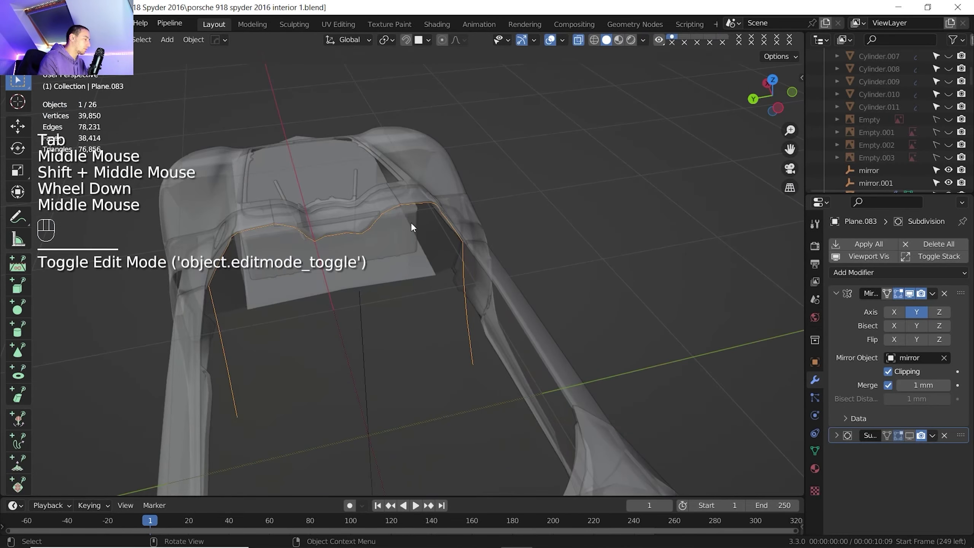
Step: Extrude the lowest edge of the outline behind the seats about 900 mm along Y to the car's centre line
left_click(404, 205)
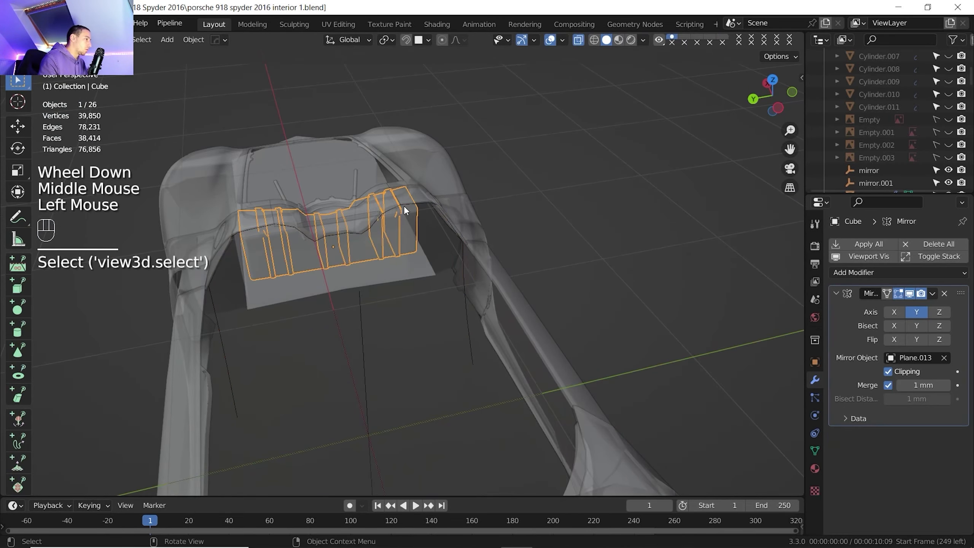
left_click(433, 207)
left_click(430, 203)
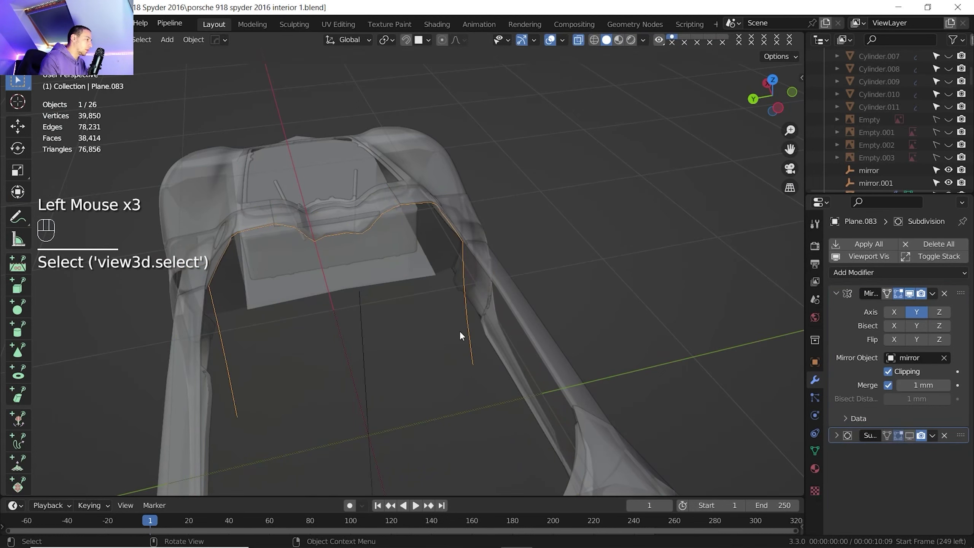
key("Tab")
middle_click_drag(442, 296, 460, 299, "shift")
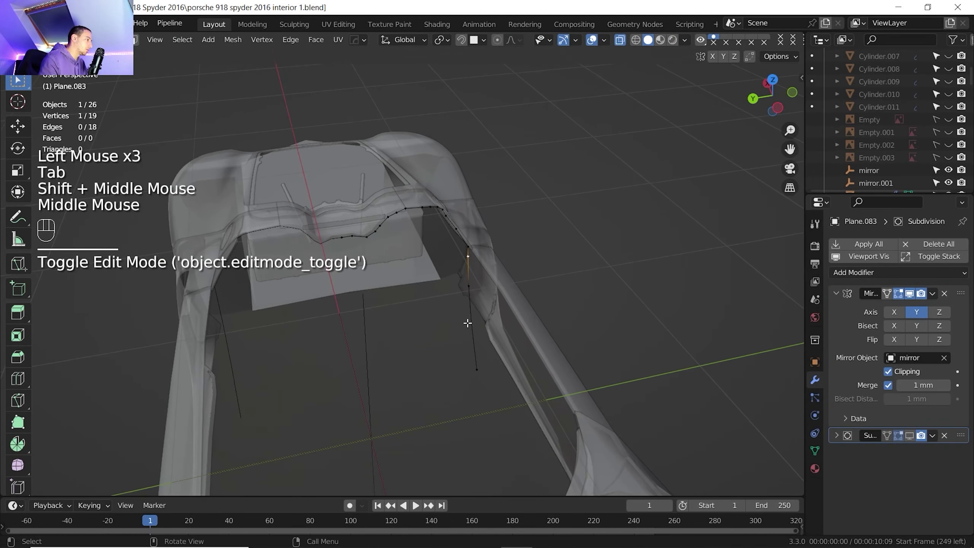
left_click(472, 343)
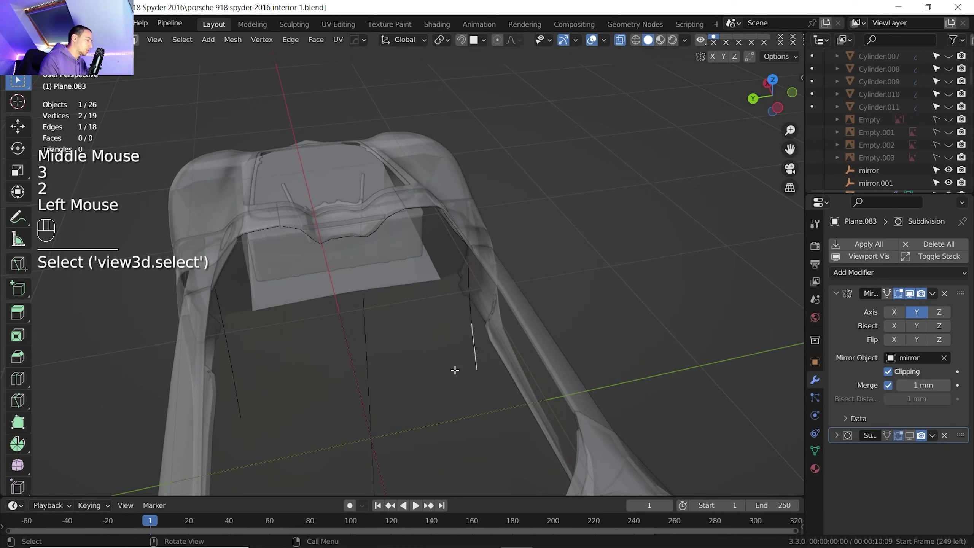
key("e")
key("y")
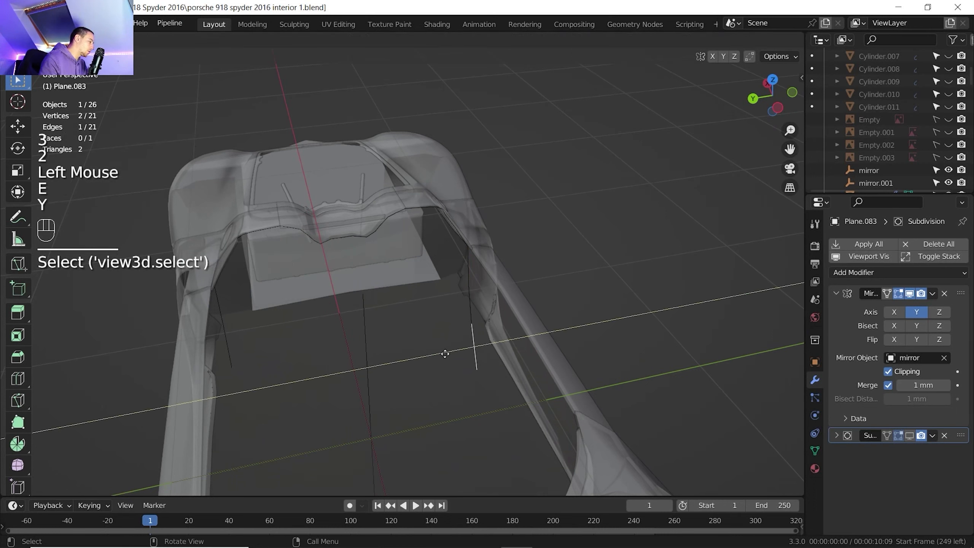
left_click(286, 379)
Step: Turn off X-ray display and try to fill a face from the top edge of the extruded panel
left_click(620, 40)
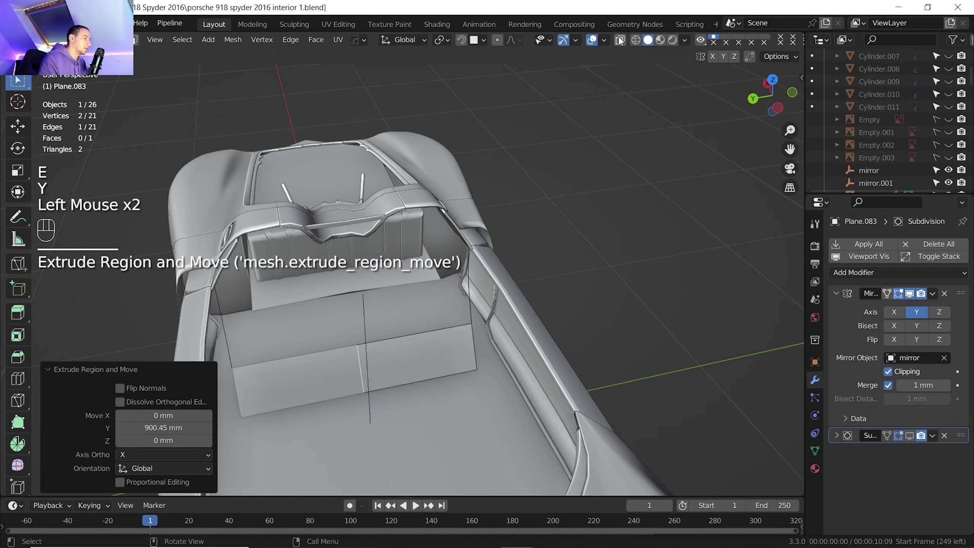
middle_click_drag(445, 315, 438, 316)
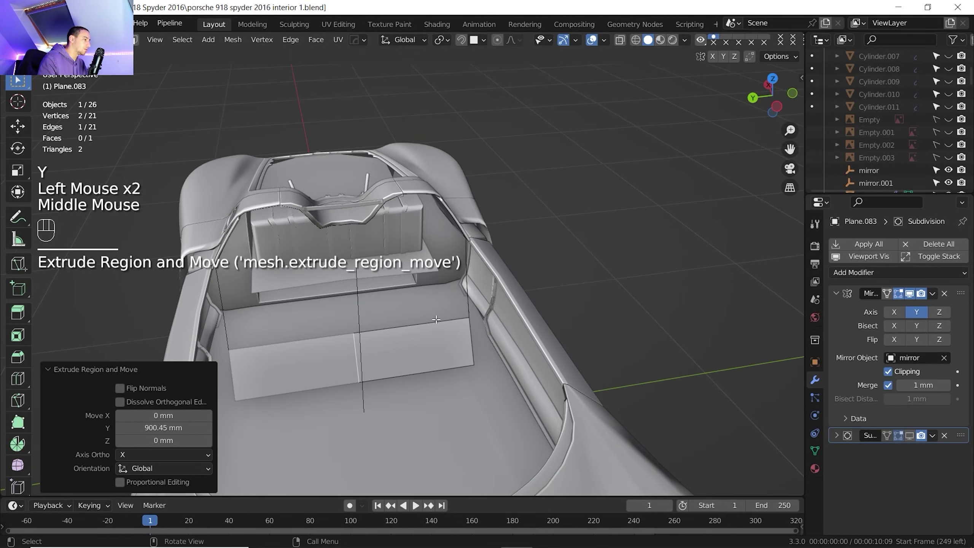
scroll(438, 315, "up", 1)
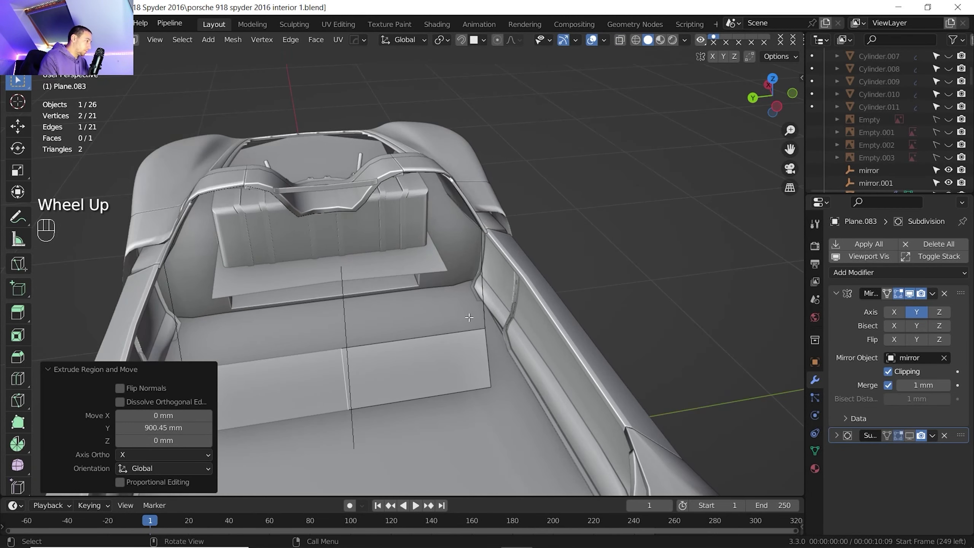
left_click(443, 336)
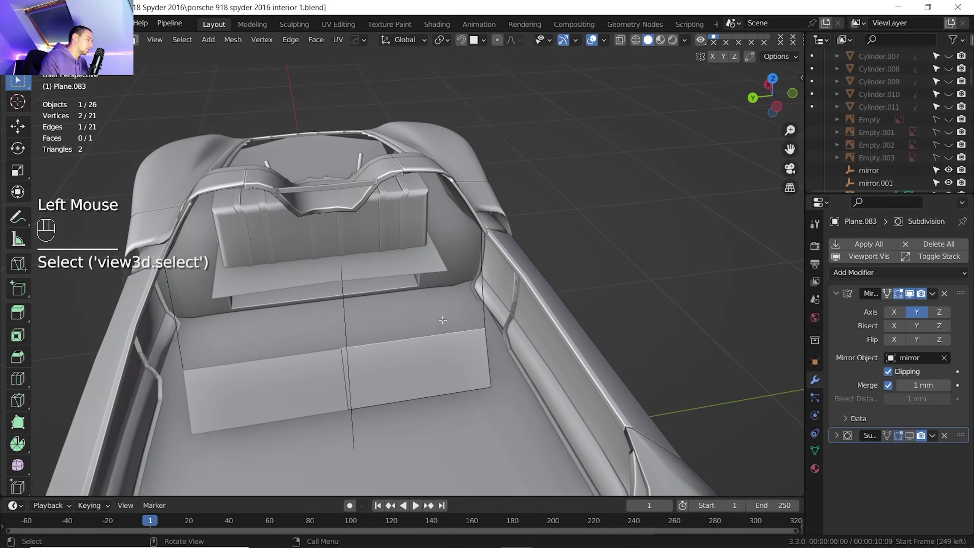
key("f")
Step: Extrude the two upright outline edges below the door's top edge about 785 mm along Y to the car's centre line
left_click(482, 315)
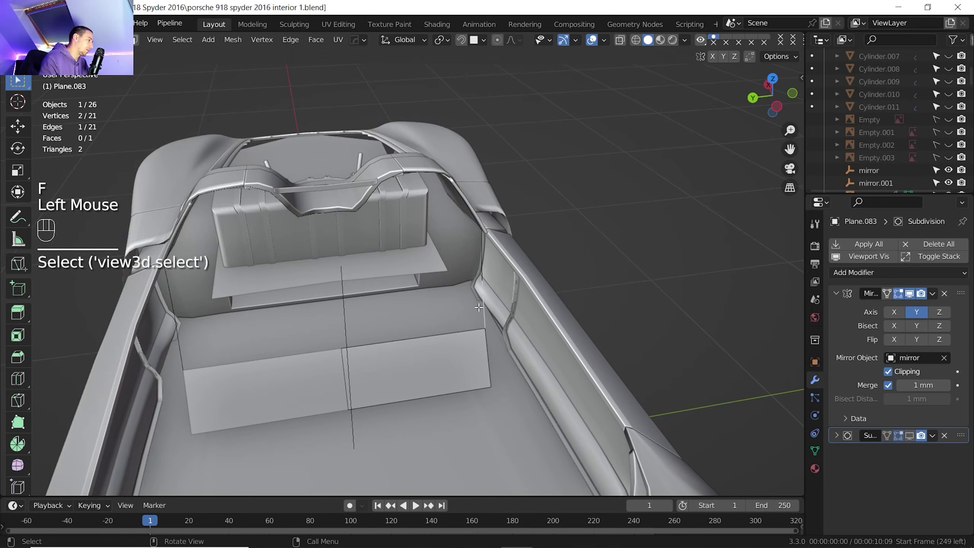
left_click(481, 269)
left_click(481, 265, "shift")
left_click(481, 268)
left_click(485, 251, "shift")
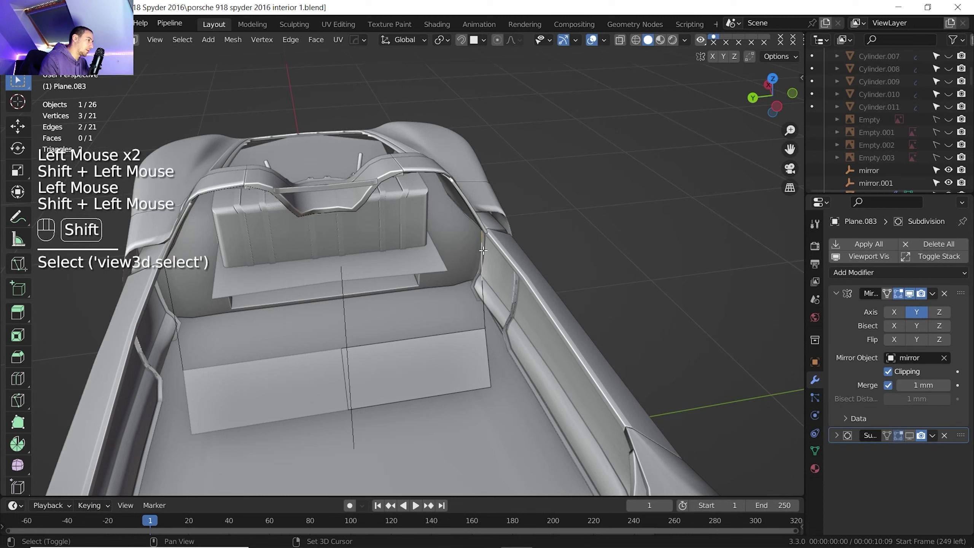
key("e")
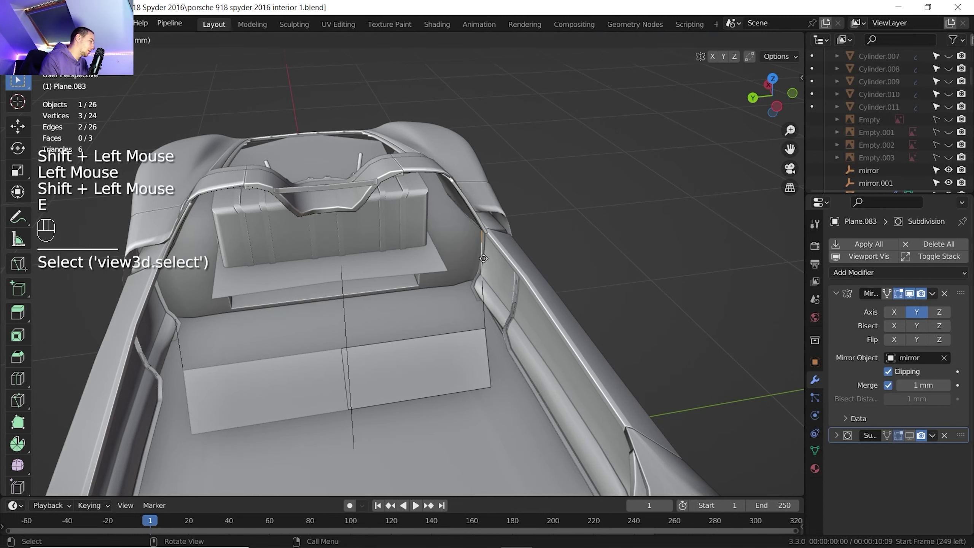
key("y")
left_click(296, 279)
left_click(460, 285)
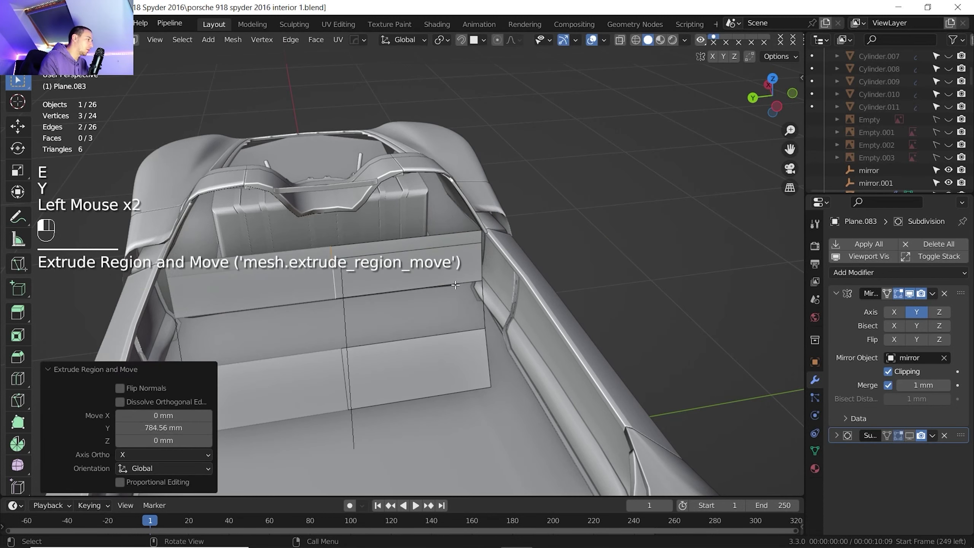
Step: Fill the gap between the upper and lower extruded panels with a face
left_click(475, 331, "shift")
left_click(477, 307, "shift")
key("f")
Step: Isolate the panel object in local view and resume editing its mesh
middle_click_drag(477, 307, 302, 292, "shift")
key("Tab")
key("slash")
key("Tab")
scroll(429, 265, "up", 2)
scroll(302, 292, "down", 1)
Step: Switch to the photo viewer and browse the Porsche 918 Spyder reference photos to examine the area around and behind the seats
left_click(595, 539)
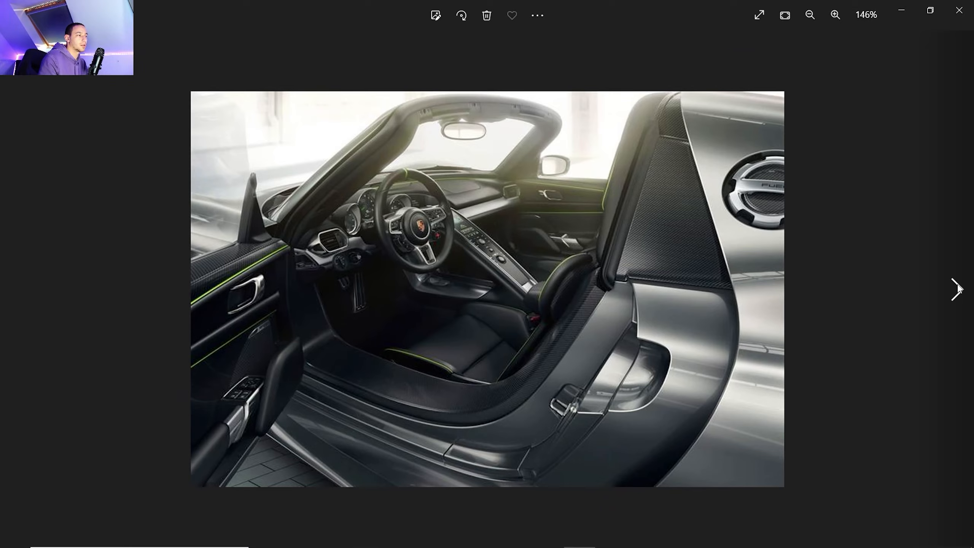
left_click(958, 288)
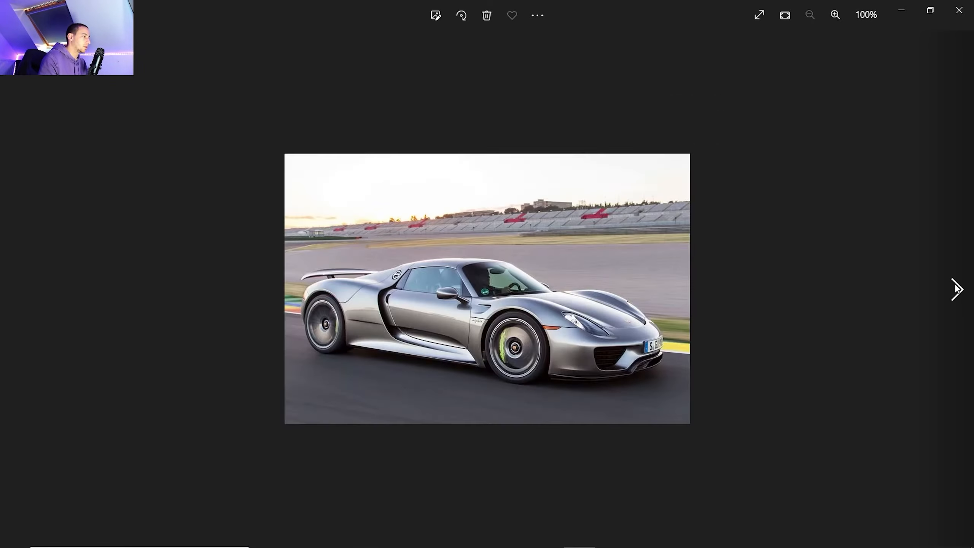
left_click(957, 288)
left_click(957, 288)
left_click(958, 288)
scroll(419, 201, "up", 3)
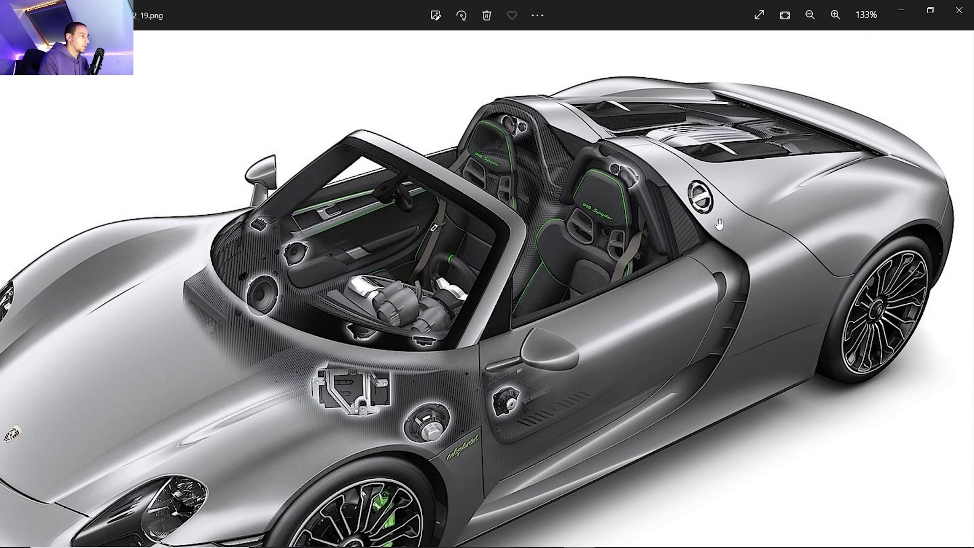
mouse_move(562, 539)
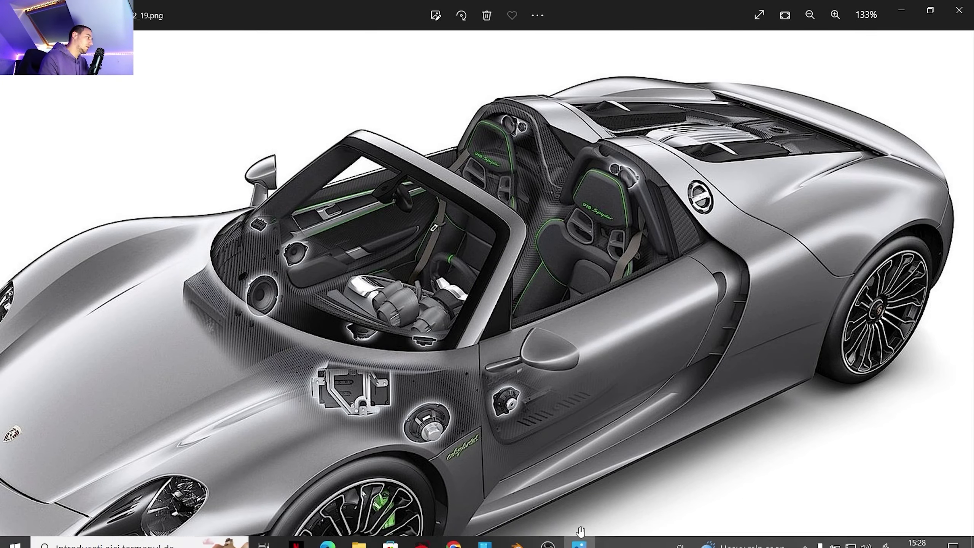
Step: Switch back to Blender and delete all panel faces between the outline and the centre line, keeping only the outline edges
left_click(516, 538)
middle_click_drag(394, 267, 410, 258, "shift")
middle_click_drag(410, 258, 397, 234)
scroll(394, 250, "down", 1)
middle_click_drag(397, 235, 489, 226)
scroll(405, 223, "up", 2)
scroll(489, 226, "down", 2)
key("4")
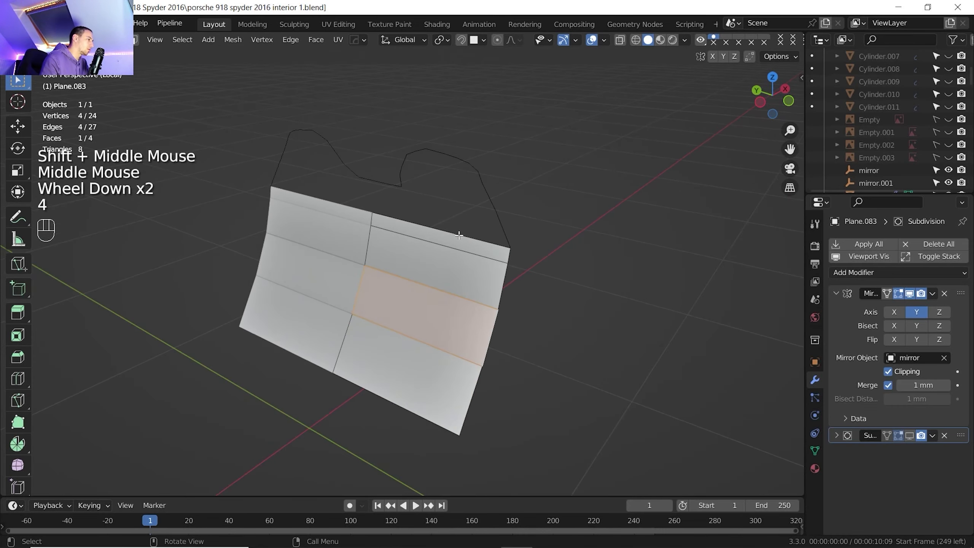
left_click(455, 237)
key("4")
left_click(453, 240)
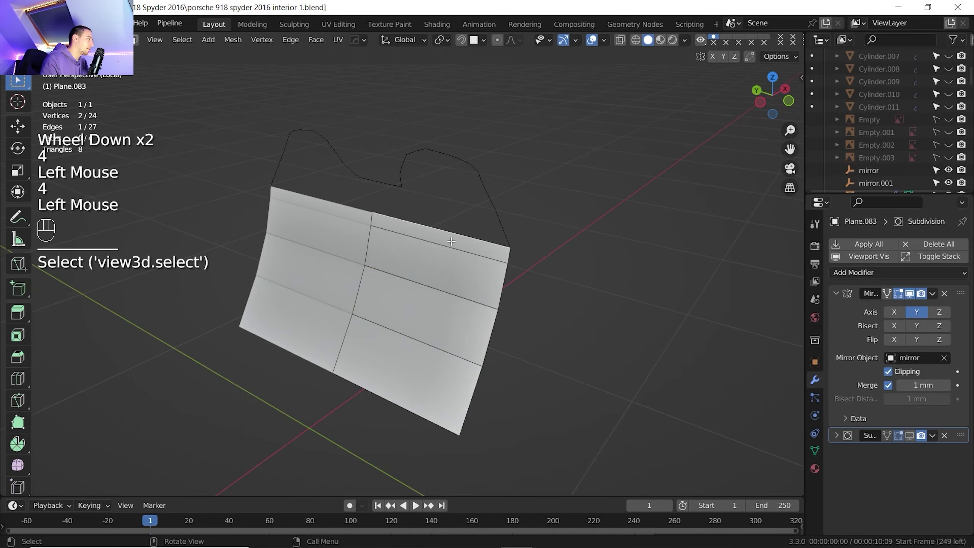
key("3")
left_click(452, 240)
left_click(439, 279, "shift")
left_click(433, 330, "shift")
left_click(426, 387, "shift")
left_click(446, 343, "shift")
key("Delete")
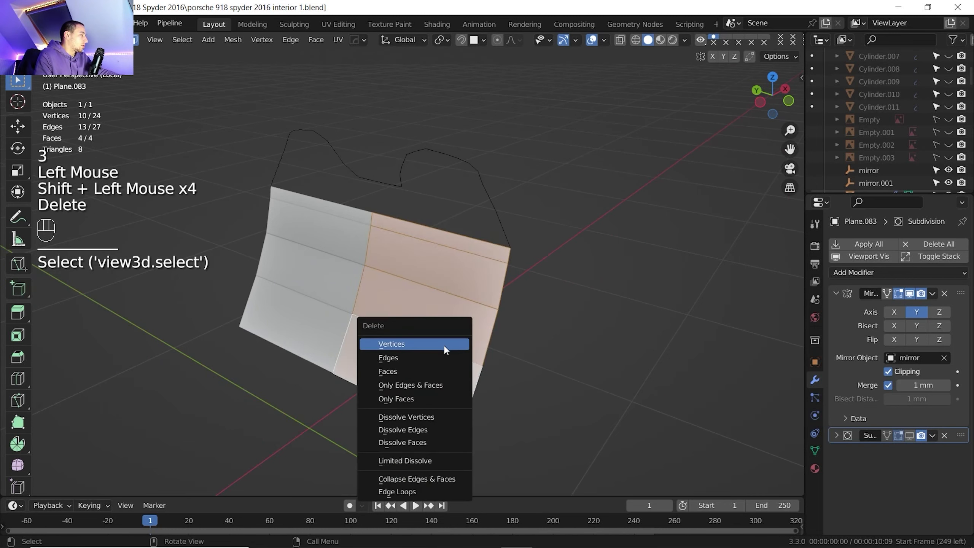
left_click(407, 371)
key("ctrl+z")
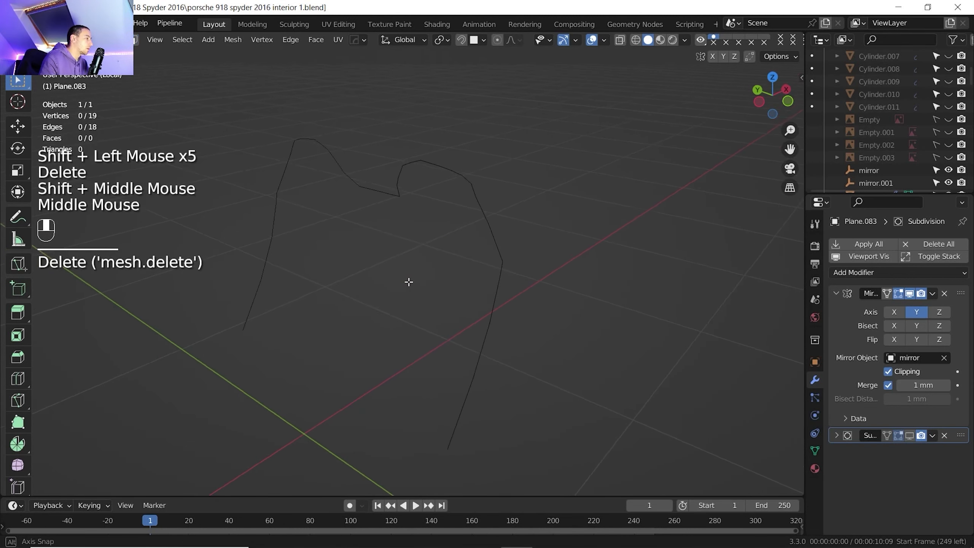
Step: Extrude the outline's upper edges, from the centre line to the door's top edge, about 39 mm along negative X in the full scene
key("3")
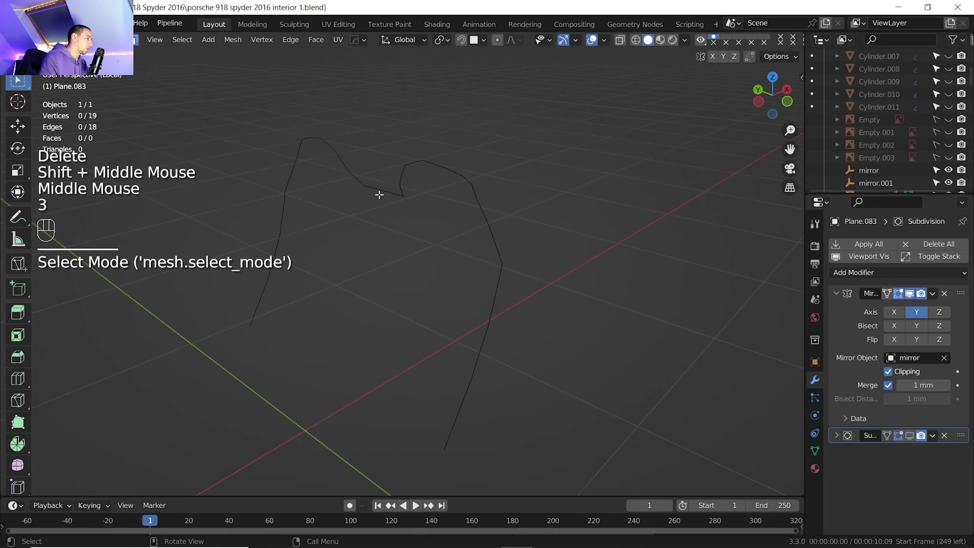
left_click(386, 193)
key("1")
middle_click_drag(394, 205, 439, 209)
left_click(382, 188)
left_click(502, 241, "ctrl")
scroll(442, 242, "down", 1)
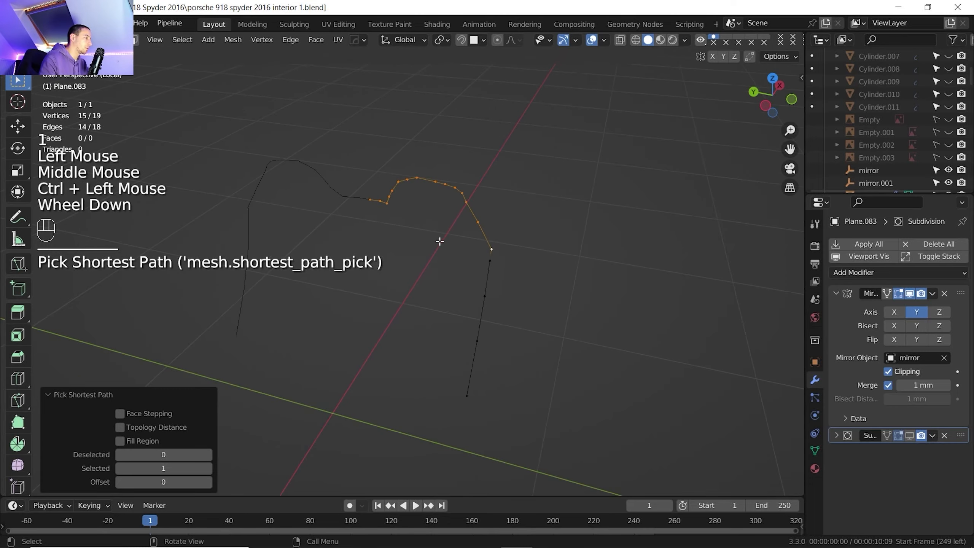
middle_click_drag(441, 242, 384, 239)
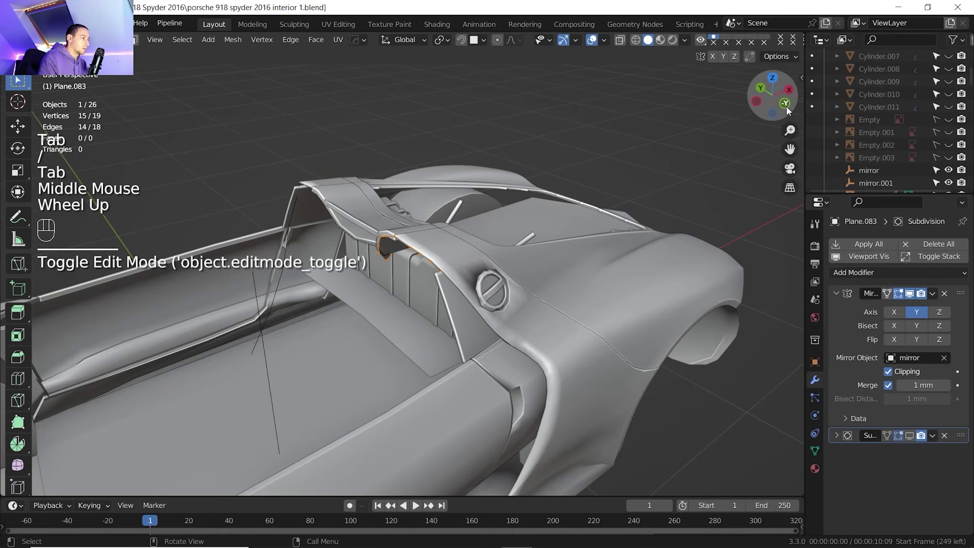
left_click(770, 98)
middle_click_drag(460, 211, 500, 270, "shift")
scroll(577, 210, "up", 1)
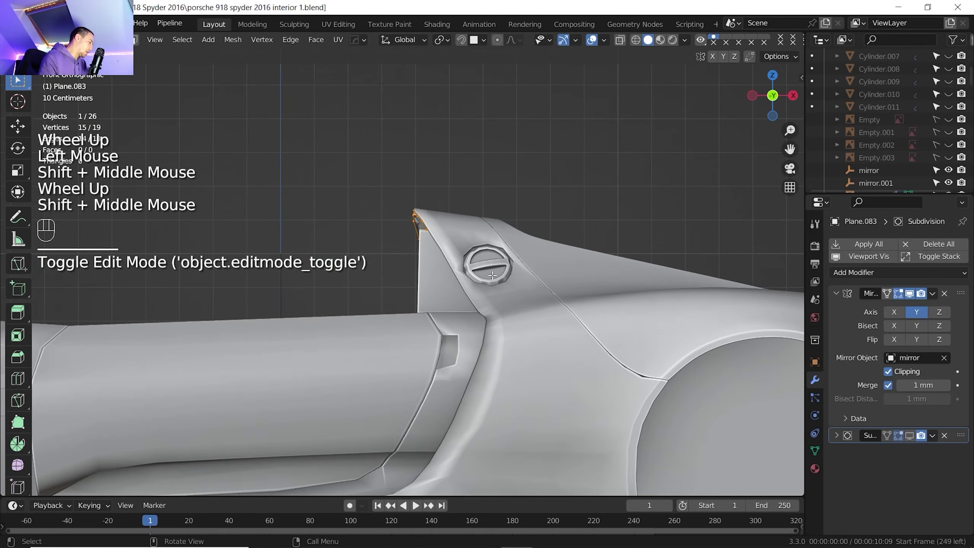
key("e")
key("x")
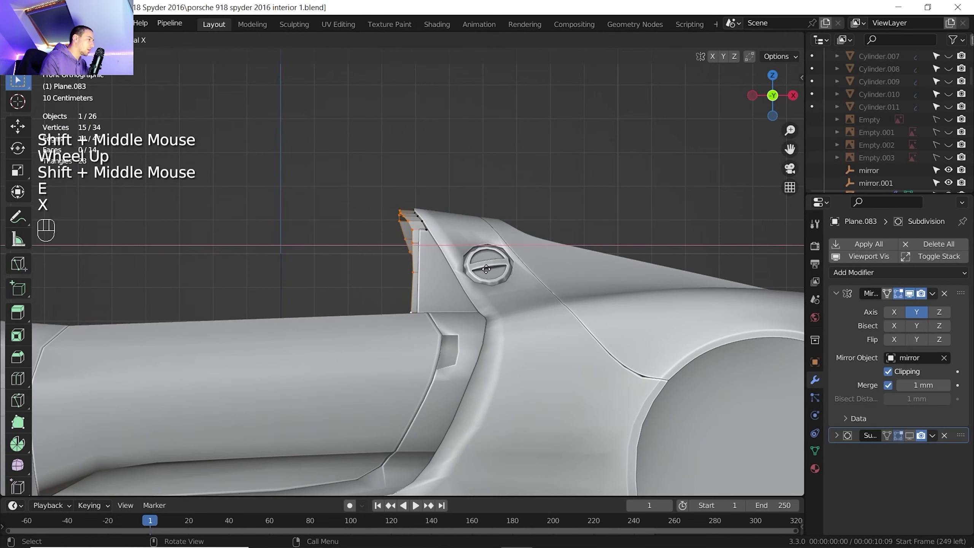
left_click(487, 268)
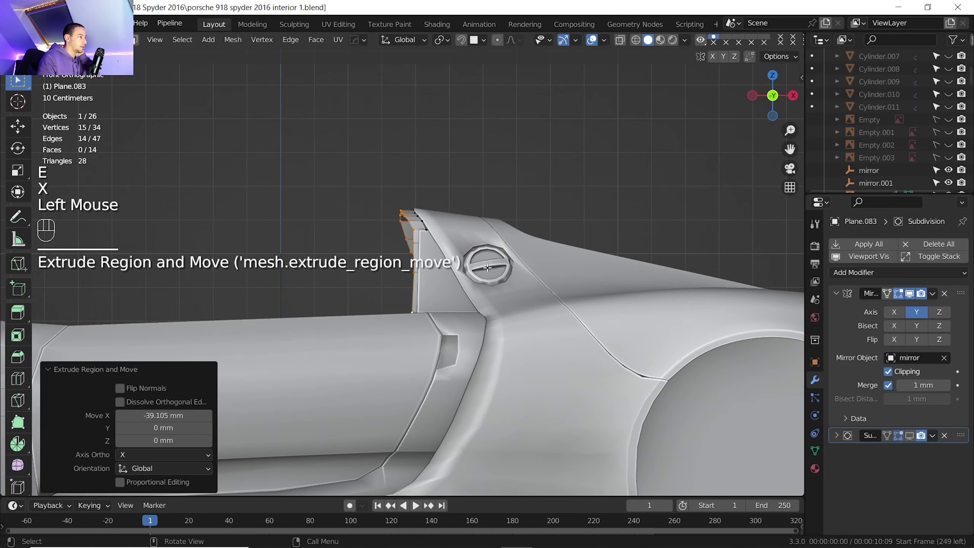
Step: Flatten the extruded edge by scaling it to 0 along X, and shift it about 14 mm along negative X
middle_click_drag(487, 268, 512, 307)
scroll(509, 296, "up", 2)
key("s")
key("x")
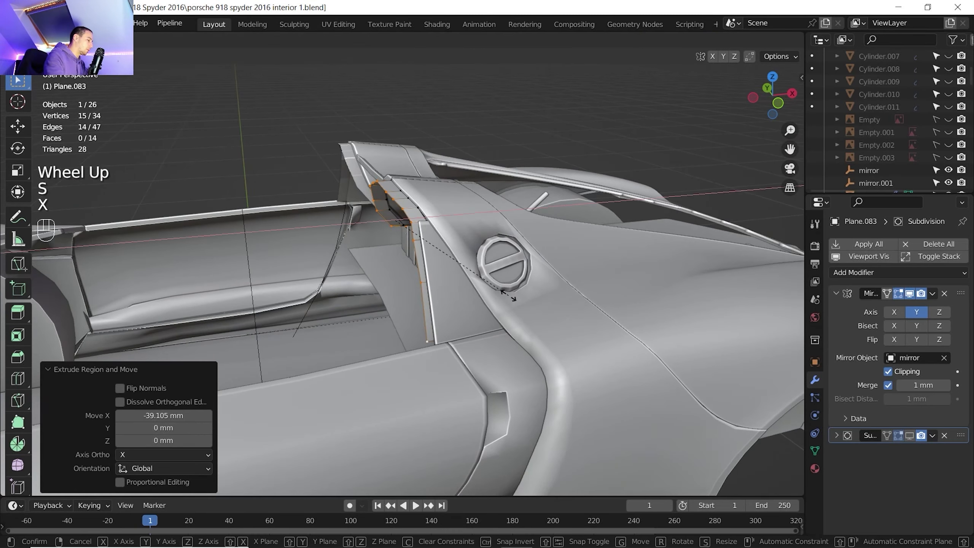
key("shift+0")
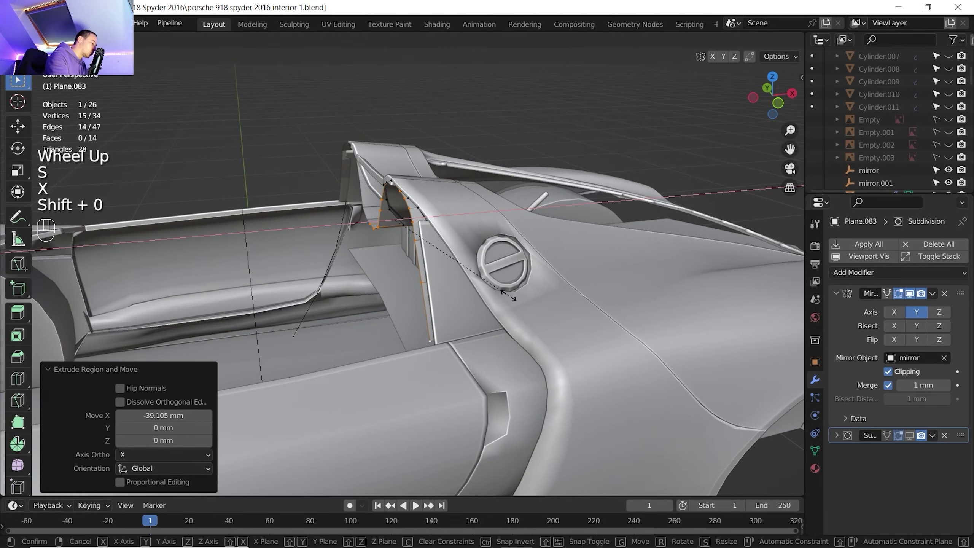
key("Return")
key("g")
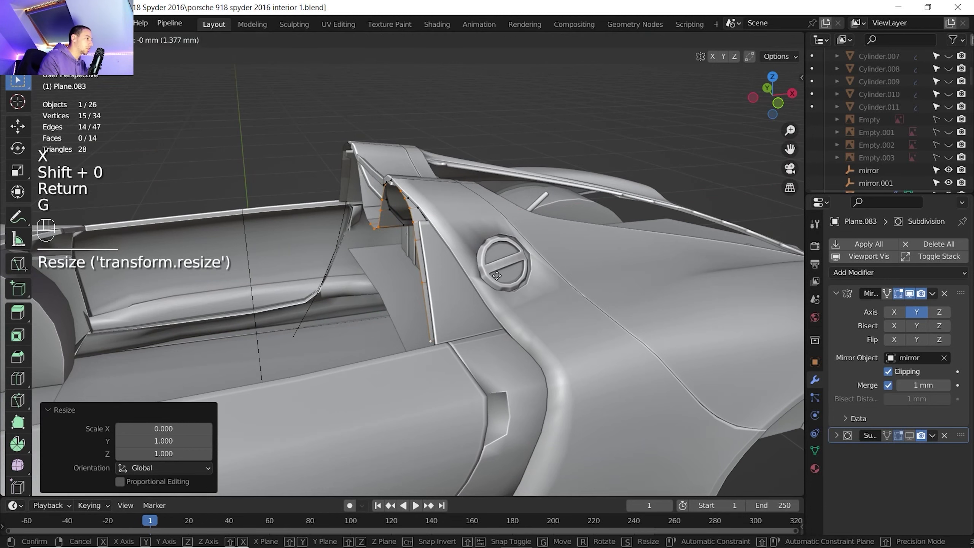
key("x")
left_click(492, 275)
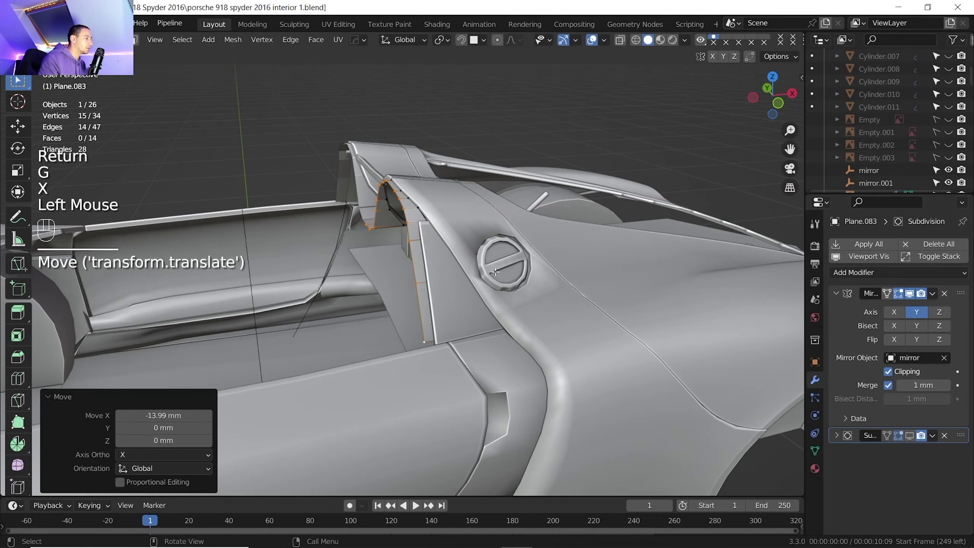
Step: With the Empty.002 side blueprint shown temporarily as reference, move the flattened edge about 13.8 mm further along negative X
left_click(777, 102)
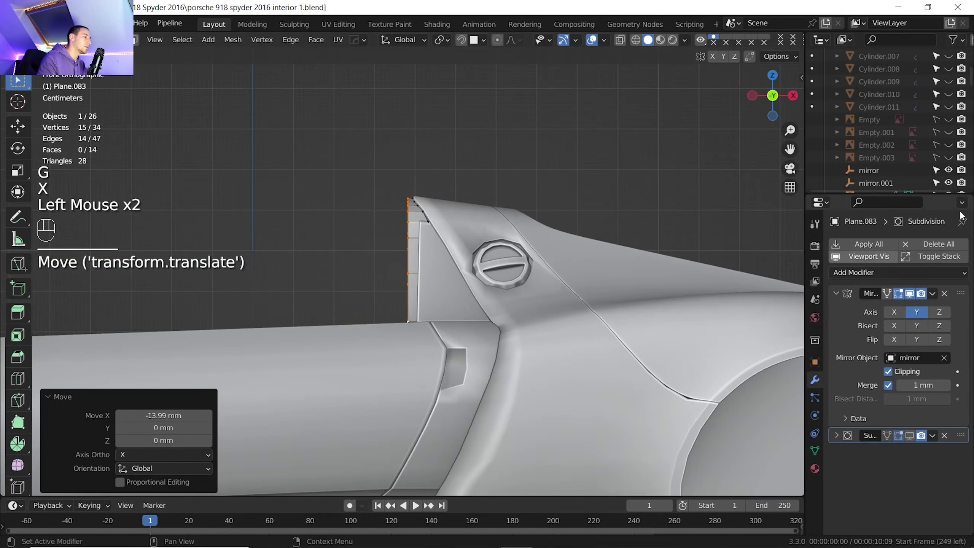
left_click(948, 132)
left_click(948, 134)
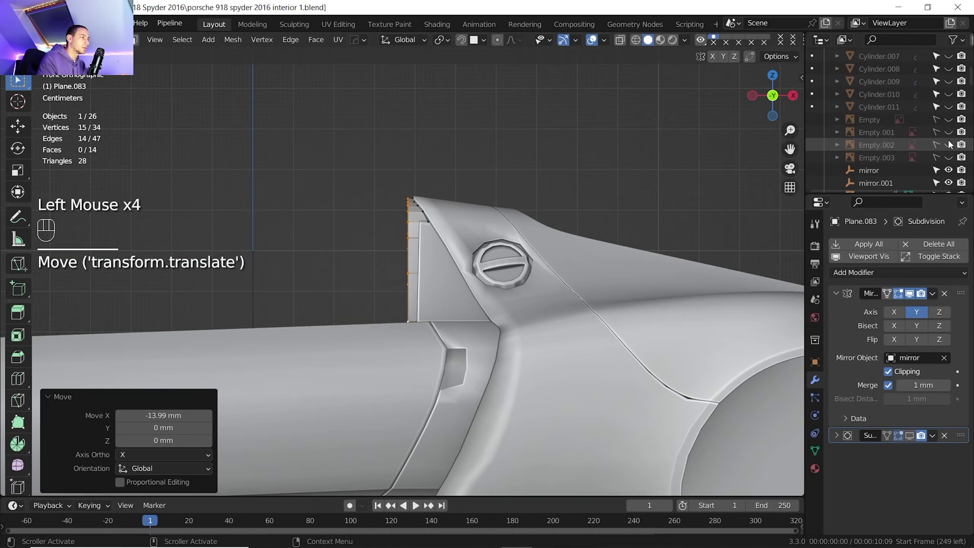
left_click(949, 144)
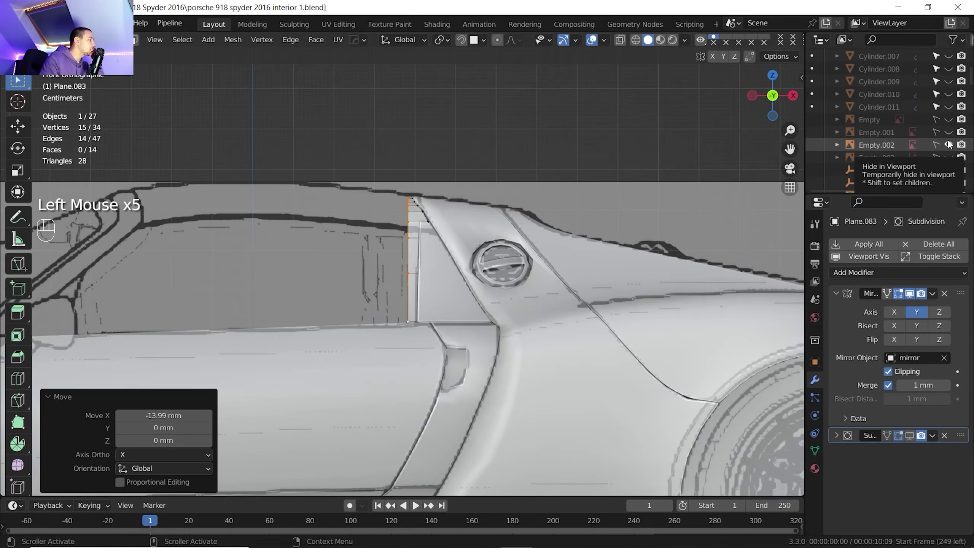
key("g")
key("x")
left_click(465, 268)
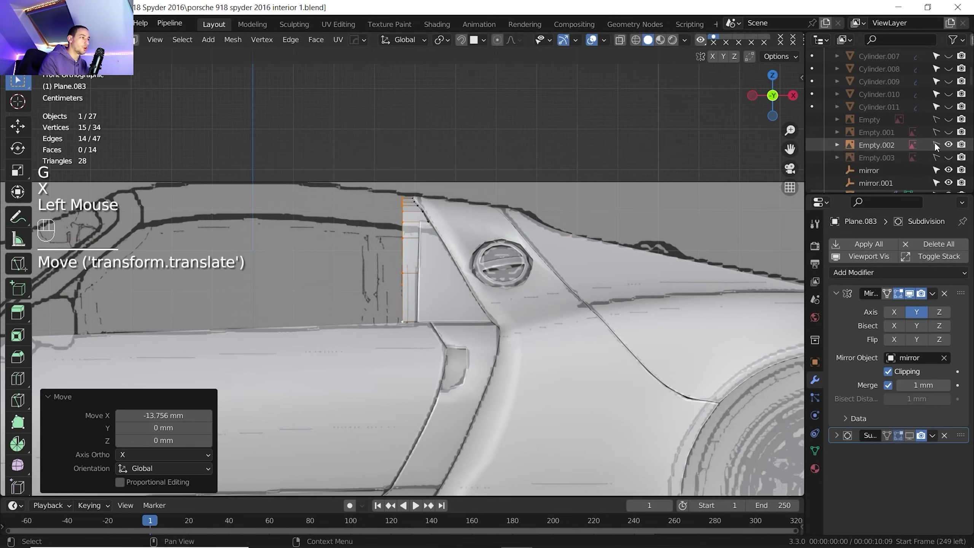
left_click(948, 145)
Step: Examine the extruded strip around the arches behind the seats from the front, above and beside the cabin
scroll(351, 249, "down", 2)
middle_click_drag(352, 231, 577, 287)
scroll(479, 274, "up", 1)
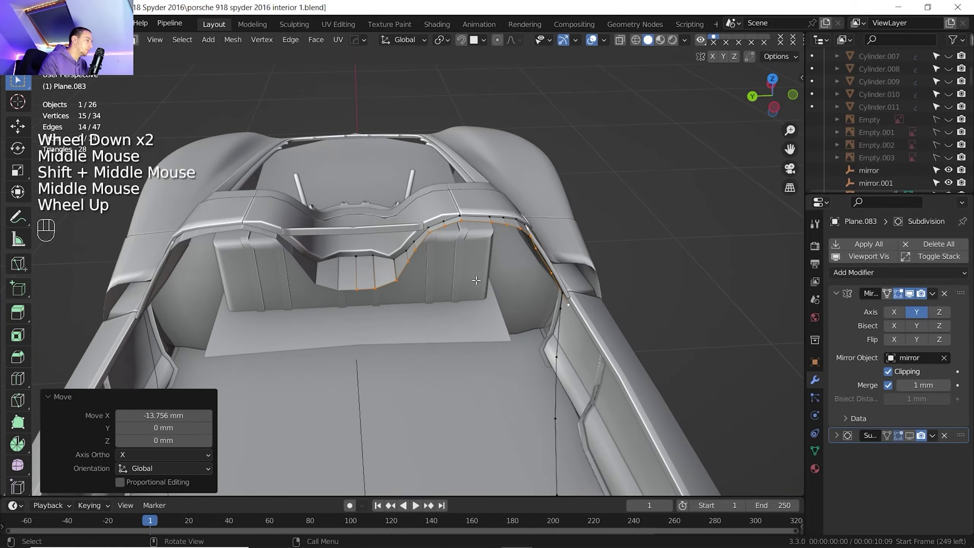
middle_click_drag(479, 270, 456, 261, "shift")
middle_click_drag(456, 261, 487, 246)
middle_click_drag(487, 245, 437, 223, "shift")
middle_click_drag(438, 222, 621, 199)
scroll(479, 181, "up", 1)
Step: Turn on X-ray display and duplicate the four-vertex lower outline section inside the door area along negative X
left_click(788, 105)
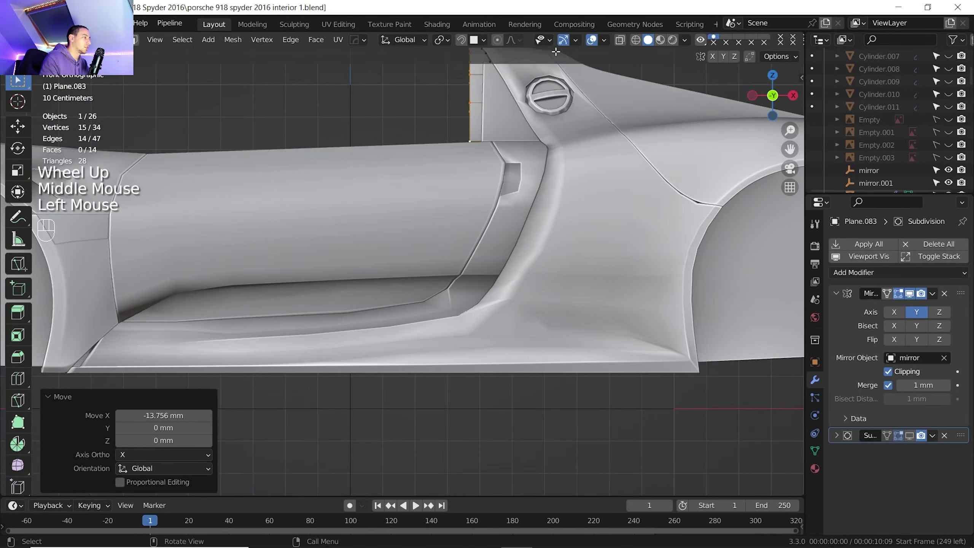
left_click(622, 42)
middle_click_drag(515, 155, 495, 179, "shift")
scroll(502, 159, "down", 1)
scroll(502, 159, "up", 1)
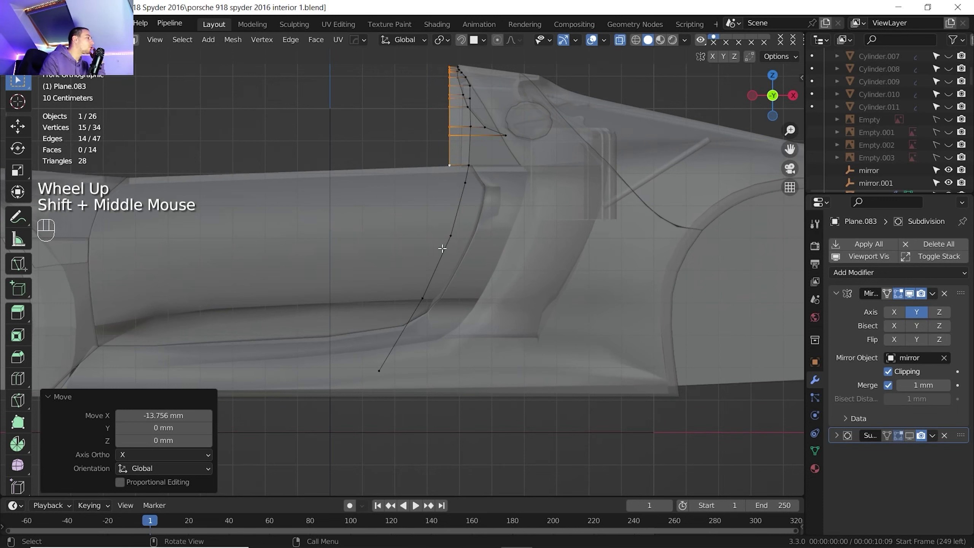
left_click(460, 190)
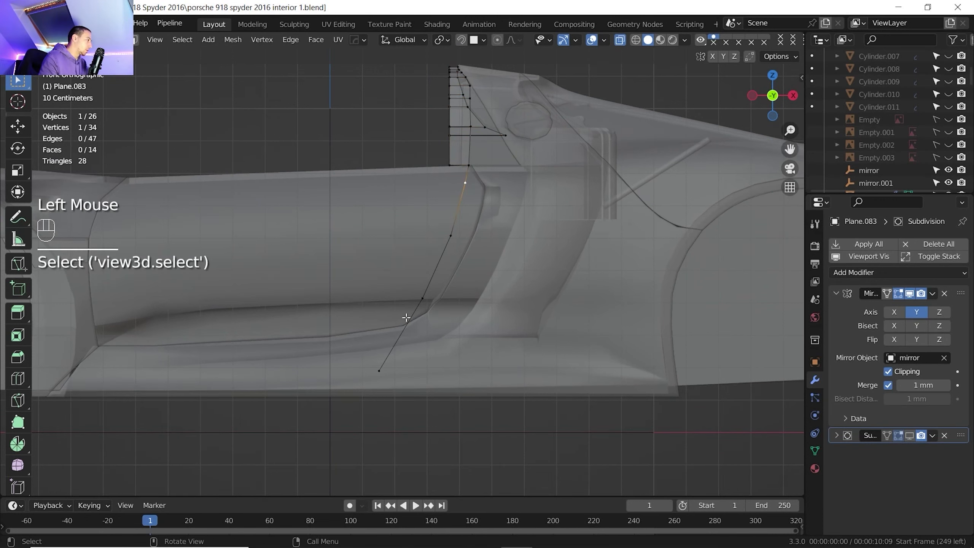
left_click(379, 371, "ctrl")
key("shift+d")
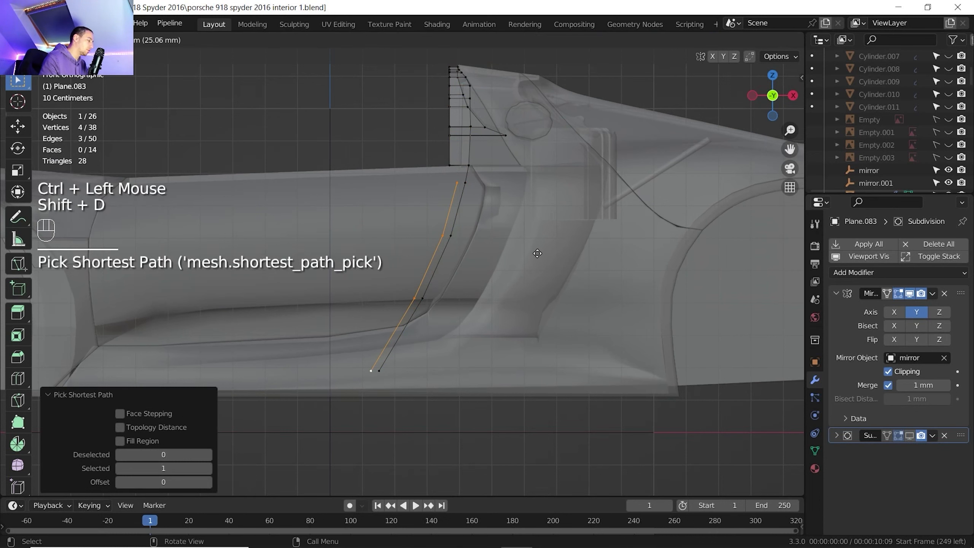
key("x")
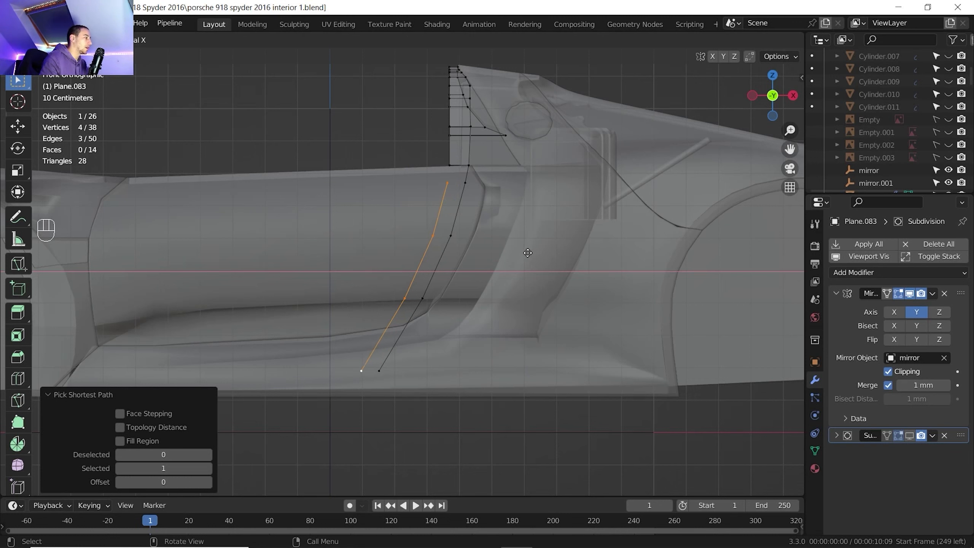
left_click(527, 253)
Step: Delete the original four-vertex lower outline section behind the duplicated one
left_click(466, 183)
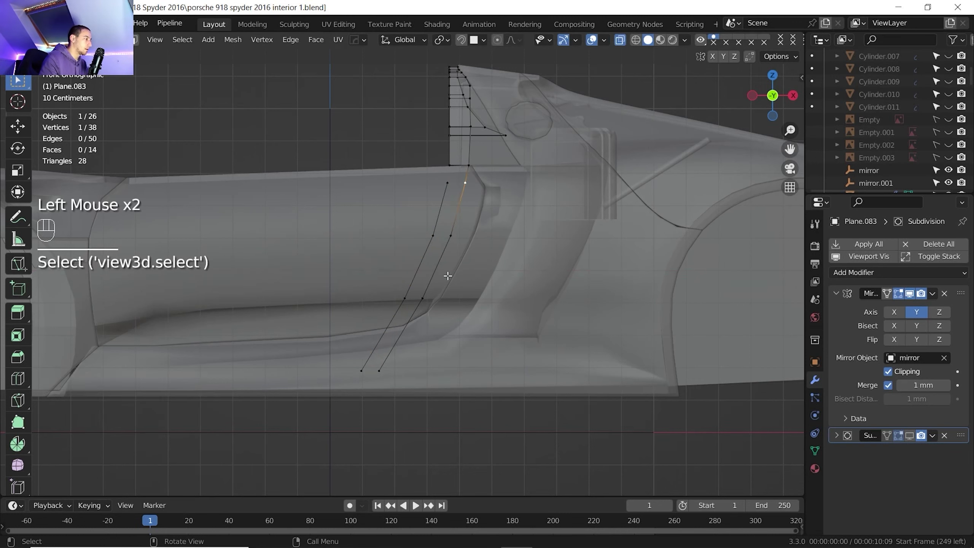
left_click(380, 368, "ctrl")
key("Home")
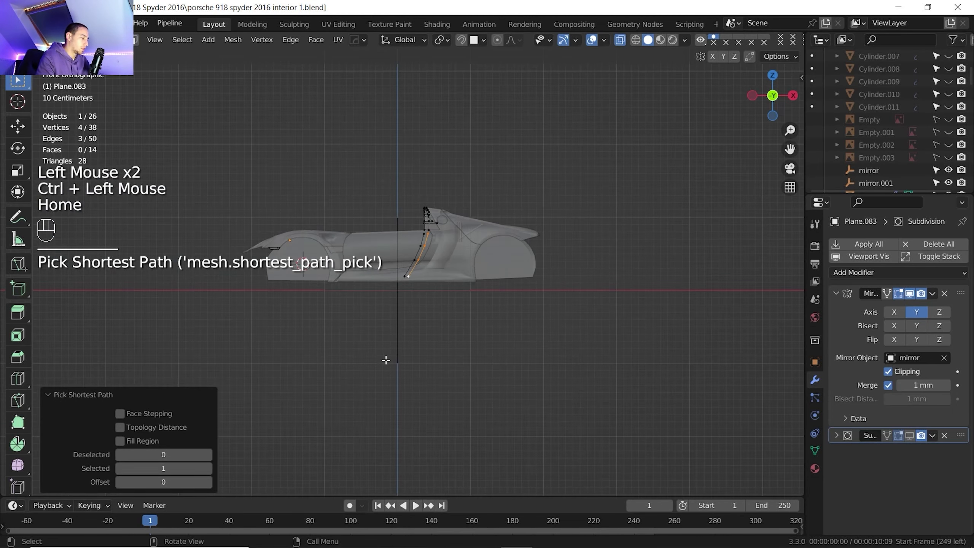
key("Delete")
left_click(379, 369)
scroll(384, 345, "up", 5)
middle_click_drag(398, 238, 415, 265, "shift")
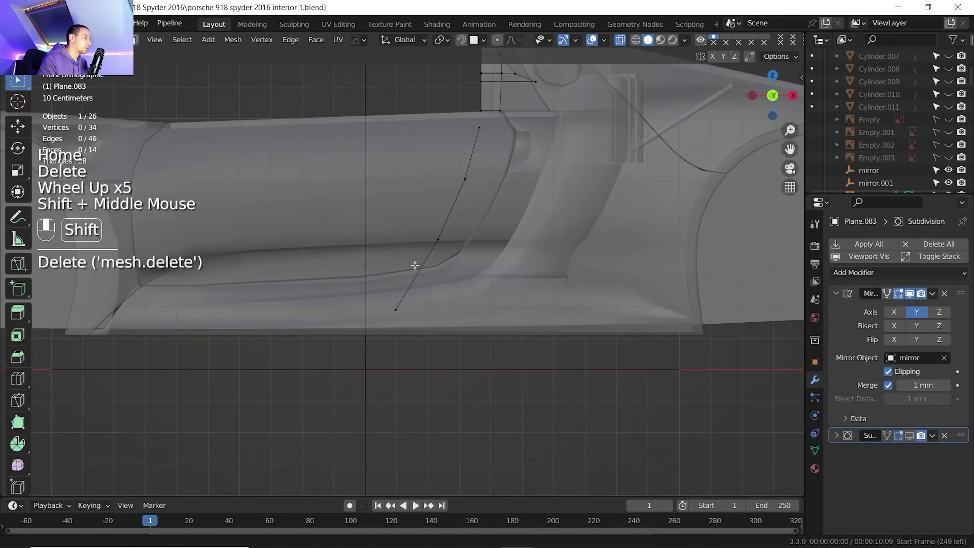
Step: Join the top vertex of the lower outline section to the lower front corner of the arch strip with an edge
scroll(393, 290, "up", 1)
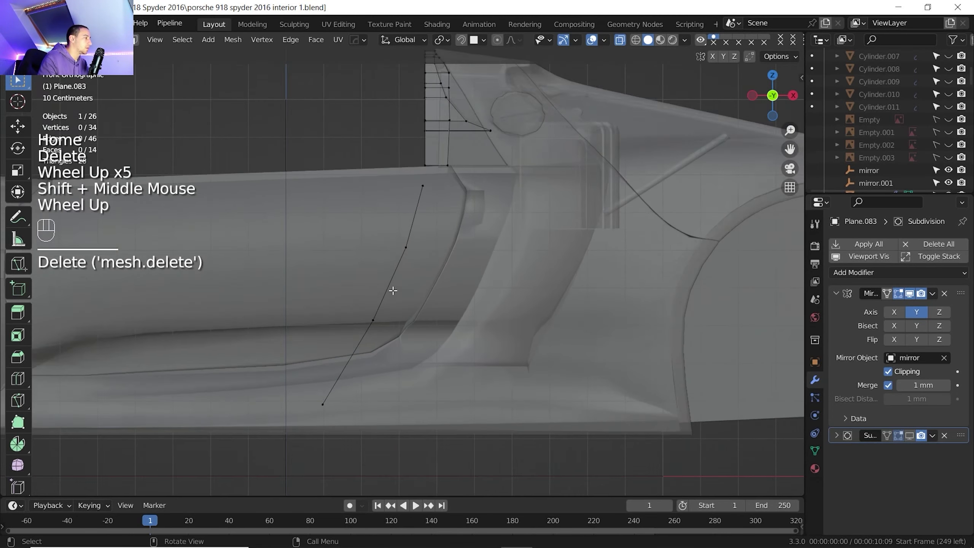
left_click(425, 167)
left_click(423, 186, "shift")
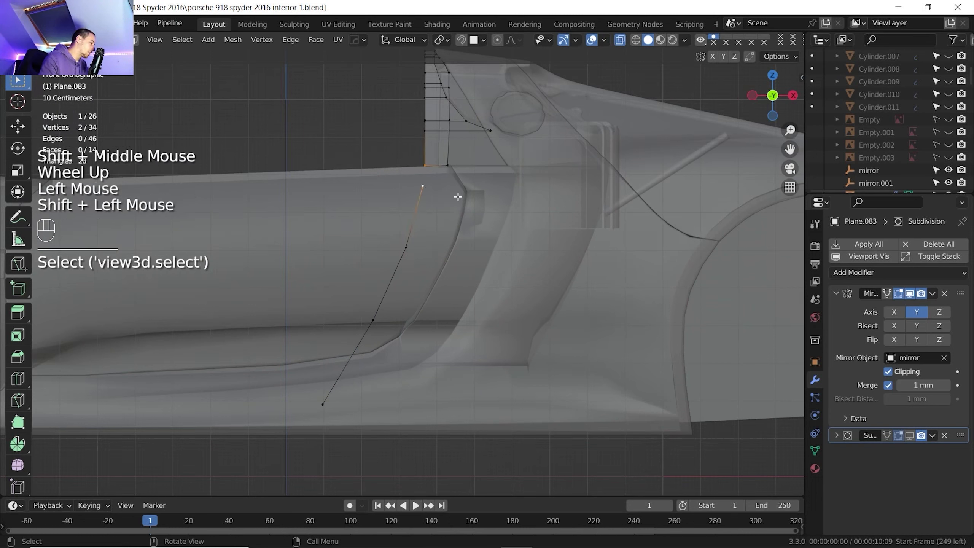
key("f")
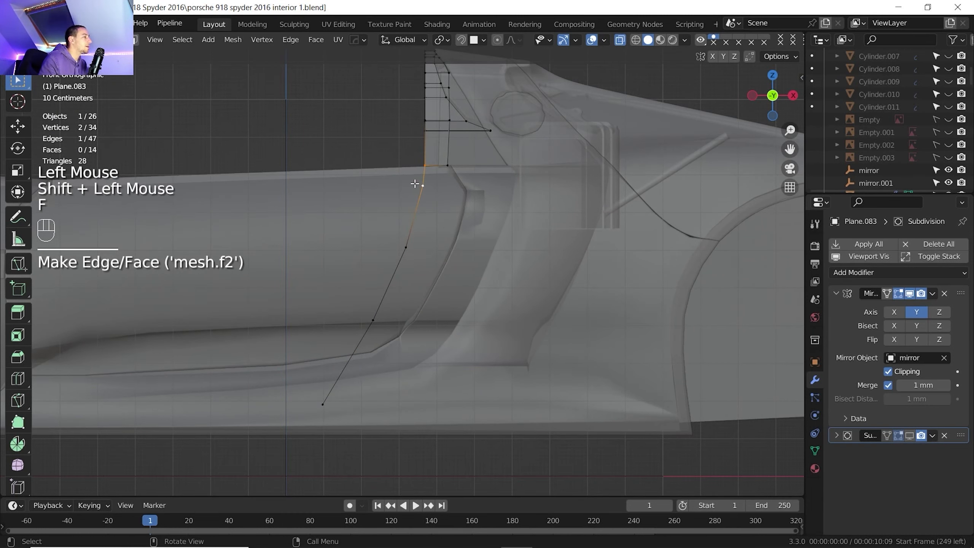
Step: Move the two middle vertices of the lower outline section about 25.8 mm along X
scroll(437, 222, "down", 1)
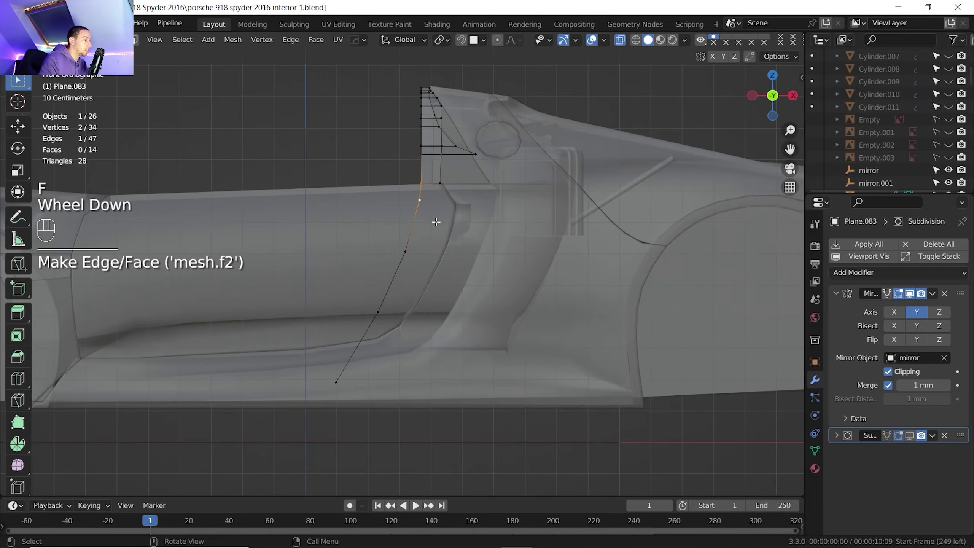
left_click(405, 253)
left_click(380, 311, "shift")
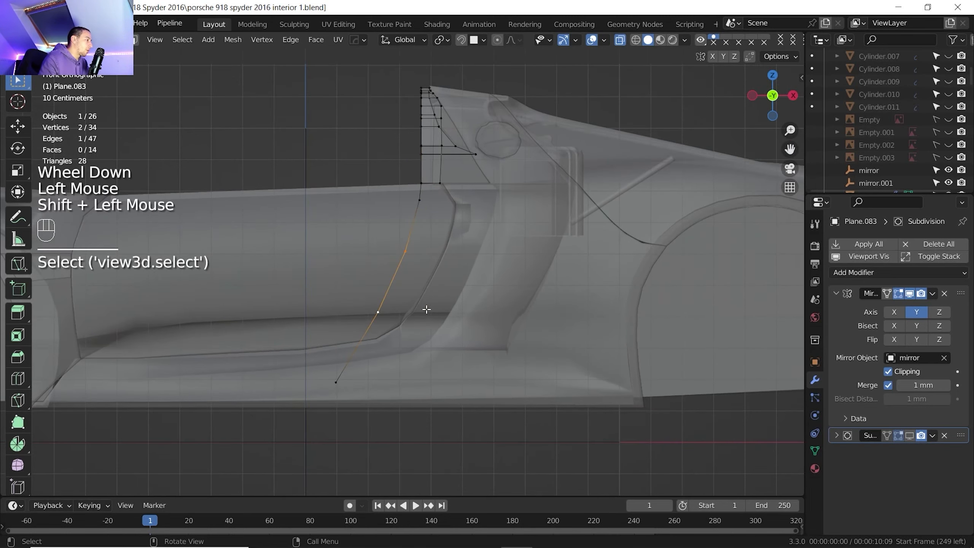
key("g")
key("x")
left_click(447, 295)
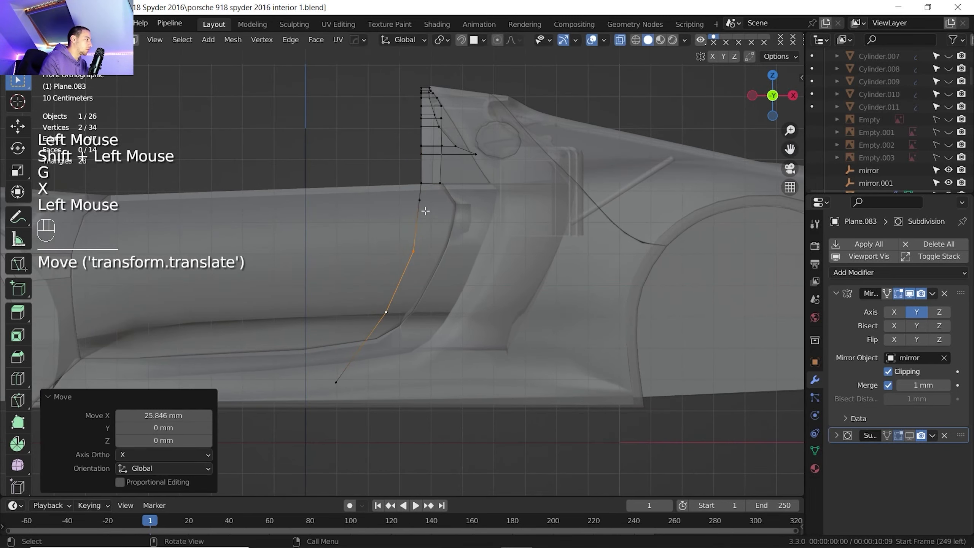
Step: Move the top vertex of the lower outline section about 11.3 mm along X
left_click(420, 200)
key("g")
key("x")
left_click(398, 316)
Step: Examine the lower outline inside the cabin and compare it with the reference picture of the area behind the seats
middle_click_drag(397, 316, 529, 296, "shift")
scroll(393, 299, "down", 1)
scroll(530, 296, "up", 1)
middle_click_drag(529, 296, 560, 284, "shift")
middle_click_drag(559, 284, 566, 287)
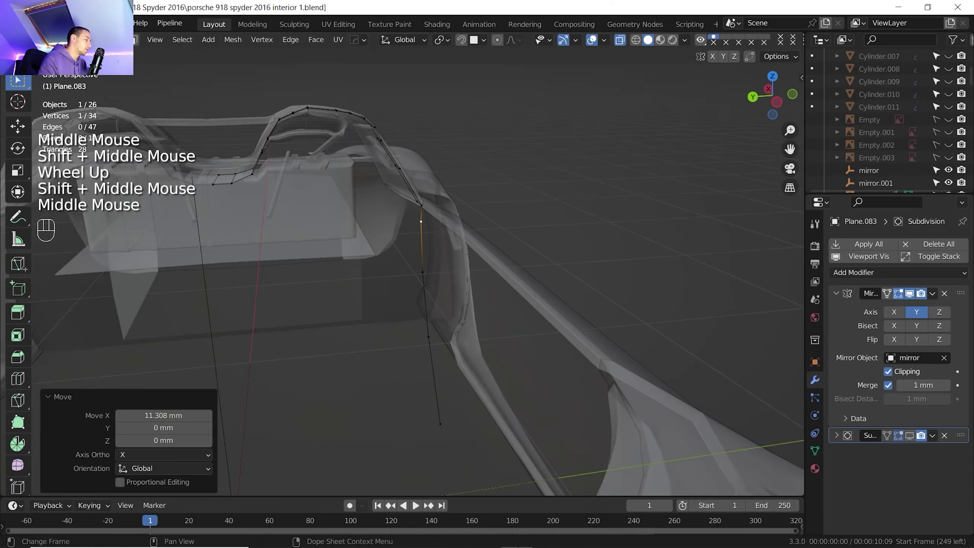
left_click(578, 536)
scroll(438, 164, "up", 1)
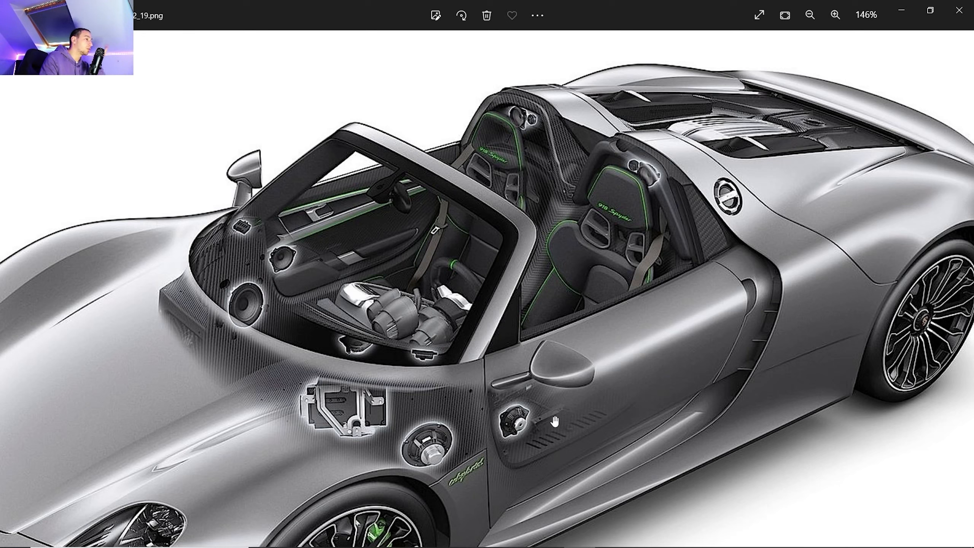
left_click(517, 534)
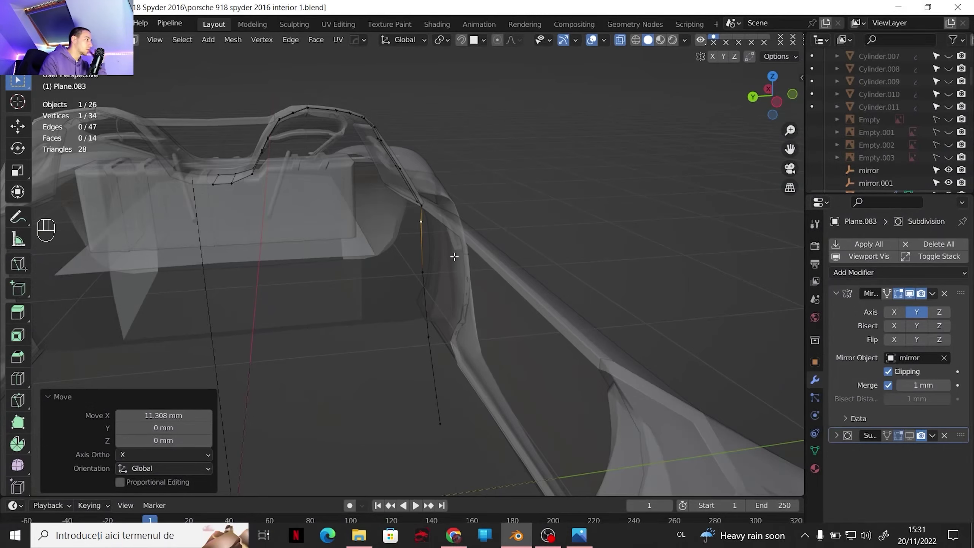
scroll(441, 239, "down", 4)
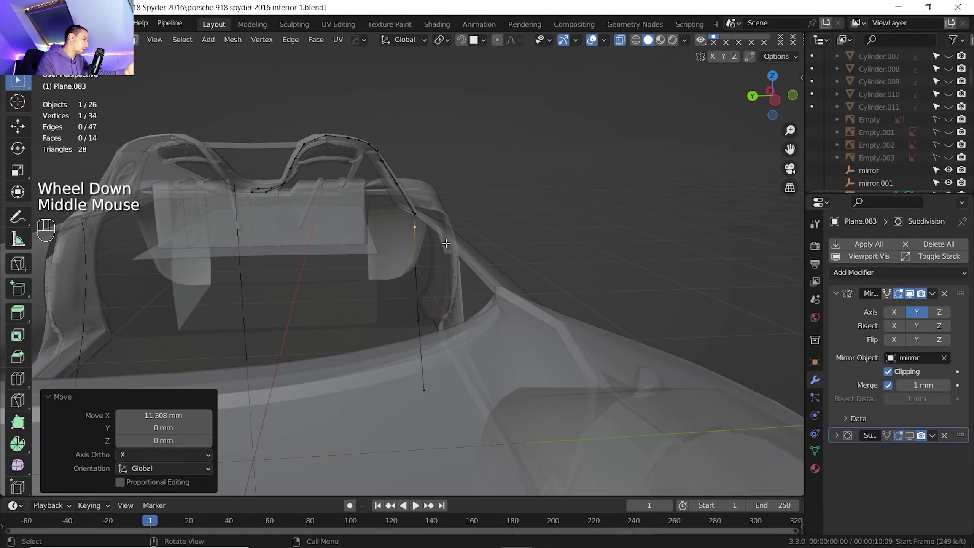
Step: Select the four-vertex lower outline section and move it inward about 28.6 mm along Y
middle_click_drag(445, 231, 453, 416)
scroll(448, 292, "up", 2)
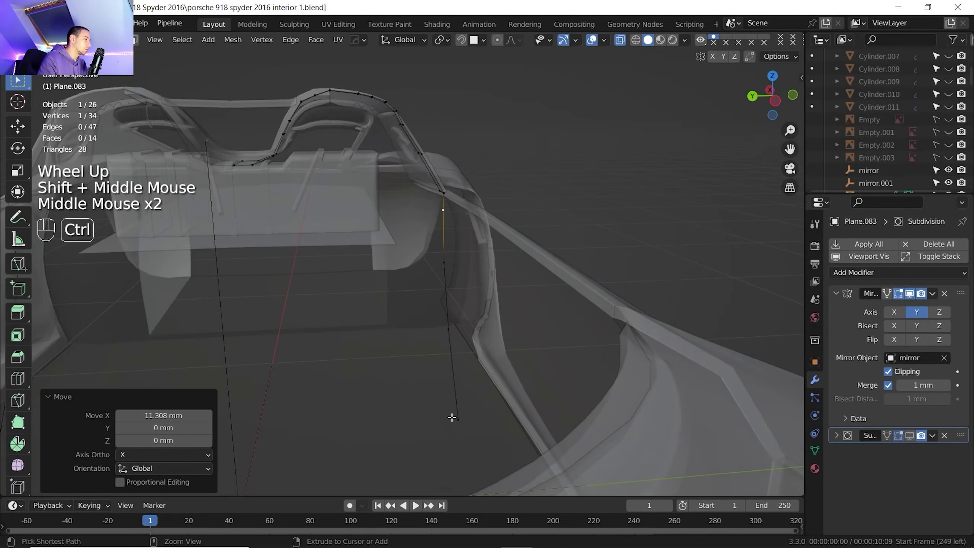
left_click(455, 418, "ctrl")
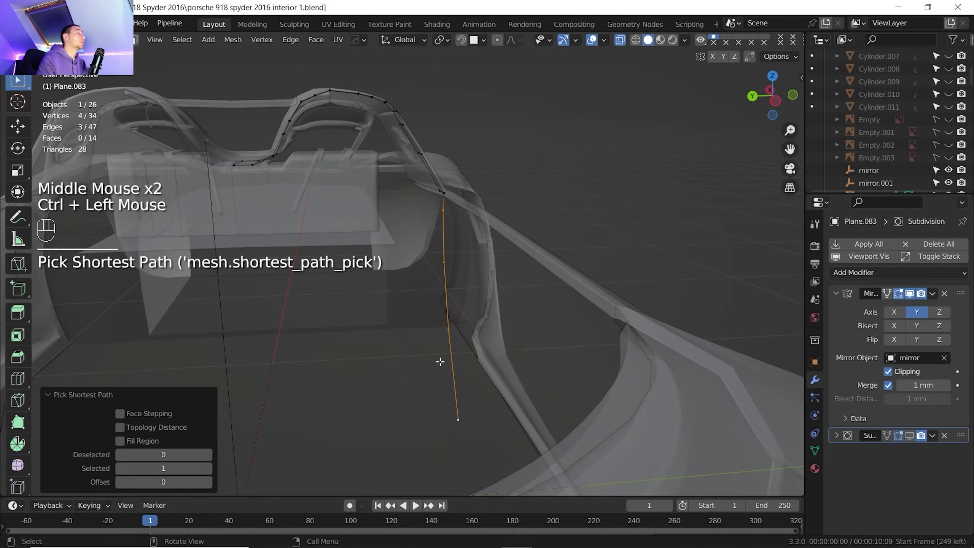
middle_click_drag(441, 362, 432, 357)
middle_click_drag(446, 235, 442, 223)
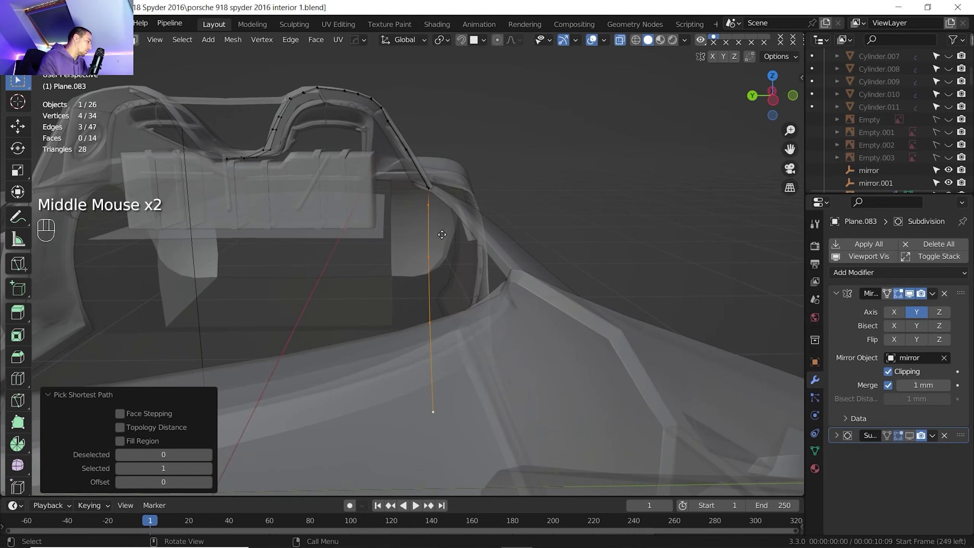
key("g")
key("y")
left_click(433, 233)
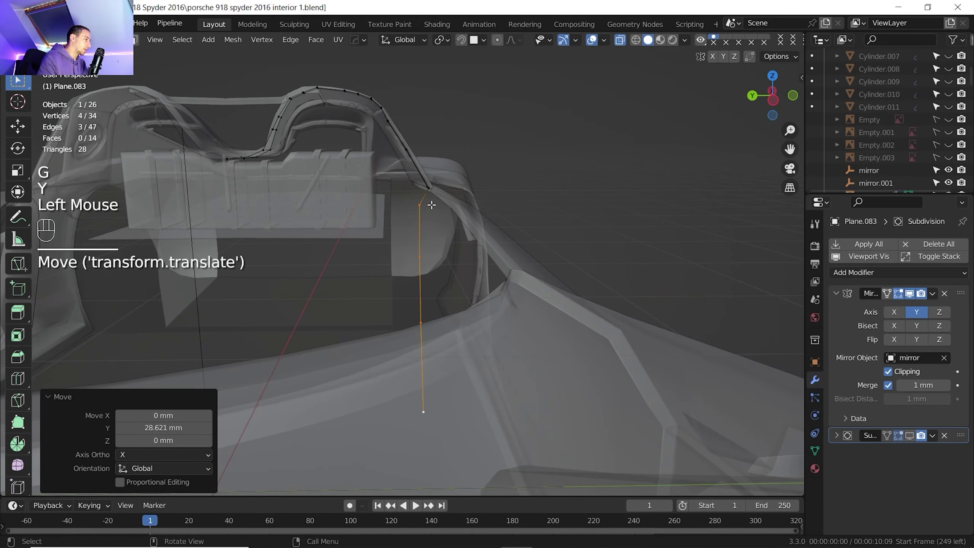
Step: Extrude the four-vertex lower outline section about 750 mm along Y across the cabin centre
middle_click_drag(431, 205, 461, 253)
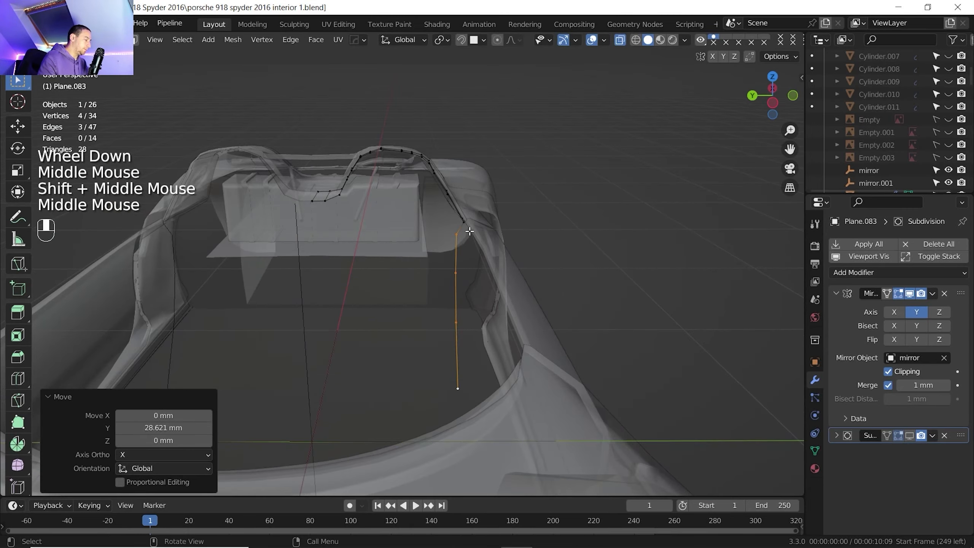
scroll(463, 240, "down", 2)
middle_click_drag(441, 252, 466, 272)
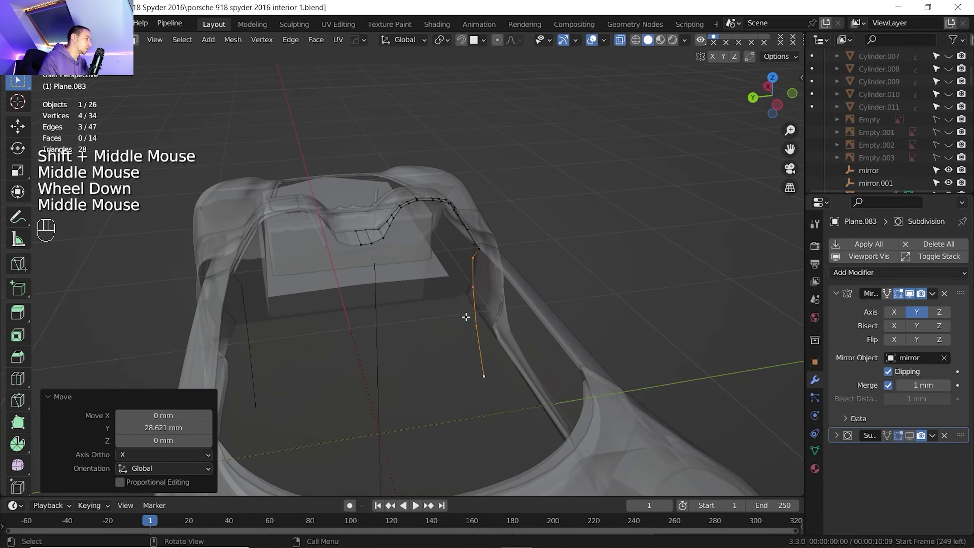
middle_click_drag(461, 311, 433, 247, "shift")
middle_click_drag(434, 265, 418, 274)
middle_click_drag(417, 261, 406, 253, "shift")
middle_click_drag(407, 243, 401, 245)
middle_click_drag(401, 242, 397, 244)
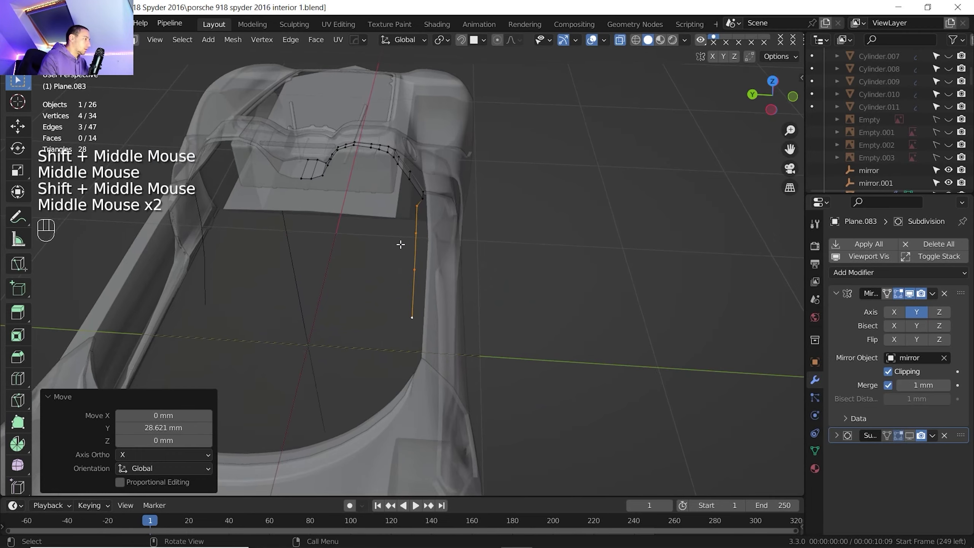
scroll(399, 244, "up", 2)
key("e")
key("y")
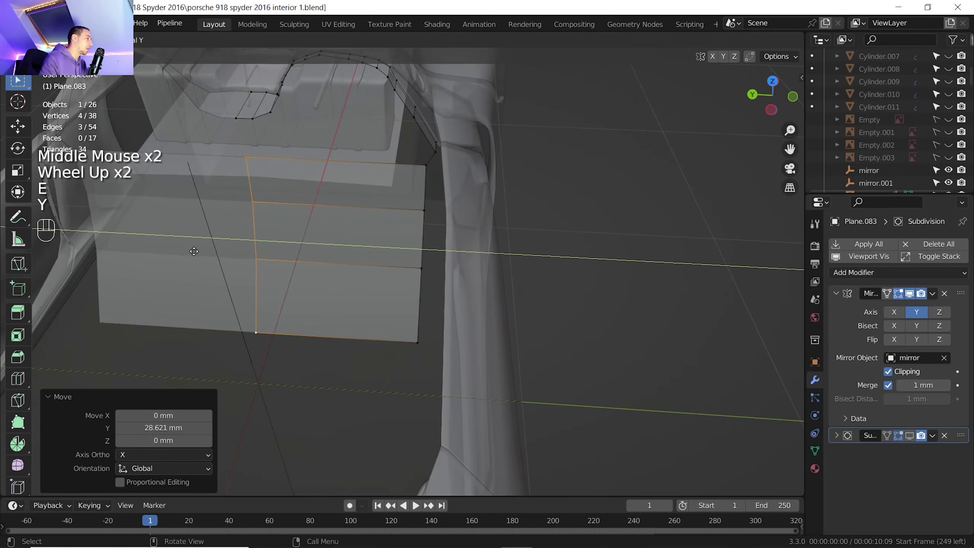
left_click(190, 249)
Step: Add one vertical loop cut to the extruded panel and slide it close to the centre line
middle_click_drag(304, 212, 372, 275, "shift")
middle_click_drag(372, 276, 347, 344)
scroll(347, 343, "up", 2)
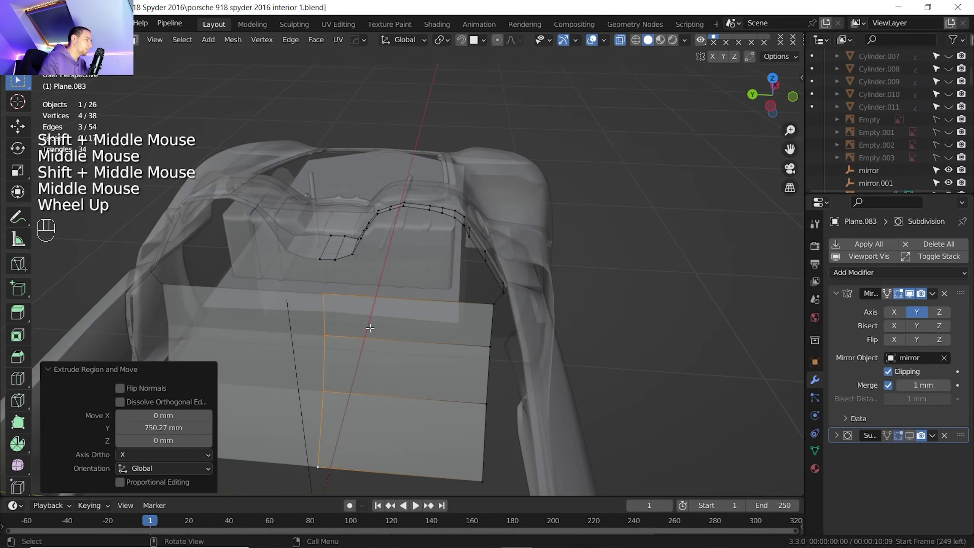
middle_click_drag(350, 268, 340, 294, "shift")
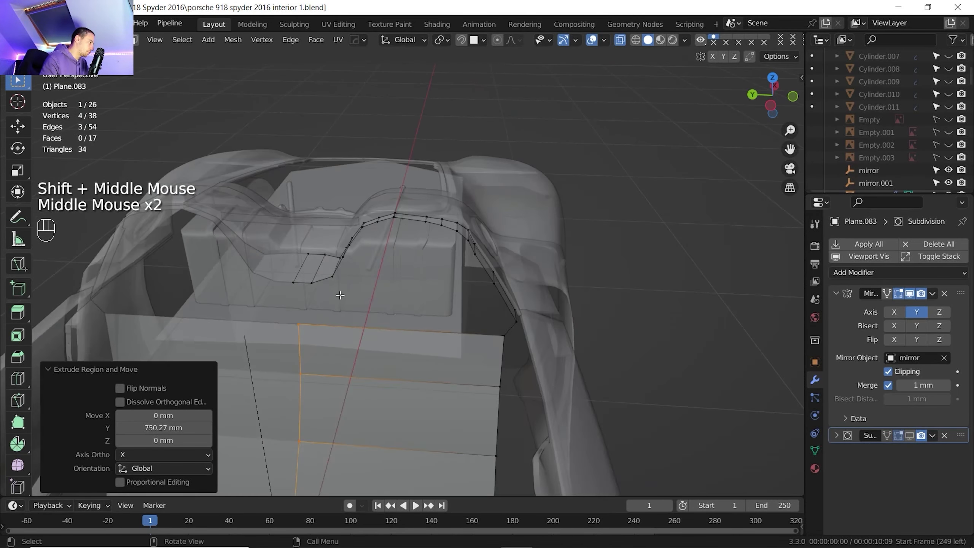
key("ctrl+r")
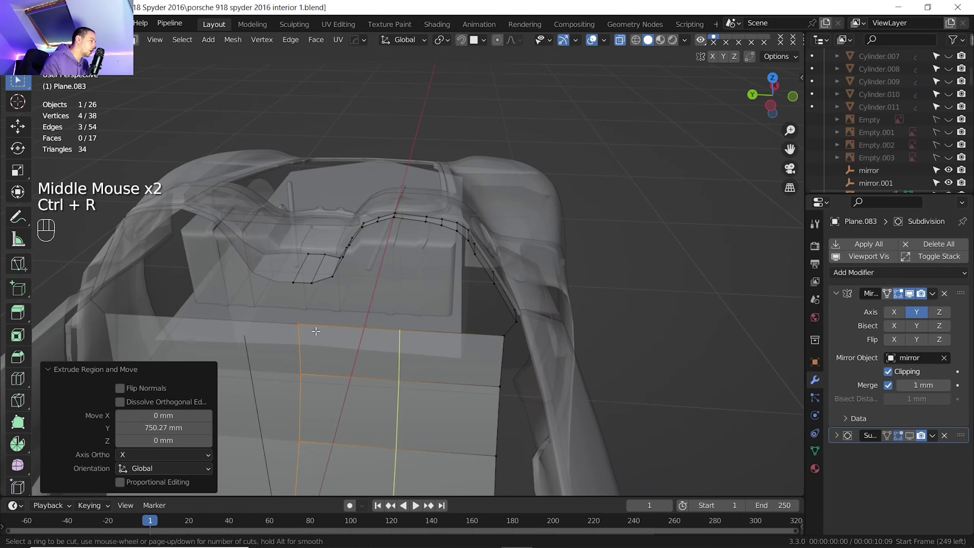
left_click(321, 344)
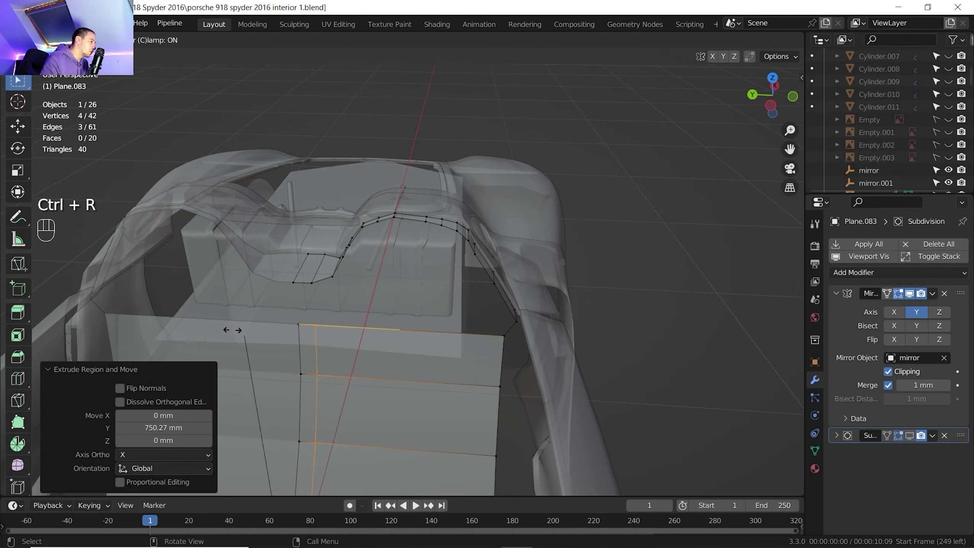
left_click(233, 330)
Step: In edge select mode, fill a face between the narrow centre edge of the panel and the middle edge of the arch strip
key("2")
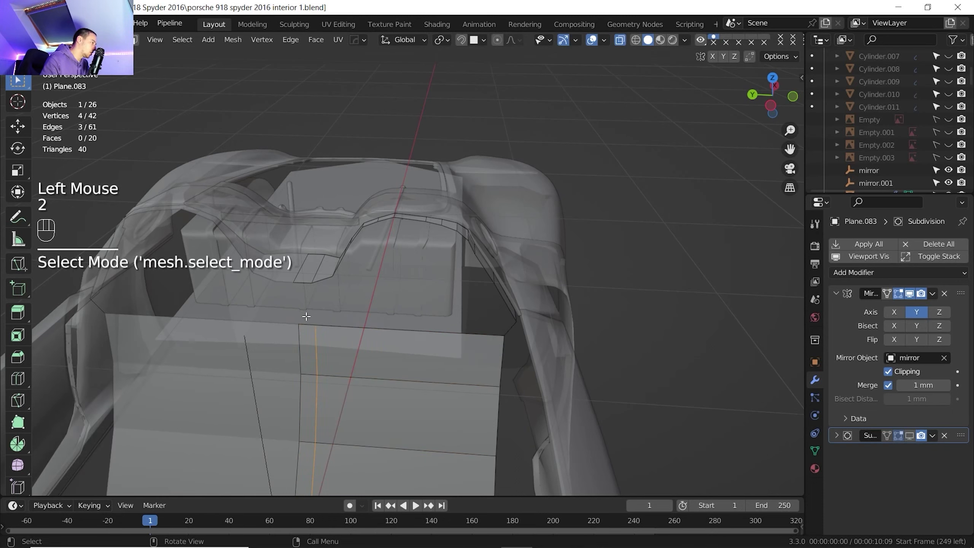
left_click(307, 317)
left_click(304, 285, "shift")
key("f")
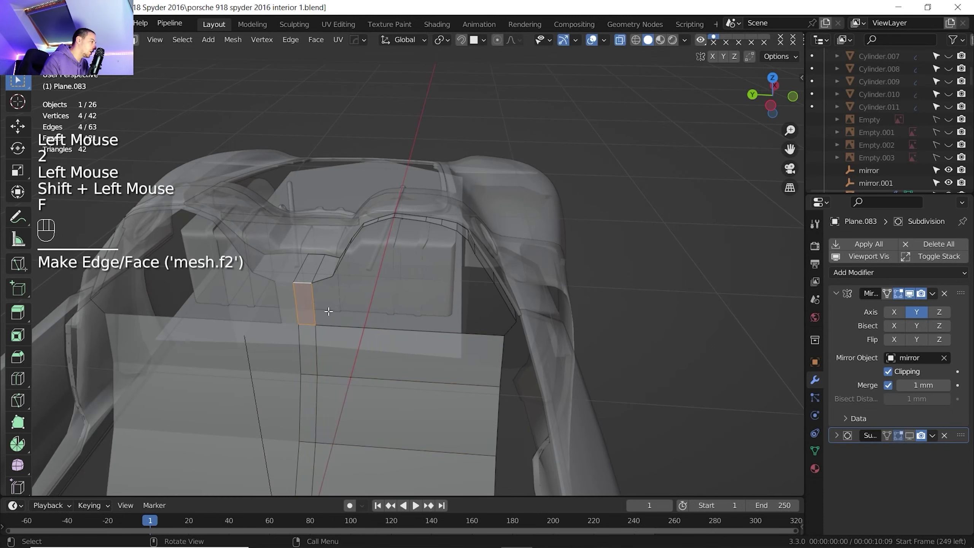
Step: Turn off X-ray display and isolate the panel in local view, keeping it in Edit Mode
middle_click_drag(326, 311, 339, 303, "shift")
left_click(619, 40)
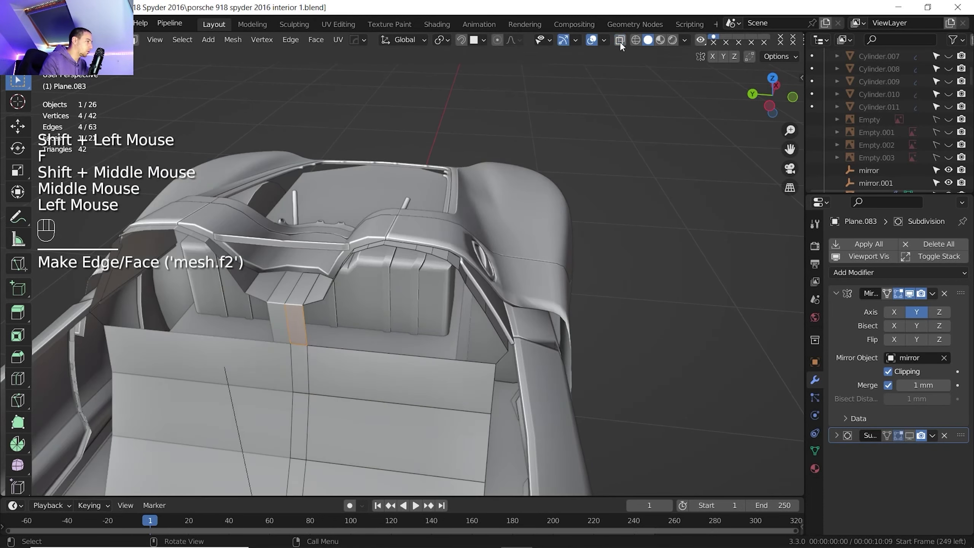
key("Tab")
key("slash")
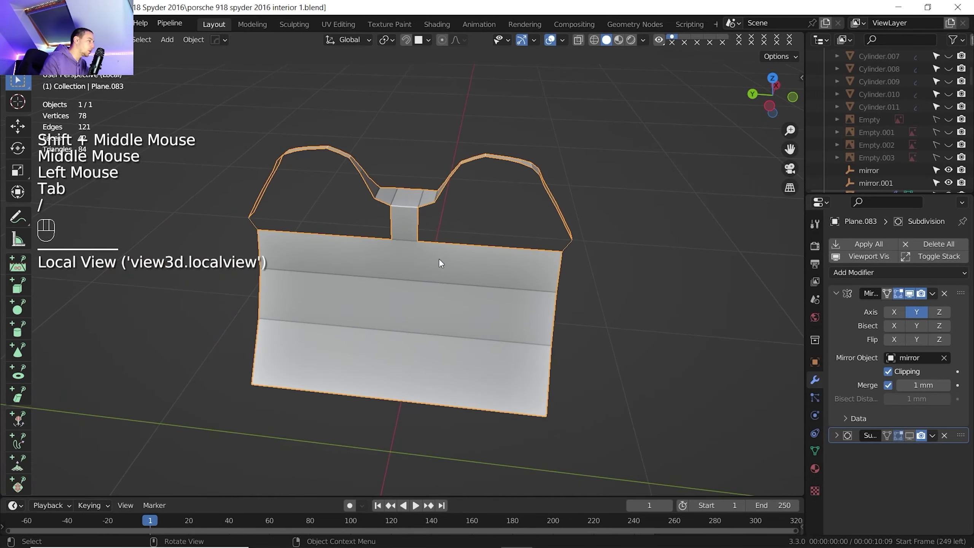
key("Tab")
Step: Add one horizontal loop cut across the new centre face and slide it toward the panel to a factor of -0.425
middle_click_drag(418, 241, 377, 255, "shift")
scroll(410, 266, "up", 2)
middle_click_drag(410, 266, 324, 240, "shift")
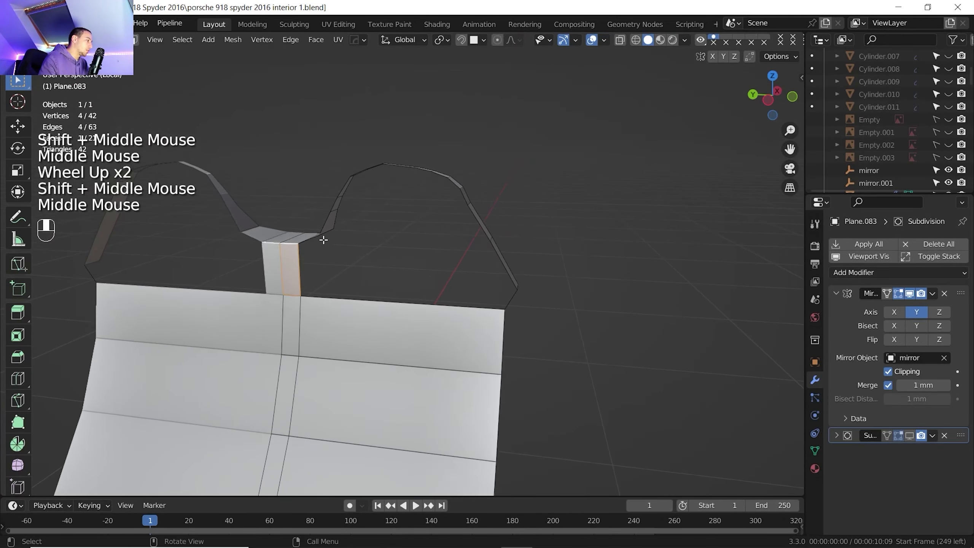
key("ctrl+r")
left_click(298, 279)
left_click(298, 287)
Step: Fill a face along the panel's upper edge, from the lower part of the centre strip to the arch strip's outer end
scroll(286, 288, "up", 1)
middle_click_drag(283, 288, 296, 289)
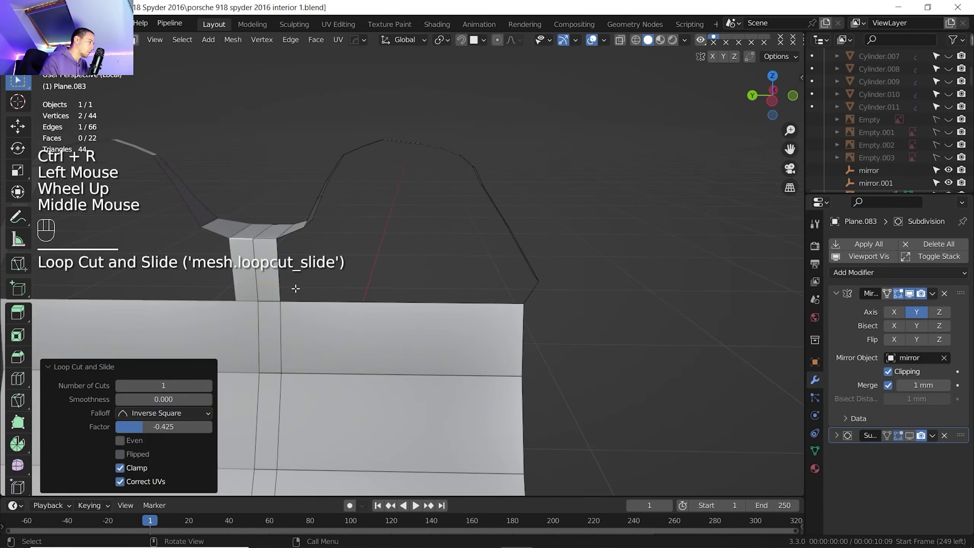
left_click(281, 292)
left_click(310, 300, "shift")
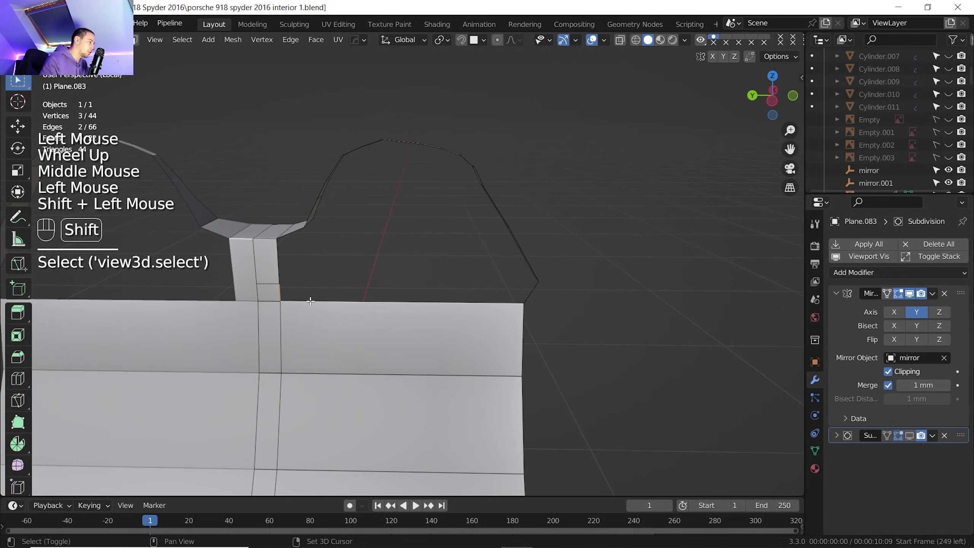
left_click(524, 296, "shift")
key("f")
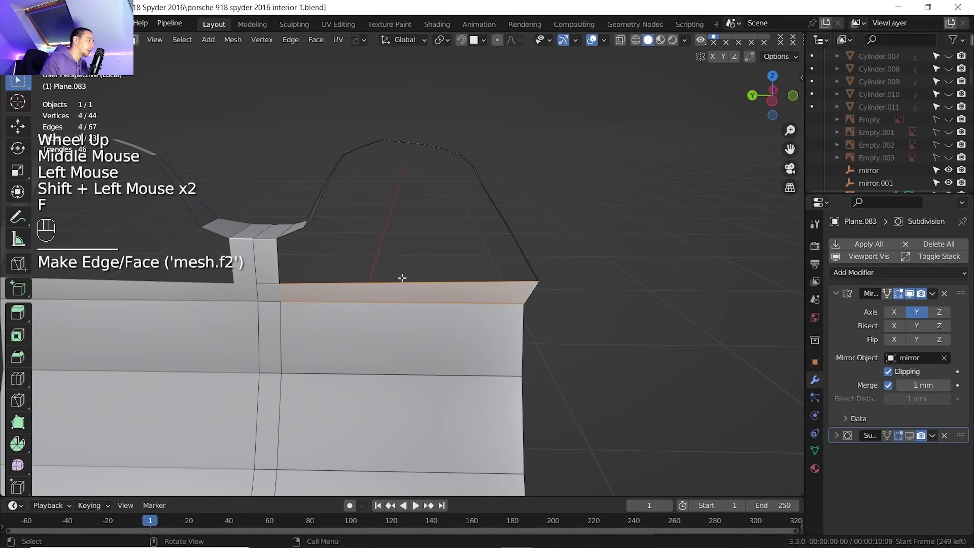
Step: Fill a second face above it, between the centre strip's upper side edge and the lowest outer segment of the arch strip
middle_click_drag(506, 303, 486, 317, "shift")
middle_click_drag(485, 317, 458, 323)
scroll(392, 310, "up", 1)
middle_click_drag(398, 287, 410, 296)
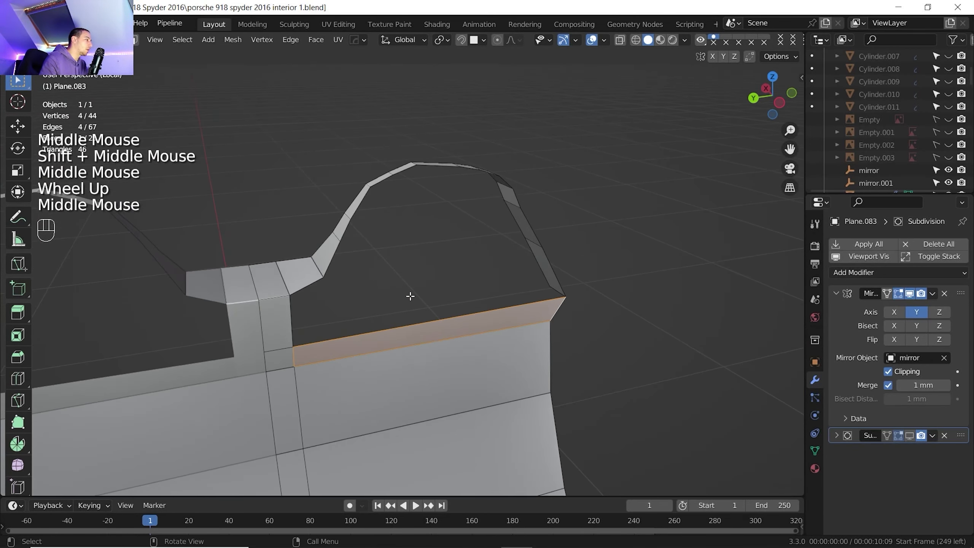
middle_click_drag(385, 219, 326, 244)
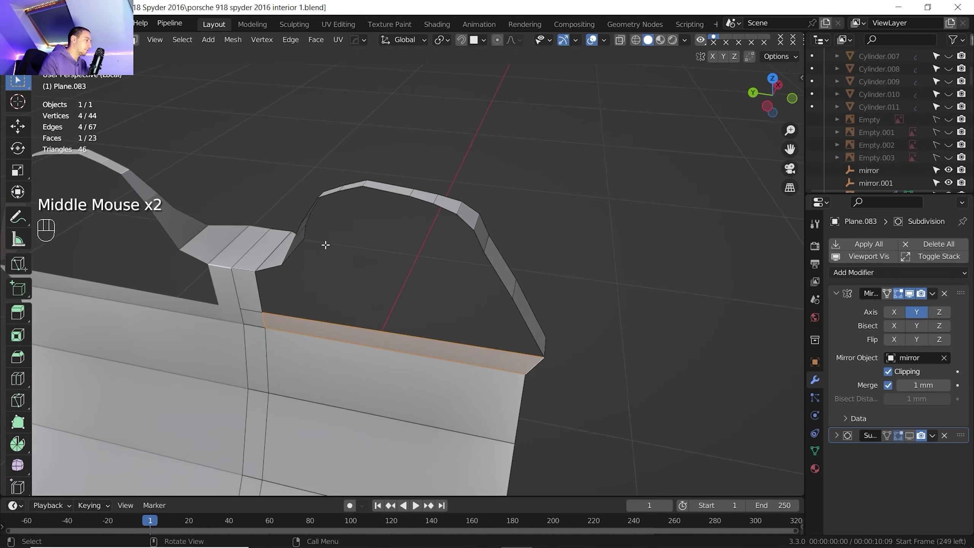
left_click(568, 332, "shift")
left_click(504, 341, "shift")
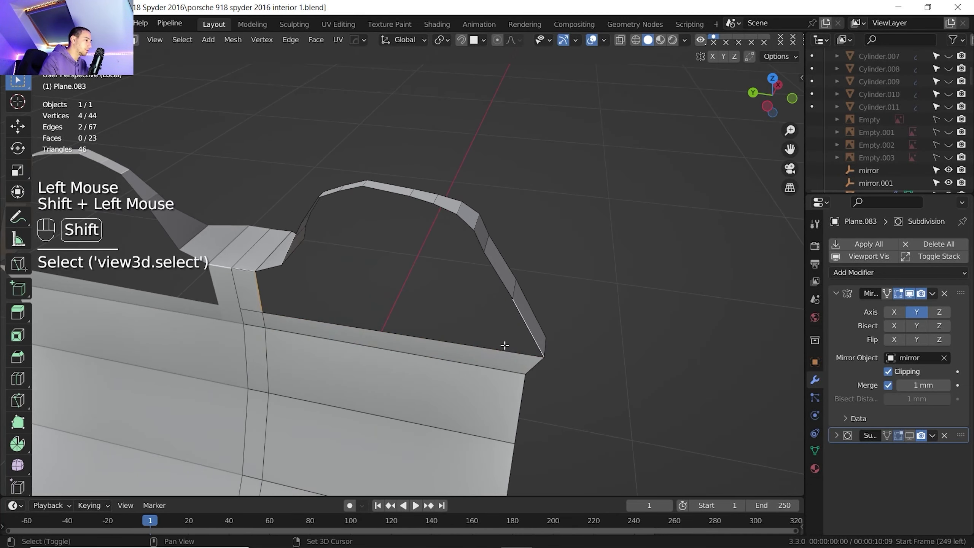
left_click(500, 347, "shift")
key("f")
Step: Add one vertical loop cut through the panel beside the centre strip and slide it to a factor of -0.761
middle_click_drag(464, 335, 391, 331, "shift")
middle_click_drag(391, 331, 433, 274)
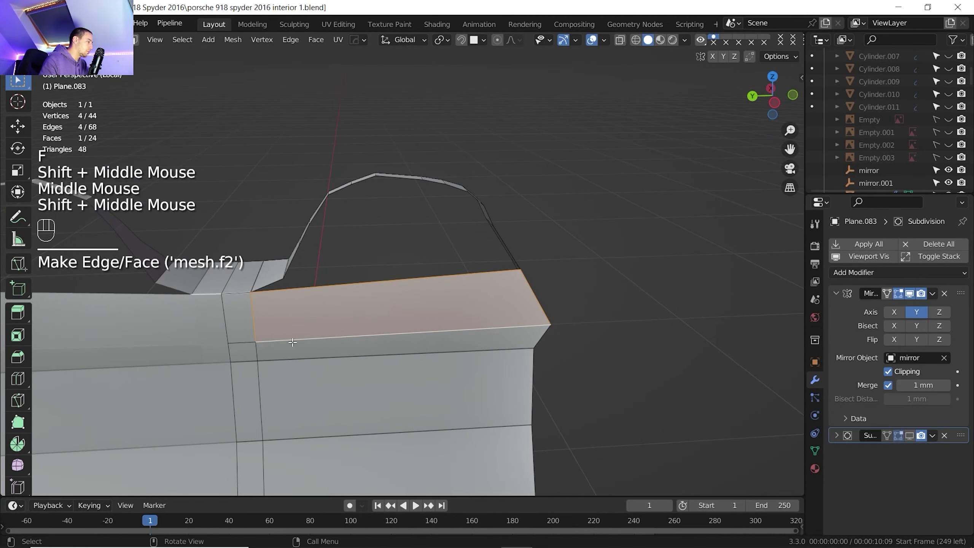
key("ctrl+r")
left_click(398, 315)
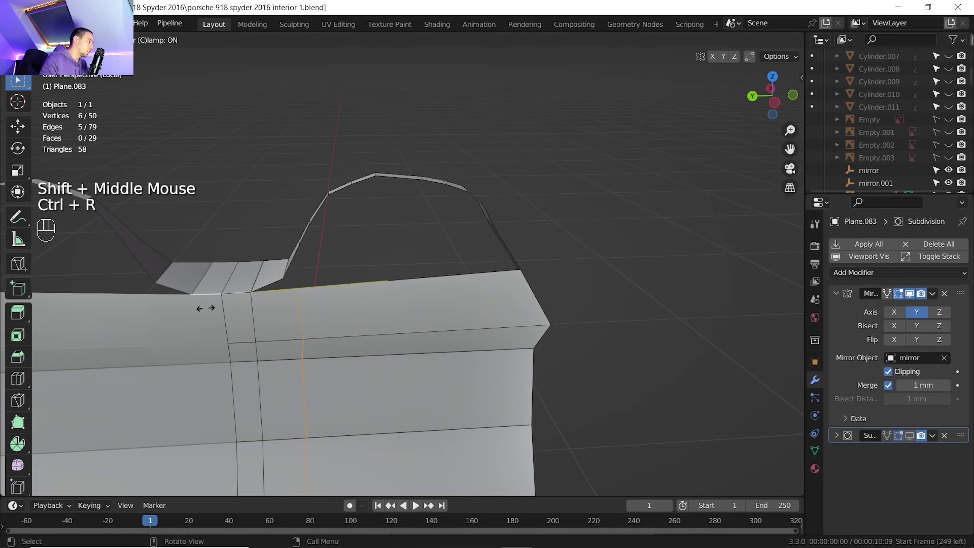
left_click(198, 308)
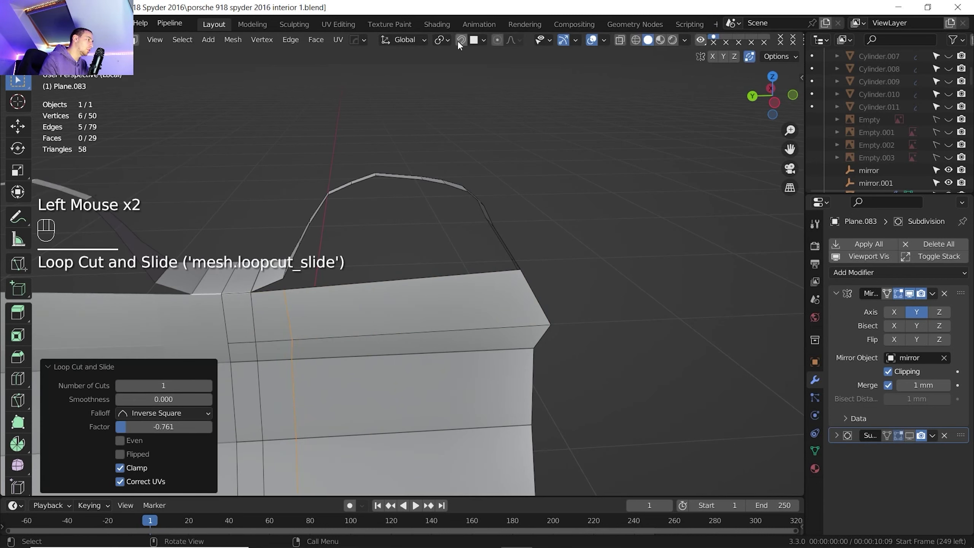
Step: Enable vertex snapping and move the new cut's top vertex onto the arch strip's inner lower corner
left_click(461, 41)
left_click(480, 42)
left_click(461, 92)
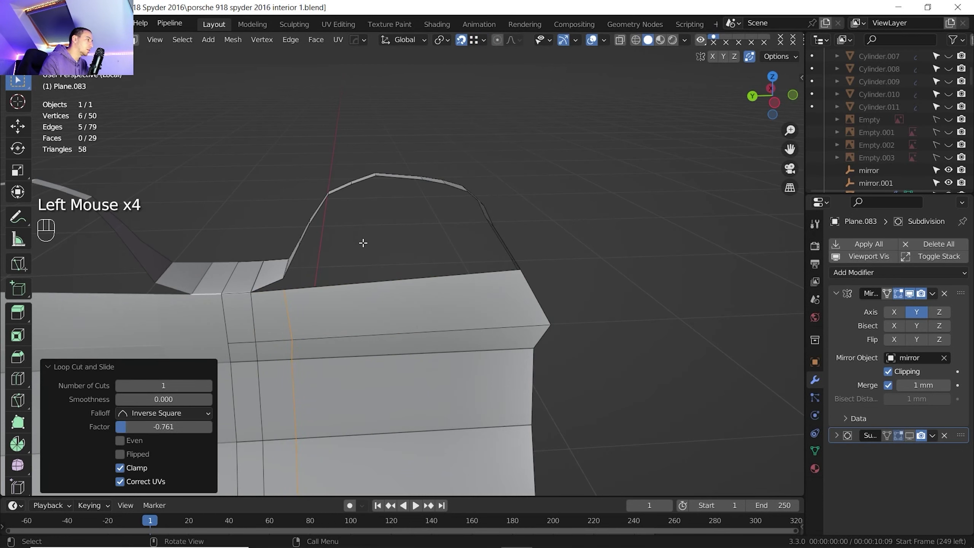
middle_click_drag(282, 279, 315, 279, "shift")
key("1")
left_click(322, 295)
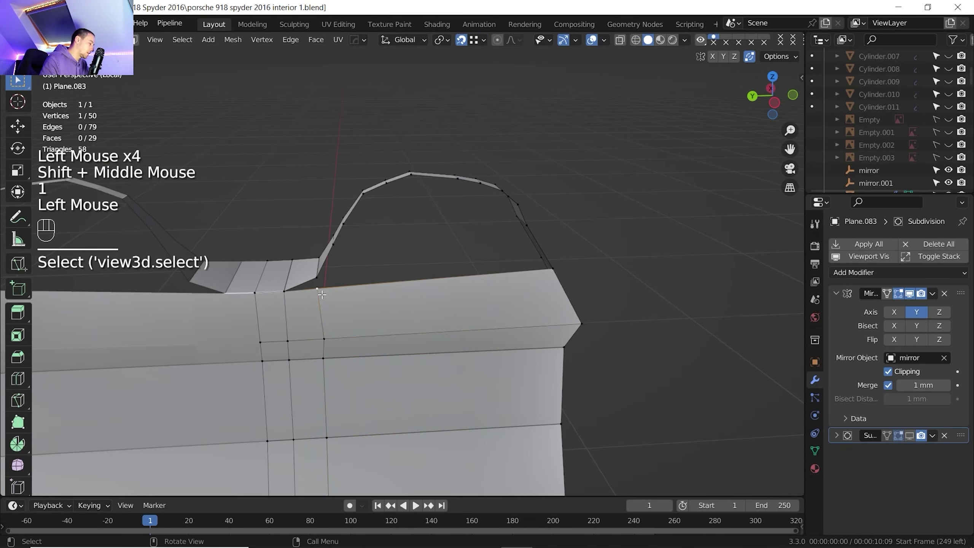
key("g")
left_click(318, 259)
mouse_move(319, 260)
middle_mouse_down("shift")
mouse_move(405, 305)
mouse_move(426, 285)
mouse_move(318, 251)
middle_mouse_up("shift")
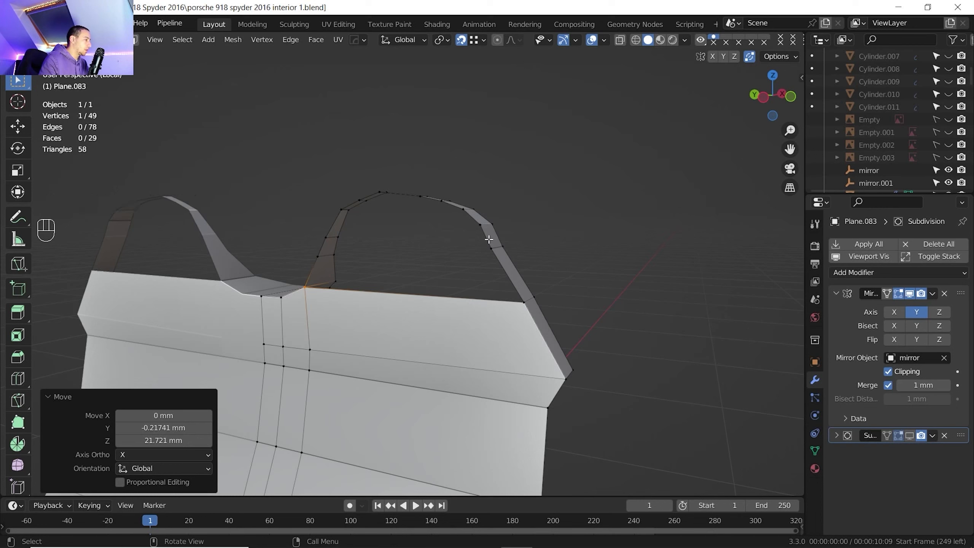
Step: Add one centred loop cut across the arch strip's outer segment just above the filled faces, and turn off snapping
key("ctrl+r")
right_click(453, 270)
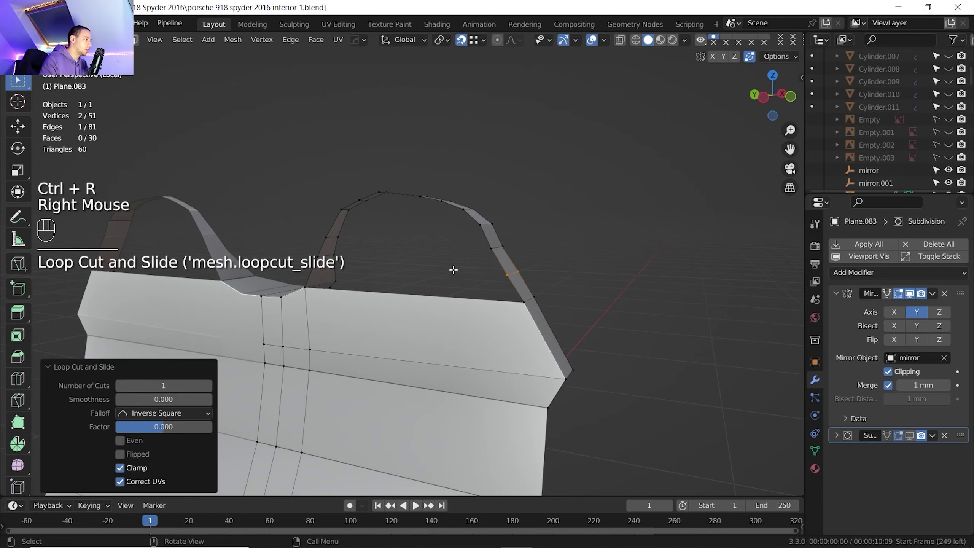
left_click(461, 39)
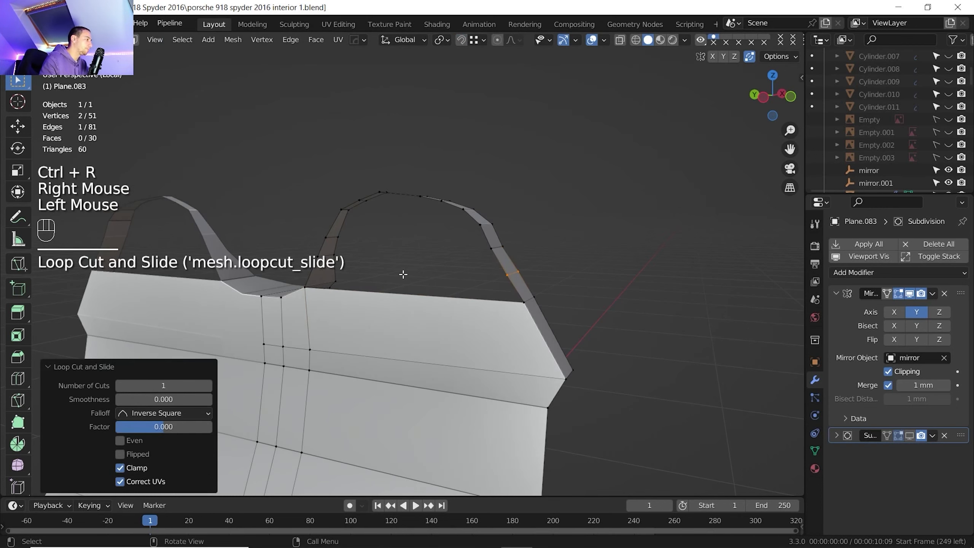
Step: Fill three successive faces upward from the panel's upper edge between the two sides of the arch strip
left_click(404, 274)
key("2")
left_click(377, 292)
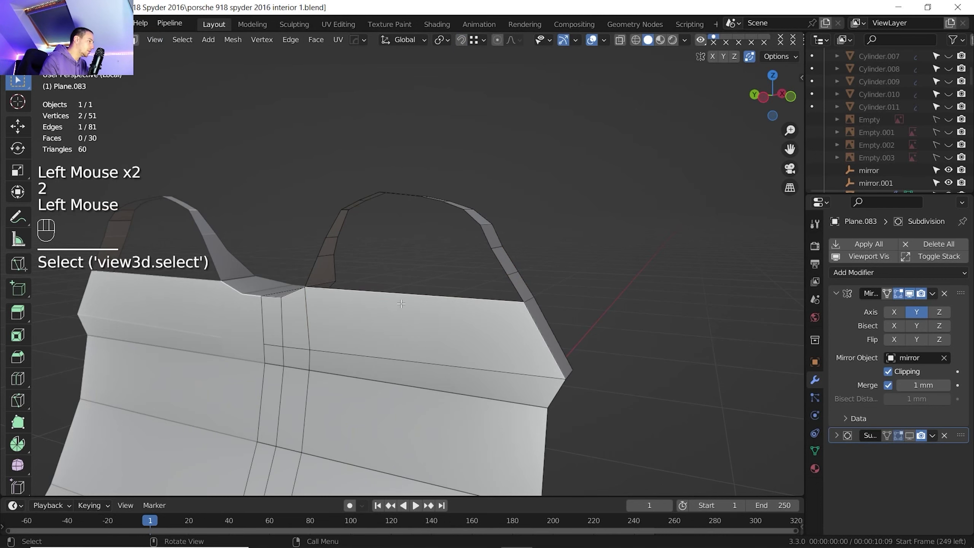
key("f")
key("f")
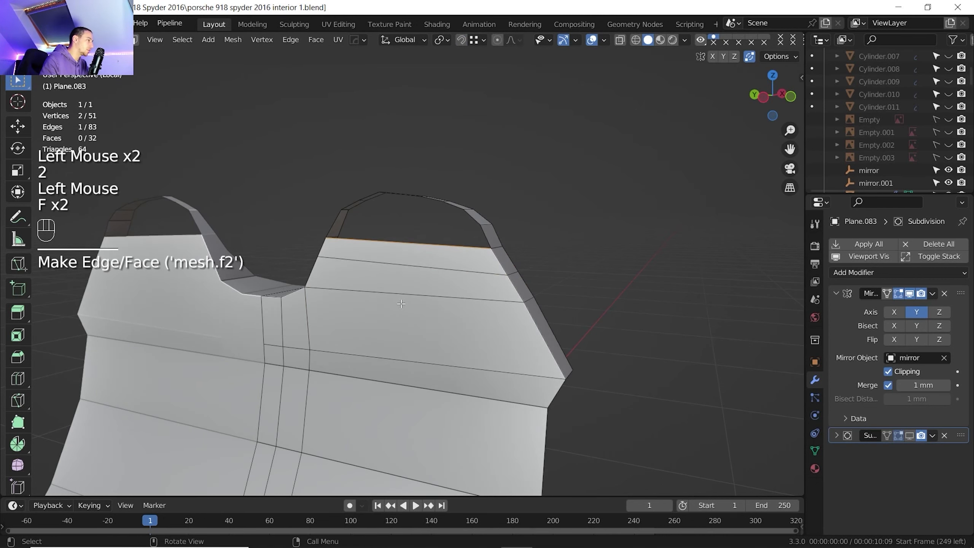
key("f")
Step: Add five evenly spaced vertical loop cuts through the faces beneath the arch, with a slide factor of 0
middle_click_drag(403, 248, 422, 260)
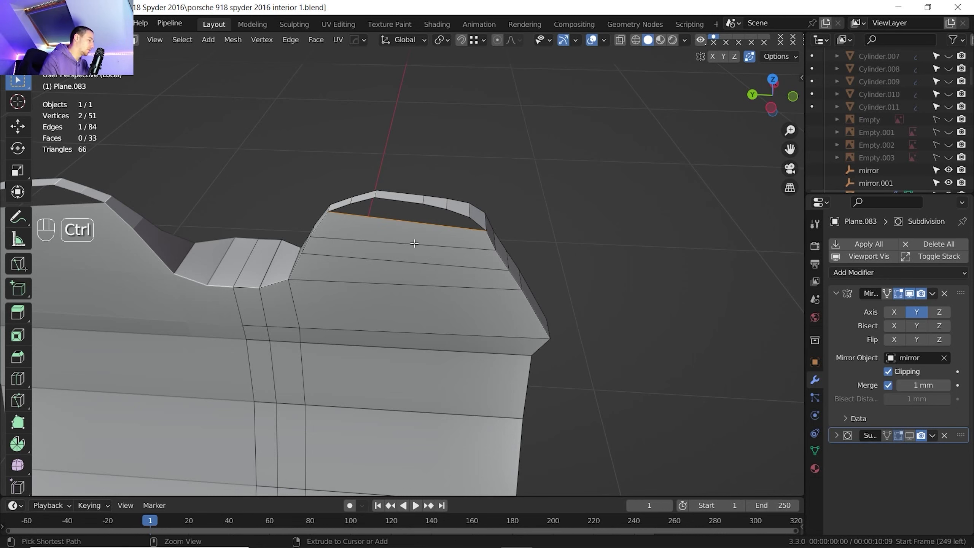
key("ctrl+r")
right_click(406, 231)
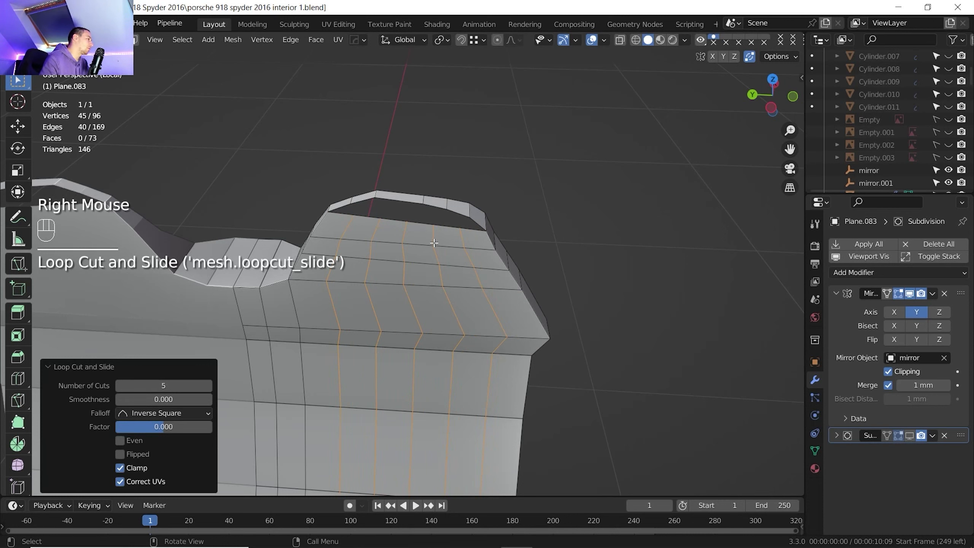
Step: Enable snapping and move the five top vertices of the new cuts onto the matching arch strip vertices to close the gap
key("1")
left_click(357, 217)
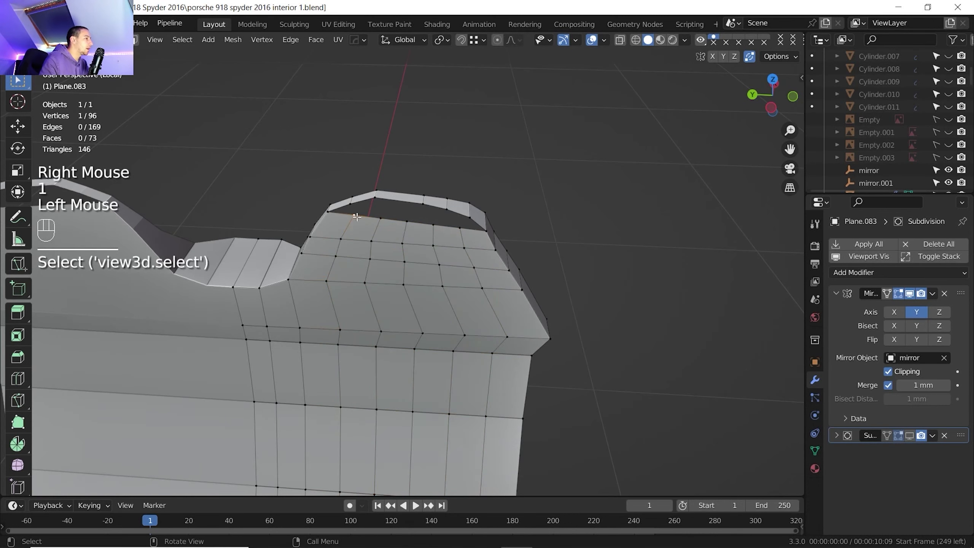
left_click(462, 39)
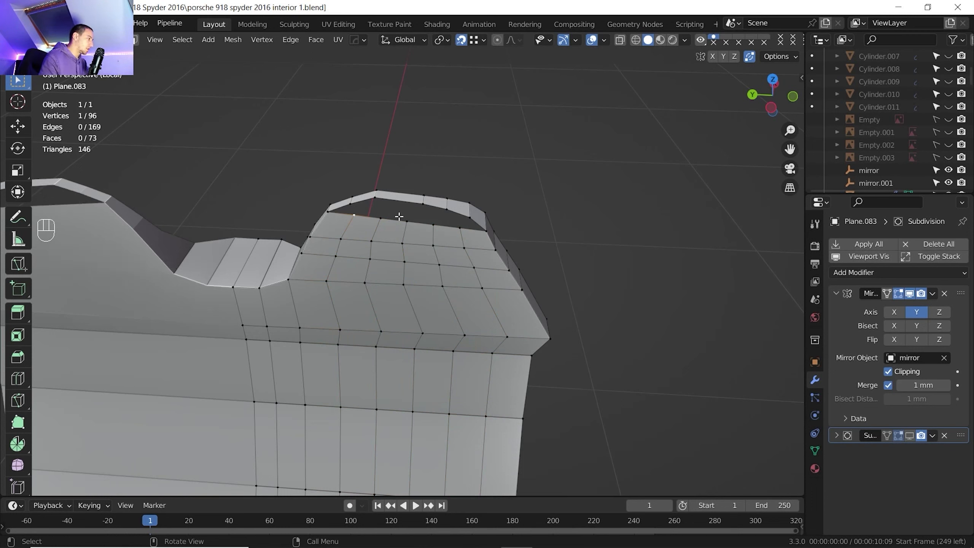
key("g")
left_click(351, 207)
left_click(380, 218)
key("g")
left_click(375, 199)
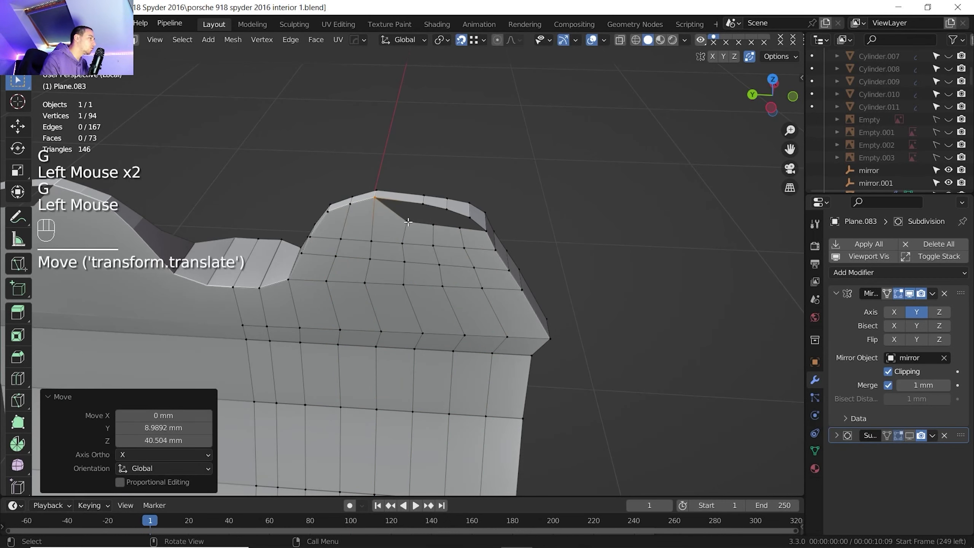
left_click(407, 222)
key("g")
left_click(426, 204)
left_click(434, 225)
key("g")
left_click(447, 210)
left_click(460, 227)
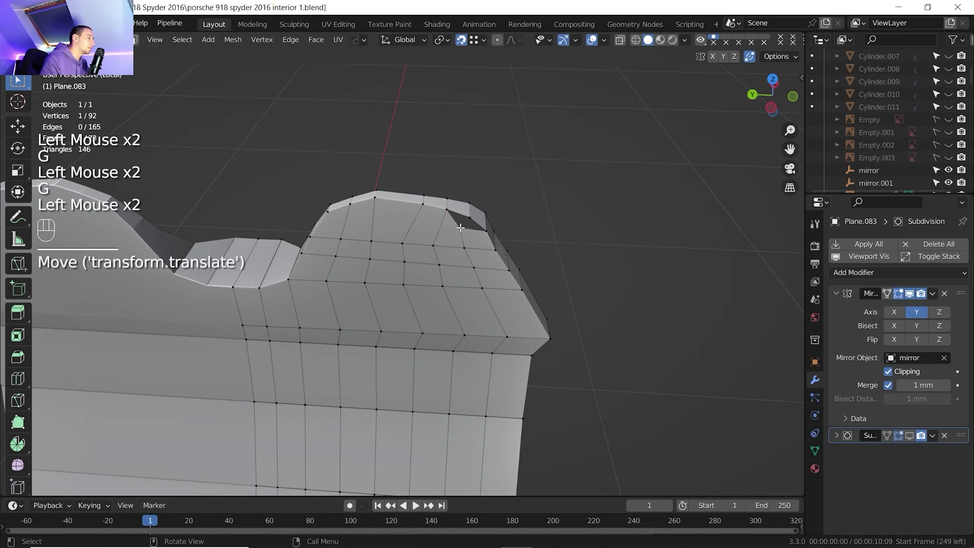
key("g")
left_click(447, 210)
Step: Leave local view to bring back the whole car body, keeping the panel in Edit Mode
scroll(447, 210, "down", 2)
middle_click_drag(447, 210, 398, 265, "shift")
scroll(407, 146, "down", 2)
scroll(398, 265, "down", 1)
middle_click_drag(399, 265, 430, 234, "shift")
middle_click_drag(441, 230, 511, 193)
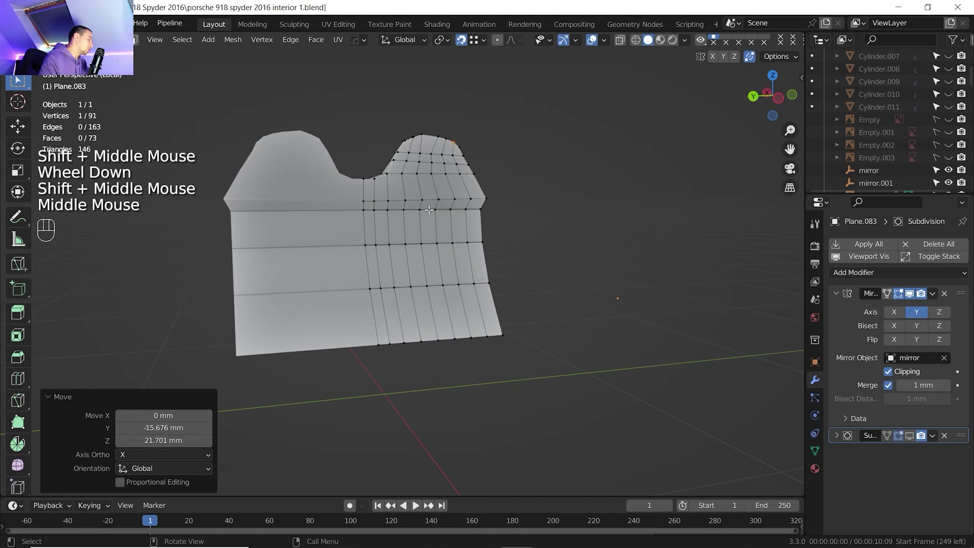
key("Tab")
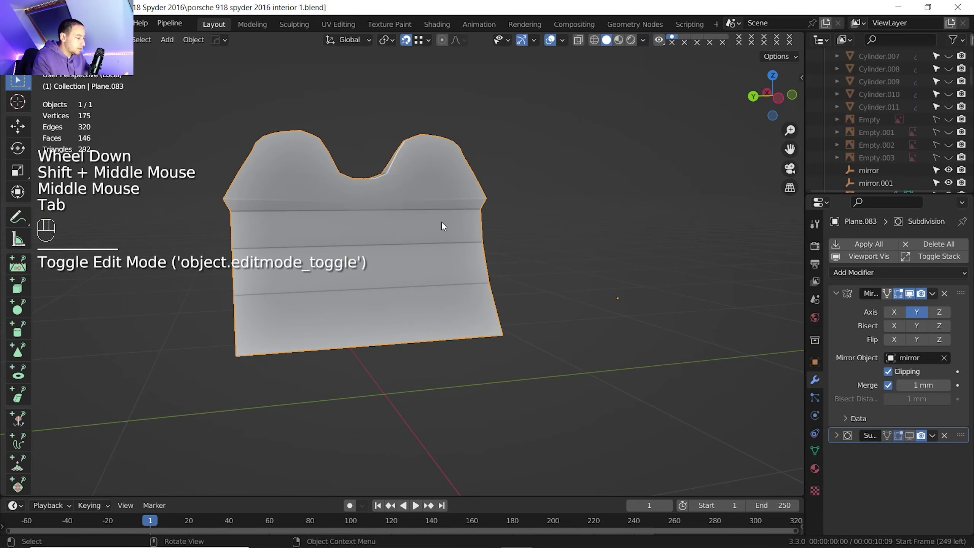
key("slash")
scroll(445, 212, "down", 2)
middle_click_drag(393, 285, 376, 261, "shift")
middle_click_drag(376, 261, 458, 309)
key("Tab")
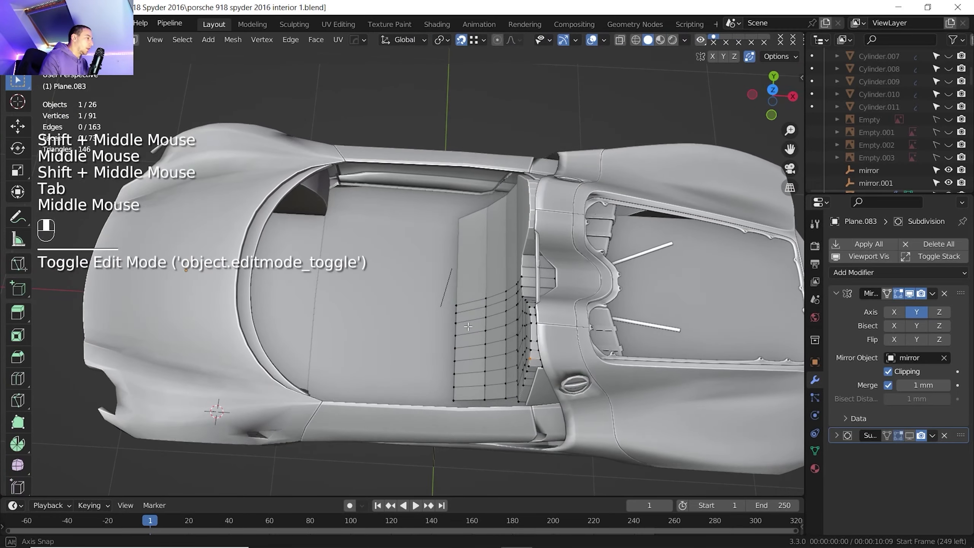
Step: Extrude the panel's lower front edge -1006.2 mm along X to form the cockpit floor
key("2")
left_click(460, 309)
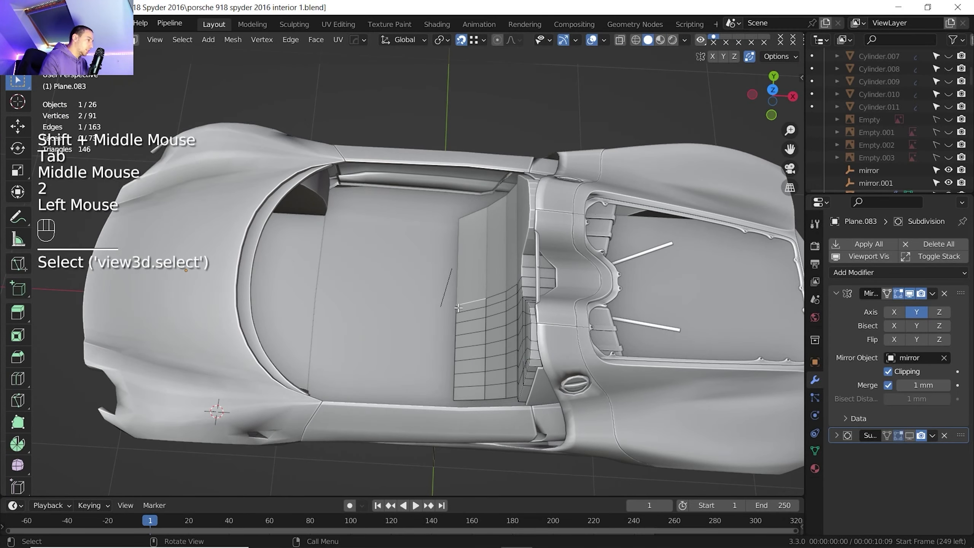
left_click(457, 310)
left_click(454, 394, "ctrl")
middle_click_drag(444, 336, 399, 348)
middle_click_drag(399, 347, 357, 348)
key("e")
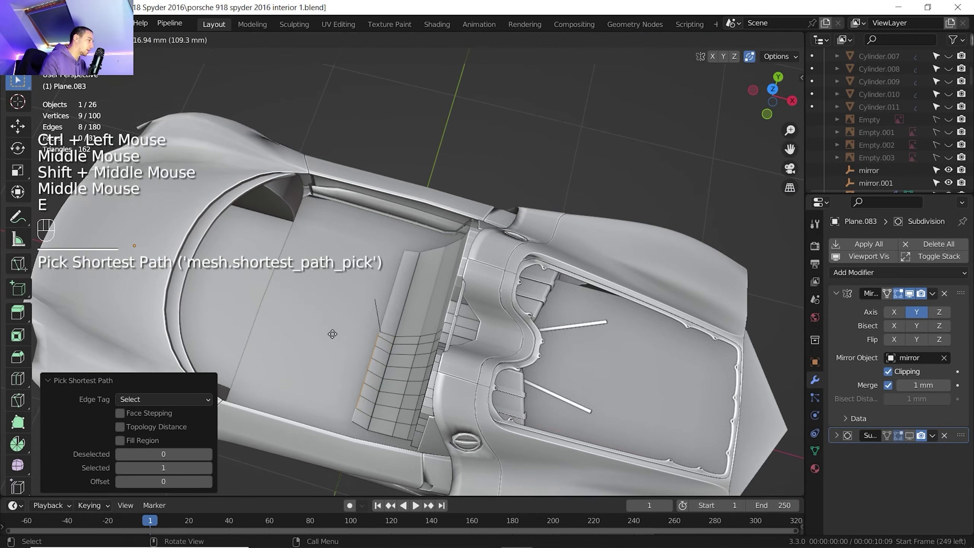
key("x")
left_click(210, 313)
middle_click_drag(245, 285, 425, 320, "shift")
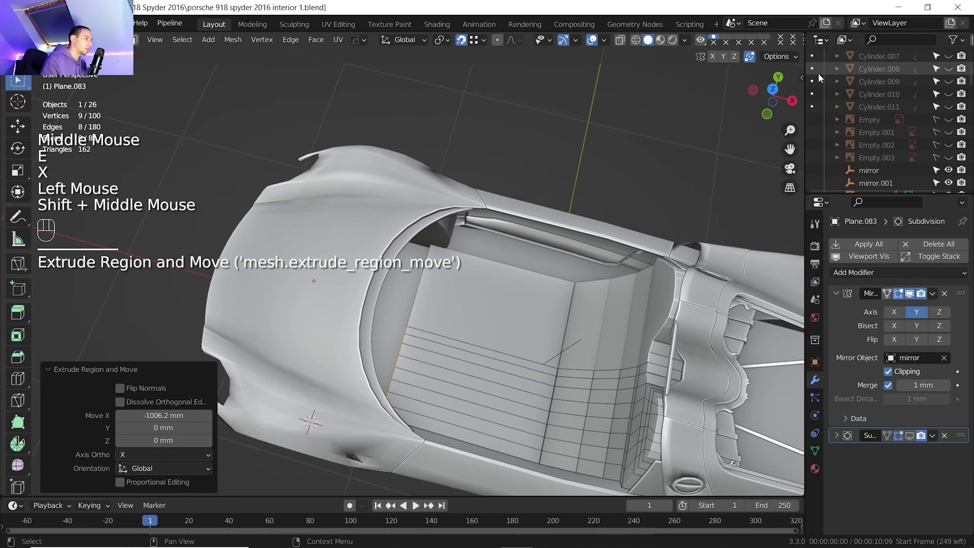
Step: Check the car's reference photo and move the floor's front edge 115.81 mm along X in the top view
left_click(771, 90)
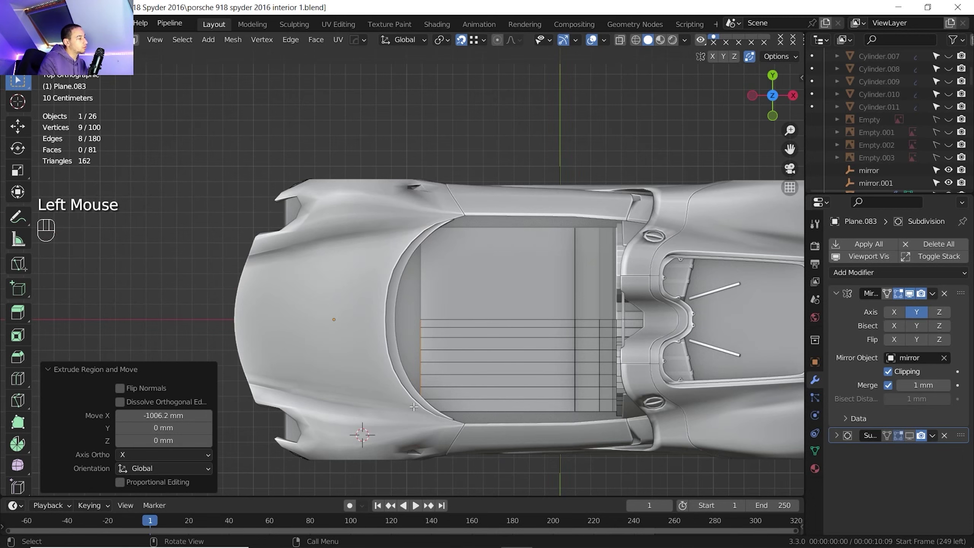
left_click(579, 537)
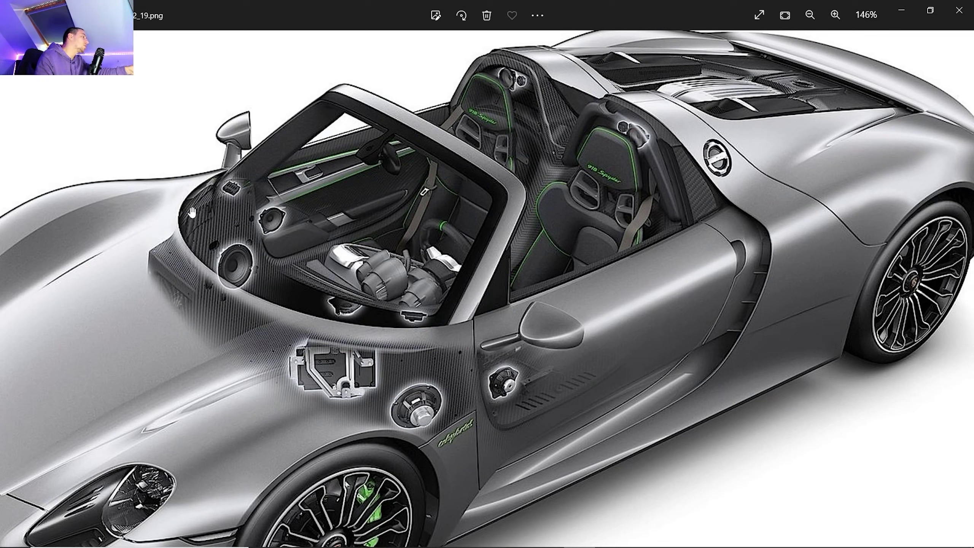
left_click(487, 537)
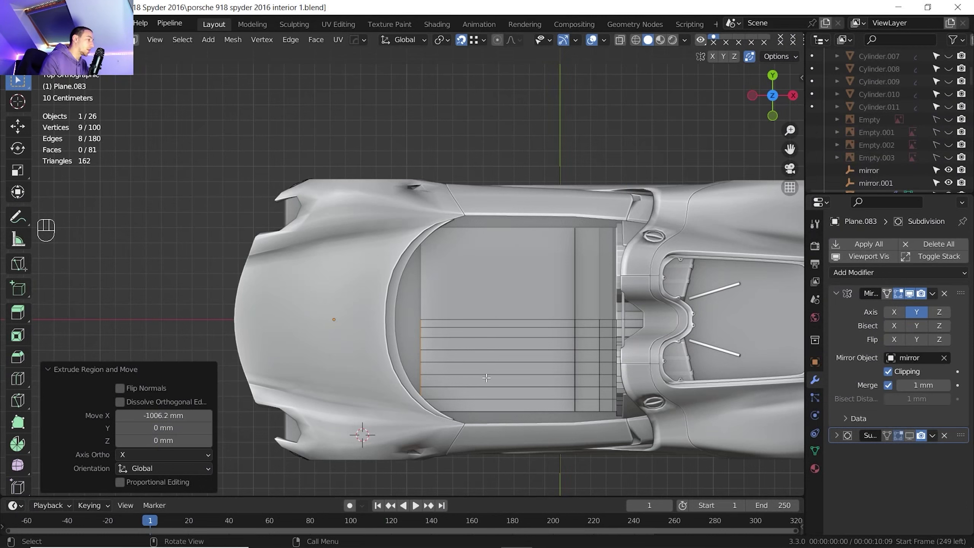
key("g")
key("x")
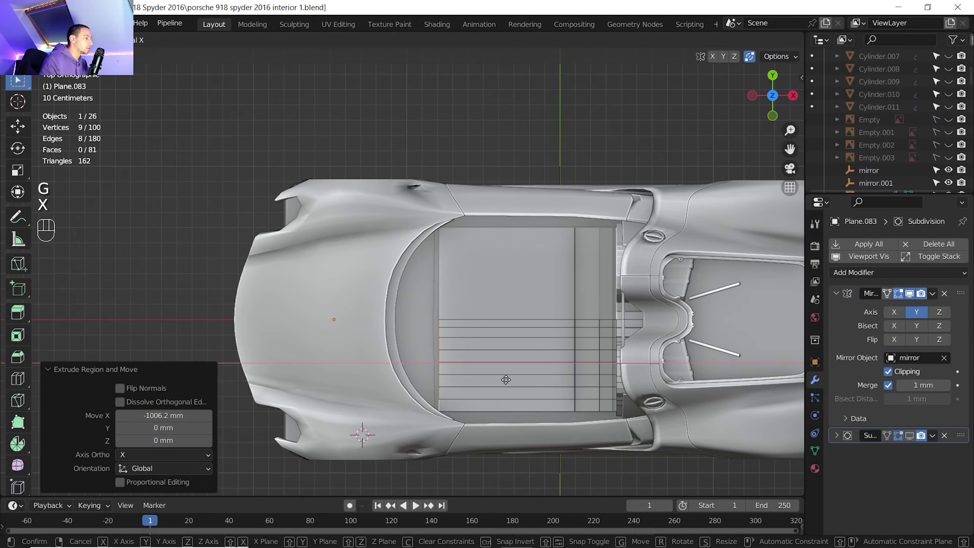
left_click(505, 380)
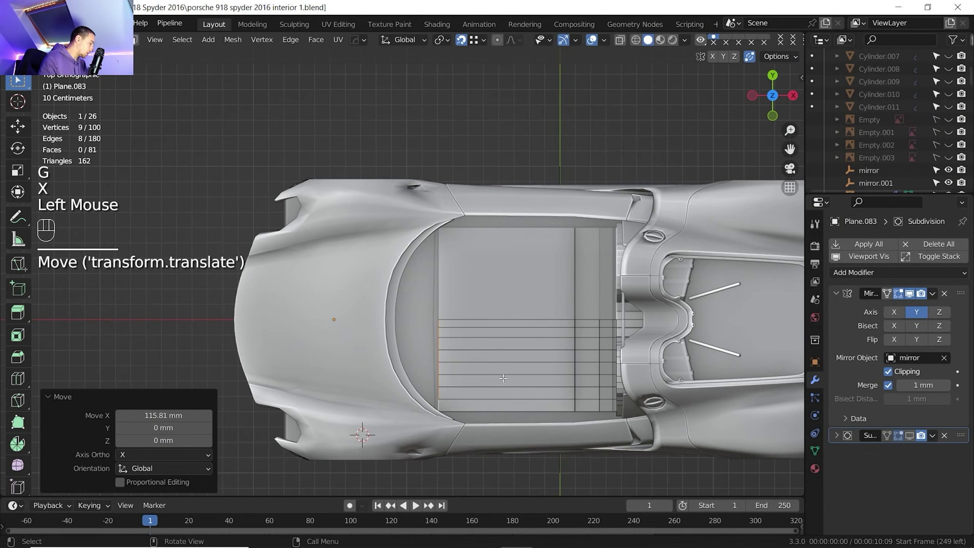
Step: Move the floor's eight inner front vertices forward along X, and shift the innermost seven another -66.636 mm
key("1")
middle_click_drag(503, 378, 480, 366, "shift")
scroll(479, 367, "up", 2)
left_click(397, 408)
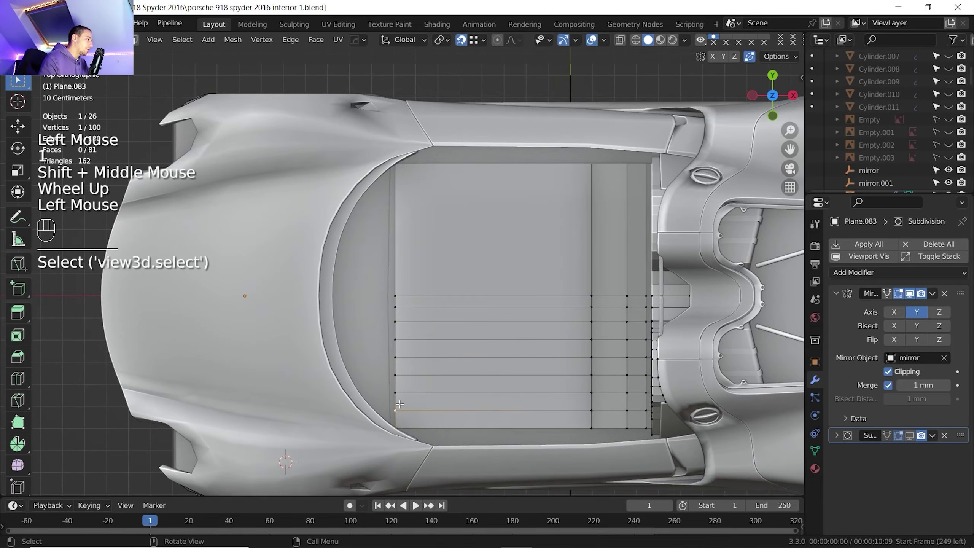
left_click(401, 294, "ctrl")
key("g")
key("x")
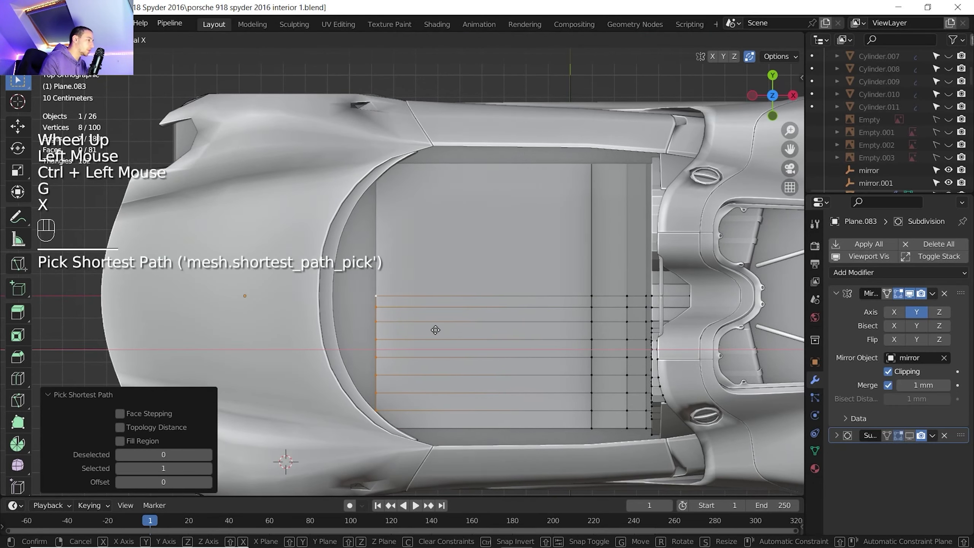
left_click(434, 330)
left_click(379, 409, "shift")
key("g")
key("x")
left_click(416, 382)
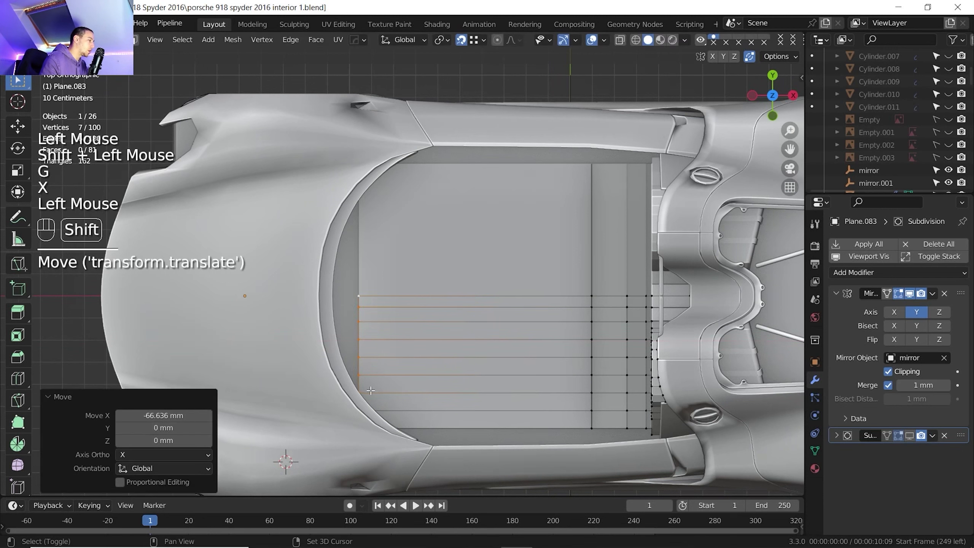
Step: Move the innermost six front floor vertices forward along X, and shift the innermost five another -32.169 mm
left_click(371, 390, "shift")
key("g")
key("x")
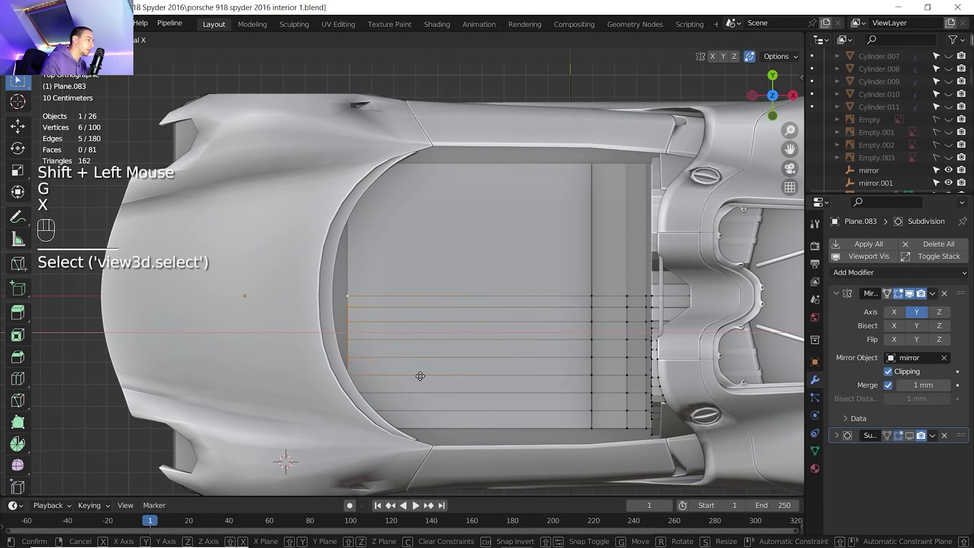
left_click(421, 376)
left_click(349, 374, "shift")
key("g")
key("x")
left_click(343, 359)
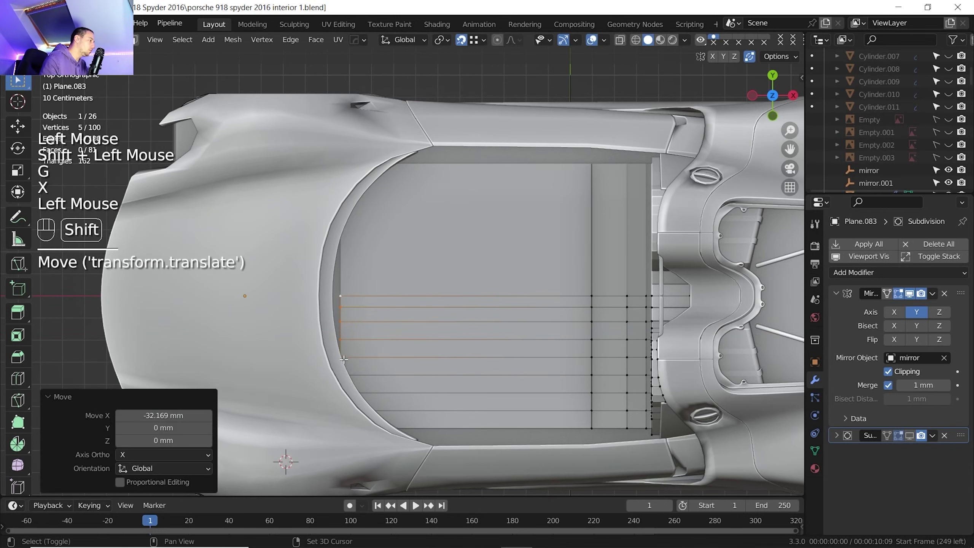
Step: Move the innermost four, and again the innermost three, front floor vertices slightly forward along X to follow the windscreen curve
left_click(344, 358, "shift")
key("g")
key("x")
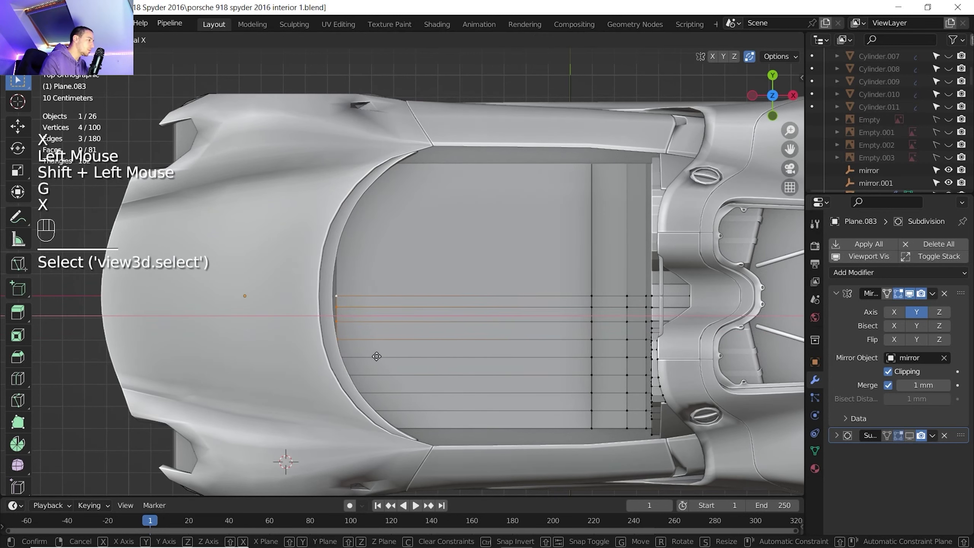
left_click(377, 357)
left_click(381, 338, "shift")
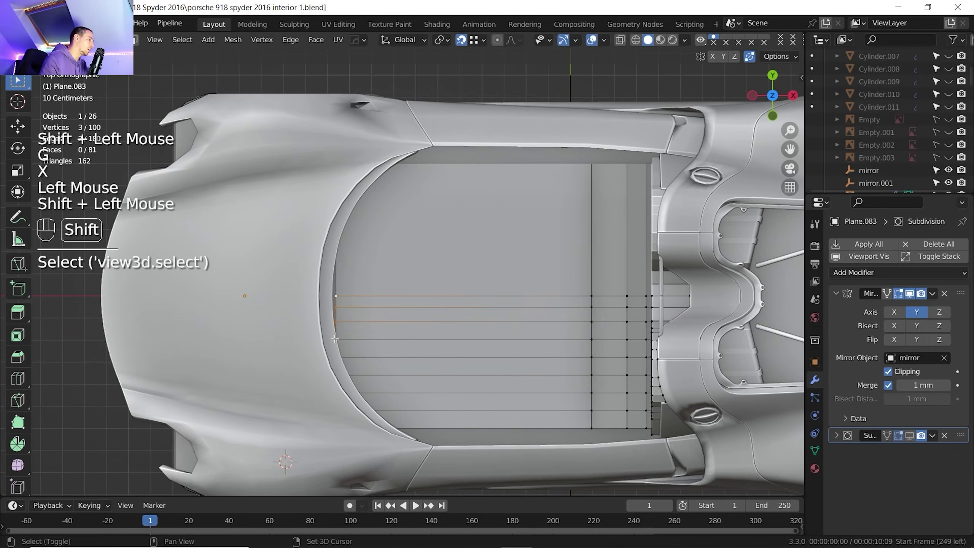
key("g")
key("x")
left_click(374, 339)
Step: Raise the two vertices of the floor's outer door-side edge 203.18 mm along Z to form a side sill
scroll(374, 340, "down", 2)
middle_click_drag(374, 340, 345, 314, "shift")
middle_click_drag(345, 314, 306, 276)
scroll(306, 276, "up", 4)
middle_click_drag(384, 326, 277, 338)
left_click(275, 351)
left_click(447, 410, "shift")
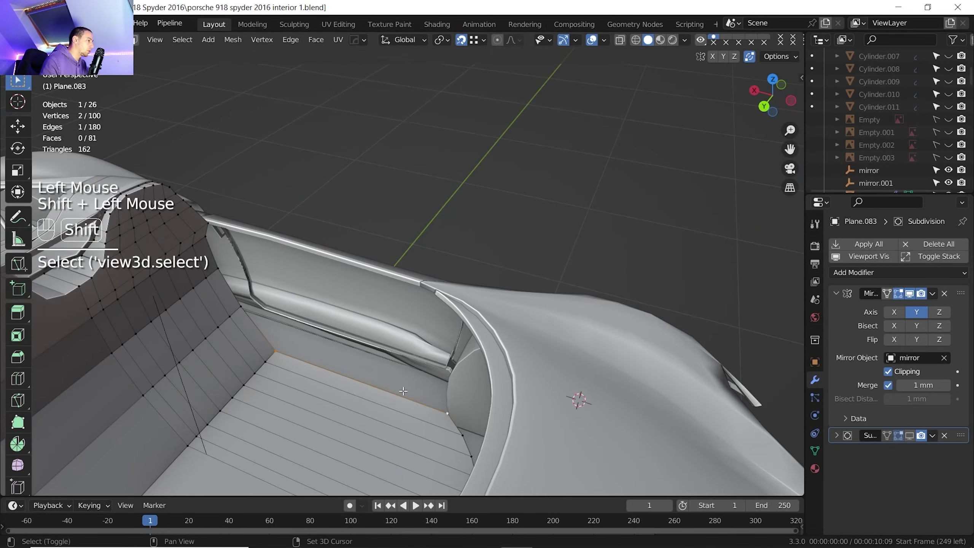
middle_click_drag(311, 342, 330, 326)
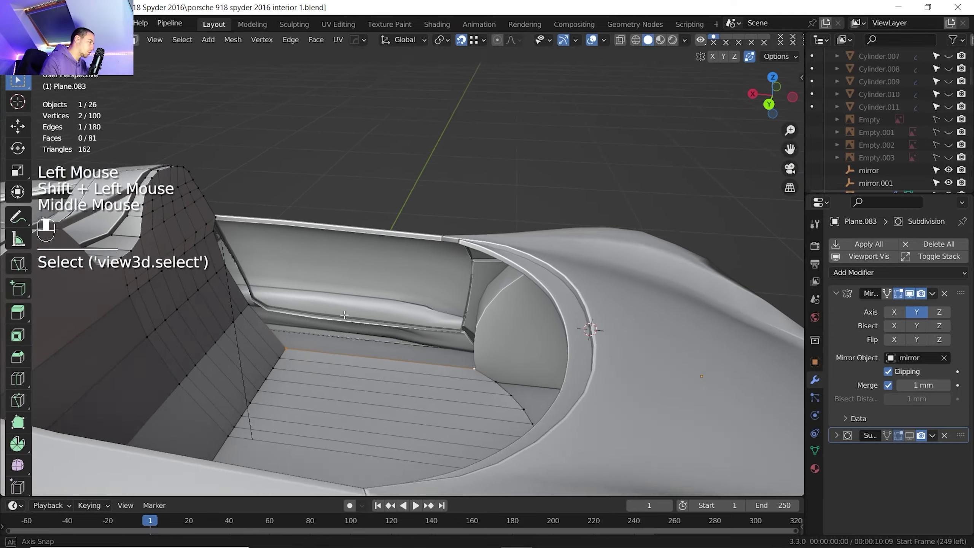
scroll(348, 311, "up", 2)
key("g")
key("z")
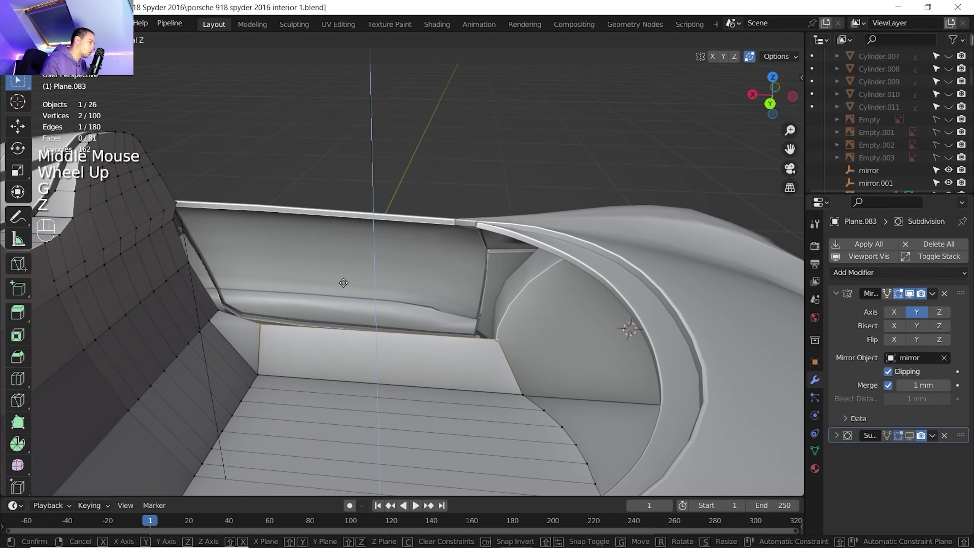
left_click(344, 283)
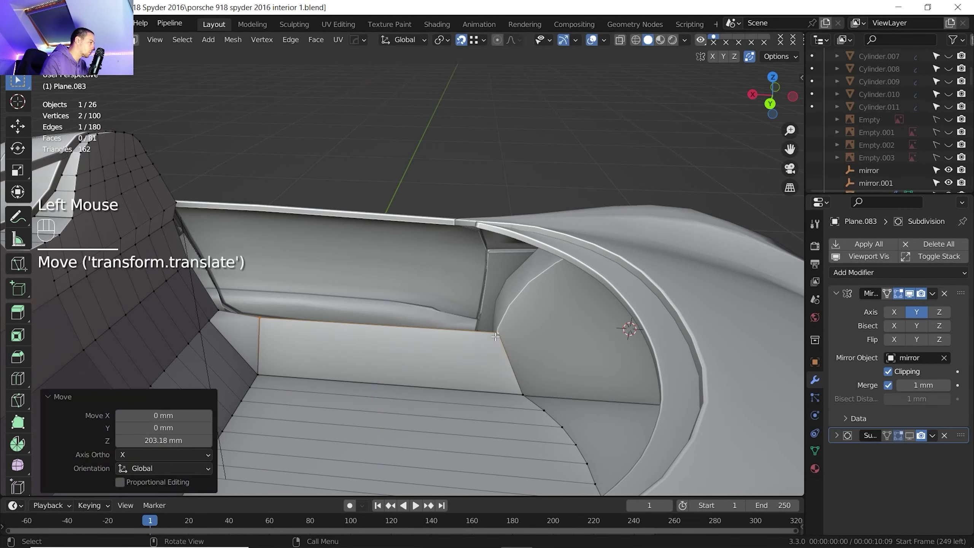
Step: Move the front vertex of the raised sill edge 16.342 mm along X toward the wheel arch
left_click(498, 359)
key("g")
key("x")
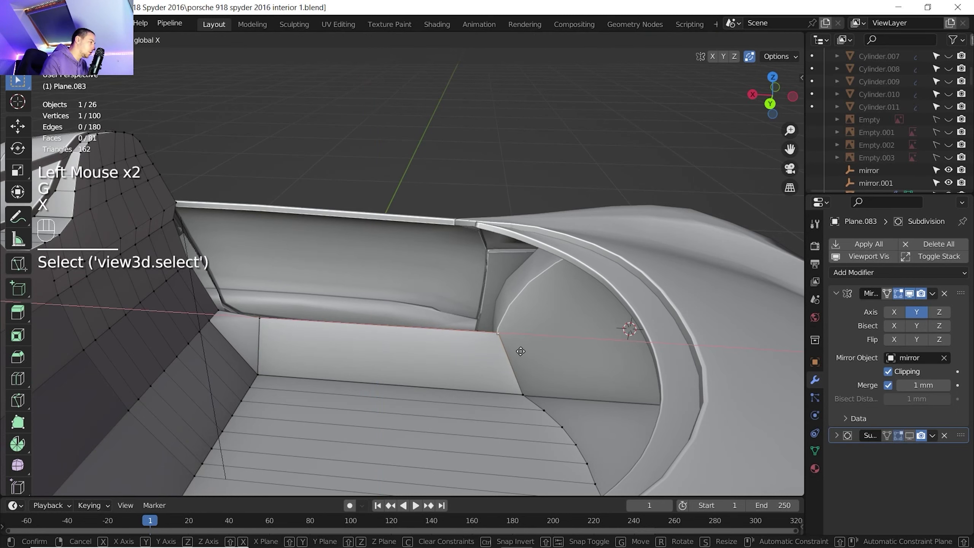
left_click(518, 351)
middle_click_drag(516, 350, 474, 301)
scroll(518, 373, "up", 3)
scroll(472, 300, "up", 1)
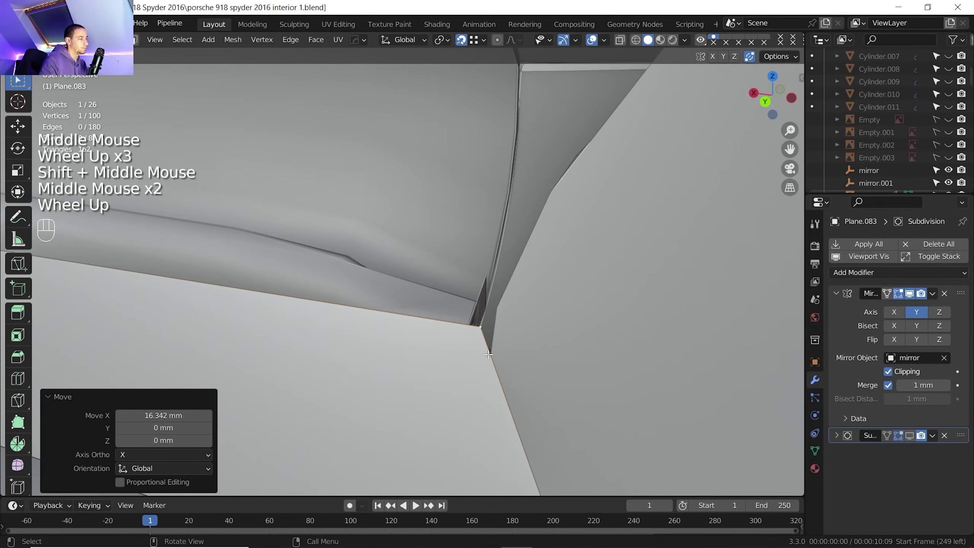
scroll(507, 322, "down", 4)
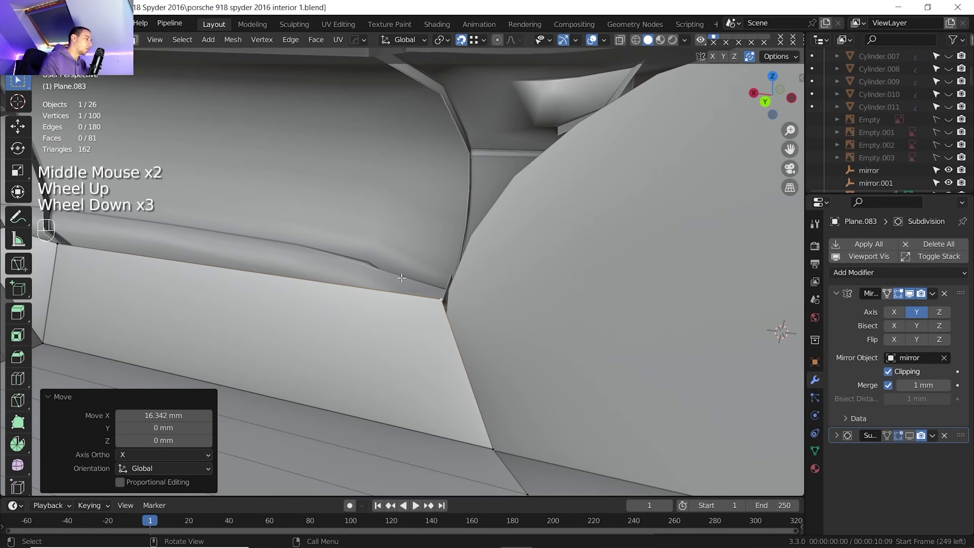
Step: In the see-through front view, lower the sill's upper edge along Z by moving its front and rear vertices together
middle_click_drag(391, 291, 545, 347, "shift")
scroll(524, 352, "down", 8)
middle_click_drag(544, 347, 514, 268)
scroll(485, 275, "up", 2)
scroll(481, 298, "down", 1)
middle_click_drag(514, 269, 560, 234, "shift")
scroll(560, 234, "down", 1, "shift")
middle_click_drag(559, 234, 594, 203)
middle_click_drag(594, 203, 647, 172, "shift")
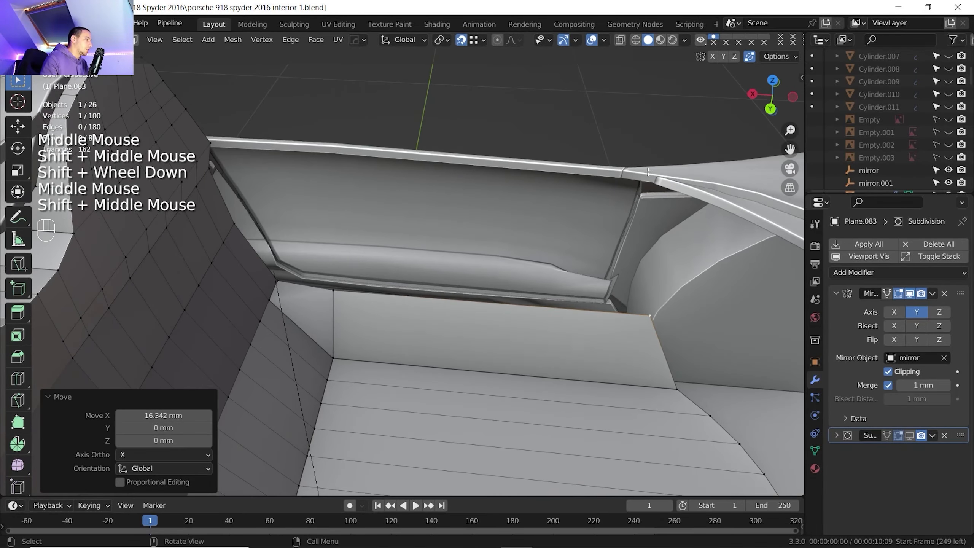
left_click(779, 82)
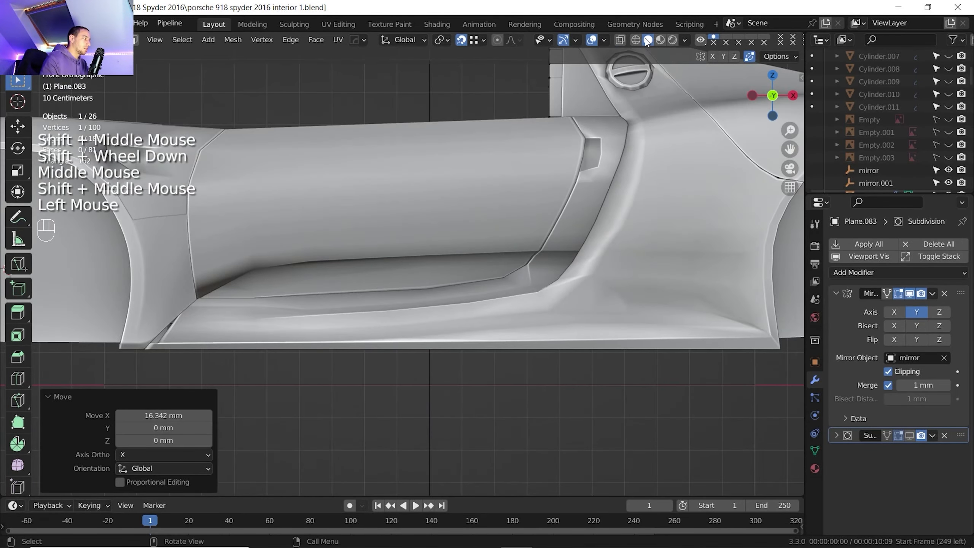
left_click(620, 40)
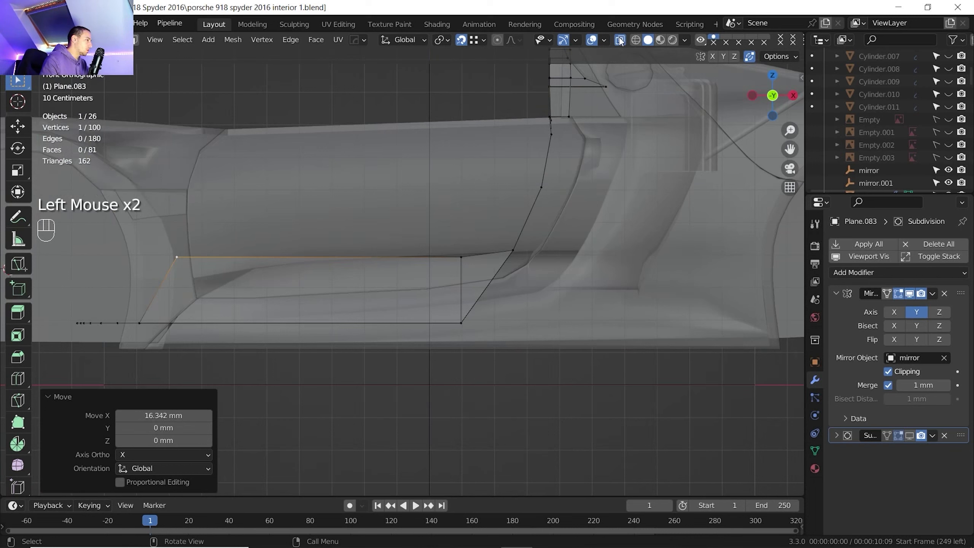
left_click(456, 271, "shift")
key("g")
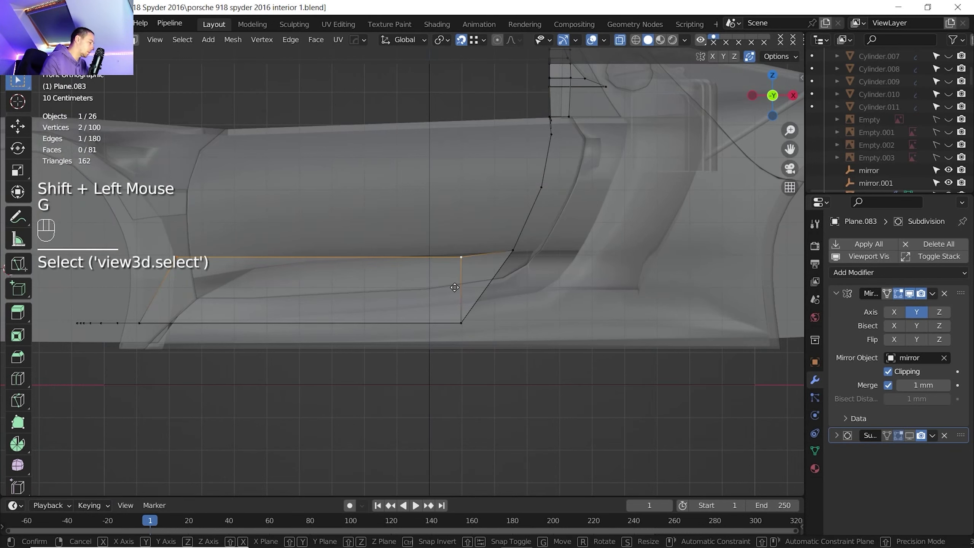
key("z")
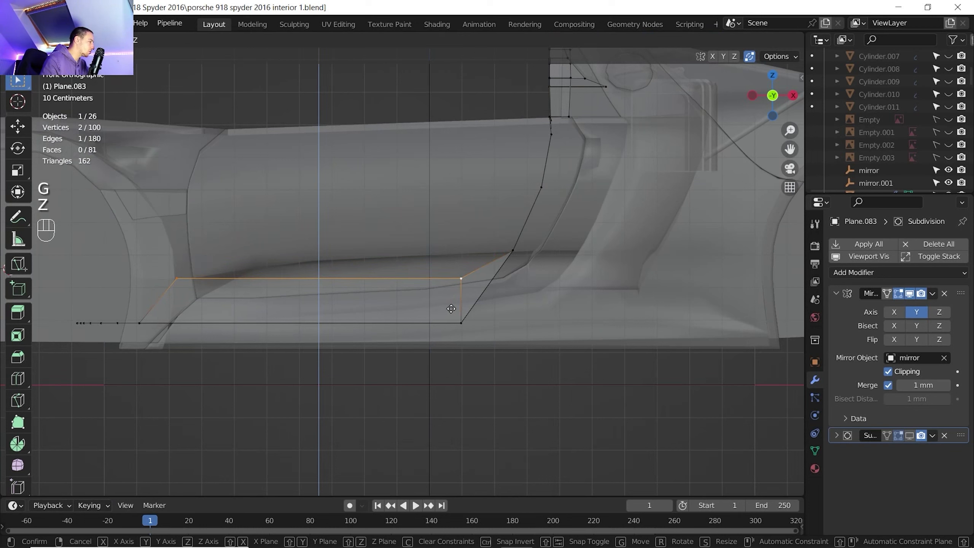
right_click(450, 309)
Step: Move the sill's upper front vertex -29.631 mm along Z and its upper rear vertex 9.3571 mm along Z
left_click(176, 281)
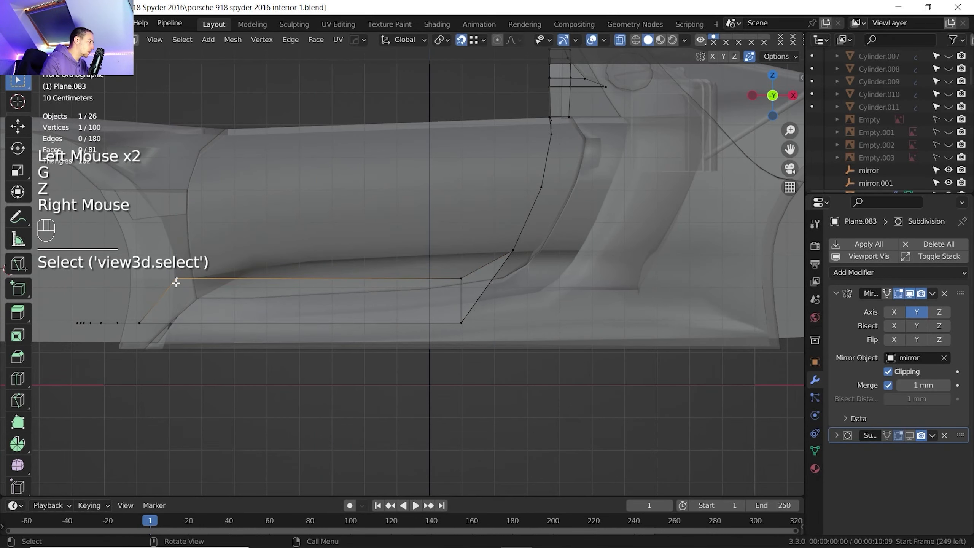
key("g")
key("z")
left_click(300, 287)
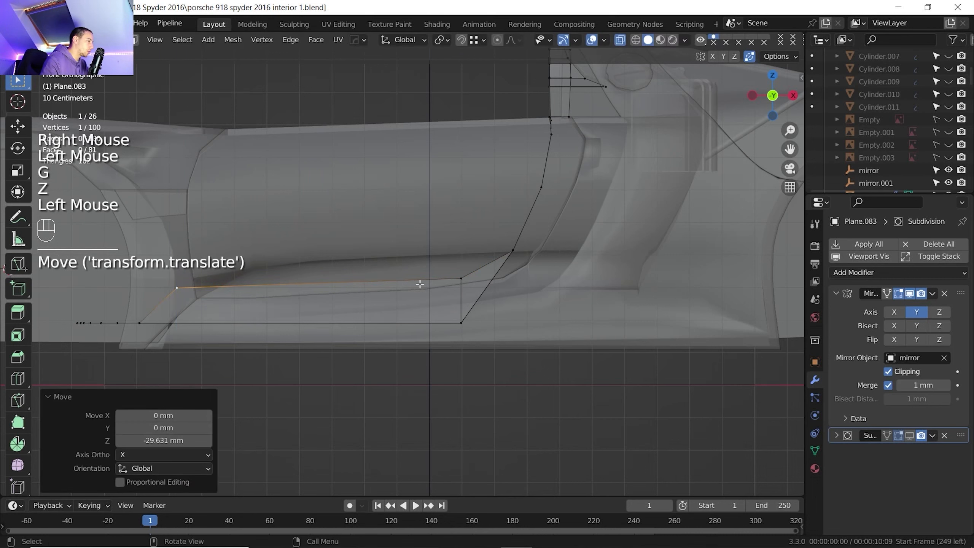
key("g")
key("z")
left_click(459, 276)
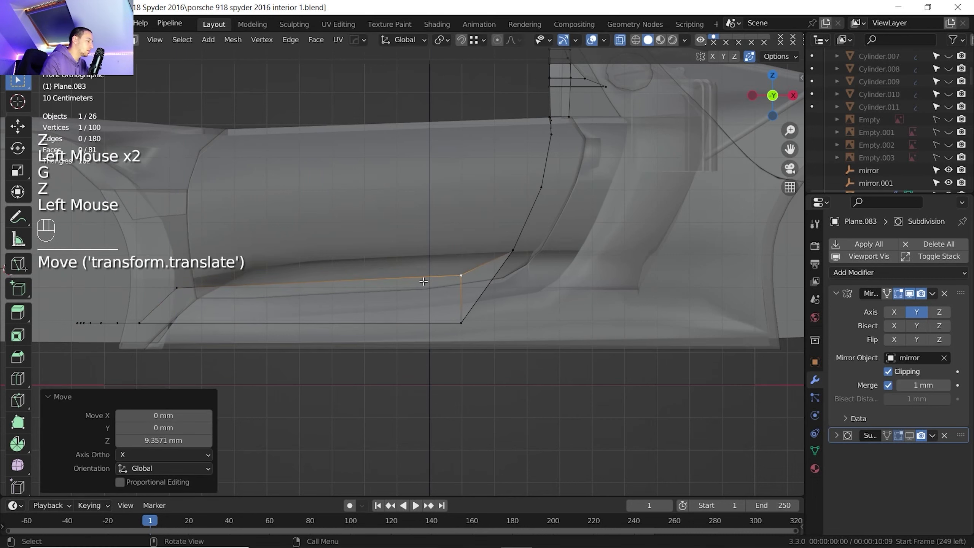
Step: Extrude the nine front floor vertices 476.44 mm up along Z and flatten the new top edge with a Z scale of 0
scroll(421, 282, "down", 1)
middle_click_drag(410, 280, 459, 247)
scroll(448, 239, "down", 1)
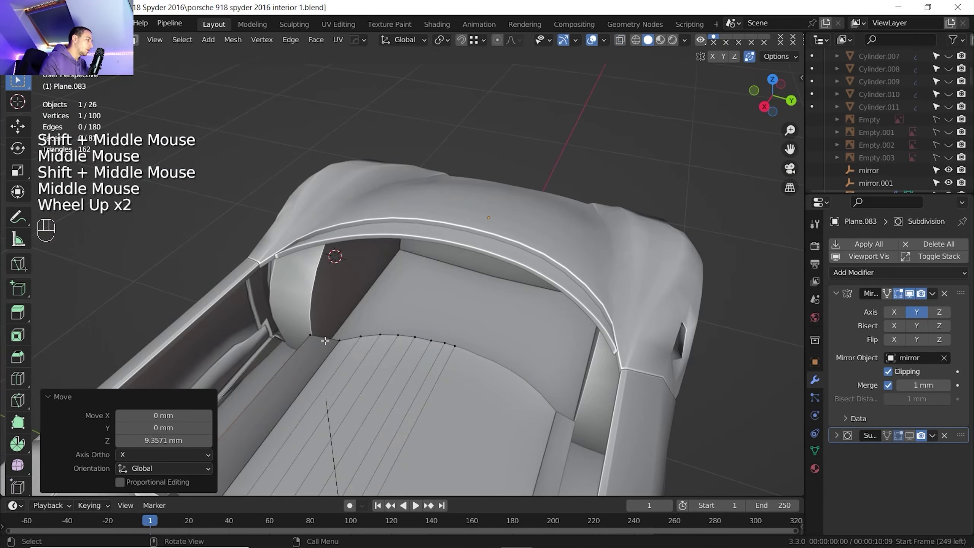
left_click(325, 340)
left_click(456, 349, "ctrl")
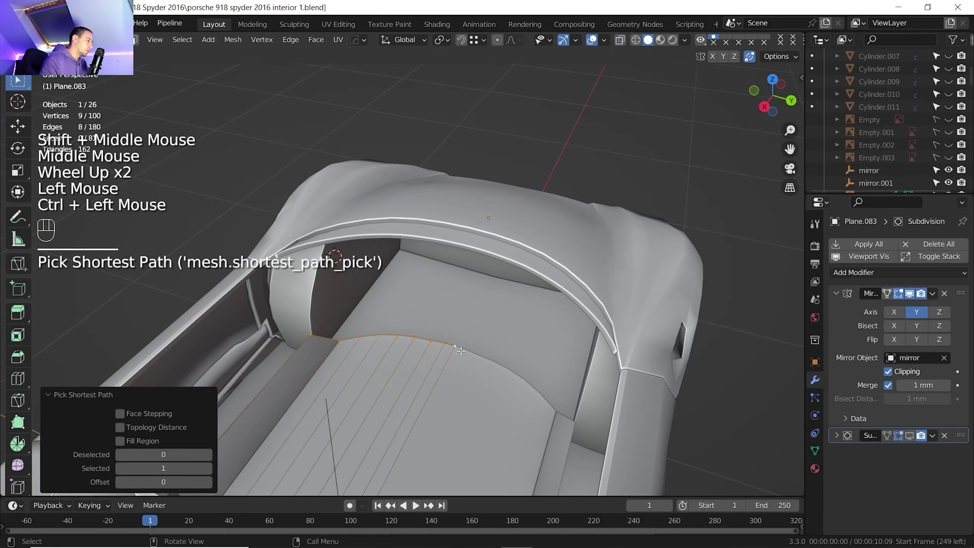
key("e")
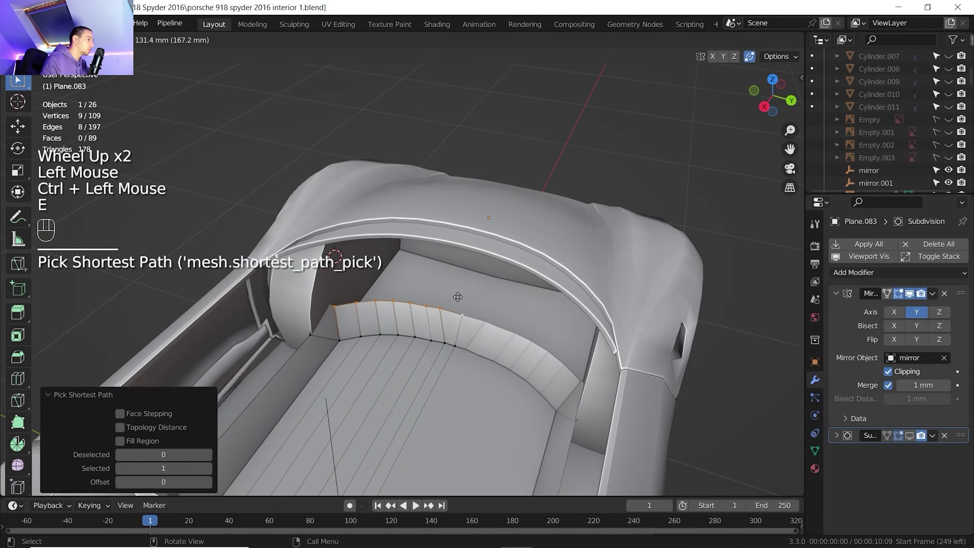
key("z")
left_click(449, 252)
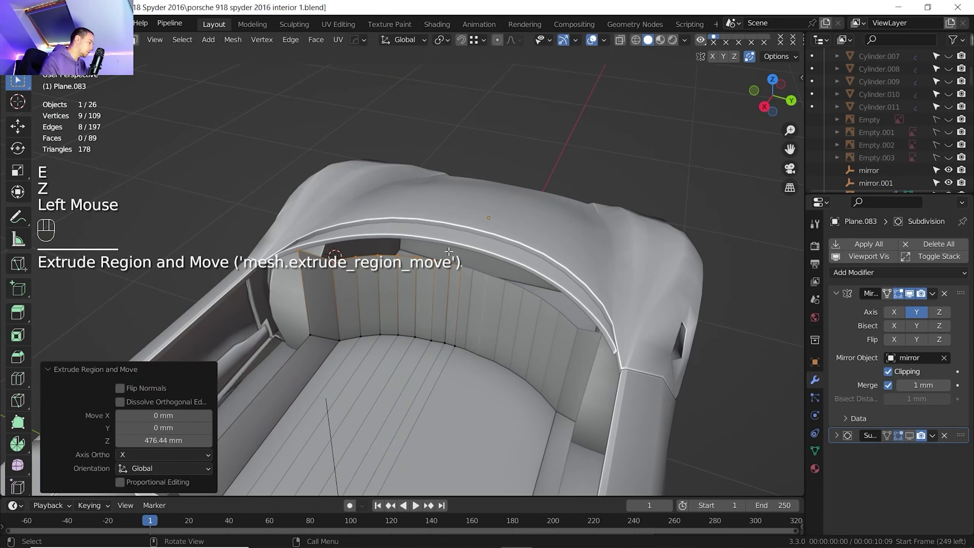
key("s")
key("z")
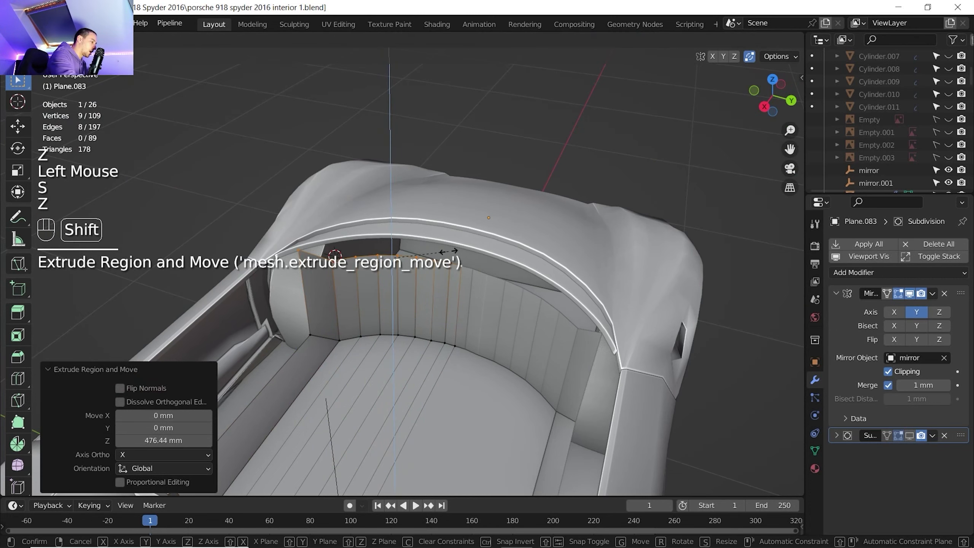
key("shift+0")
key("Return")
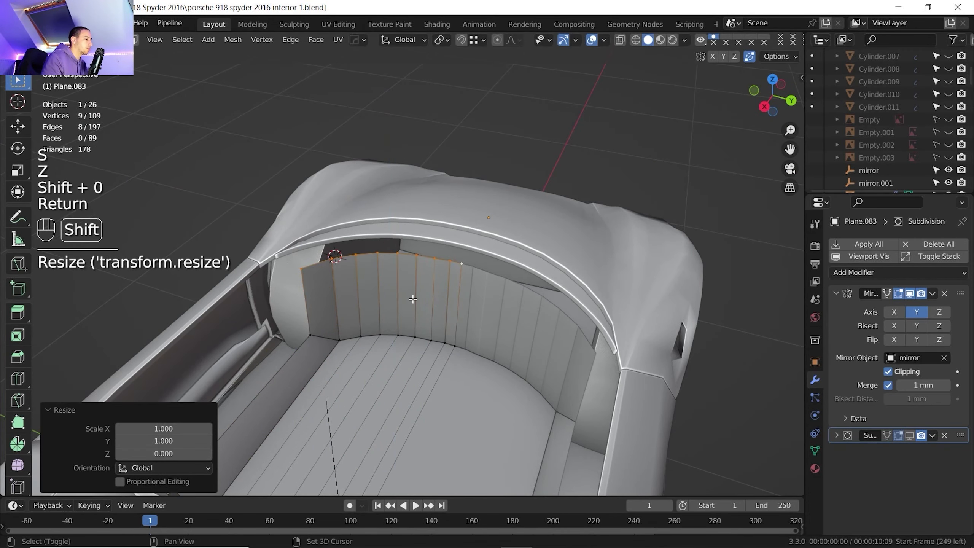
Step: Move the front wall's top edge 83.558 mm along Z and -26.521 mm along X to meet the windscreen frame
middle_click_drag(413, 298, 412, 330, "shift")
middle_click_drag(412, 330, 438, 304)
scroll(441, 309, "up", 2)
middle_click_drag(438, 304, 431, 294)
key("g")
key("z")
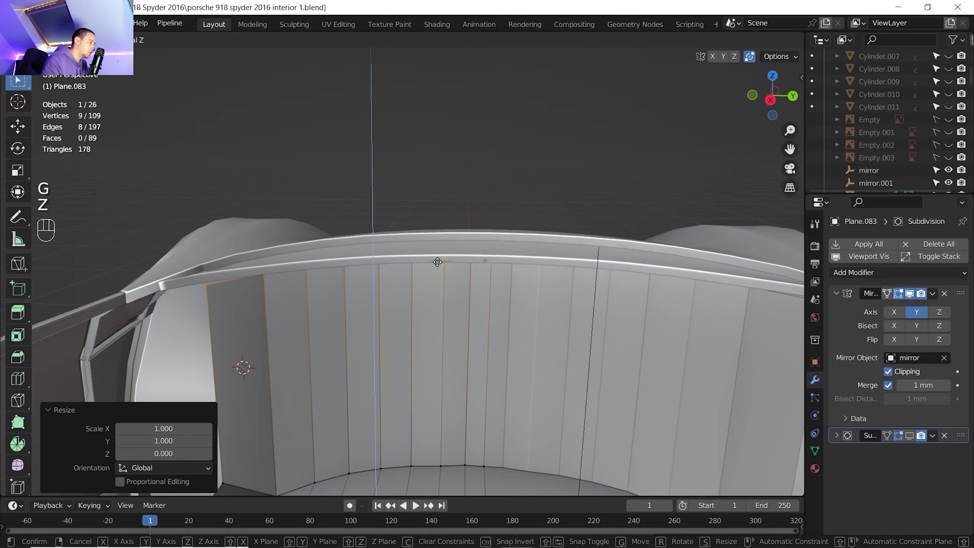
left_click(437, 262)
middle_click_drag(437, 262, 467, 301, "shift")
key("g")
key("x")
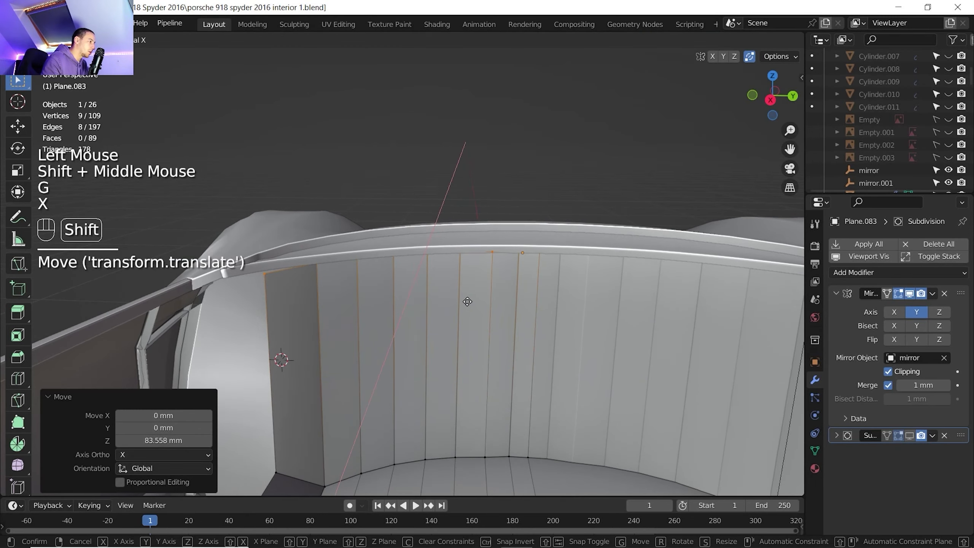
left_click(472, 281, "shift")
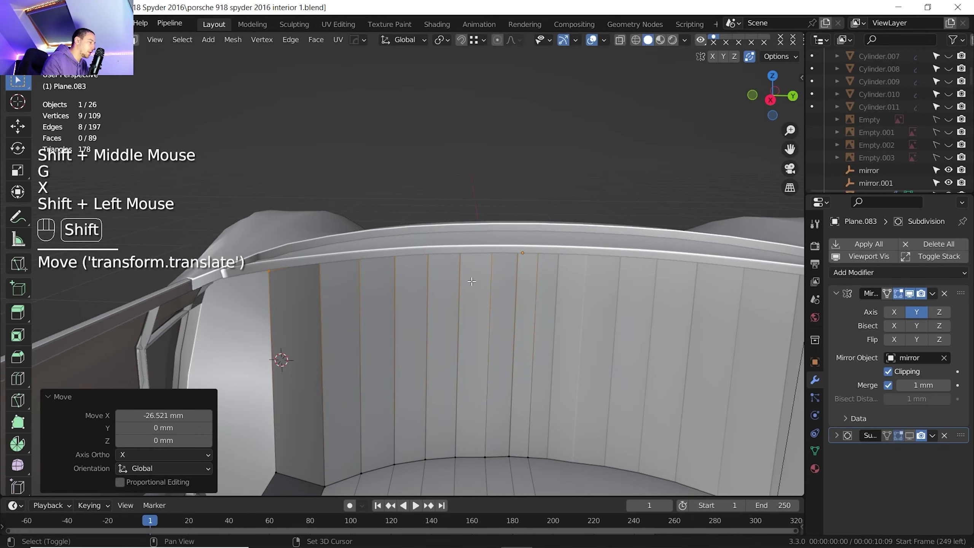
Step: Move the outermost top vertex of the front wall another -17.842 mm along X
left_click(292, 285)
key("g")
key("x")
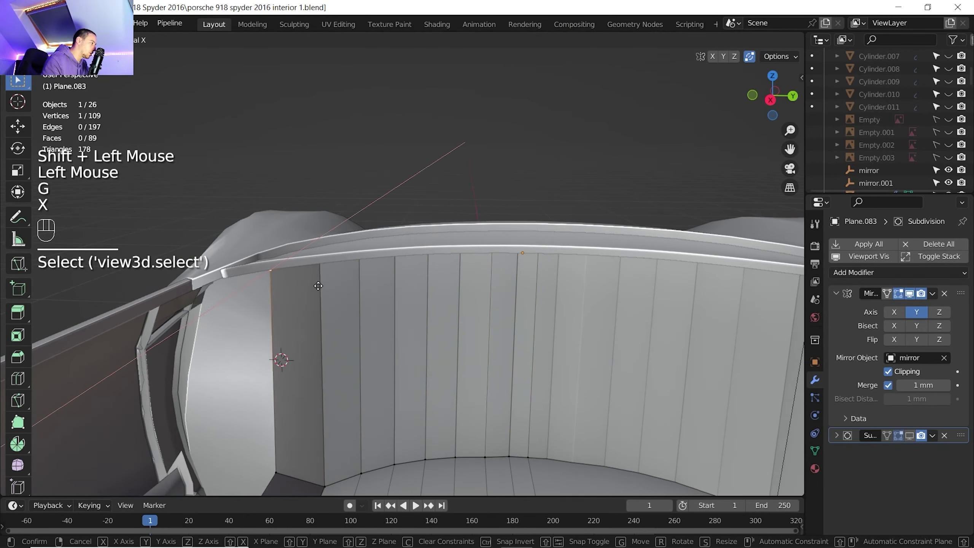
left_click(318, 283)
Step: Extrude the door-side edge chain, from the rear panel's upper corner to the sill's front end, along Y toward the door
middle_click_drag(319, 278, 444, 274, "shift")
scroll(355, 330, "down", 1)
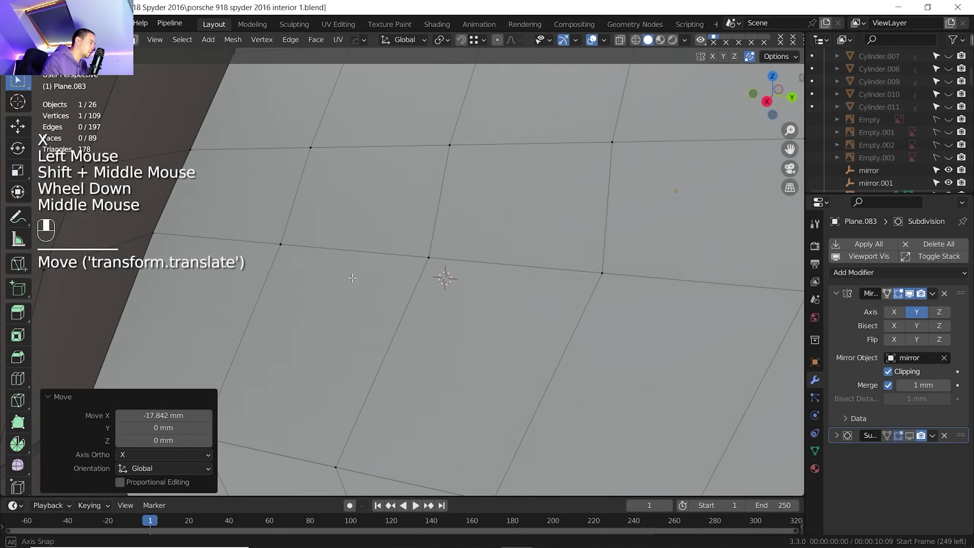
scroll(320, 291, "down", 2)
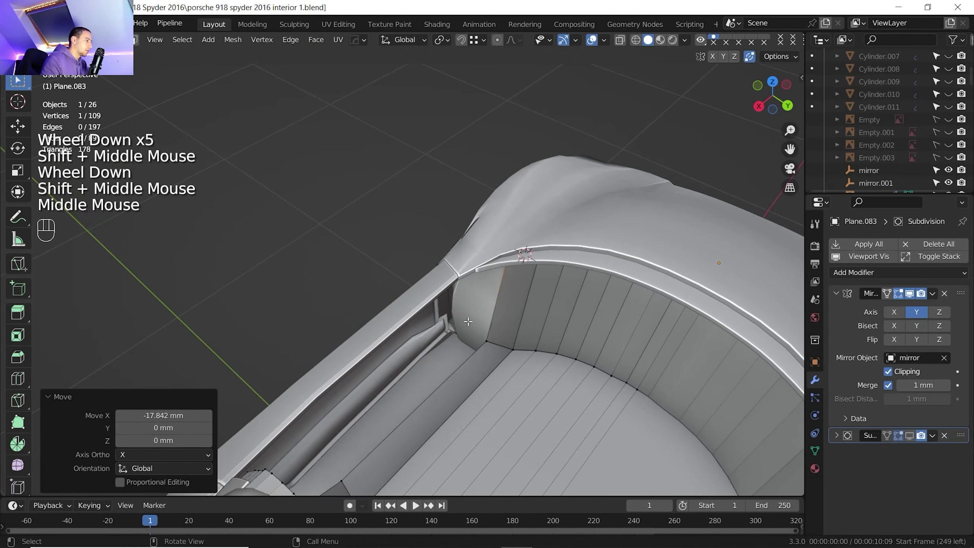
middle_click_drag(482, 308, 474, 323)
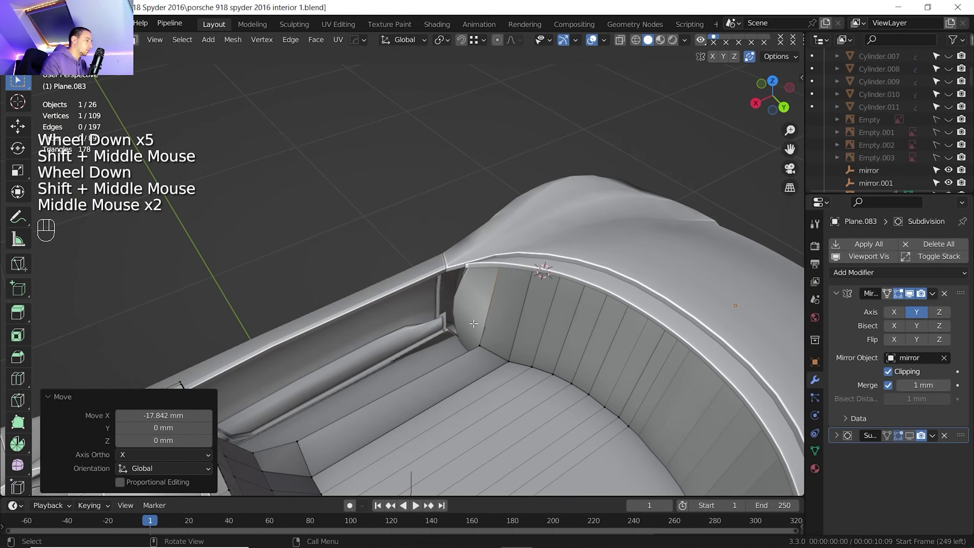
middle_click_drag(395, 321, 460, 303, "shift")
middle_click_drag(460, 303, 314, 303)
scroll(314, 304, "up", 1)
middle_click_drag(299, 269, 277, 261)
left_click(215, 165)
key("3")
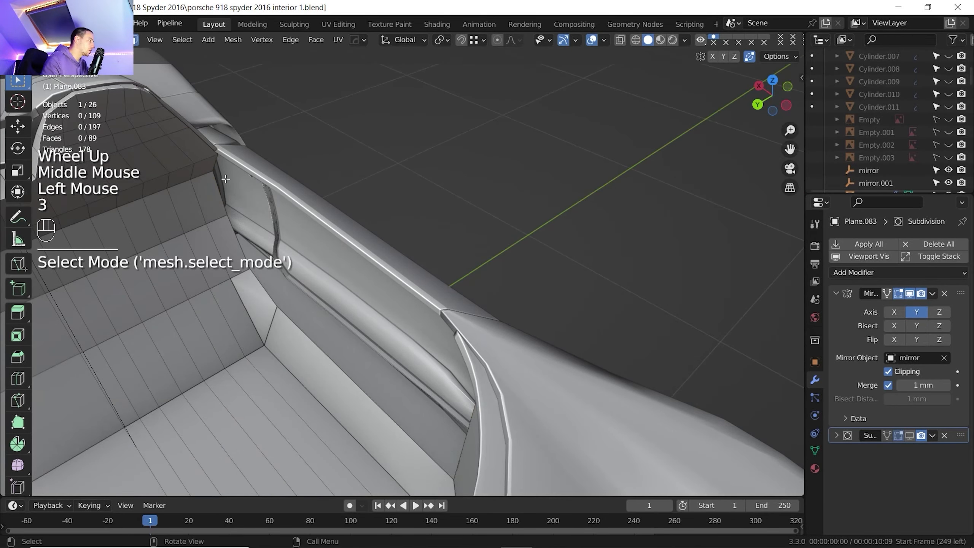
left_click(215, 164)
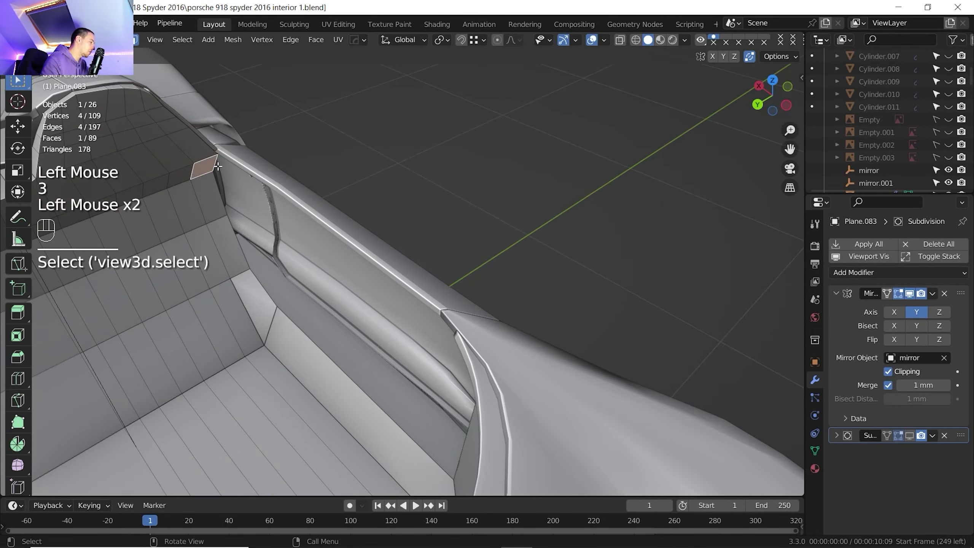
key("2")
left_click(217, 165)
middle_click_drag(292, 265, 280, 239, "shift")
middle_click_drag(280, 240, 162, 224)
left_click(342, 268, "ctrl")
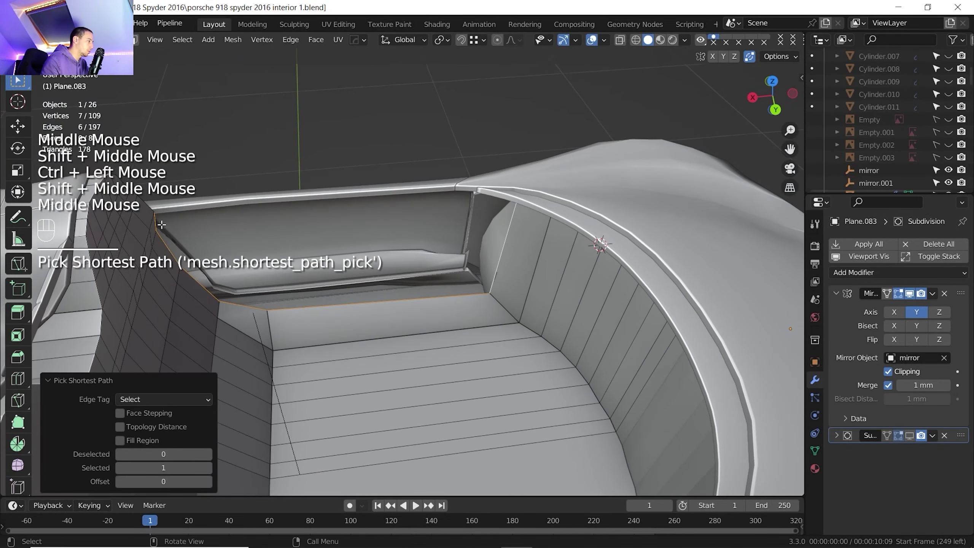
key("e")
key("y")
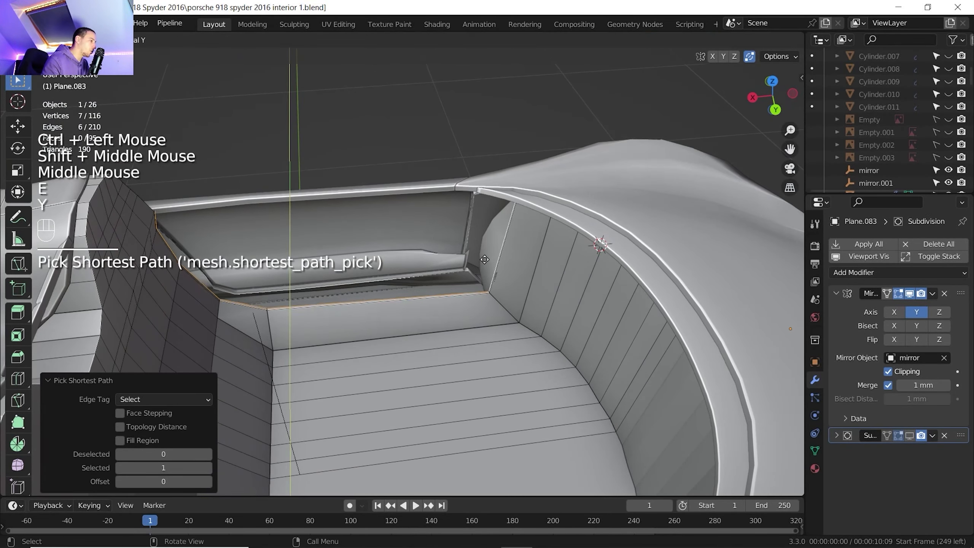
left_click(428, 183, "shift")
Step: Slide the upper vertex at the rear panel's door-side corner along its edge by a factor of 0.695
middle_click_drag(428, 183, 291, 186, "shift")
scroll(339, 203, "up", 2)
key("1")
left_click(291, 172)
key("g")
key("g")
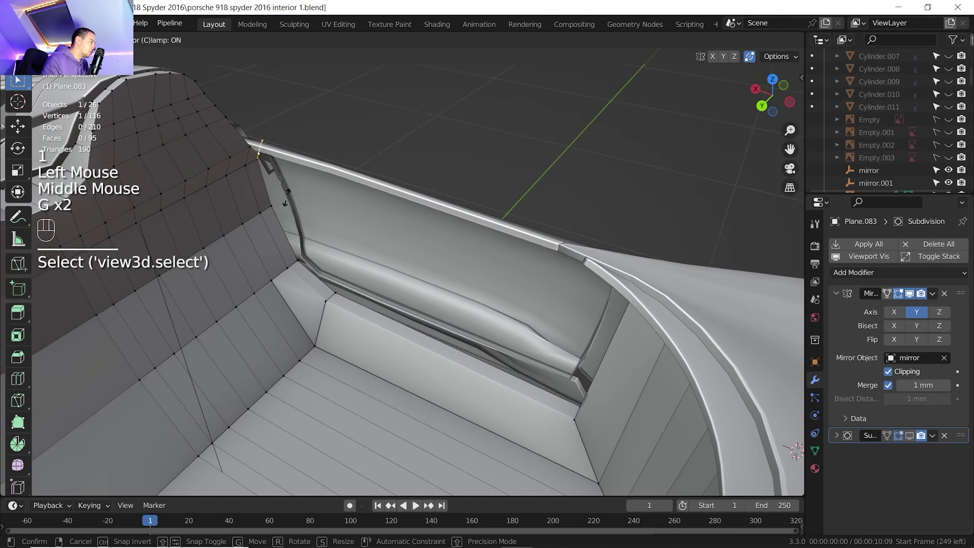
left_click(286, 198)
Step: Move the front wall's outermost vertical edge at the door side 93.336 mm along X
middle_click_drag(299, 215, 399, 291, "shift")
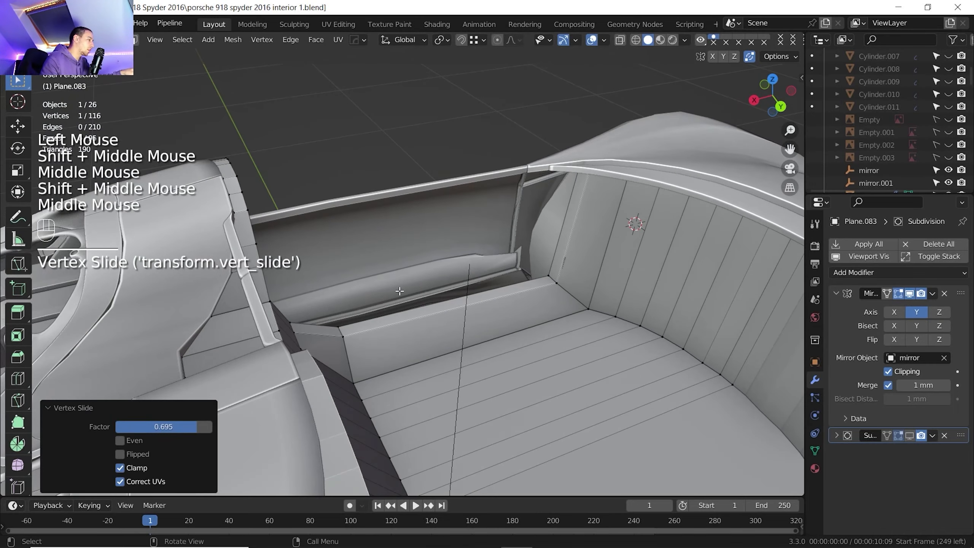
middle_click_drag(480, 286, 459, 293, "shift")
key("1")
left_click(484, 288)
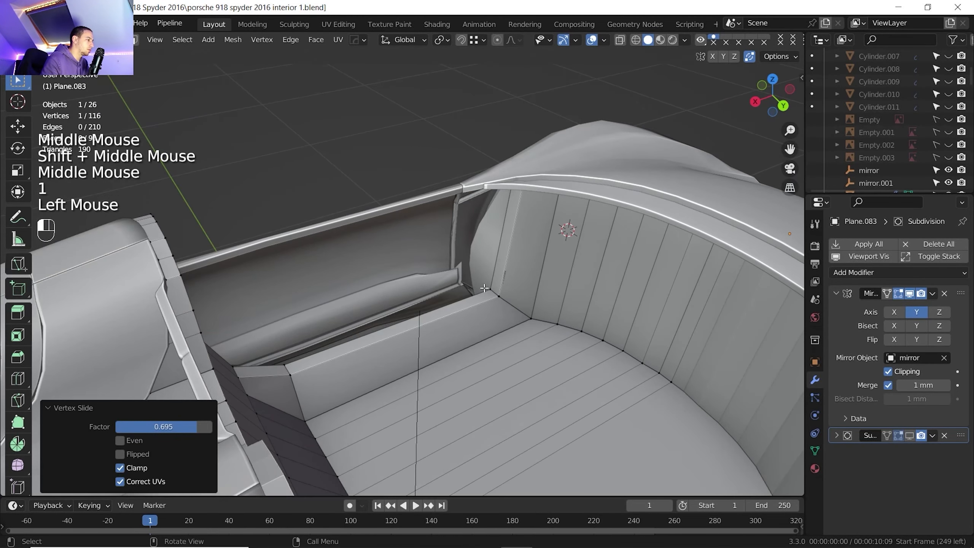
left_click(509, 187, "shift")
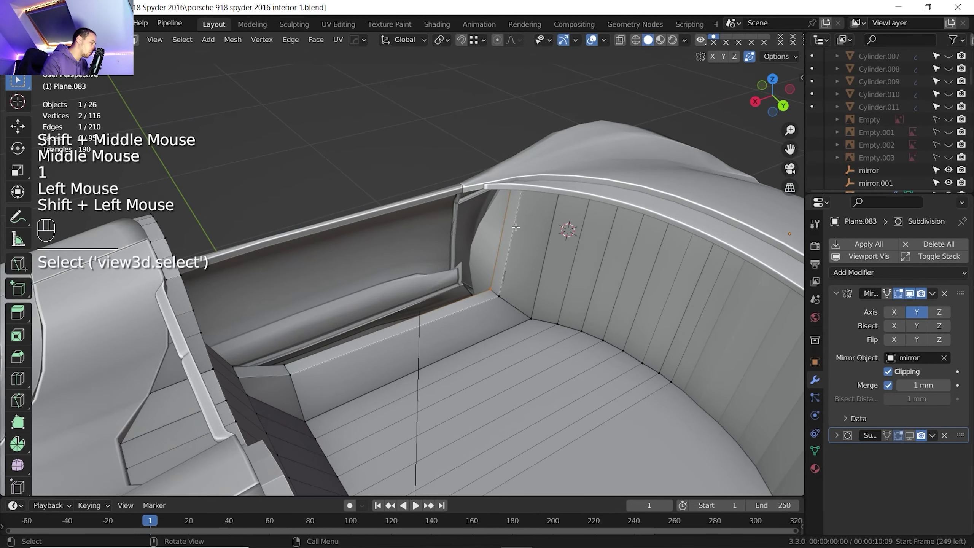
key("g")
key("x")
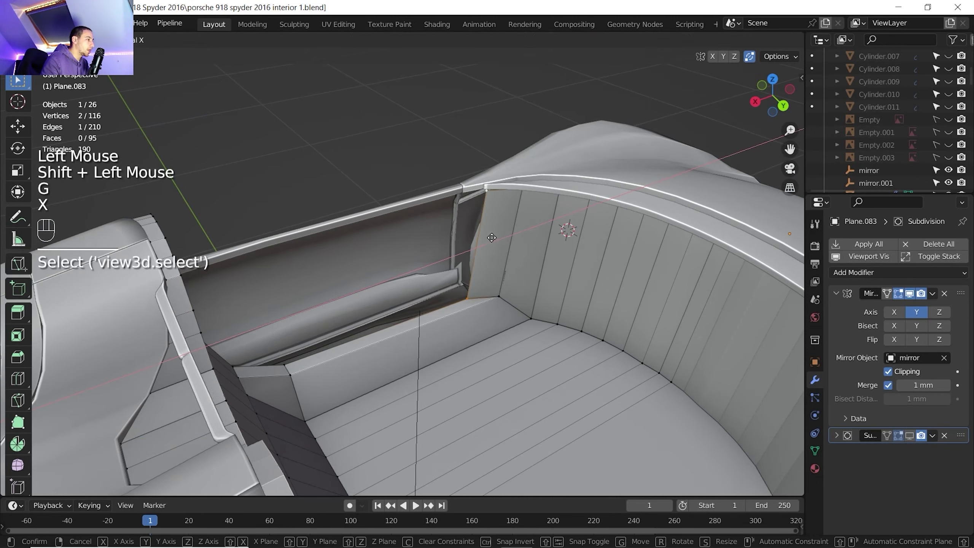
left_click(498, 237)
Step: Move the front wall's outermost vertical edge -41.718 mm along Y toward the door
middle_click_drag(498, 238, 411, 280, "shift")
scroll(453, 249, "up", 2)
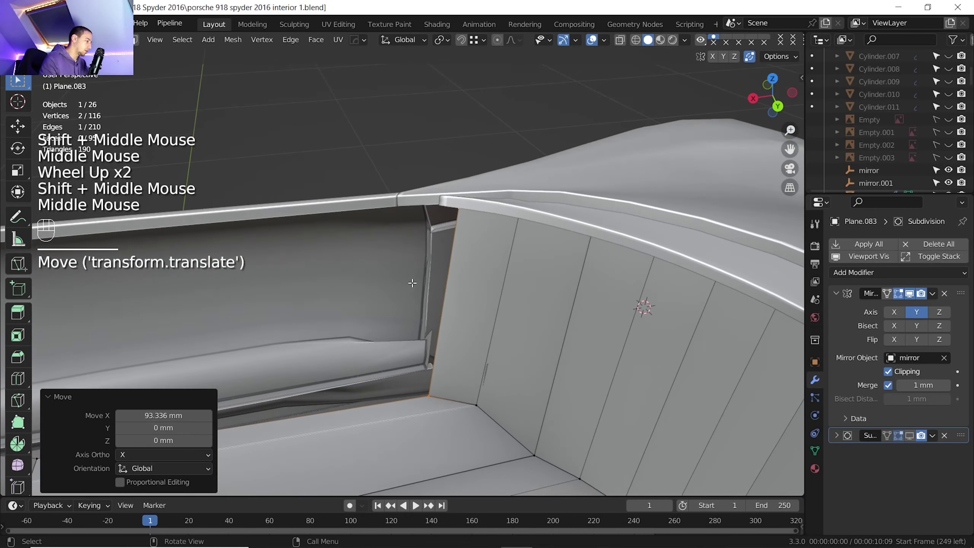
key("g")
key("y")
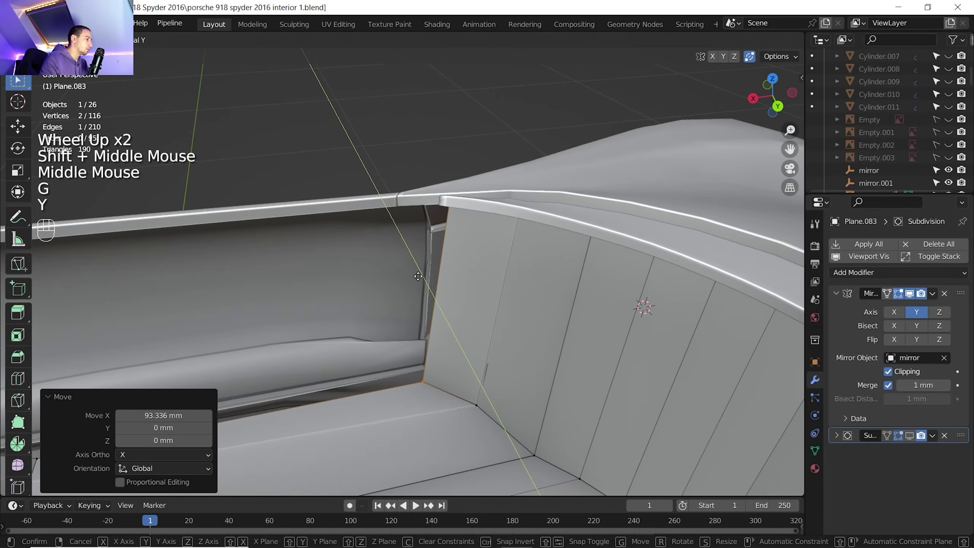
left_click(424, 279)
Step: Adjust the same outer edge along X, plus 23.395 mm along Y, to fit the door frame
key("g")
key("x")
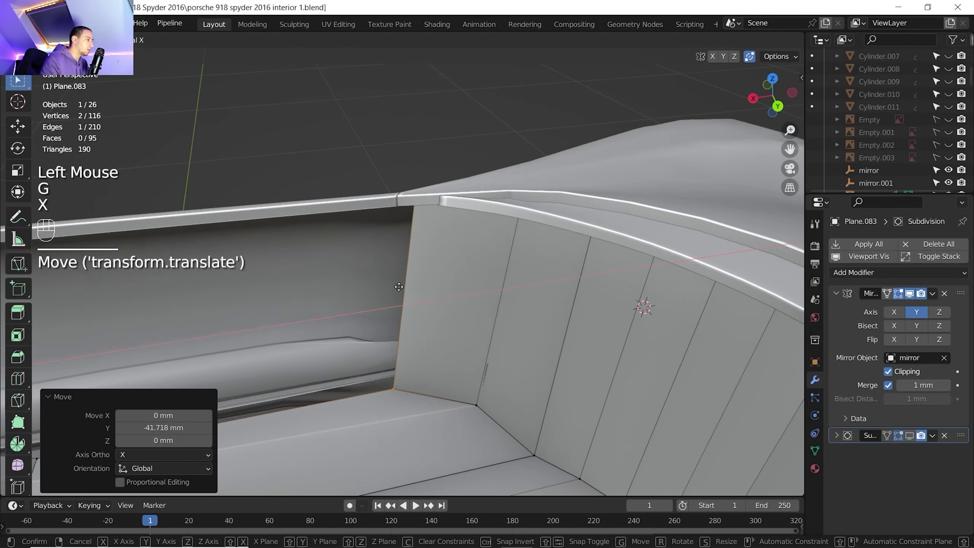
left_click(415, 287)
key("g")
key("y")
left_click(464, 334, "shift")
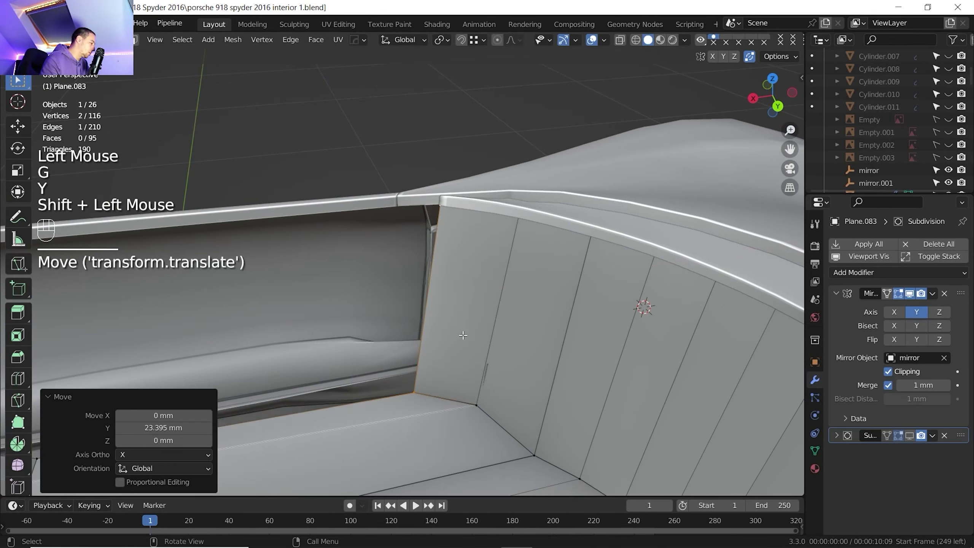
Step: Move the outer edge's top vertex 7.9206 mm along Z to meet the windscreen frame
middle_click_drag(463, 334, 462, 265)
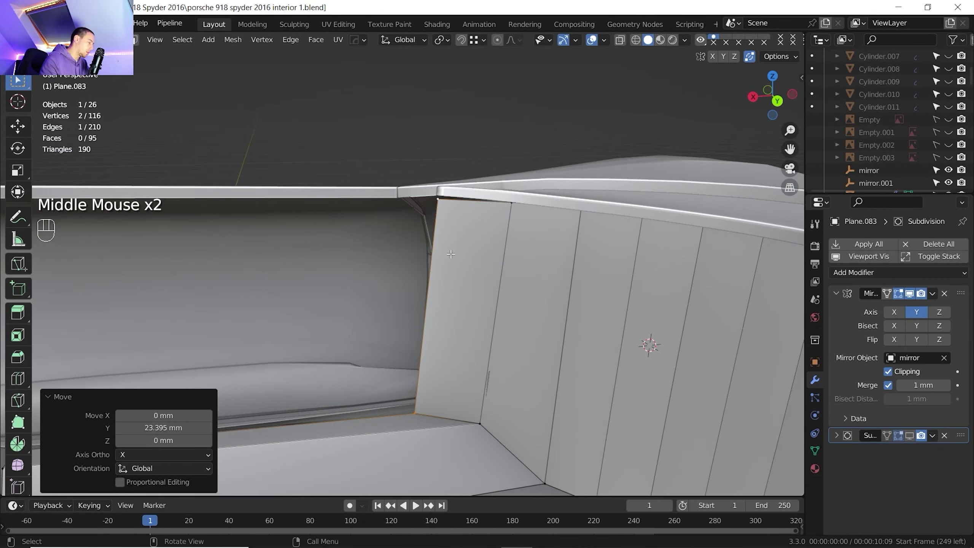
left_click(439, 200)
key("g")
key("z")
left_click(447, 209)
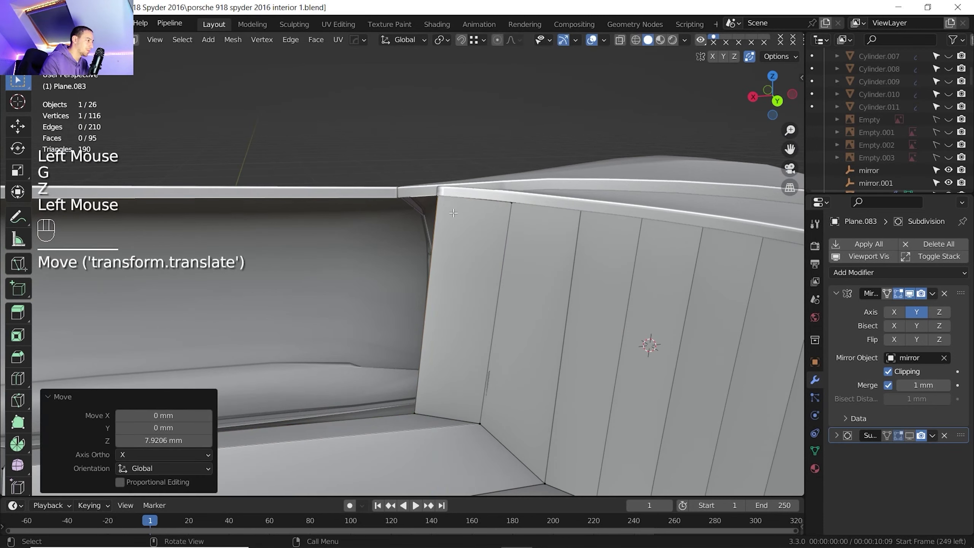
Step: Adjust the neighbouring top vertex of the front wall along Z to follow the body's rim
middle_click_drag(446, 209, 502, 202)
left_click(509, 201)
key("g")
key("z")
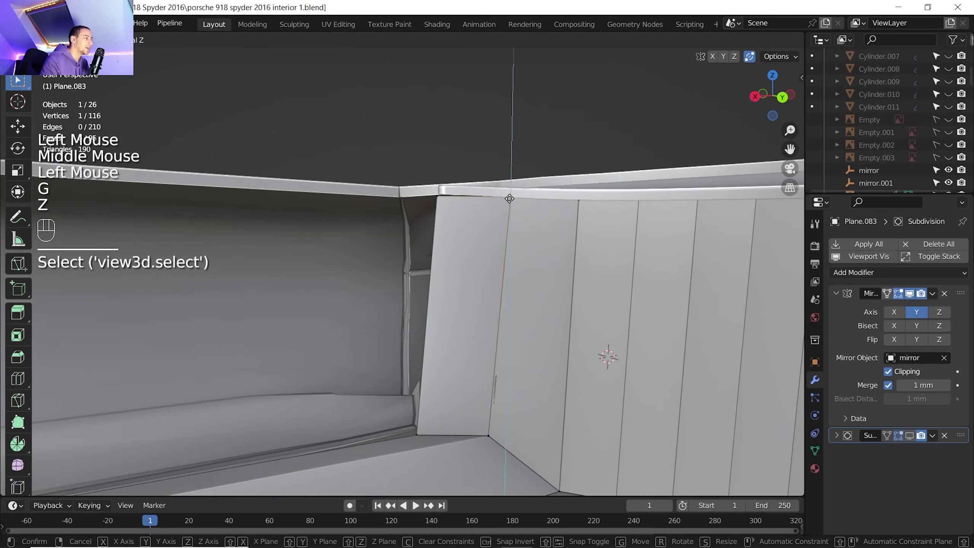
left_click(506, 204)
Step: Move the front wall's outermost bottom vertex at the sill -28.949 mm along X
left_click(417, 430)
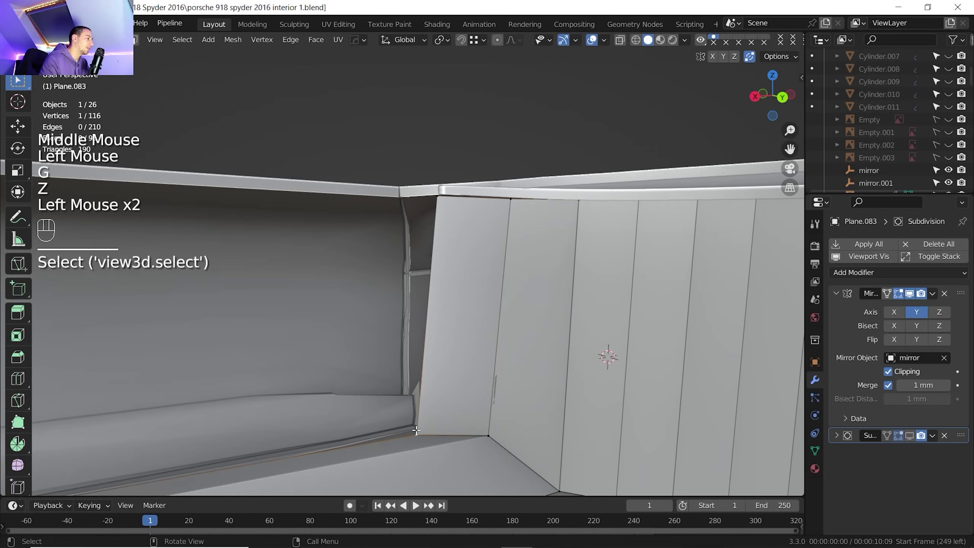
key("g")
key("x")
left_click(456, 430)
Step: Switch to the image viewer and examine the cockpit and seat area in the 918 Spyder reference photo
scroll(456, 430, "down", 2)
middle_click_drag(453, 374, 451, 395, "shift")
scroll(450, 384, "down", 4)
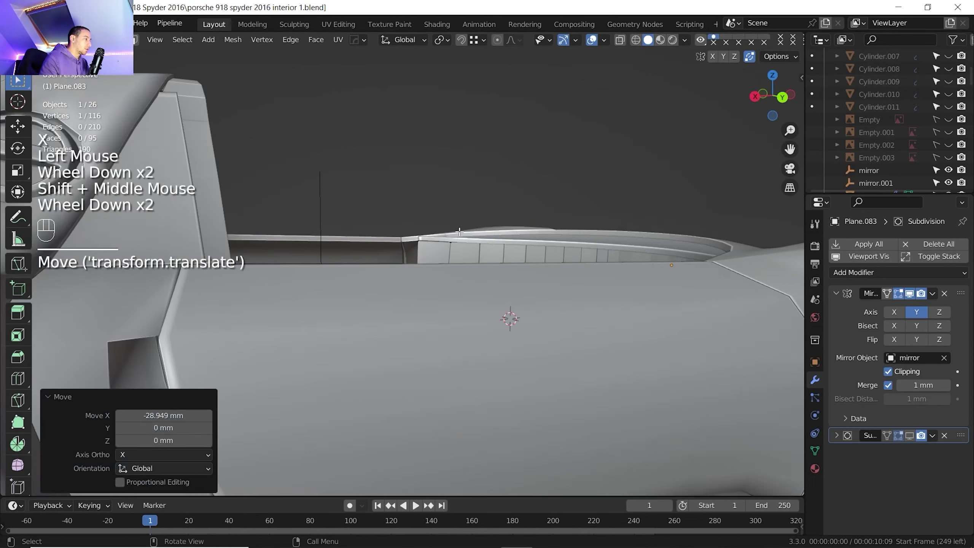
middle_click_drag(447, 262, 326, 324)
scroll(487, 284, "down", 1, "shift")
scroll(441, 307, "up", 3)
scroll(326, 325, "up", 1)
middle_click_drag(327, 324, 323, 331, "shift")
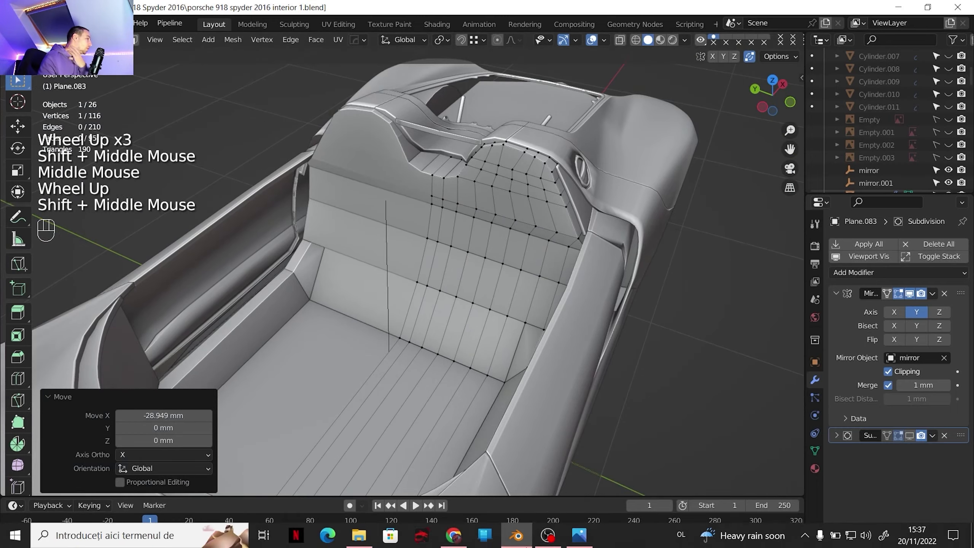
left_click(571, 536)
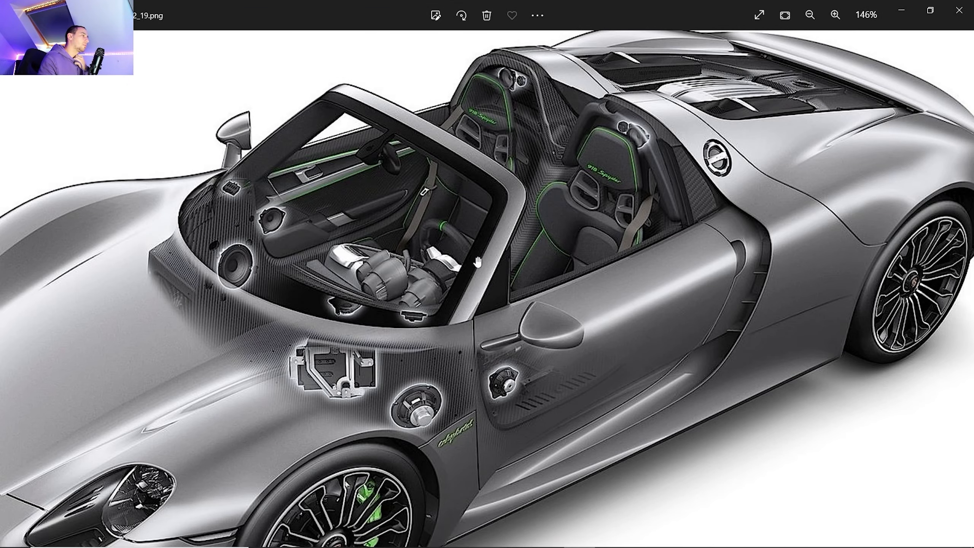
scroll(548, 157, "up", 3)
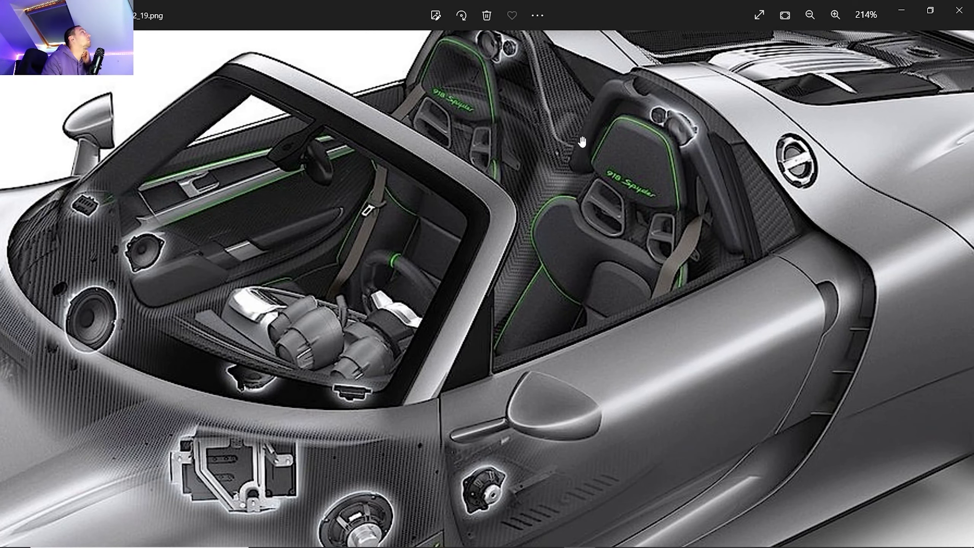
left_click(517, 537)
Step: Raise the narrow floor strip beside the cockpit's centreline 115.02 mm along Z to form a centre tunnel
middle_click_drag(456, 143, 241, 174, "shift")
left_click(251, 153)
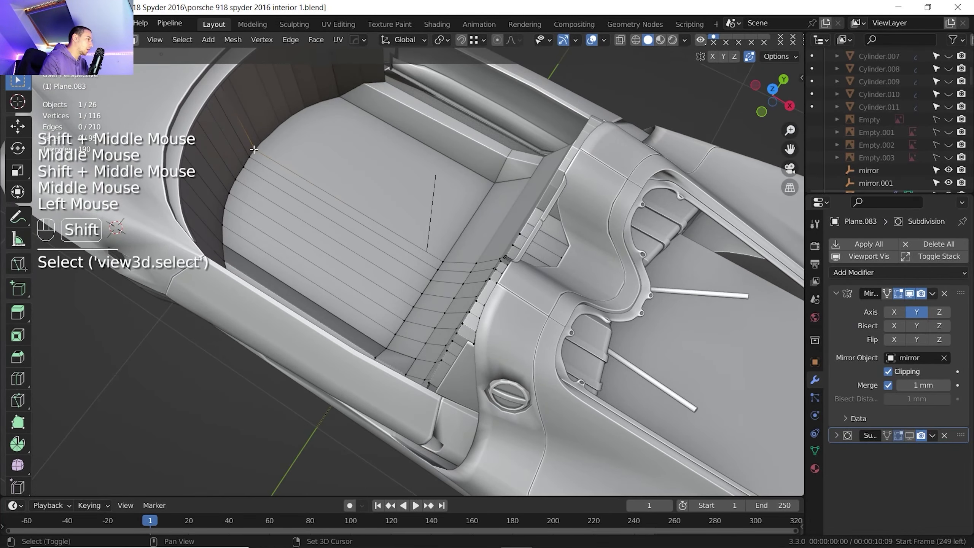
left_click(454, 264, "shift")
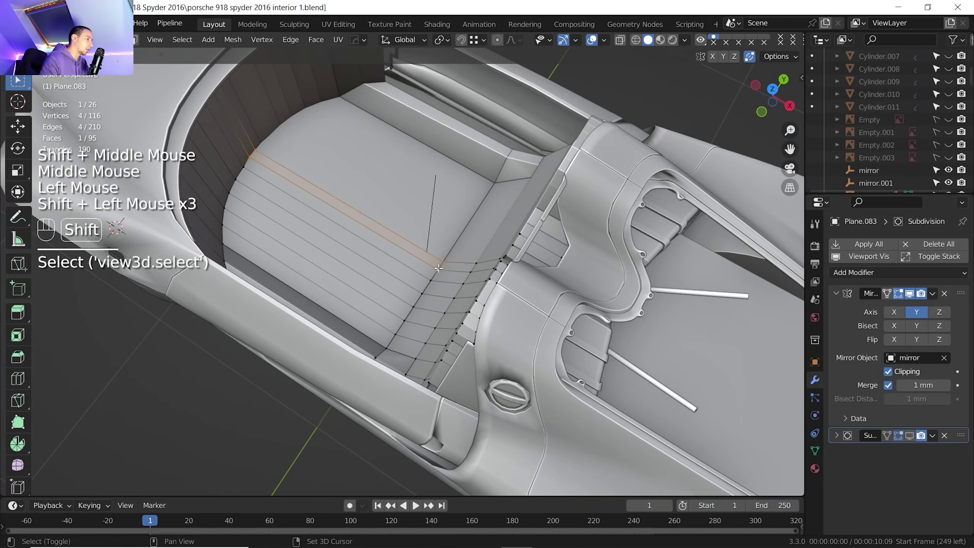
middle_click_drag(438, 268, 419, 281, "shift")
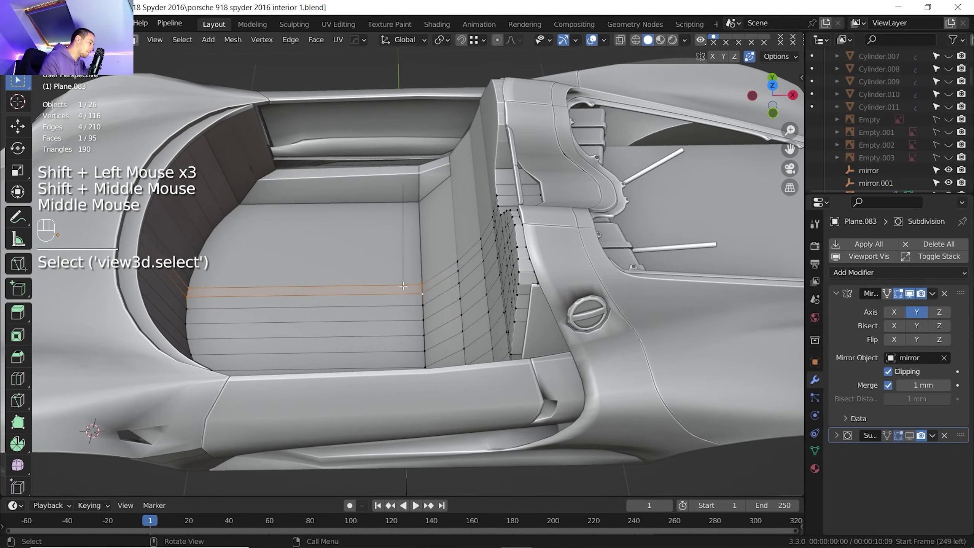
key("g")
key("z")
left_click(406, 273)
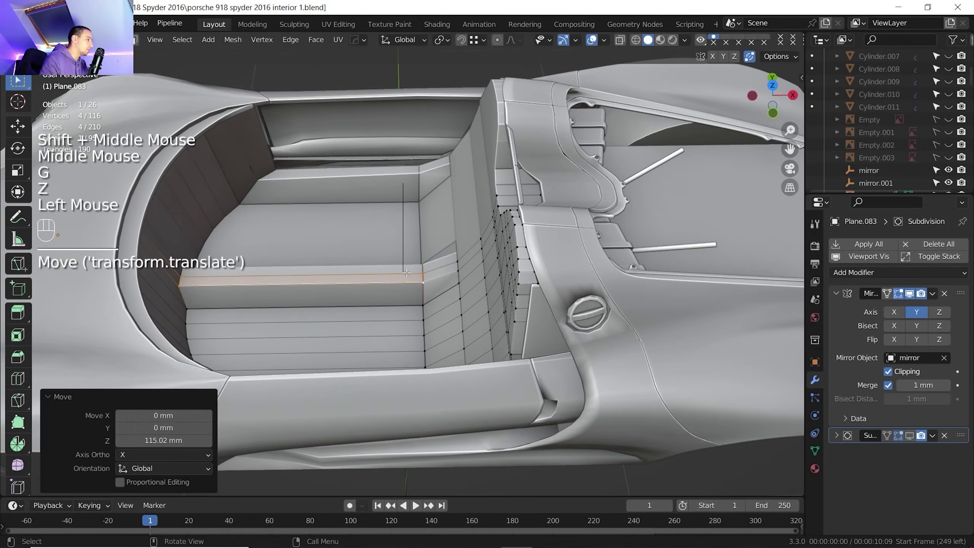
Step: Raise the centre tunnel's top face another 35.703 mm along Z, checking it in the X-ray front orthographic view
left_click(773, 113)
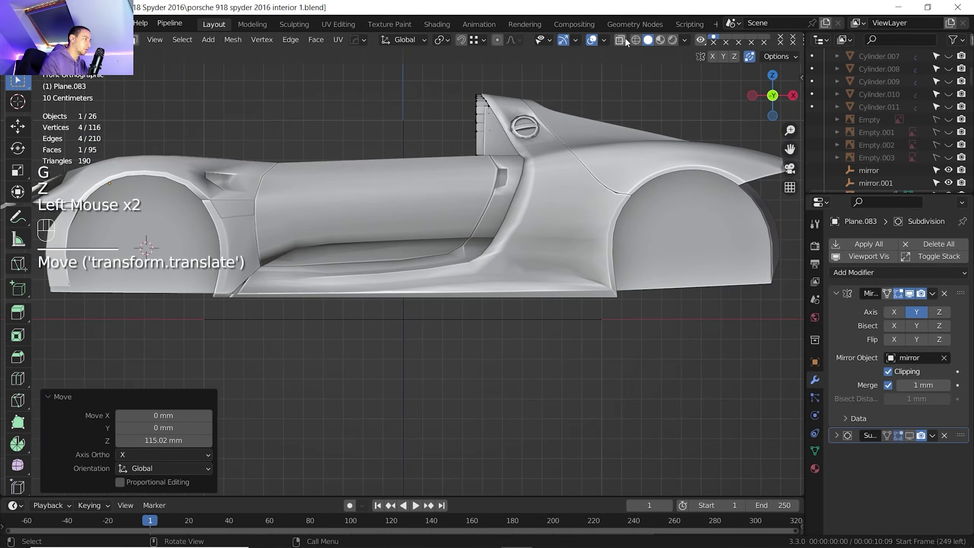
left_click(621, 40)
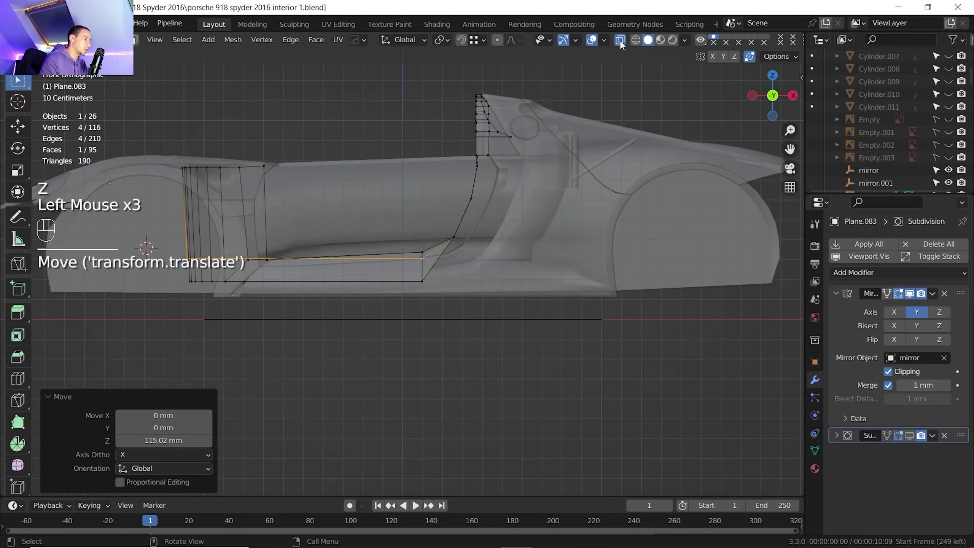
key("g")
key("z")
left_click(440, 225)
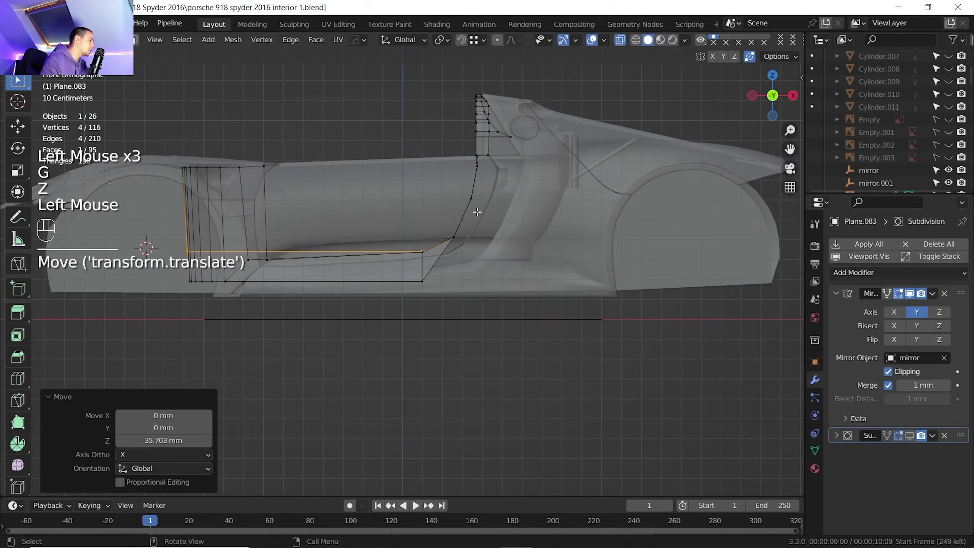
middle_click_drag(422, 225, 567, 93)
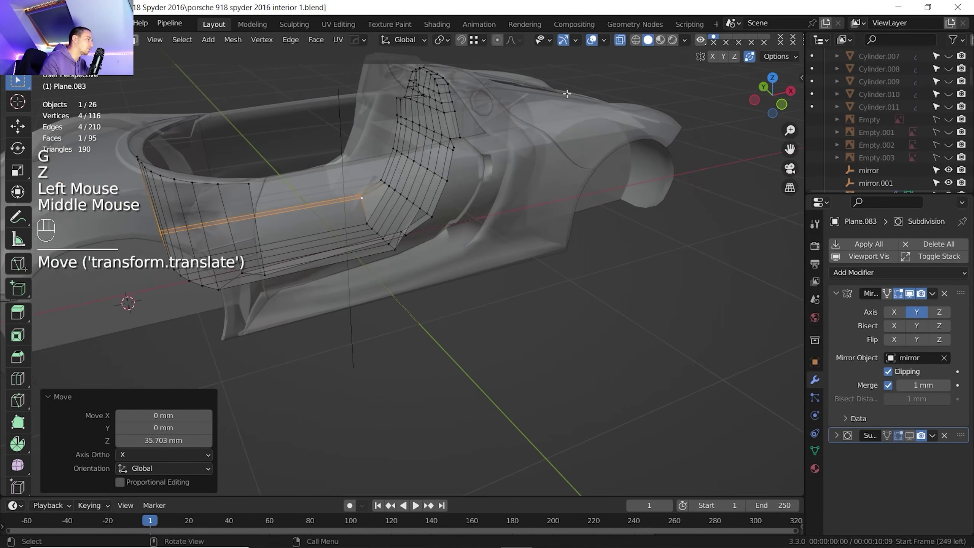
left_click(620, 40)
Step: Move the sloped face joining the centre tunnel to the rear panel -91.885 mm along X
middle_click_drag(460, 230, 441, 268, "shift")
middle_click_drag(441, 268, 514, 250)
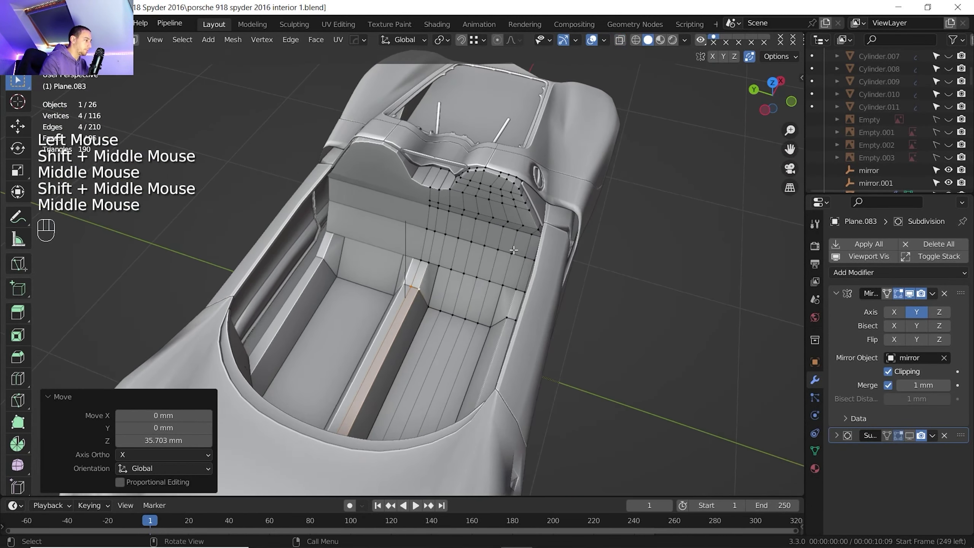
scroll(513, 249, "up", 2)
left_click(425, 258)
left_click(435, 262, "shift")
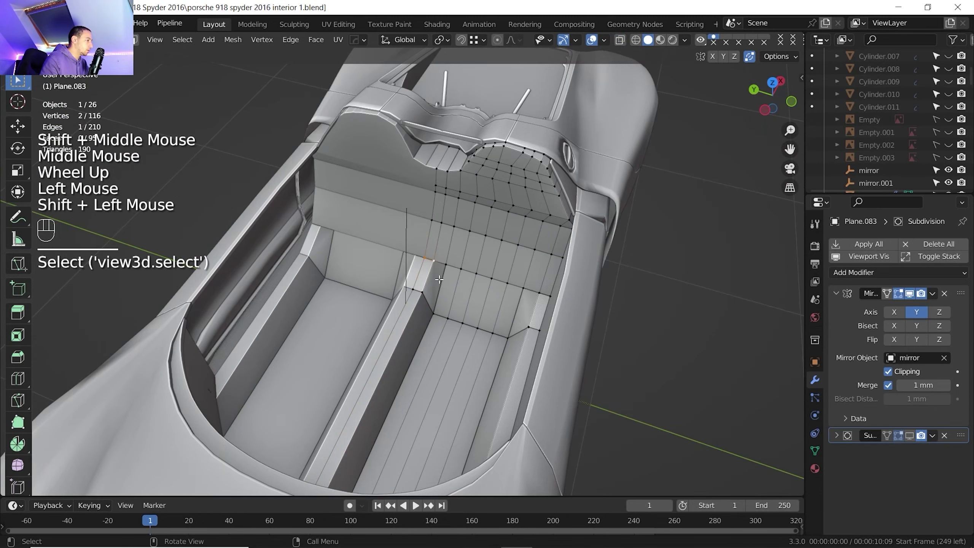
middle_click_drag(439, 279, 429, 307, "shift")
middle_click_drag(429, 307, 417, 347)
scroll(417, 347, "up", 2)
left_click(417, 347)
left_click(418, 347, "shift")
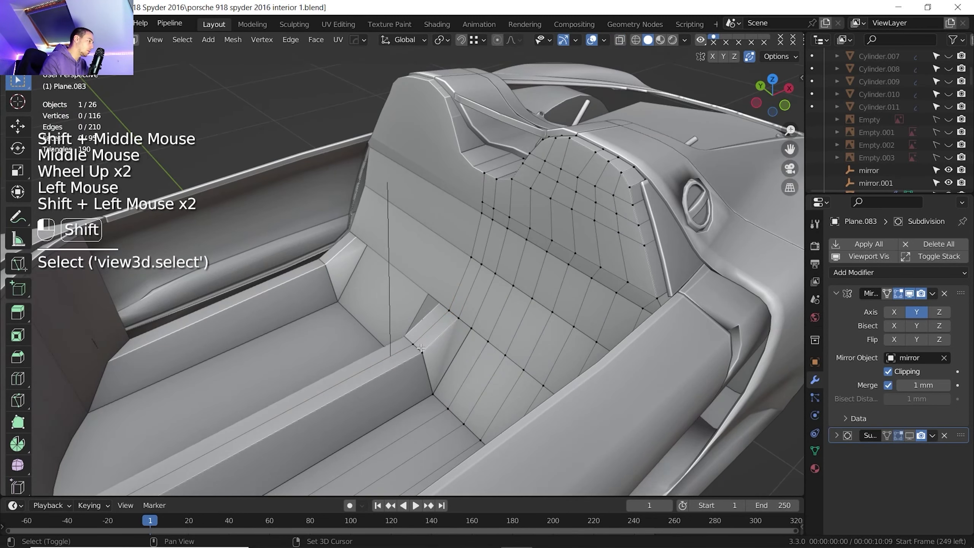
left_click(452, 316, "shift")
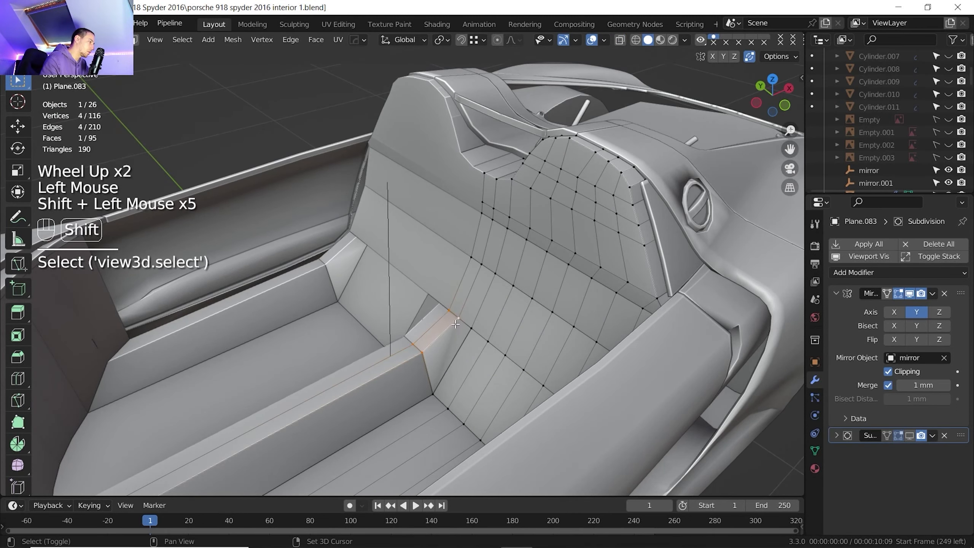
key("x")
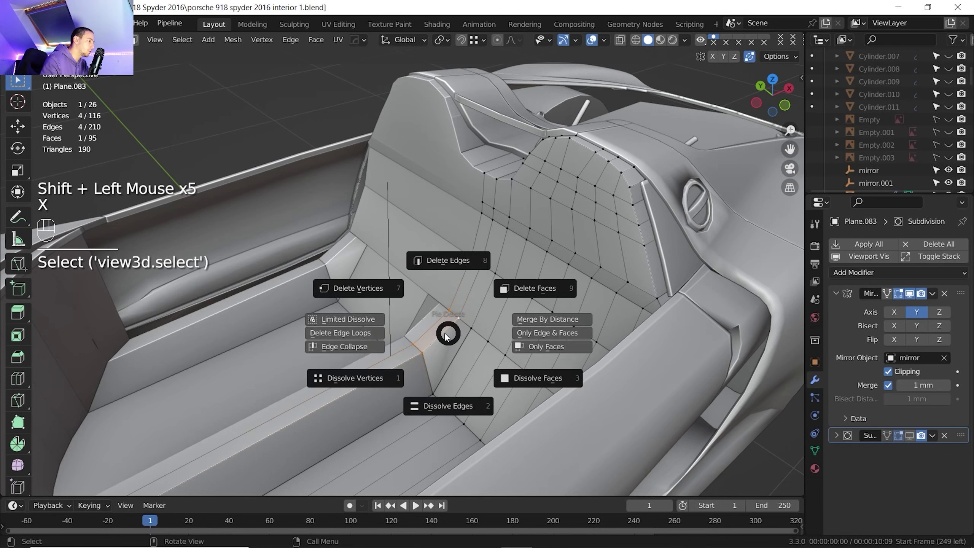
key("g")
key("x")
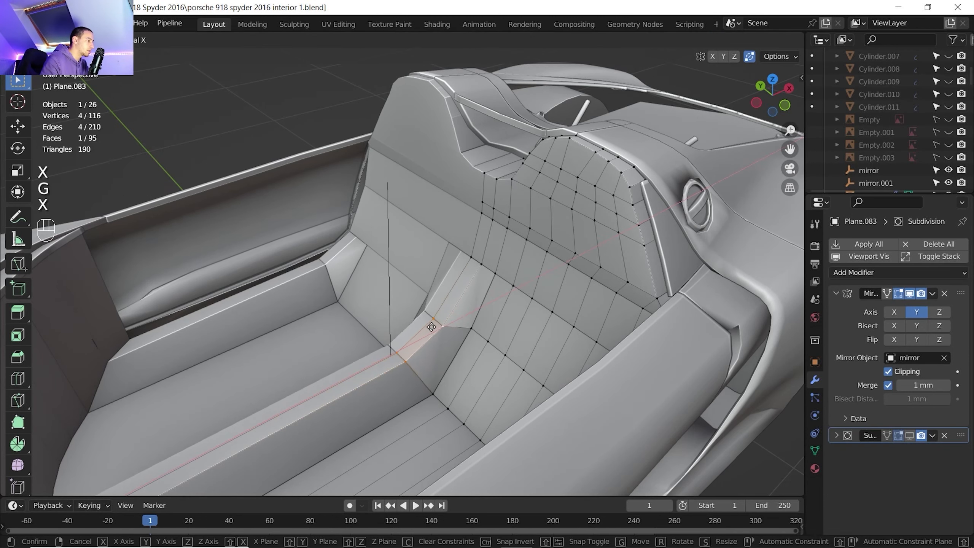
left_click(427, 328)
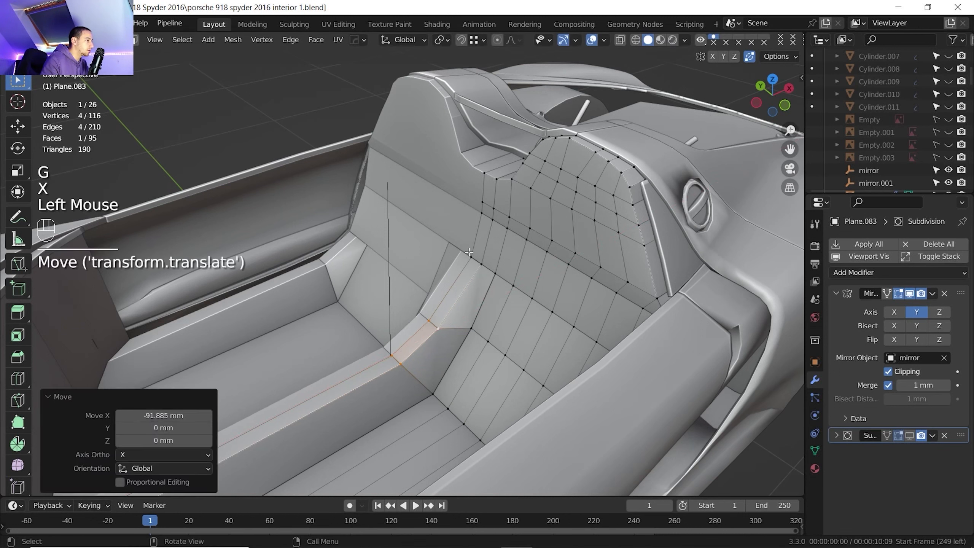
Step: Move the two centre-strip faces of the rear panel above the tunnel -37.077 mm along X
left_click(428, 319)
left_click(479, 260, "shift")
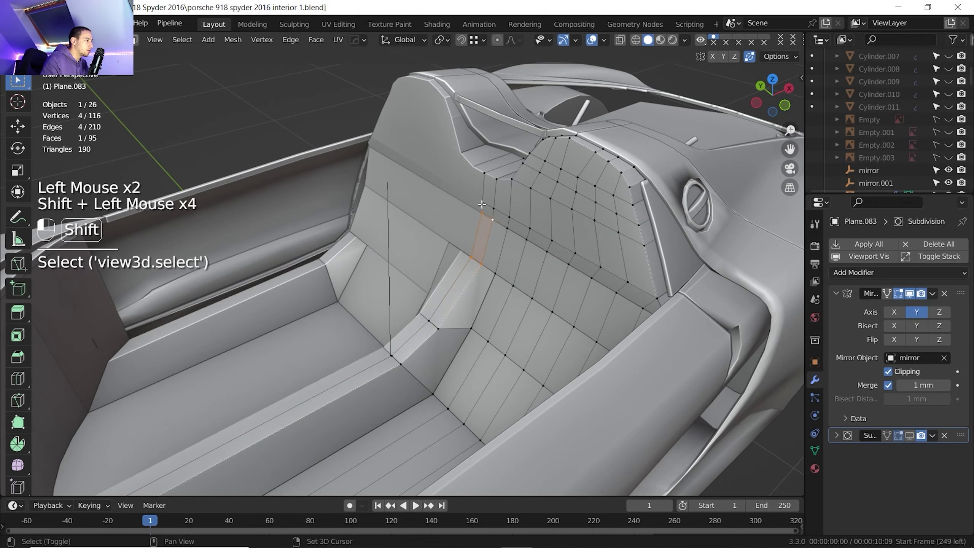
key("g")
key("x")
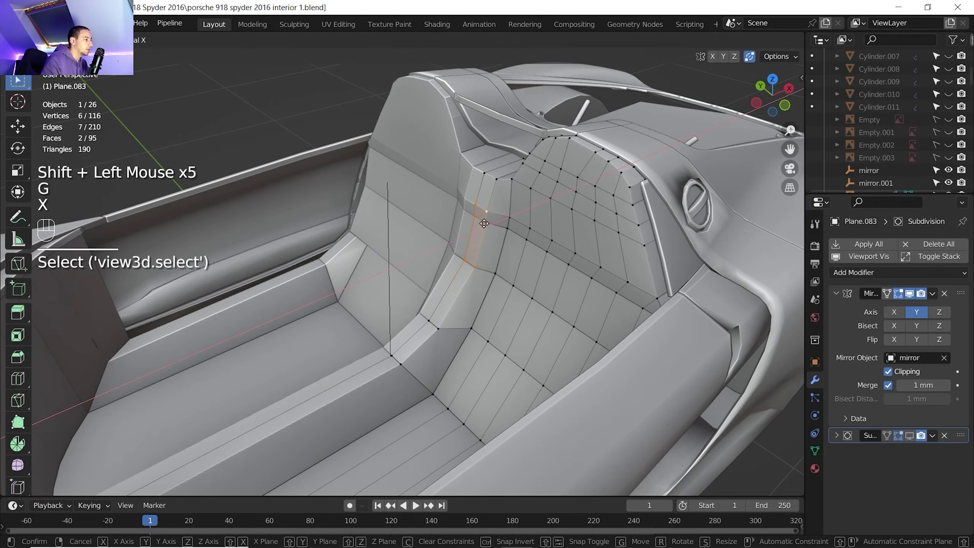
left_click(483, 223)
Step: Move the upper edge of the shifted centre-strip faces on the rear panel along X
middle_click_drag(483, 222, 460, 230)
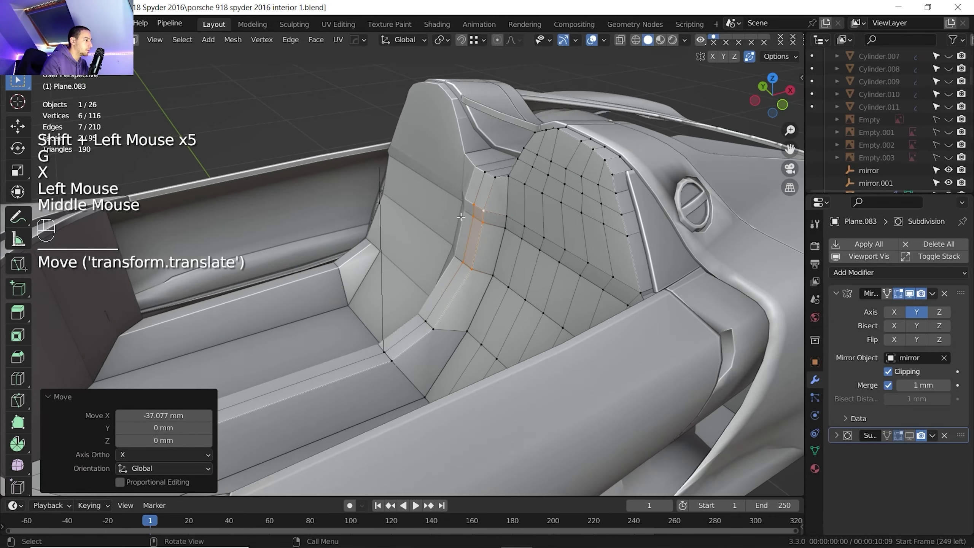
scroll(468, 238, "up", 1)
left_click(487, 209)
left_click(486, 265, "shift")
key("g")
key("x")
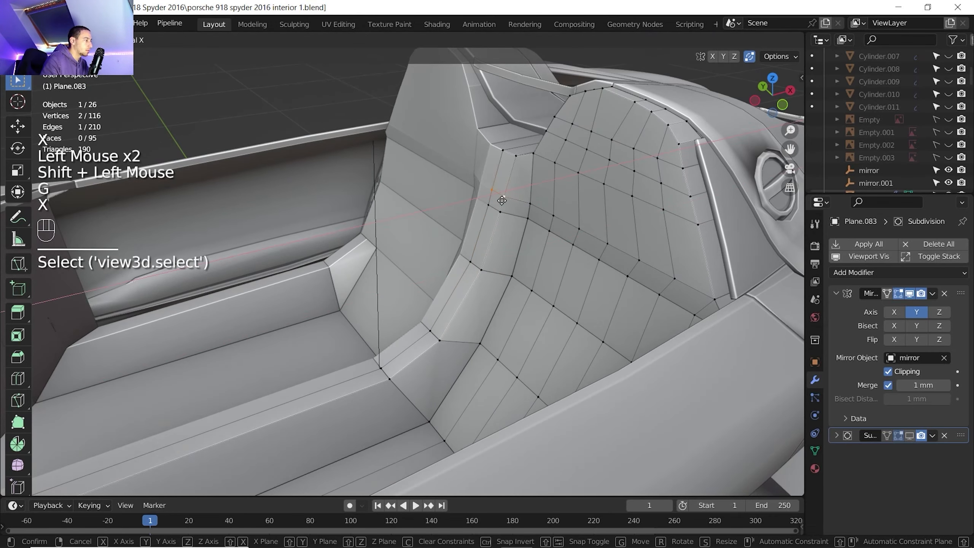
left_click(502, 200)
Step: Check the cockpit reference photo and slide the same short centre-strip edge upward with an edge slide factor of 0.411
left_click(502, 155)
middle_click_drag(501, 155, 466, 260)
left_click(583, 537)
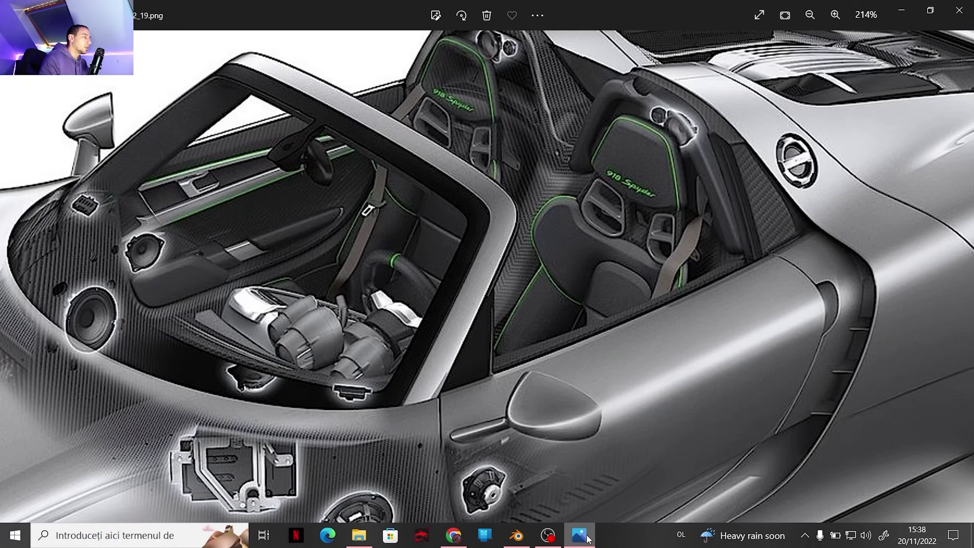
mouse_move(556, 520)
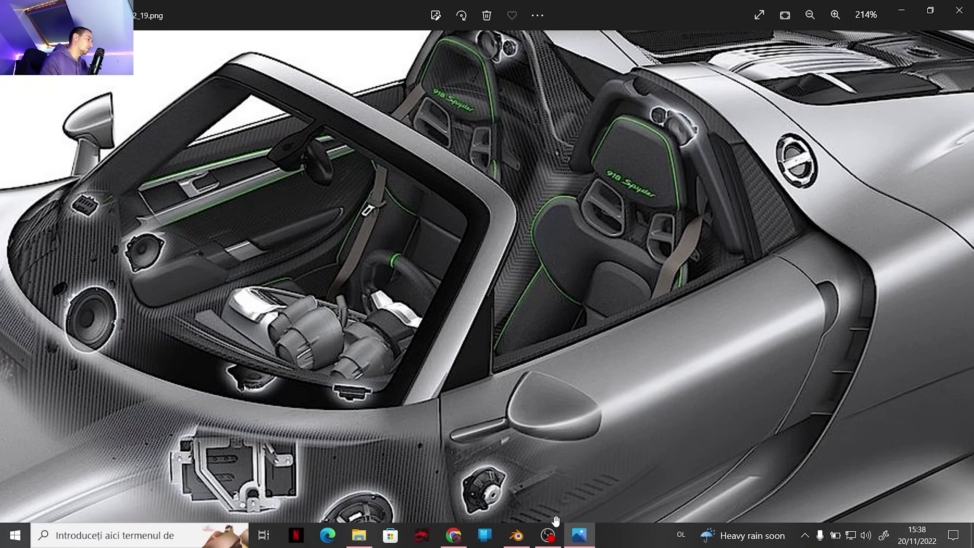
left_click(518, 535)
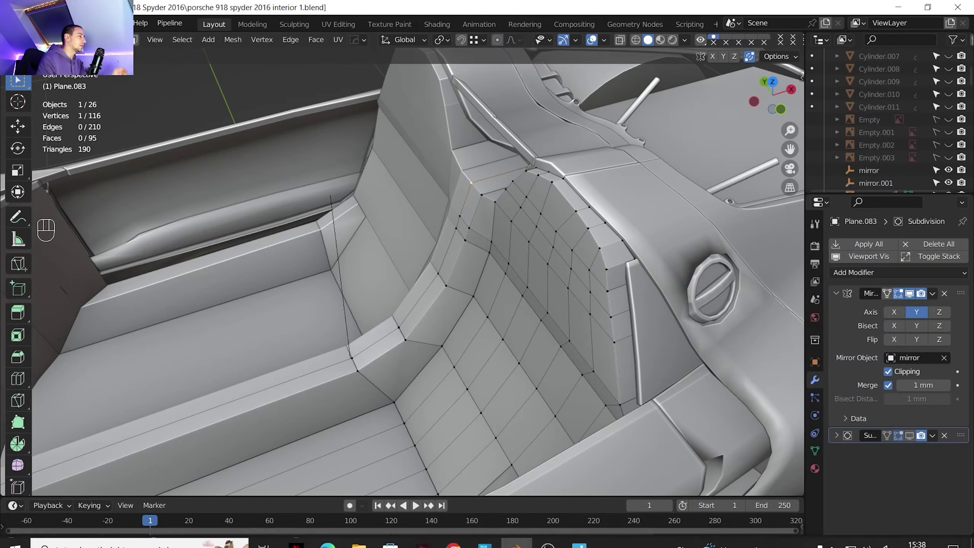
left_click(579, 535)
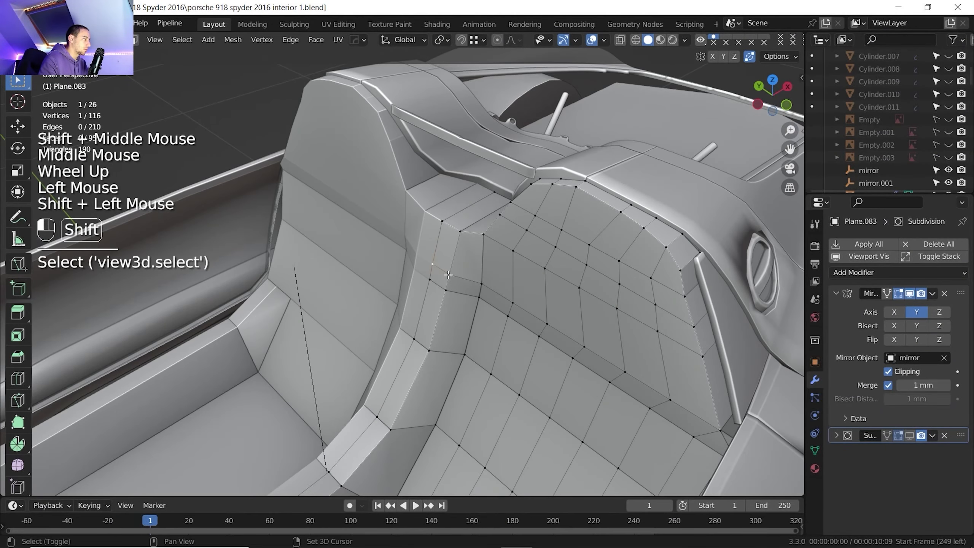
left_click(449, 275, "shift")
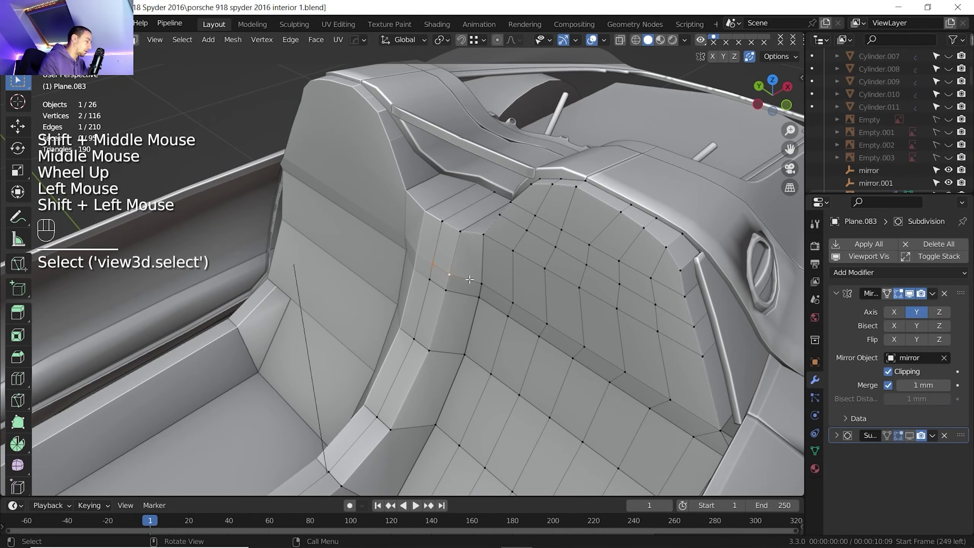
key("g")
key("g")
left_click(477, 267)
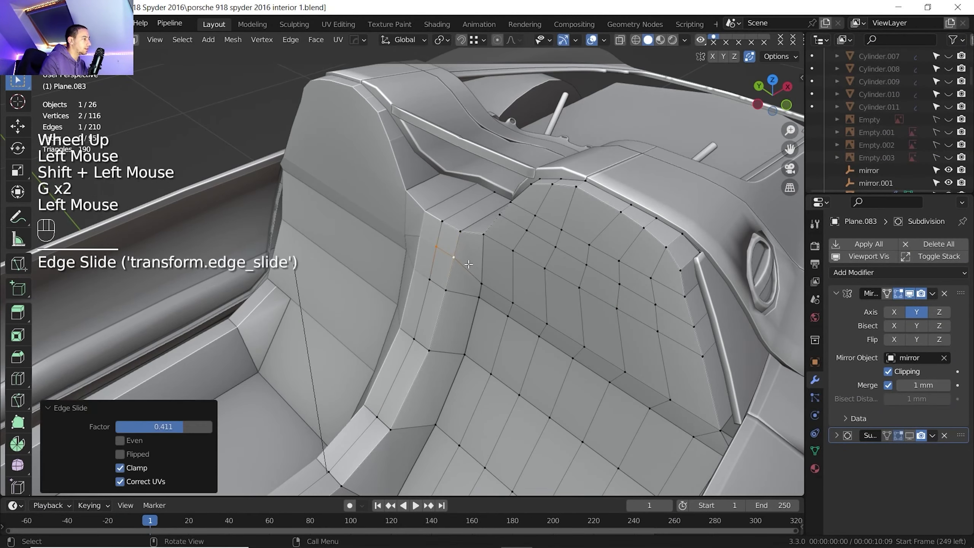
Step: Move the slid centre-strip edge 12.805 mm along X
middle_click_drag(478, 267, 467, 273)
key("g")
key("x")
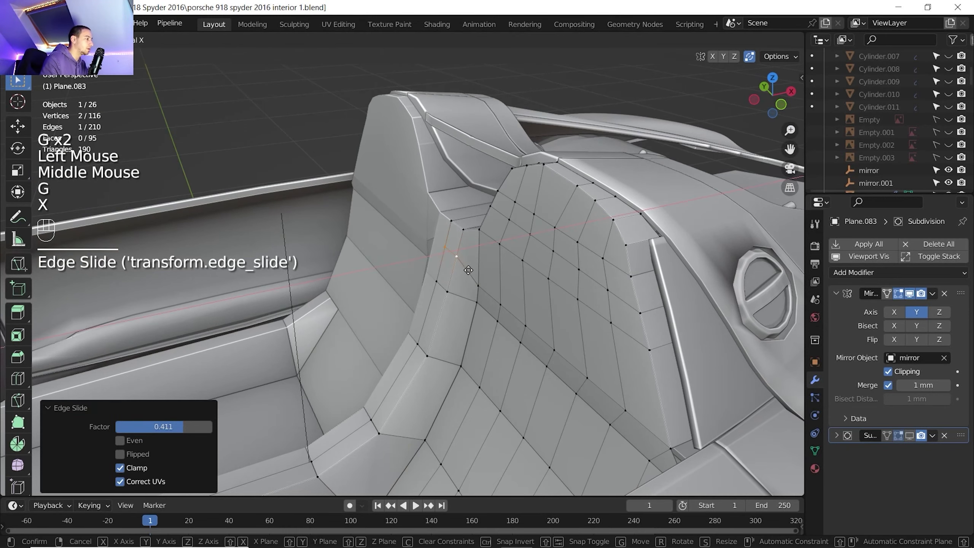
left_click(472, 270)
middle_click_drag(472, 270, 477, 276)
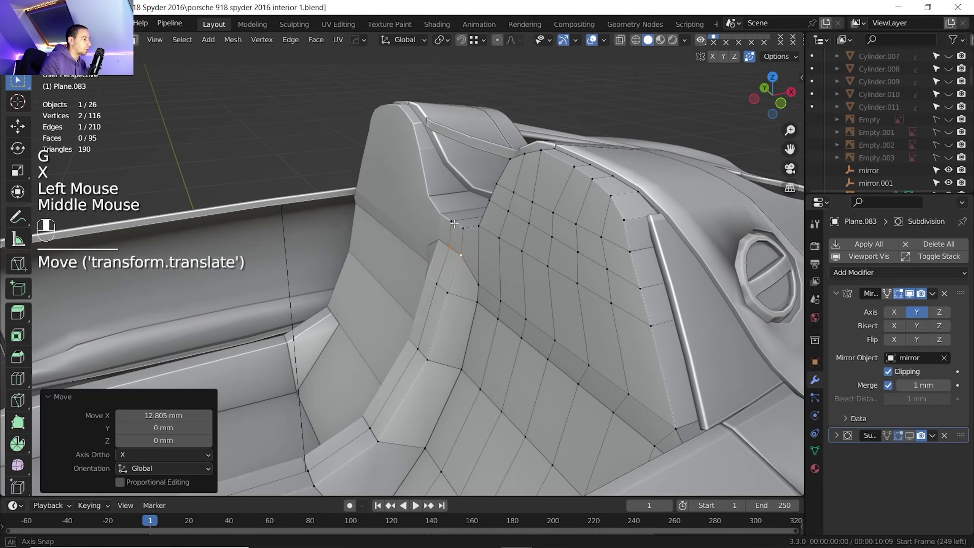
Step: Examine the area between the seats in the reference photo and readjust the centre-strip edge along X
left_click(582, 538)
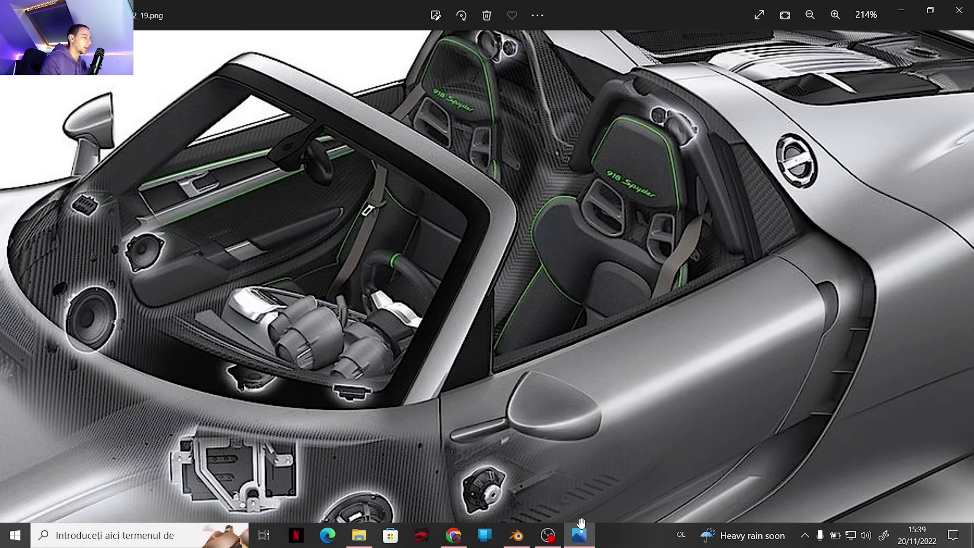
scroll(471, 209, "up", 6)
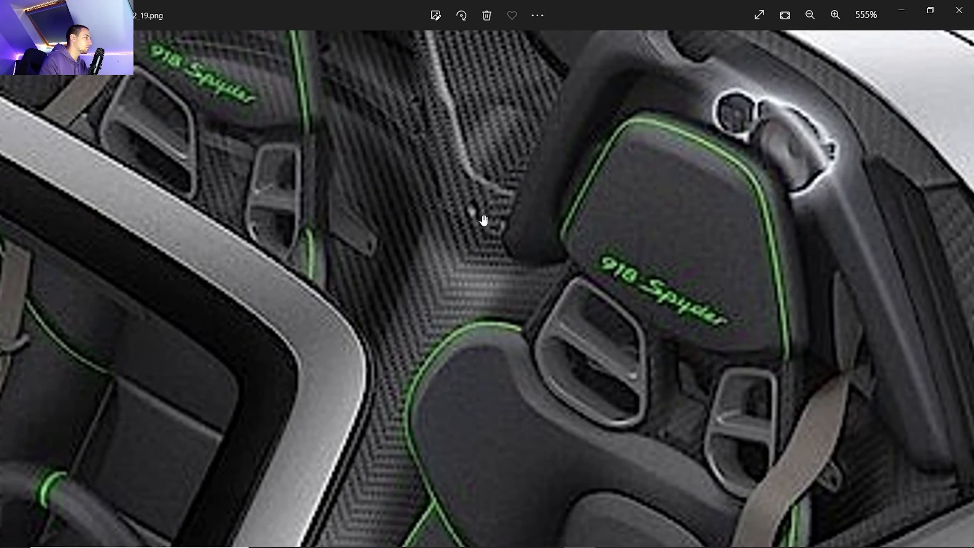
scroll(484, 220, "down", 3)
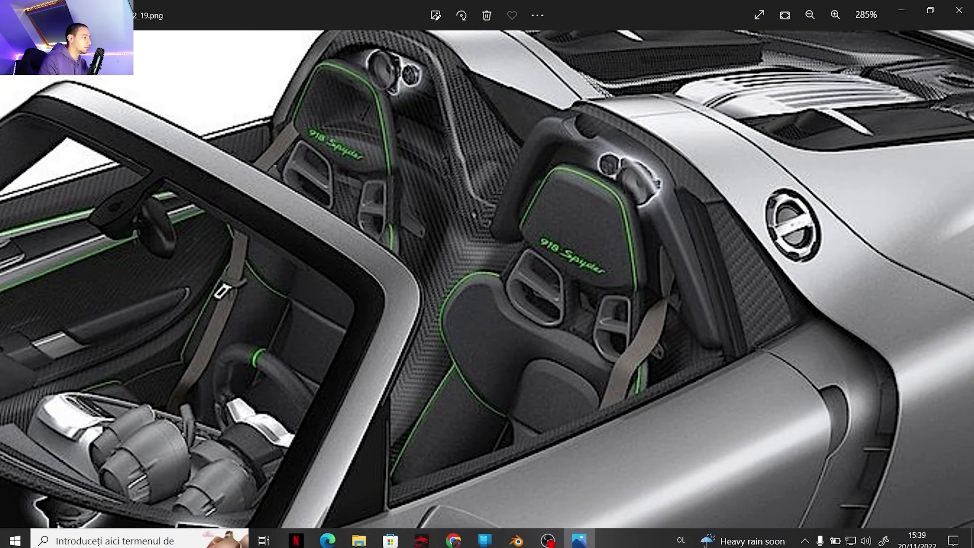
left_click(518, 537)
key("g")
key("x")
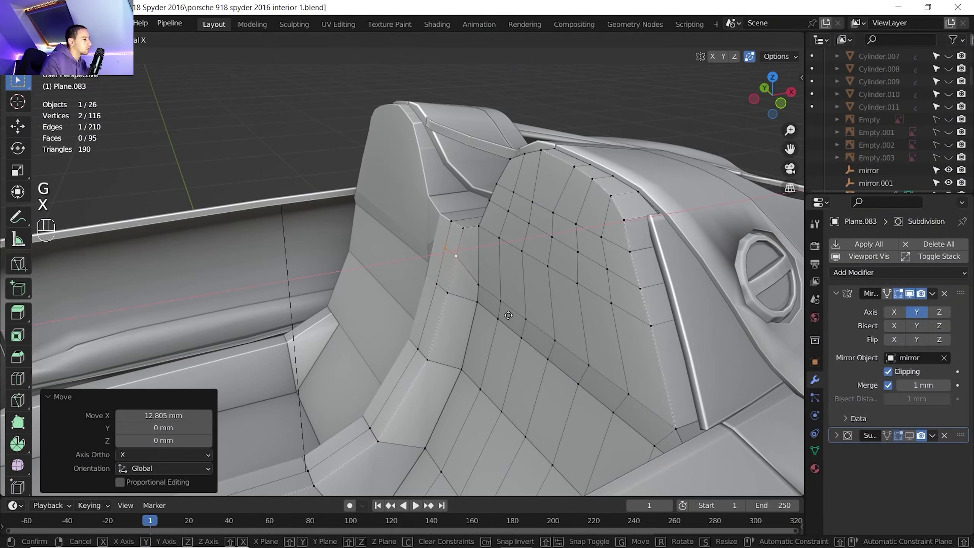
left_click(504, 309)
middle_click_drag(494, 301, 476, 311)
Step: Widen the centre tunnel by moving three vertices of its top side edge -25.537 mm along Y
left_click(529, 266)
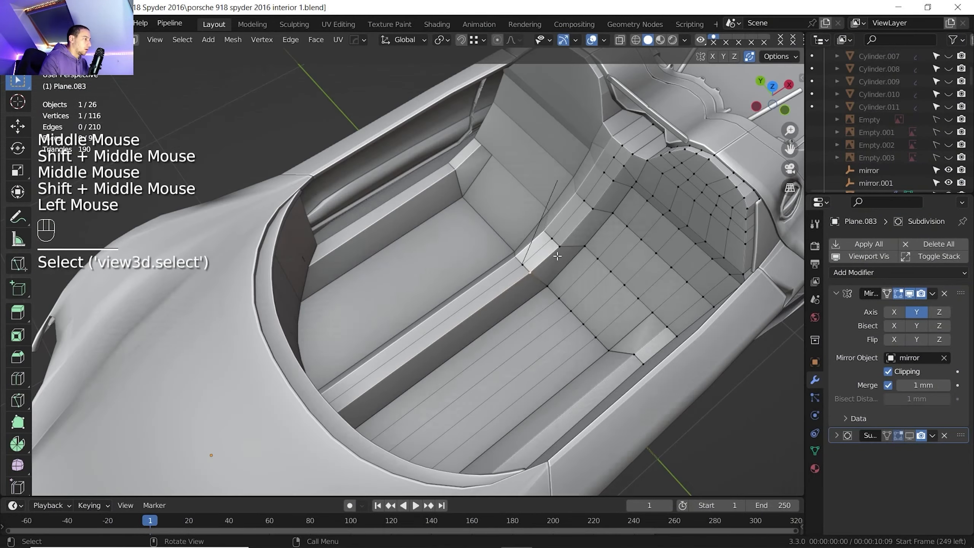
left_click(557, 255, "shift")
middle_click_drag(557, 255, 470, 280)
middle_click_drag(470, 280, 457, 323, "shift")
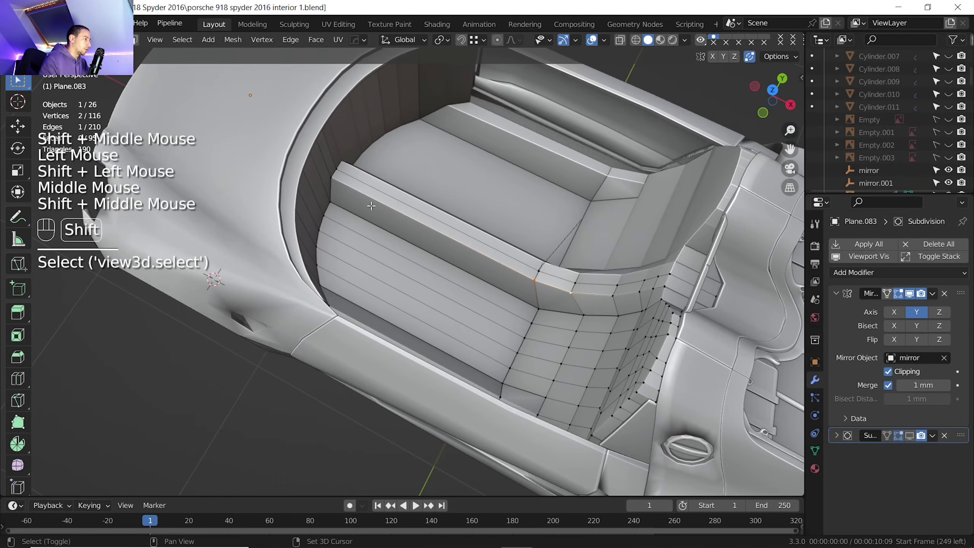
left_click(339, 186, "shift")
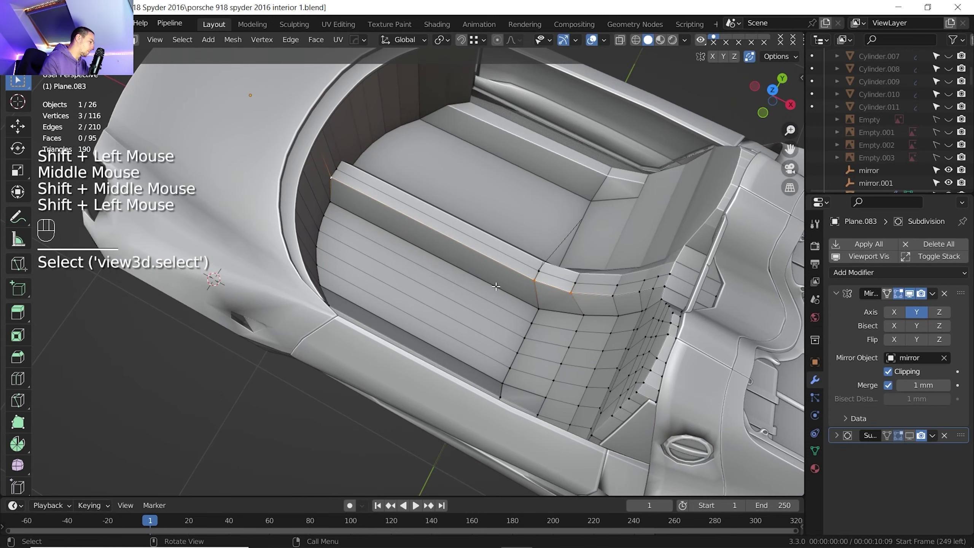
key("g")
key("y")
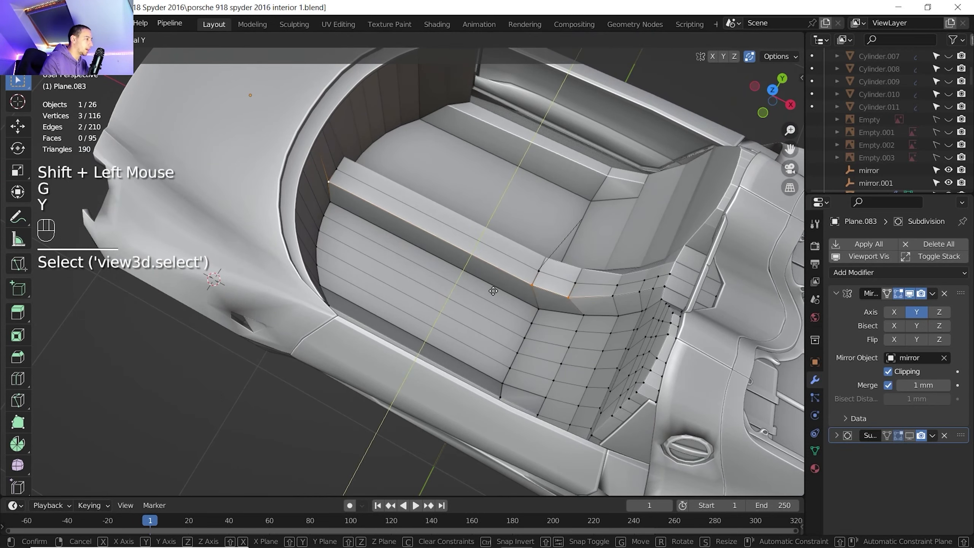
left_click(493, 291)
Step: Compare the rear panel and tunnel with the Empty.001 reference image in left orthographic view, showing the image only temporarily
scroll(493, 291, "down", 2)
middle_click_drag(493, 291, 368, 284)
scroll(368, 283, "down", 1)
middle_click_drag(368, 284, 404, 308)
scroll(434, 318, "up", 2)
scroll(404, 308, "up", 2)
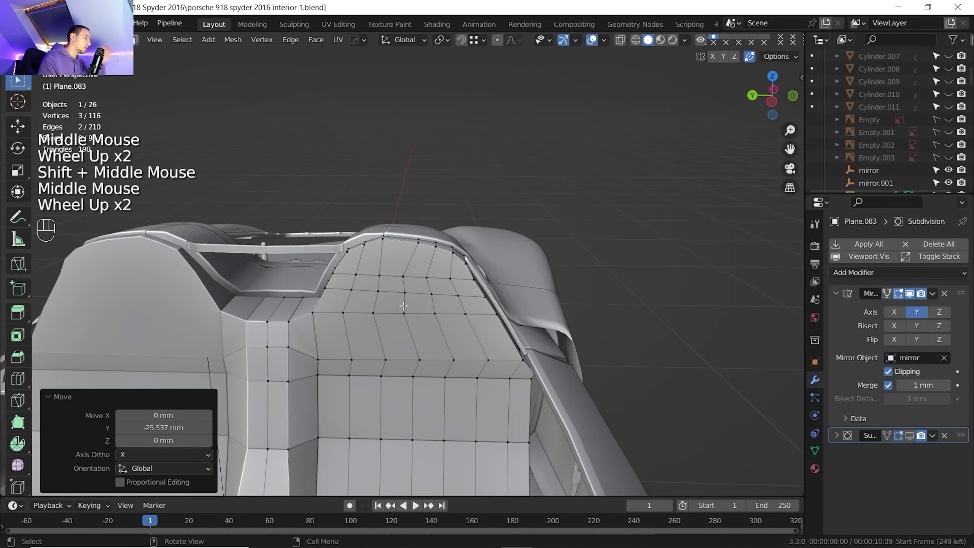
left_click(772, 102)
left_click(949, 132)
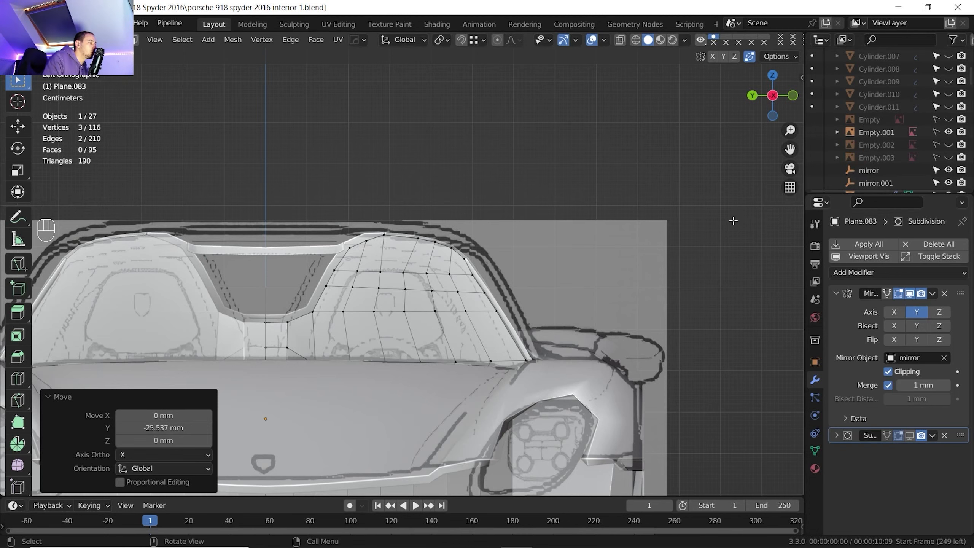
left_click(949, 132)
scroll(485, 280, "down", 2)
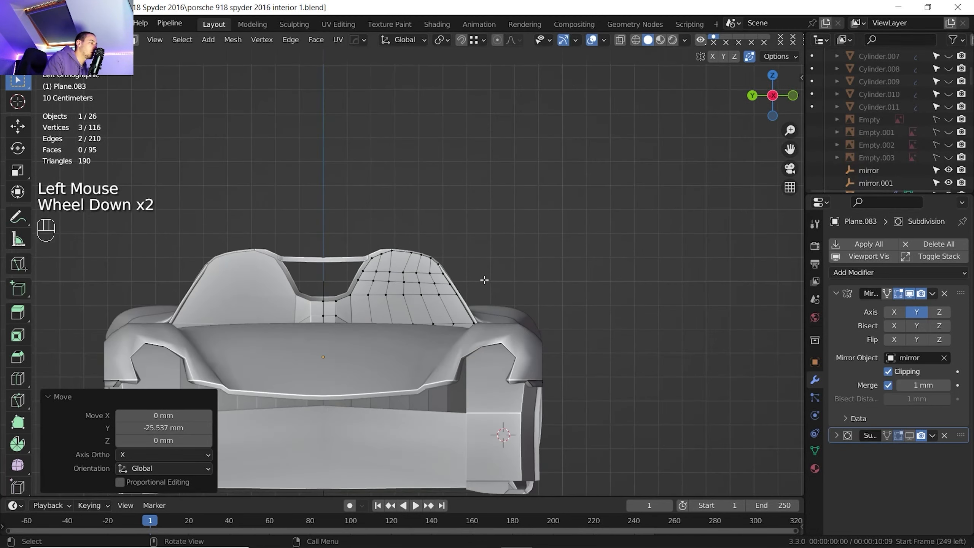
Step: Apply LoopTools Relax to the five vertical edge paths on the rear panel's upper section behind the seat
middle_click_drag(484, 281, 449, 304)
scroll(460, 295, "up", 4)
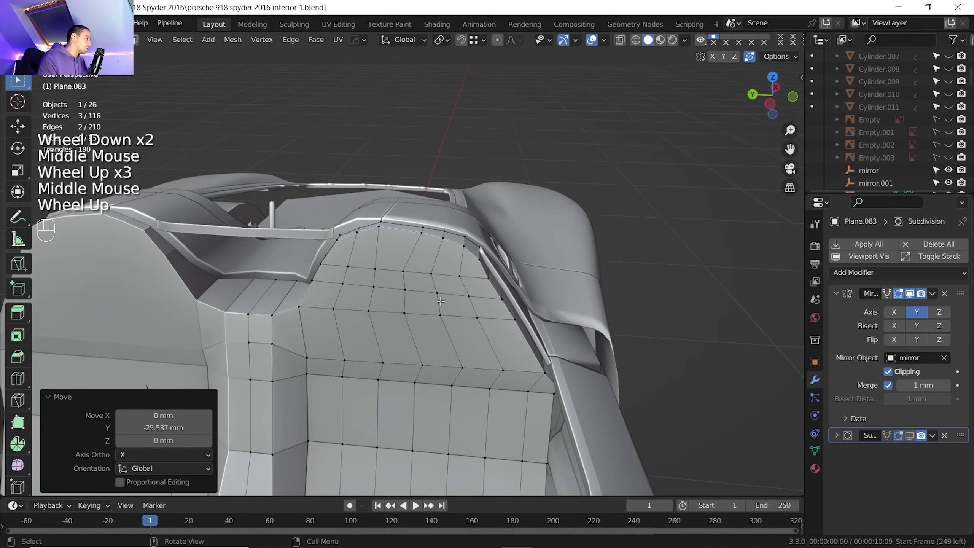
key("2")
left_click(355, 252)
left_click(350, 336, "ctrl")
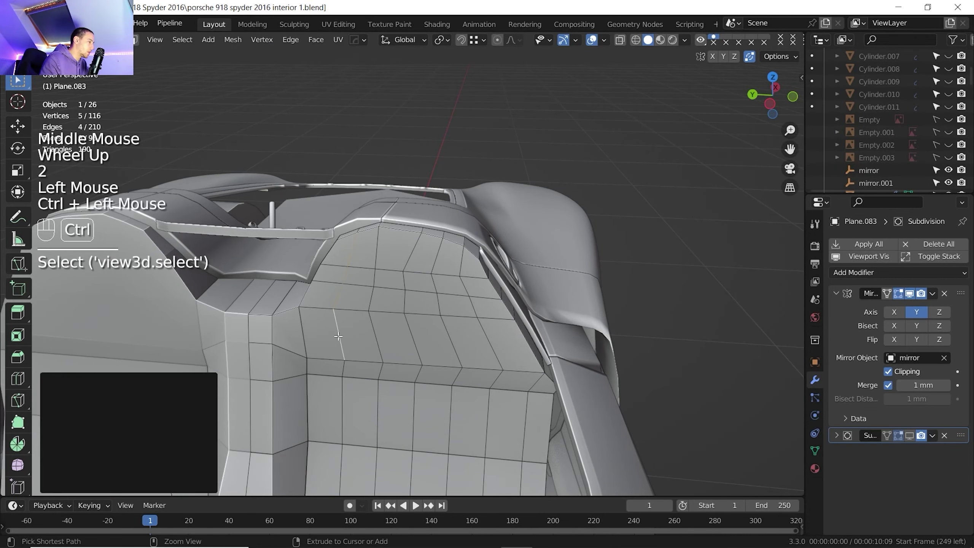
left_click(380, 255, "shift")
left_click(369, 338, "ctrl")
left_click(412, 252, "shift")
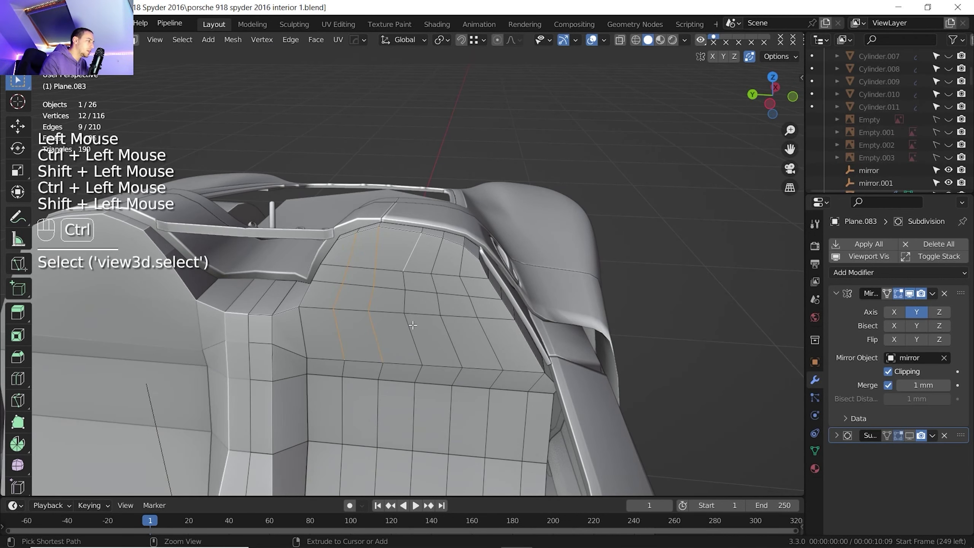
left_click(410, 334, "ctrl")
left_click(433, 279, "shift")
left_click(451, 342, "ctrl")
left_click(462, 261, "shift")
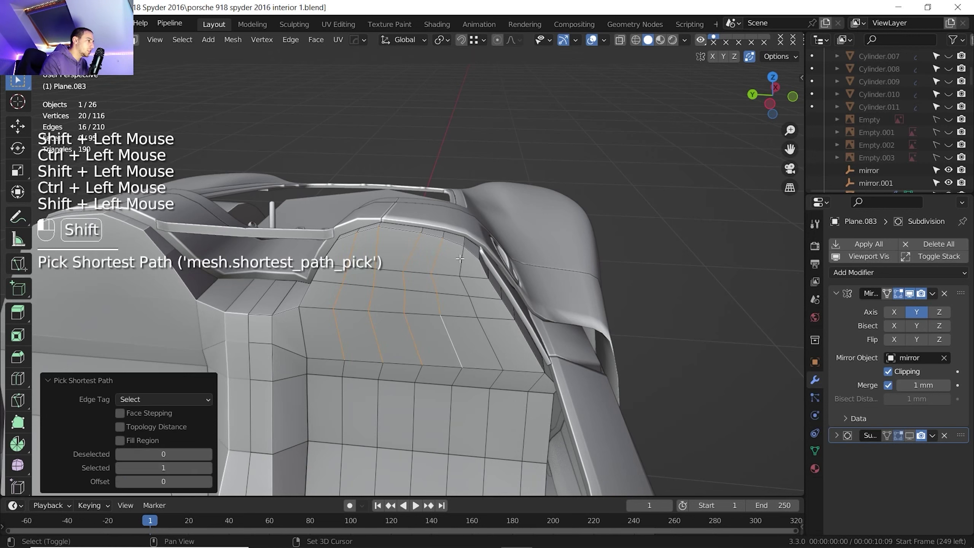
left_click(487, 337, "ctrl")
right_click(479, 316)
mouse_move(440, 85)
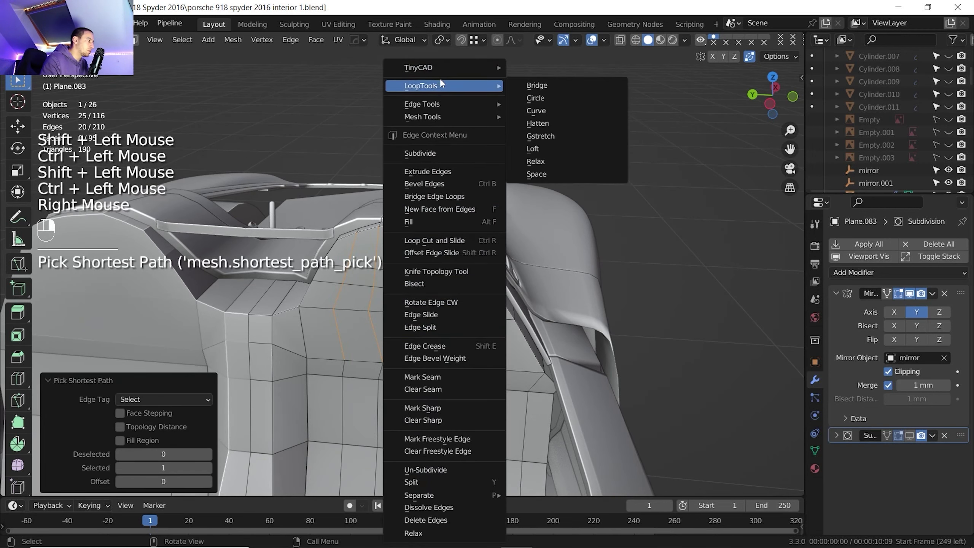
left_click(555, 163)
Step: Apply LoopTools Space to the three horizontal edge paths across the rear panel's upper section
left_click(333, 266)
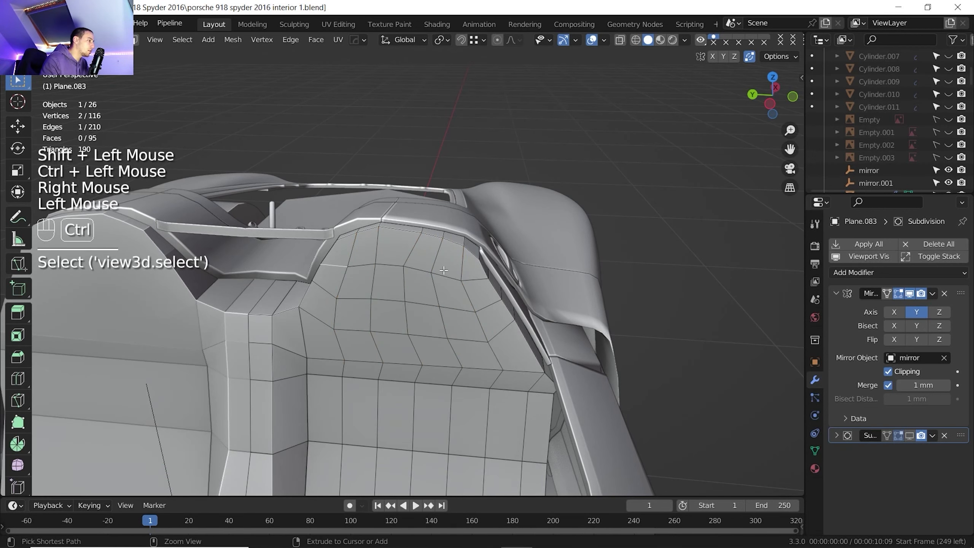
left_click(475, 280, "ctrl")
left_click(324, 293, "shift")
left_click(498, 304, "ctrl")
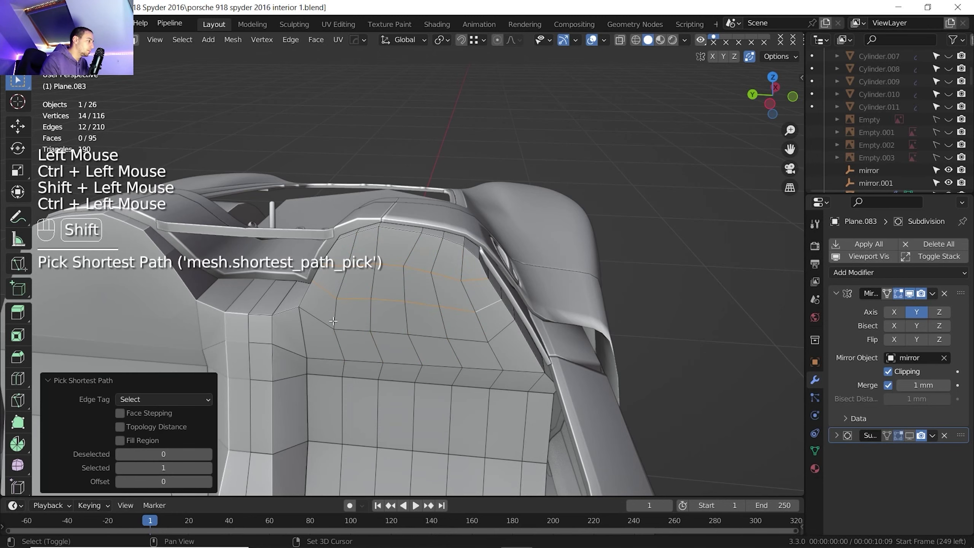
left_click(321, 321, "shift")
left_click(497, 334, "ctrl")
right_click(491, 330)
mouse_move(482, 86)
left_click(578, 174)
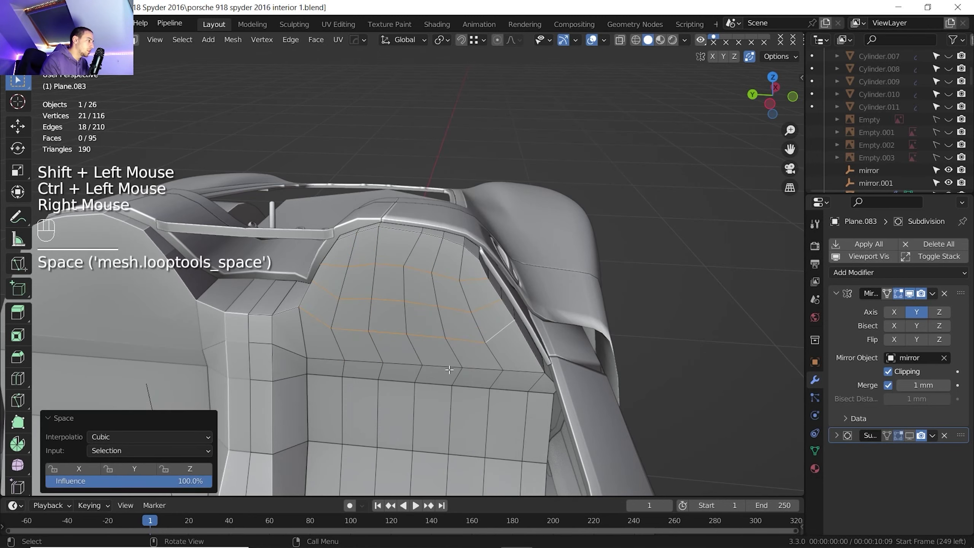
Step: Switch to the 918 Spyder reference photo and examine the panel and roll hoops behind the seats, returning to the model
left_click(577, 539)
scroll(357, 128, "up", 3)
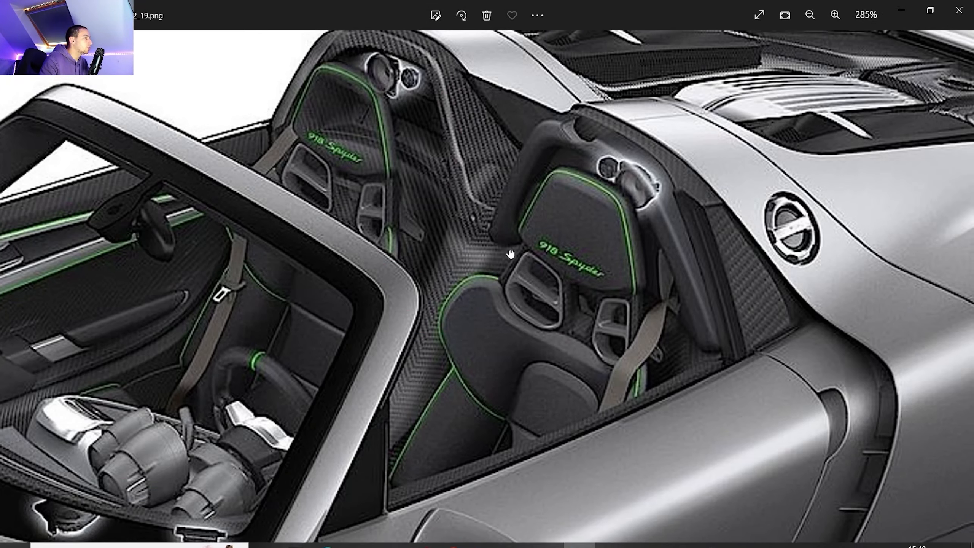
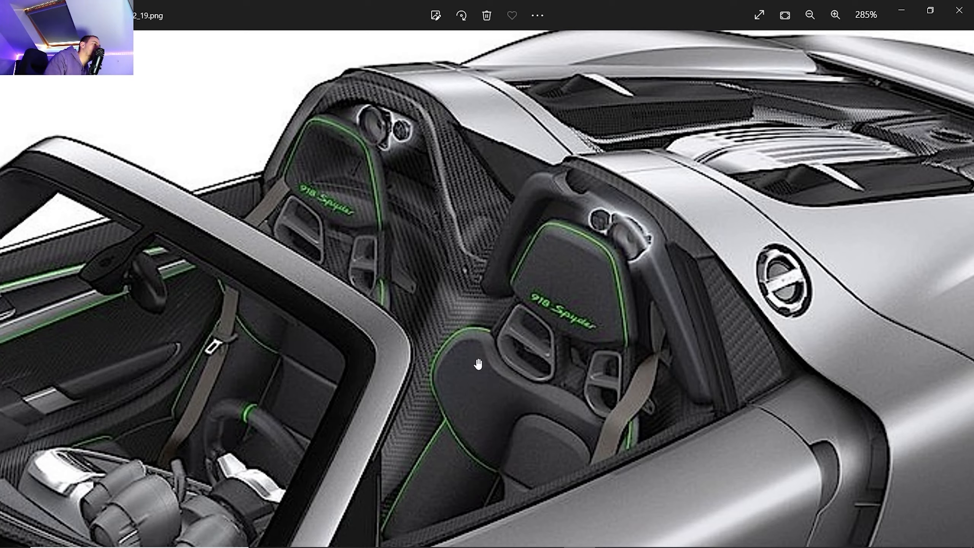
left_click(532, 541)
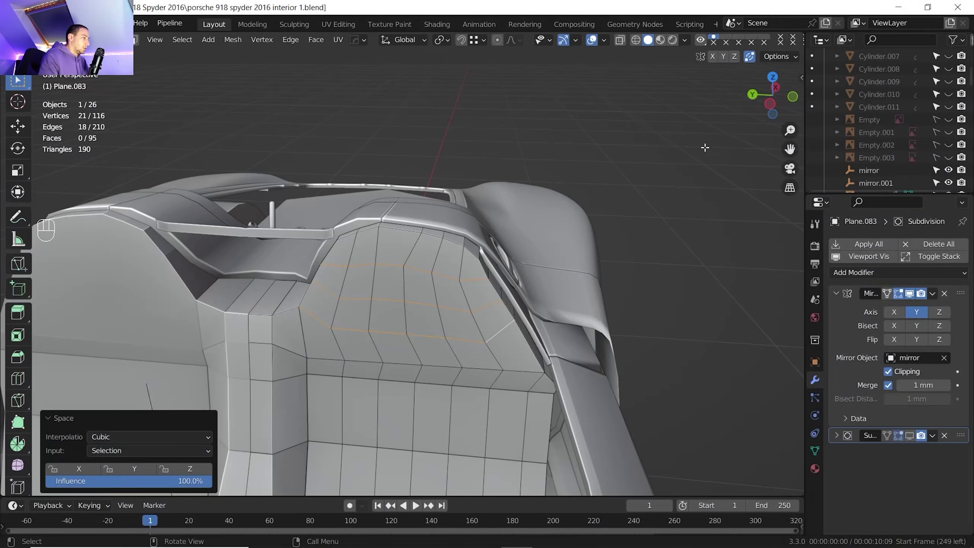
Step: Slide the four-edge upper horizontal path on the rear panel towards its arched top by a factor of -0.313
scroll(453, 325, "up", 2)
middle_click_drag(453, 325, 424, 271, "shift")
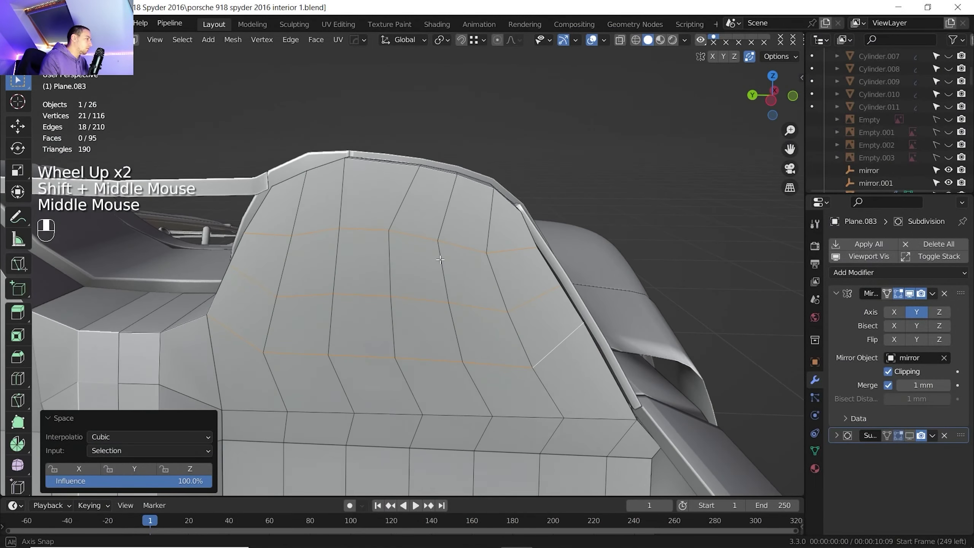
scroll(424, 271, "down", 2)
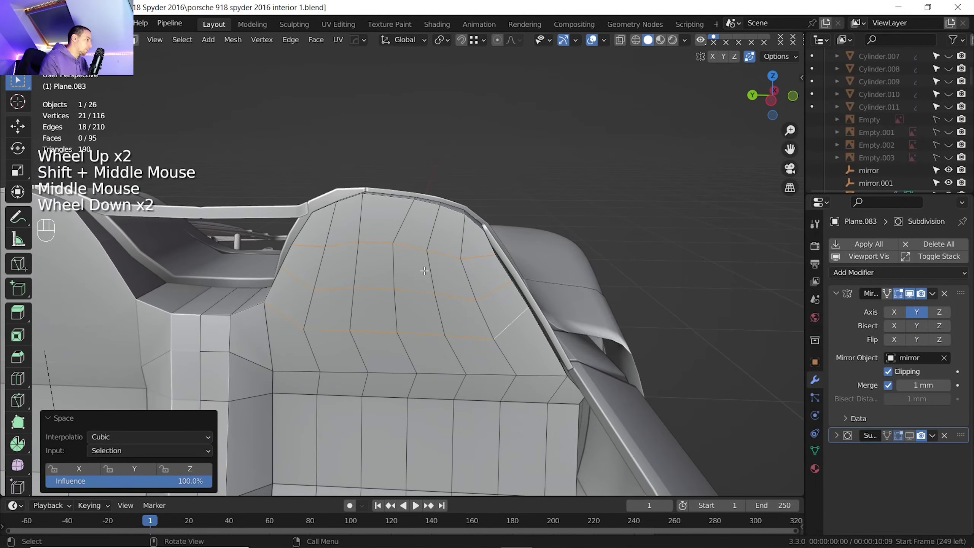
left_click(339, 245)
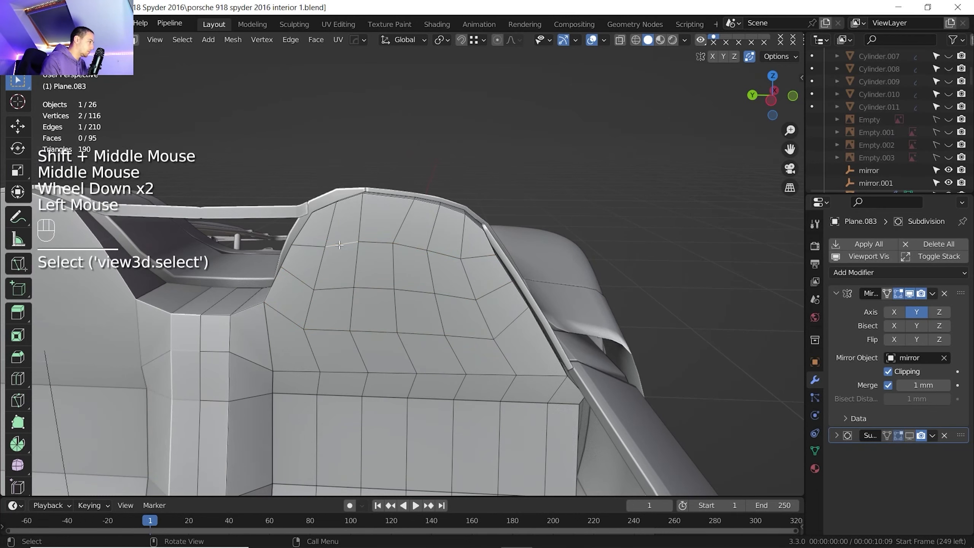
left_click(453, 255, "ctrl")
key("g")
key("g")
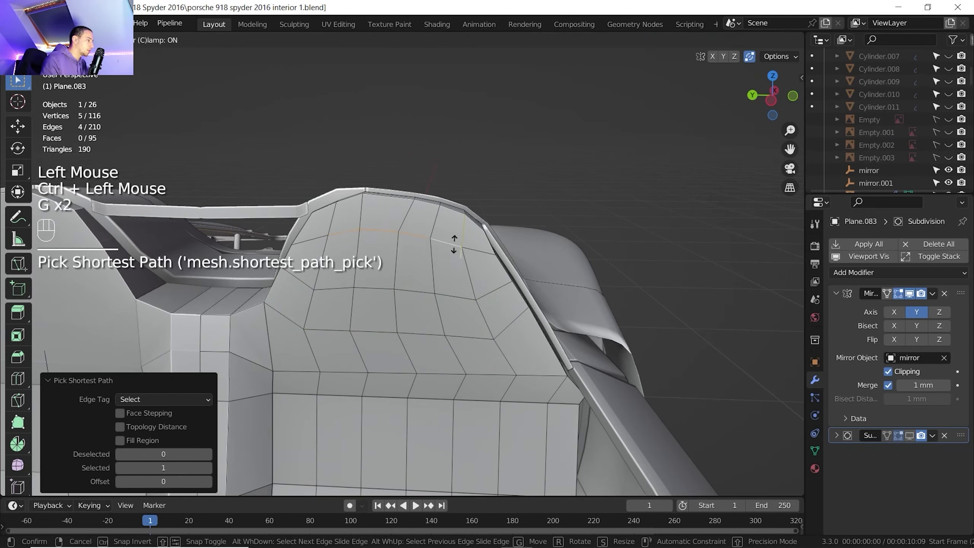
left_click(455, 243)
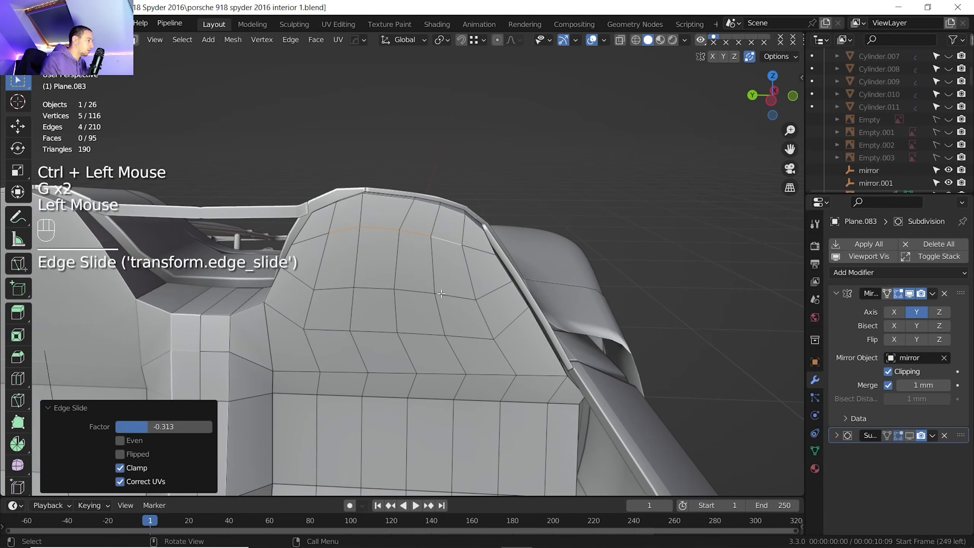
Step: Slide the outer column's two vertical edges towards the panel's outer border, and the lower edge a further -0.103
left_click(469, 280)
left_click(491, 317, "shift")
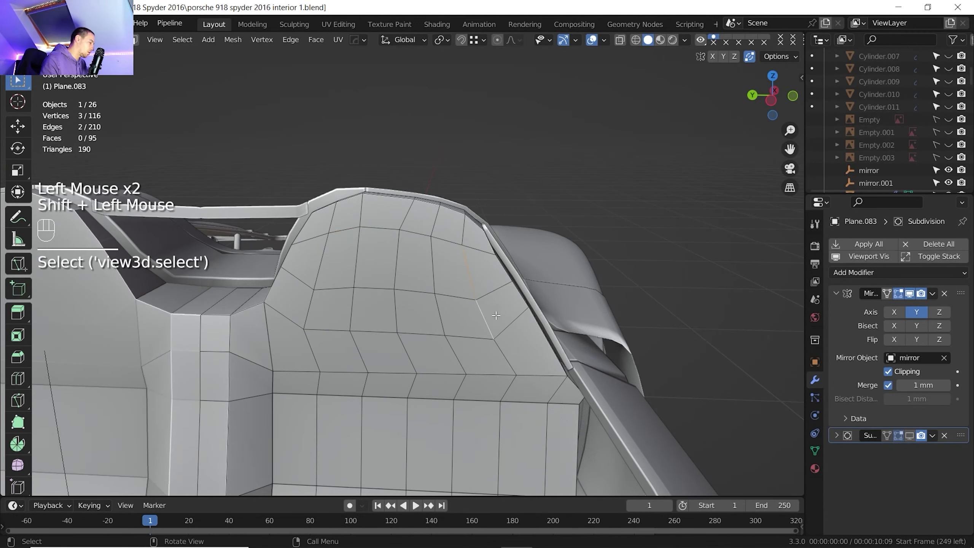
key("g")
key("g")
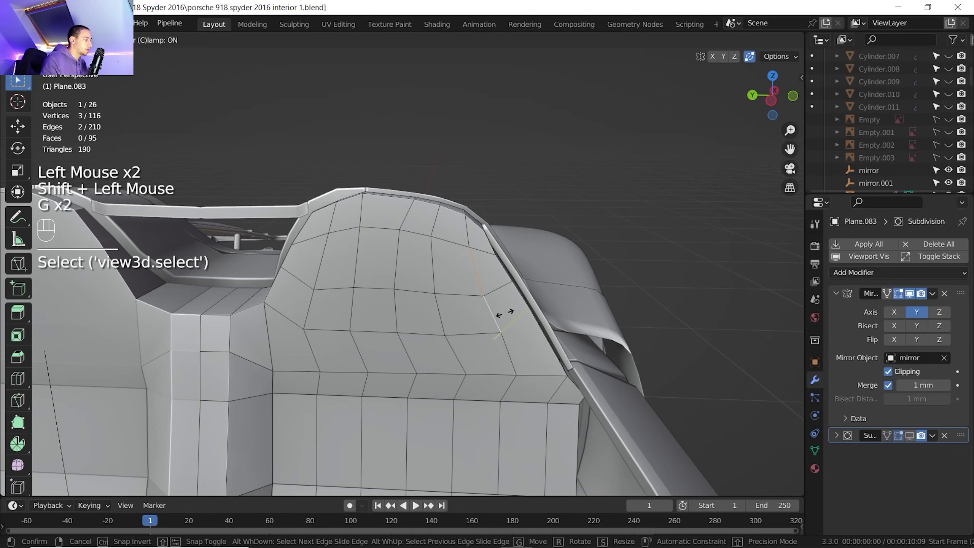
left_click(499, 312)
left_click(496, 311)
key("g")
key("g")
left_click(492, 318)
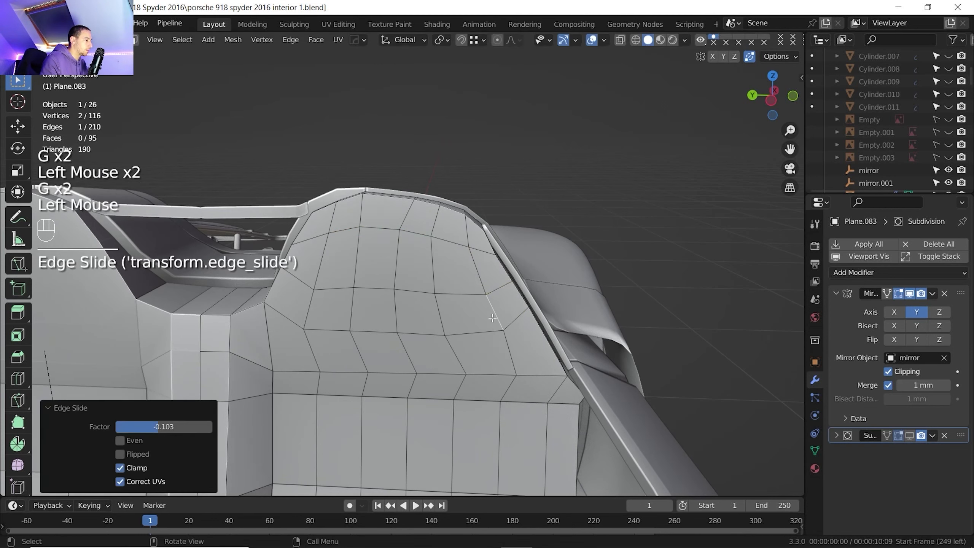
Step: Slide the two middle vertical edges of the panel's innermost column towards the centre tunnel side
left_click(322, 261)
left_click(310, 309, "shift")
key("g")
key("g")
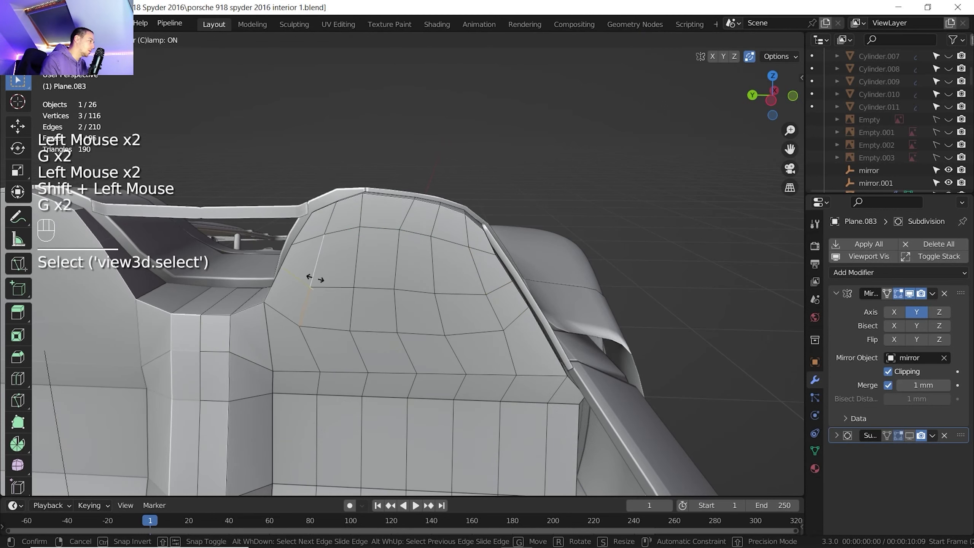
left_click(315, 320)
Step: Slide the four-edge lower horizontal path of the rear panel's upper section downwards by a factor of 0.290
left_click(322, 327)
left_click(473, 332, "ctrl")
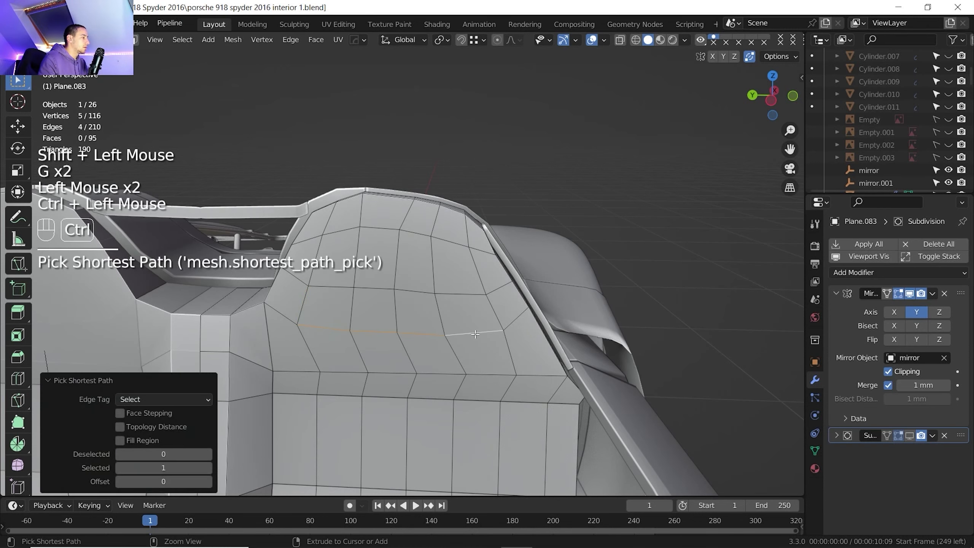
key("g")
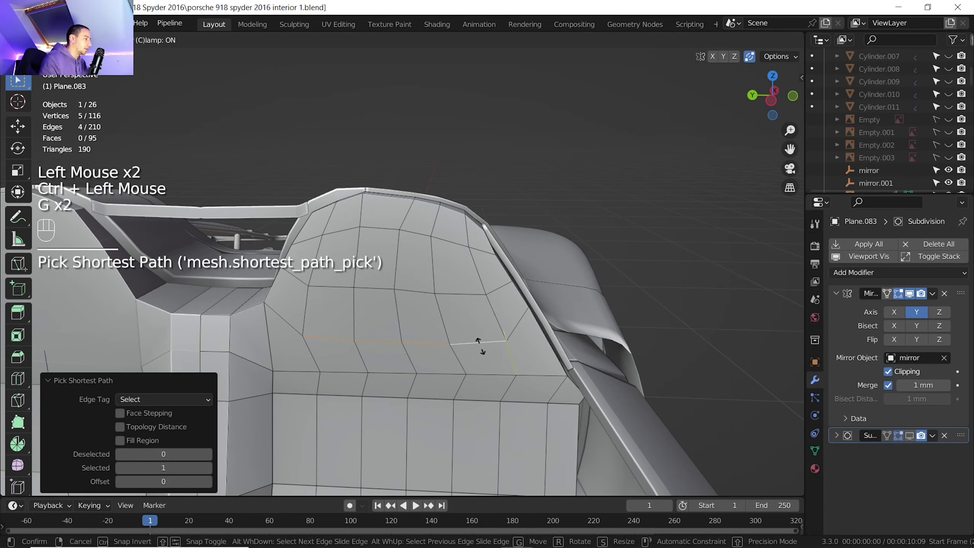
left_click(481, 347)
Step: Apply LoopTools Relax to the five vertices along the rear panel's upper horizontal path
scroll(479, 345, "down", 3)
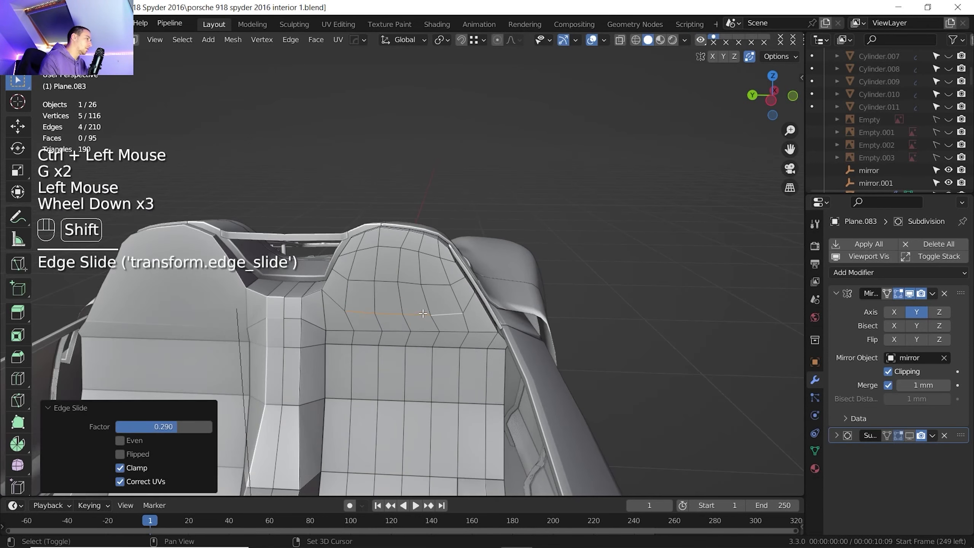
middle_click_drag(480, 346, 441, 341, "shift")
middle_click_drag(441, 341, 415, 314)
scroll(415, 336, "up", 3)
middle_click_drag(414, 315, 413, 294)
key("1")
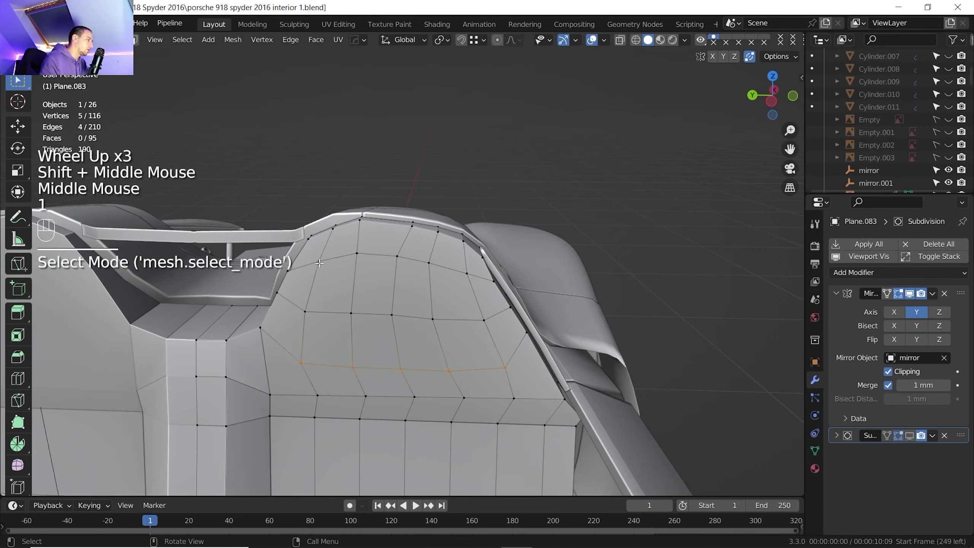
left_click(338, 264)
left_click(465, 274, "ctrl")
right_click(465, 274)
mouse_move(468, 178)
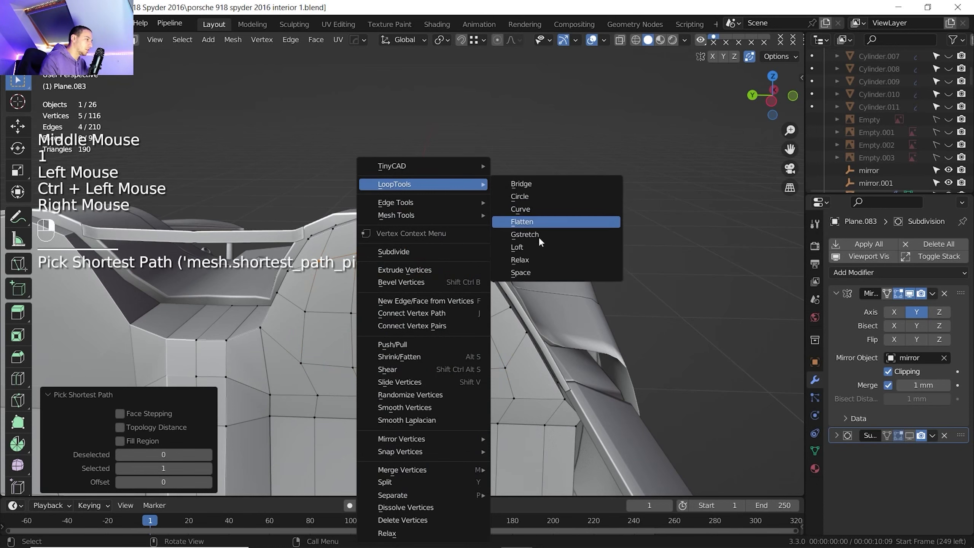
left_click(539, 259)
Step: Extrude the eight central faces of the rear panel's upper section -100.43 mm along their normal to form a recess
scroll(519, 272, "down", 1)
middle_click_drag(520, 273, 479, 292)
scroll(480, 291, "up", 1)
scroll(480, 291, "down", 1)
middle_click_drag(479, 291, 411, 331)
scroll(441, 307, "down", 2)
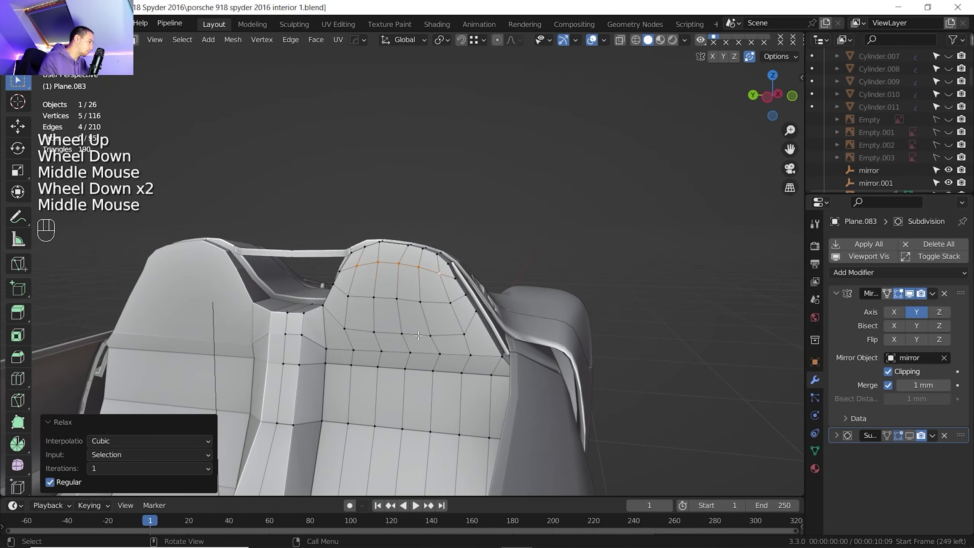
key("3")
left_click(441, 289)
left_click(337, 280, "ctrl")
left_click(333, 330, "shift")
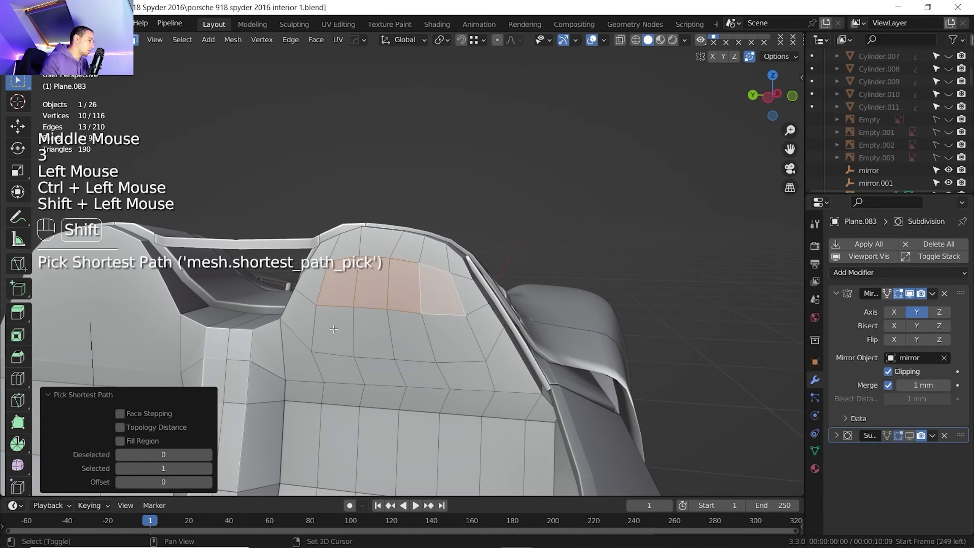
left_click(424, 337, "ctrl")
middle_click_drag(425, 337, 419, 333)
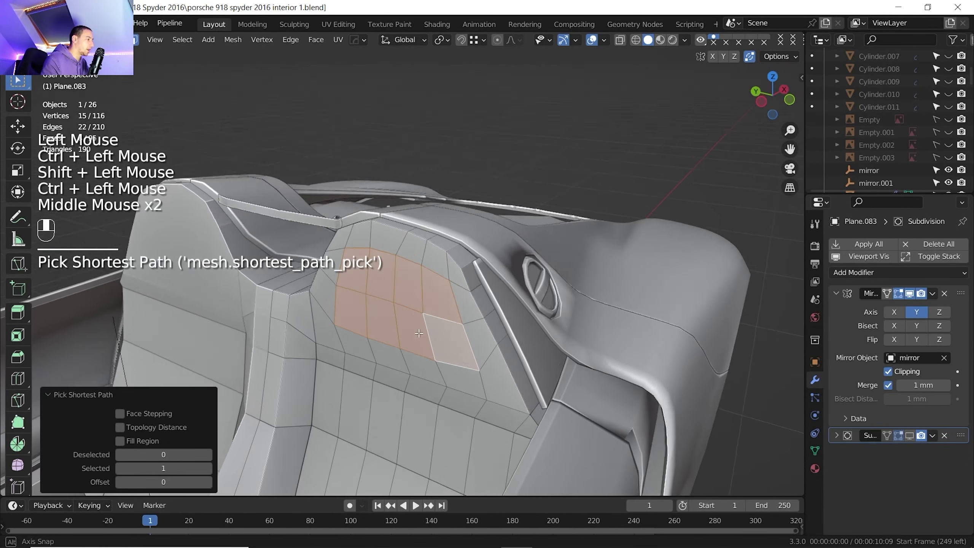
key("e")
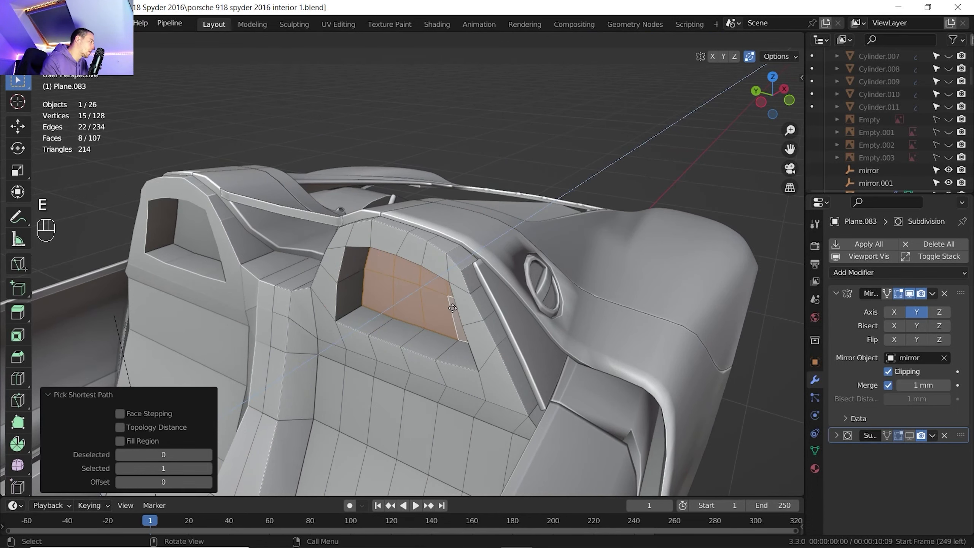
left_click(444, 311)
Step: Compare the new recess behind the seat with the roll hoop in the reference photo
middle_click_drag(444, 311, 404, 290, "shift")
mouse_move(531, 547)
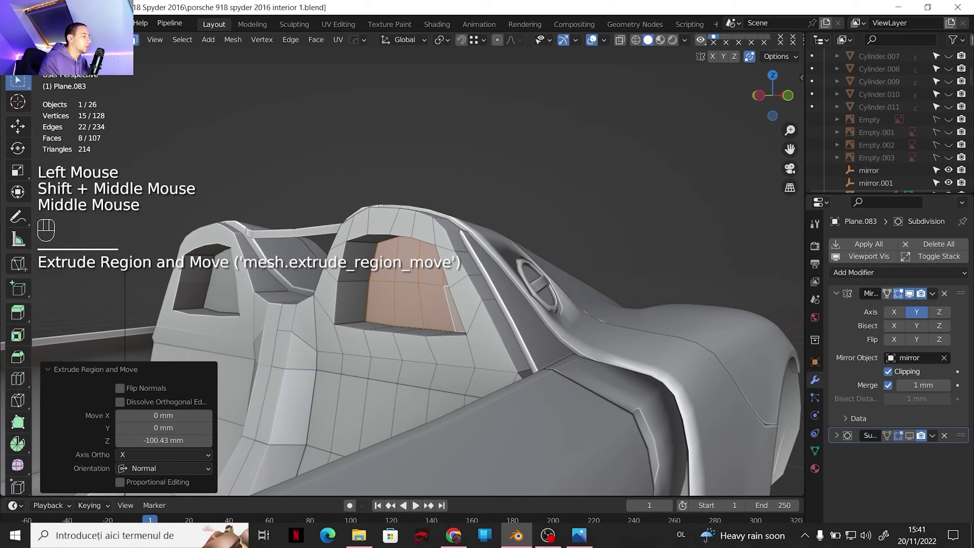
left_click(571, 540)
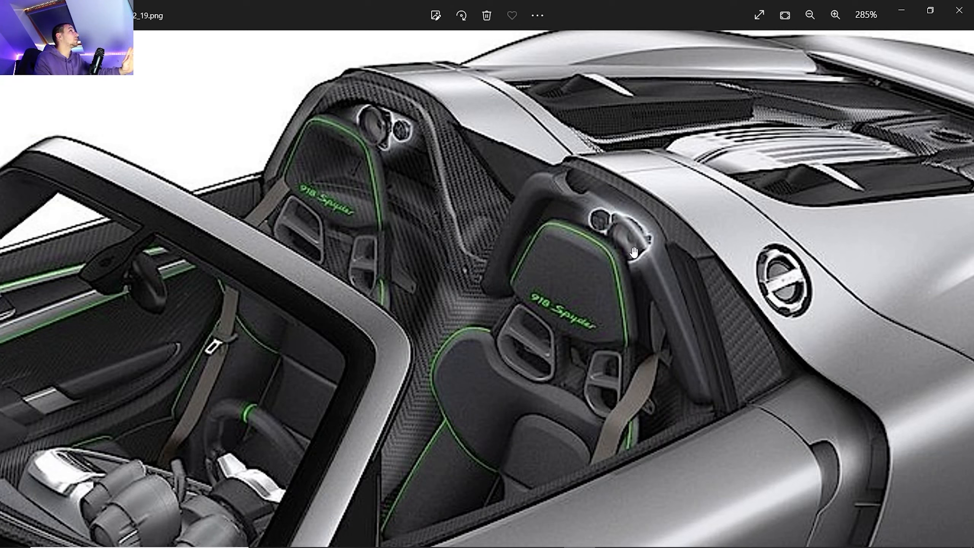
left_click(514, 537)
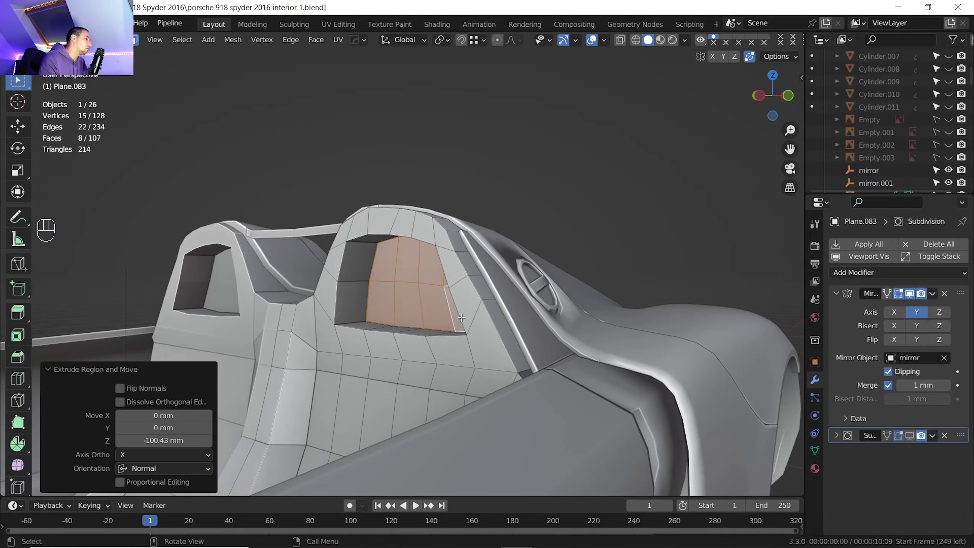
Step: Duplicate the twelve arch faces around the recess in place and separate the copy into its own object
scroll(461, 317, "down", 2)
middle_click_drag(461, 317, 501, 317, "shift")
scroll(460, 319, "up", 2)
left_click(302, 333)
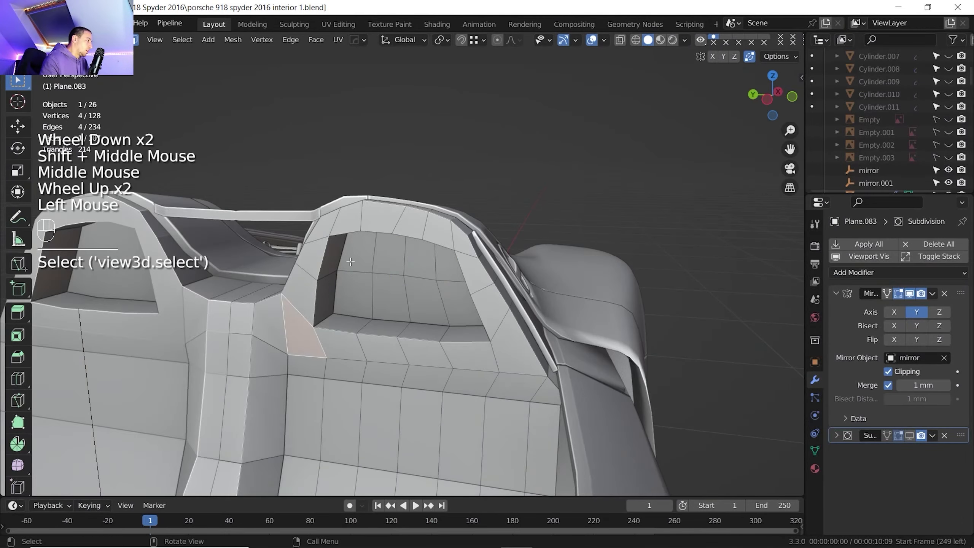
left_click(333, 224, "ctrl")
left_click(486, 326, "ctrl")
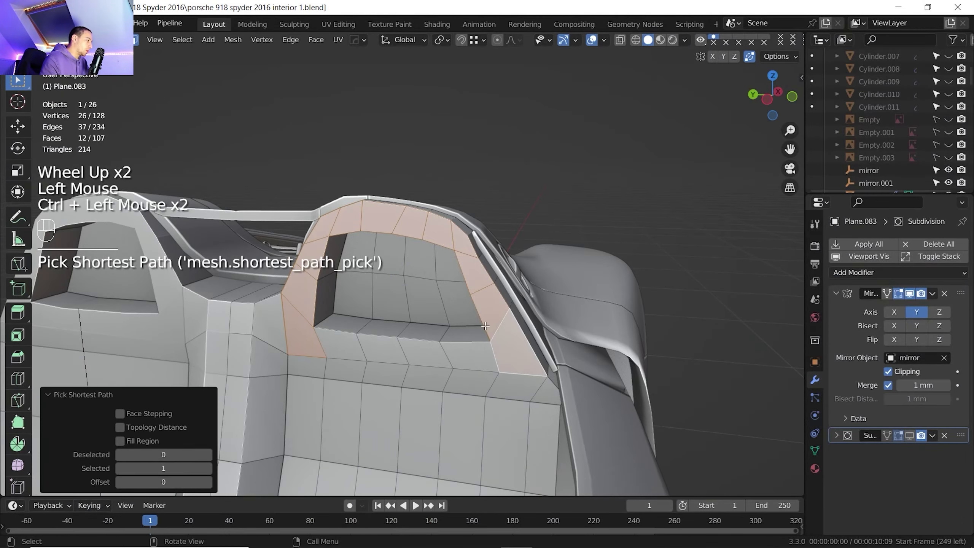
key("shift+d")
right_click(457, 299)
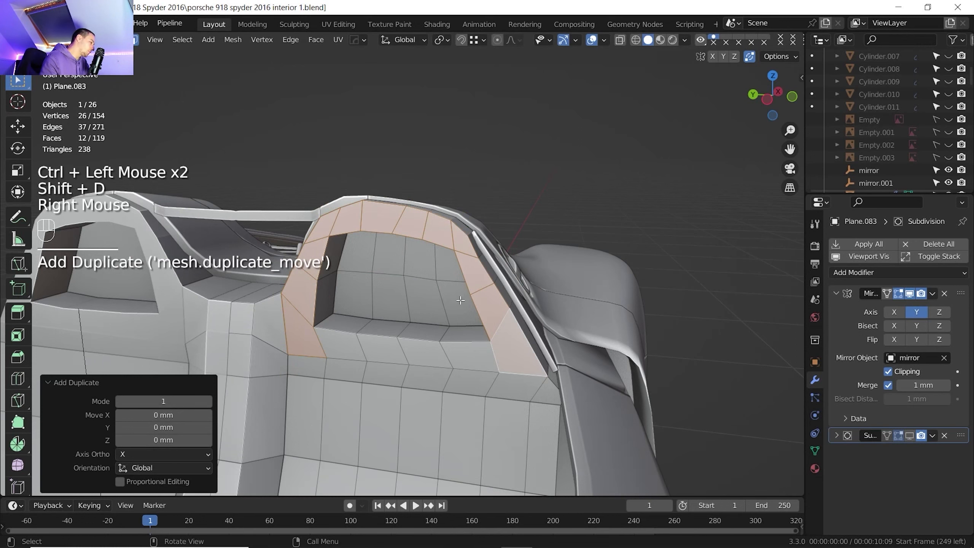
key("p")
key("Tab")
Step: Switch mesh editing from the rear panel to the separated arch object
left_click(499, 308)
key("Tab")
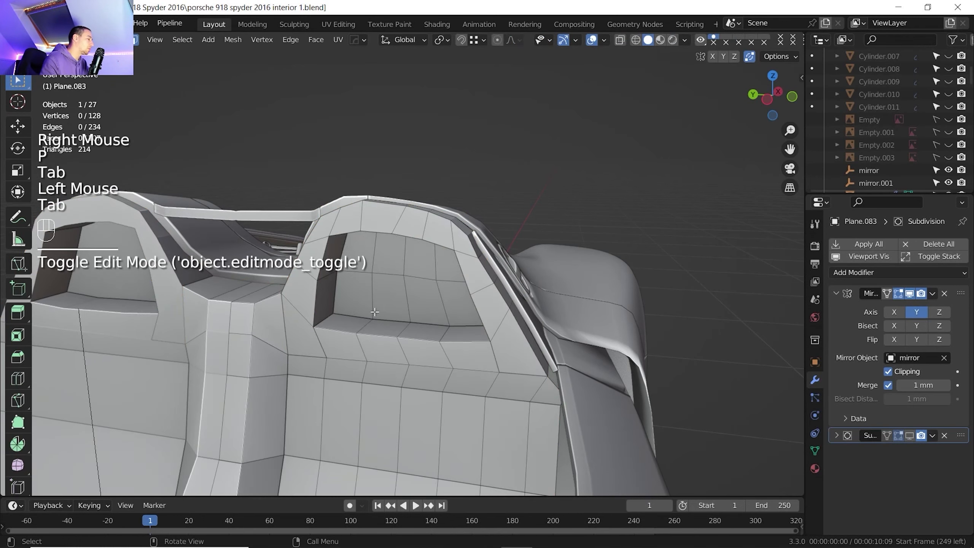
key("Tab")
left_click(485, 300)
left_click(487, 301)
key("Tab")
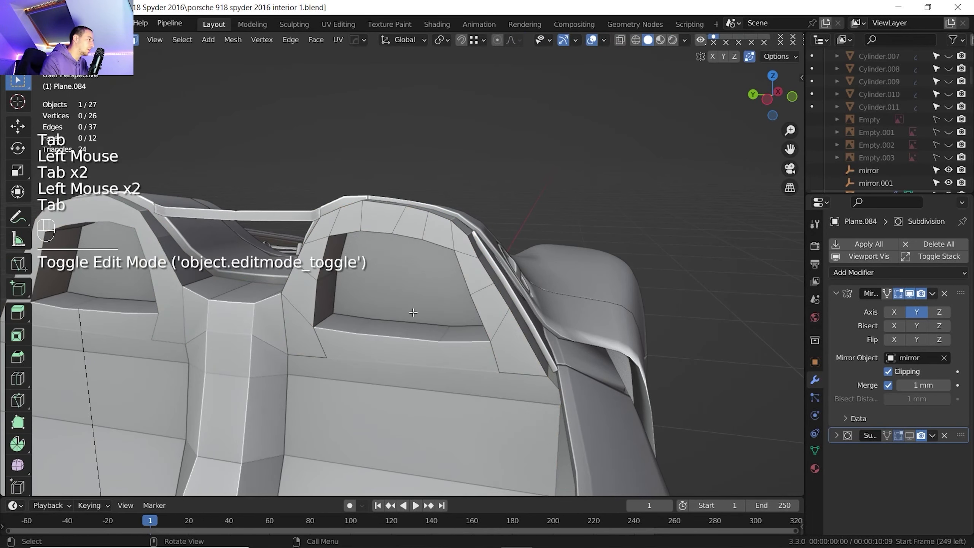
middle_click_drag(413, 312, 383, 329, "shift")
middle_click_drag(383, 330, 353, 350)
key("Tab")
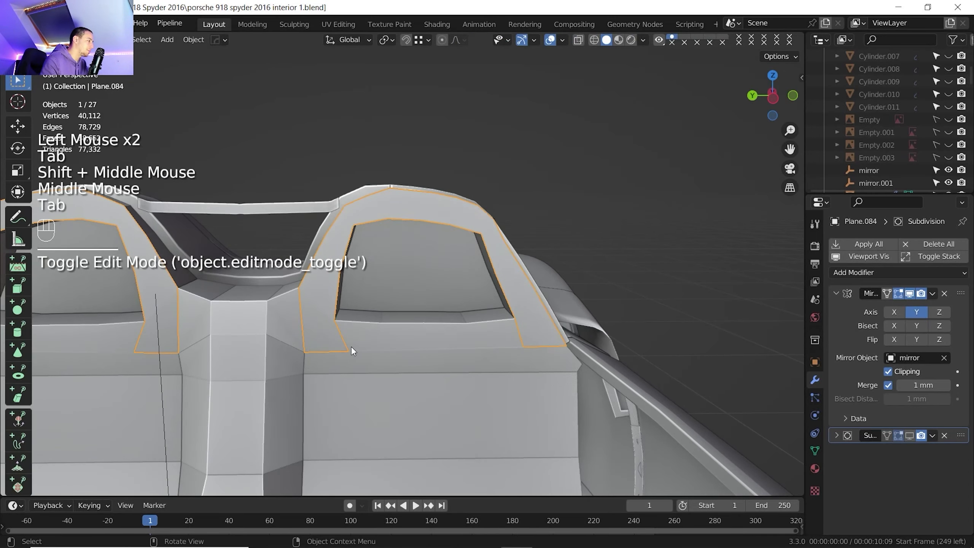
key("Tab")
Step: Narrow both arch feet by sliding the inner foot's corner vertex towards the tunnel and the outer foot's outwards by 0.571
key("1")
left_click(351, 351)
key("g")
key("g")
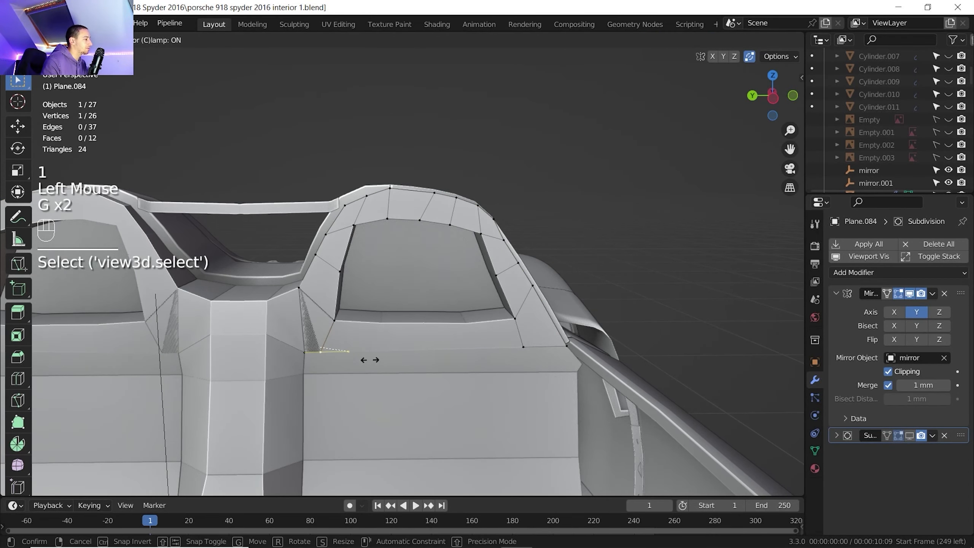
left_click(371, 359)
left_click(524, 346)
key("g")
key("g")
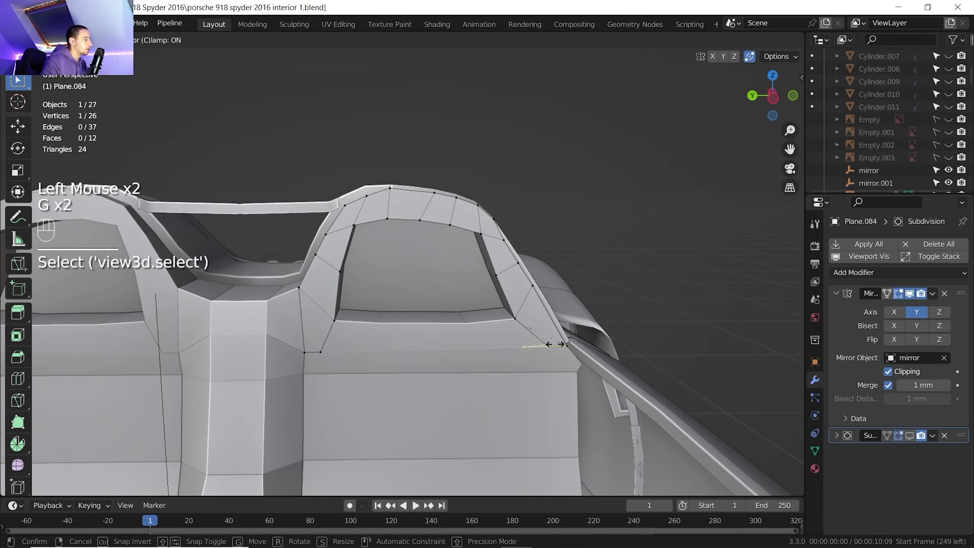
left_click(550, 345)
Step: Select all twelve faces of the arch object and extrude them about 41 mm forward along the negative X axis
scroll(551, 345, "down", 2)
middle_click_drag(551, 345, 410, 313)
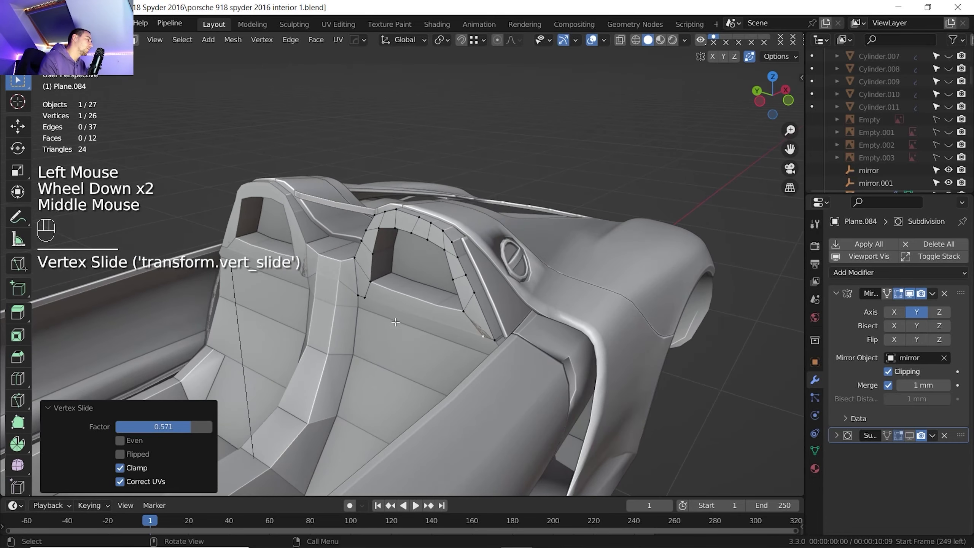
scroll(411, 313, "up", 1)
key("3")
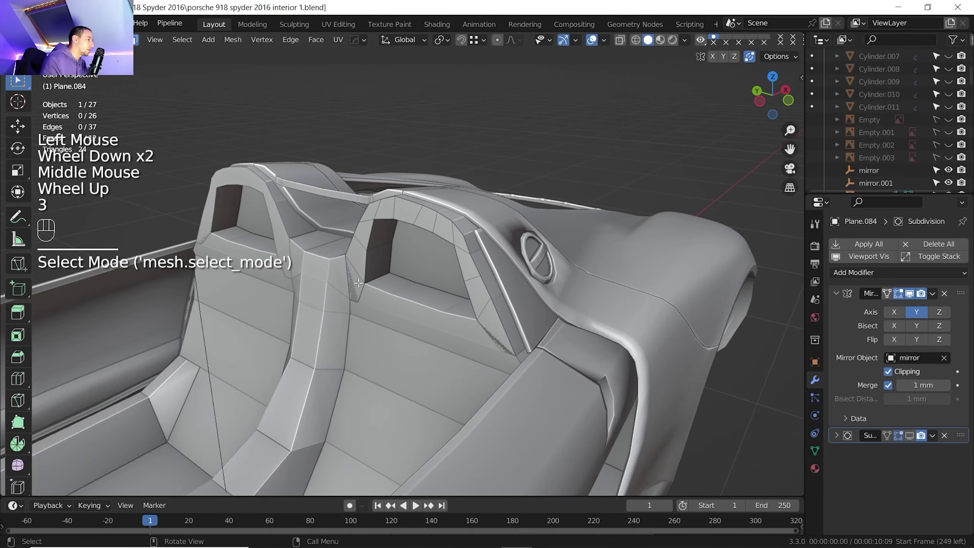
left_click(355, 281)
left_click(479, 310, "ctrl")
middle_click_drag(478, 309, 724, 187)
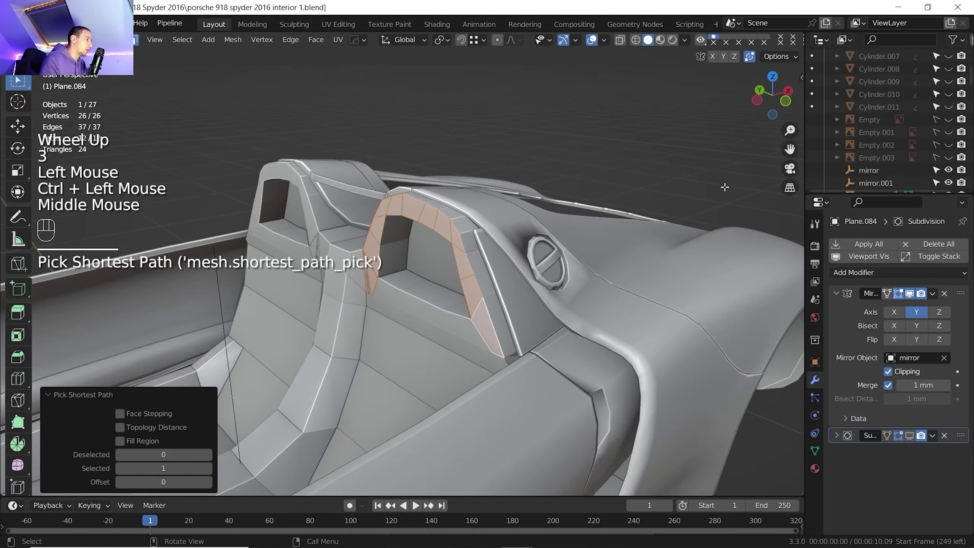
left_click(780, 103)
scroll(572, 229, "up", 1)
key("e")
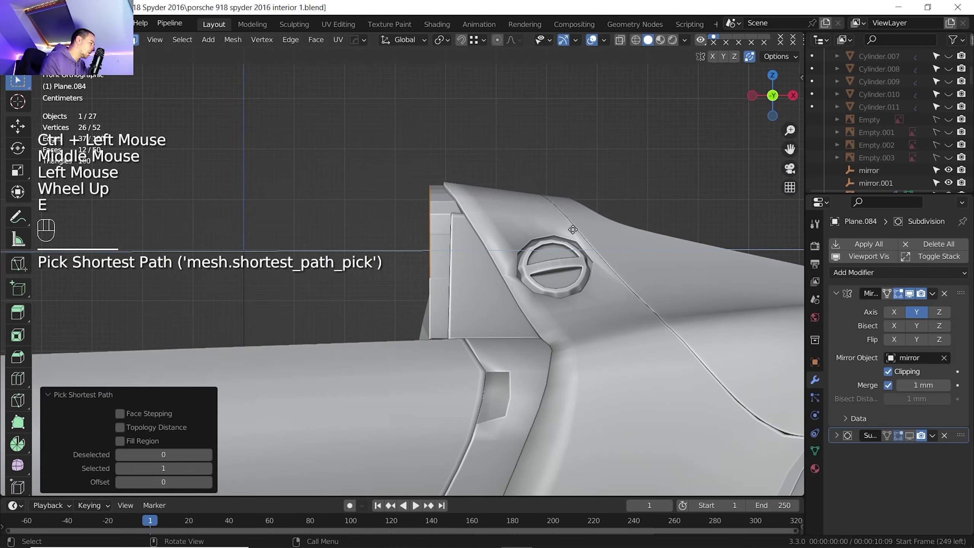
key("x")
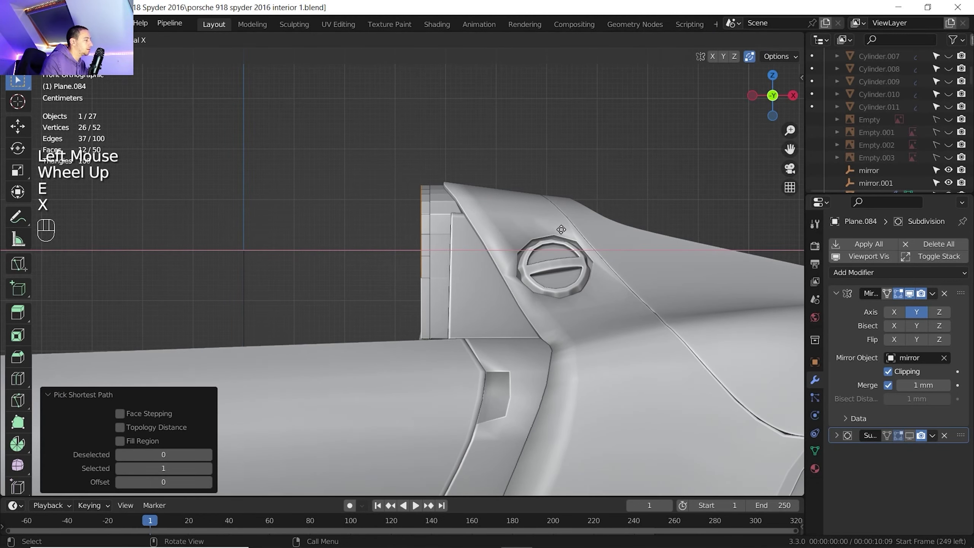
left_click(552, 230)
Step: Tilt the arch's extruded front face -6° about the Y axis and shift it about 9 mm along X
key("r")
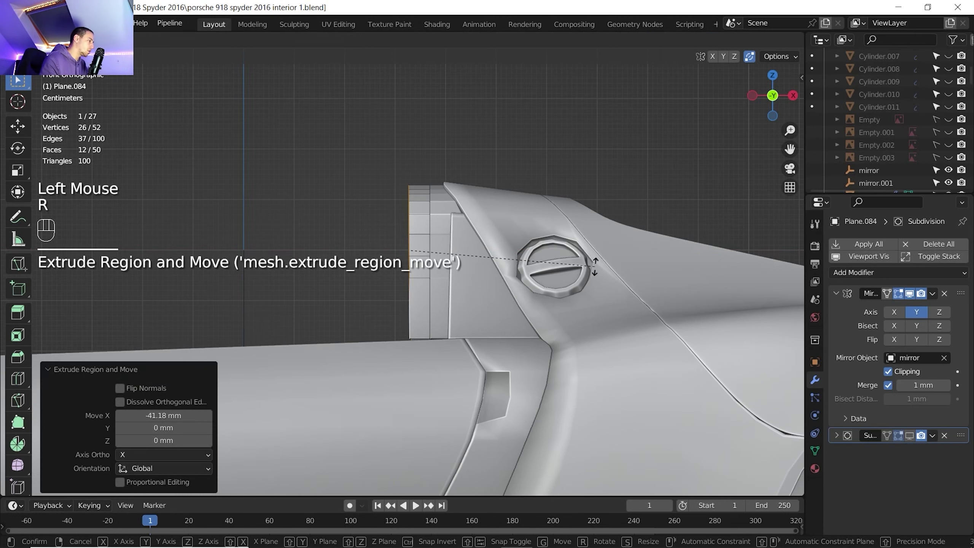
key("x")
key("y")
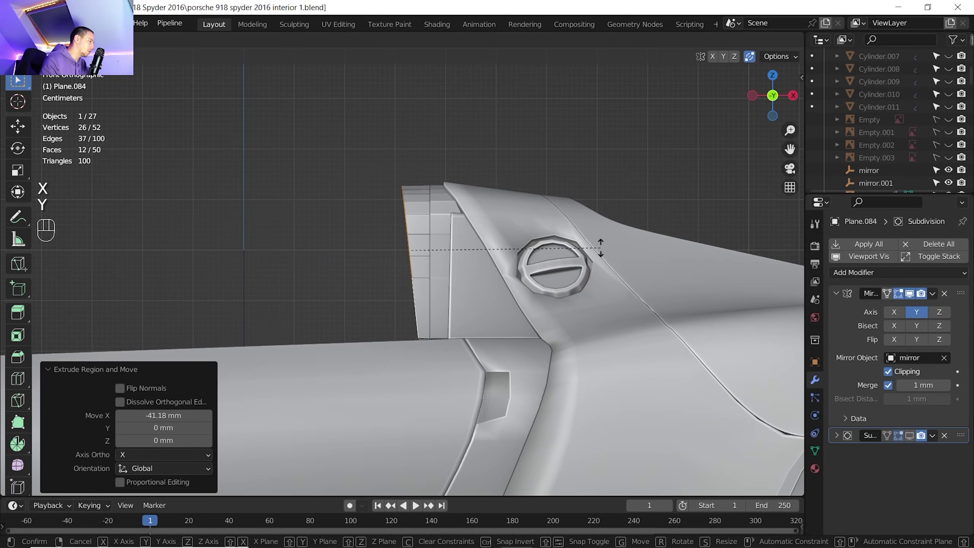
left_click(600, 248)
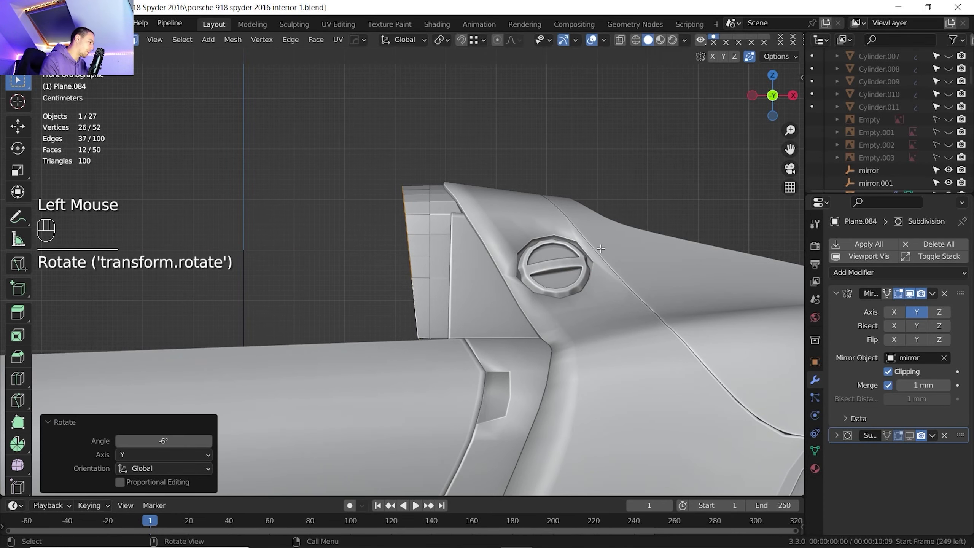
key("g")
key("x")
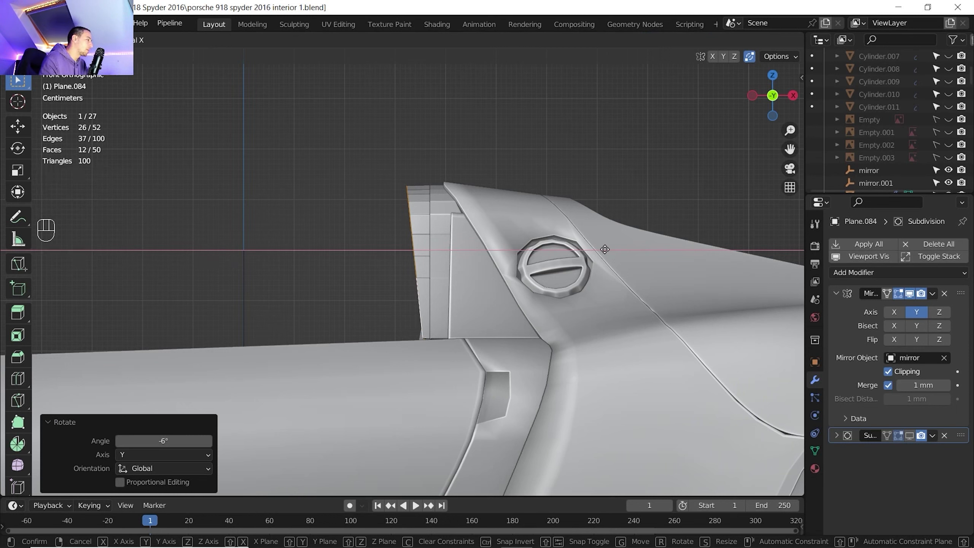
left_click(605, 249)
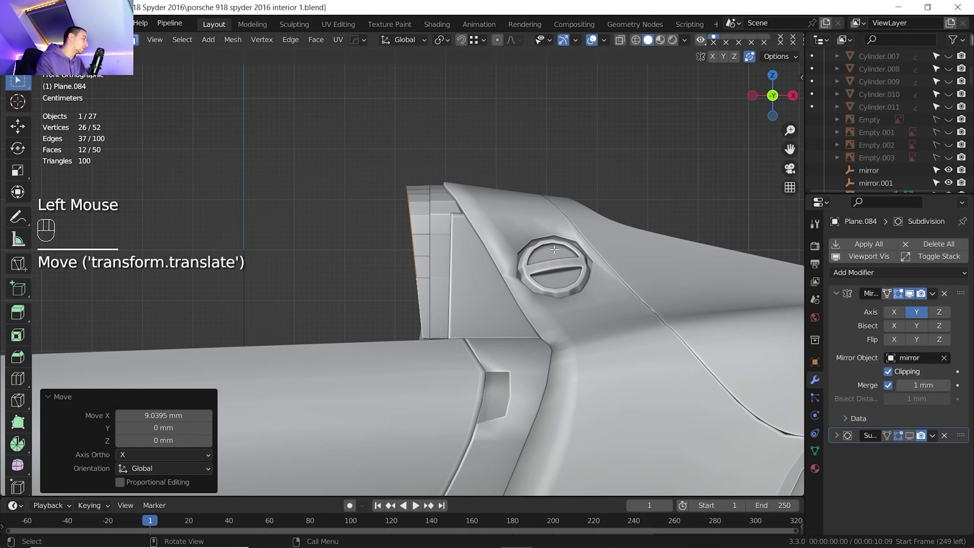
Step: Inspect the thickened arch from the cabin side and compare it with the roll hoop in the reference photo
scroll(554, 249, "down", 2)
middle_click_drag(554, 249, 545, 277)
scroll(537, 269, "up", 2)
middle_click_drag(544, 276, 540, 279)
middle_click_drag(540, 279, 565, 253)
scroll(531, 270, "down", 1)
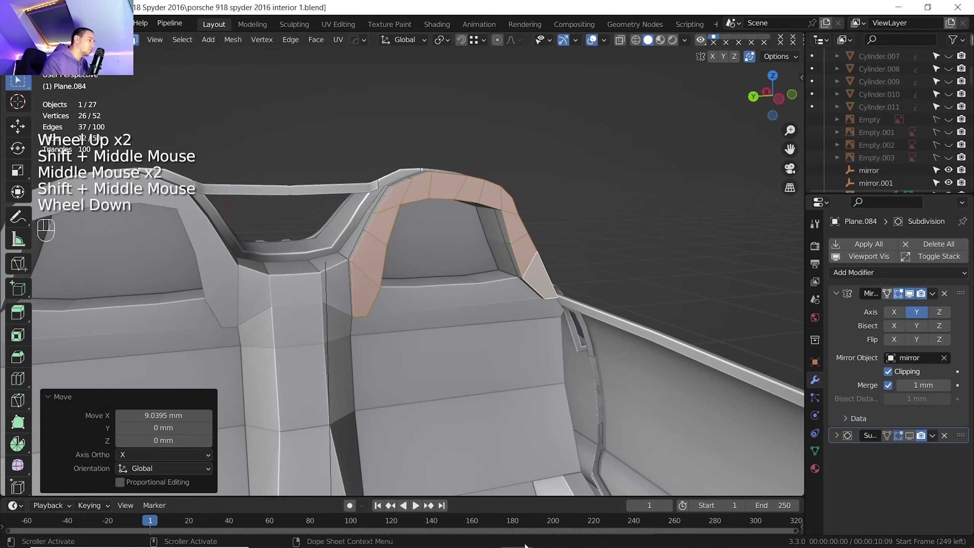
left_click(579, 535)
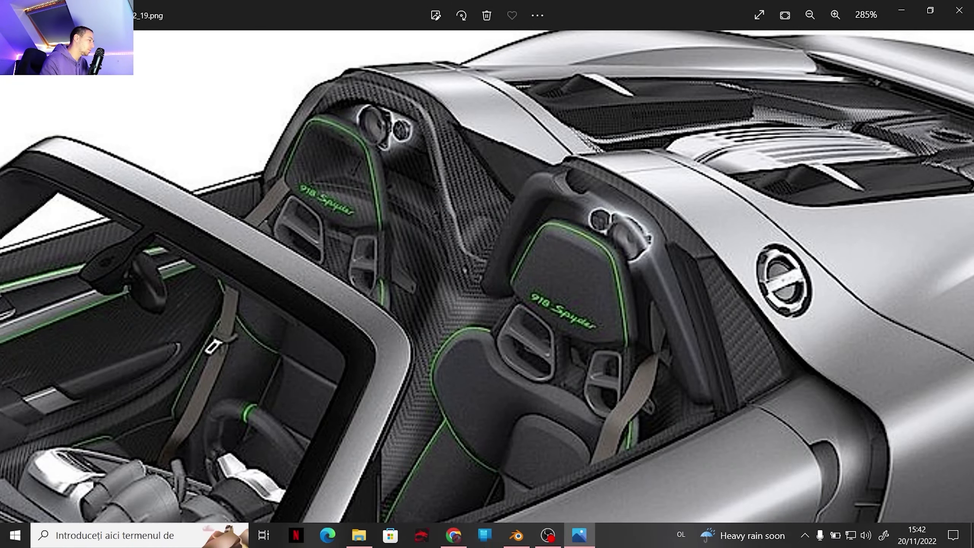
left_click(485, 536)
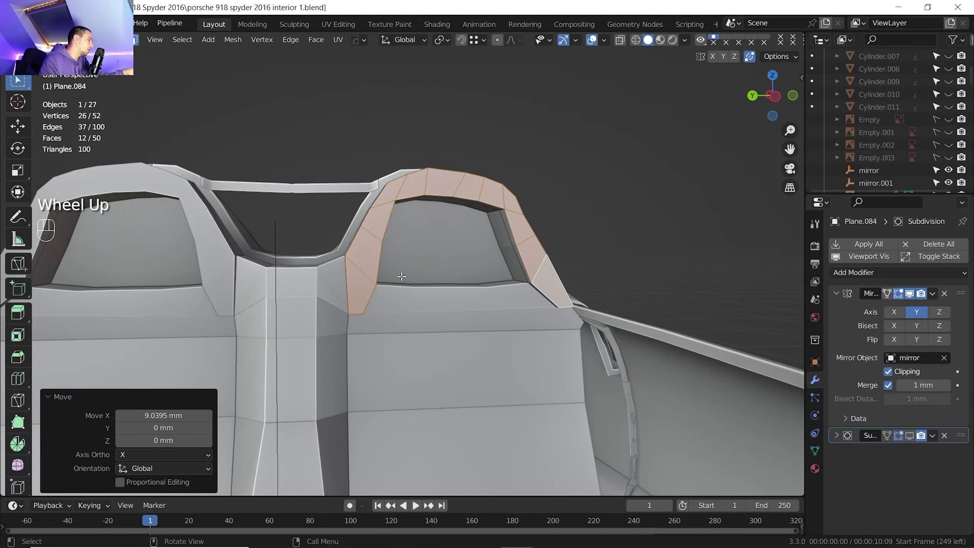
Step: Move the edge at the lower inner corner of the arch opening along Y towards the tunnel
middle_click_drag(402, 277, 338, 296)
key("2")
scroll(364, 272, "up", 1)
left_click(338, 296)
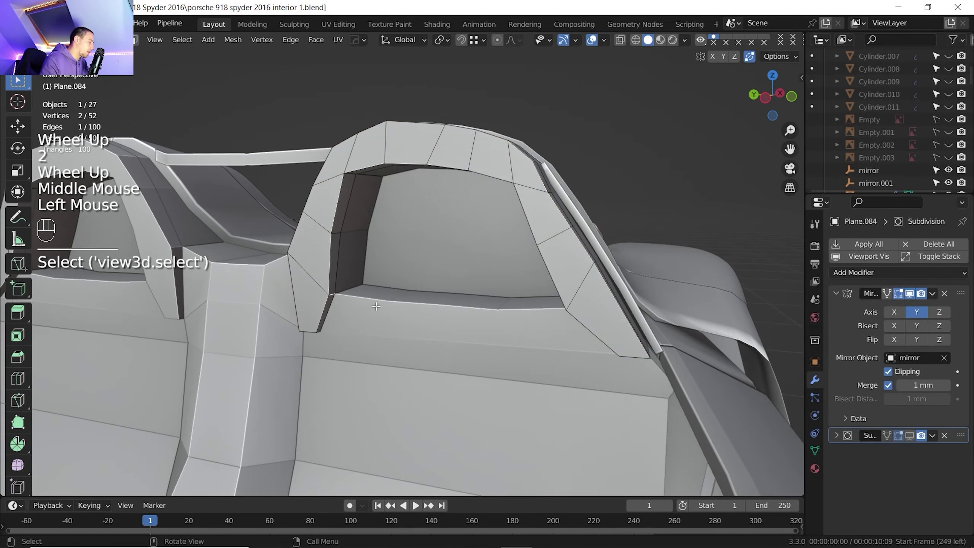
key("g")
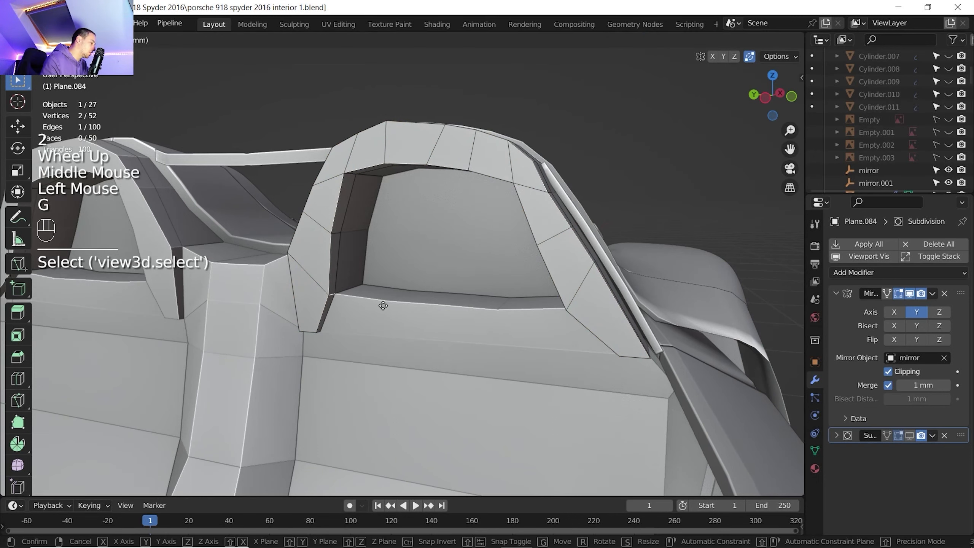
key("y")
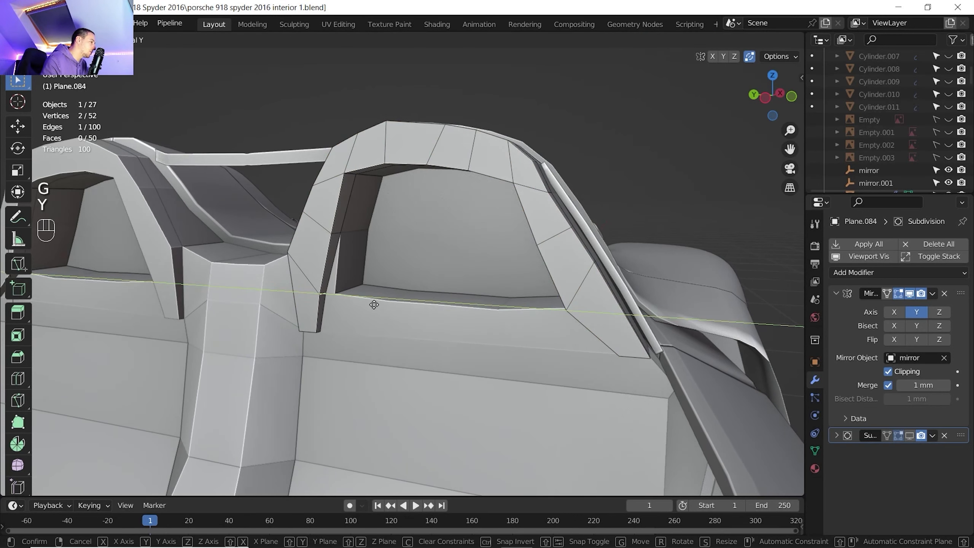
left_click(375, 305)
Step: Switch editing to the rear panel and move the recess's lower inner corner edge 14.778 mm along Y towards the tunnel
key("Tab")
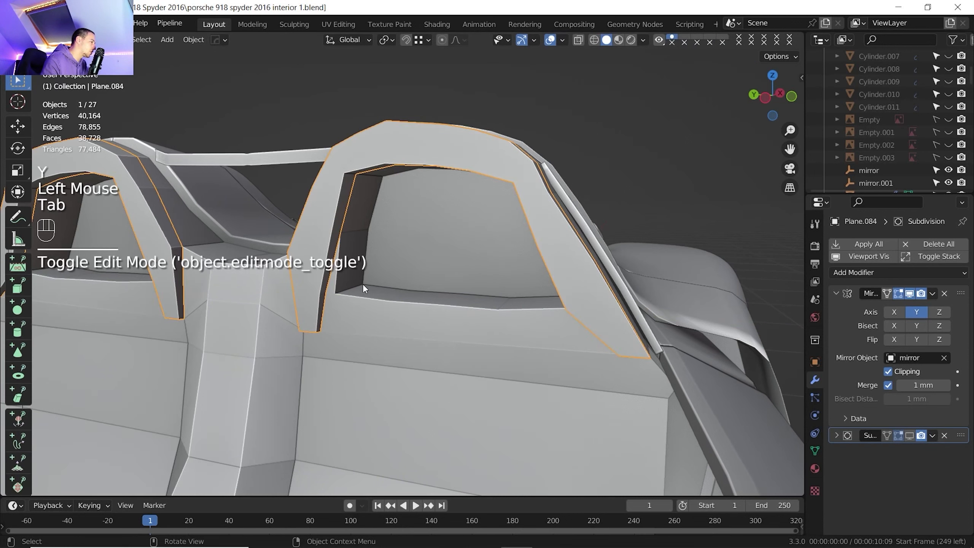
left_click(353, 278)
key("Tab")
left_click(353, 289)
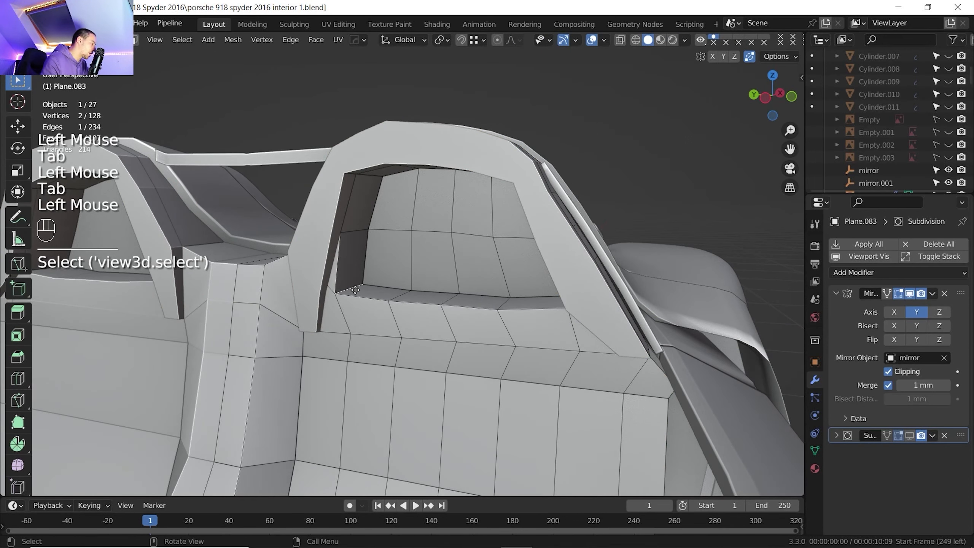
key("g")
key("y")
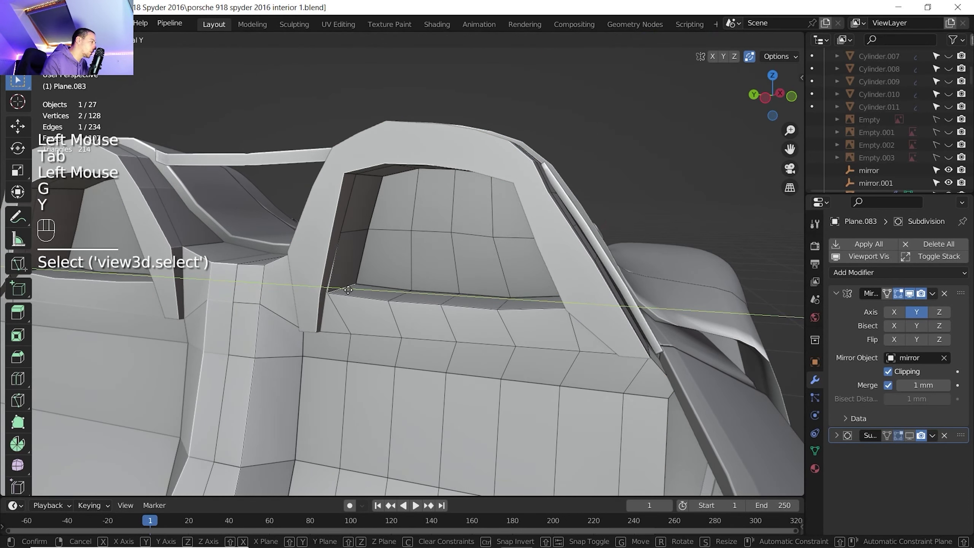
key("shift")
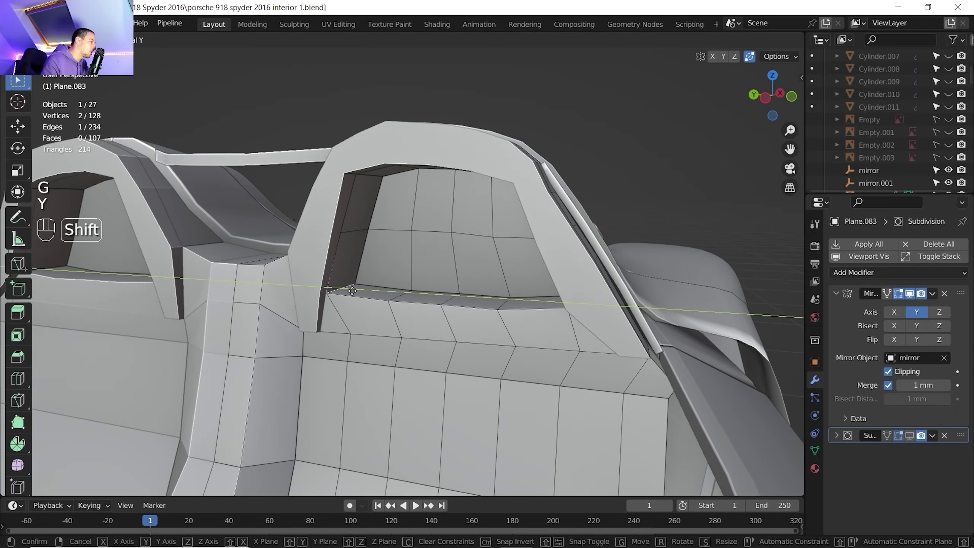
left_click(352, 291, "shift")
scroll(352, 291, "down", 2)
middle_click_drag(352, 291, 396, 292)
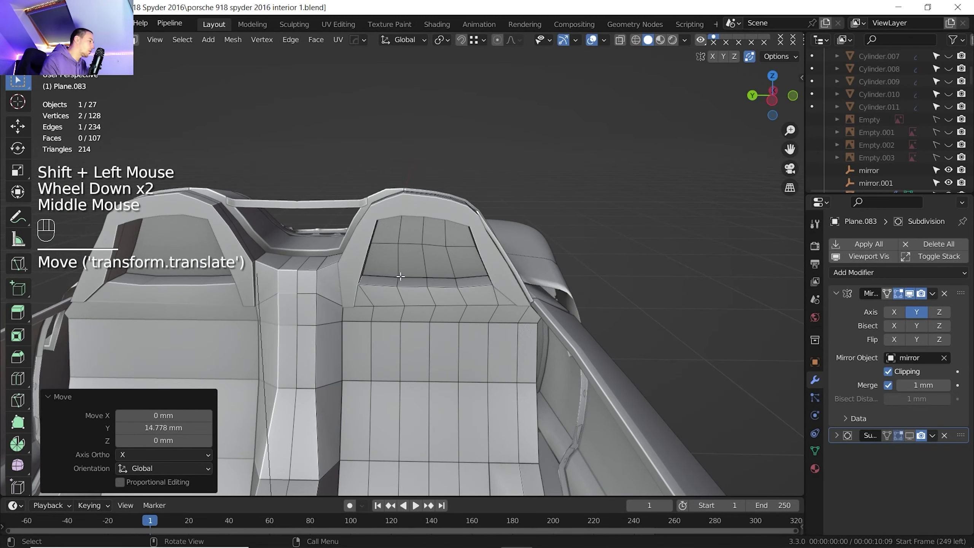
Step: Switch editing back to the arch and move the edge at the opening's upper outer corner inwards along Y
key("Tab")
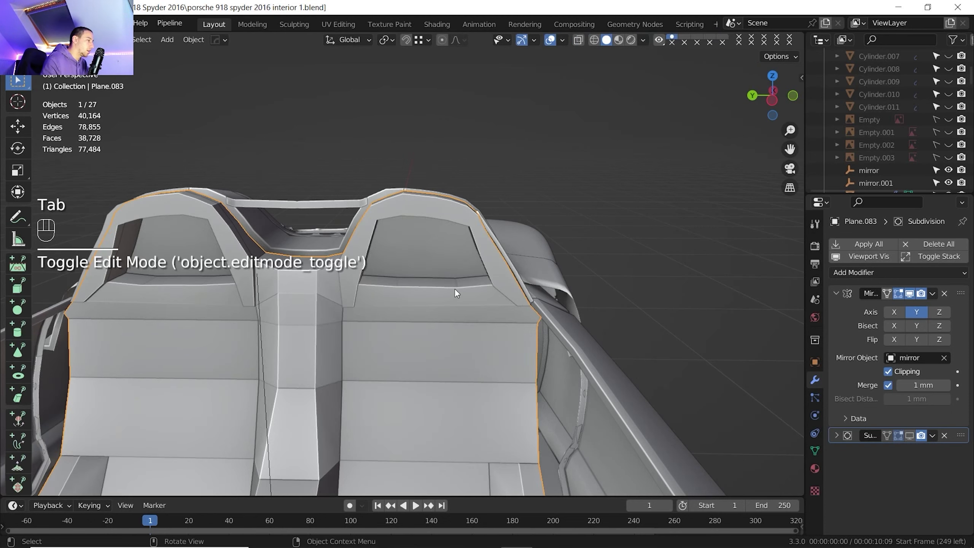
middle_click_drag(456, 289, 334, 269, "shift")
scroll(333, 269, "up", 3)
middle_click_drag(334, 268, 362, 257)
left_click(354, 193)
key("Tab")
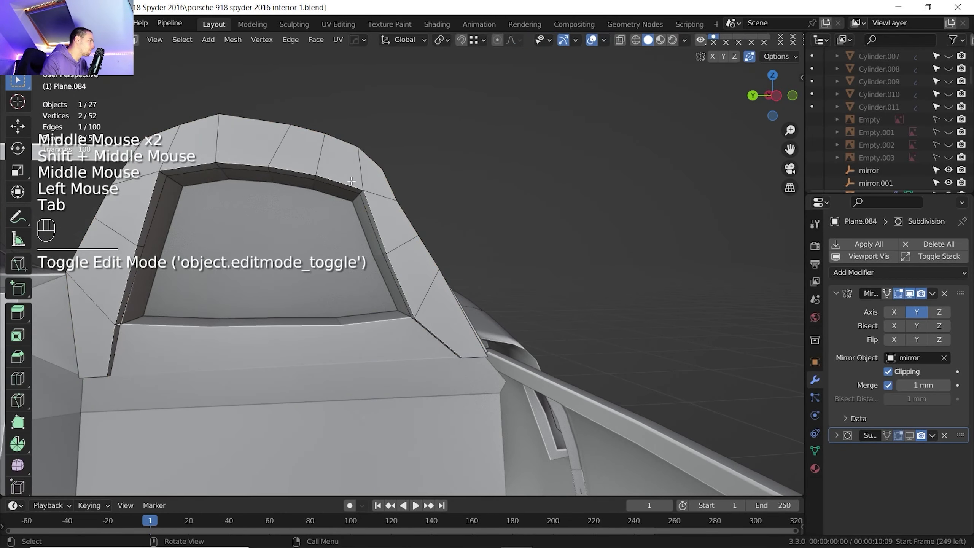
middle_click_drag(351, 180, 364, 191)
left_click(361, 193)
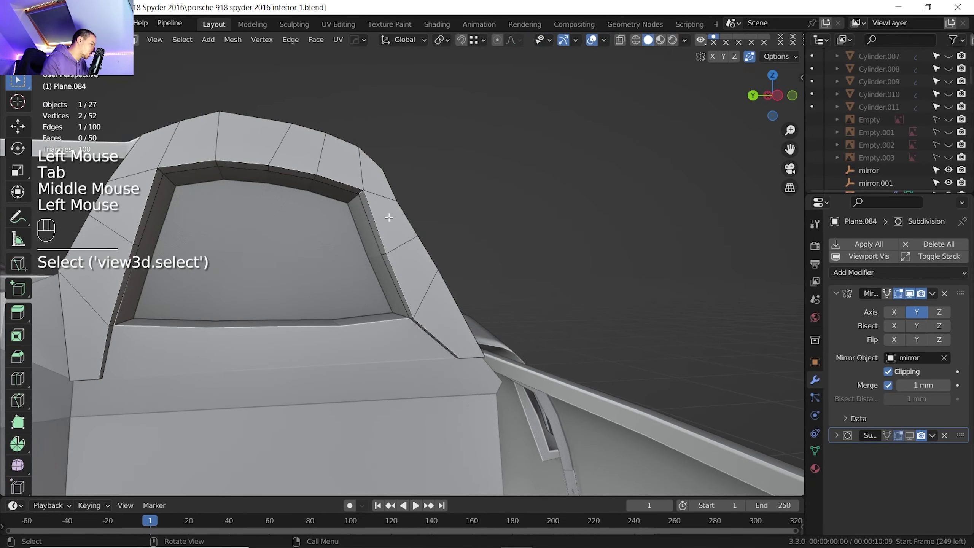
key("g")
key("y")
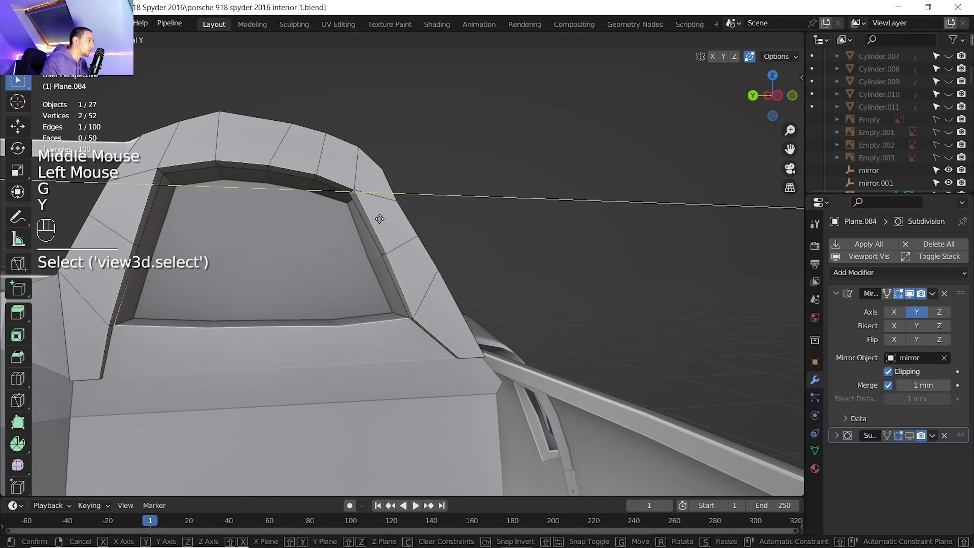
left_click(379, 219)
Step: Edit the rear panel and move the recess's upper outer corner edge inwards along Y to follow the arch
left_click(354, 215)
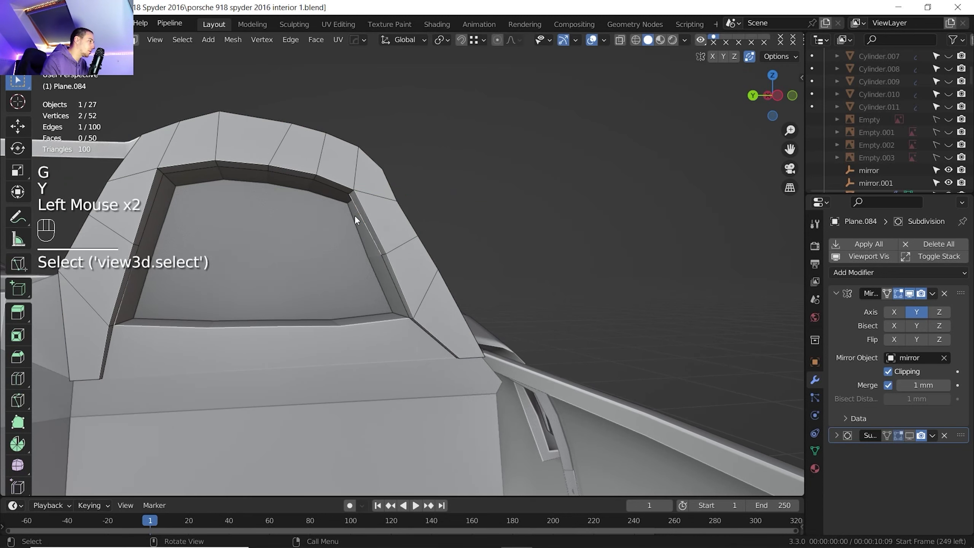
key("Tab")
mouse_move(354, 215)
middle_mouse_down()
mouse_move(382, 212)
mouse_move(354, 216)
middle_mouse_up()
left_click(354, 197)
key("Tab")
left_click(358, 200)
key("g")
key("y")
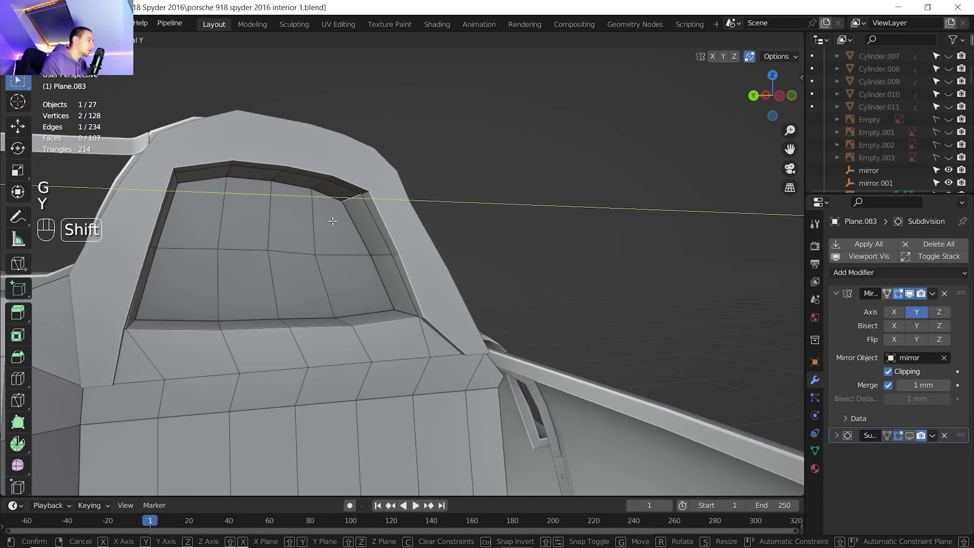
left_click(332, 218, "shift")
scroll(331, 218, "down", 2)
key("Tab")
Step: View the arch from above and compare its shape with the roll hoop in the reference photo
scroll(358, 245, "down", 1)
middle_click_drag(358, 245, 322, 269)
middle_click_drag(323, 269, 333, 273)
scroll(333, 273, "up", 1)
left_click(333, 273)
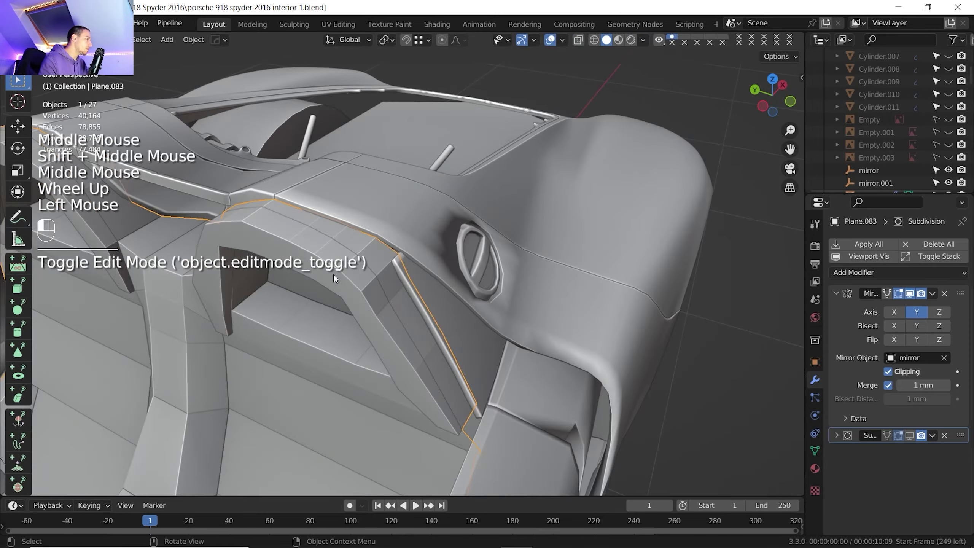
left_click(578, 537)
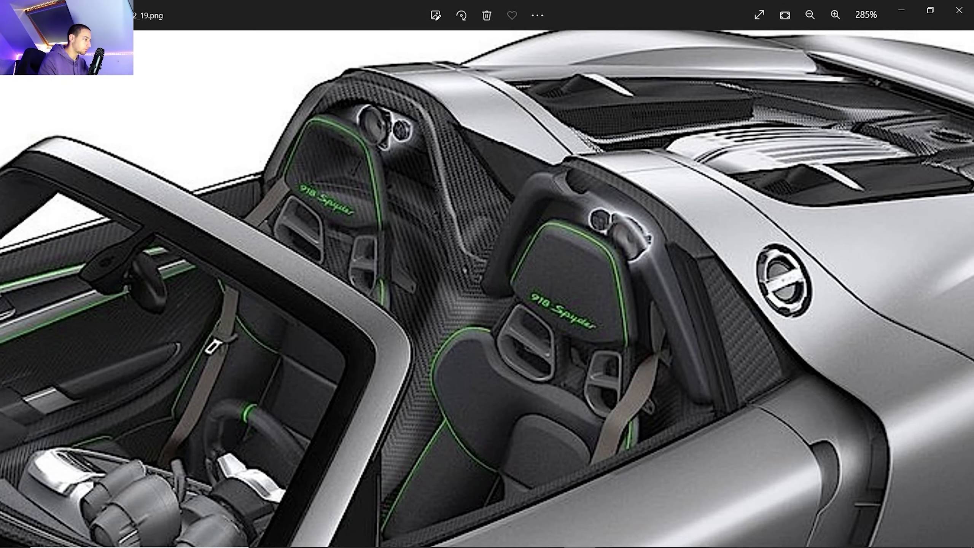
left_click(518, 537)
Step: Bevel the arch's front inner edge path from one foot to the other by 7.84 mm with one segment
middle_click_drag(347, 307, 383, 293, "shift")
middle_click_drag(383, 293, 331, 204)
key("Tab")
scroll(342, 212, "up", 2)
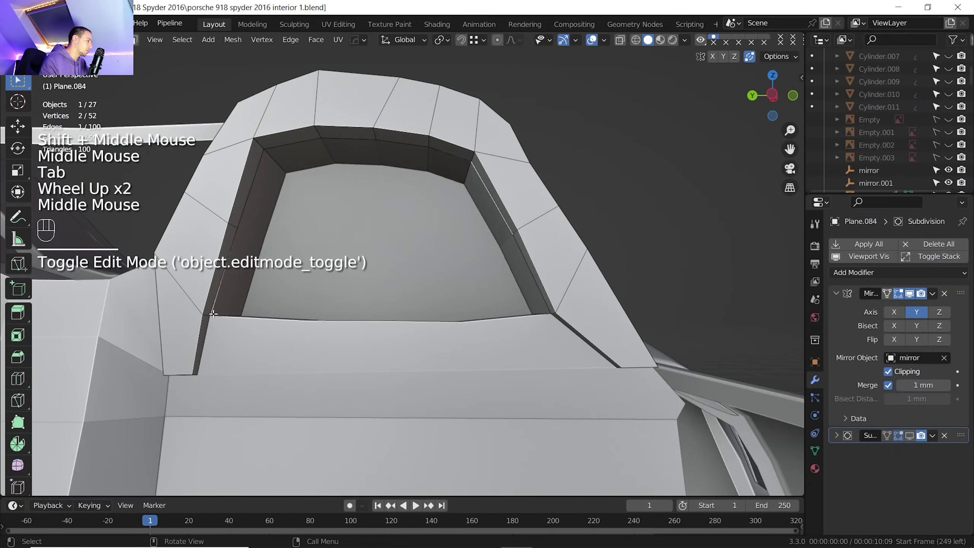
left_click(191, 326)
middle_click_drag(190, 325, 559, 322)
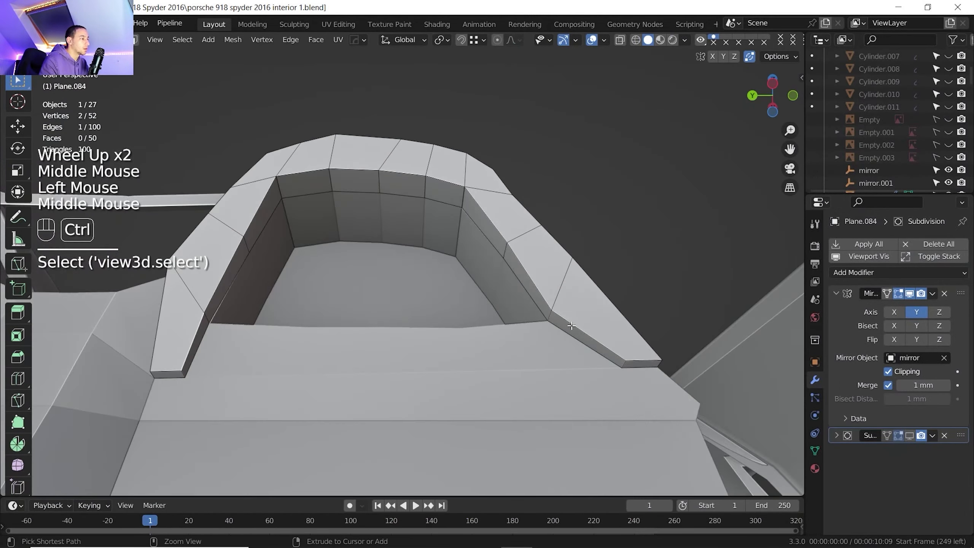
left_click(562, 312, "ctrl")
key("ctrl+b")
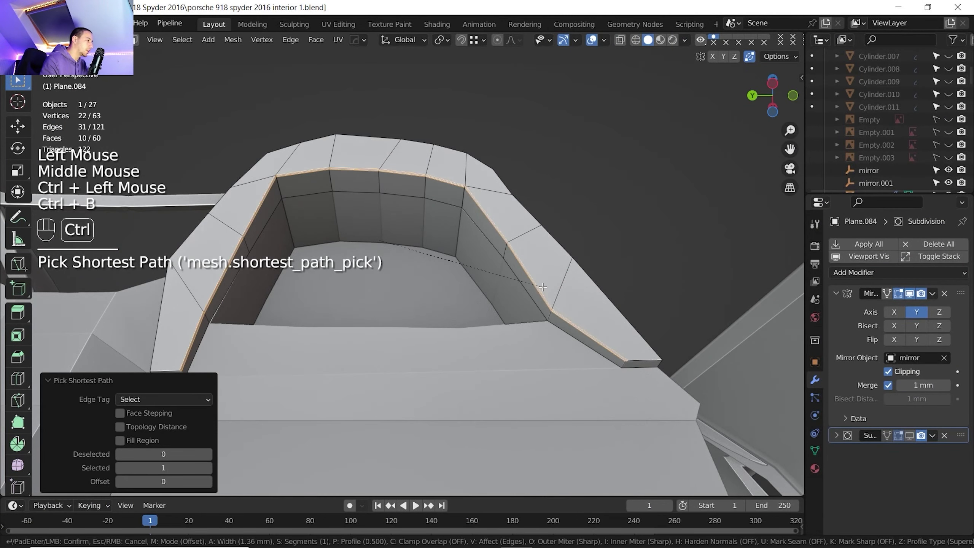
key("shift")
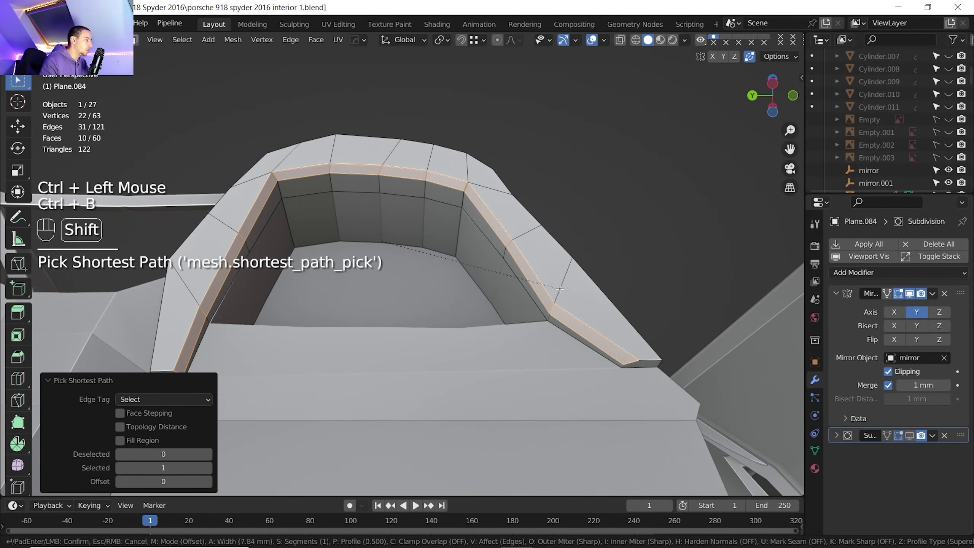
left_click(560, 289, "shift")
scroll(560, 288, "down", 1)
middle_click_drag(560, 289, 473, 247, "shift")
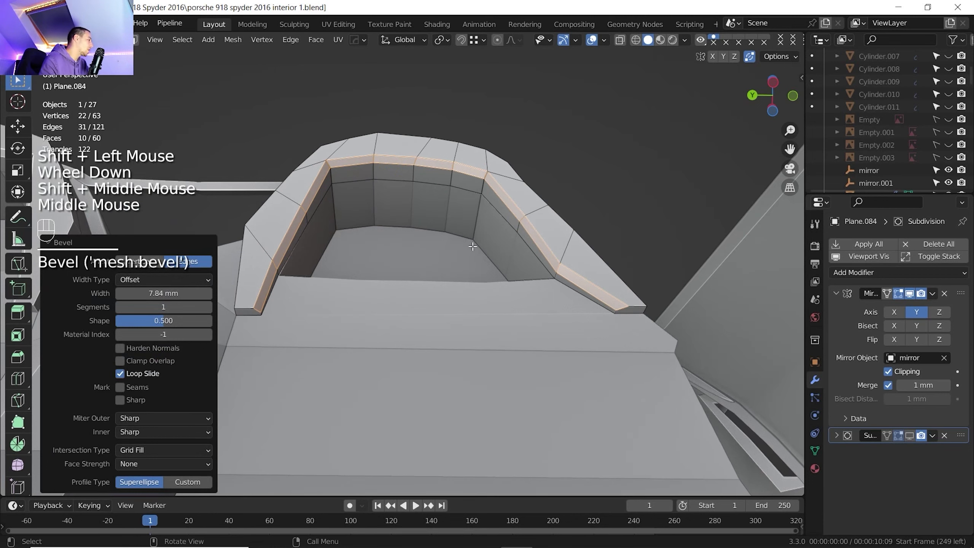
key("Tab")
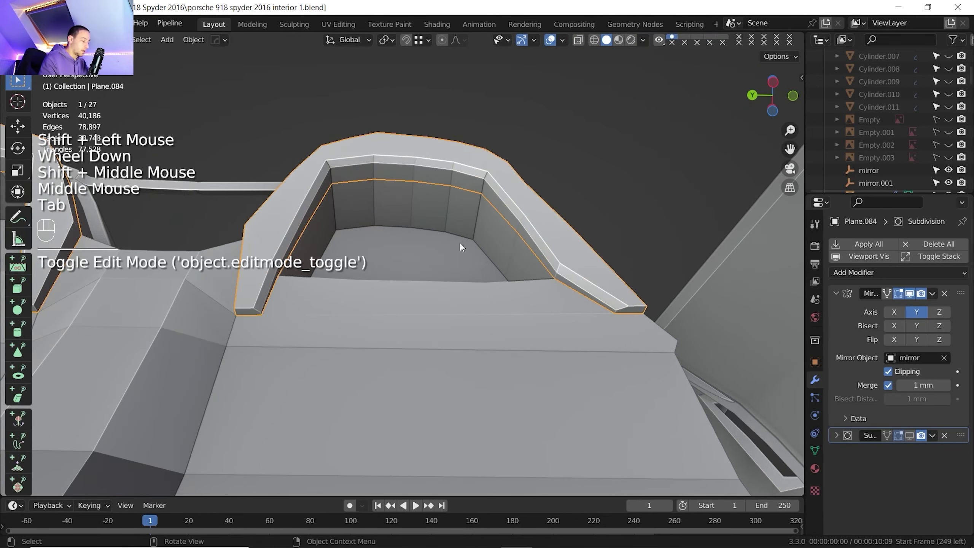
Step: Isolate the arch and add one centred loop cut along its outer side wall from one foot to the other
key("slash")
scroll(491, 265, "up", 1)
key("Tab")
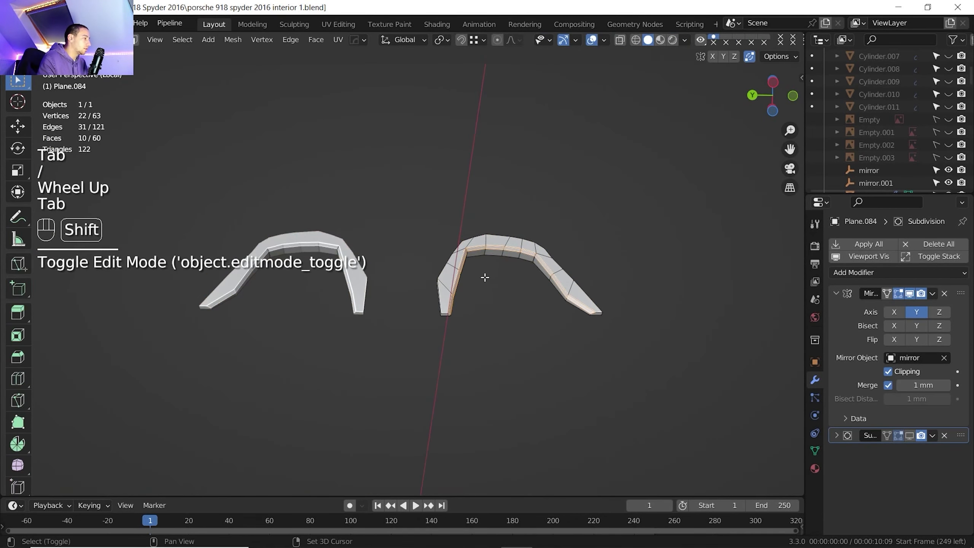
middle_click_drag(485, 277, 434, 267, "shift")
scroll(470, 246, "up", 5)
middle_click_drag(434, 267, 433, 266)
scroll(389, 284, "up", 1)
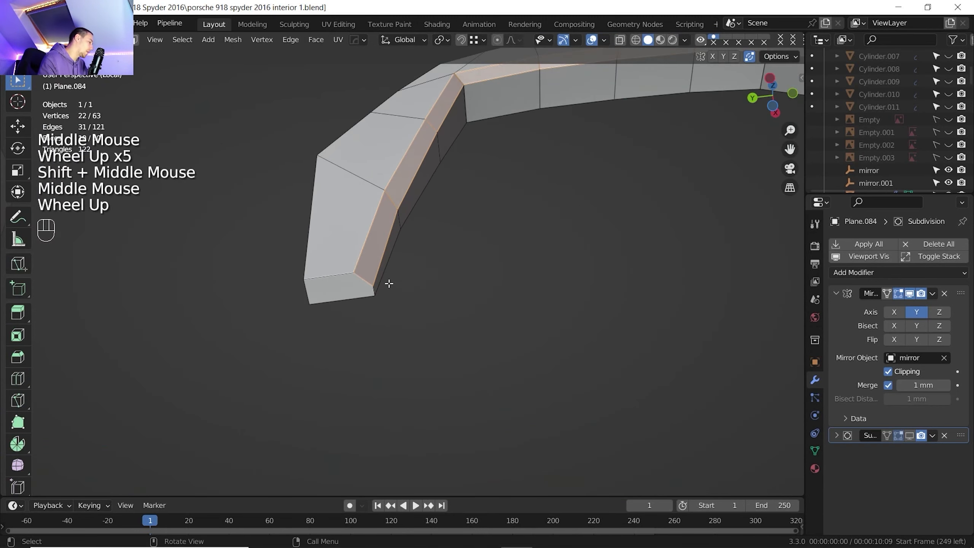
middle_click_drag(376, 282, 475, 424)
key("ctrl+r")
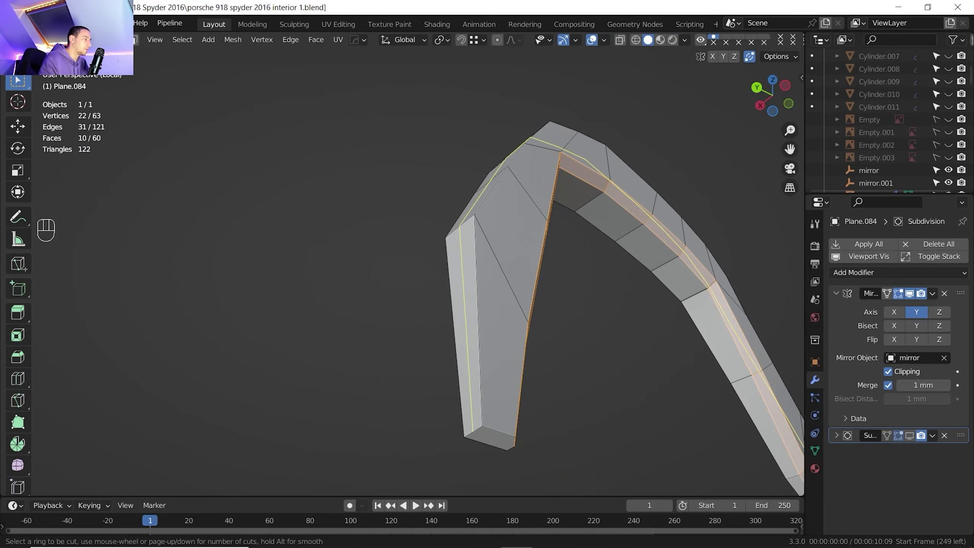
right_click(476, 424)
middle_click_drag(476, 424, 397, 334)
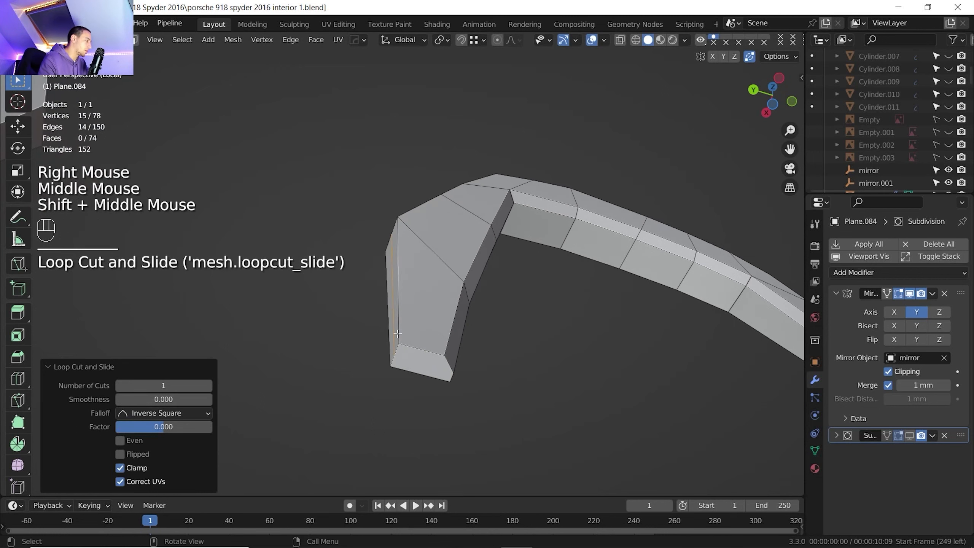
Step: Knife-cut across the end faces of both arch feet to continue the outer wall's new loop
key("k")
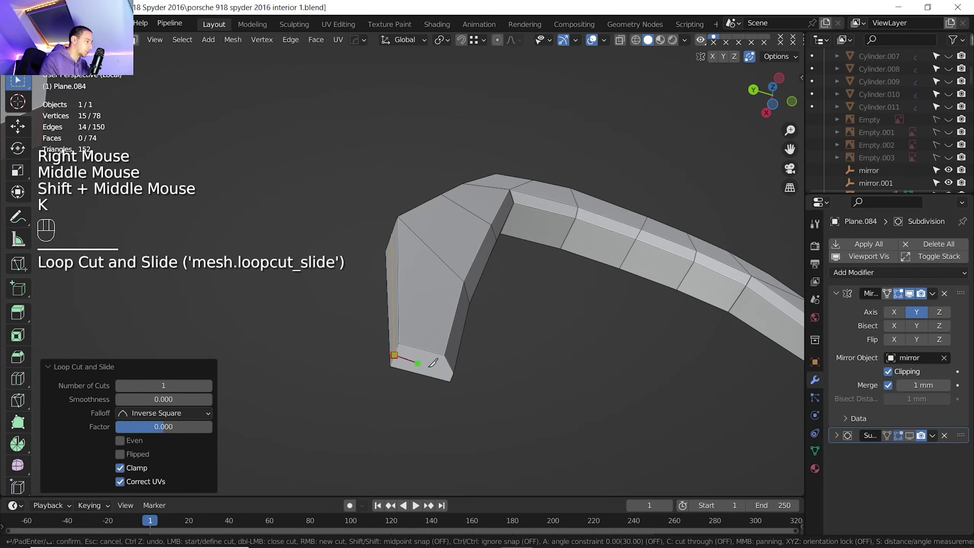
left_click(448, 373)
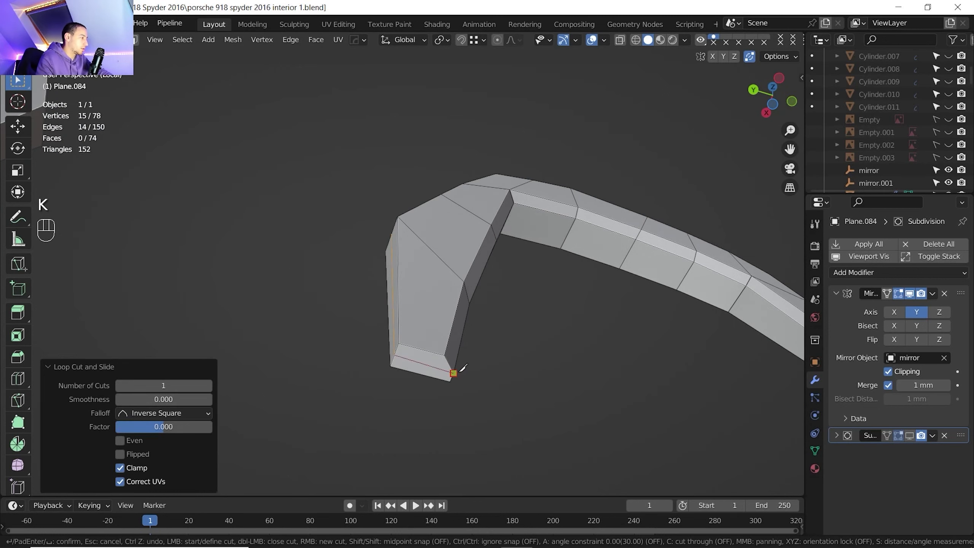
key("Return")
middle_click_drag(487, 363, 322, 292, "shift")
middle_click_drag(322, 291, 165, 288, "shift")
middle_click_drag(525, 291, 541, 293)
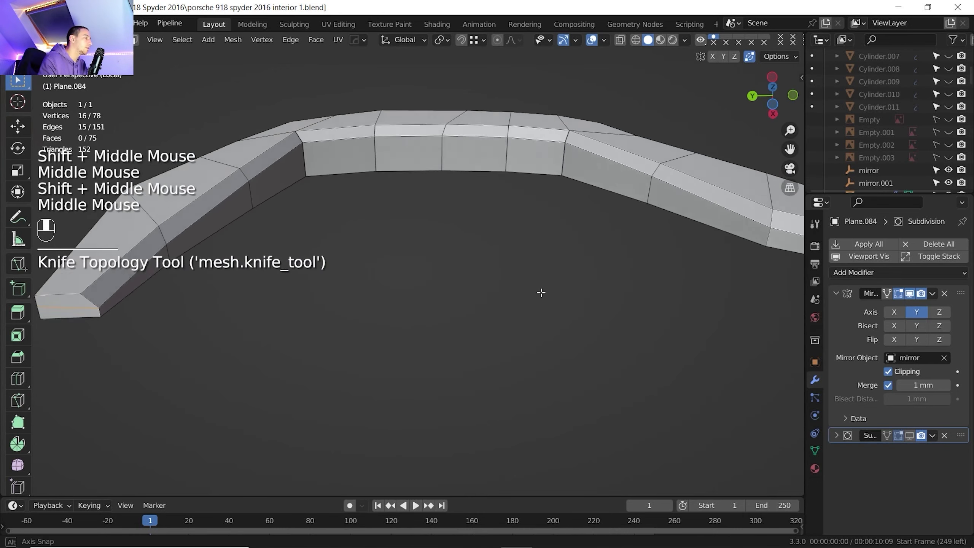
middle_click_drag(391, 314, 326, 339)
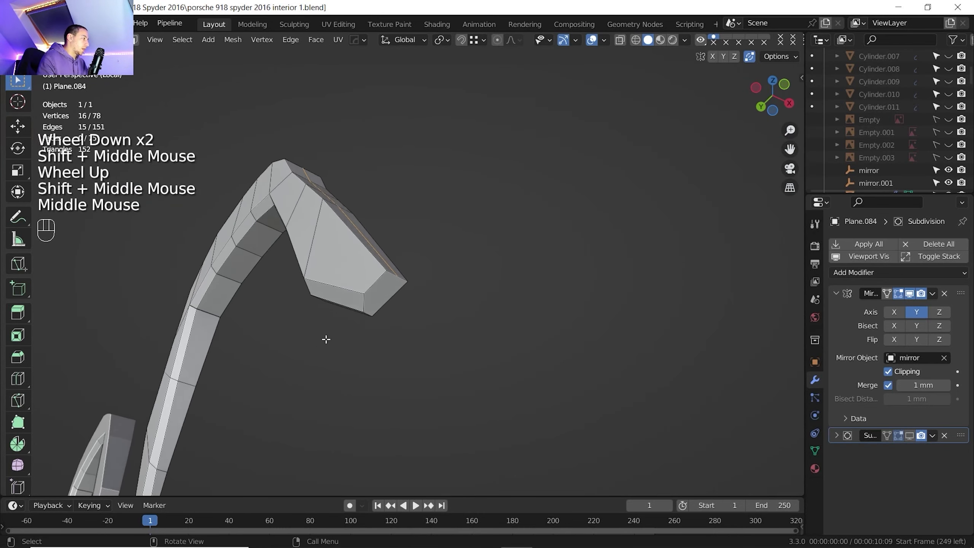
scroll(326, 339, "up", 1)
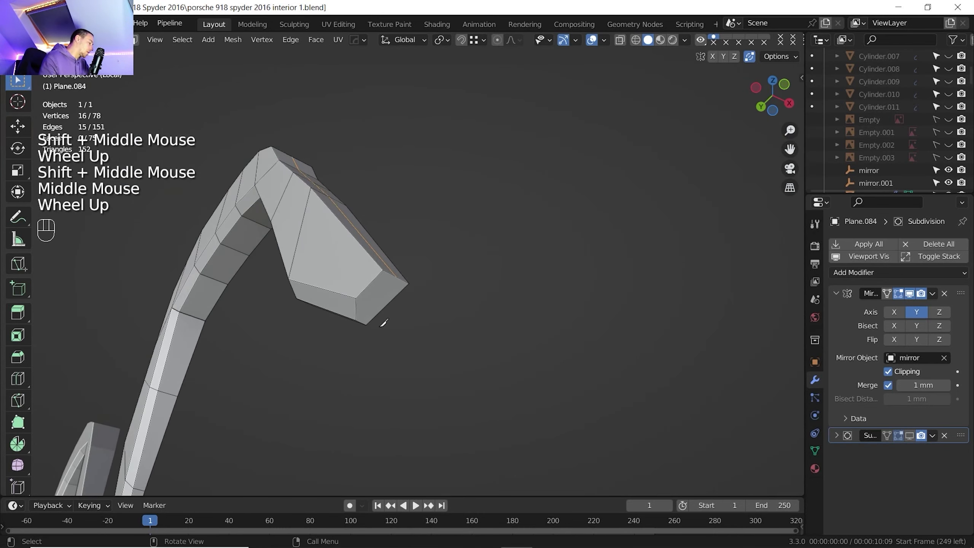
key("k")
left_click(397, 277)
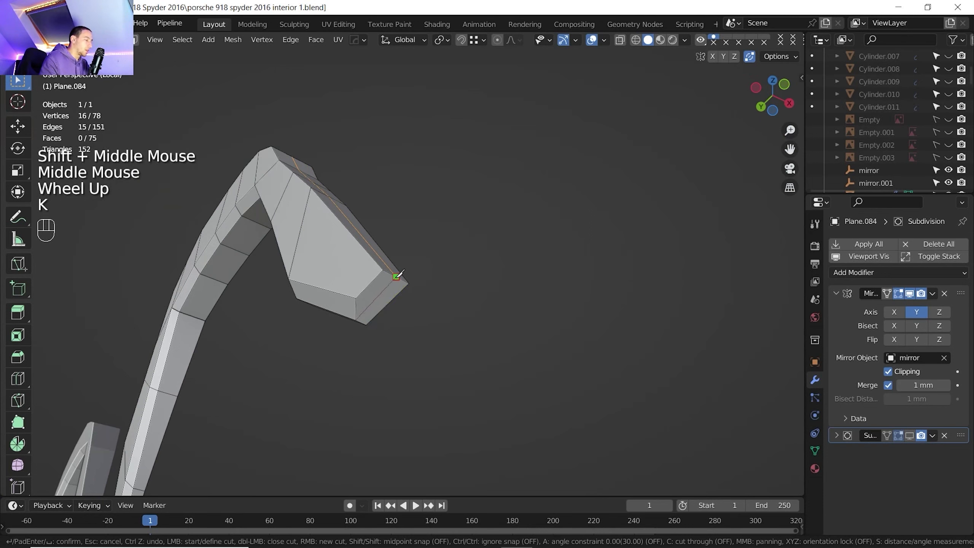
key("Return")
Step: Leave editing and local view, and examine both arches within the whole car from several angles
scroll(410, 271, "down", 2)
middle_click_drag(411, 270, 500, 227, "shift")
scroll(341, 220, "down", 2)
key("Tab")
middle_click_drag(441, 198, 347, 238)
key("slash")
scroll(368, 227, "down", 10)
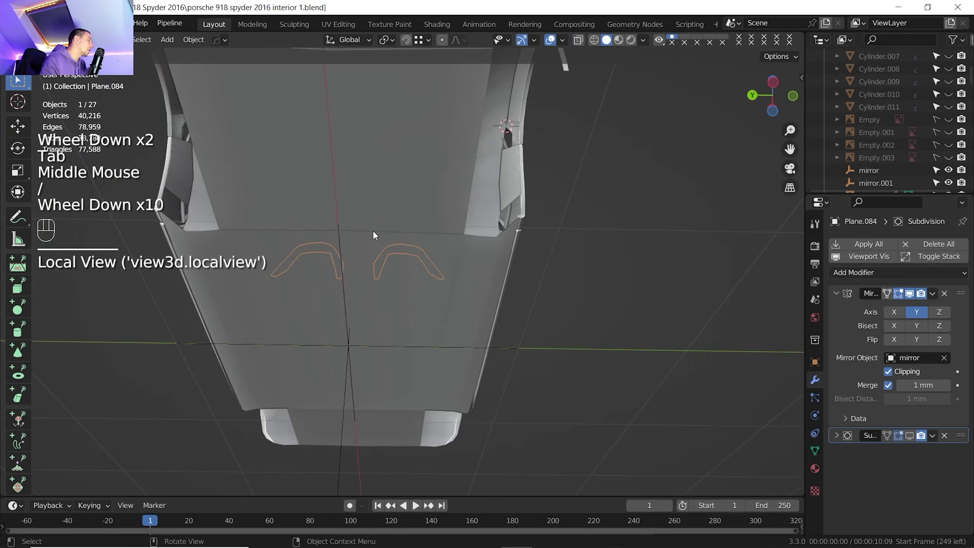
middle_click_drag(372, 230, 424, 267)
scroll(427, 189, "down", 2)
middle_click_drag(428, 189, 424, 245, "shift")
middle_click_drag(424, 245, 367, 327)
scroll(428, 248, "up", 1)
scroll(427, 248, "up", 1)
scroll(406, 259, "up", 2)
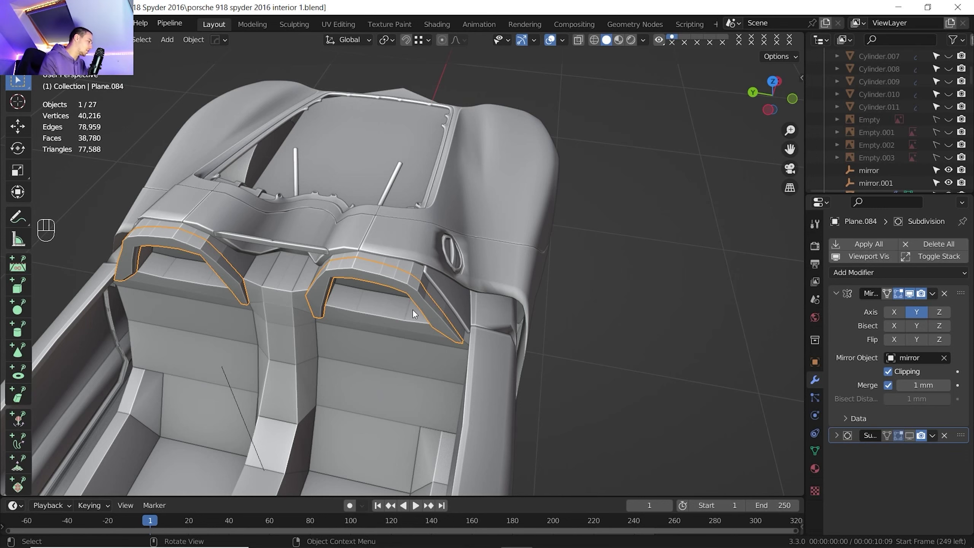
middle_click_drag(425, 308, 388, 316, "shift")
scroll(379, 298, "up", 2)
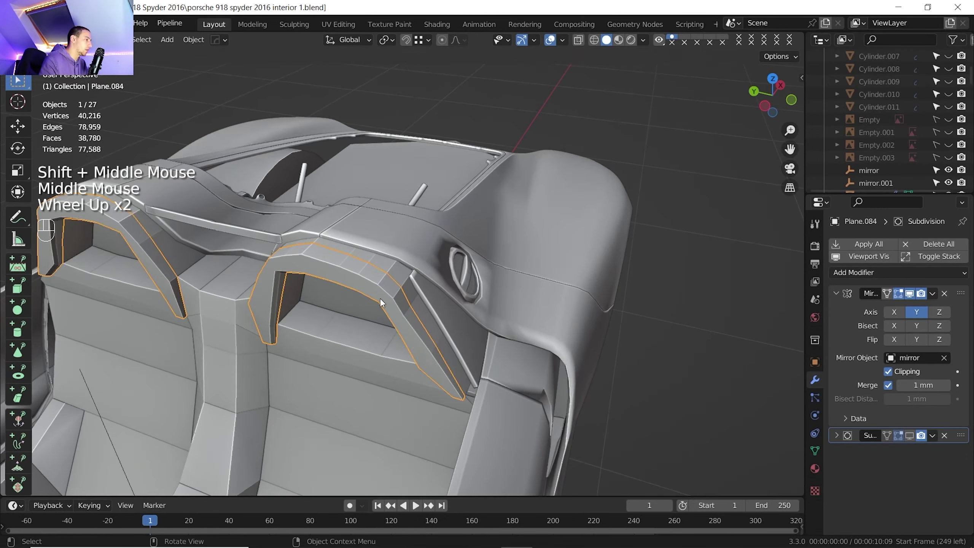
Step: Show the arch's Subdivision smoothing in the viewport and inspect how the smoothed arch fits the rear panel
left_click(909, 435)
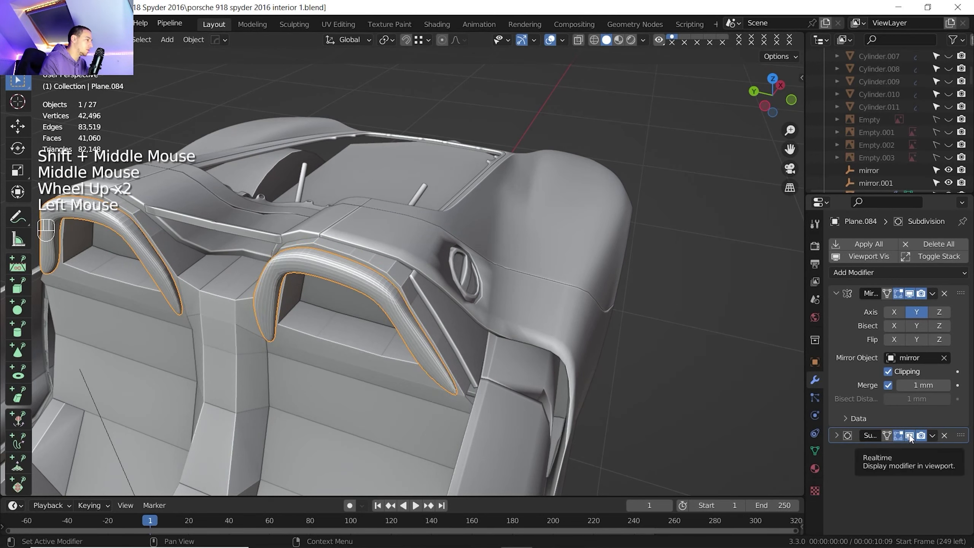
left_click(910, 435)
left_click(910, 435)
middle_click_drag(482, 357, 357, 320)
scroll(359, 324, "up", 1)
scroll(359, 324, "up", 1)
Step: Edit the rear panel and move the short edge beside the arch's upper outer corner by -3.64 mm along Y
left_click(313, 318)
key("Tab")
left_click(315, 322)
key("g")
key("x")
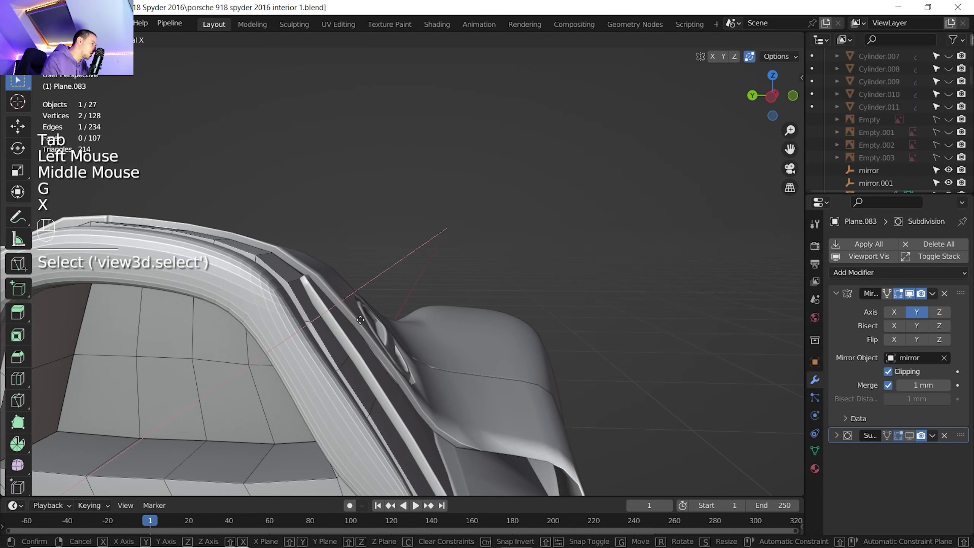
key("y")
left_click(343, 326)
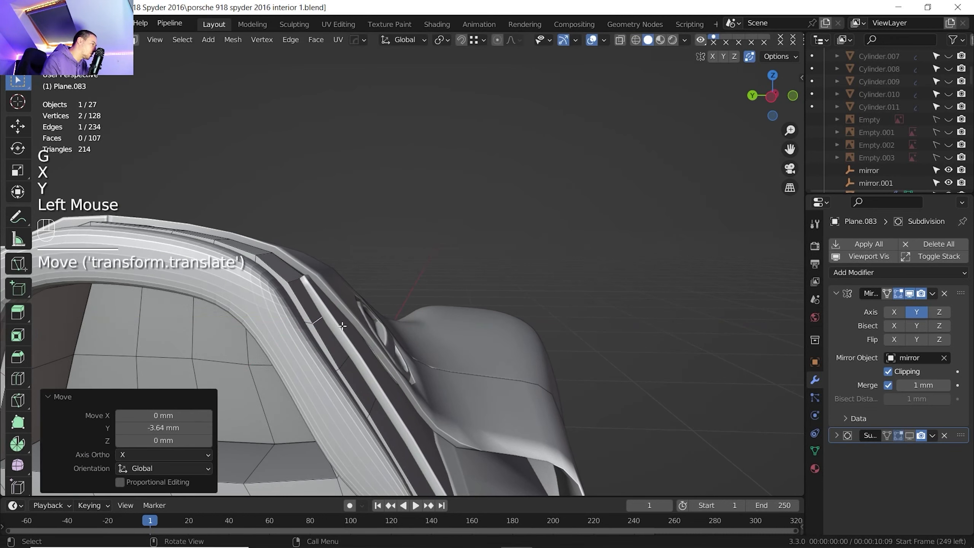
Step: Hide the arch's Subdivision display and move the two short edges across its outer wall at the upper corner slightly outwards along Y
key("Tab")
double_click(301, 343)
key("Tab")
left_click(303, 328)
left_click(345, 333, "shift")
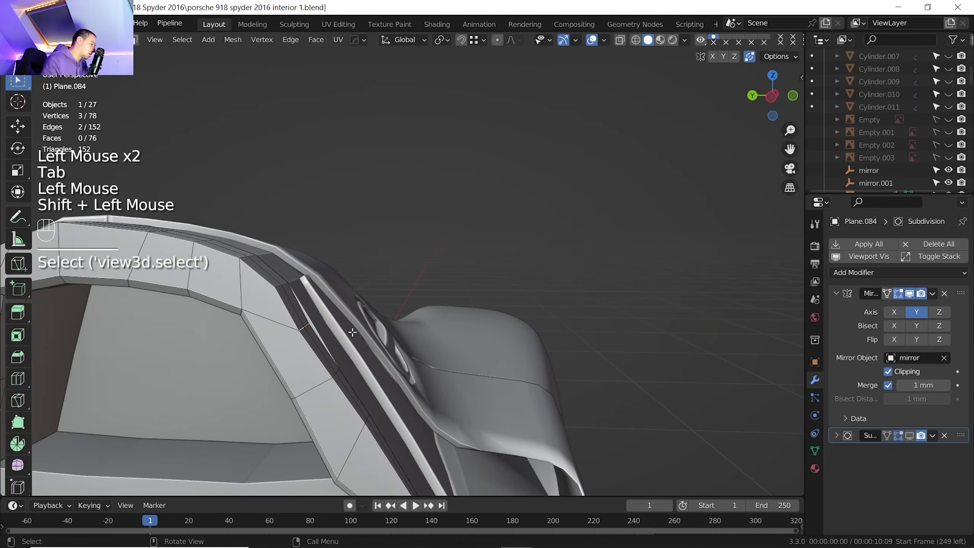
key("g")
key("y")
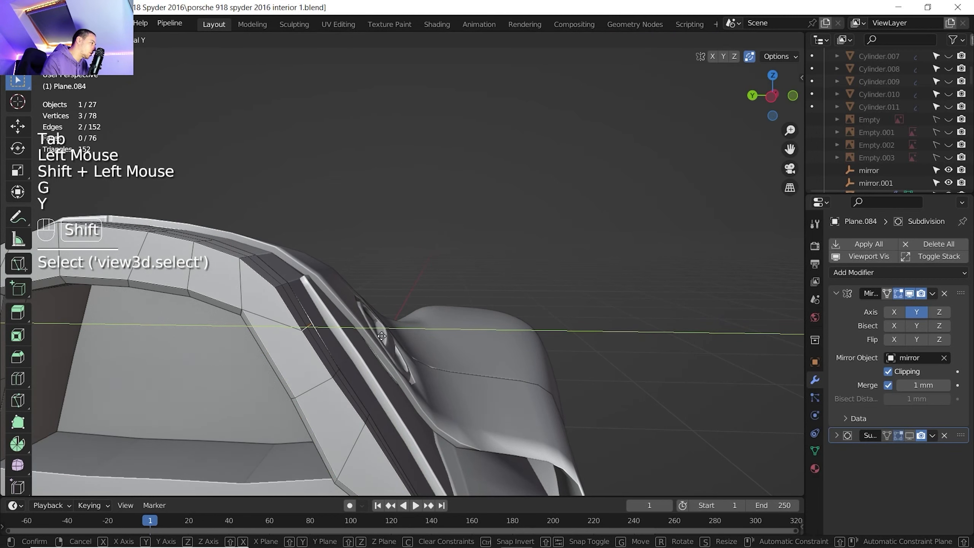
left_click(391, 336, "shift")
key("Tab")
Step: Isolate the inner door panel in local view and inspect its inner face and front end
scroll(371, 333, "down", 3)
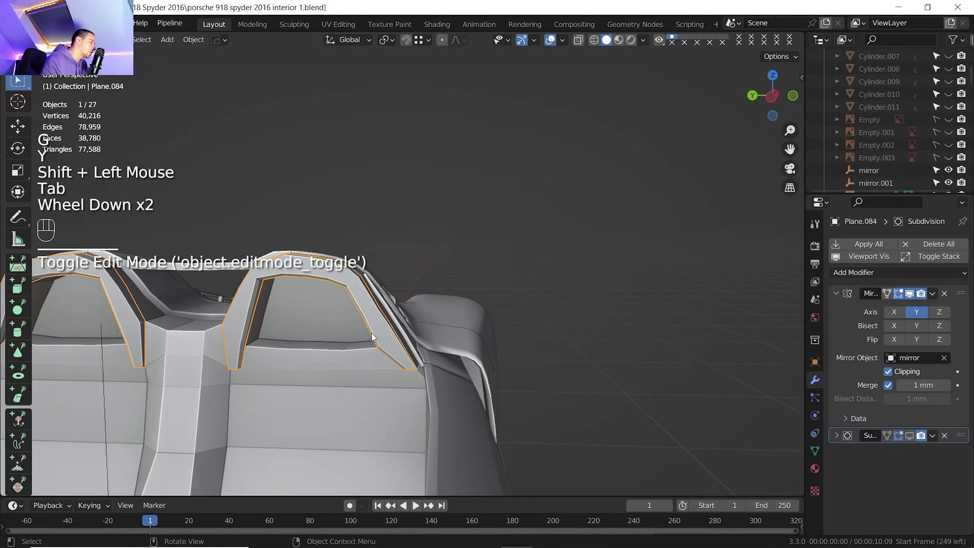
middle_click_drag(372, 332, 526, 242, "shift")
scroll(533, 239, "down", 2)
left_click(518, 269)
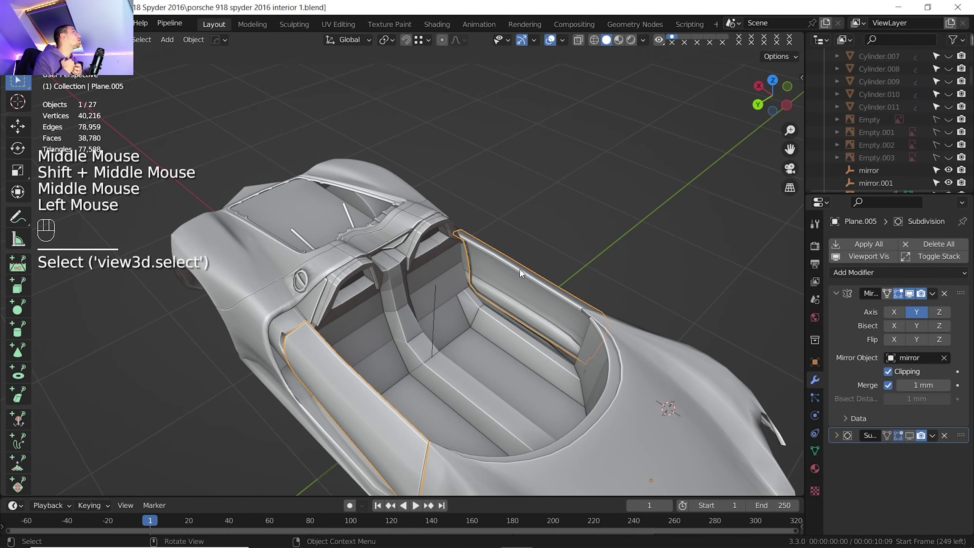
key("slash")
scroll(590, 242, "up", 2)
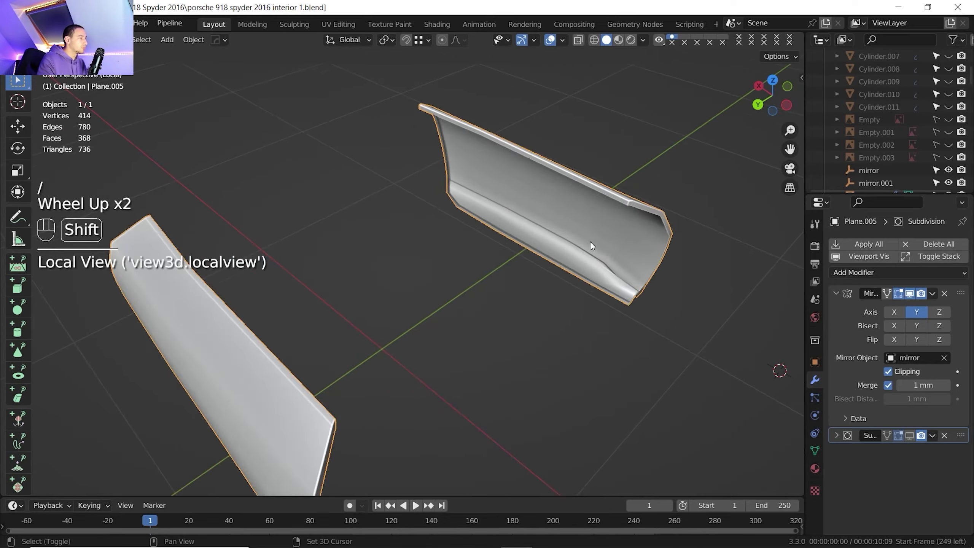
middle_click_drag(590, 241, 441, 277, "shift")
scroll(441, 277, "up", 2)
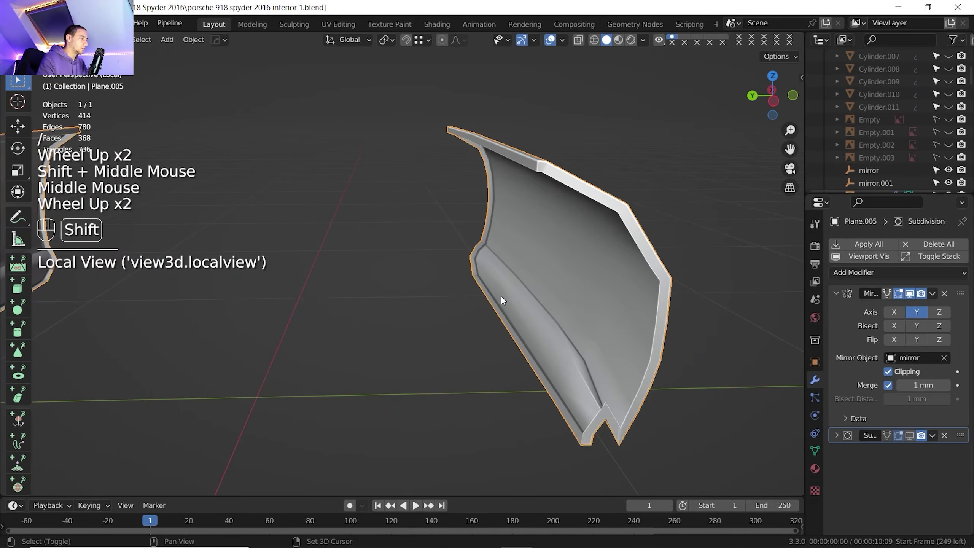
middle_click_drag(501, 295, 465, 270, "shift")
middle_click_drag(534, 205, 556, 226)
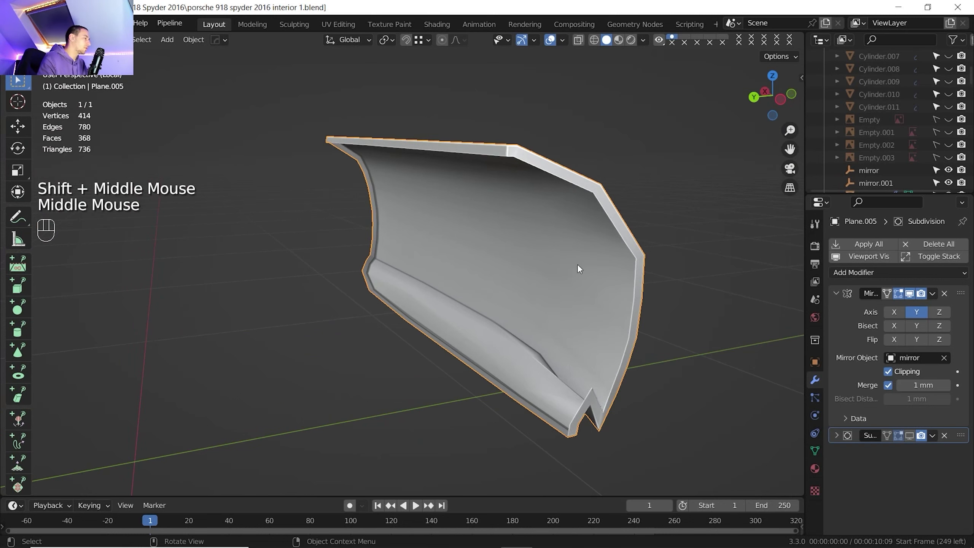
Step: Edit the door panel and slide the vertex at the pointed tip beside the lower notch, ending with a 0.245 slide factor
key("Tab")
middle_click_drag(575, 342, 468, 307, "shift")
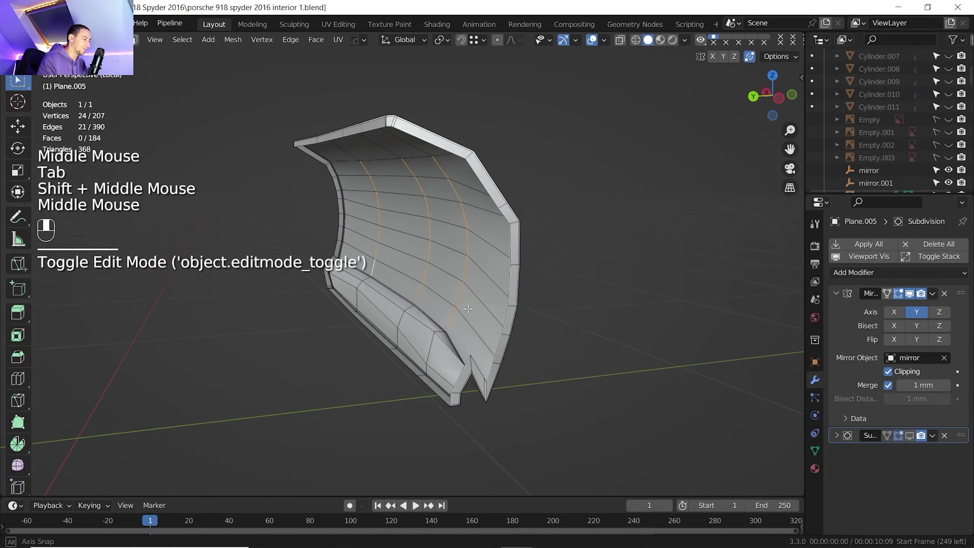
scroll(468, 307, "up", 1)
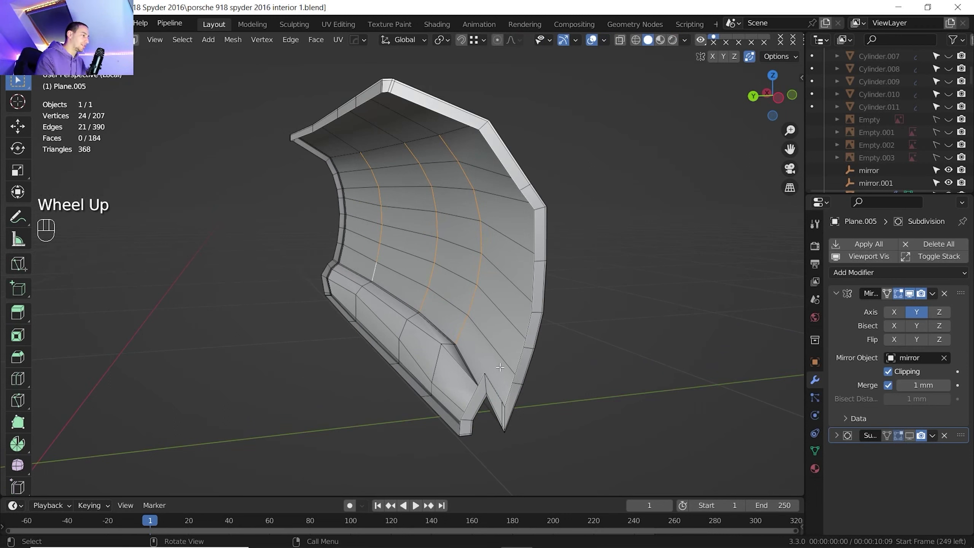
key("1")
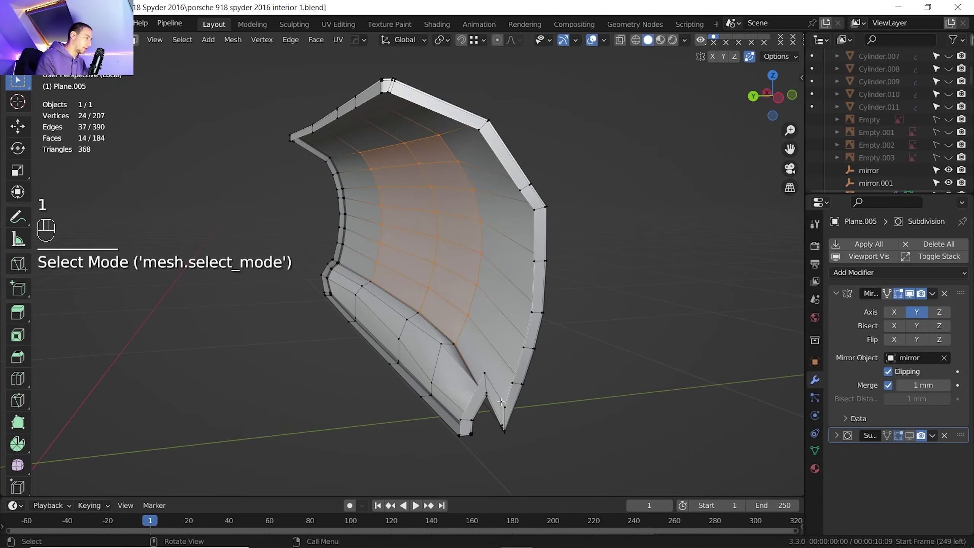
left_click(514, 413)
key("g")
key("g")
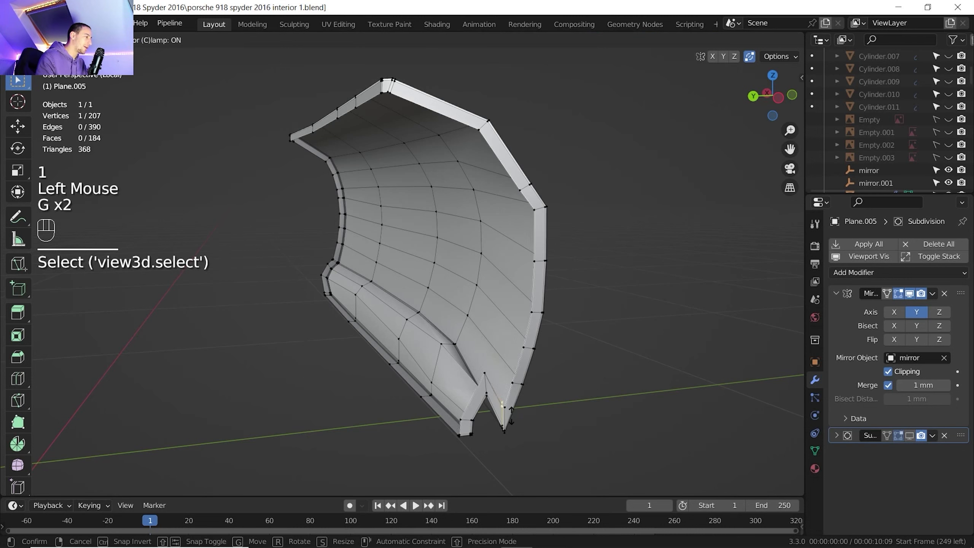
left_click(510, 414)
key("g")
key("g")
left_click(500, 411)
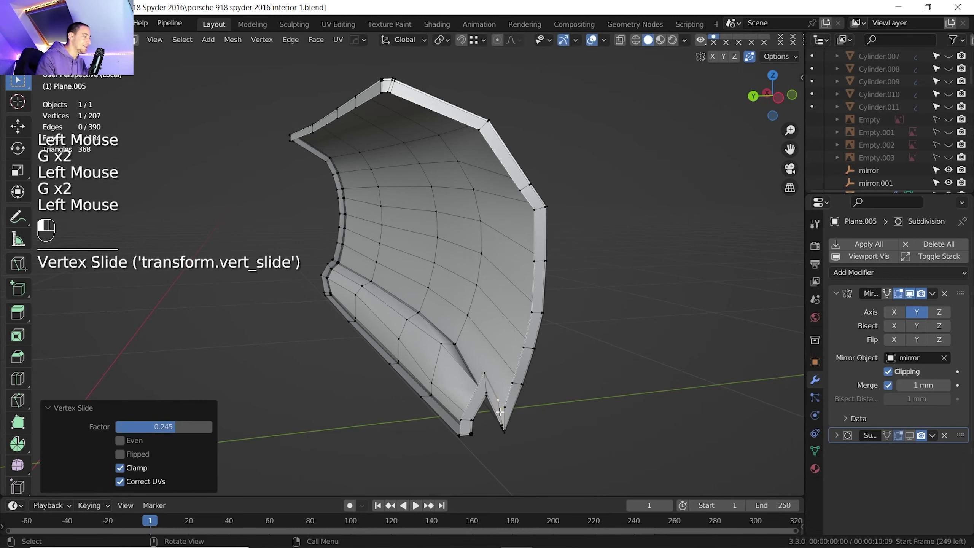
Step: Select the two neighbouring edges running along the pointed tip beside the door panel's lower notch
key("2")
left_click(491, 389)
left_click(501, 403, "shift")
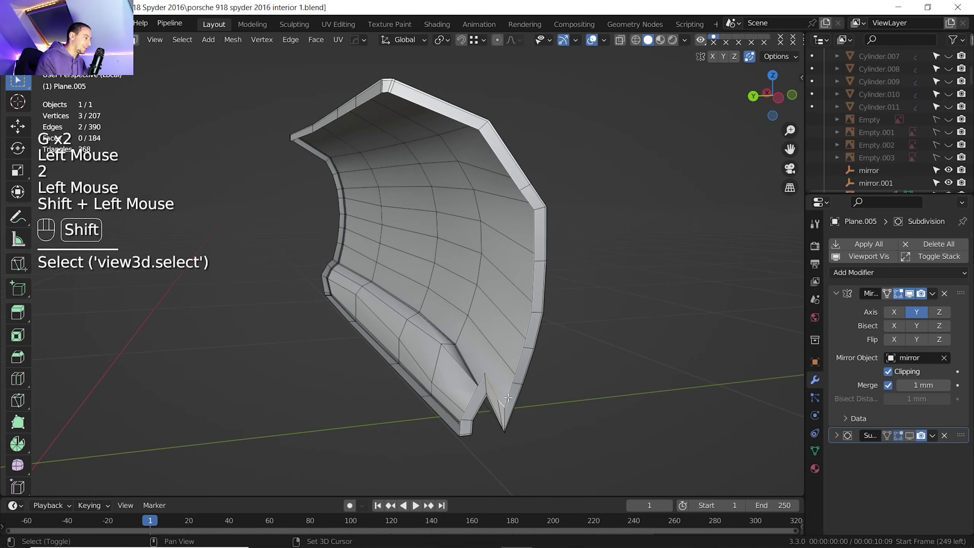
Step: Fill a face from the selected edges beside the pointed lower tip of the panel's end
left_click(508, 395, "shift")
key("f")
middle_click_drag(530, 403, 511, 386, "shift")
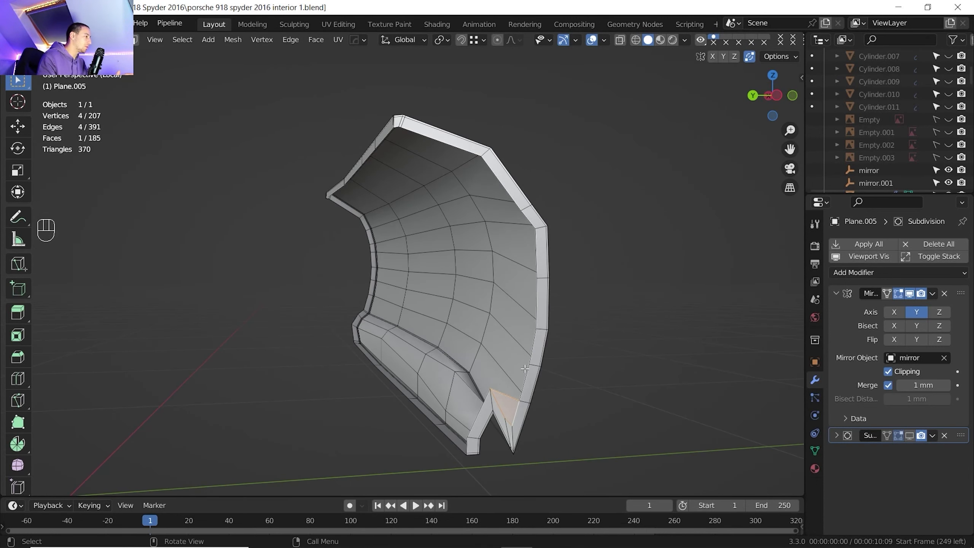
Step: Duplicate the inner rim edges from the lower side up to the top edge and move the copy about 54 mm along Y
left_click(531, 352)
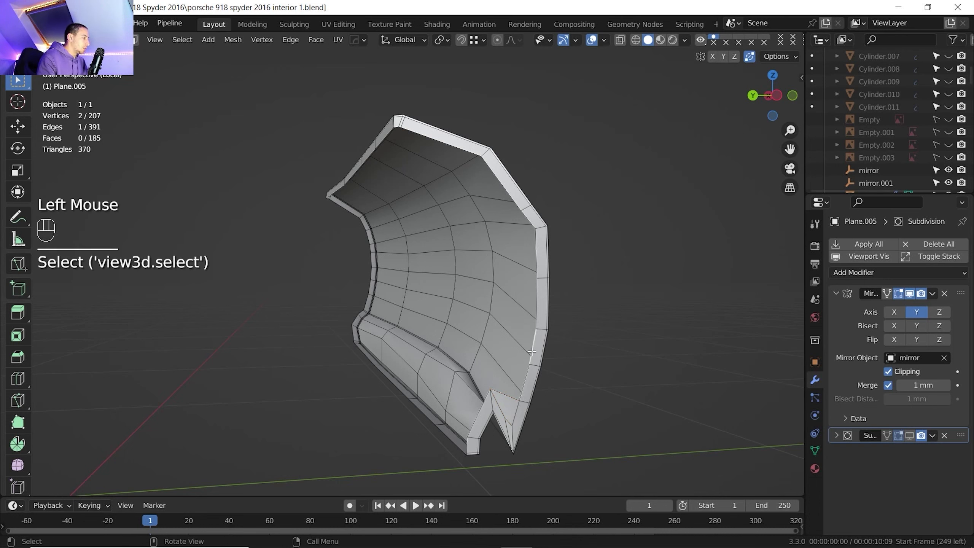
key("ctrl")
left_click(441, 141, "ctrl")
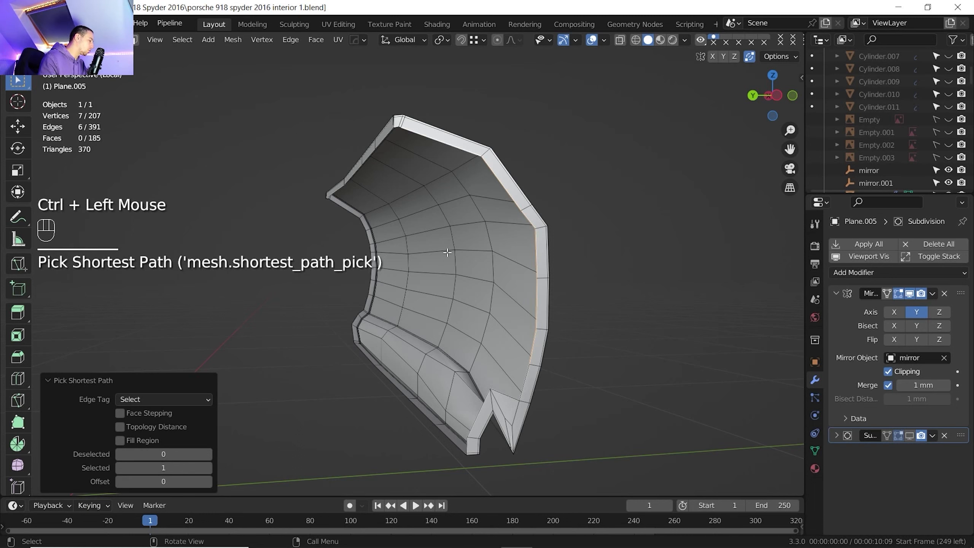
key("shift+d")
key("y")
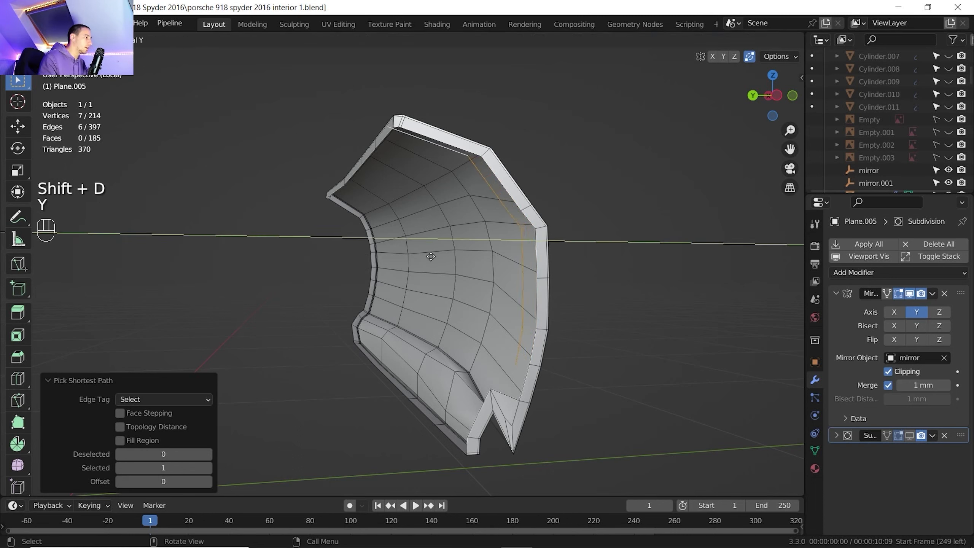
left_click(412, 259)
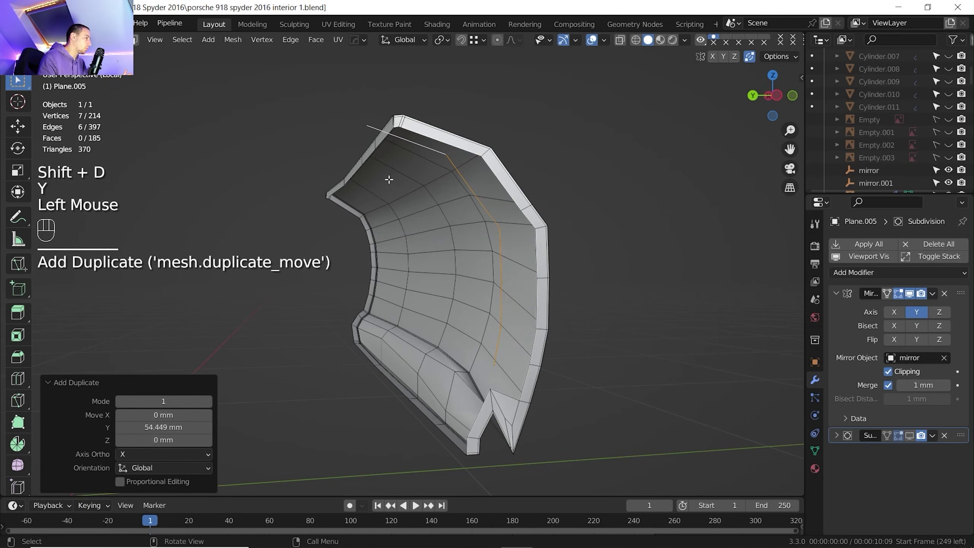
Step: Slide the duplicated strip's upper end vertex inward, and slide the nearby upper rim vertex along its edge by a factor of about 0.18
key("1")
left_click(379, 143)
key("g")
key("g")
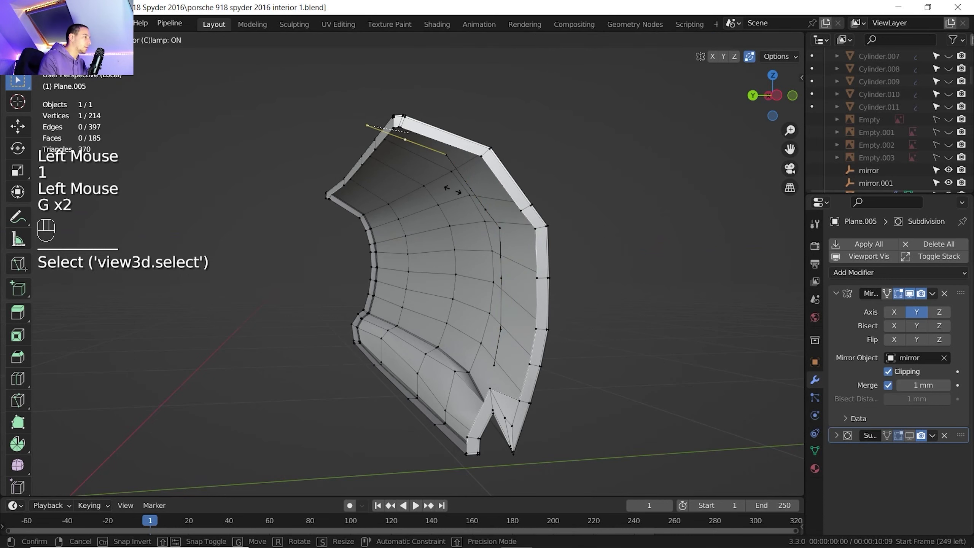
left_click(451, 190)
left_click(403, 127)
key("g")
key("g")
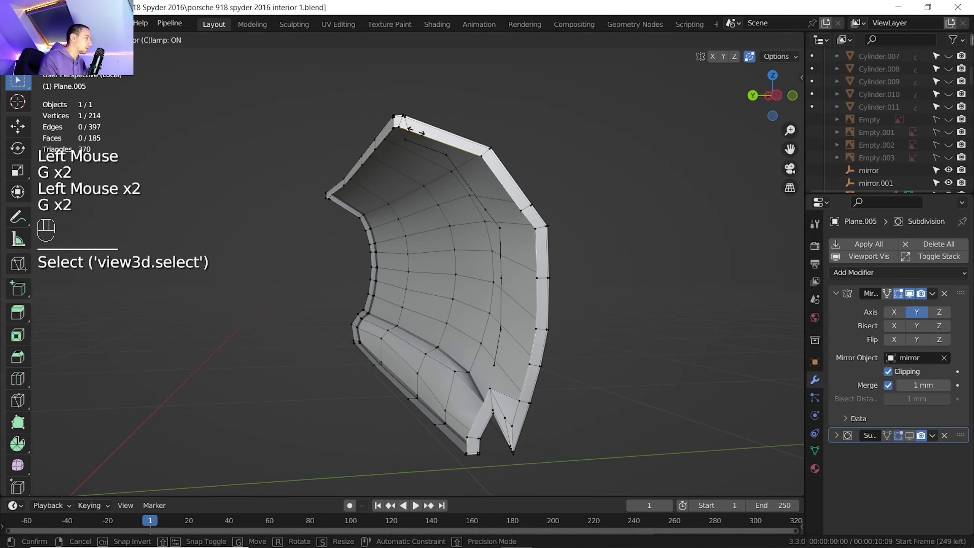
left_click(424, 133)
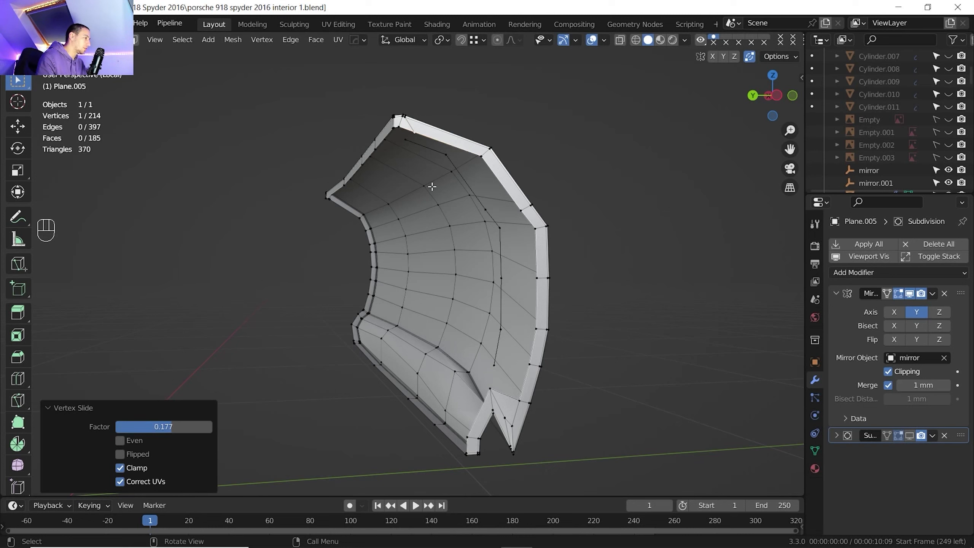
Step: Fill faces between the duplicated edge strip and the panel rim, from the top down to the face at the lower tip
key("2")
left_click(432, 154)
left_click(461, 156, "shift")
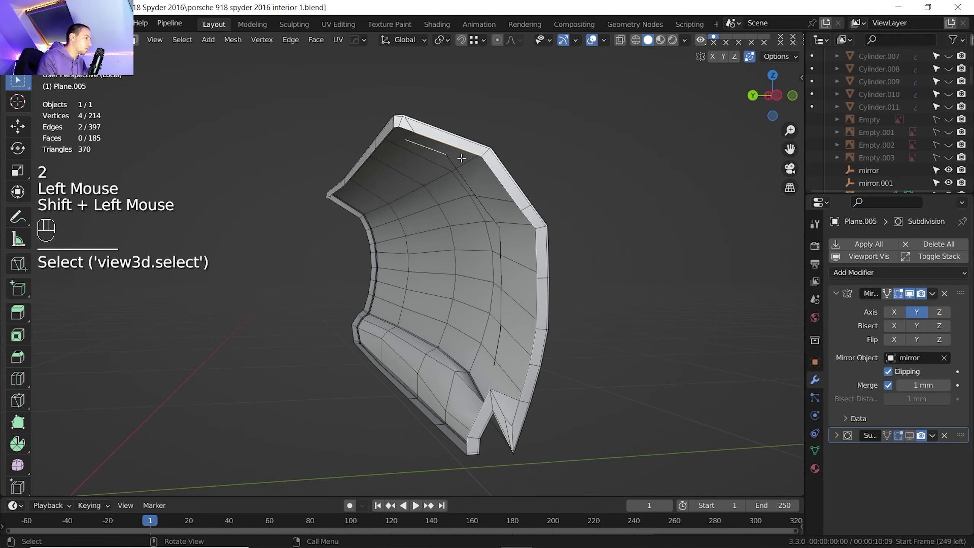
key("f")
left_click(471, 183)
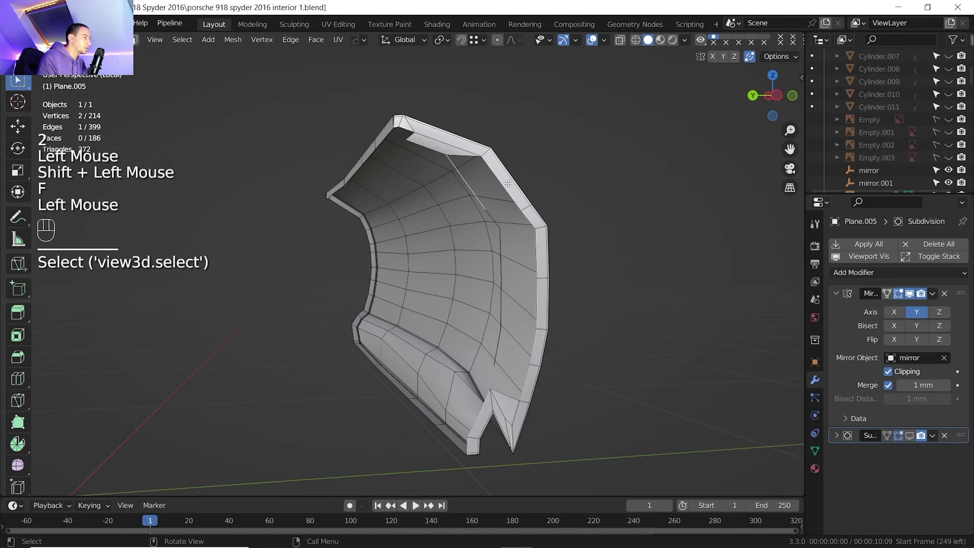
left_click(457, 158)
key("f")
key("f")
key("f")
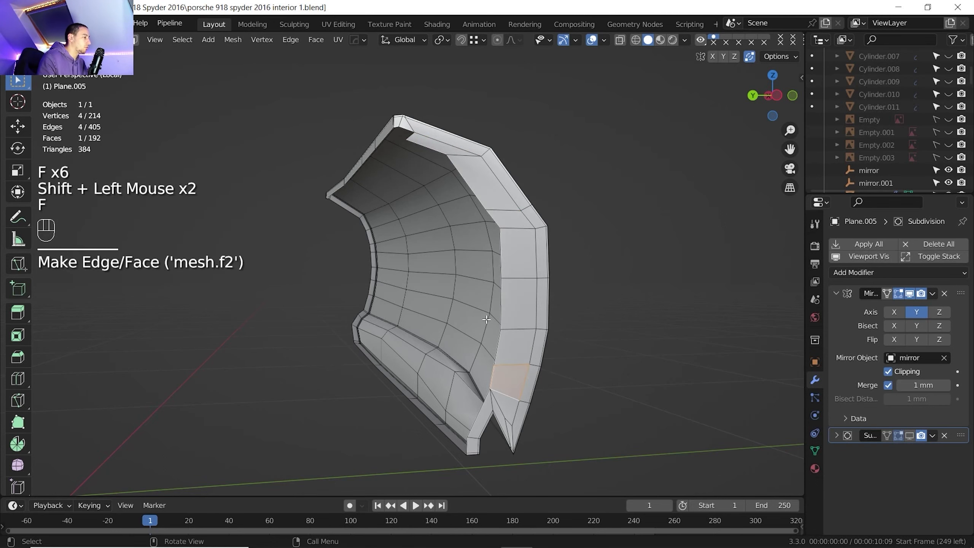
Step: Slide the upper free corner vertex of the new face strip along its edge by a factor of about 0.52
middle_click_drag(487, 319, 555, 388, "shift")
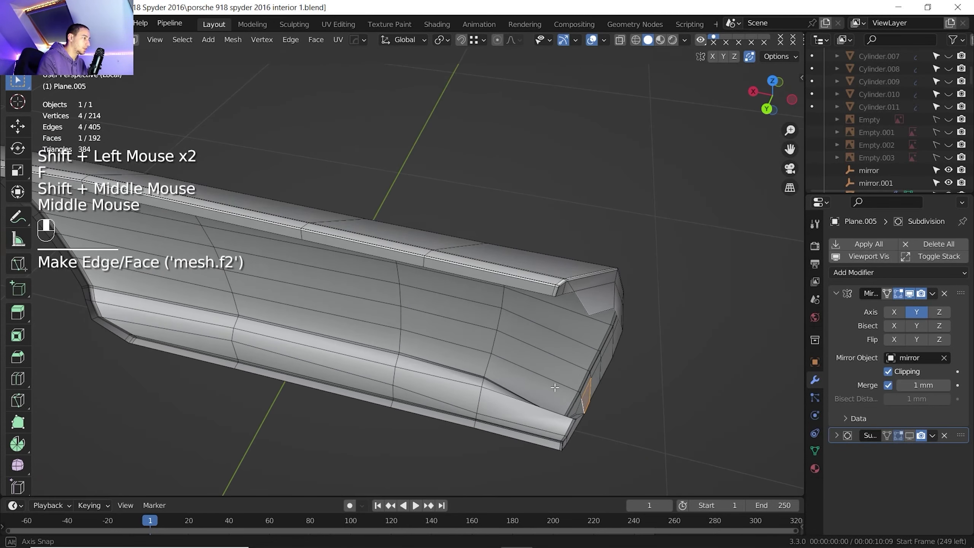
middle_click_drag(597, 308, 379, 141)
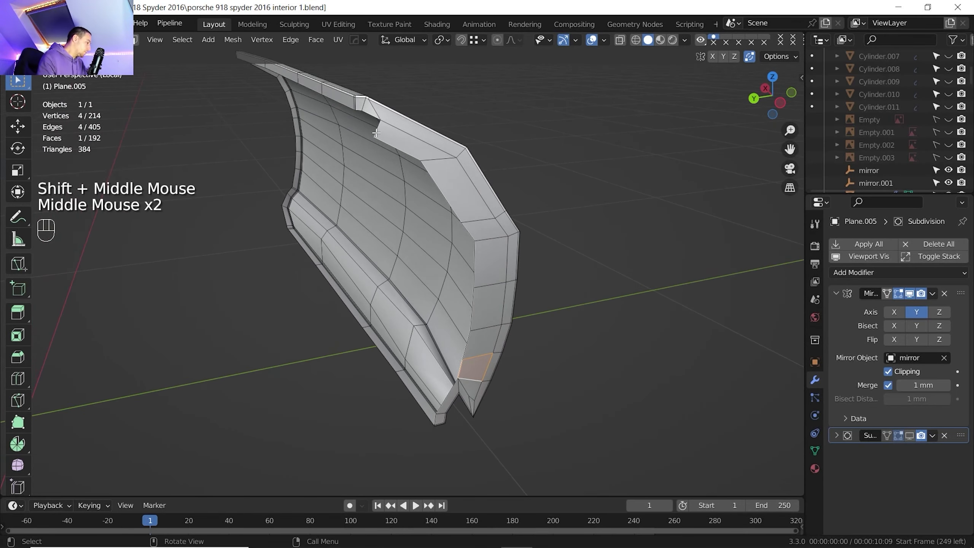
key("1")
left_click(376, 138)
key("g")
key("g")
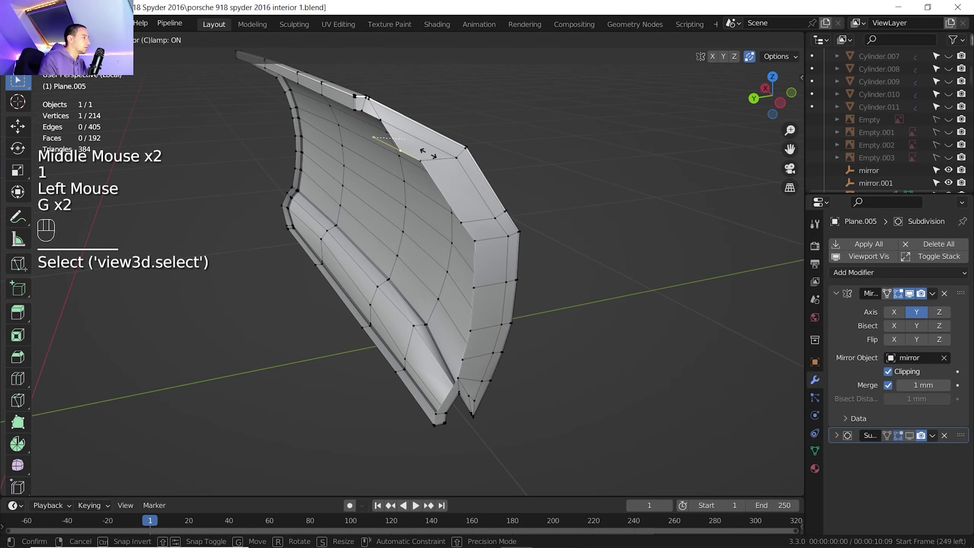
left_click(429, 154)
Step: Extrude the open inner border of the panel's end, from the top rim to the lower corner, about 26 mm along Y
middle_click_drag(429, 154, 407, 162, "shift")
middle_click_drag(407, 161, 387, 192)
scroll(387, 169, "down", 1)
middle_click_drag(388, 192, 387, 213)
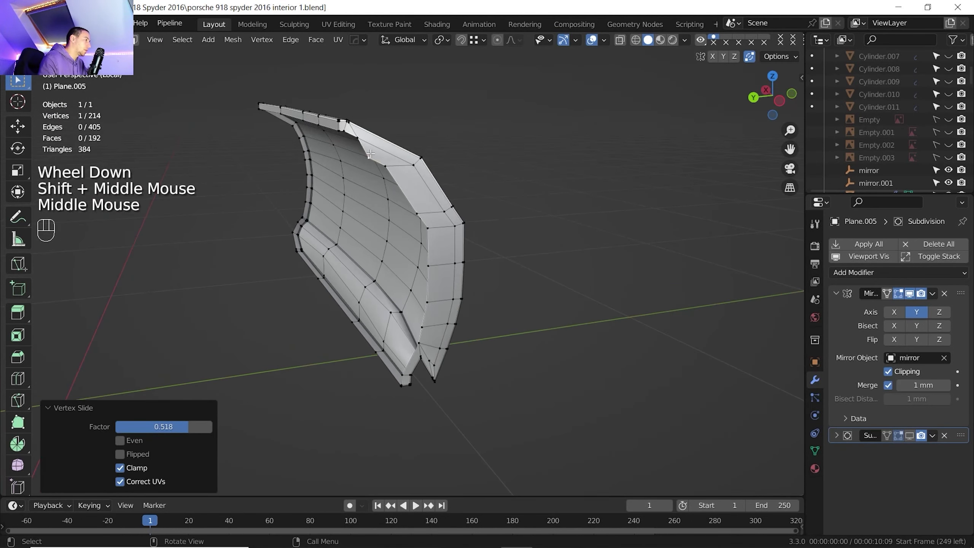
key("2")
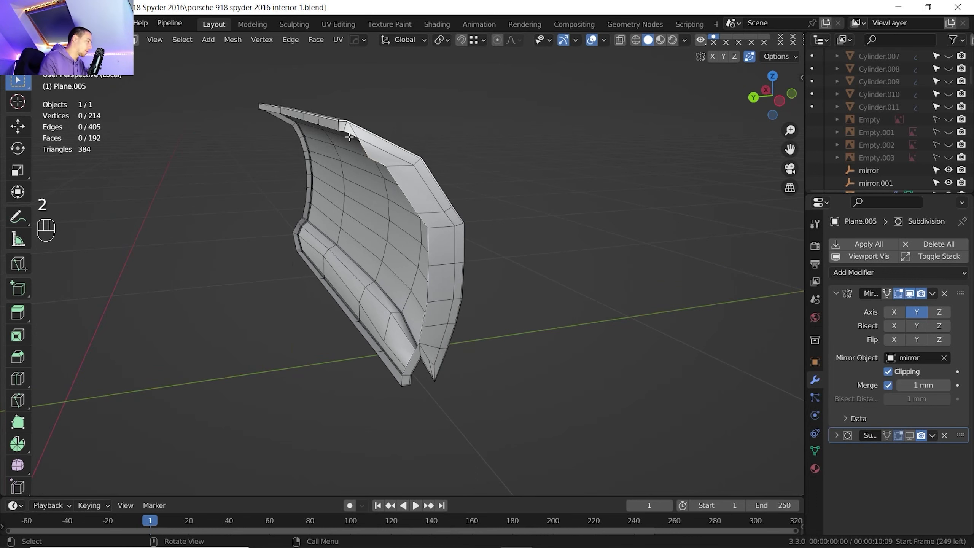
left_click(346, 131)
scroll(353, 140, "up", 2)
middle_click_drag(353, 139, 254, 210, "shift")
left_click(222, 175)
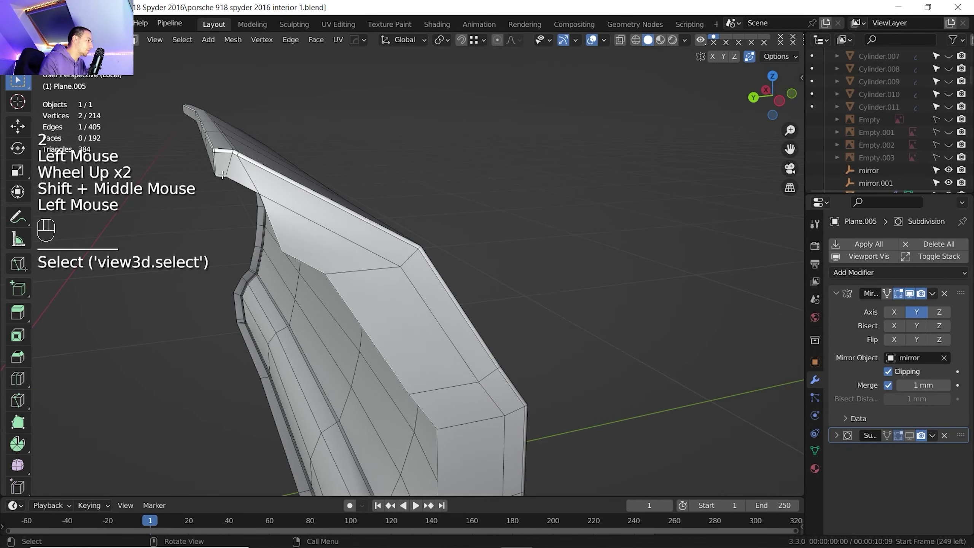
key("ctrl")
left_click(243, 185, "ctrl")
scroll(243, 186, "down", 2)
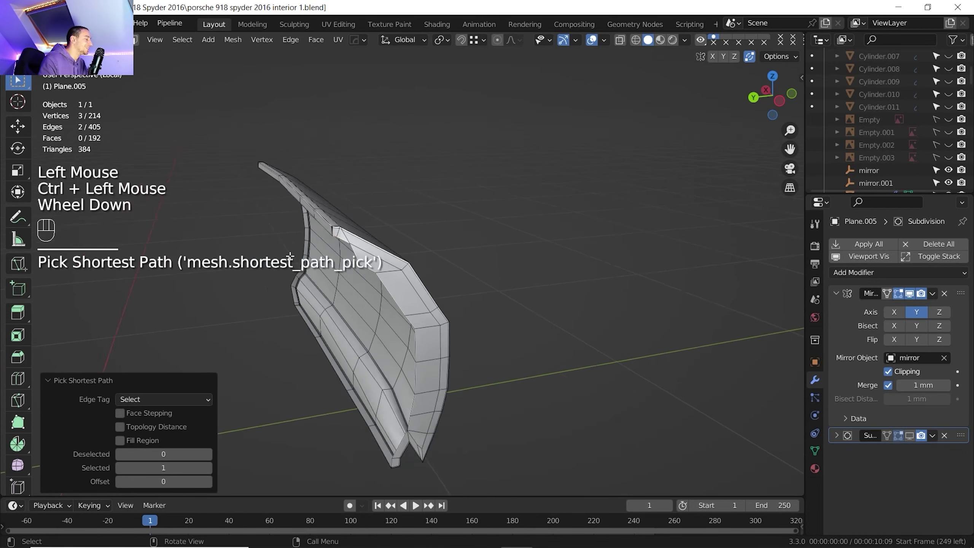
middle_click_drag(244, 185, 346, 345, "shift")
scroll(353, 361, "up", 2)
left_click(353, 362, "ctrl")
key("shift")
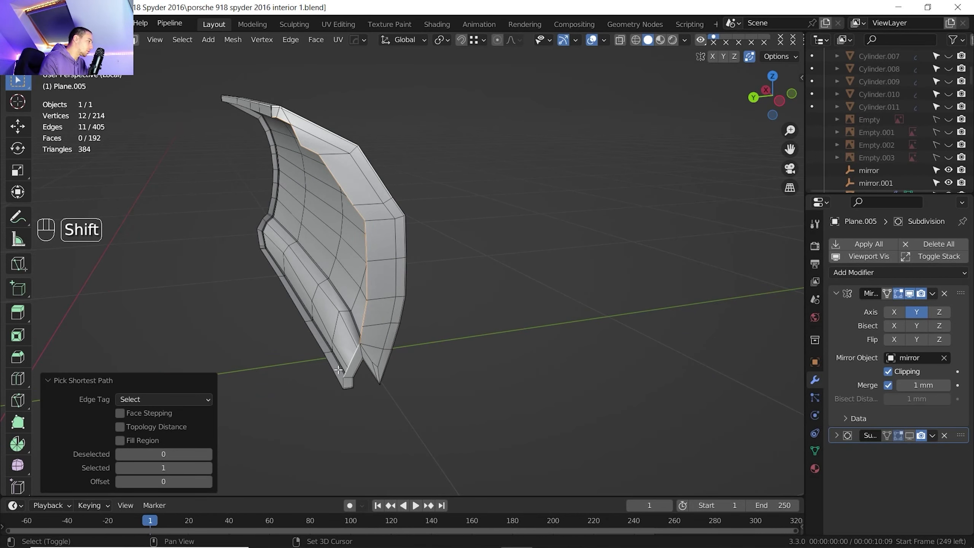
middle_click_drag(339, 370, 368, 345, "shift")
middle_click_drag(368, 346, 408, 324)
key("e")
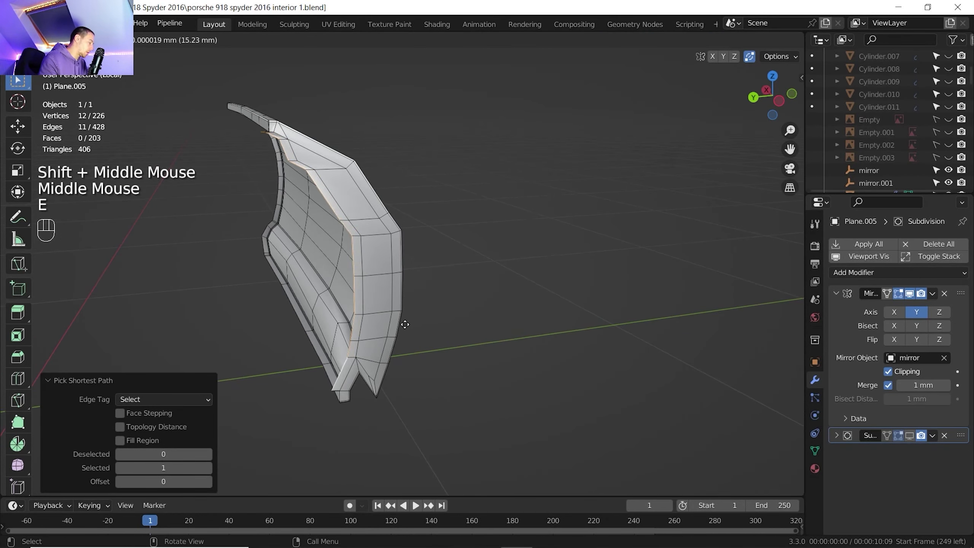
key("x")
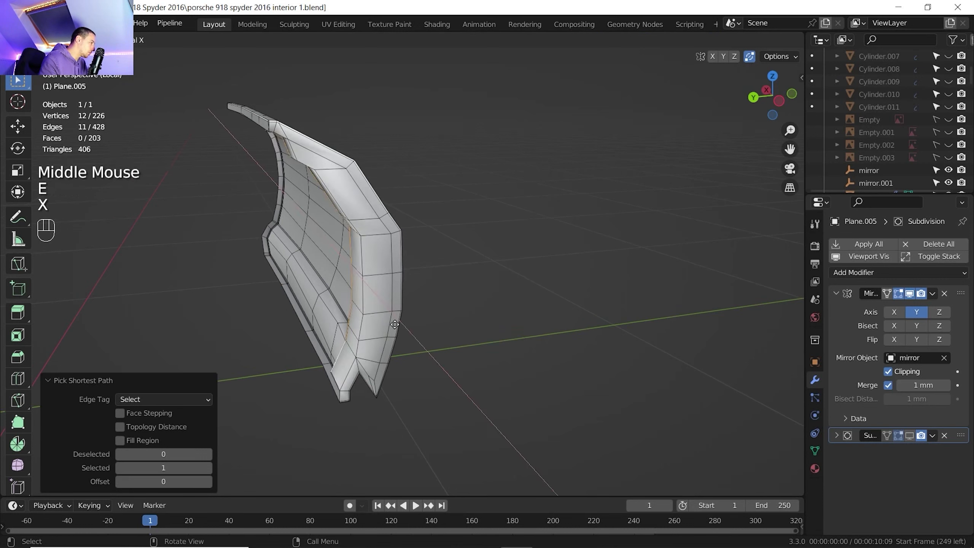
key("y")
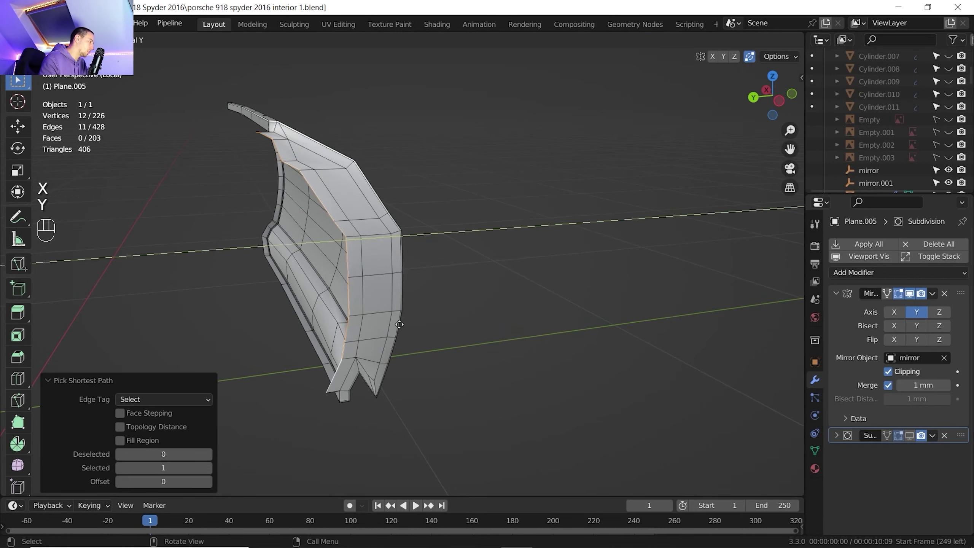
left_click(399, 324)
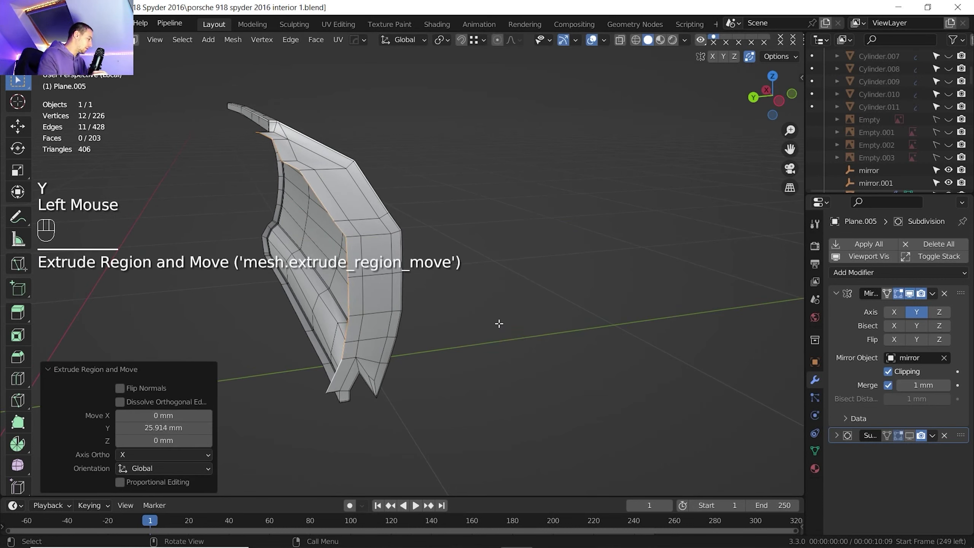
Step: Flatten the extruded border with a Y scale of 0 and move it about 54.6 mm along Y
key("s")
key("y")
key("shift+0")
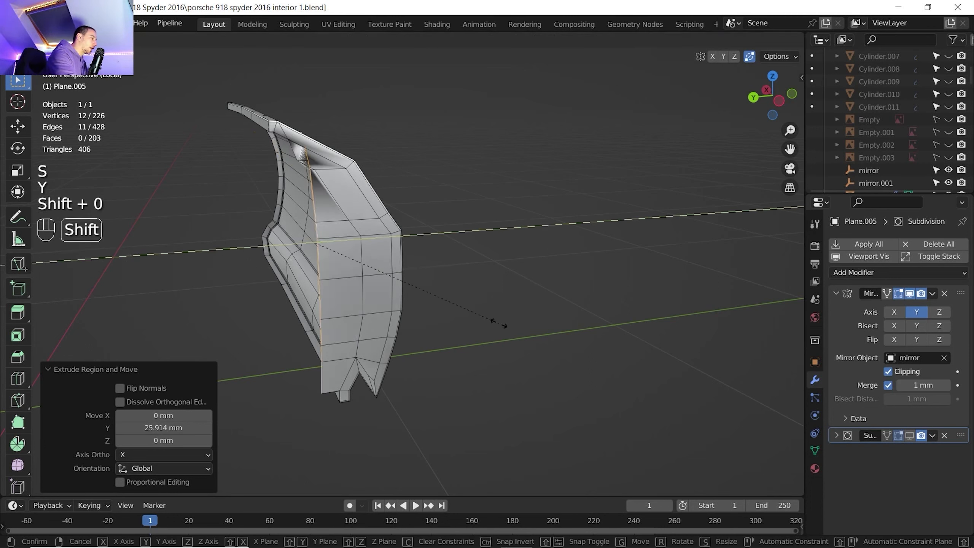
key("Return")
key("g")
key("x")
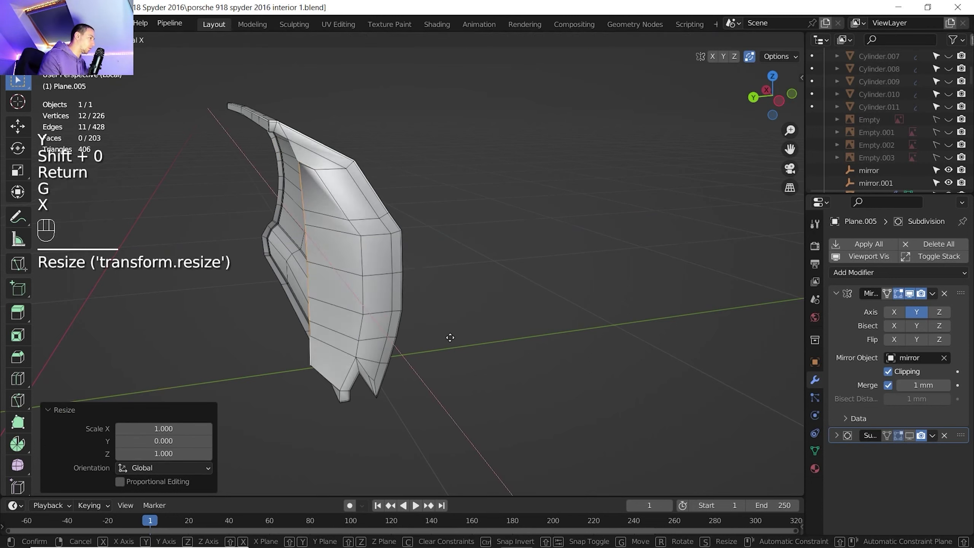
key("x")
key("y")
left_click(468, 339)
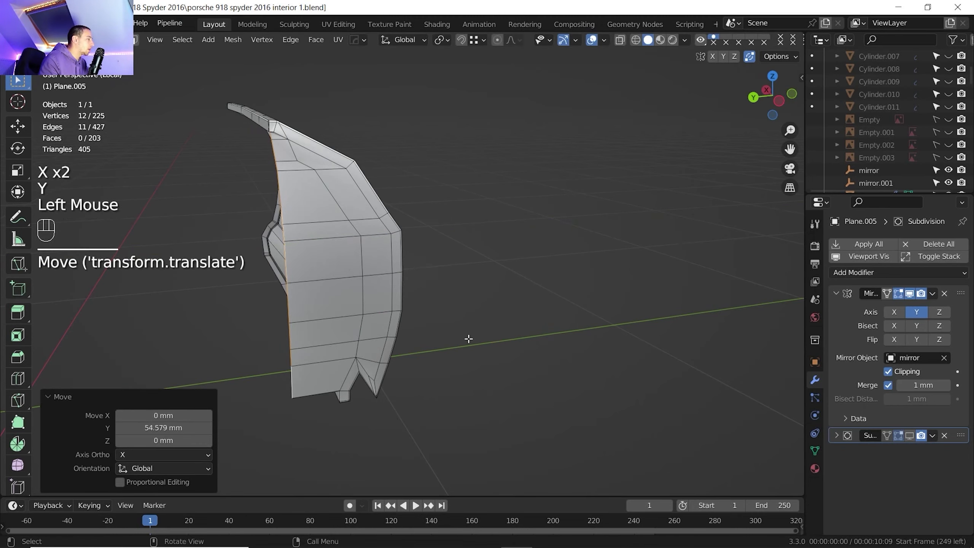
Step: Rotate the flattened border edges -13° about the X axis to follow the panel's slant
middle_click_drag(468, 337, 460, 300, "shift")
scroll(445, 310, "up", 1)
middle_click_drag(460, 299, 476, 287)
key("r")
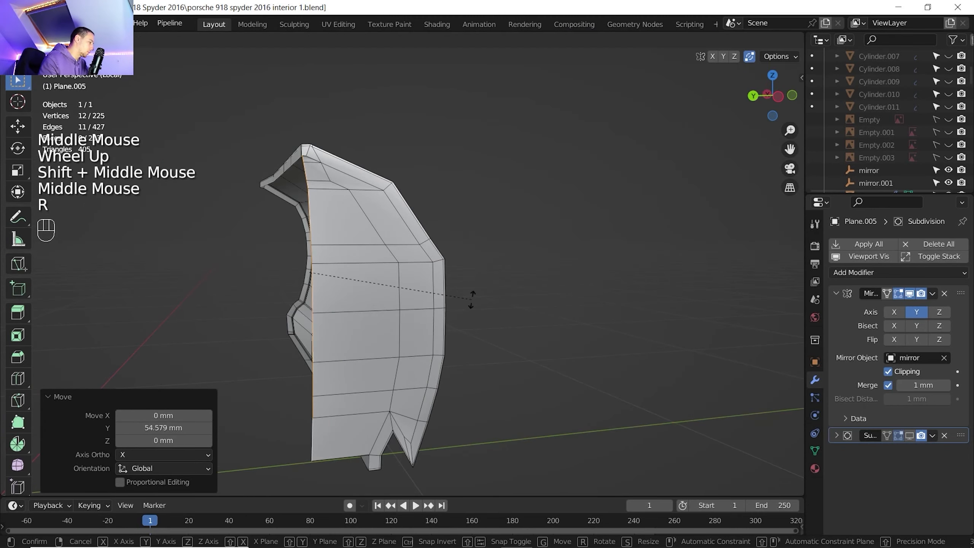
key("x")
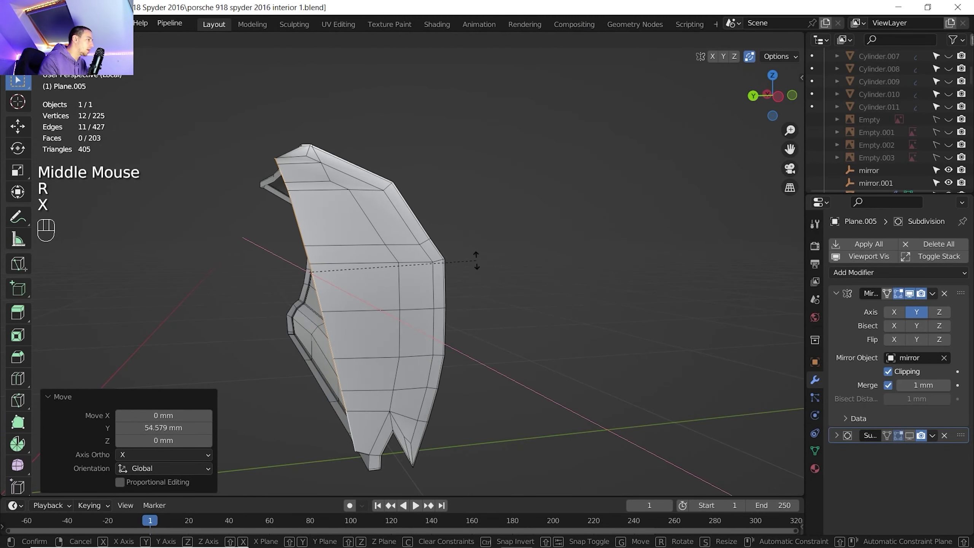
left_click(477, 260)
Step: Move the tilted border edges back along Y by about -26.2 mm and a further -5.4 mm
key("g")
key("x")
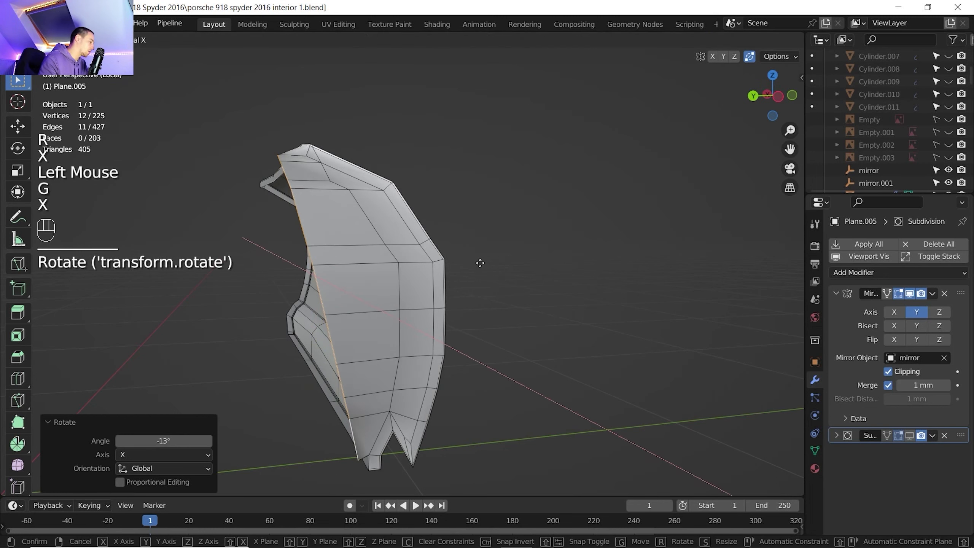
key("y")
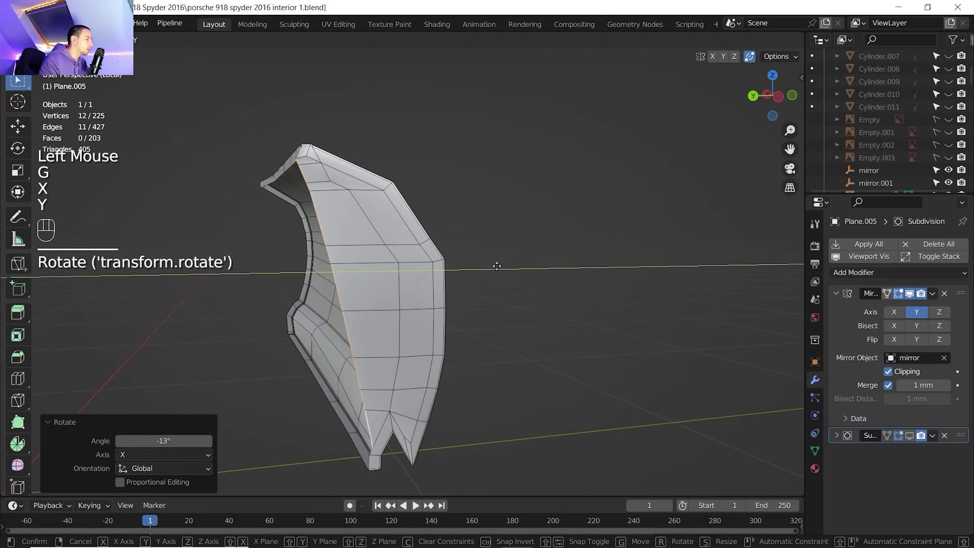
left_click(495, 265)
key("g")
key("y")
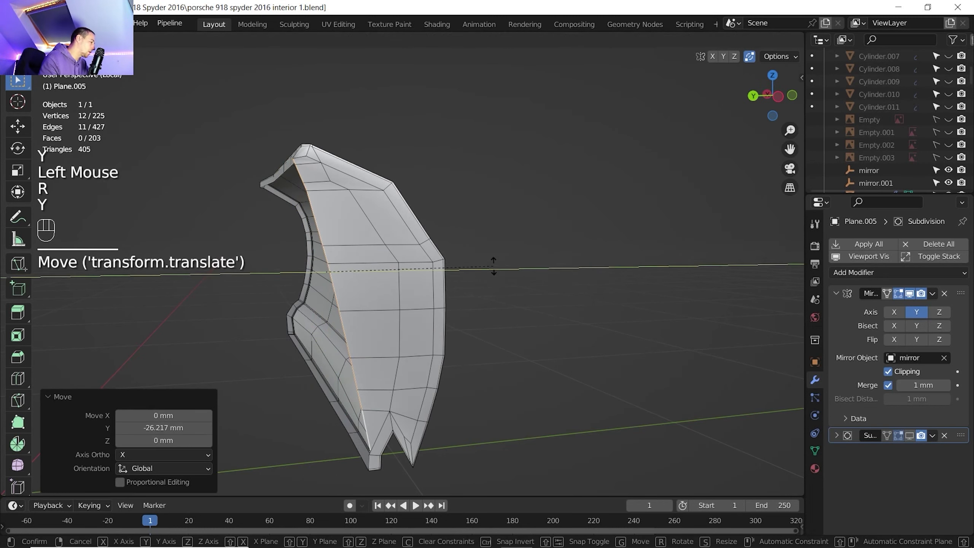
left_click(500, 275)
Step: Slide the vertex at the upper corner of the extruded end cap along its edge by a factor of about 0.56
middle_click_drag(500, 275, 445, 309, "shift")
scroll(384, 249, "up", 2)
scroll(368, 230, "up", 1, "shift")
middle_click_drag(356, 215, 376, 246, "shift")
middle_click_drag(375, 246, 355, 238)
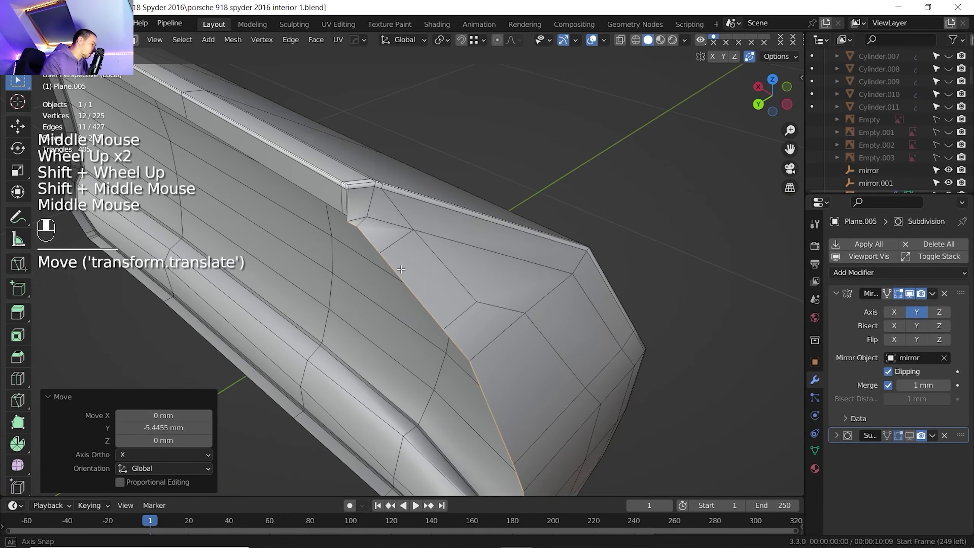
key("1")
left_click(348, 224)
key("g")
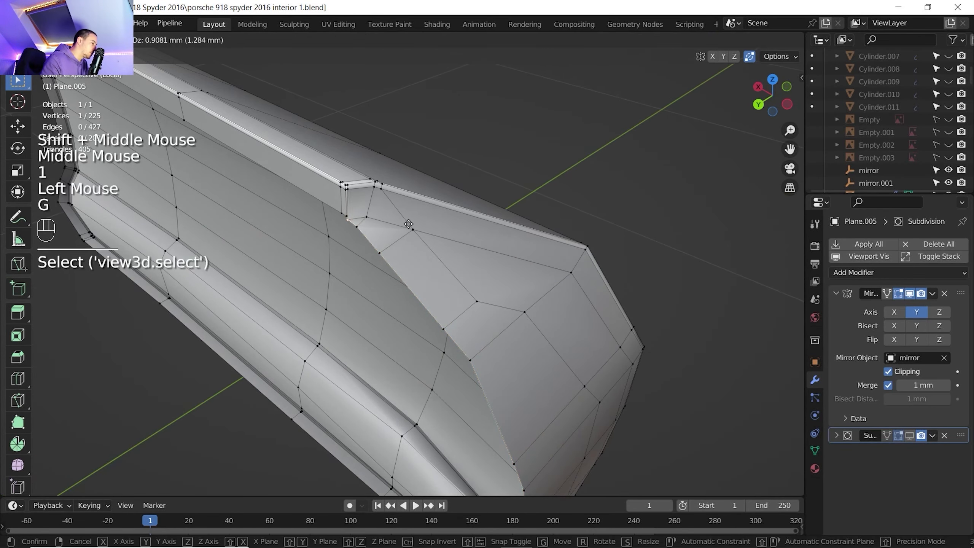
key("g")
left_click(369, 224)
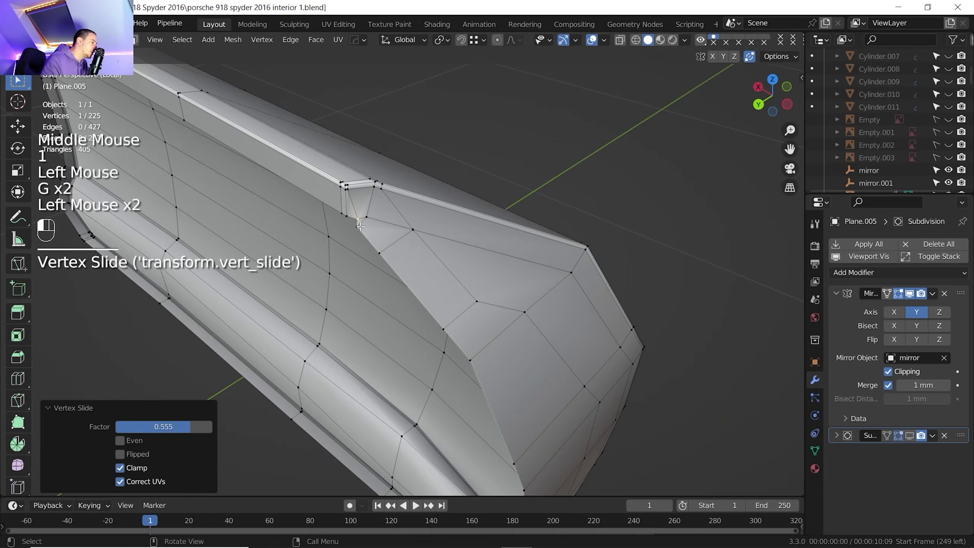
Step: Slide the end cap border vertex just below the upper corner along its edge by a factor of about 0.36
left_click(361, 227)
key("g")
key("g")
left_click(370, 232)
scroll(372, 230, "up", 1)
middle_click_drag(374, 230, 391, 295, "shift")
scroll(387, 280, "up", 2)
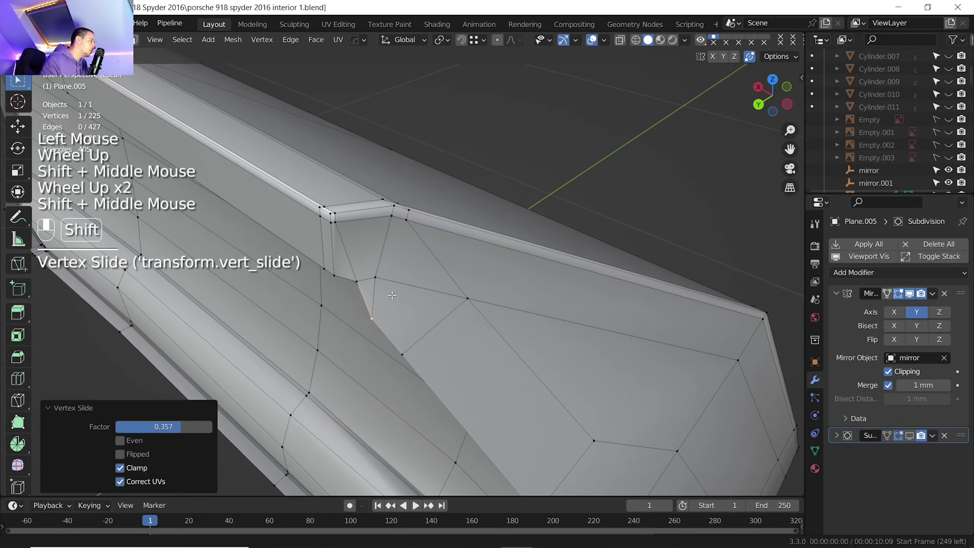
Step: Slide the end cap border vertex near the upper corner fully along its edge onto the neighbouring vertex, factor 1
key("g")
key("g")
left_click(380, 269)
scroll(430, 305, "down", 1)
scroll(428, 321, "down", 1)
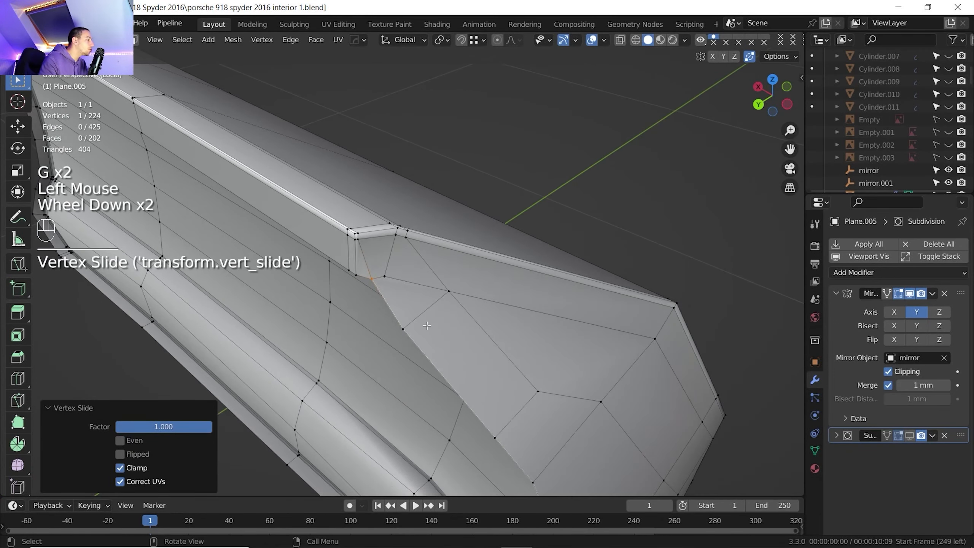
Step: Slide the end cap border vertex near the lower tip upward along its edge by a factor of about 0.53
middle_click_drag(426, 324, 383, 320)
scroll(383, 321, "up", 1)
middle_click_drag(384, 320, 382, 319, "shift")
scroll(383, 319, "up", 1)
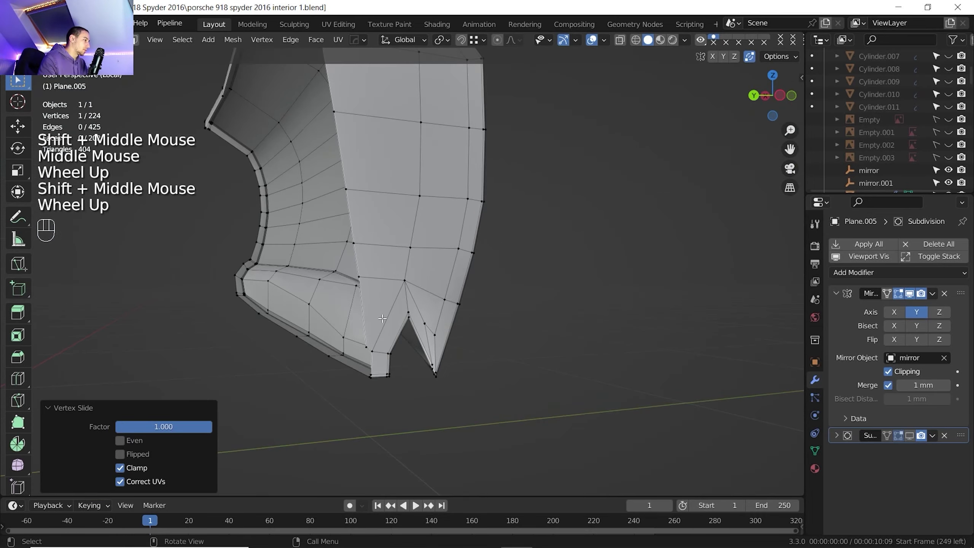
left_click(365, 342)
key("g")
key("g")
left_click(368, 307)
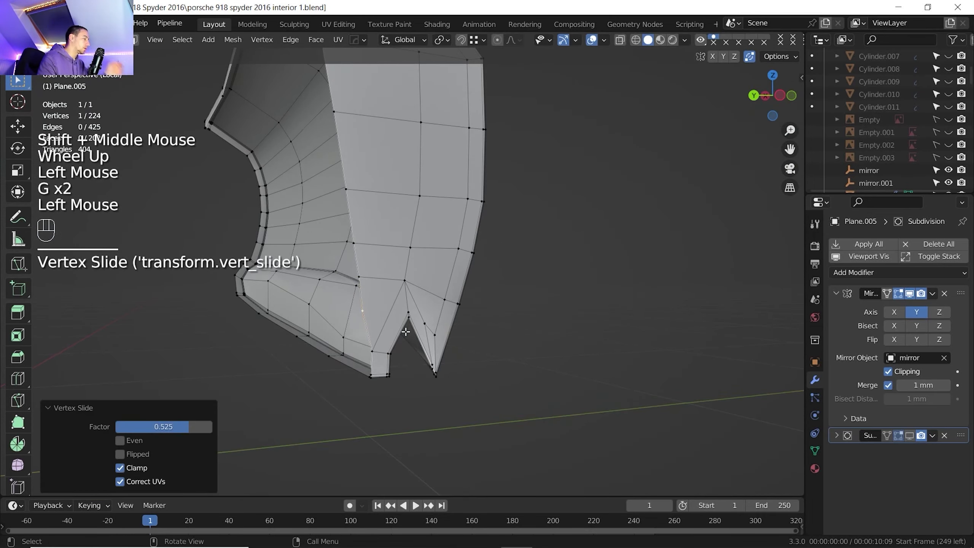
Step: Move the four upper faces in the end cap's column beside the curved border inward along positive X
scroll(398, 245, "down", 3)
middle_click_drag(398, 245, 368, 268, "shift")
middle_click_drag(368, 269, 480, 459)
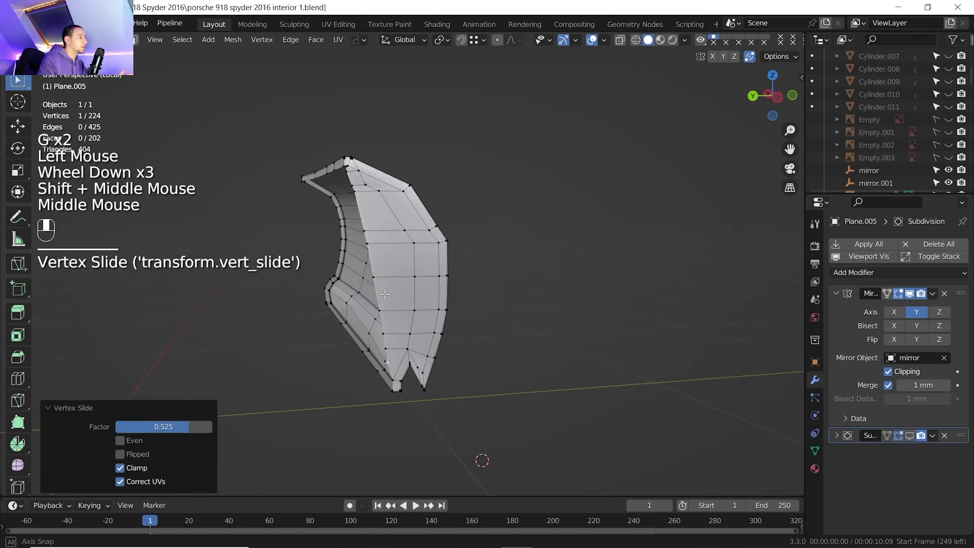
scroll(446, 307, "up", 2)
left_click(312, 160)
left_click(329, 149, "shift")
left_click(331, 151, "shift")
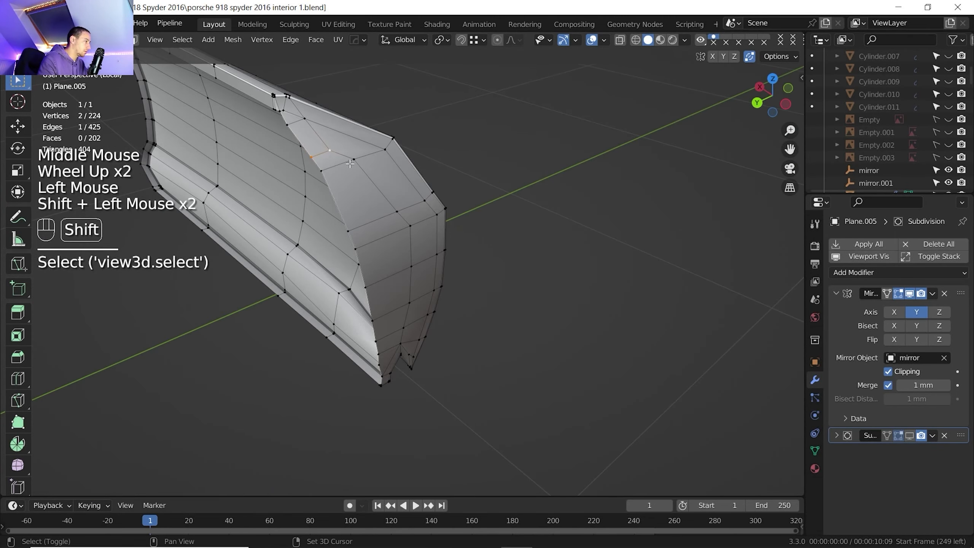
left_click(354, 159, "shift")
key("3")
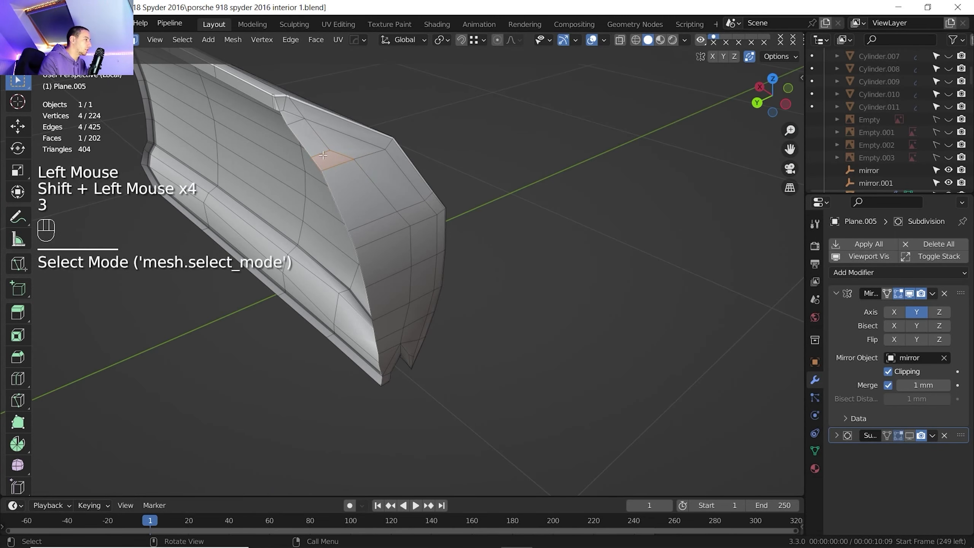
left_click(343, 176, "shift")
left_click(374, 245, "shift")
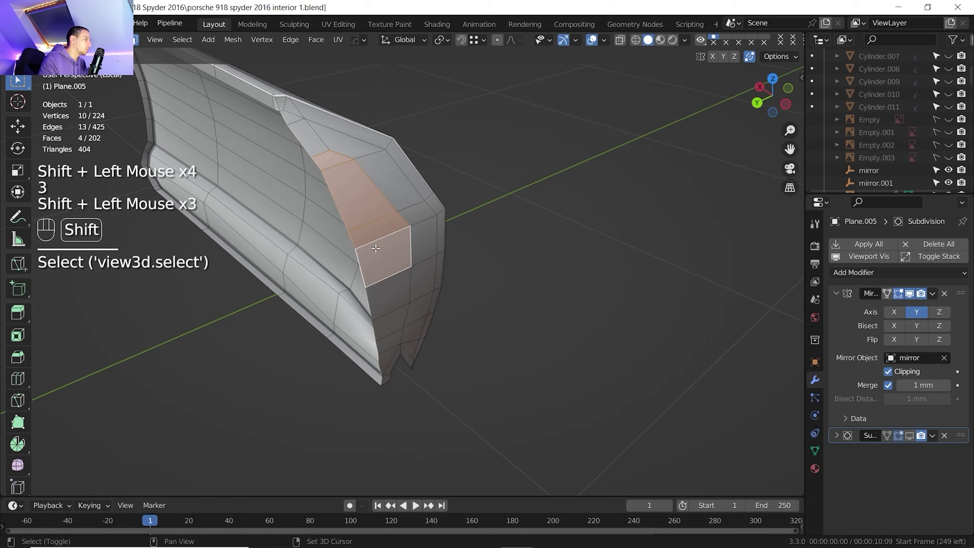
left_click(772, 78)
middle_click_drag(772, 78, 506, 301, "shift")
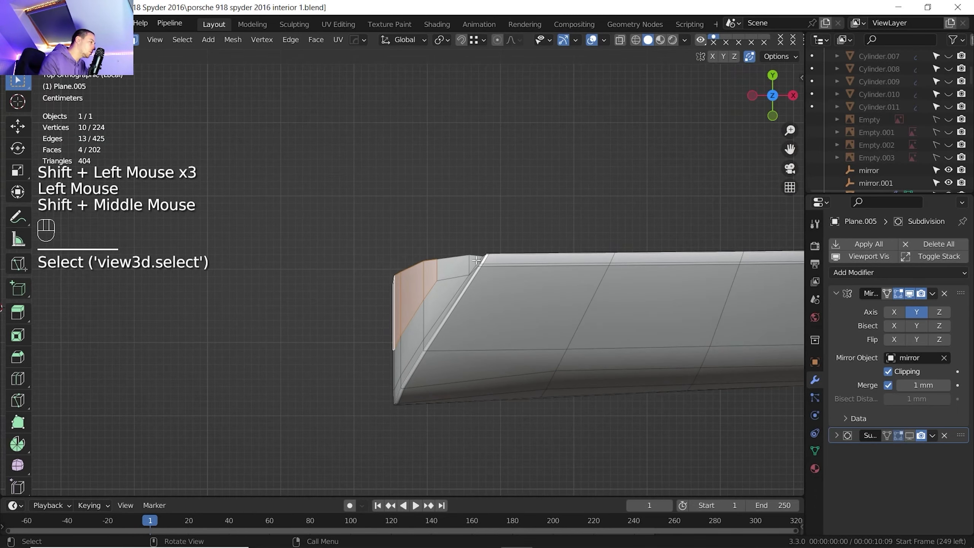
key("g")
key("x")
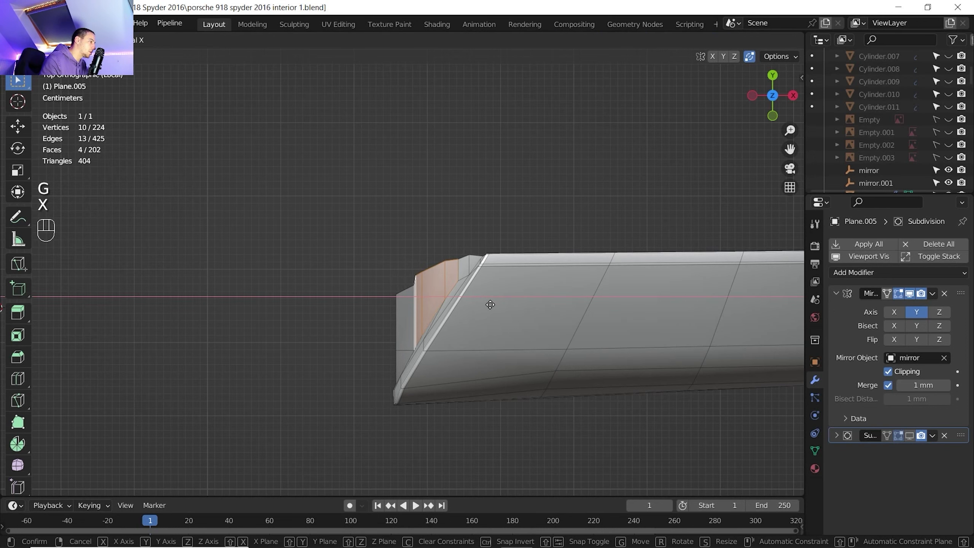
left_click(491, 305)
Step: Move the single face in the lower part of the same end cap column along X by about 22.7 mm
middle_click_drag(484, 305, 471, 304)
middle_click_drag(472, 304, 458, 303, "shift")
left_click(457, 302)
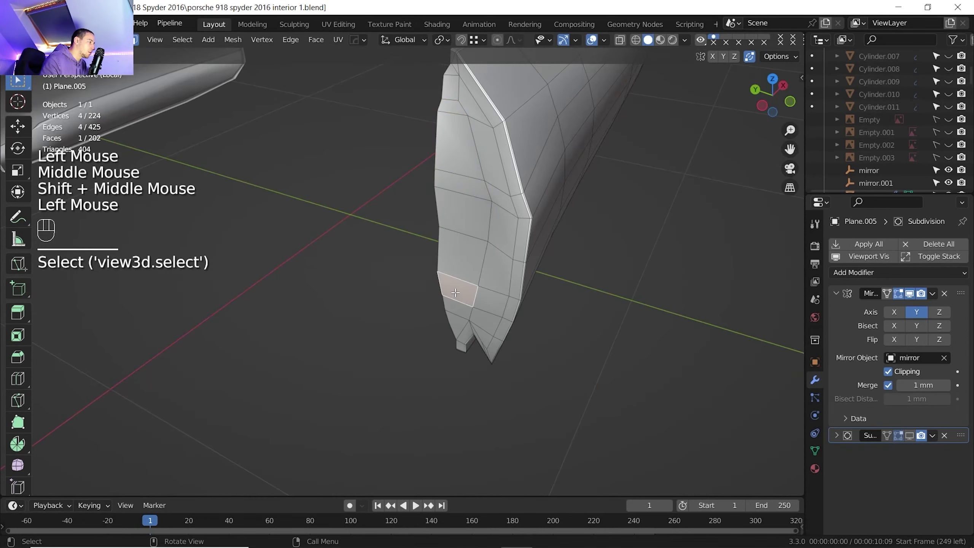
left_click(773, 79)
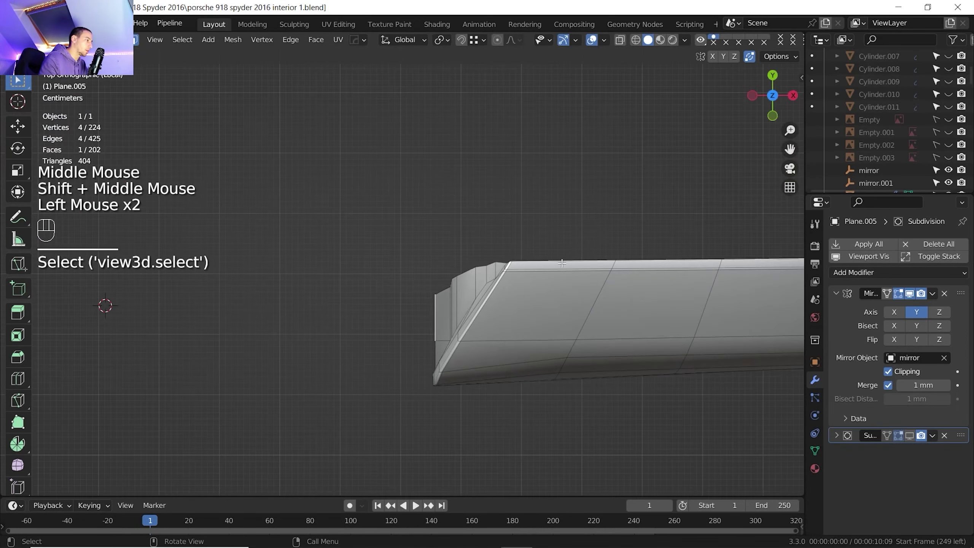
key("g")
key("x")
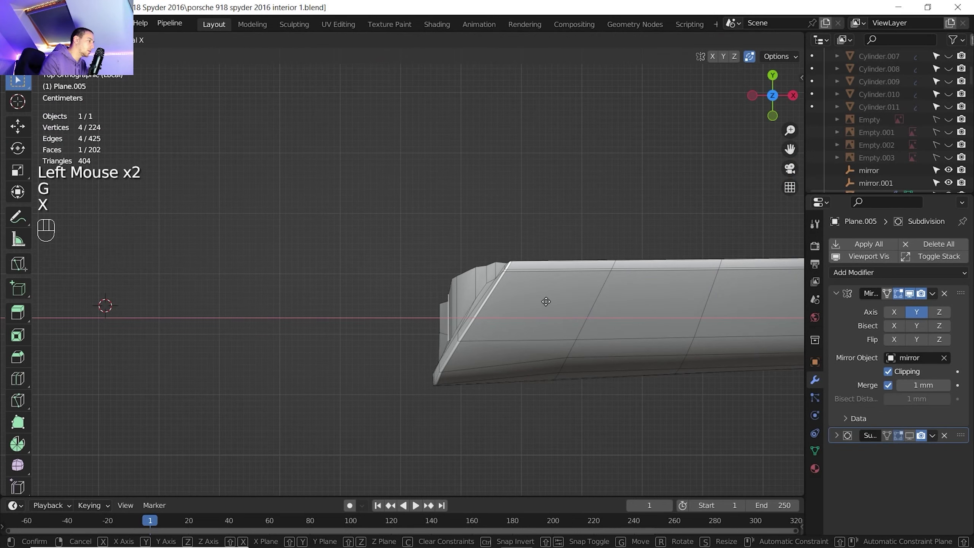
left_click(547, 302)
Step: Examine the adjusted end cap and the panel's opposite open end from several angles
scroll(510, 304, "down", 2)
middle_click_drag(509, 305, 514, 288, "shift")
middle_click_drag(514, 288, 575, 265)
middle_click_drag(575, 265, 614, 253, "shift")
middle_click_drag(613, 254, 604, 273)
middle_click_drag(604, 273, 658, 255, "shift")
middle_click_drag(658, 254, 598, 265)
scroll(576, 270, "down", 5)
middle_click_drag(568, 273, 544, 282, "shift")
middle_click_drag(544, 282, 498, 307)
middle_click_drag(498, 307, 480, 270, "shift")
scroll(450, 307, "up", 4)
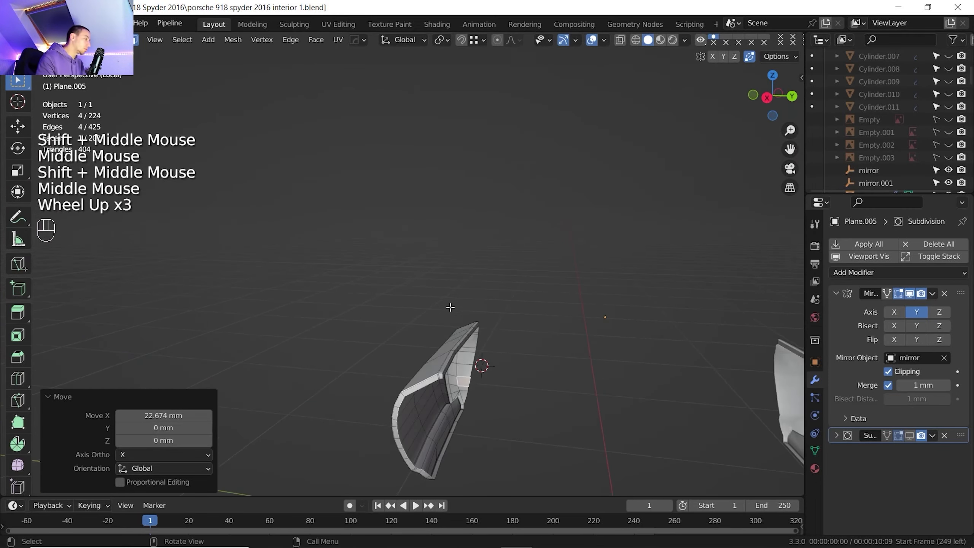
middle_click_drag(434, 243, 380, 259, "shift")
scroll(390, 295, "up", 2)
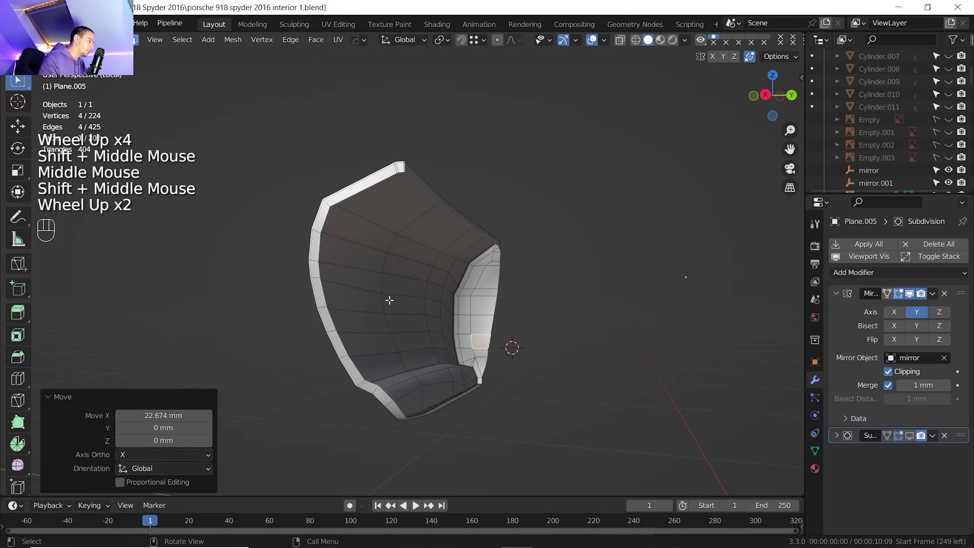
middle_click_drag(389, 300, 388, 310)
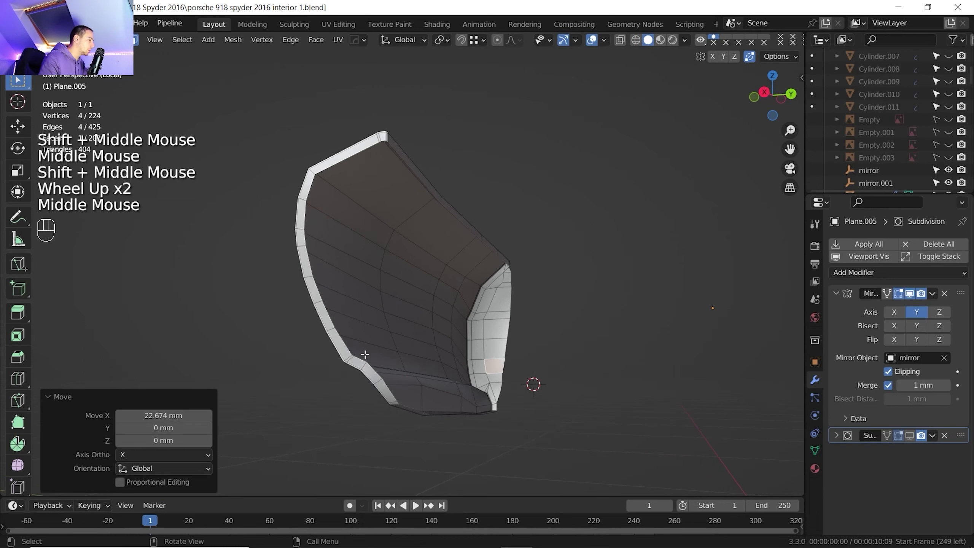
Step: Select the chain of inner border edges at the panel's open end, from its upper edge to the lower corner
left_click(370, 143)
key("2")
left_click(347, 159)
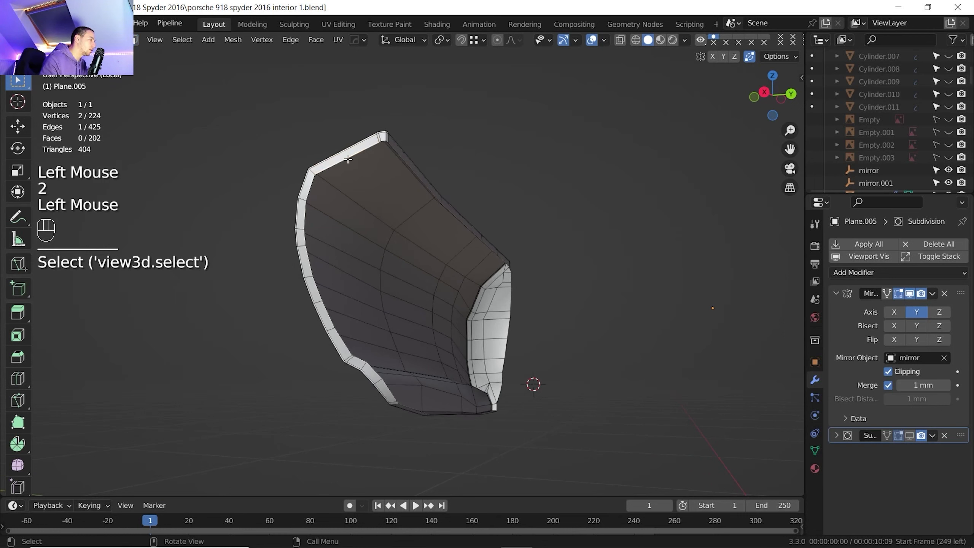
left_click(387, 387, "ctrl")
middle_click_drag(407, 355, 382, 324)
scroll(381, 324, "up", 2)
scroll(382, 324, "down", 2)
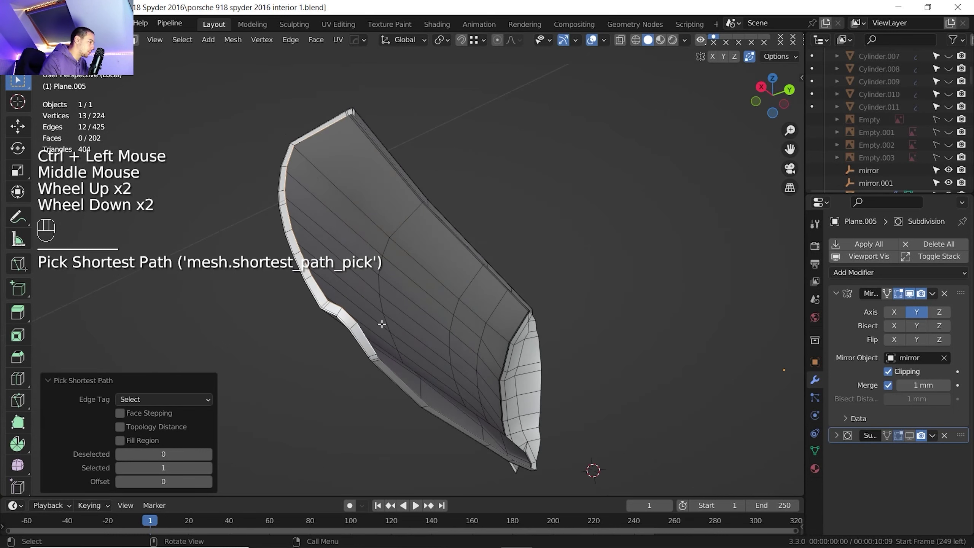
left_click(379, 358, "shift")
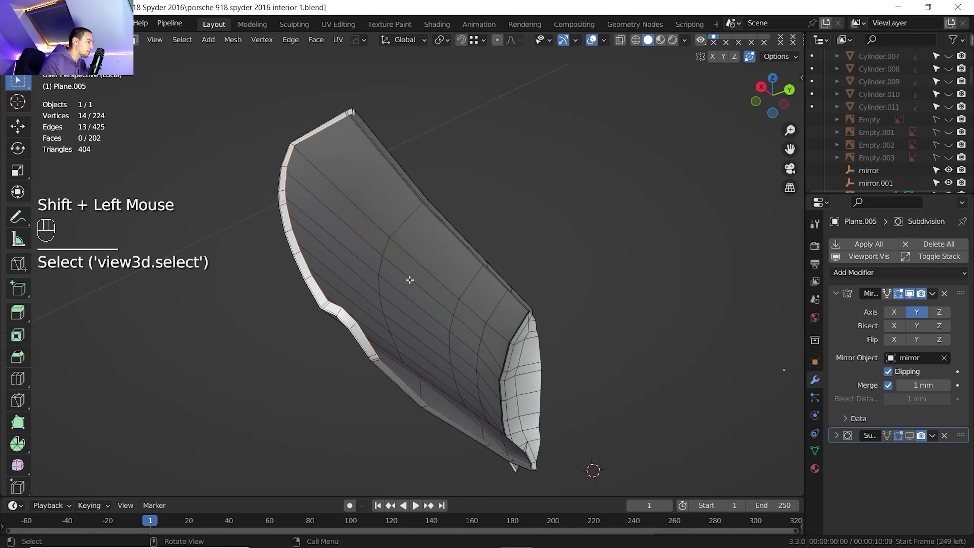
Step: Add the two short inner border edges at the open end's upper corner to the selection
scroll(411, 265, "down", 1)
middle_click_drag(411, 265, 406, 283)
scroll(403, 276, "up", 3)
middle_click_drag(345, 172, 400, 293, "shift")
scroll(400, 292, "up", 3)
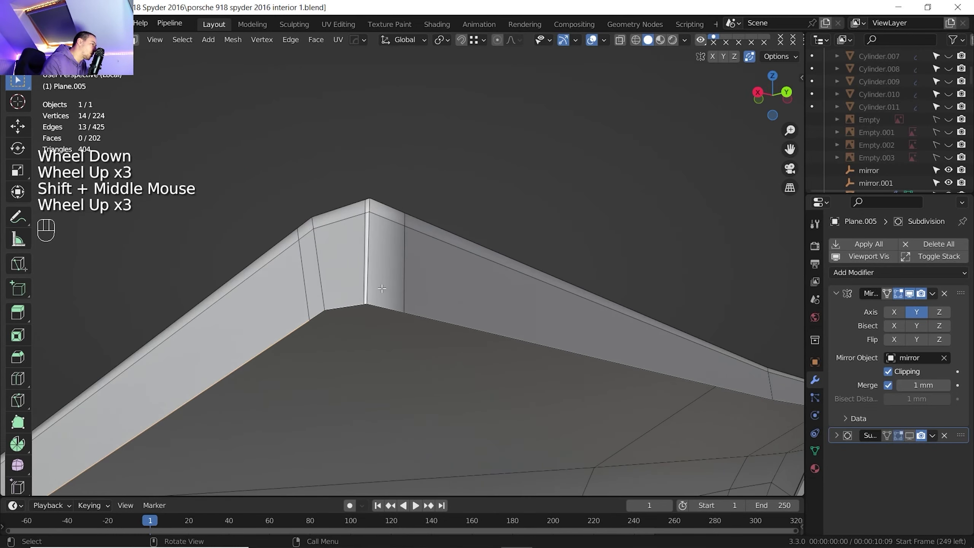
left_click(318, 316, "shift")
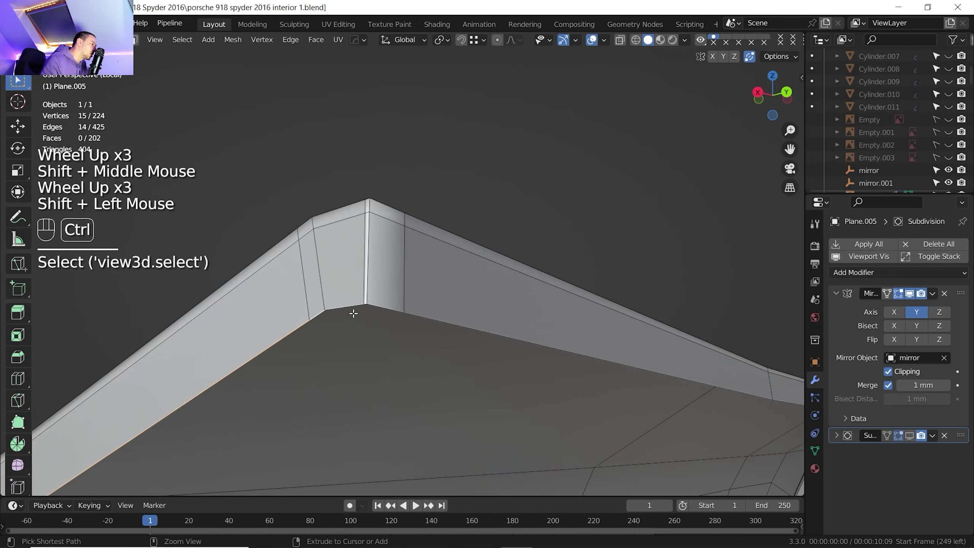
left_click(365, 306, "ctrl")
left_click(364, 305, "shift")
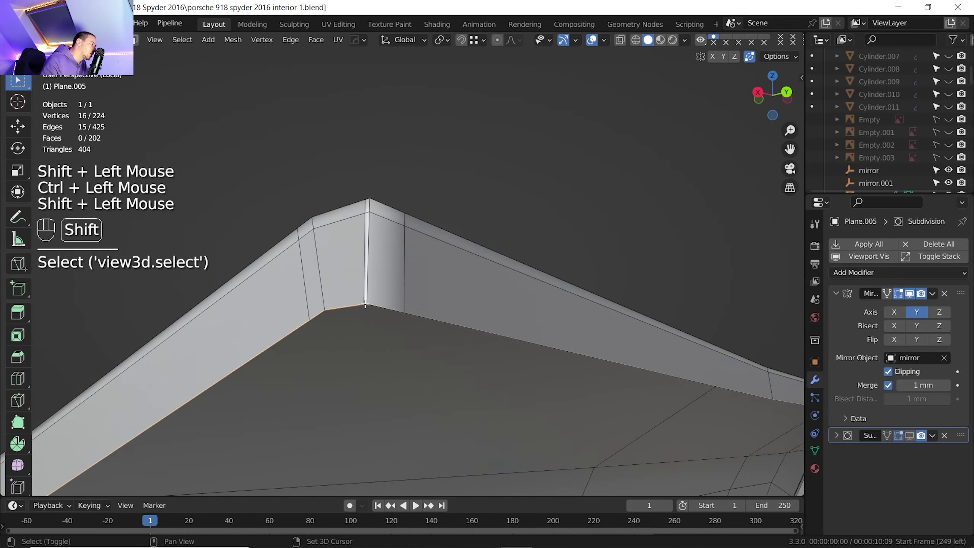
Step: Extrude the selected open-end border edges along X by about -14.8 mm
scroll(367, 317, "down", 1)
scroll(374, 330, "down", 1)
middle_click_drag(374, 331, 340, 234, "shift")
scroll(354, 257, "down", 4)
middle_click_drag(340, 234, 324, 216)
scroll(367, 284, "up", 1)
middle_click_drag(366, 284, 338, 241, "shift")
middle_click_drag(338, 241, 337, 244)
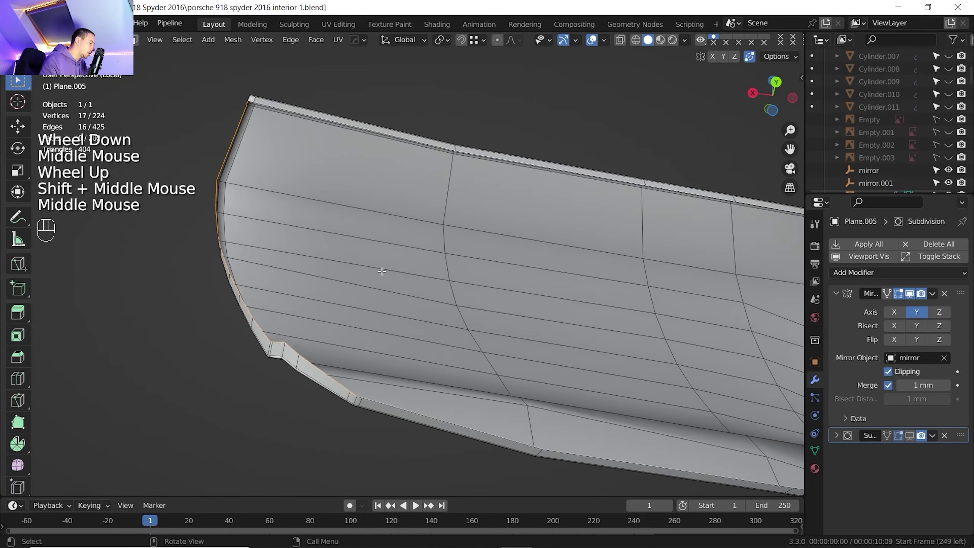
key("e")
key("x")
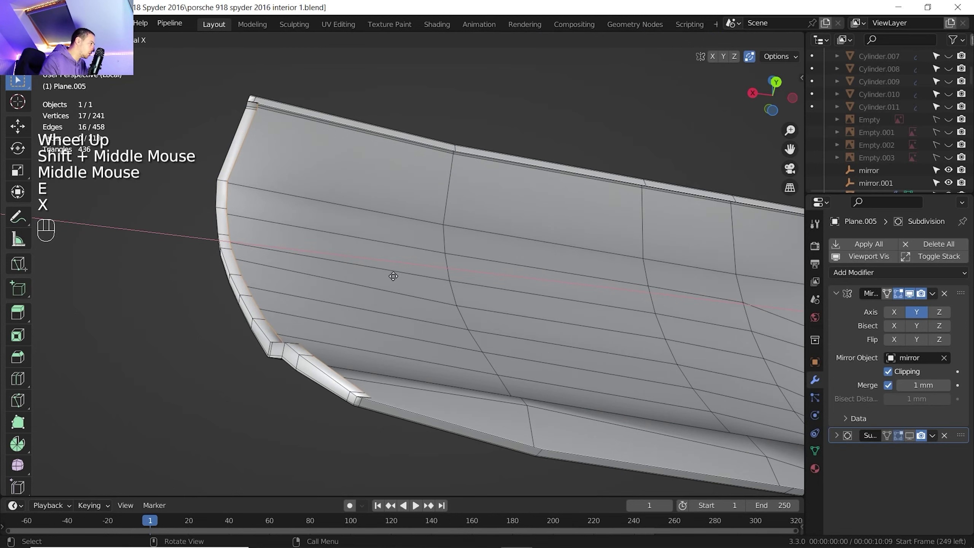
left_click(391, 276)
Step: Enable snapping and merge the extruded border's lower corner vertex onto the adjacent rim vertex
middle_click_drag(392, 276, 415, 275, "shift")
scroll(389, 274, "up", 2)
scroll(389, 273, "up", 1)
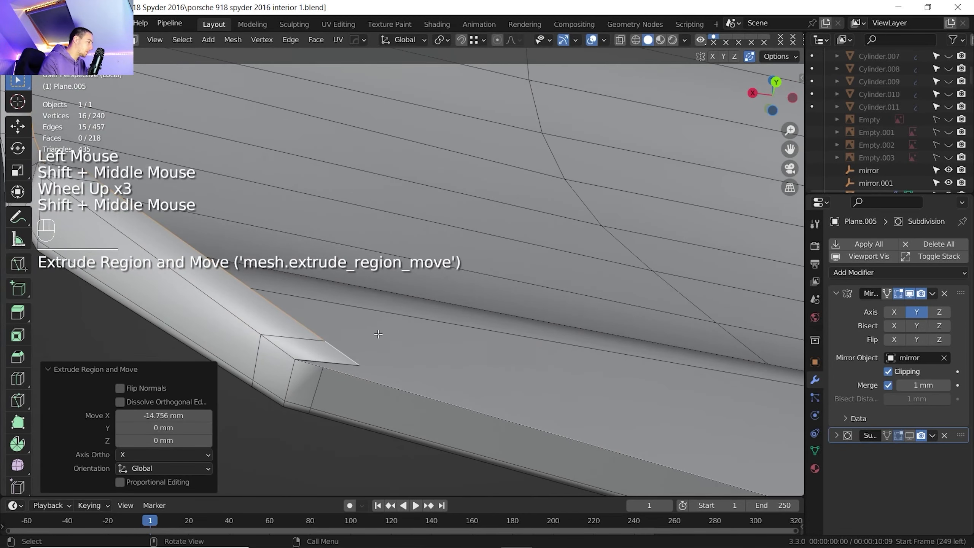
left_click(461, 38)
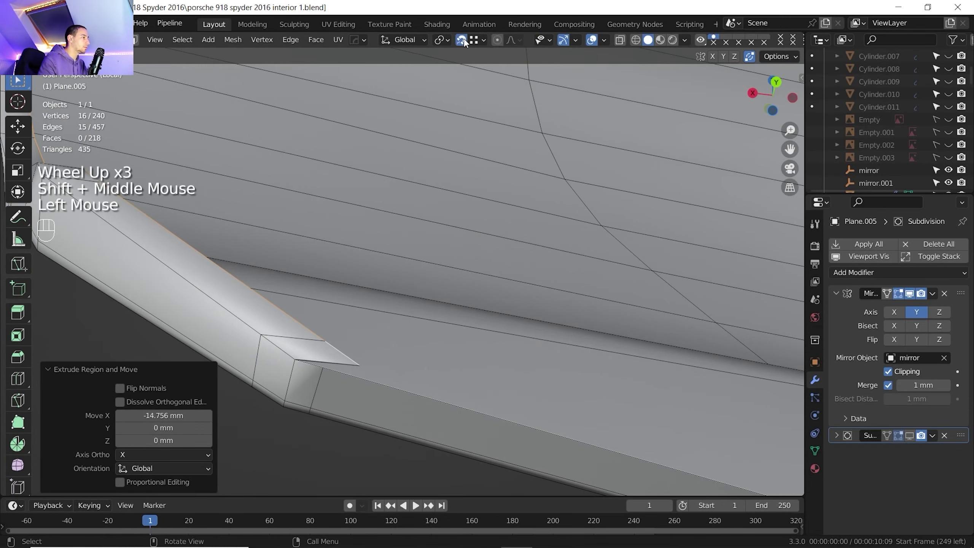
key("1")
left_click(363, 366)
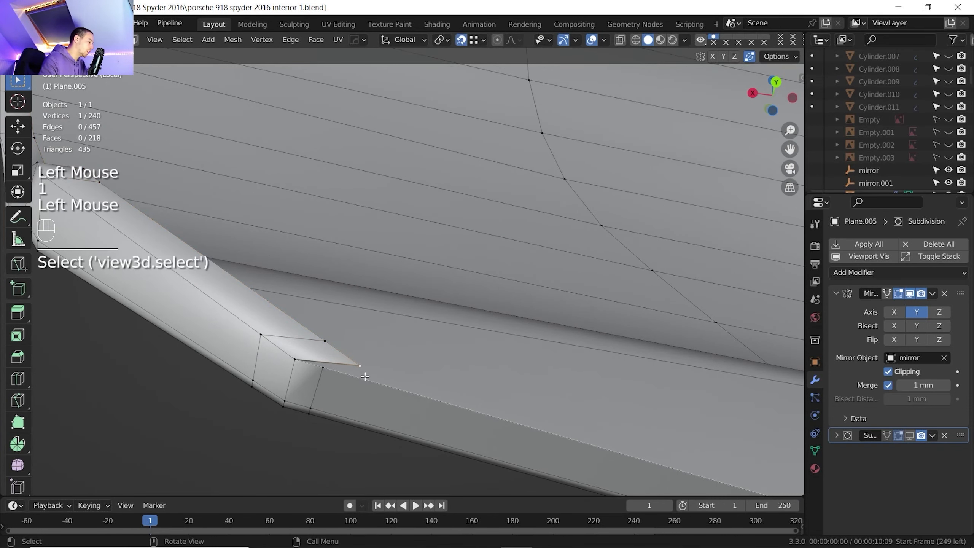
key("g")
left_click(329, 368)
Step: Try to snap the extruded border's upper corner vertex onto the adjacent rim vertex
scroll(336, 369, "down", 2)
middle_click_drag(360, 268, 338, 291, "shift")
scroll(362, 316, "down", 2)
scroll(338, 292, "up", 2)
middle_click_drag(338, 291, 312, 309, "shift")
scroll(312, 309, "up", 2)
left_click(311, 308)
key("g")
left_click(307, 307)
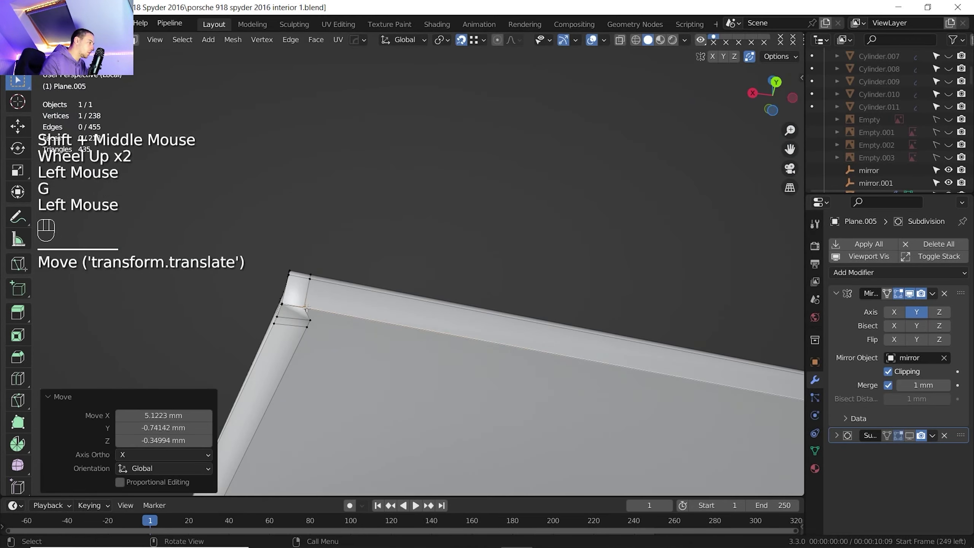
Step: Undo the last vertex move at the extruded border's upper corner
middle_click_drag(319, 250, 456, 278, "shift")
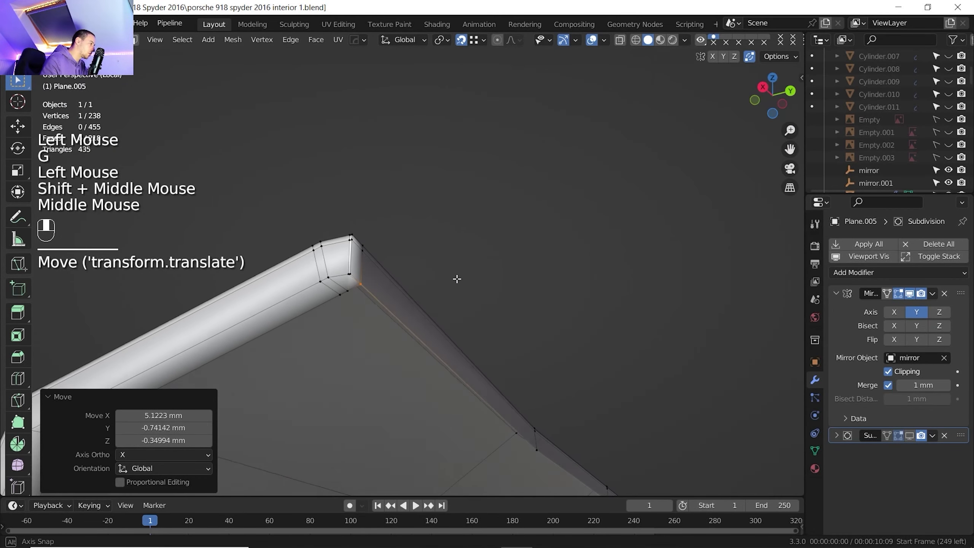
scroll(358, 268, "up", 3)
middle_click_drag(358, 267, 394, 262, "shift")
key("ctrl+z")
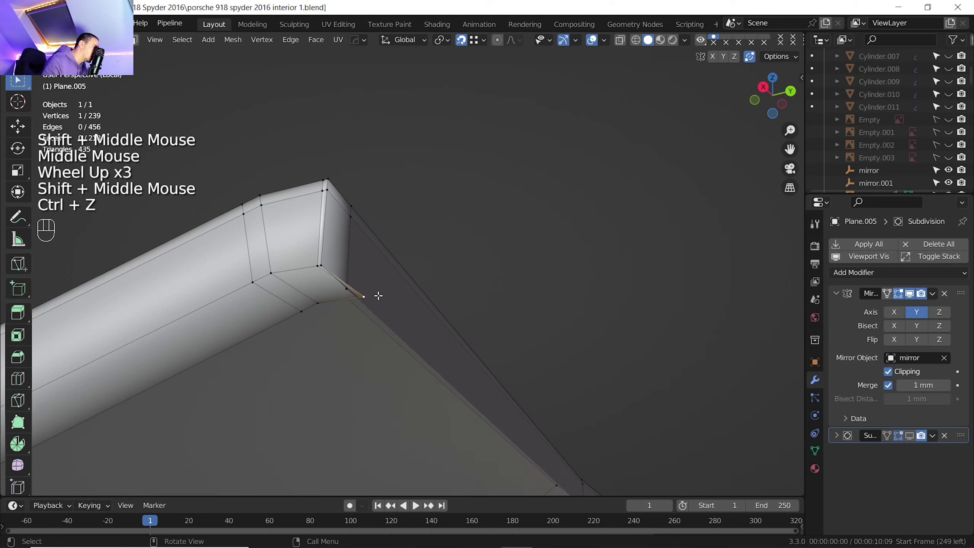
Step: Snap the extruded upper corner vertex onto the adjacent rim vertex, moving it about 5.1 mm in X, -0.7 mm in Y and -0.3 mm in Z
scroll(376, 303, "up", 3)
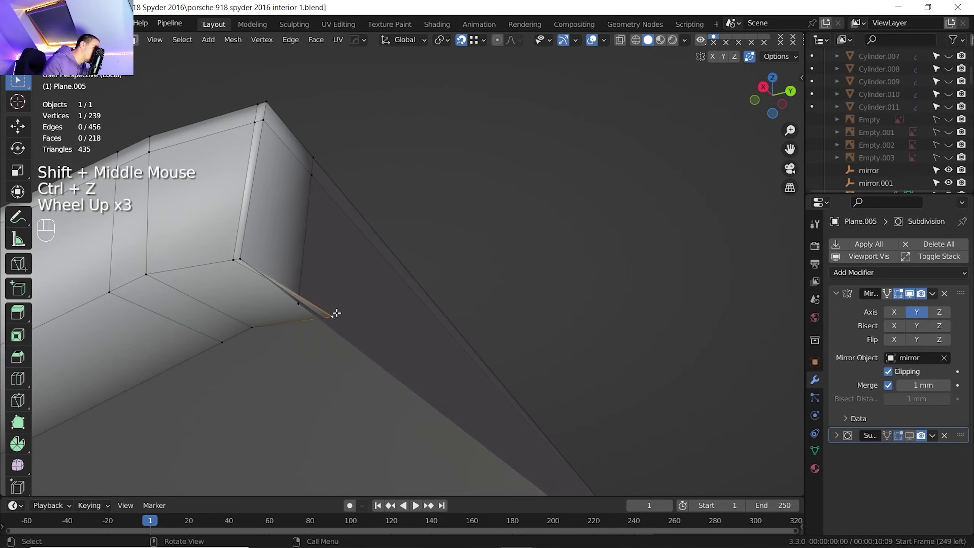
left_click(331, 322)
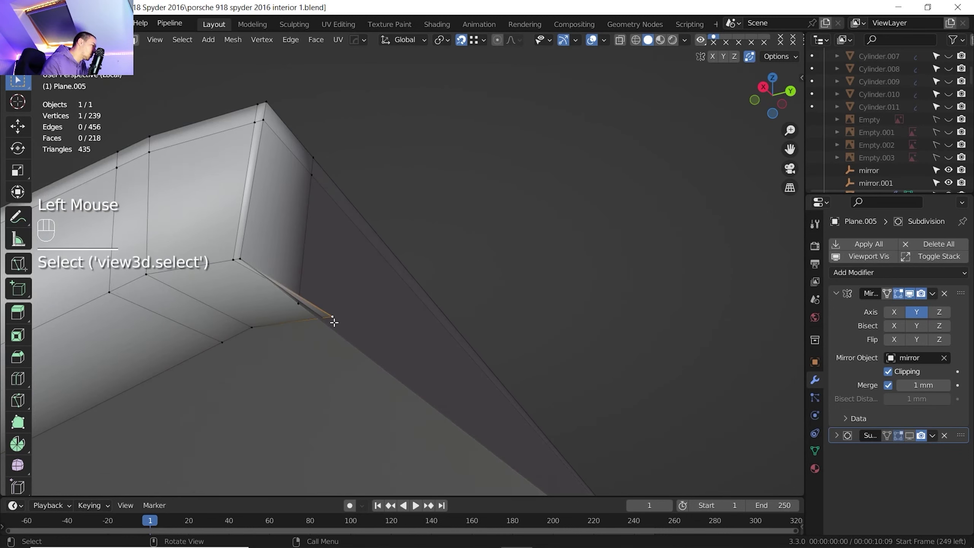
key("g")
left_click(292, 307)
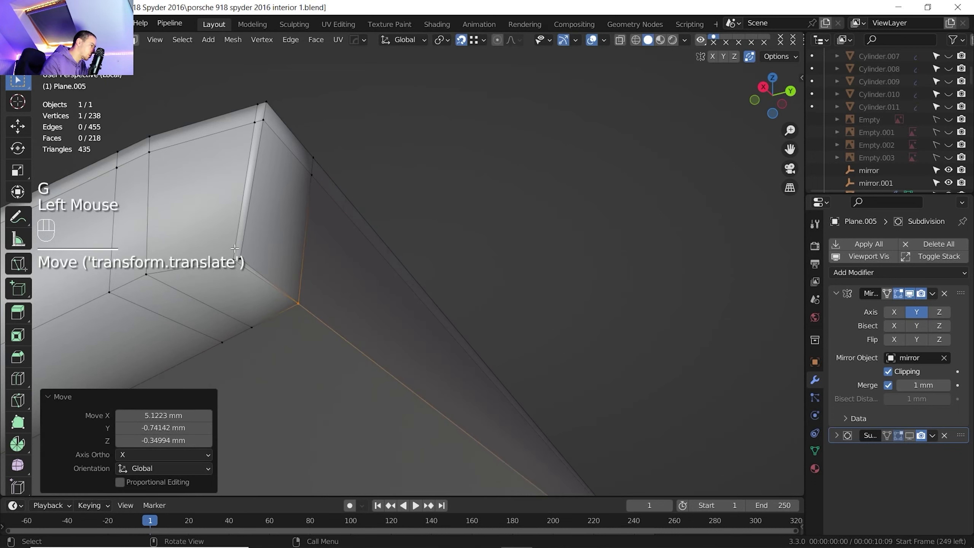
Step: Knife-cut a new edge between the inner and outer vertices at the border's upper corner, and dissolve the redundant neighbouring edge
key("k")
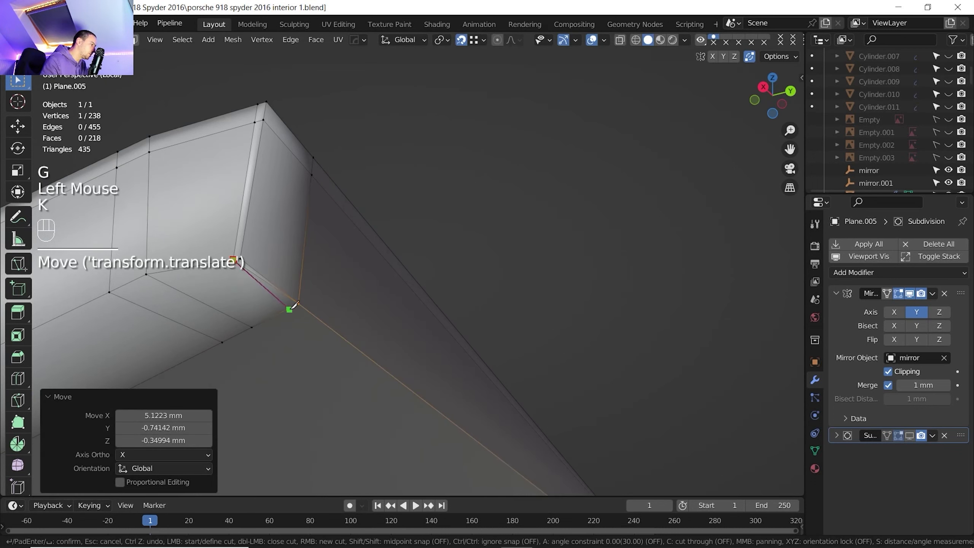
key("Return")
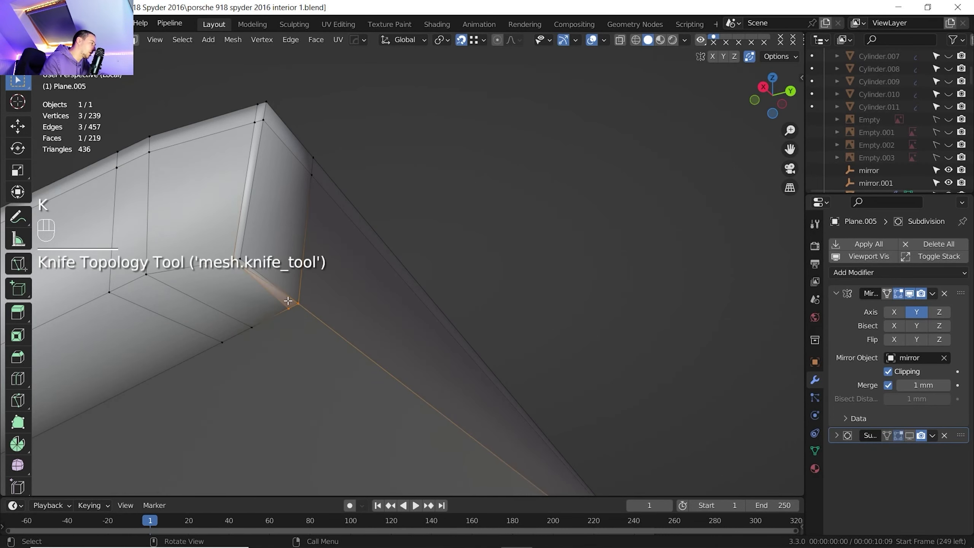
key("2")
left_click(260, 278)
key("Delete")
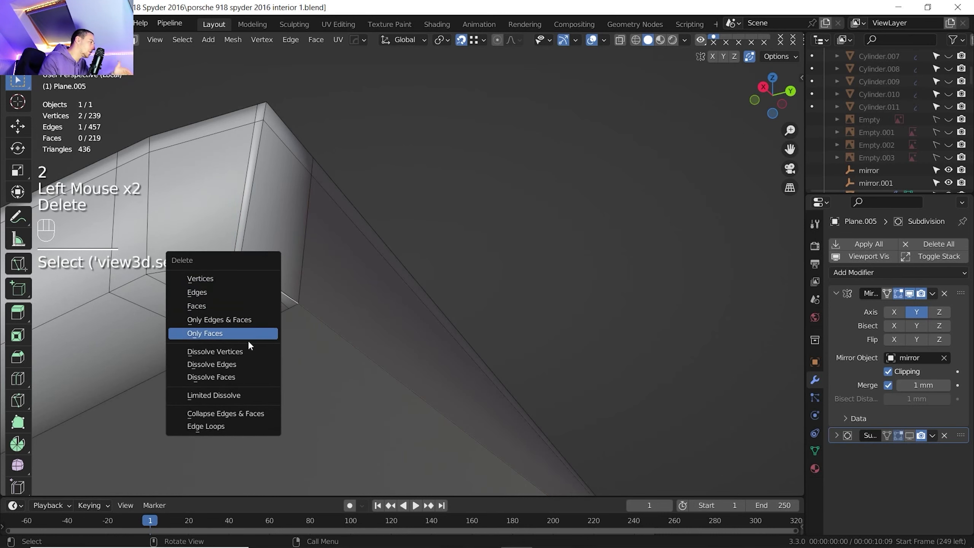
left_click(241, 363)
scroll(348, 268, "down", 3)
middle_click_drag(348, 269, 299, 221, "shift")
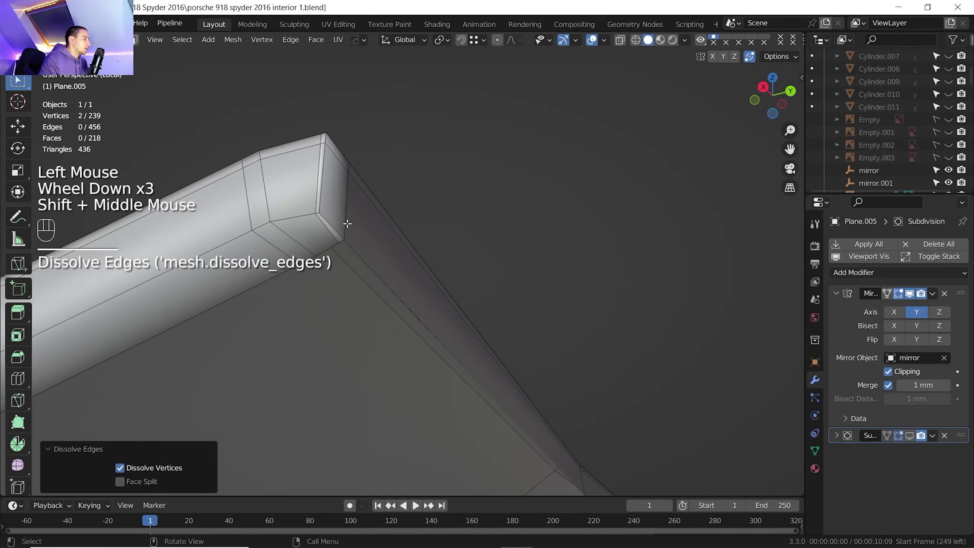
scroll(348, 224, "down", 1)
middle_click_drag(299, 220, 268, 219, "shift")
middle_click_drag(269, 219, 249, 217)
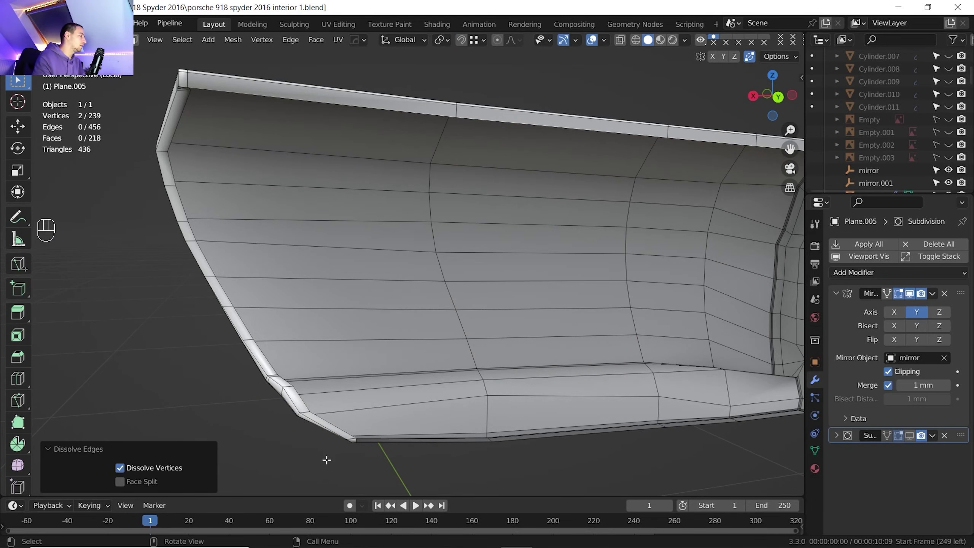
Step: Slide the inner vertex at the border's lower corner inward along the bottom rim edge by a factor of 0.154
middle_click_drag(327, 460, 323, 422)
middle_click_drag(322, 421, 313, 357, "shift")
scroll(313, 356, "up", 2)
key("1")
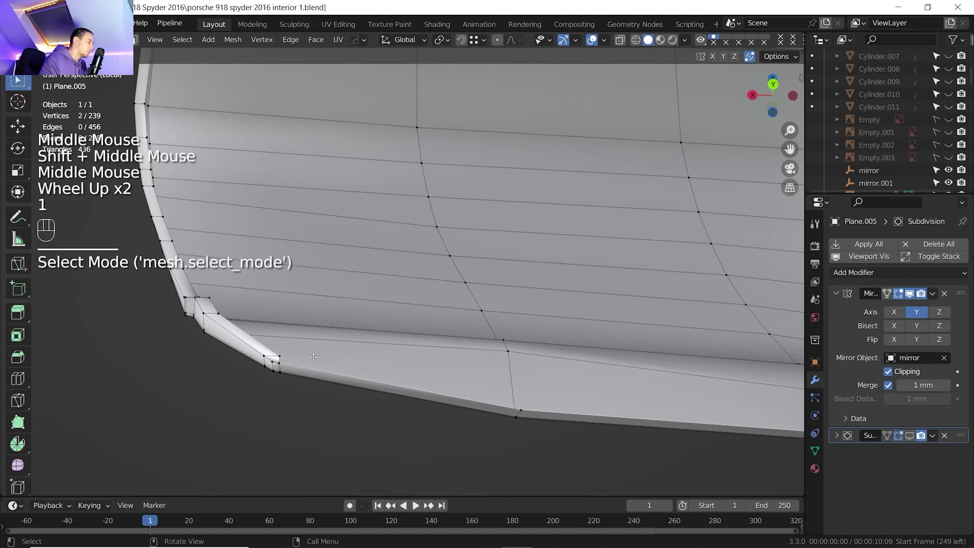
left_click(279, 357)
key("g")
key("g")
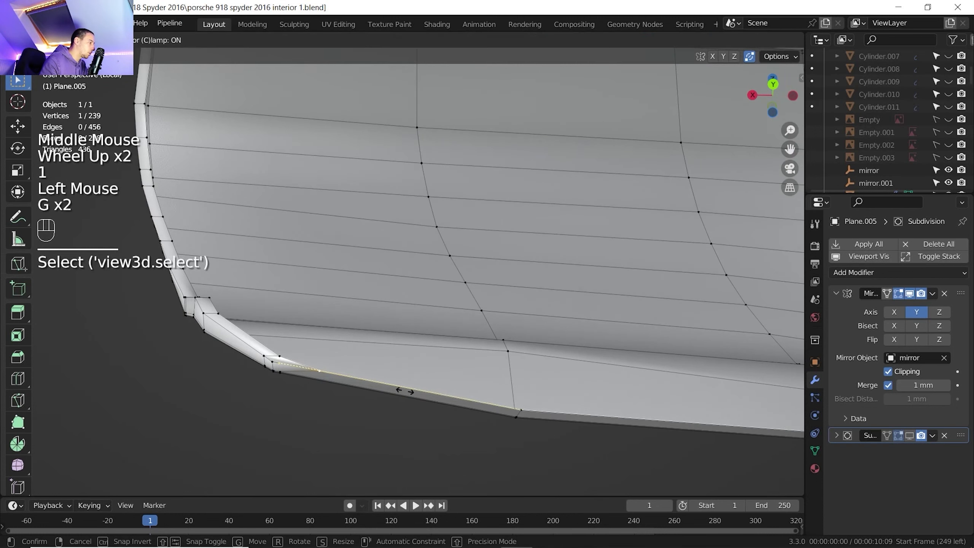
left_click(408, 392)
Step: Slide the inner vertex at the border's upper corner inward along the top rim edge by a factor of 0.115
scroll(372, 326, "down", 1)
middle_click_drag(287, 174, 334, 337, "shift")
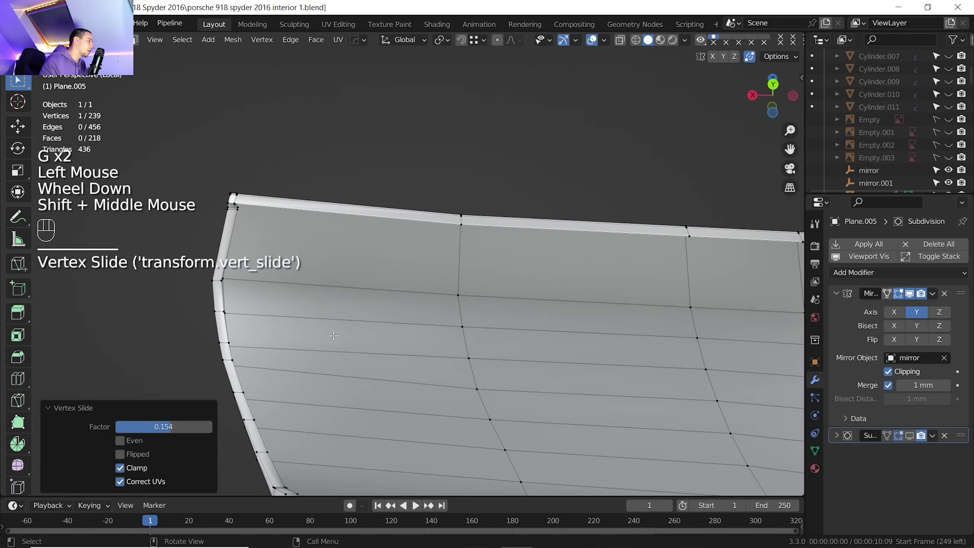
middle_click_drag(275, 262, 304, 251, "shift")
left_click(304, 252)
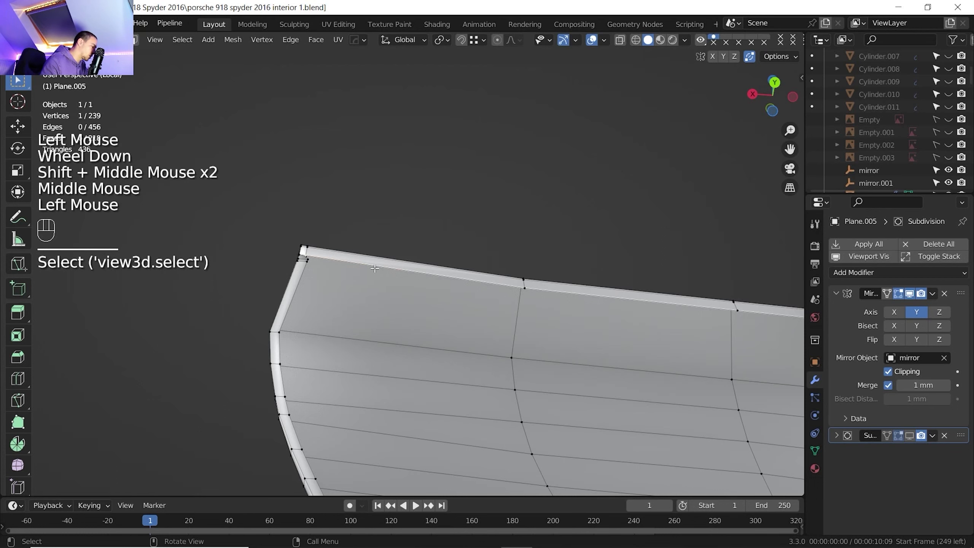
scroll(378, 260, "up", 2)
middle_click_drag(378, 261, 445, 292)
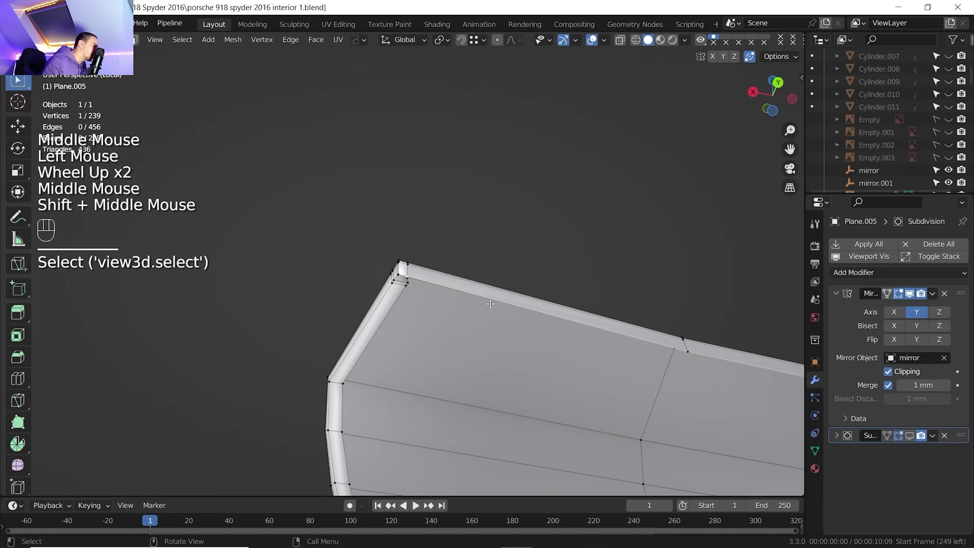
scroll(445, 292, "up", 4)
key("g")
key("g")
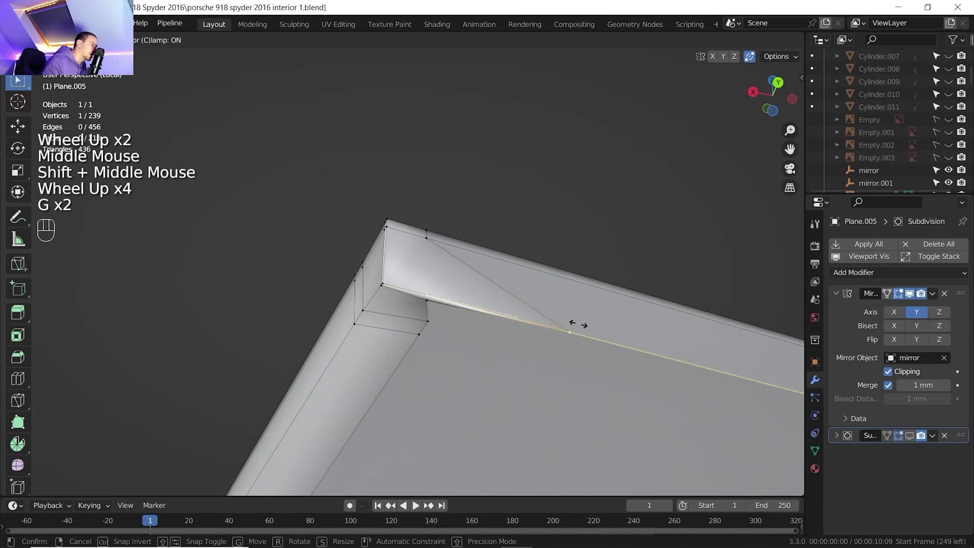
left_click(591, 326)
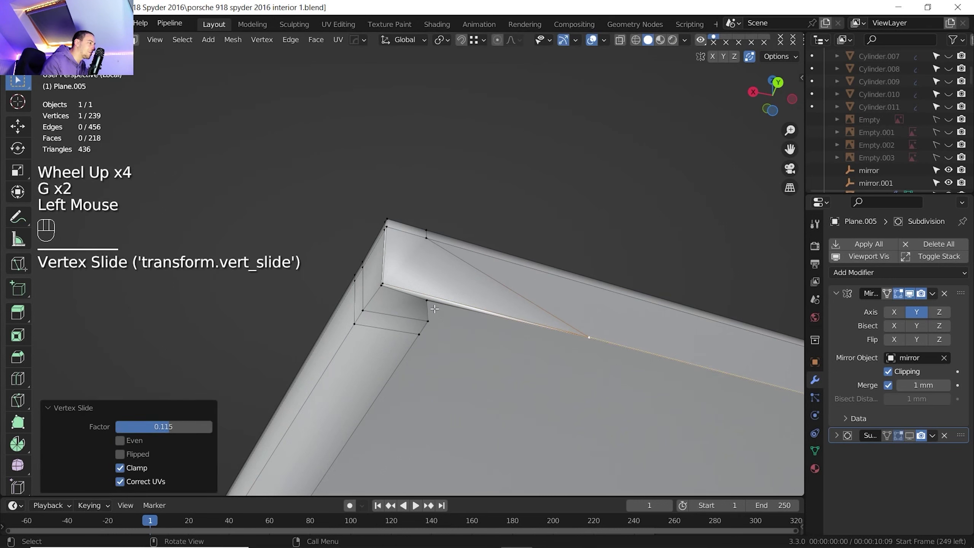
Step: Widen the open-end border by moving the vertex chain along its inner edge about -36.2 mm in X
scroll(427, 300, "down", 3)
middle_click_drag(426, 299, 297, 158, "shift")
scroll(414, 251, "down", 1)
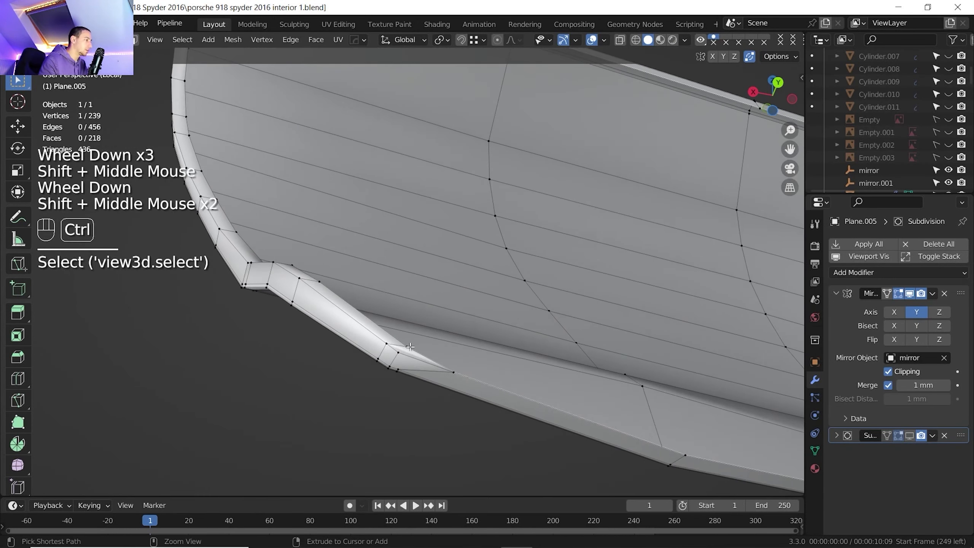
left_click(409, 344, "ctrl")
middle_click_drag(413, 333, 417, 305, "shift")
scroll(415, 315, "down", 2)
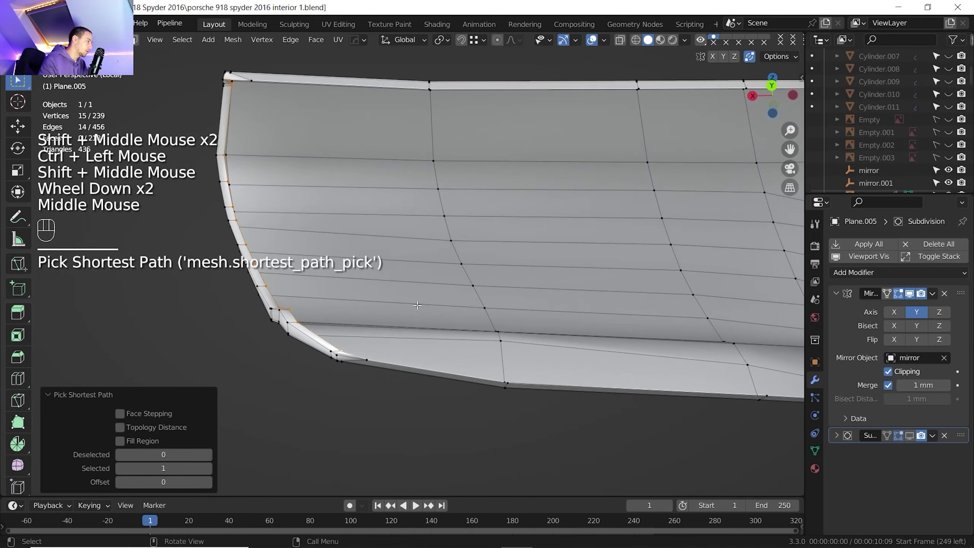
key("g")
key("x")
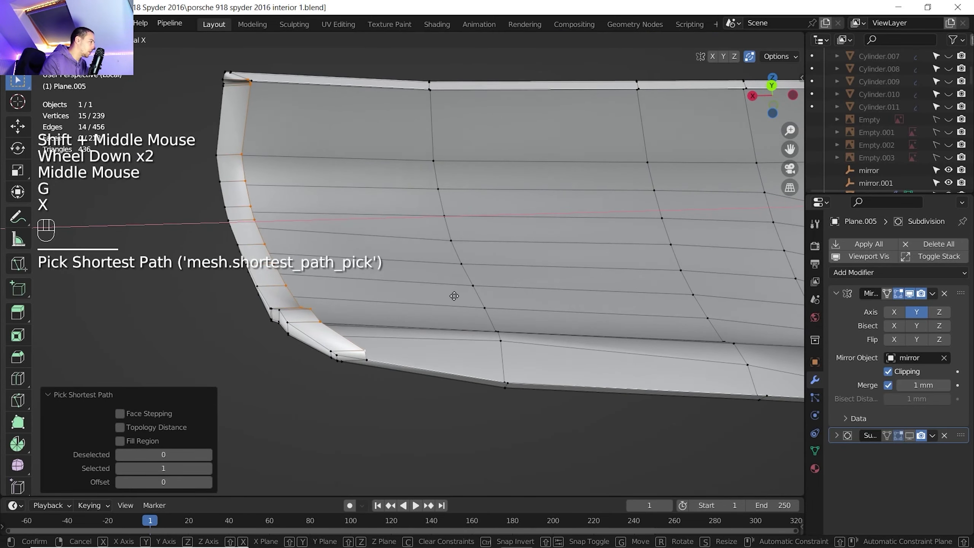
left_click(455, 296)
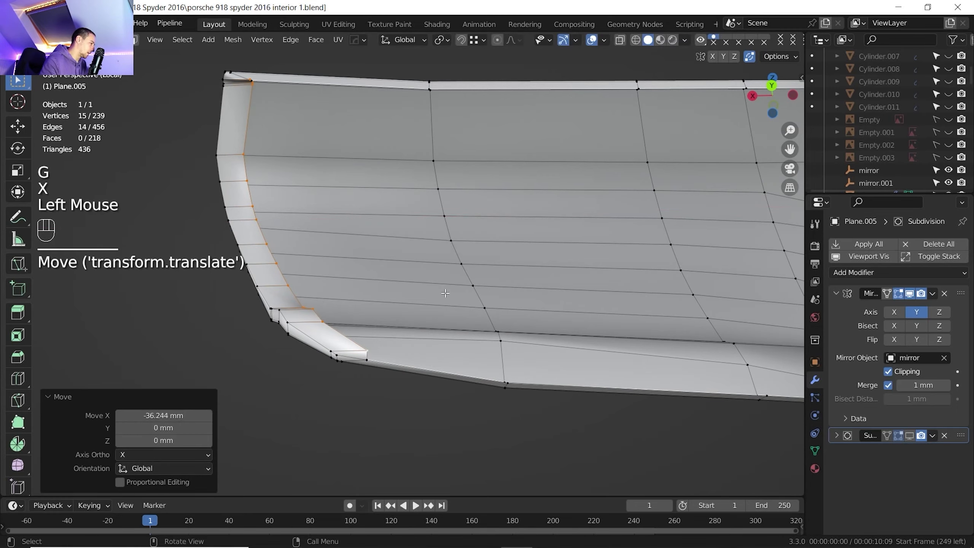
Step: Move the three inner vertices at the border's upper corner slightly along Y, away from the top rim
middle_click_drag(456, 296, 428, 277, "shift")
scroll(419, 250, "up", 2)
scroll(419, 250, "up", 1, "shift")
left_click(426, 254)
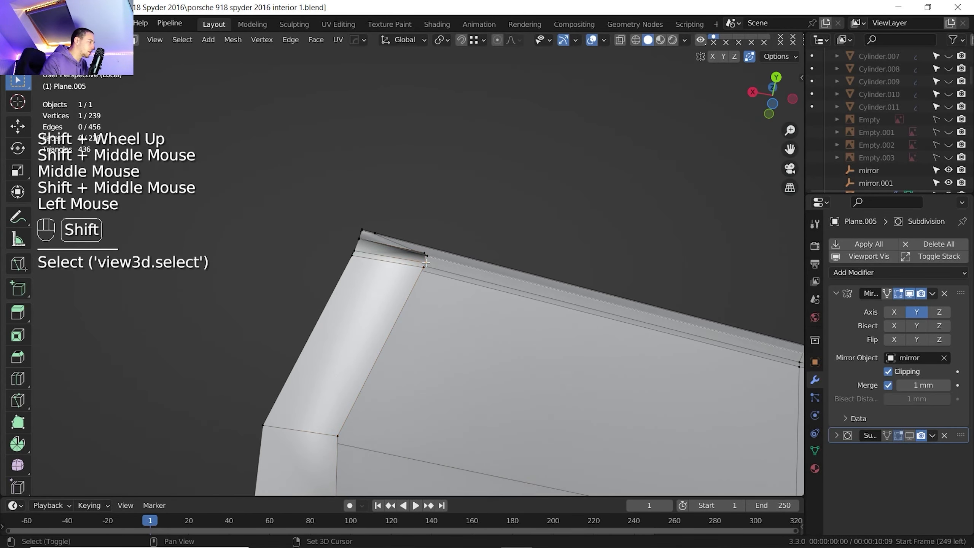
left_click(427, 264, "shift")
key("g")
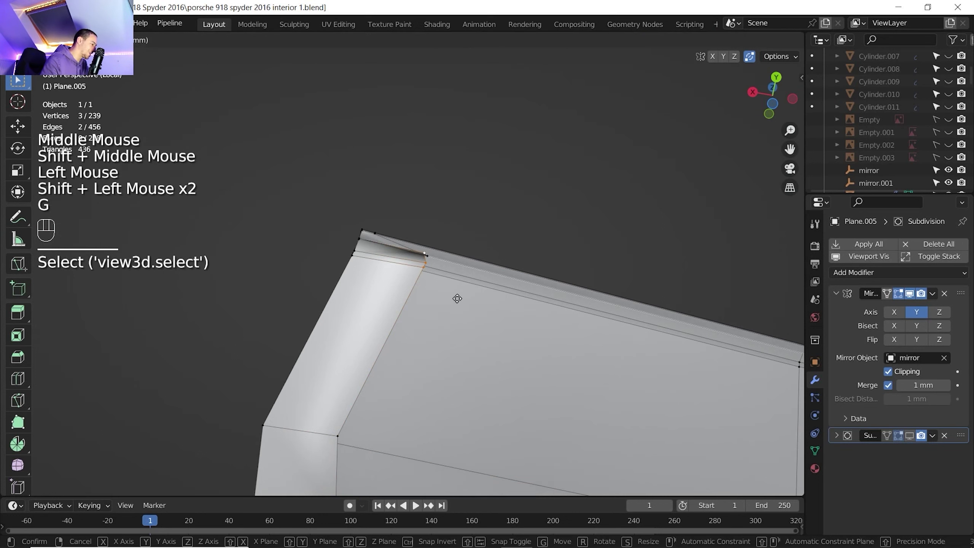
key("y")
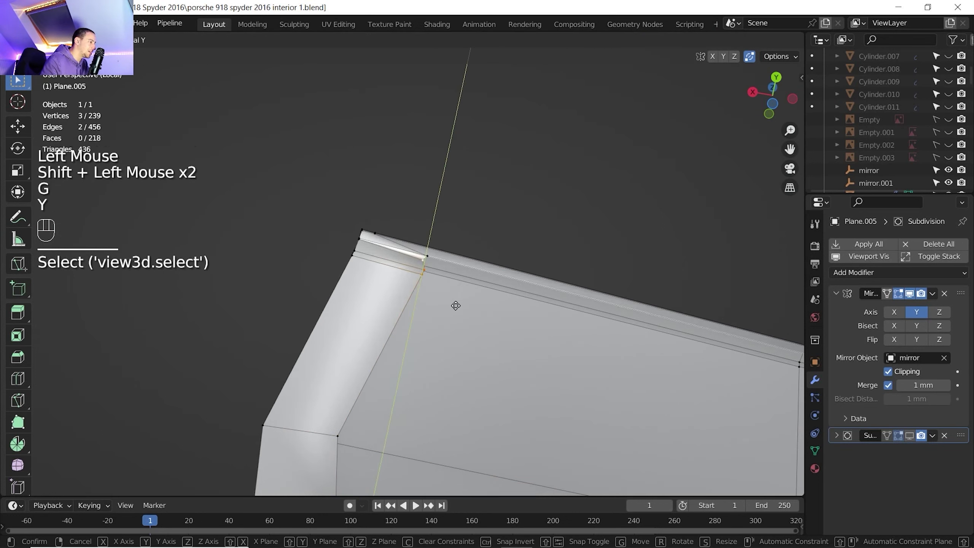
left_click(455, 305)
Step: Move the lowest of the inner upper-corner vertices about -2.5 mm in X
left_click(425, 268)
key("g")
key("x")
left_click(475, 296)
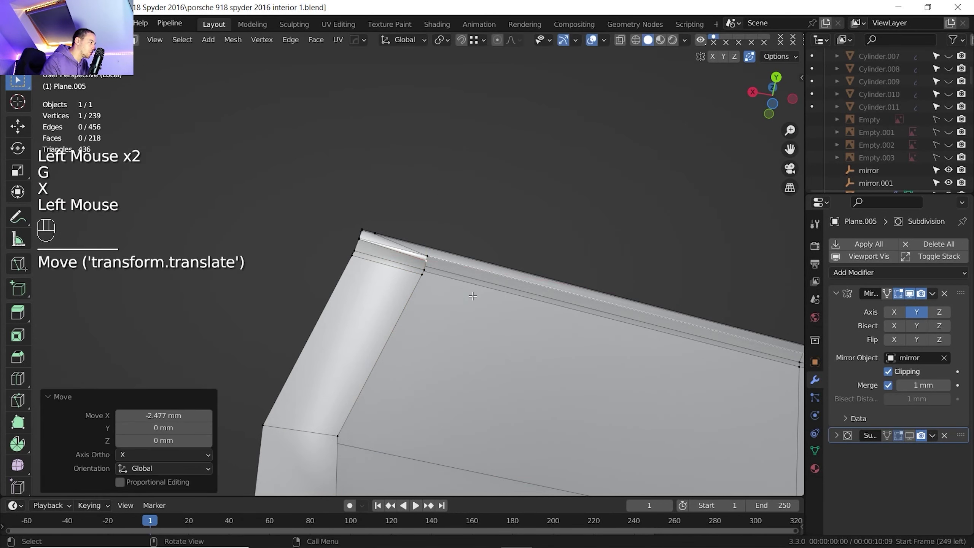
Step: Extrude the edge chain along the border's inner side, from the lower corner to the upper corner, about 111.5 mm in Y
scroll(475, 296, "down", 1)
scroll(430, 308, "down", 5)
middle_click_drag(475, 296, 383, 352, "shift")
scroll(407, 300, "up", 1)
scroll(408, 300, "up", 2)
scroll(413, 295, "up", 1)
scroll(434, 369, "down", 1)
middle_click_drag(375, 295, 330, 338)
middle_click_drag(330, 337, 324, 363)
left_click(298, 385)
key("2")
left_click(293, 383)
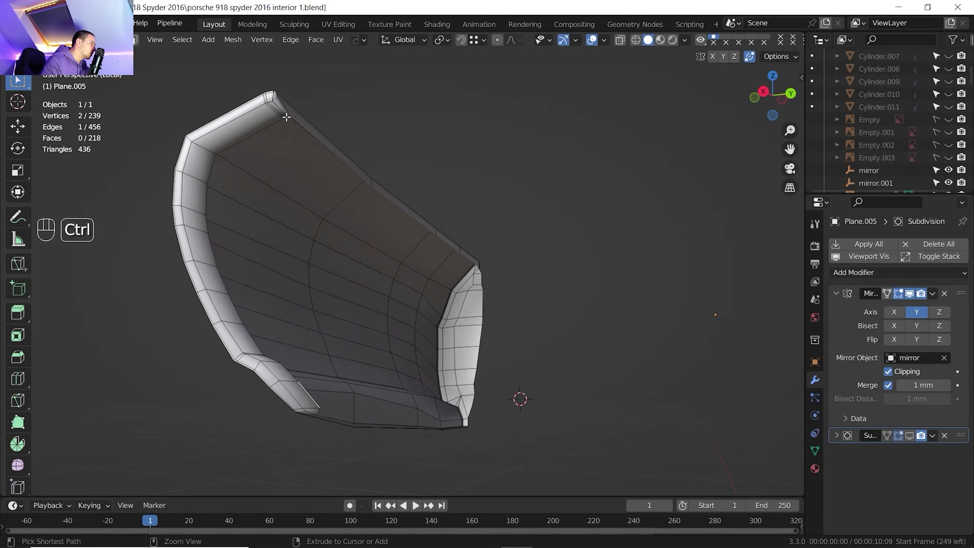
left_click(270, 126, "ctrl")
scroll(270, 126, "up", 3)
left_click(319, 239, "shift")
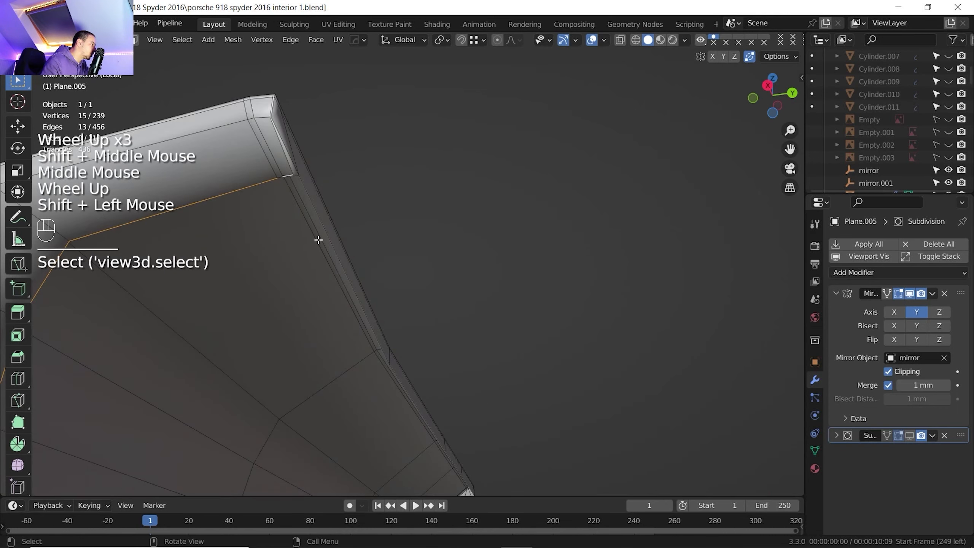
left_click(280, 176, "shift")
scroll(298, 207, "down", 2)
middle_click_drag(298, 207, 326, 276, "shift")
scroll(308, 250, "down", 1)
middle_click_drag(326, 276, 335, 296)
key("e")
key("y")
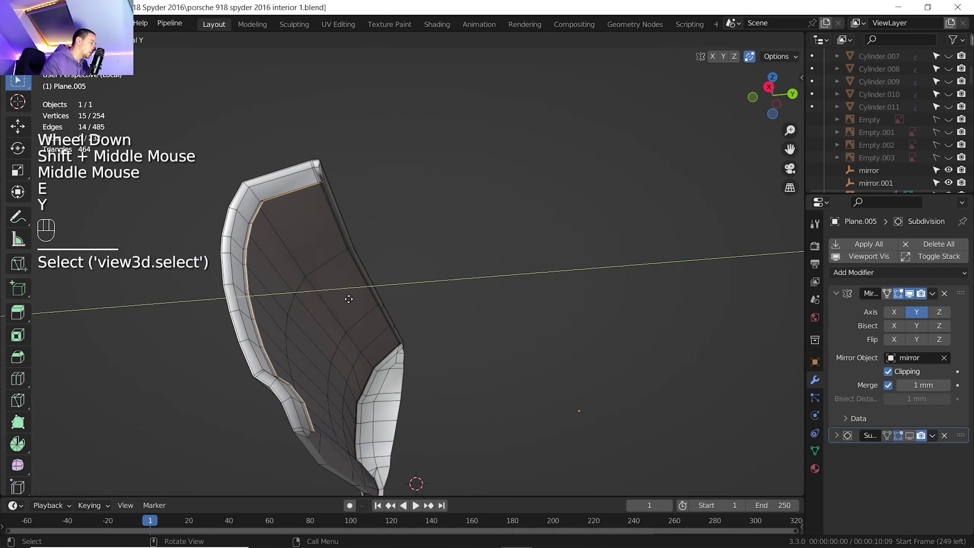
left_click(400, 316)
Step: Flatten the extruded edge chain by scaling it to 0 along Y
key("s")
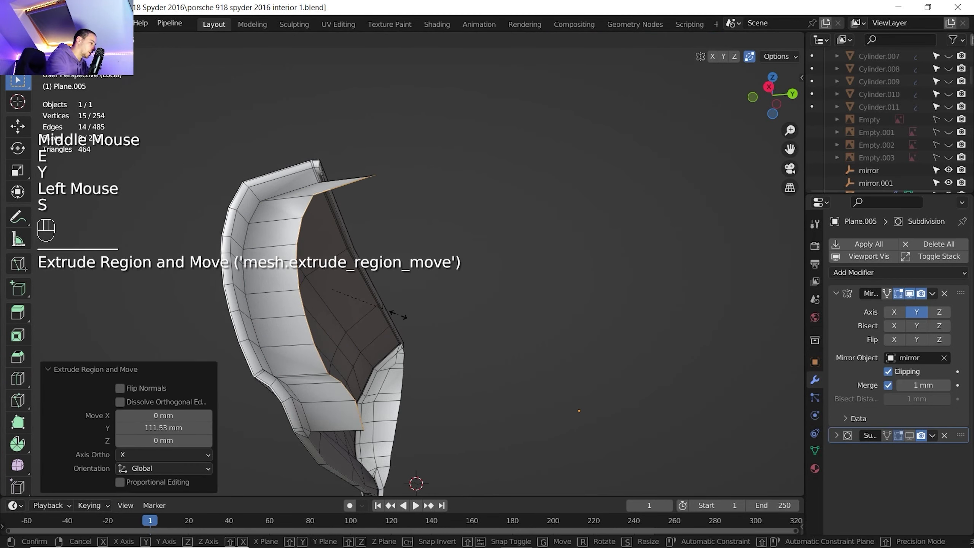
key("y")
key("shift+0")
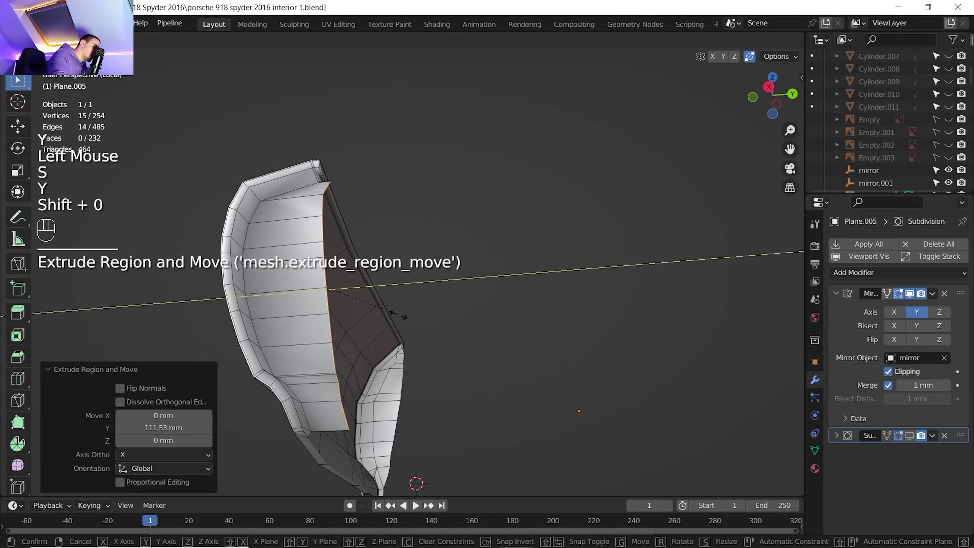
key("Return")
Step: Rotate the flattened edge chain about -7.3° around X in the right view and move it about -40.2 mm in Y
middle_click_drag(513, 270, 439, 220)
left_click(770, 89)
scroll(418, 267, "up", 3)
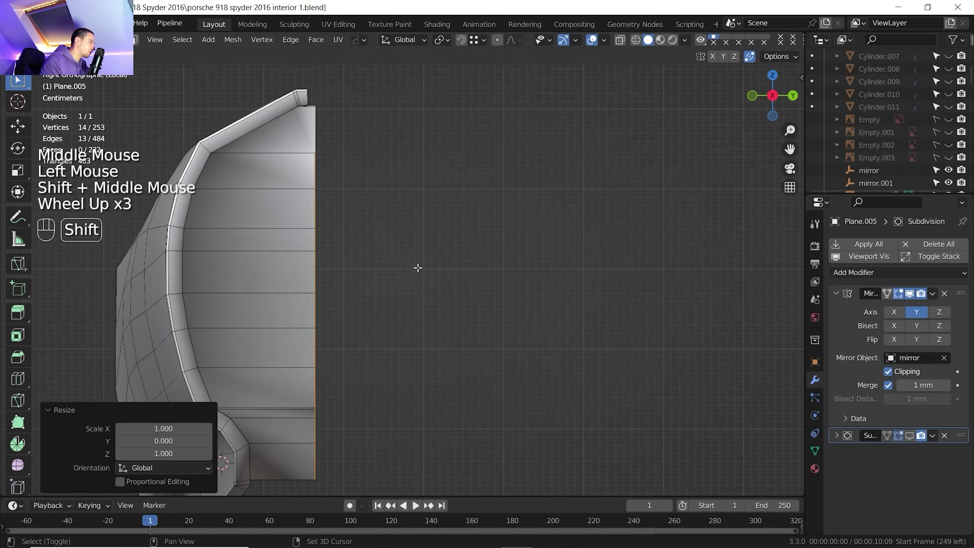
middle_click_drag(418, 268, 424, 240, "shift")
scroll(425, 240, "down", 2)
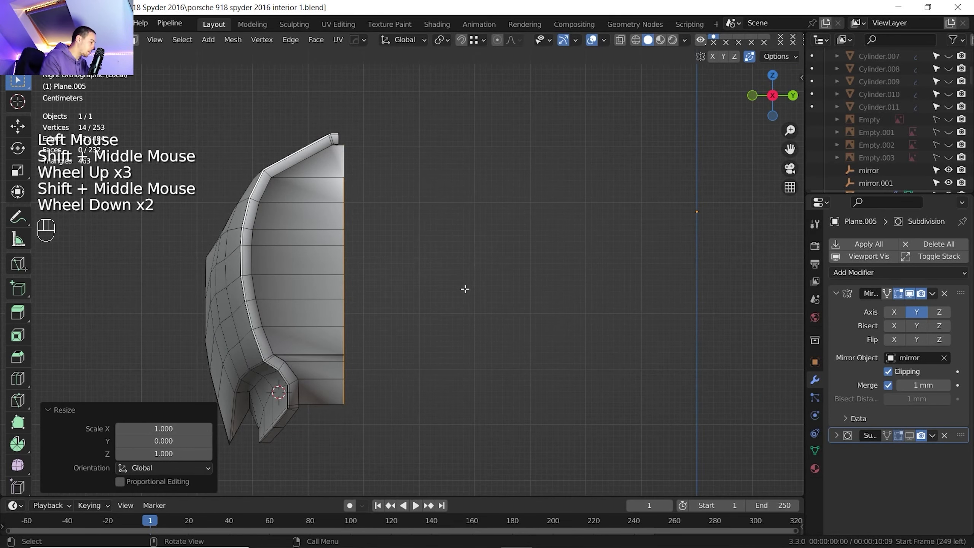
key("r")
key("y")
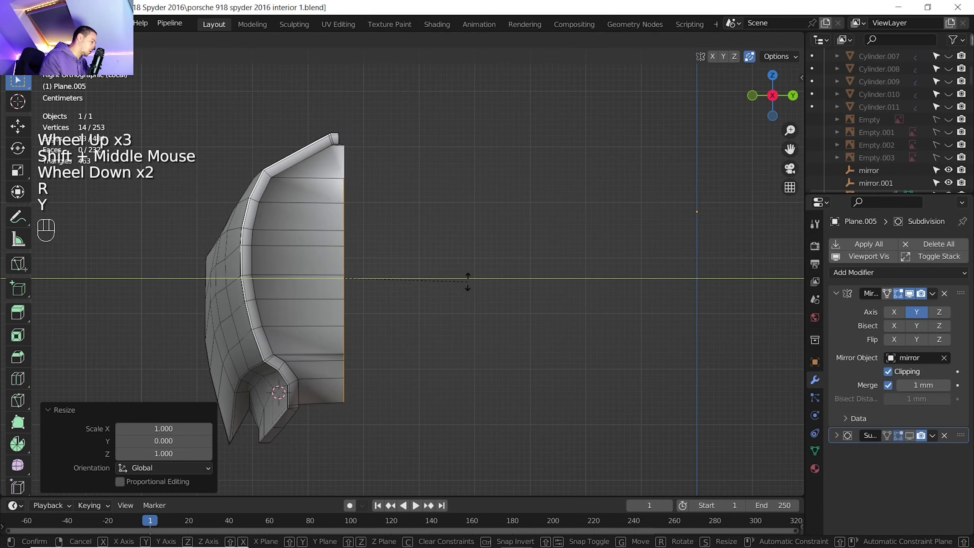
key("x")
left_click(455, 298)
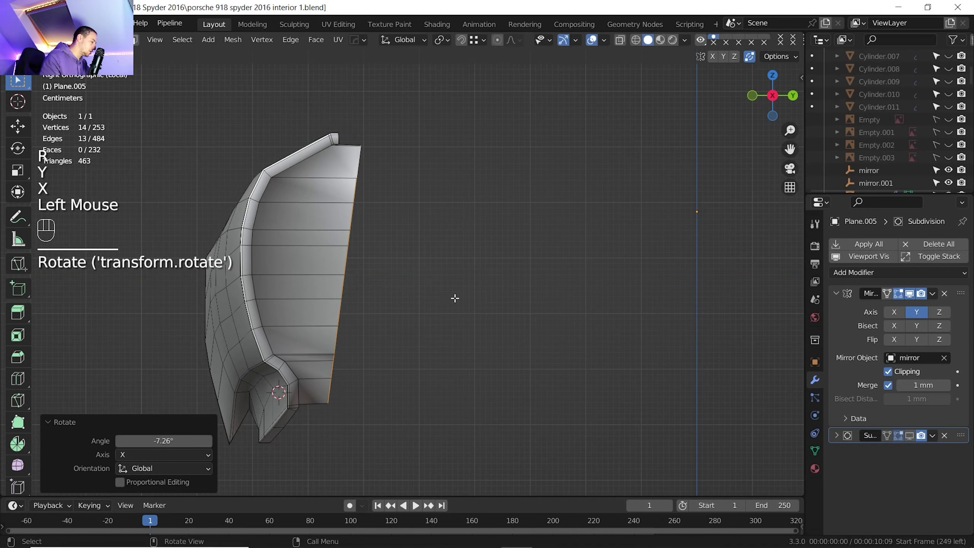
key("g")
key("y")
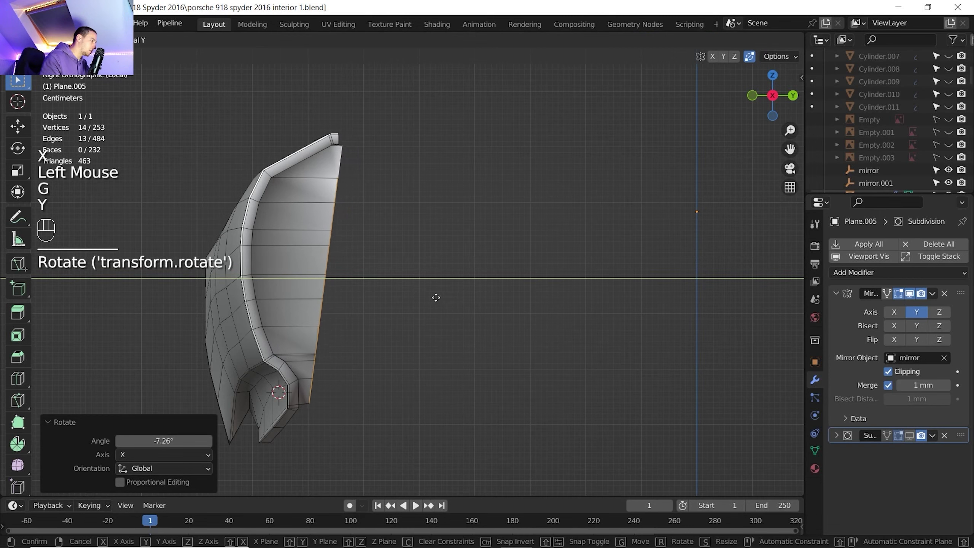
left_click(431, 296)
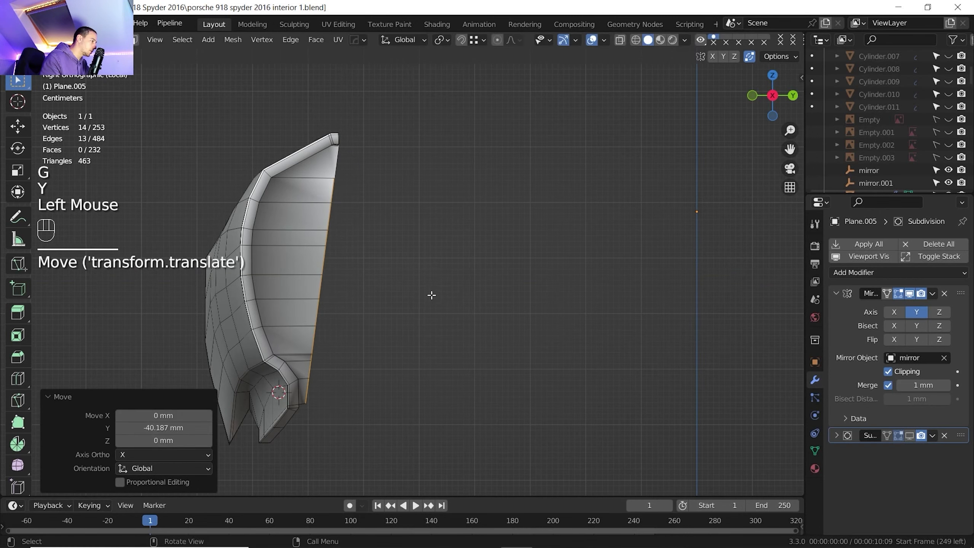
Step: Slide the two end vertices at the extruded flange's upper corner down along its front edge, the uppermost by a factor of 0.677
scroll(426, 294, "down", 2)
middle_click_drag(424, 293, 384, 250)
scroll(389, 216, "up", 2)
scroll(747, 398, "up", 2)
scroll(457, 279, "up", 2)
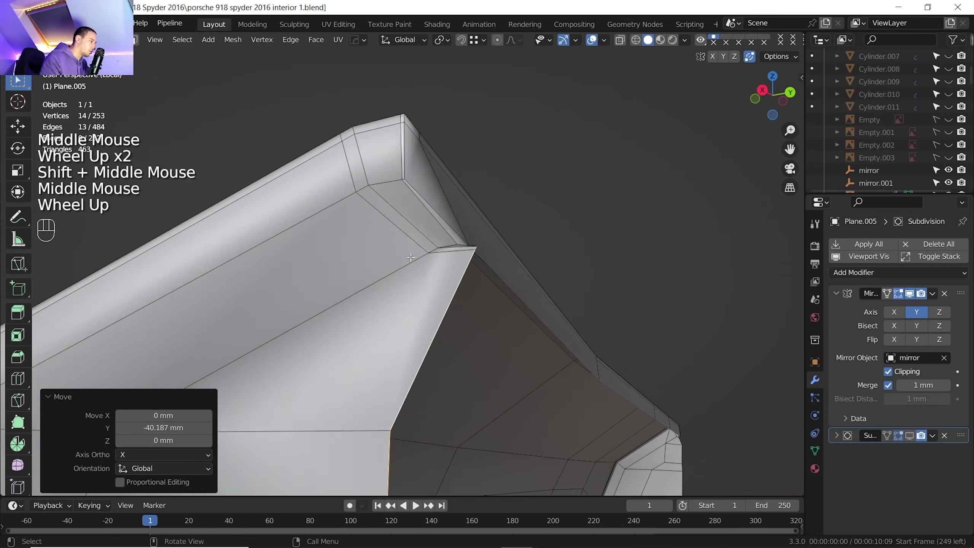
key("1")
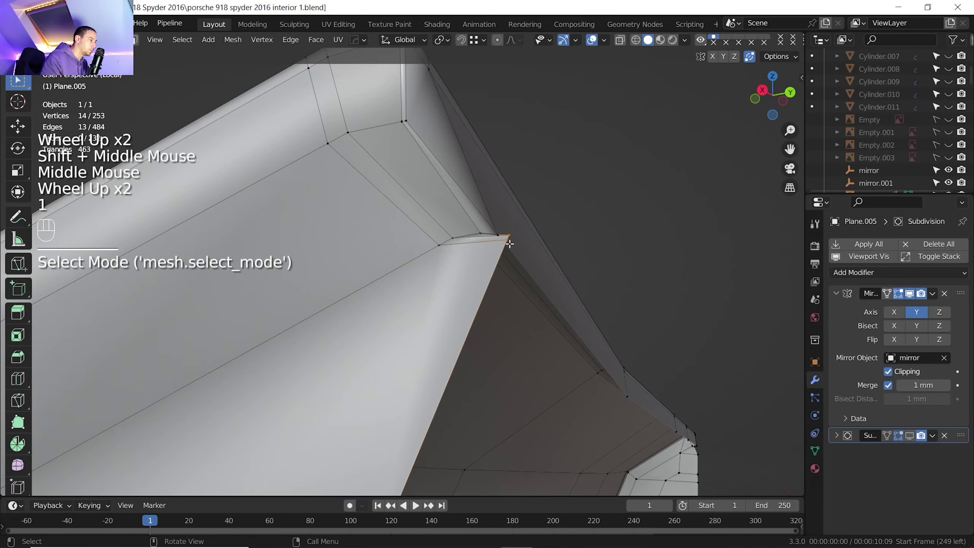
left_click(509, 242)
key("g")
key("g")
left_click(497, 271)
left_click(509, 239)
key("g")
key("g")
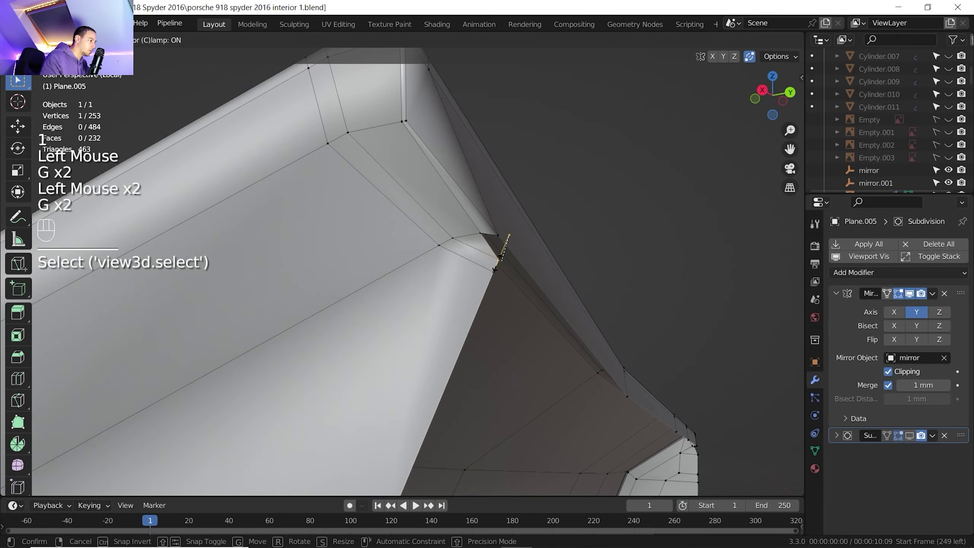
left_click(498, 263)
Step: Fill the small triangular gap at the flange's upper corner with a face between its two border edges
middle_click_drag(472, 238, 528, 253)
scroll(528, 253, "up", 2)
left_click(529, 253)
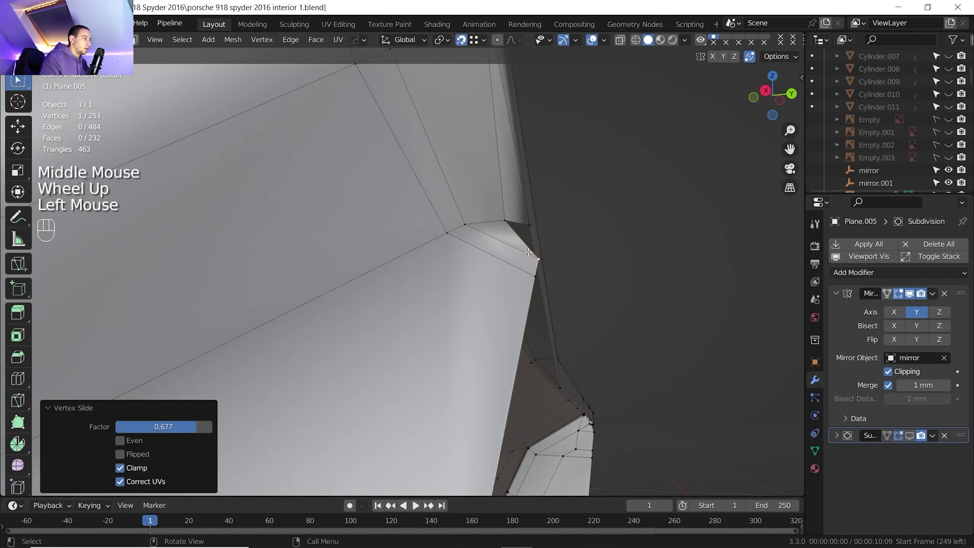
key("g")
right_click(534, 242)
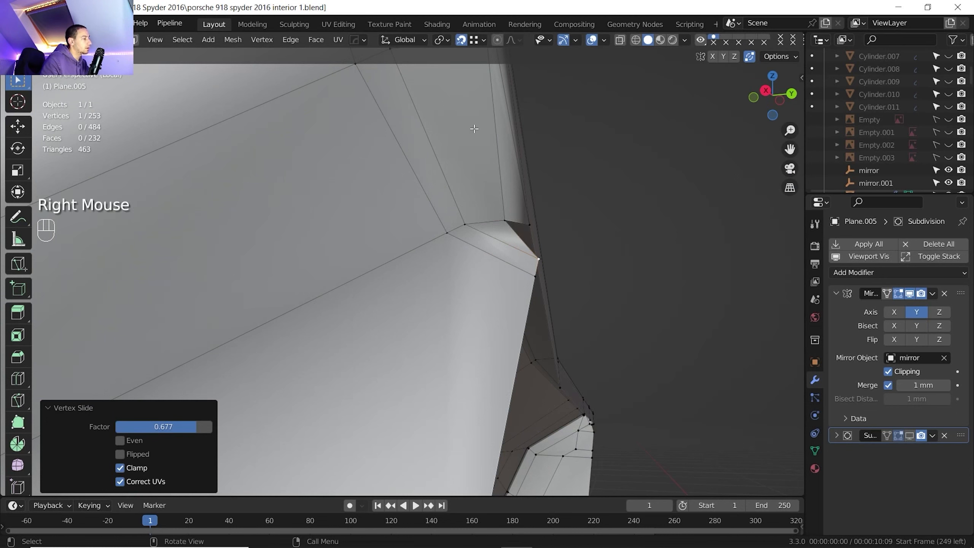
key("2")
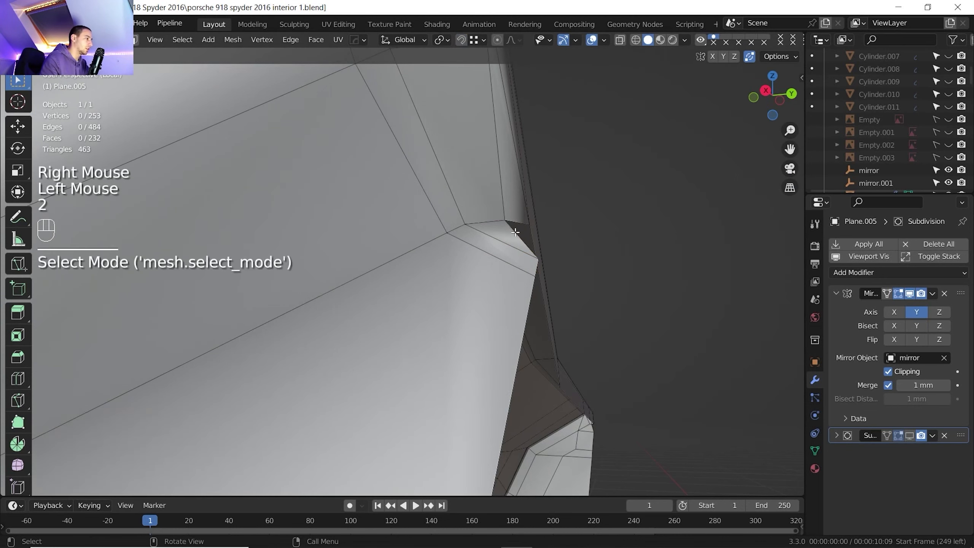
left_click(520, 238)
left_click(518, 226, "shift")
key("f")
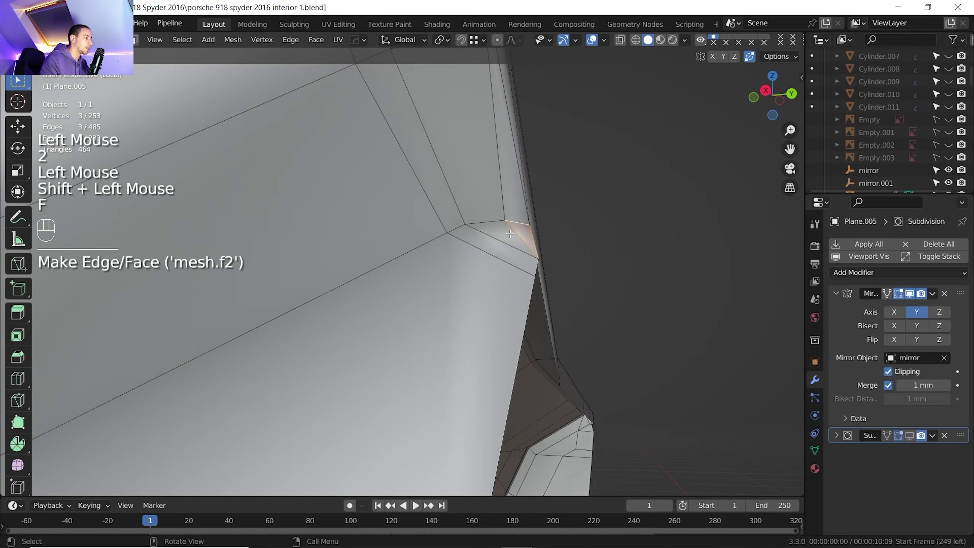
Step: Dissolve the edge between the new triangular corner face and the neighbouring face
middle_click_drag(510, 234, 506, 237)
left_click(534, 242)
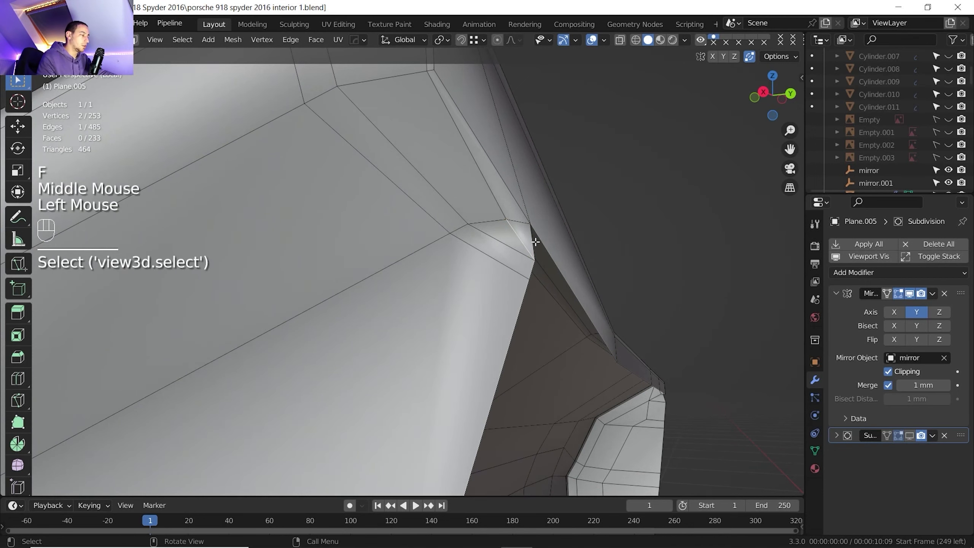
key("Delete")
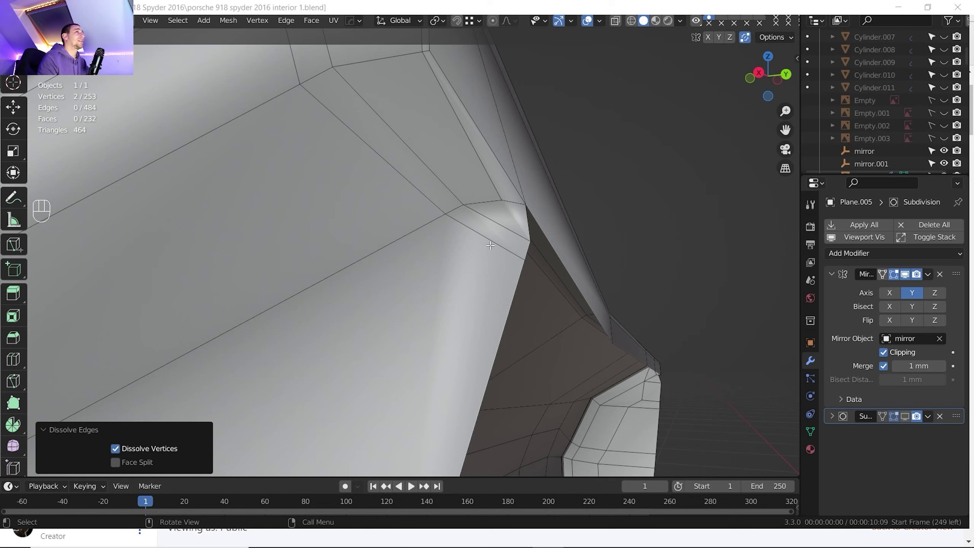
Step: Examine the filled upper corner of the flange from several angles
middle_click_drag(491, 246, 483, 238)
scroll(483, 238, "down", 4)
middle_click_drag(483, 238, 461, 134, "shift")
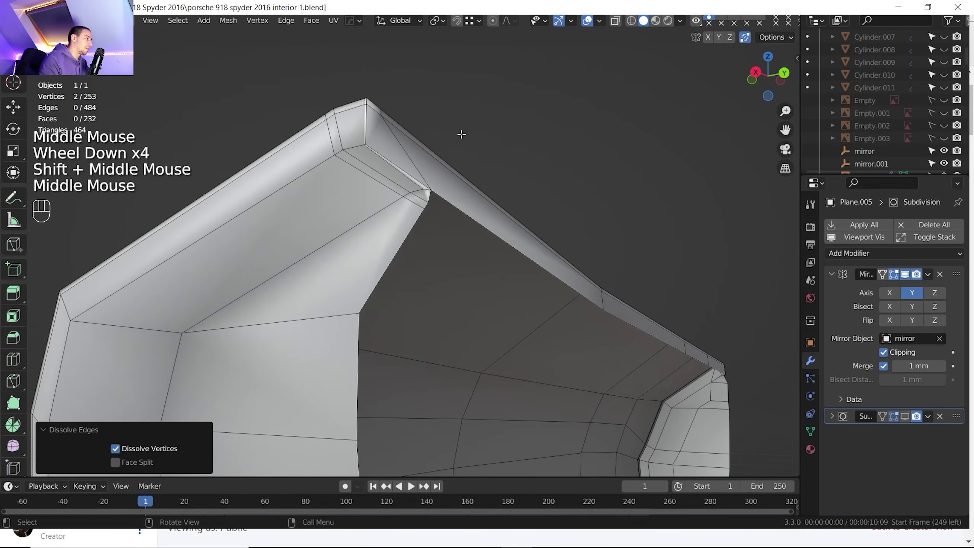
key("F5")
scroll(440, 213, "down", 1)
middle_click_drag(441, 213, 443, 121, "shift")
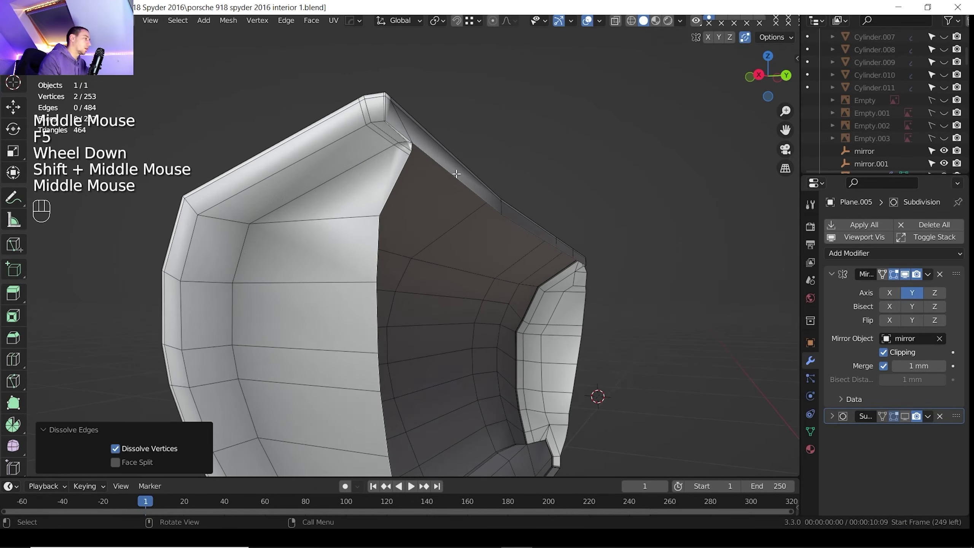
scroll(433, 151, "up", 2)
scroll(446, 238, "up", 1)
scroll(443, 121, "up", 2)
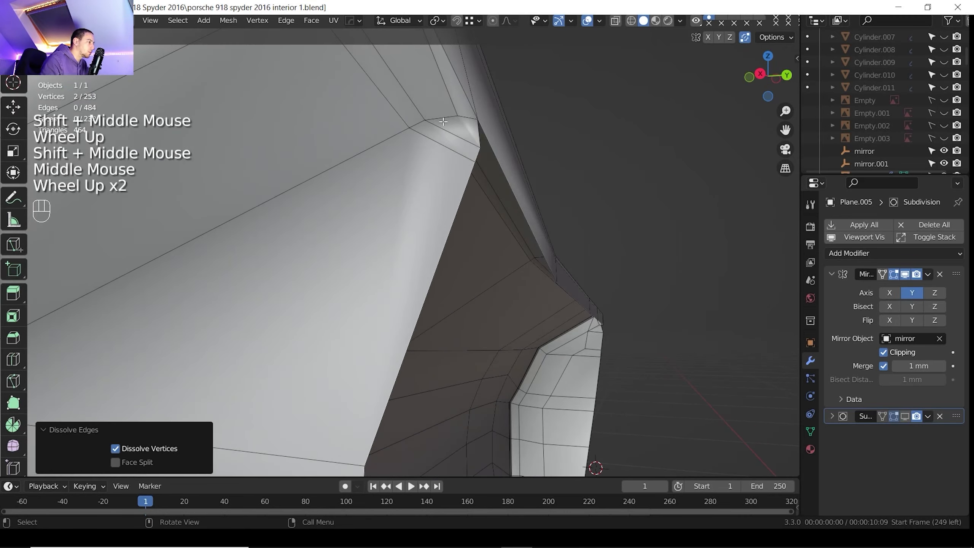
Step: Slide the end vertex at the flange's lower corner up along its front edge by a factor of 0.531
scroll(451, 133, "down", 3)
middle_click_drag(417, 168, 348, 280, "shift")
scroll(449, 231, "down", 2)
scroll(398, 202, "down", 1)
scroll(388, 256, "up", 1)
scroll(388, 257, "up", 1)
key("1")
left_click(257, 241)
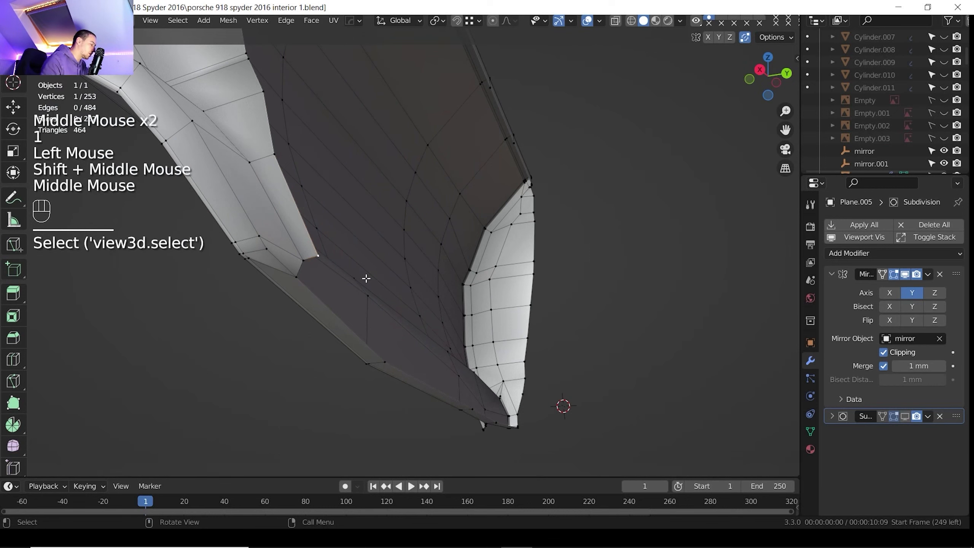
key("g")
key("g")
left_click(340, 222)
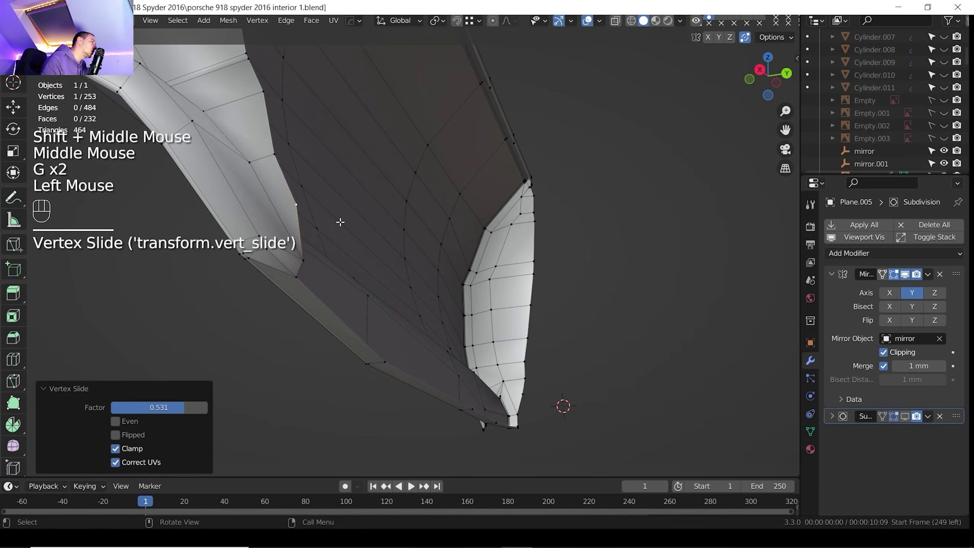
Step: Examine the whole panel from the open side and the gap beside the flange's upper corner
scroll(410, 265, "down", 1)
mouse_move(409, 263)
middle_mouse_down()
mouse_move(382, 282)
mouse_move(388, 346)
mouse_move(374, 287)
mouse_move(421, 268)
middle_mouse_up()
scroll(378, 274, "down", 2)
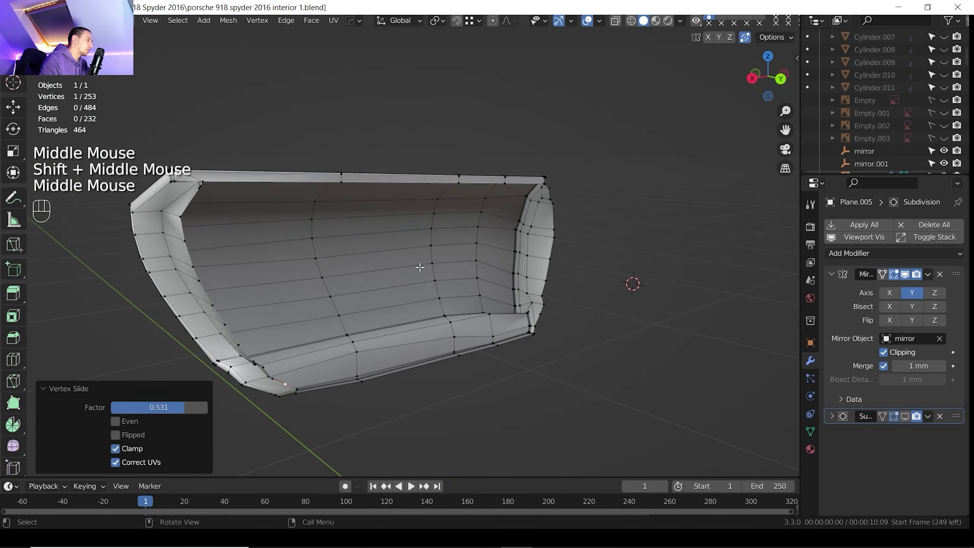
middle_click_drag(241, 243, 324, 246, "shift")
scroll(320, 224, "up", 1)
middle_click_drag(281, 175, 249, 146)
scroll(293, 156, "up", 3)
middle_click_drag(249, 146, 269, 142)
key("2")
scroll(269, 142, "up", 2)
middle_click_drag(269, 141, 378, 207, "shift")
Step: Select the edge chain along the flange's free edge, from the short upper corner edge down to the lower corner
left_click(311, 150)
scroll(310, 150, "down", 2)
scroll(310, 151, "up", 2)
left_click(370, 193)
left_click(368, 192)
left_click(369, 193)
left_click(371, 198)
left_click(345, 196)
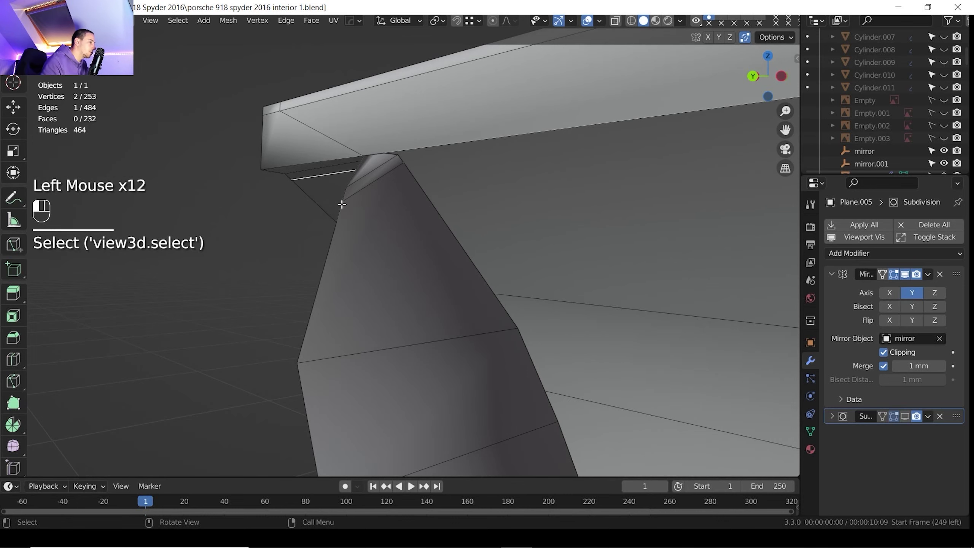
left_click(340, 211)
left_click(335, 220)
left_click(332, 229)
left_click(331, 235)
left_click(331, 245)
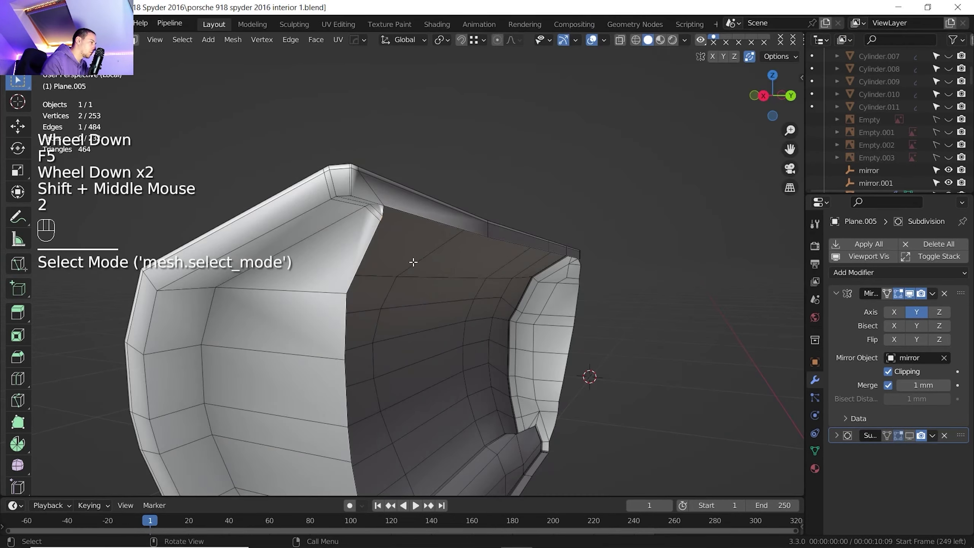
middle_click_drag(417, 253, 362, 297, "shift")
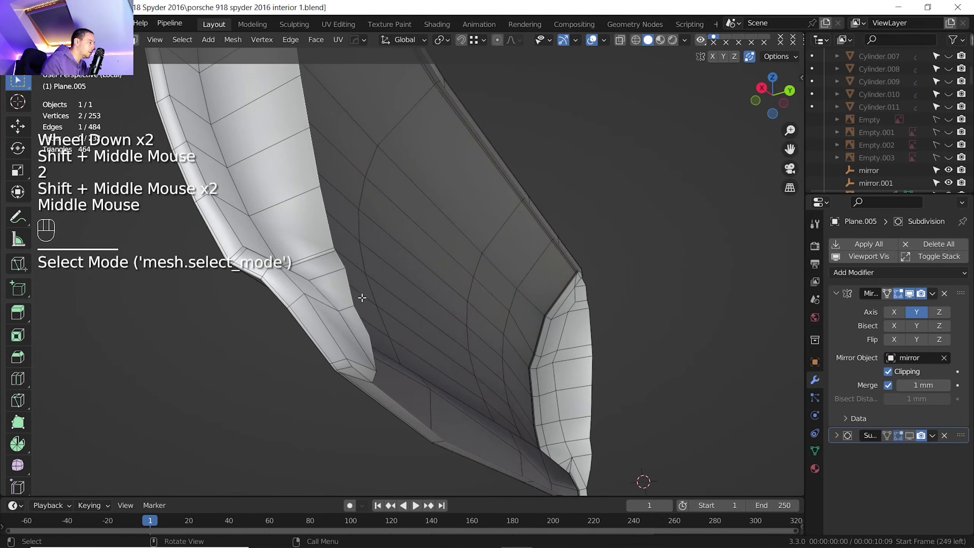
left_click(377, 350, "ctrl")
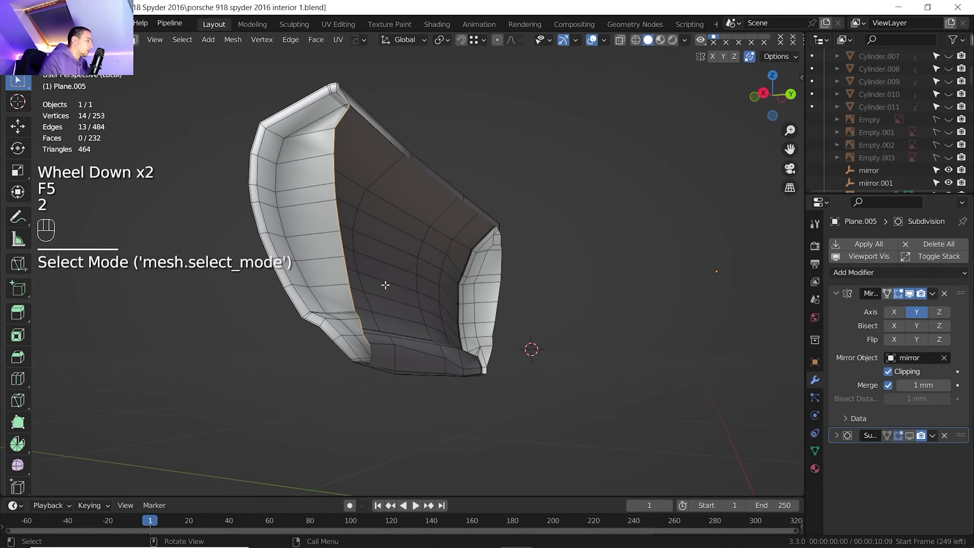
middle_click_drag(385, 285, 349, 278, "shift")
scroll(348, 278, "up", 2)
left_click(322, 279, "shift")
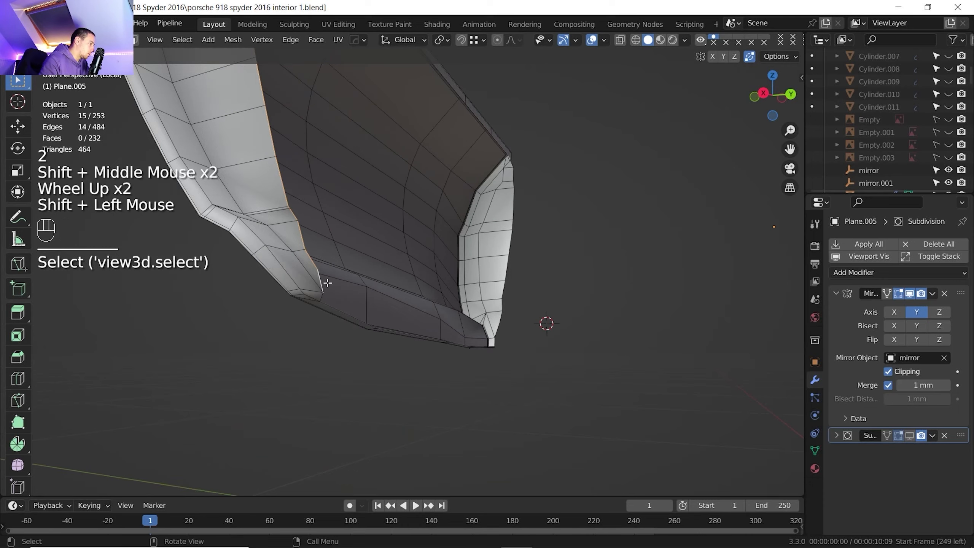
Step: Extrude the flange's free edge chain about -292.85 mm along X, along the panel's length
middle_click_drag(323, 280, 301, 246)
scroll(320, 285, "down", 2)
scroll(297, 244, "down", 1)
middle_click_drag(301, 246, 575, 345)
key("e")
key("x")
left_click(422, 245)
Step: Move the extruded edge chain along Y in the top view, slightly inward from the panel's long border
scroll(724, 299, "down", 5)
middle_click_drag(575, 346, 454, 419, "shift")
scroll(408, 287, "up", 2)
middle_click_drag(408, 287, 375, 230, "shift")
left_click(774, 103)
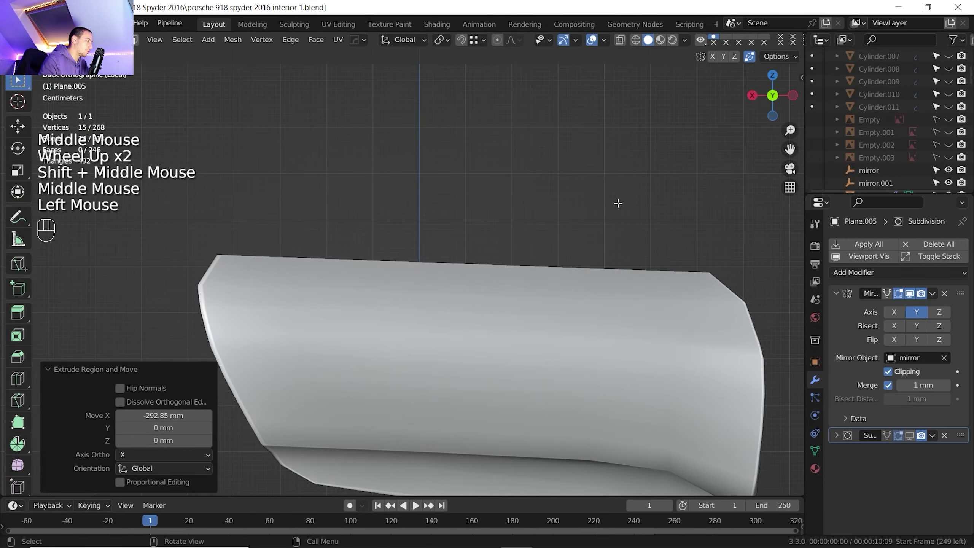
middle_click_drag(620, 202, 528, 138, "shift")
left_click(621, 40)
left_click(621, 40)
scroll(690, 61, "down", 1)
left_click(771, 76)
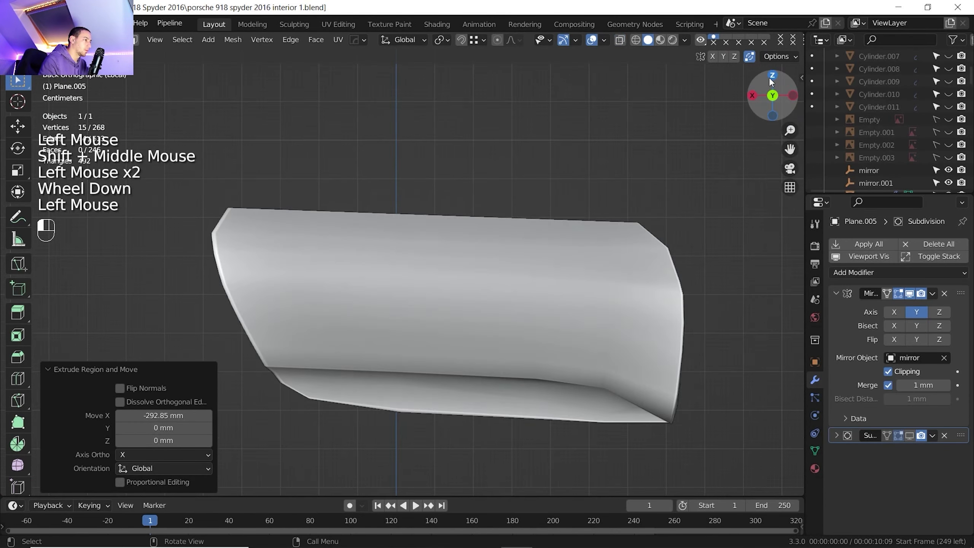
key("g")
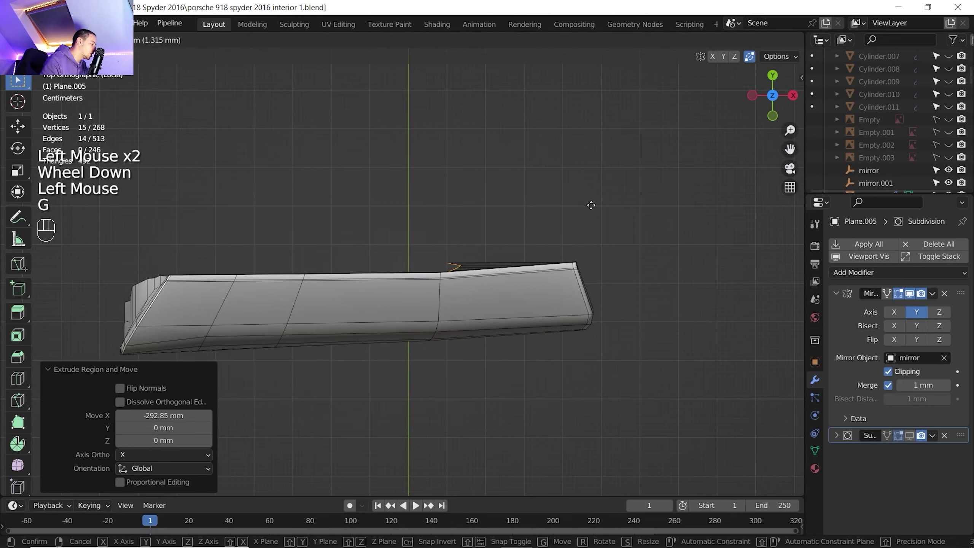
key("y")
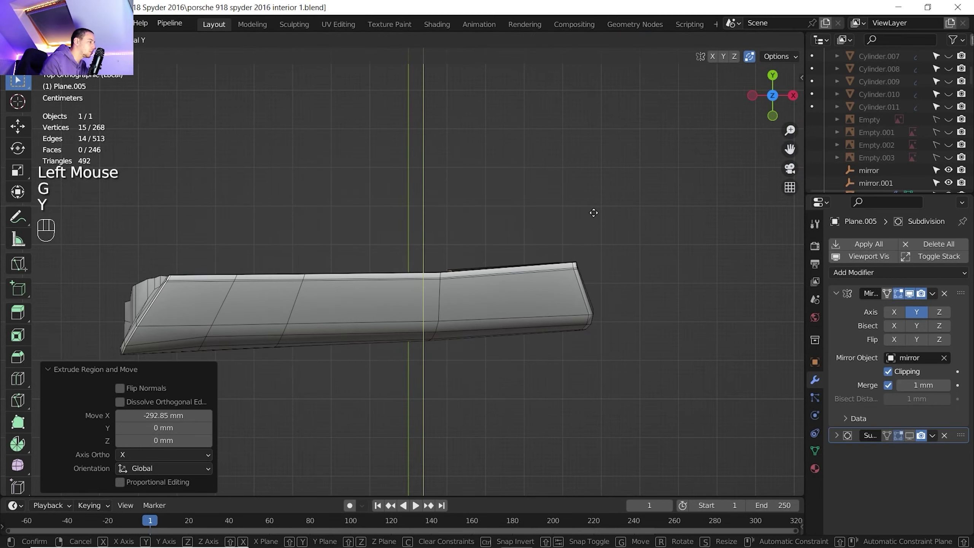
left_click(594, 212)
Step: Lower the extruded edge chain about -13.444 mm in Z
scroll(579, 226, "down", 2)
middle_click_drag(579, 226, 434, 268)
middle_click_drag(434, 269, 393, 292, "shift")
key("g")
key("z")
left_click(417, 311)
Step: Straighten the extruded edge chain by scaling it to 0.330 along X
scroll(390, 304, "up", 2)
middle_click_drag(393, 291, 409, 272)
key("s")
key("x")
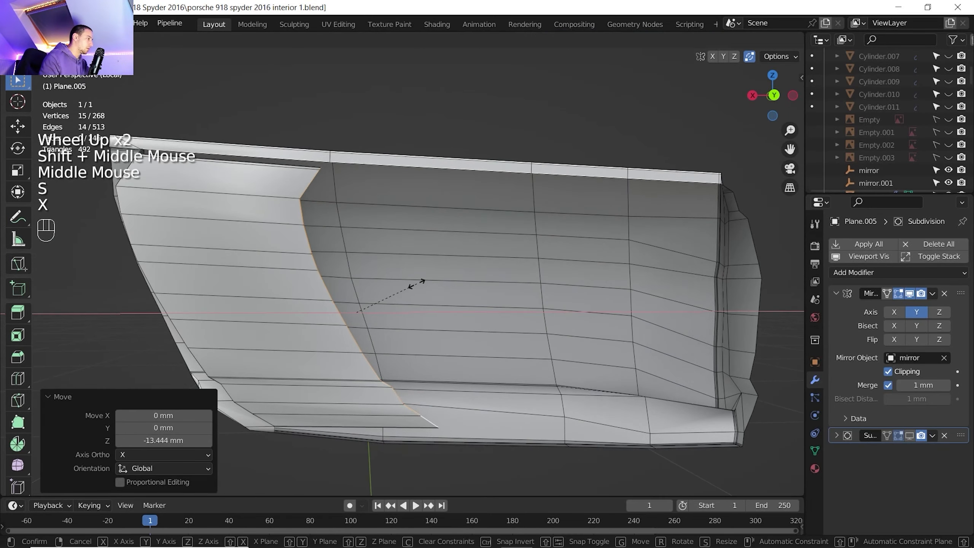
left_click(378, 318)
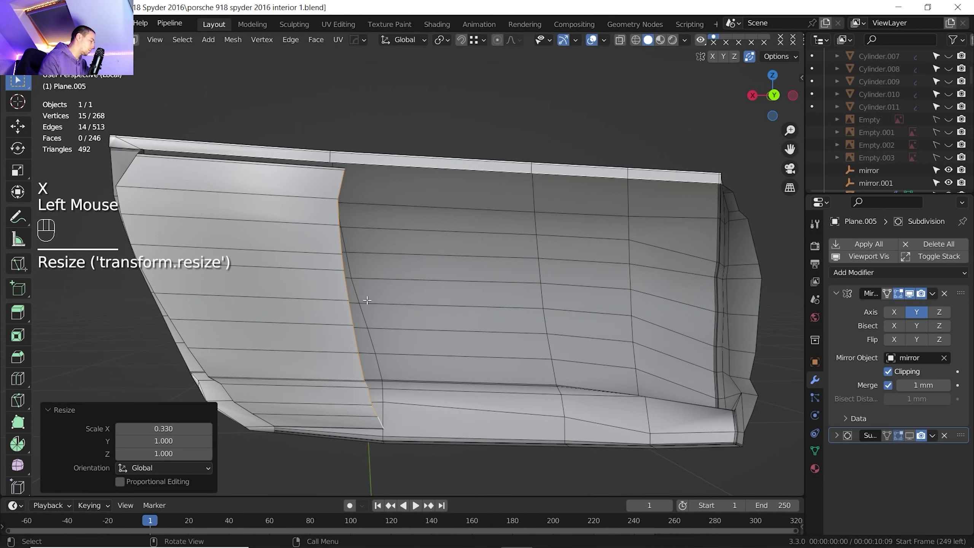
Step: Slide the upper edge of the extruded side surface by a factor of 0.079
key("1")
left_click(353, 165)
left_click(353, 165, "shift")
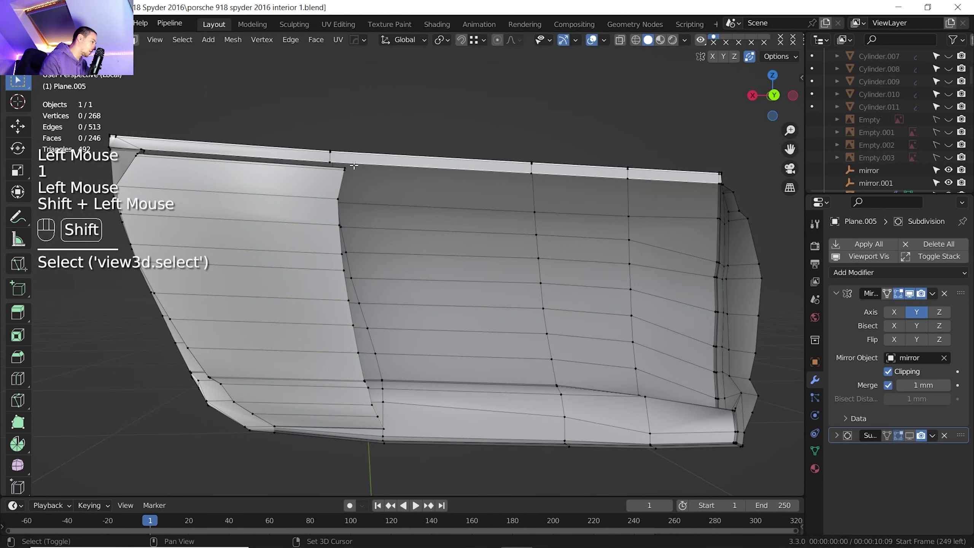
key("g")
key("g")
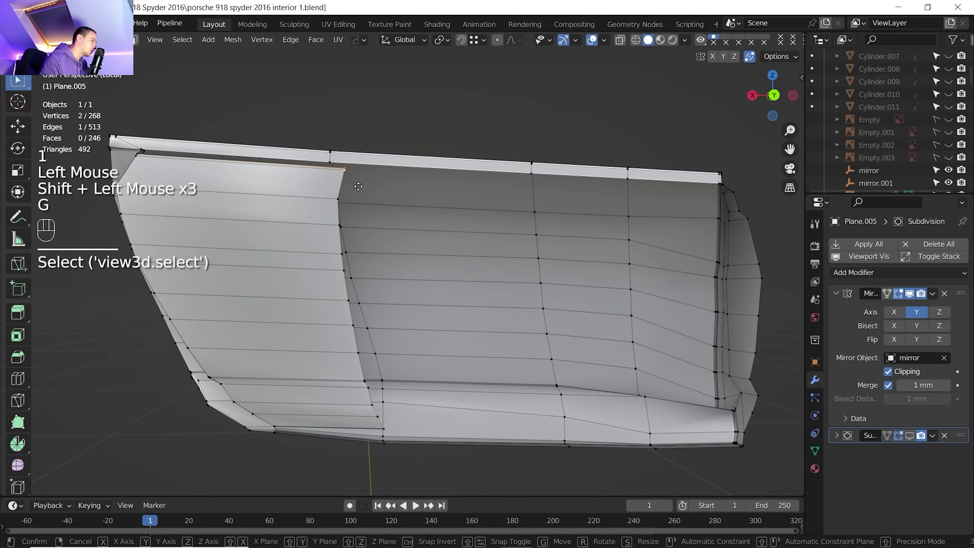
left_click(350, 185)
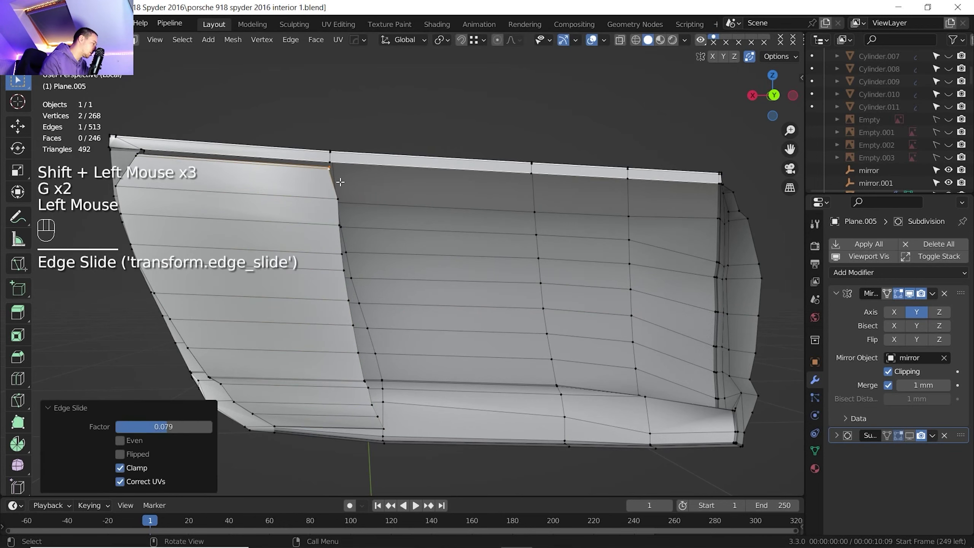
Step: Fill the narrow gap between the side surface's upper edge and the panel's upper border with a face
key("2")
middle_click_drag(341, 182, 334, 229, "shift")
scroll(334, 229, "up", 2)
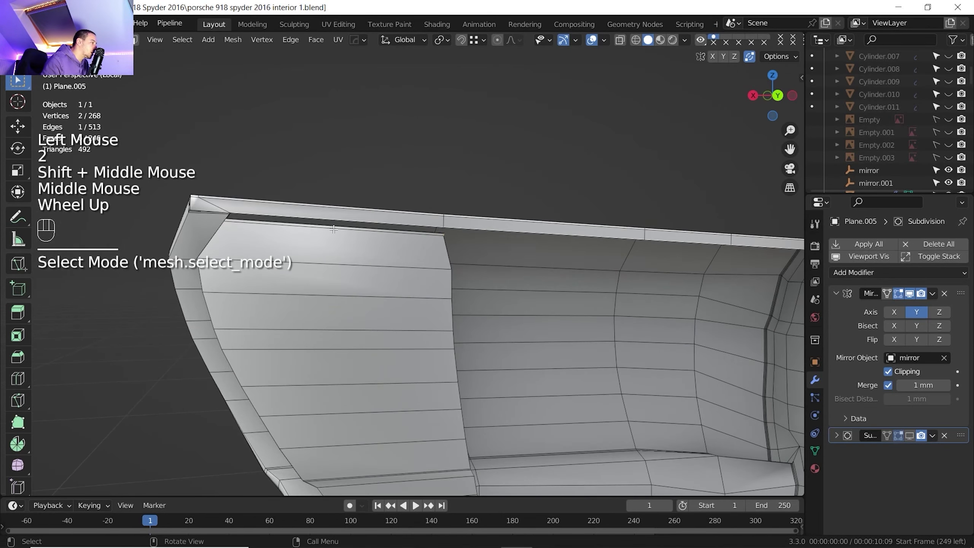
left_click(333, 227)
left_click(334, 226)
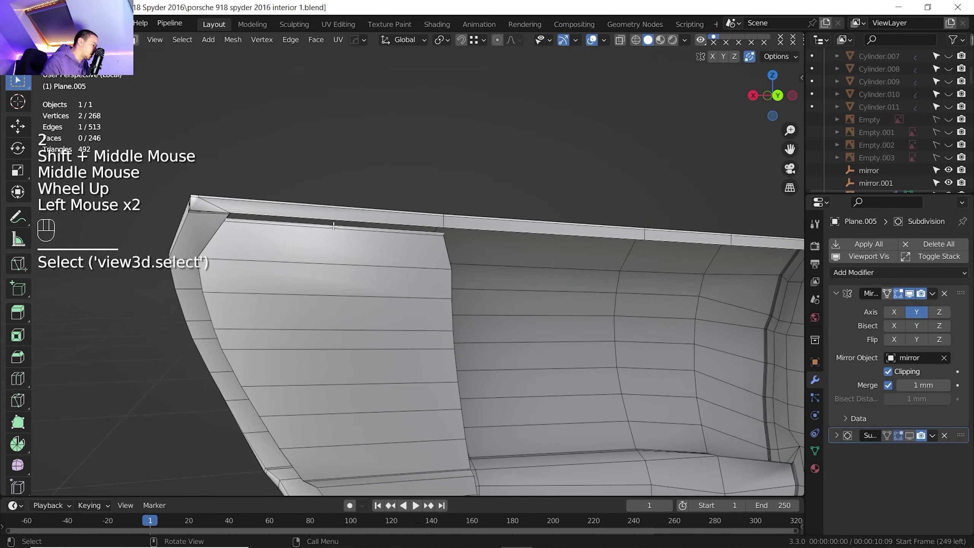
key("f")
middle_click_drag(333, 226, 272, 214)
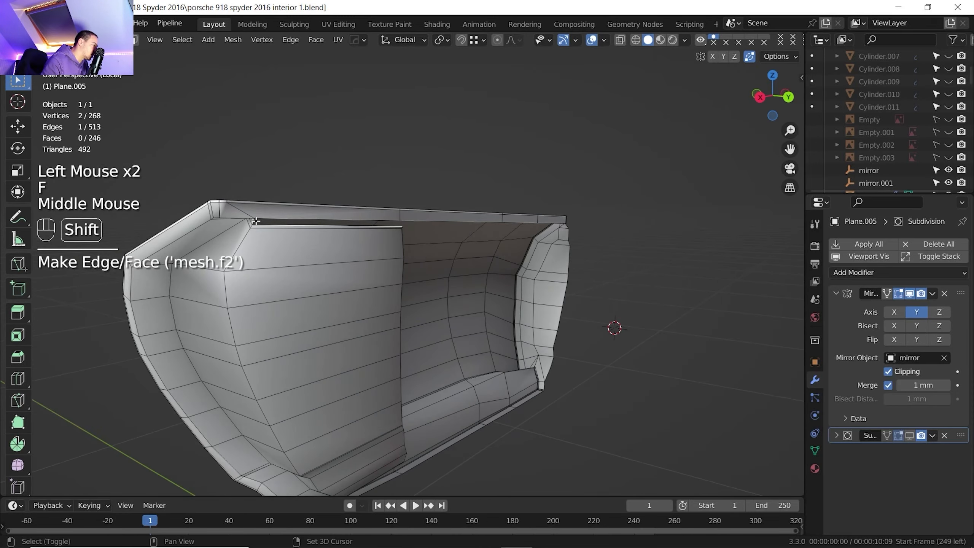
left_click(254, 221, "shift")
left_click(265, 220, "shift")
key("f")
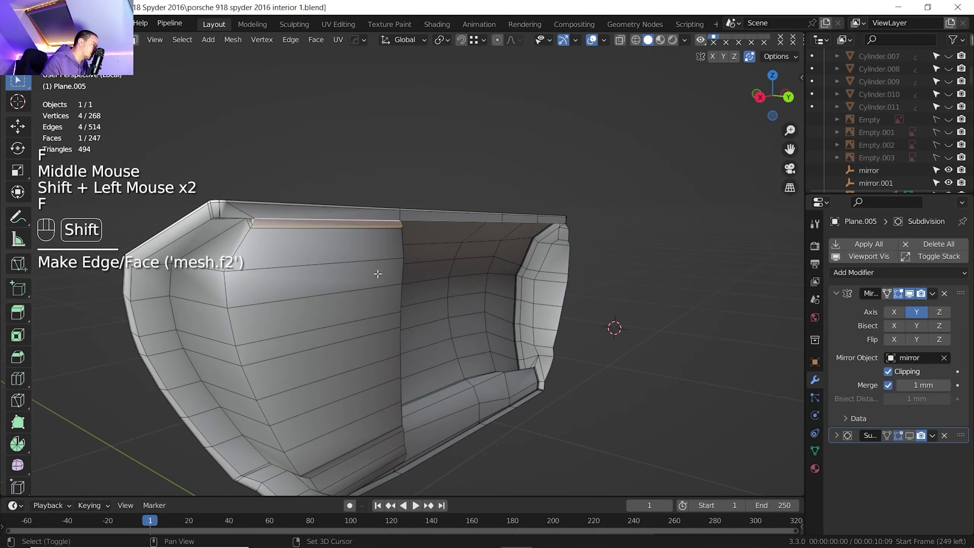
Step: Fill the gap between the side surface's lower edge and the panel's lower border with a face, and finish editing the mesh
middle_click_drag(365, 343, 302, 327, "shift")
scroll(316, 319, "up", 2)
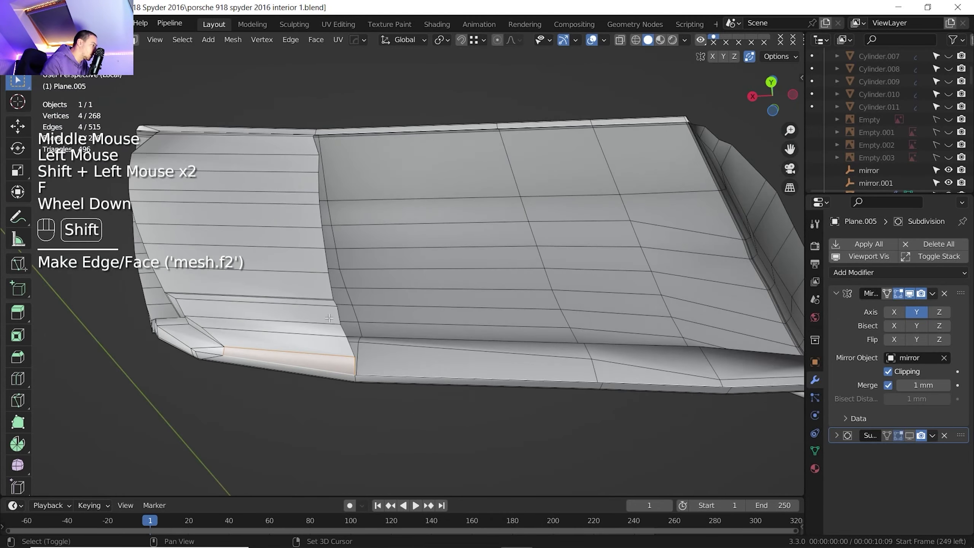
mouse_move(452, 315)
middle_mouse_down("shift")
mouse_move(472, 307)
mouse_move(461, 322)
mouse_move(452, 315)
middle_mouse_up("shift")
scroll(472, 307, "down", 2)
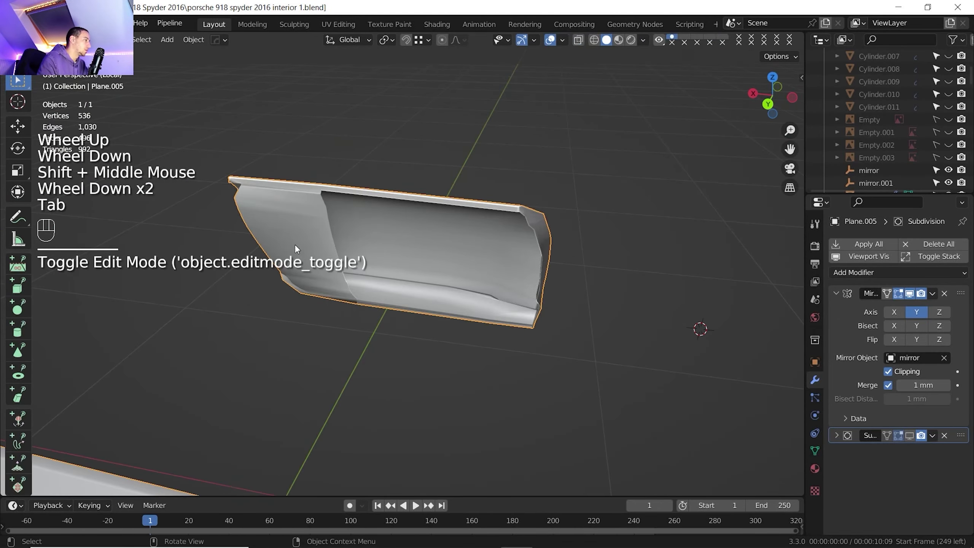
Step: Return from the isolated panel to the whole car and open the cockpit floor mesh for editing
middle_click_drag(295, 243, 383, 254)
middle_click_drag(383, 253, 445, 337, "shift")
scroll(410, 323, "down", 1)
key("slash")
scroll(461, 320, "down", 2)
middle_click_drag(445, 337, 437, 307, "shift")
left_click(426, 330)
key("Tab")
Step: Move the two long faces along the cockpit floor's outer side about -19.9 mm along Y
middle_click_drag(438, 307, 417, 344)
left_click(421, 366)
key("3")
left_click(424, 366)
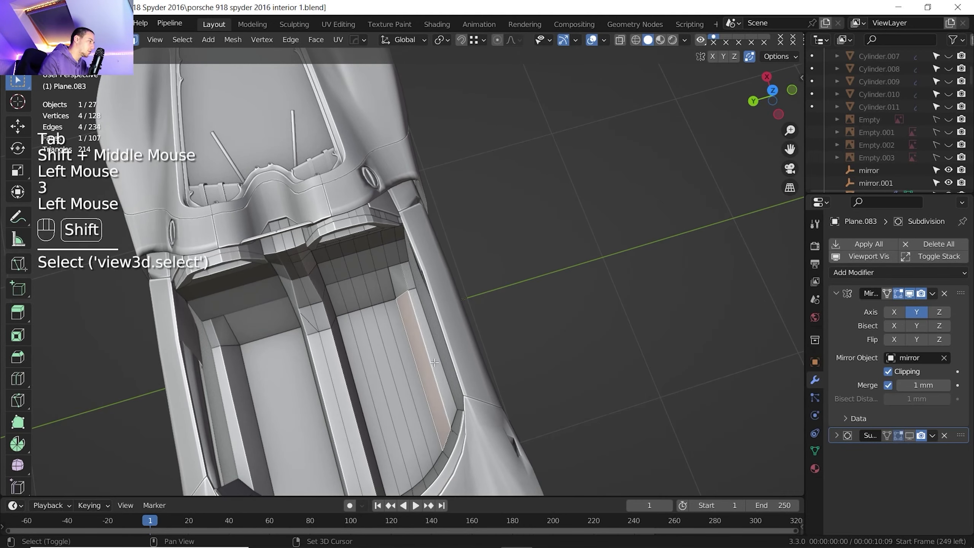
left_click(436, 361, "shift")
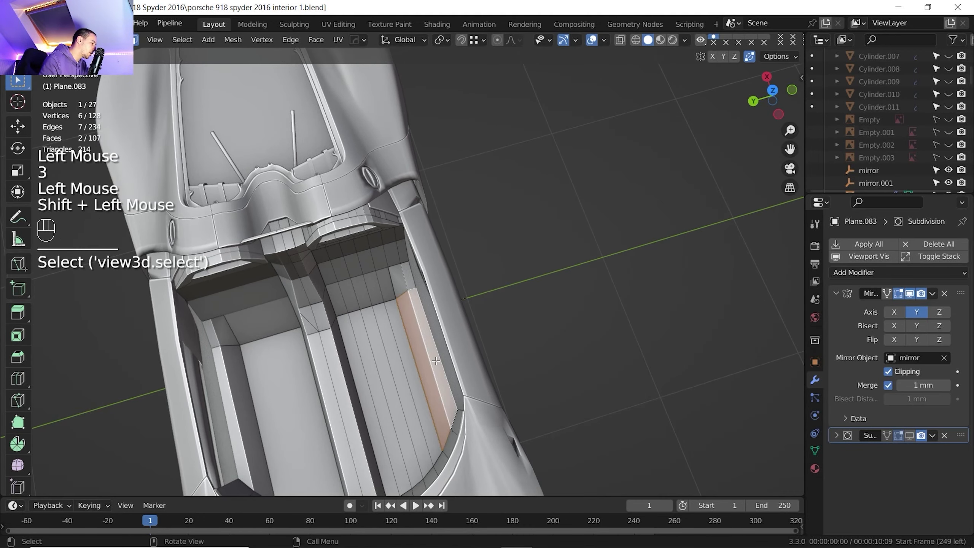
key("g")
key("y")
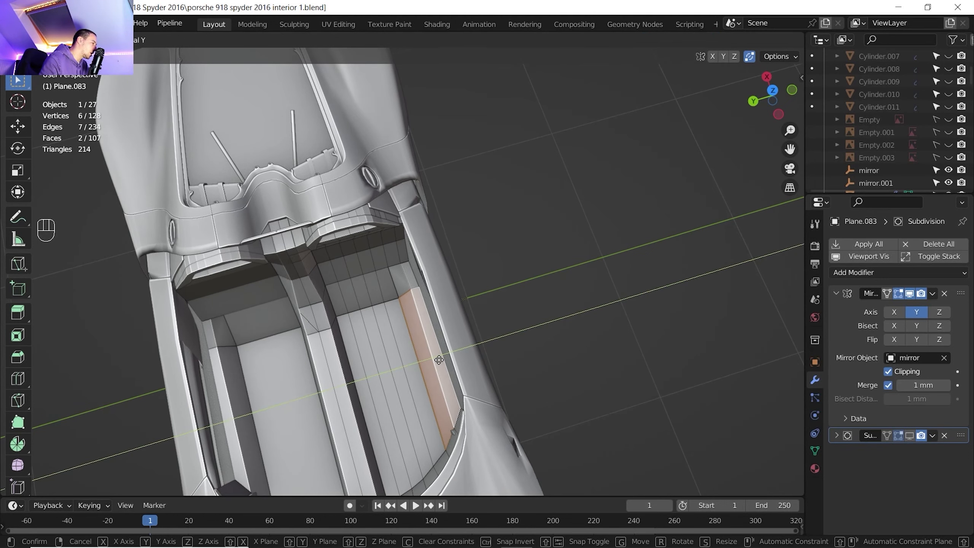
left_click(439, 359)
Step: Slide the two front corner vertices of the cockpit floor's outer side strip along X, and finish editing the mesh
middle_click_drag(440, 360, 449, 348, "shift")
middle_click_drag(448, 348, 460, 330)
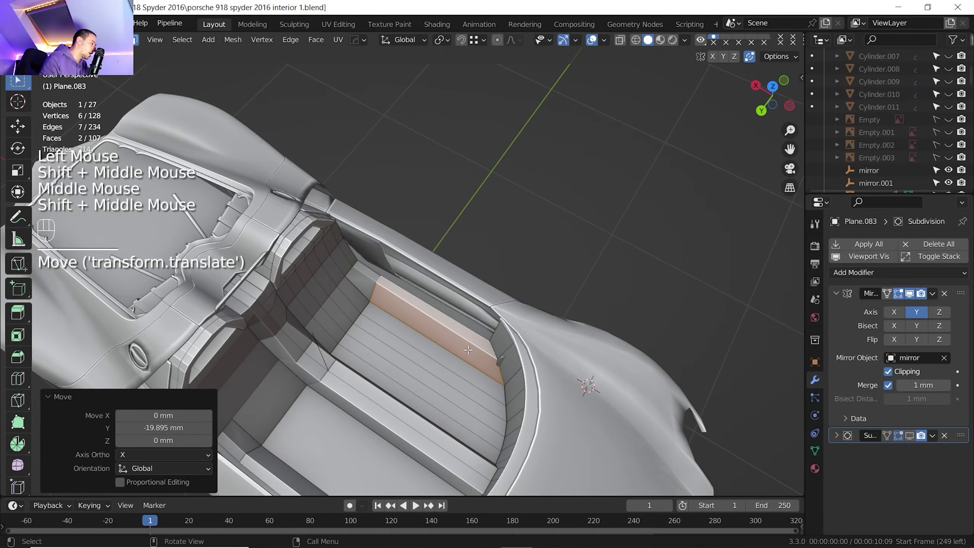
key("1")
left_click(499, 362)
left_click(500, 383, "shift")
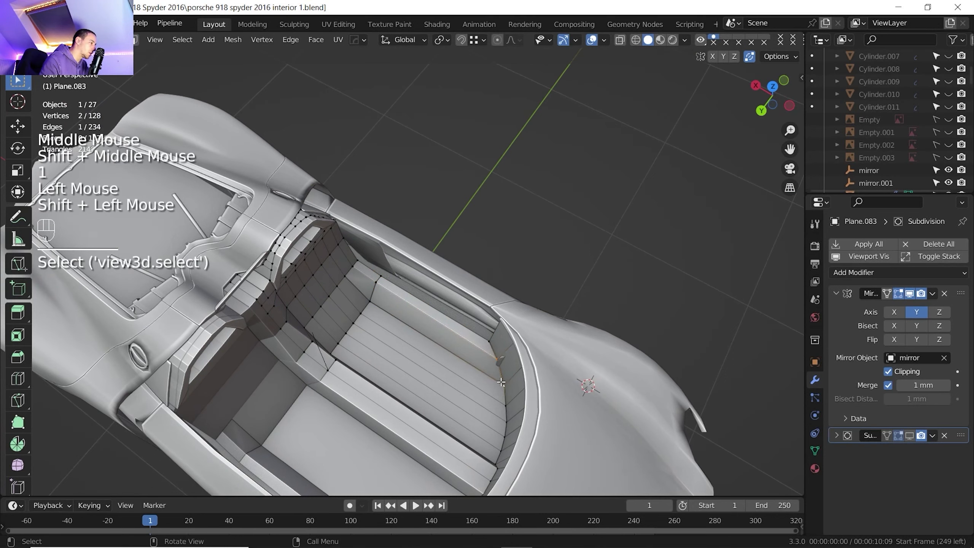
key("g")
key("x")
left_click(457, 367, "shift")
middle_click_drag(471, 358, 445, 345, "shift")
scroll(440, 352, "down", 2)
middle_click_drag(445, 346, 383, 314, "shift")
key("Tab")
Step: Examine the cockpit floor and interior panels within the whole car body from several angles
middle_click_drag(383, 315, 405, 315, "shift")
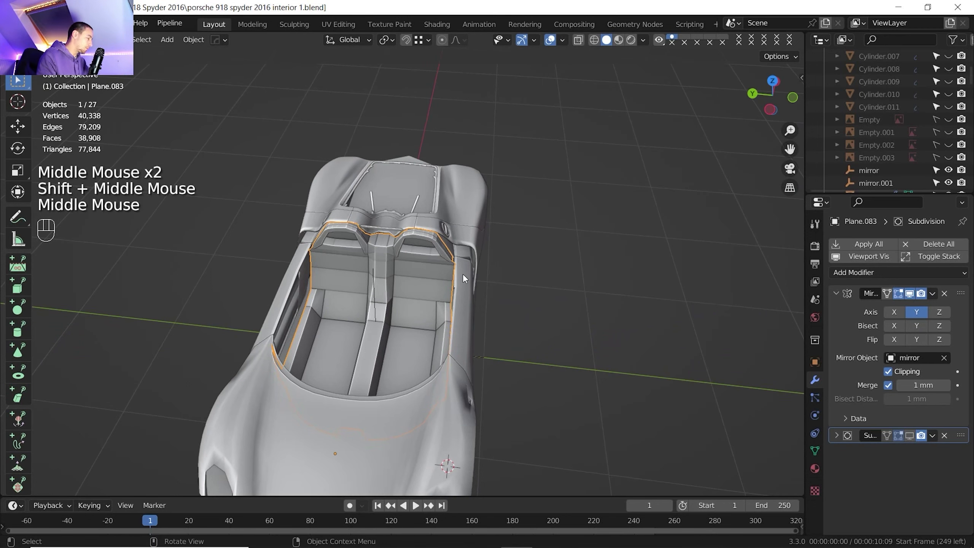
middle_click_drag(449, 310, 449, 312)
middle_click_drag(449, 312, 411, 319, "shift")
scroll(411, 319, "up", 3)
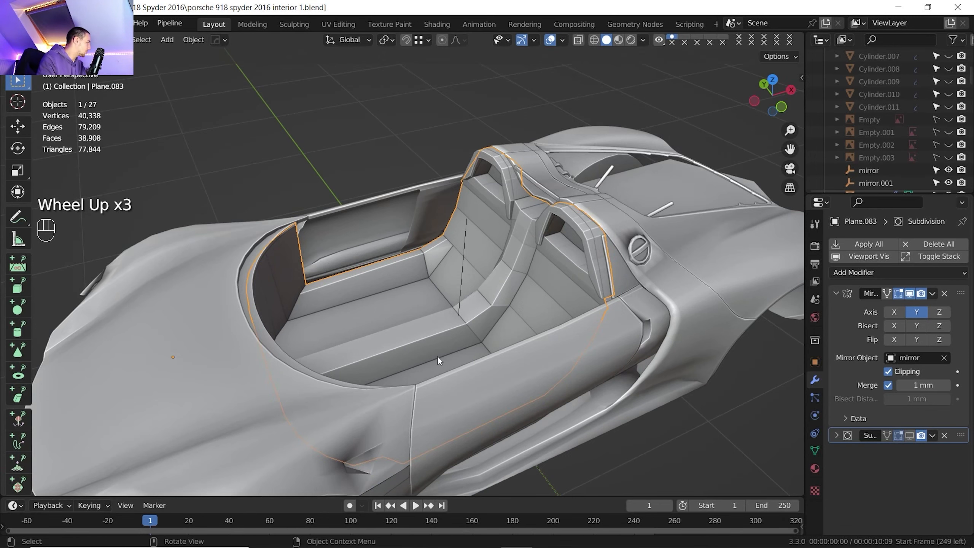
scroll(434, 354, "down", 2)
scroll(446, 339, "down", 2)
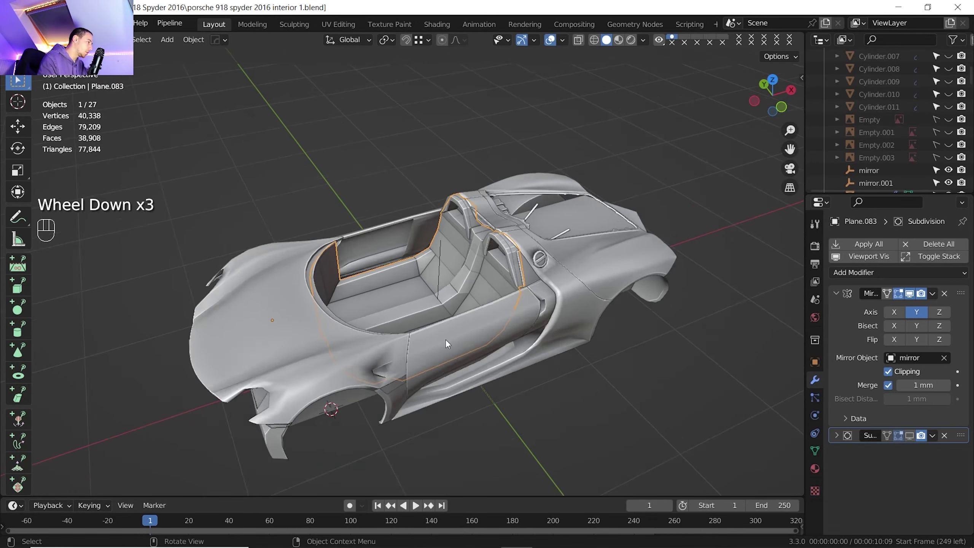
middle_click_drag(445, 339, 435, 311, "shift")
left_click(562, 39)
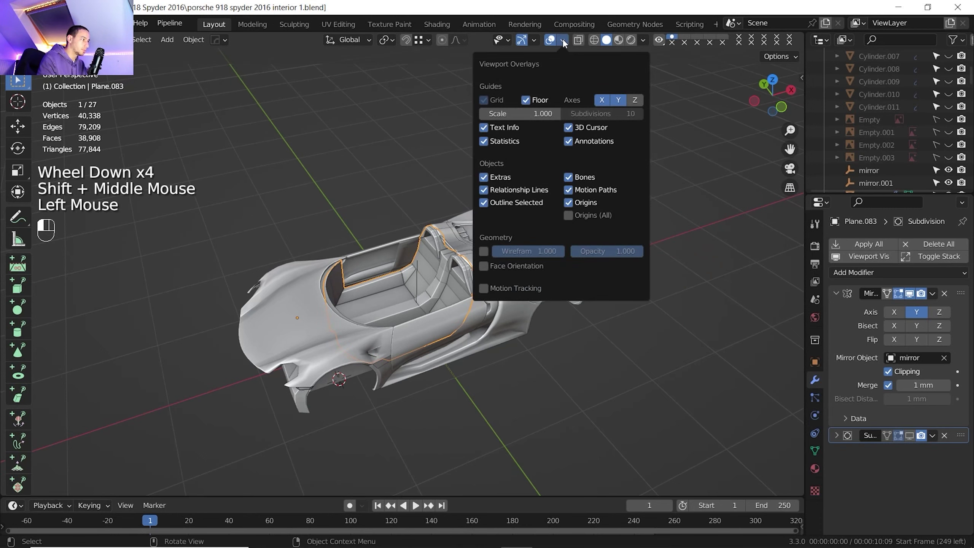
middle_click_drag(444, 208, 416, 232, "shift")
middle_click_drag(416, 232, 431, 226)
Step: Snap the 3D cursor to the world origin
key("shift+s")
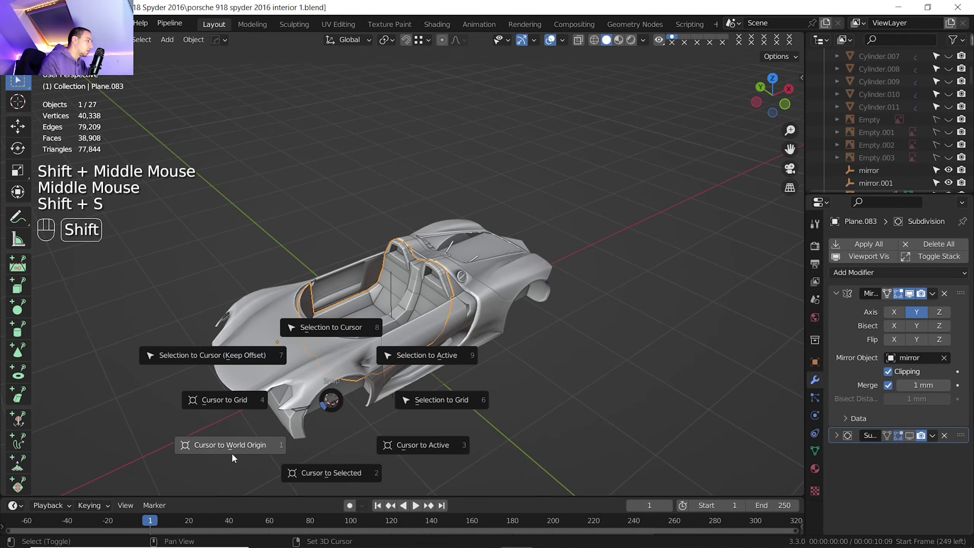
left_click(231, 453)
middle_click_drag(405, 341, 472, 367, "shift")
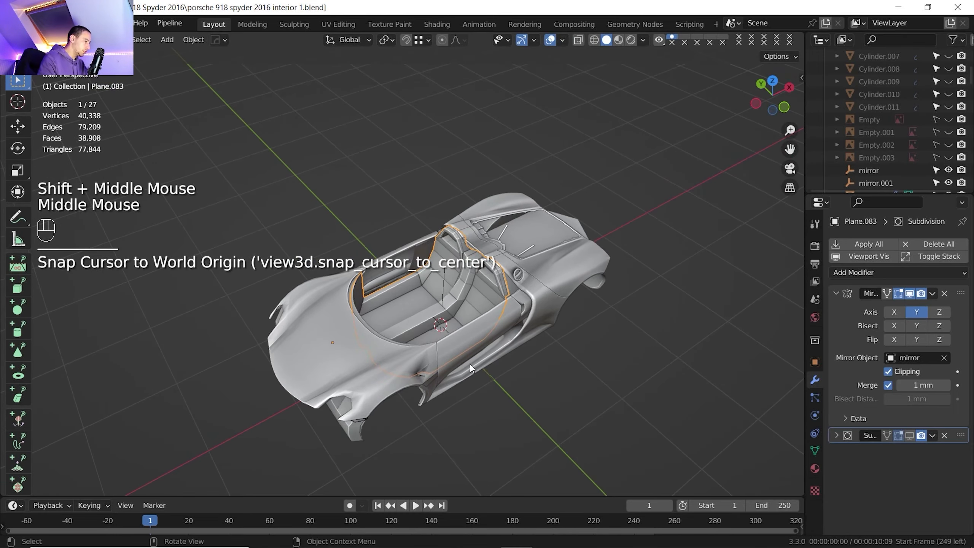
Step: Add a Basic Human (Meta-Rig) armature at the world origin as a scale reference for the interior
key("shift+a")
mouse_move(470, 407)
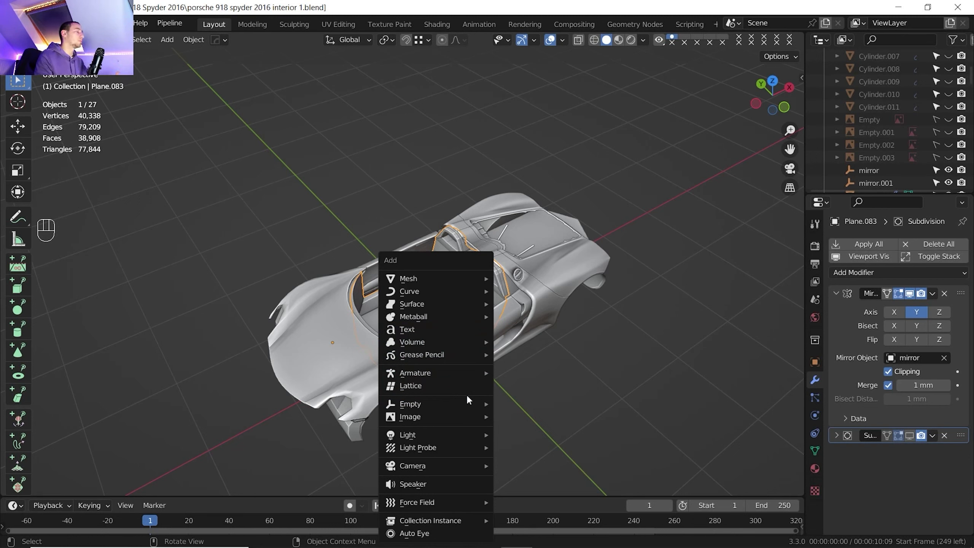
mouse_move(473, 361)
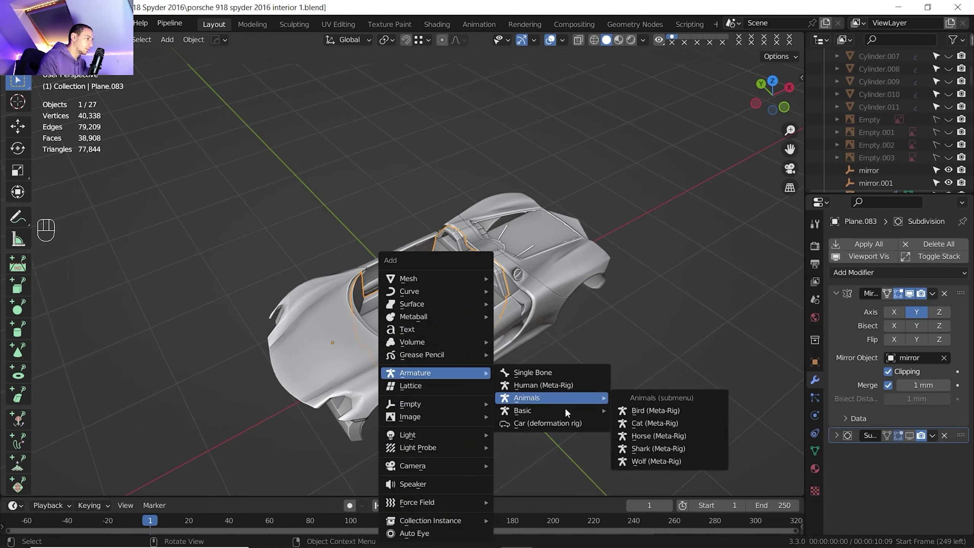
mouse_move(568, 410)
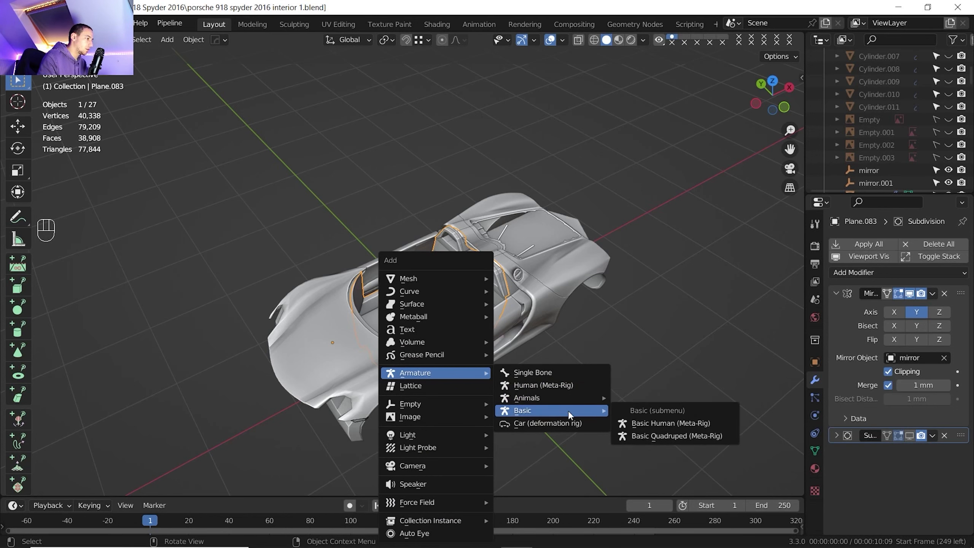
left_click(646, 422)
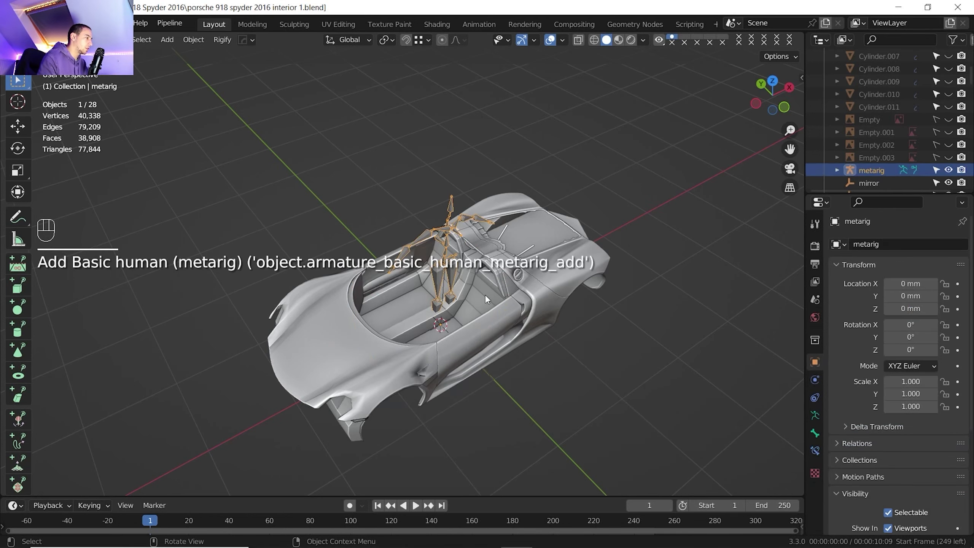
Step: Set the human rig's Z dimension to 1750 mm
scroll(485, 294, "up", 2)
middle_click_drag(460, 288, 708, 169, "shift")
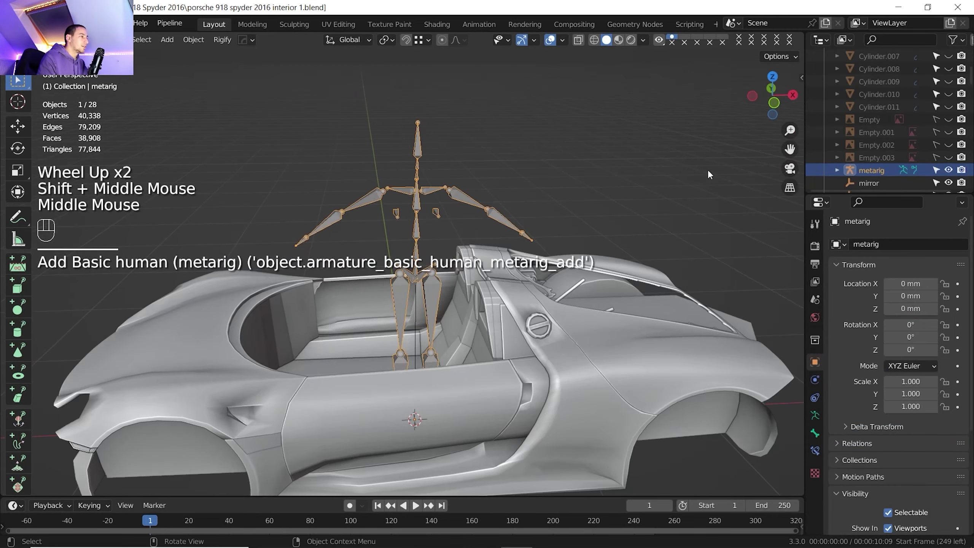
left_click(802, 73)
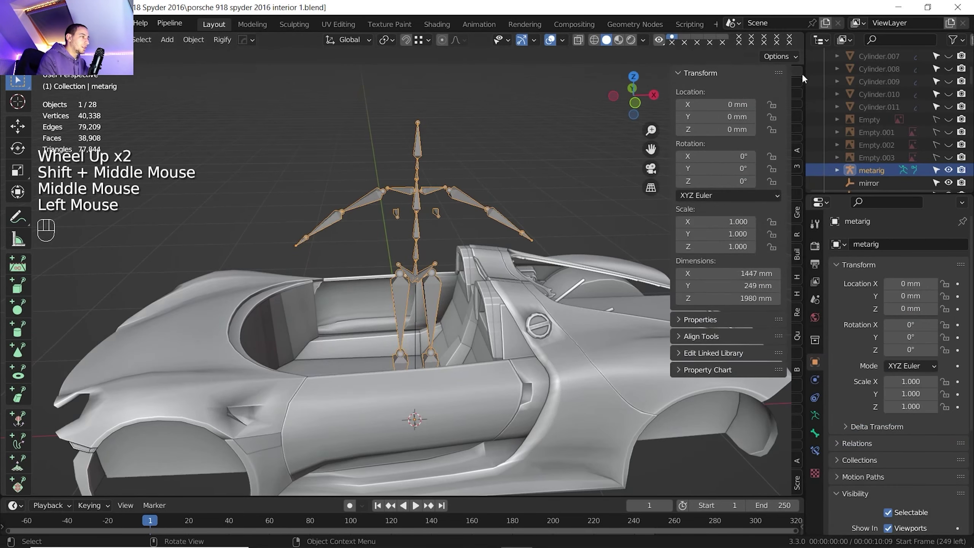
left_click(715, 300)
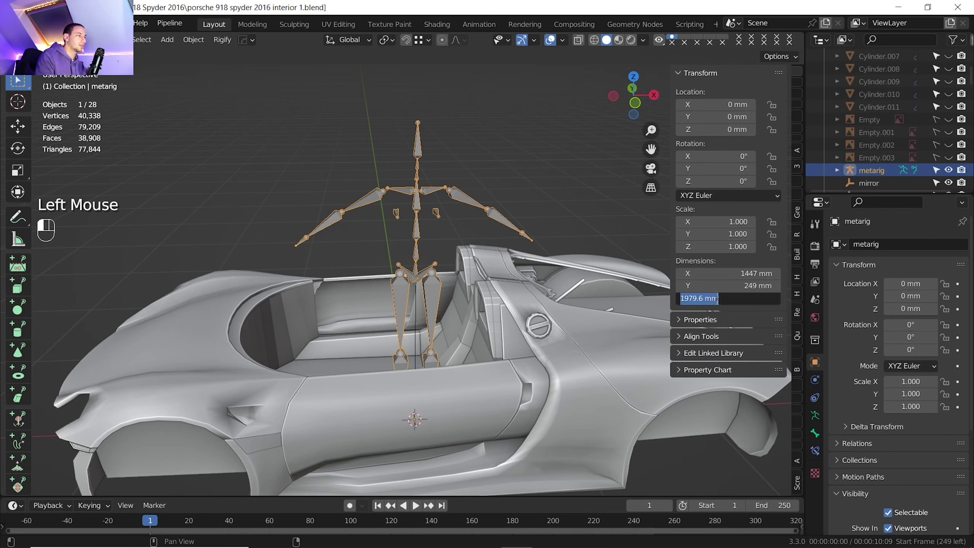
key("shift")
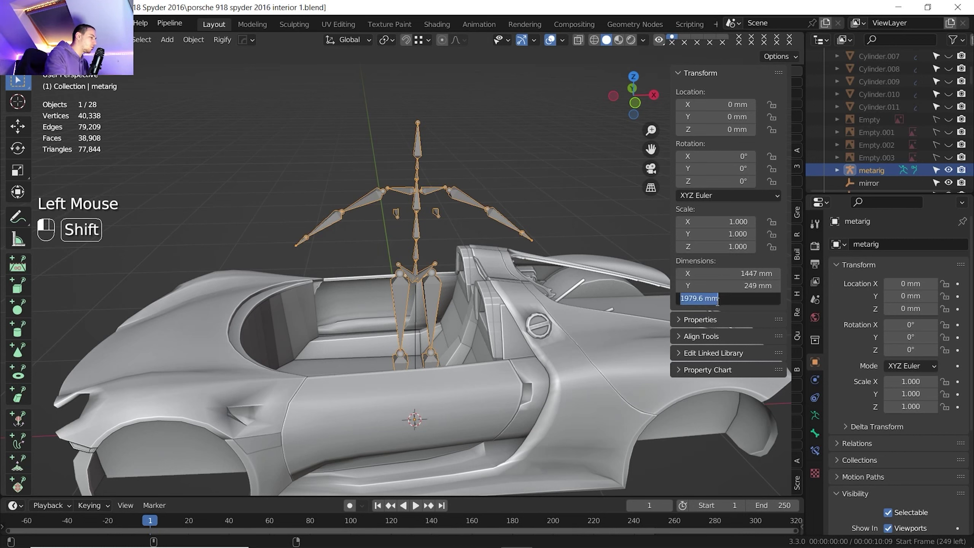
type("1750")
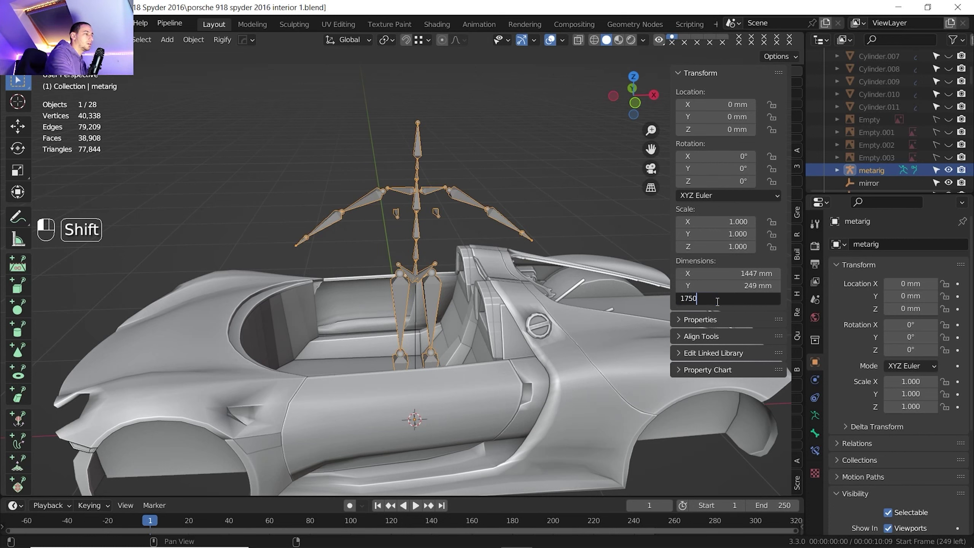
key("Return")
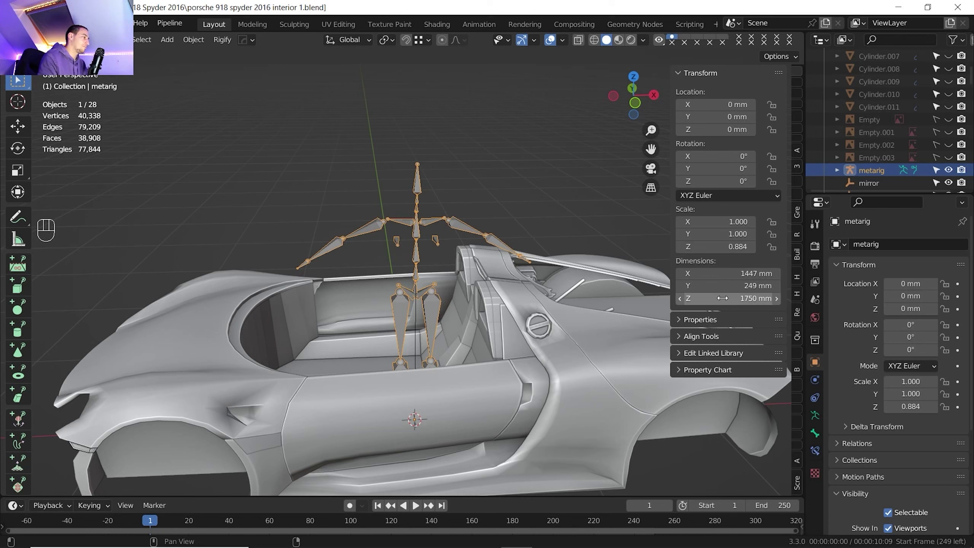
Step: Reduce the human rig's X dimension to 997 mm
left_click_drag(722, 273, 678, 273)
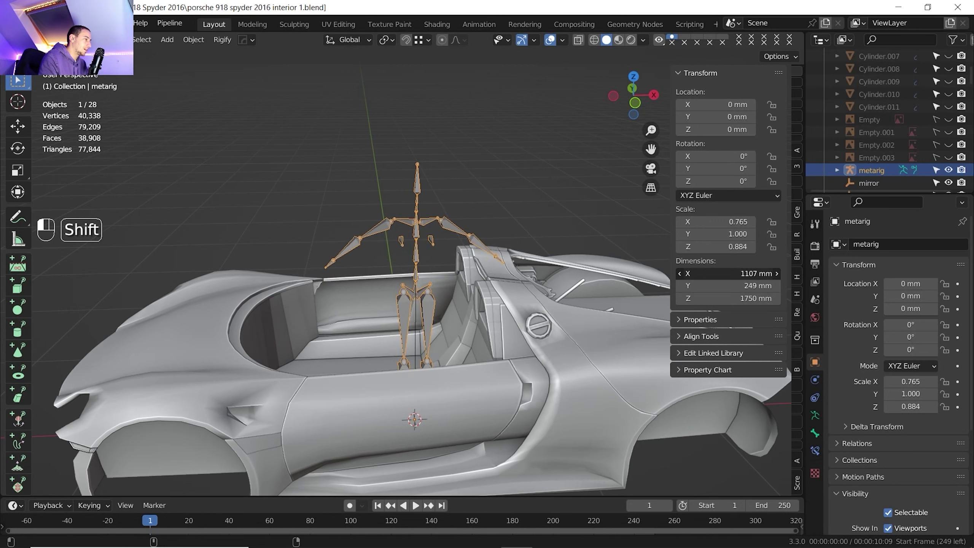
left_click_drag(678, 273, 595, 267, "shift")
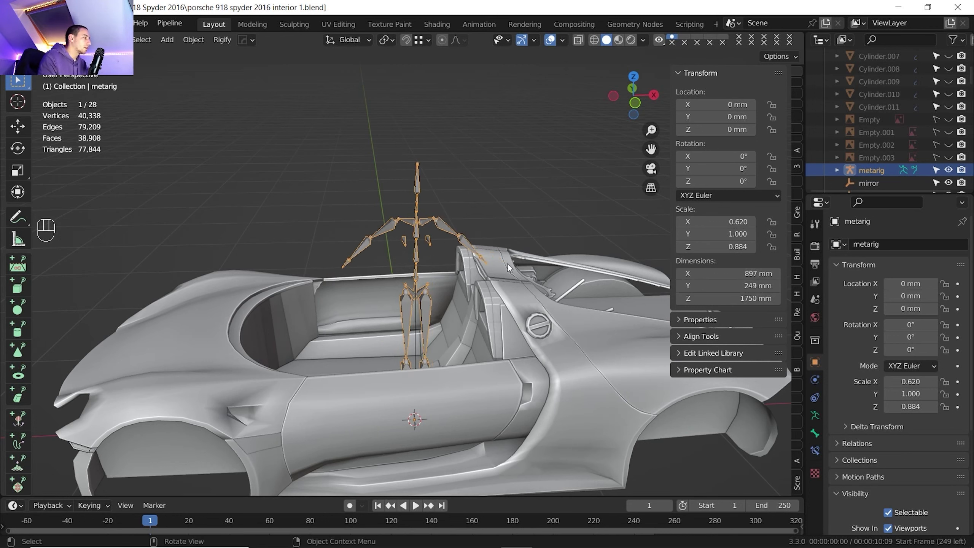
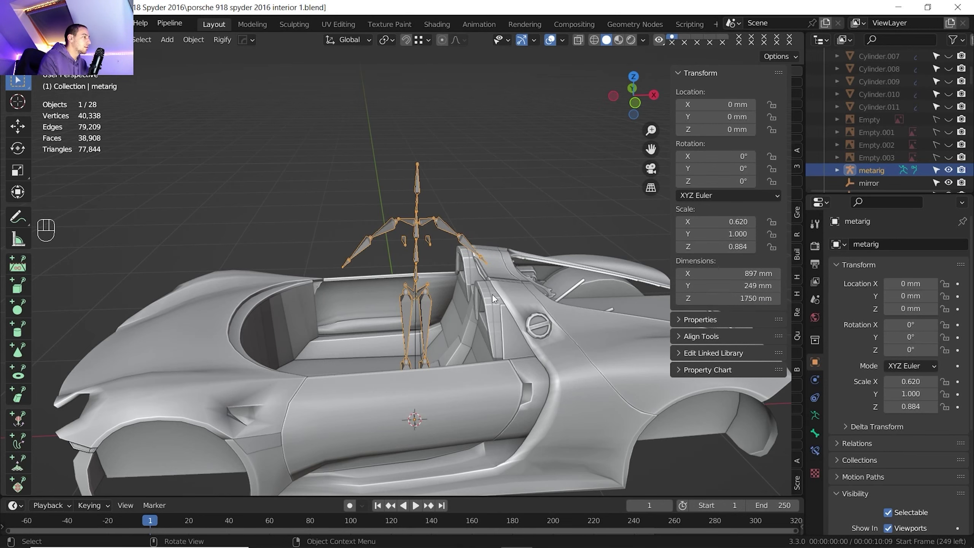
middle_click_drag(463, 275, 472, 324, "shift")
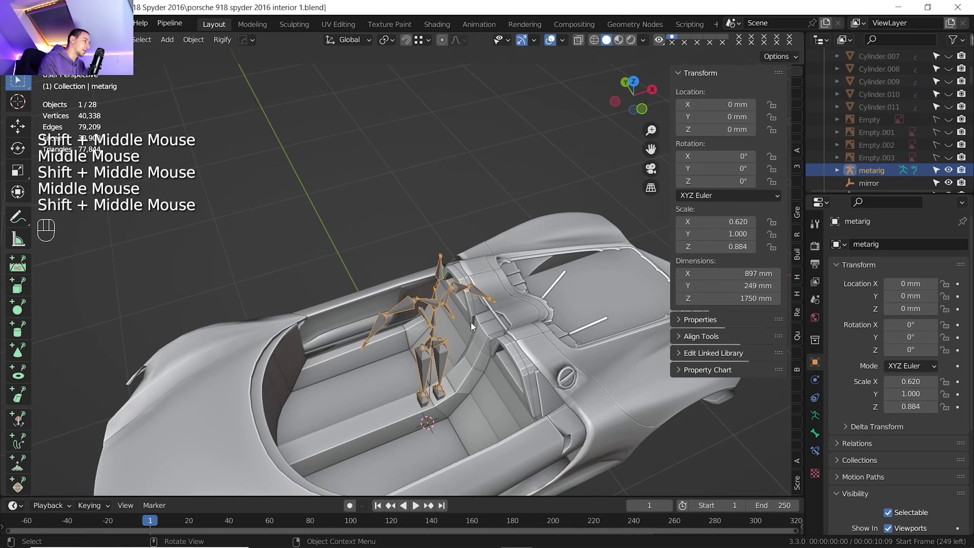
left_click_drag(772, 275, 761, 275)
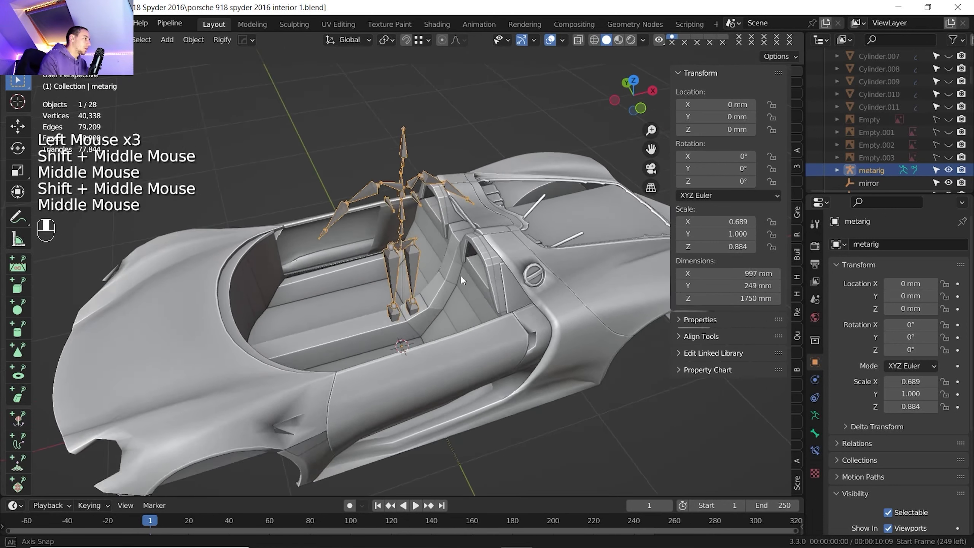
Step: Rotate the human rig -90° about the Z axis in the front orthographic view
middle_click_drag(461, 274, 620, 142)
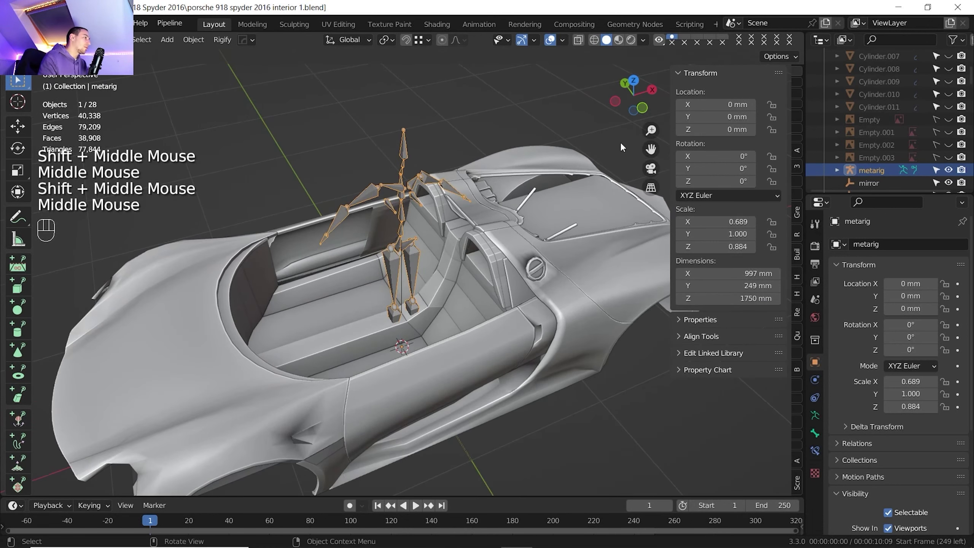
left_click(642, 108)
key("r")
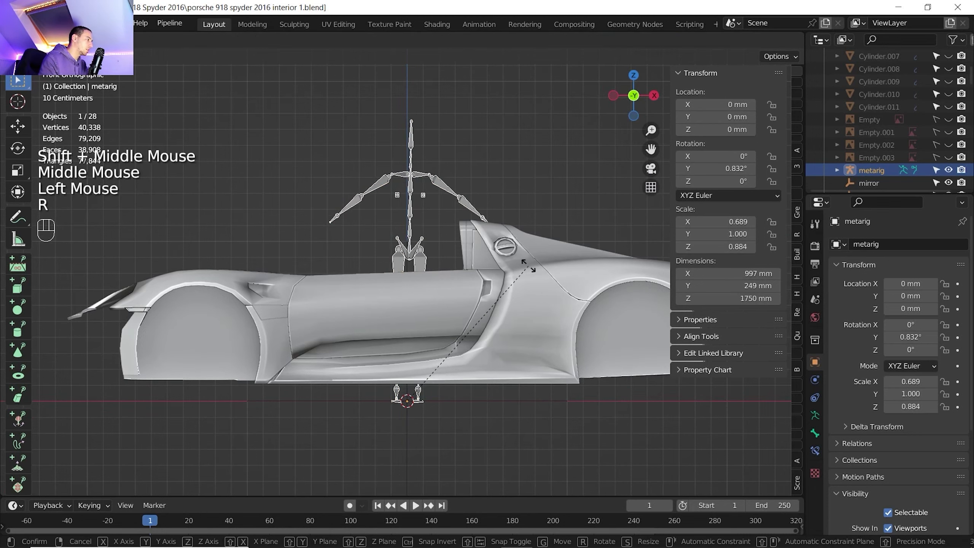
key("z")
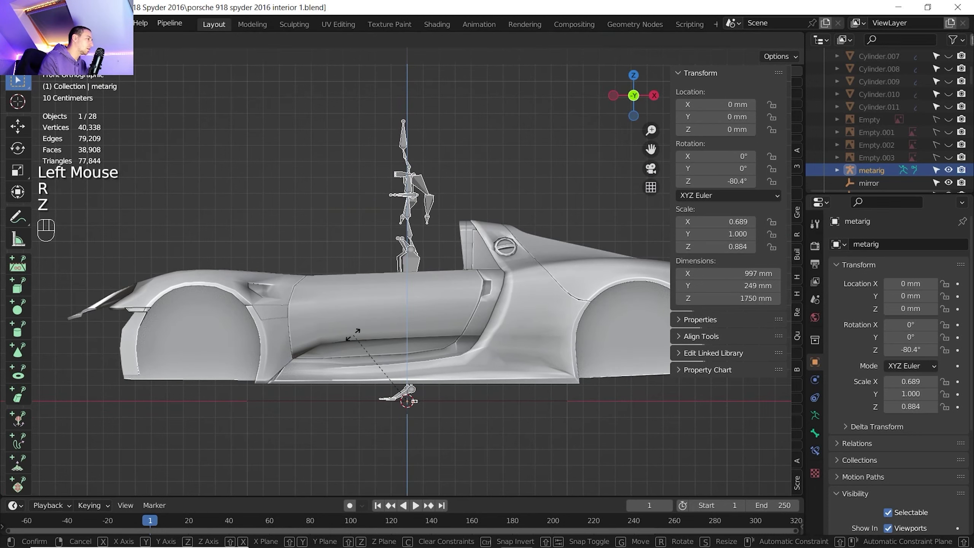
key("ctrl")
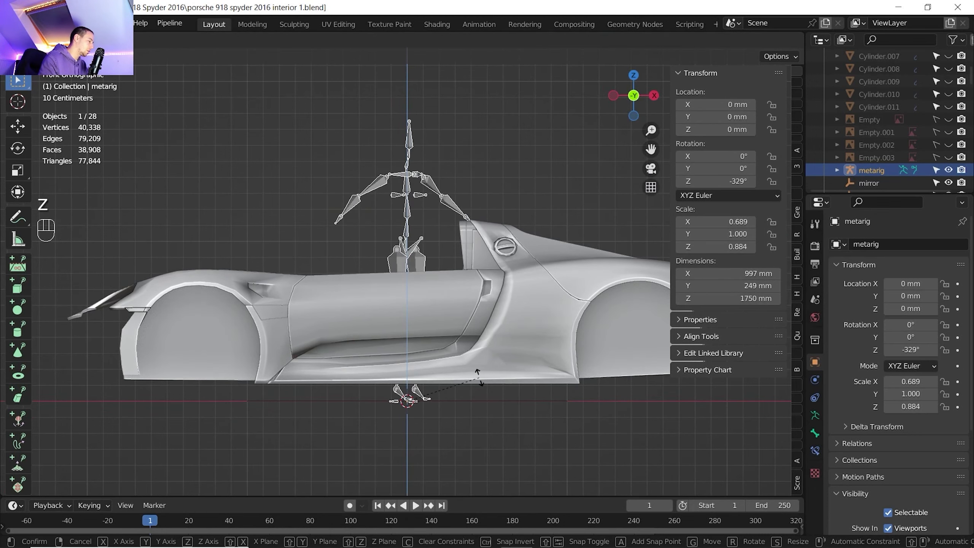
type("90-")
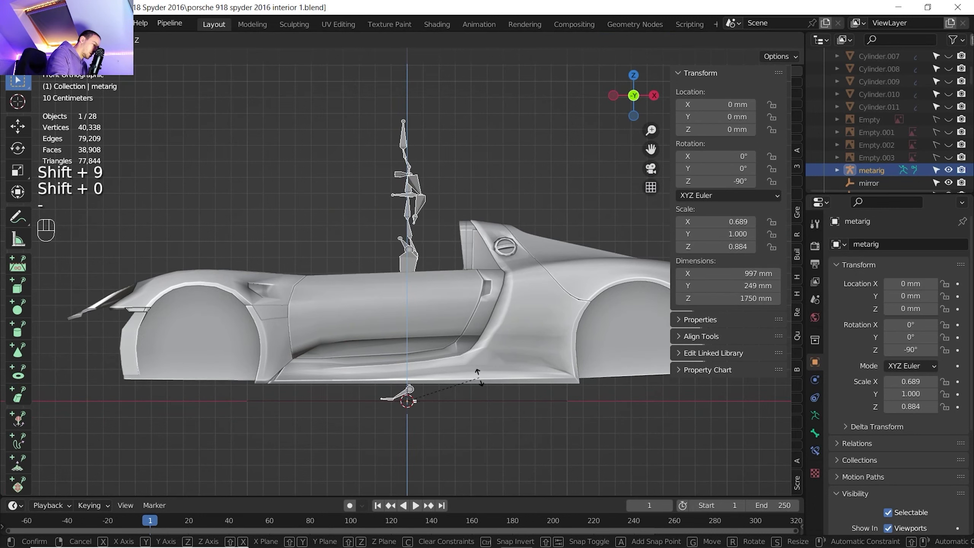
key("Return")
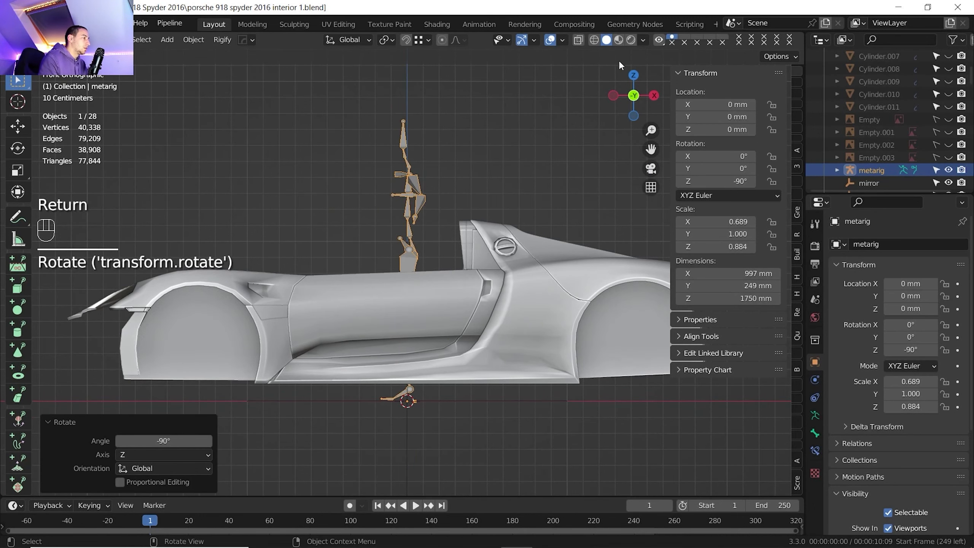
Step: Move the human rig about -339 mm along Y over one seat area, and show the car in X-ray from the front
left_click(633, 75)
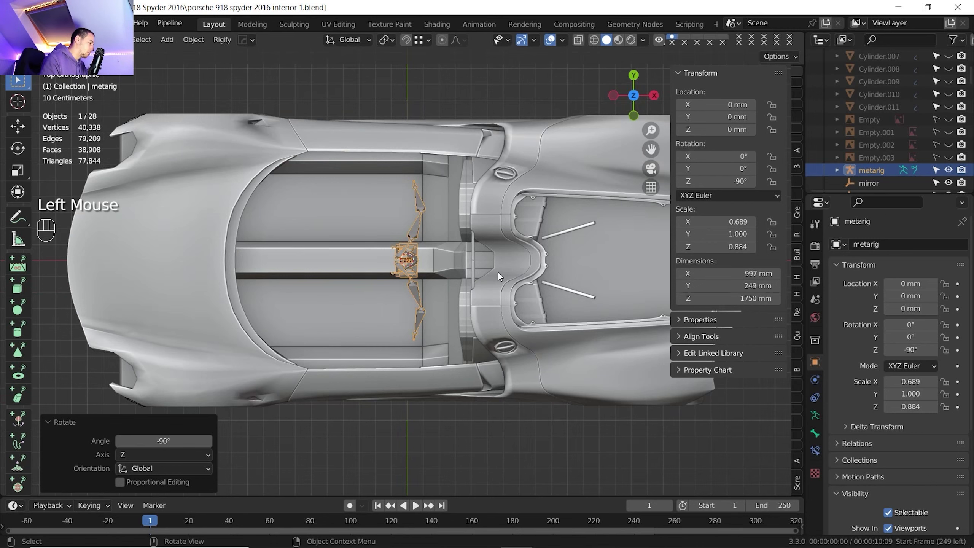
key("g")
key("y")
left_click(517, 282)
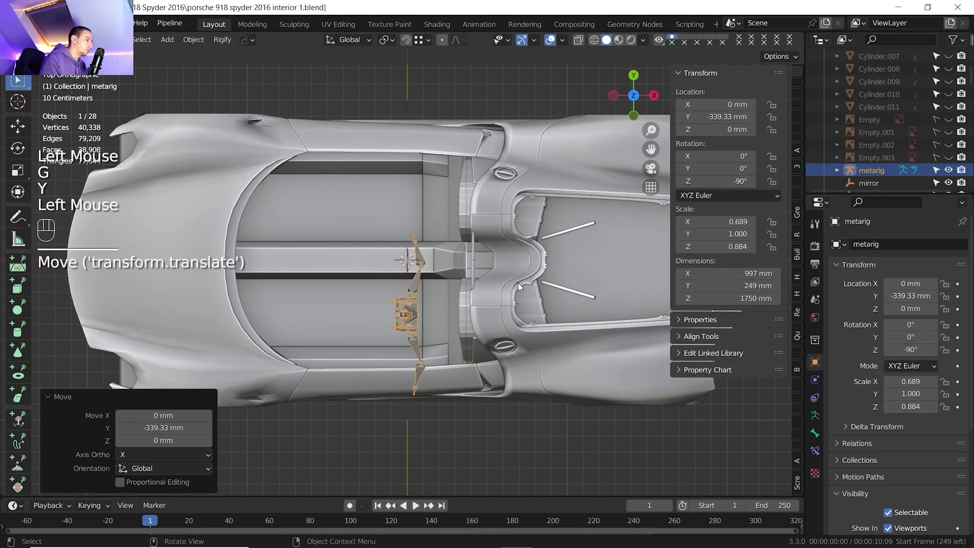
left_click(634, 115)
left_click(578, 40)
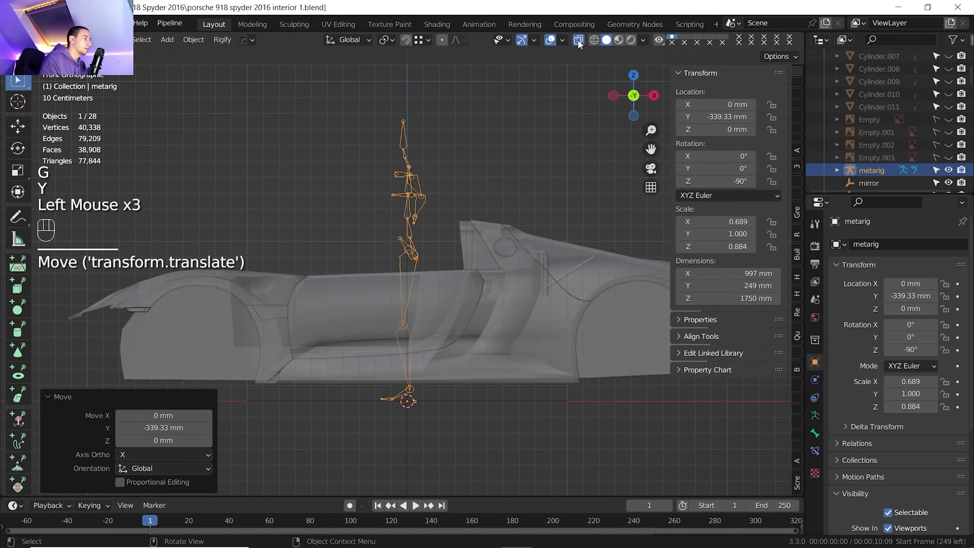
Step: Switch the human rig to Pose Mode and tilt its base spine bone 29.1° backward about the global Y axis
left_click(79, 39)
left_click(76, 82)
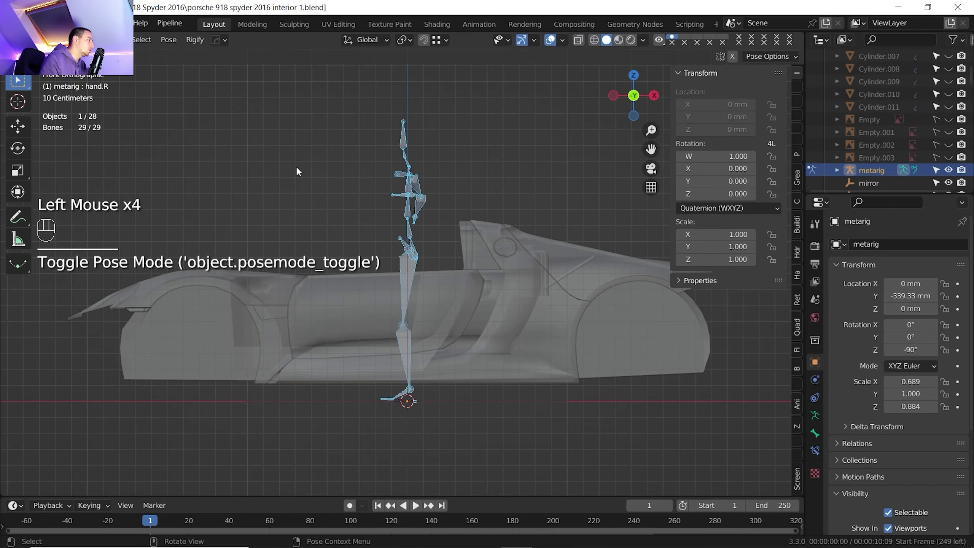
left_click_drag(378, 265, 400, 224)
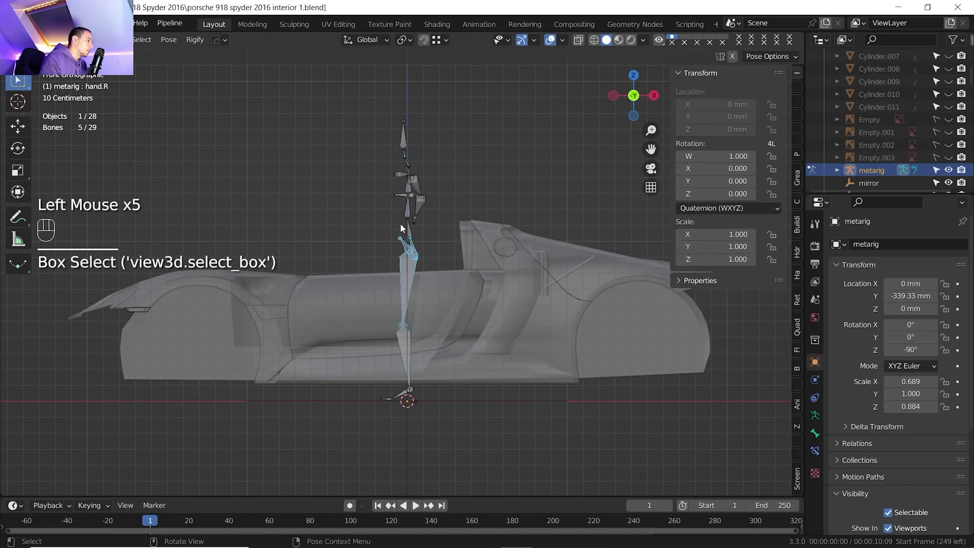
left_click(417, 241)
left_click(420, 243)
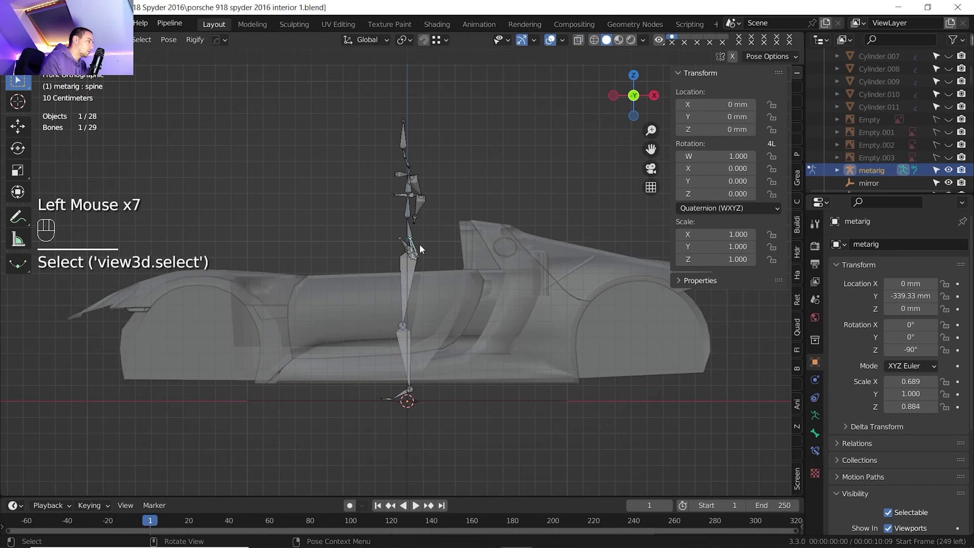
key("r")
key("x")
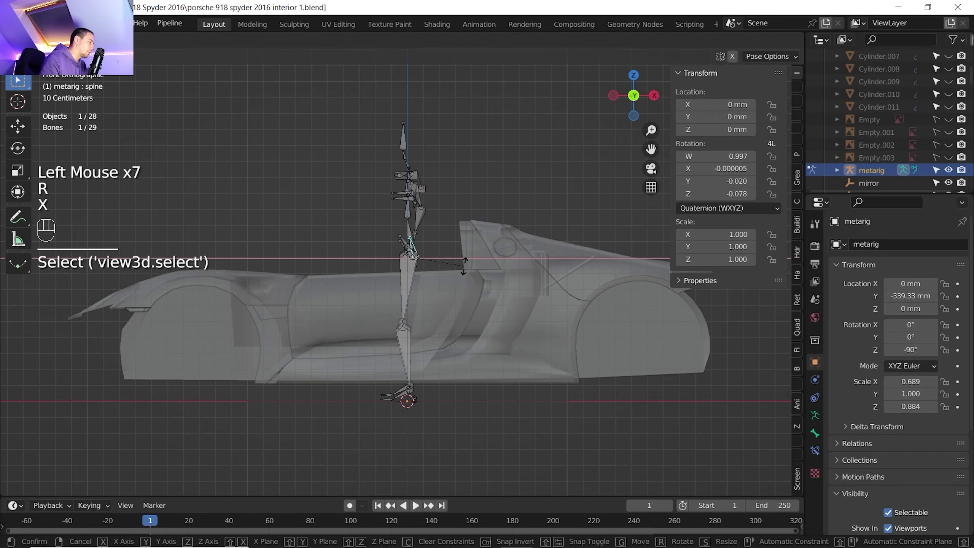
key("y")
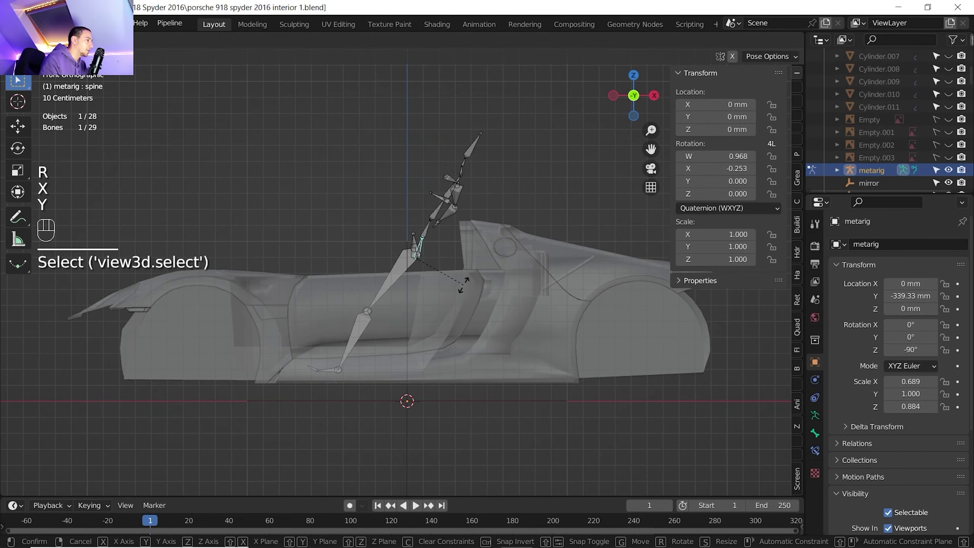
left_click(462, 284)
Step: Move the rig's base spine bone about -542 mm along Z and -54 mm along X into the cockpit
key("g")
key("z")
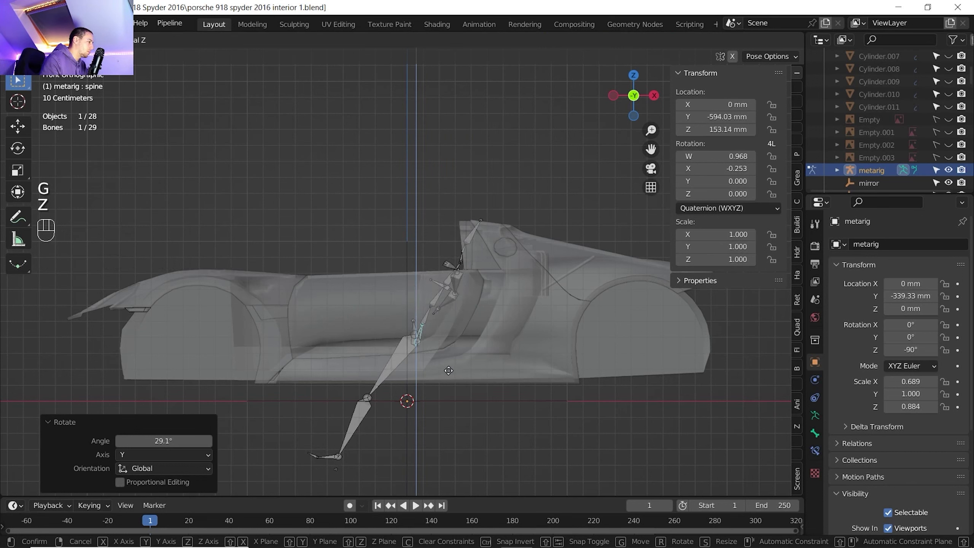
left_click(451, 369)
key("g")
key("x")
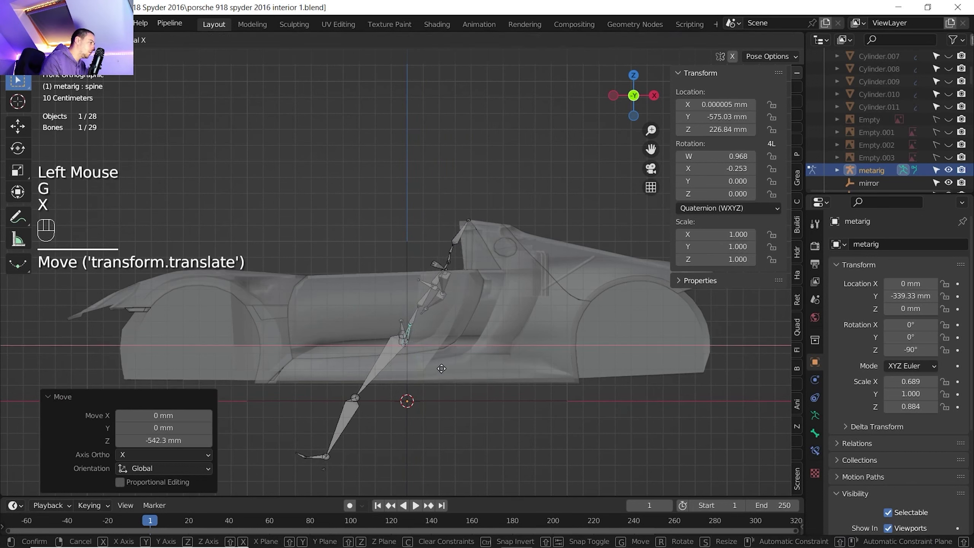
left_click(451, 340)
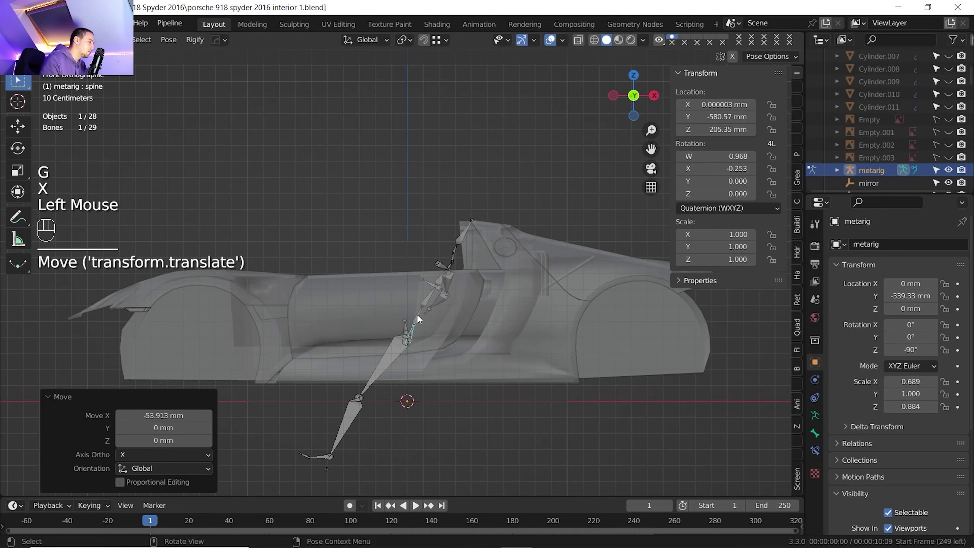
key("g")
key("x")
left_click(459, 333)
Step: Rotate the spine.001 bone -7.74° about the global Y axis to straighten the torso
double_click(414, 315)
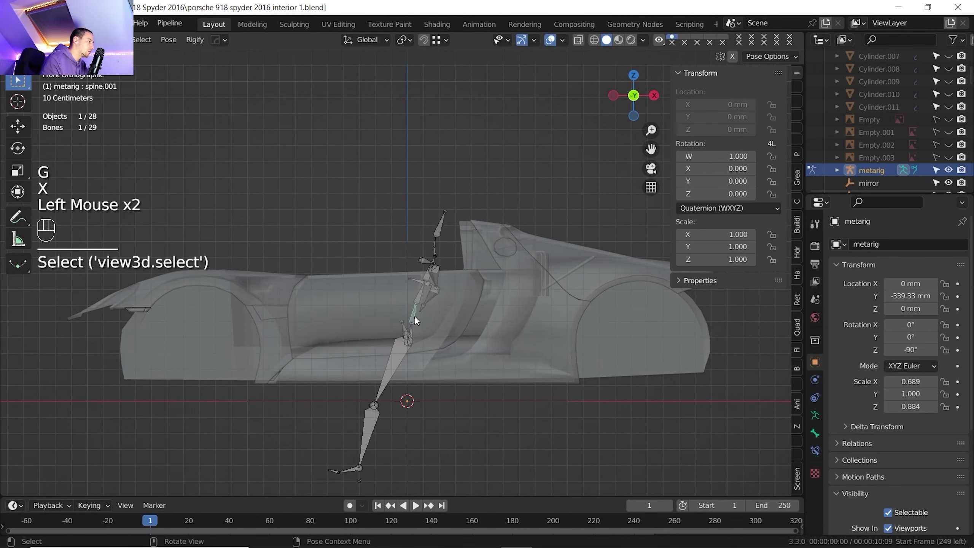
key("r")
key("z")
key("y")
left_click(479, 324)
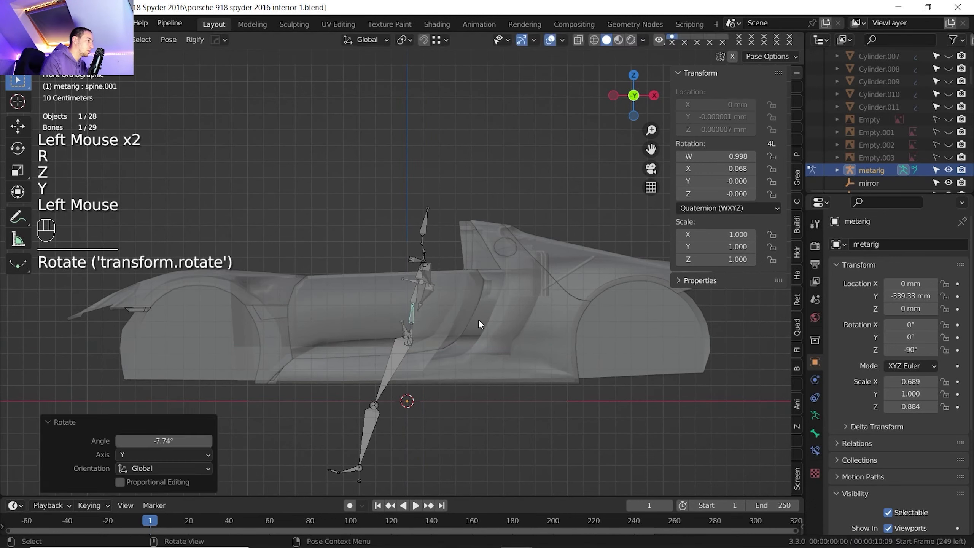
Step: Rotate both thigh bones forward about the global Y axis until they lie nearly horizontal in a seated pose
triple_click(397, 355)
key("r")
key("x")
key("y")
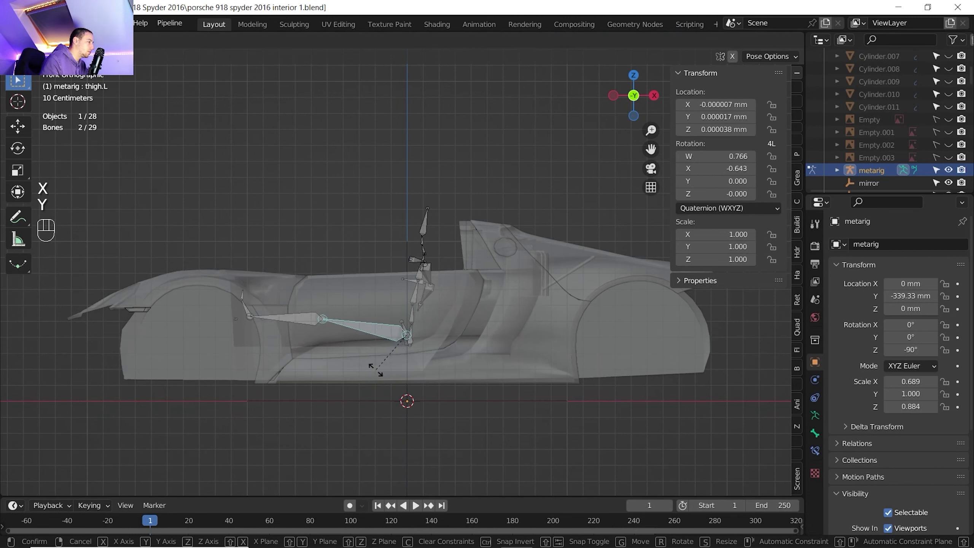
left_click(375, 367)
Step: Rotate both shin bones -57.2° about the global Y axis to bend the knees down toward the floor
left_click(294, 314)
left_click_drag(294, 312, 291, 304)
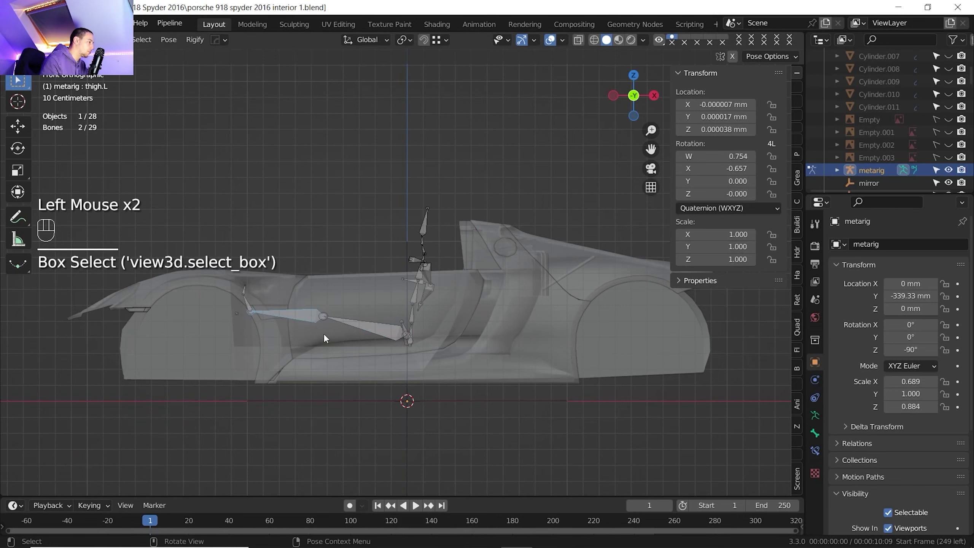
key("r")
key("y")
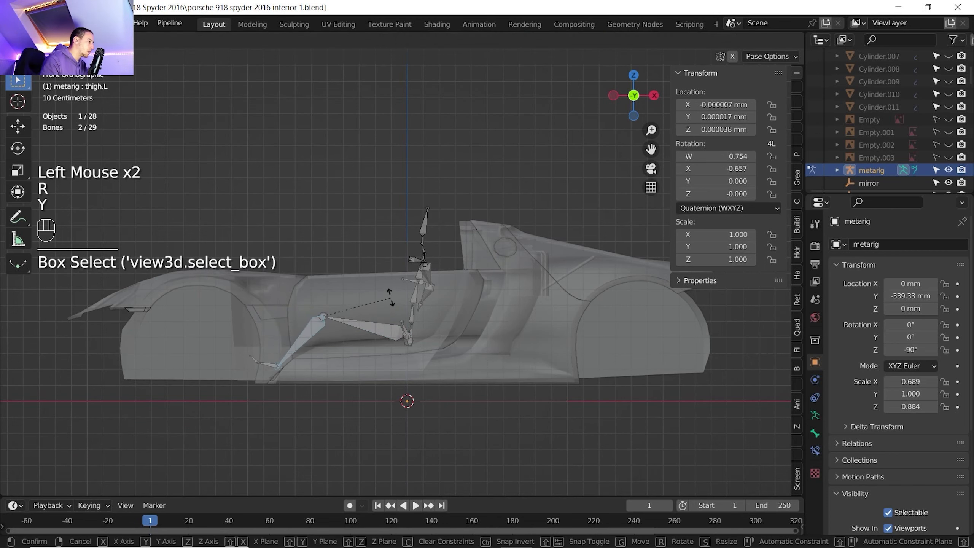
left_click(390, 297)
Step: Turn off X-ray so the car body displays as opaque, and return the rig to Object Mode
middle_click_drag(380, 295, 445, 222)
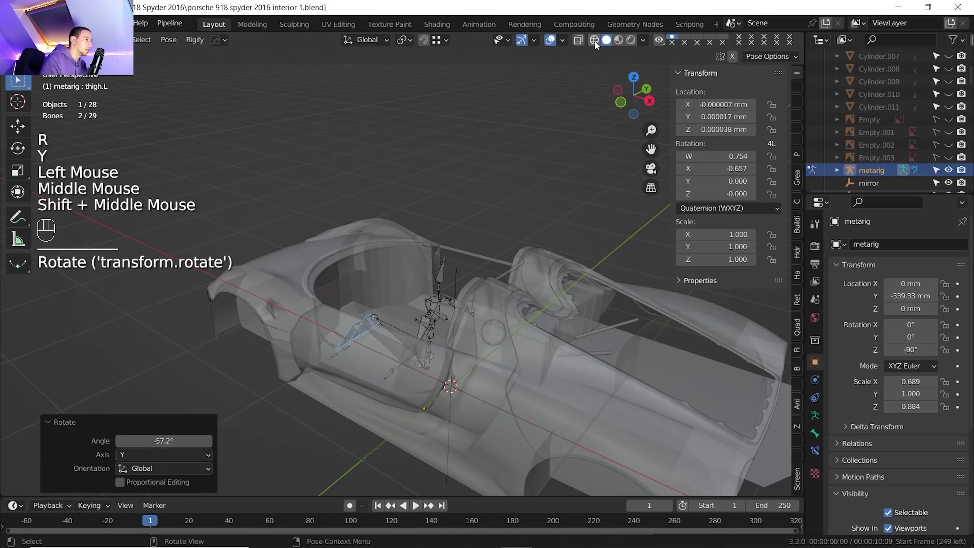
double_click(579, 41)
key("Tab")
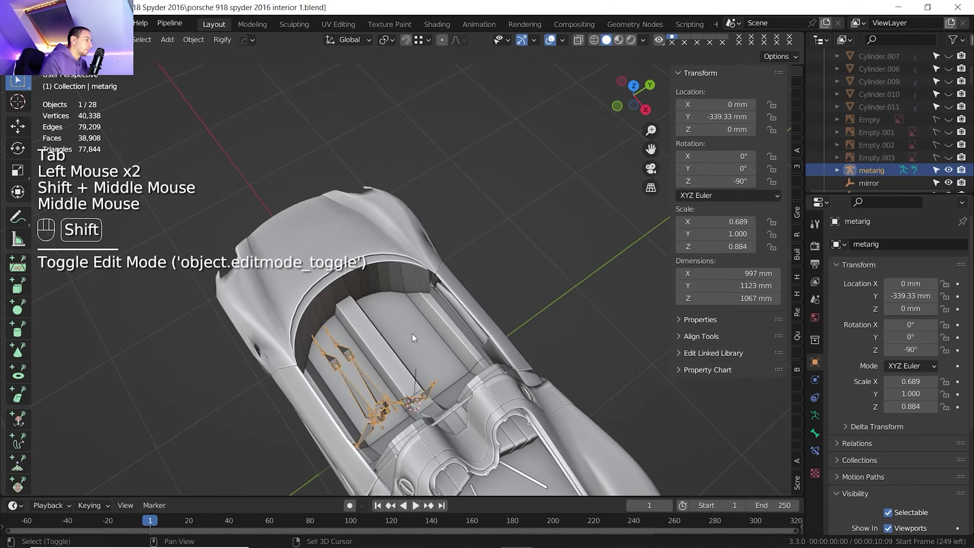
Step: Examine how the seated rig's head, hips and feet fit inside the cockpit from above and from the side
scroll(442, 297, "up", 2)
middle_click_drag(413, 333, 366, 343, "shift")
scroll(402, 260, "up", 2)
scroll(395, 267, "up", 1)
scroll(396, 268, "down", 1)
scroll(410, 309, "down", 2)
scroll(376, 333, "up", 1)
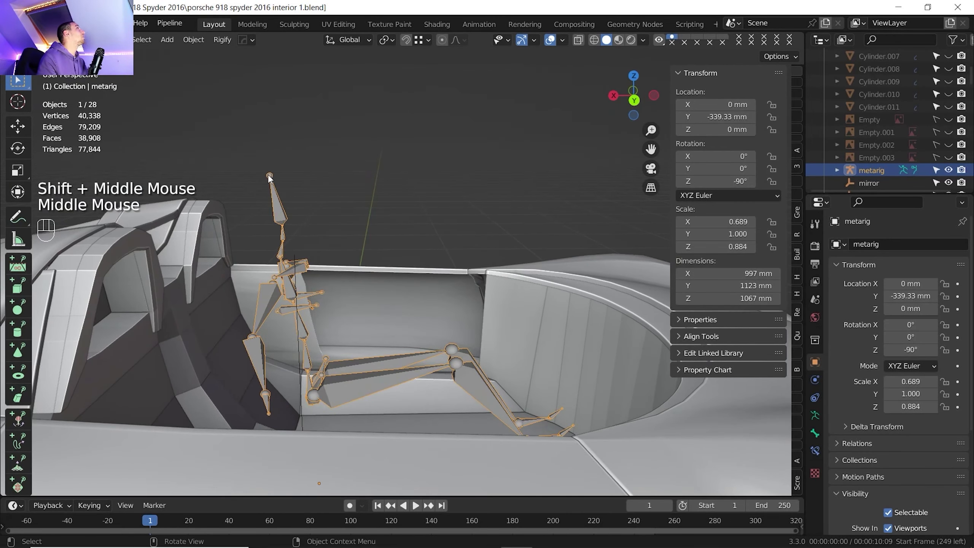
mouse_move(266, 214)
middle_mouse_down()
mouse_move(339, 201)
mouse_move(315, 228)
mouse_move(263, 235)
mouse_move(275, 209)
middle_mouse_up()
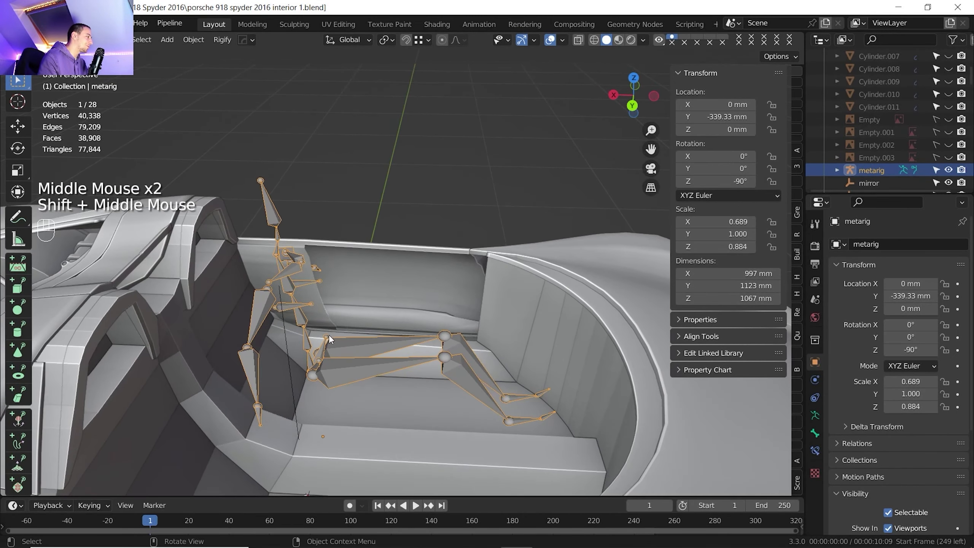
middle_click_drag(329, 334, 367, 319)
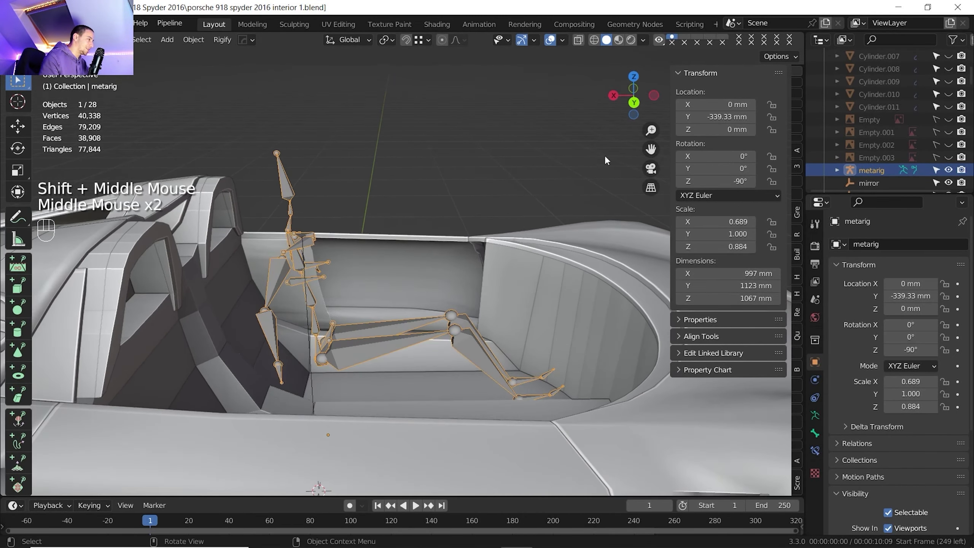
Step: Lower the whole human rig by 148.15 mm along Z in the back orthographic view
left_click(638, 102)
key("g")
key("z")
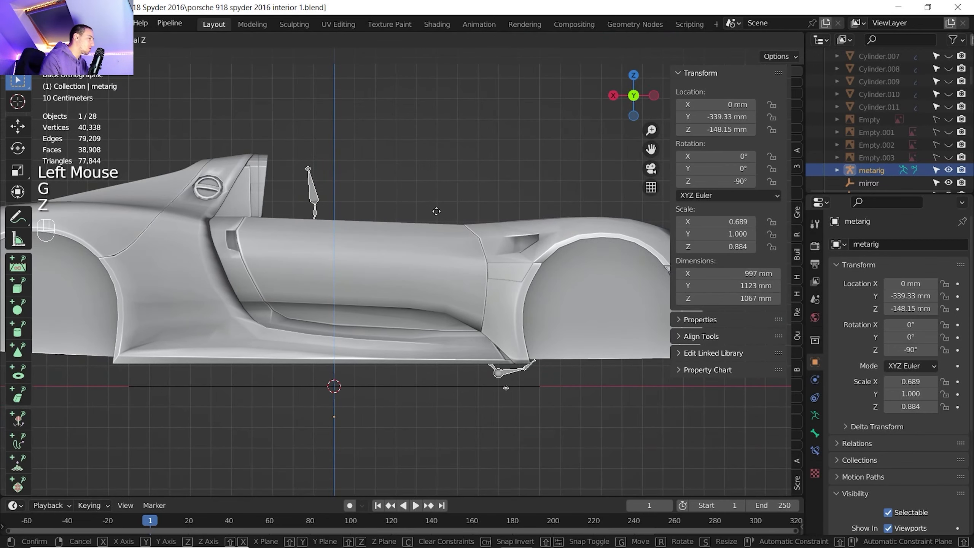
left_click(437, 212)
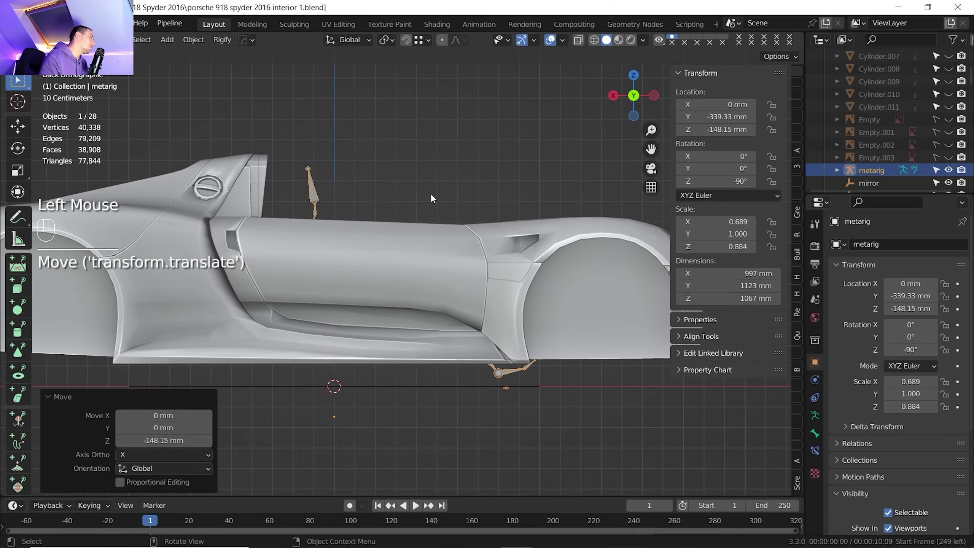
Step: Raise both thigh bones in Pose Mode by rotating them 6.62° about the global Y axis
middle_click_drag(408, 176, 360, 245)
scroll(363, 224, "up", 1)
mouse_move(360, 245)
middle_mouse_down()
mouse_move(369, 263)
mouse_move(342, 290)
mouse_move(375, 236)
middle_mouse_up()
scroll(342, 290, "up", 2)
middle_click_drag(375, 236, 373, 289)
scroll(365, 217, "down", 2)
scroll(374, 284, "down", 2)
middle_click_drag(373, 290, 373, 295, "shift")
scroll(373, 295, "up", 1)
left_click(393, 369)
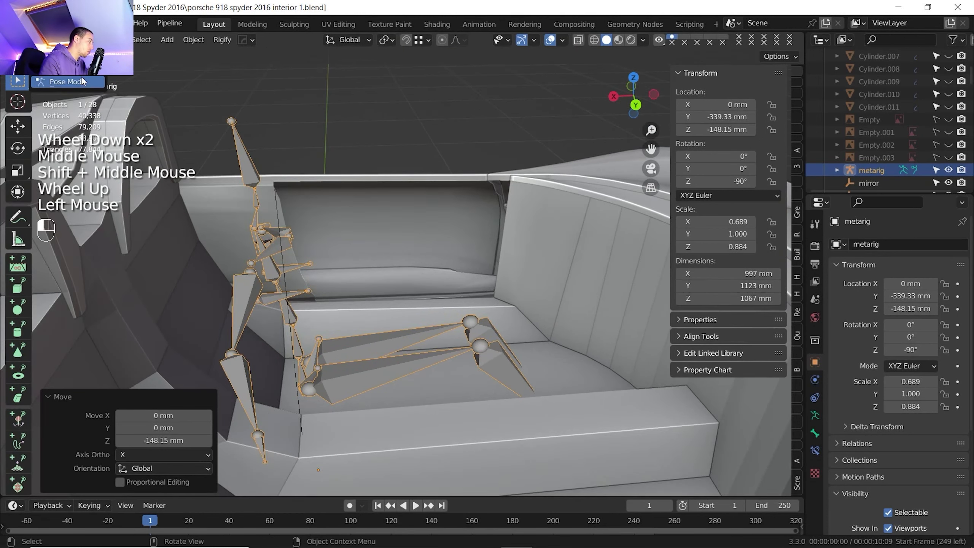
key("ctrl+Tab")
left_click(393, 368, "shift")
left_click(385, 348, "shift")
key("r")
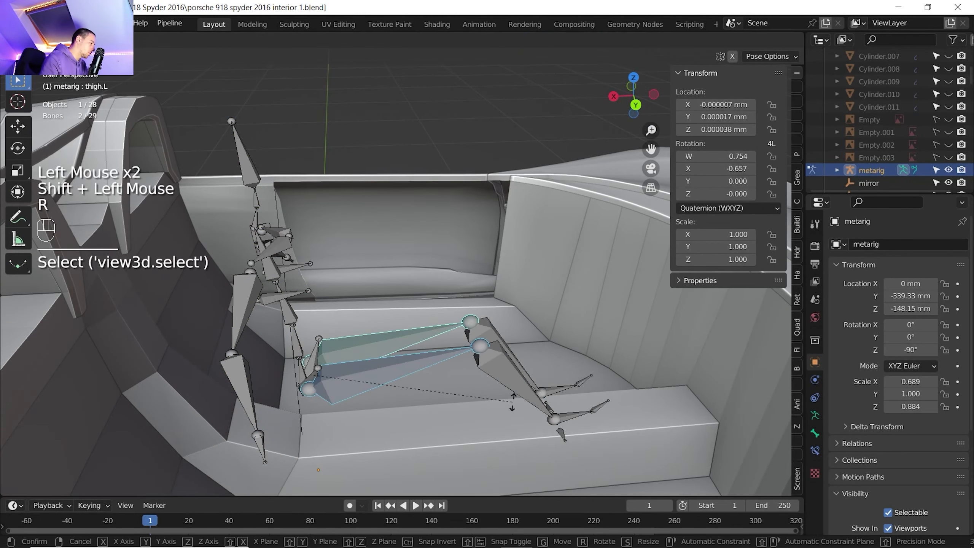
key("y")
left_click(520, 382)
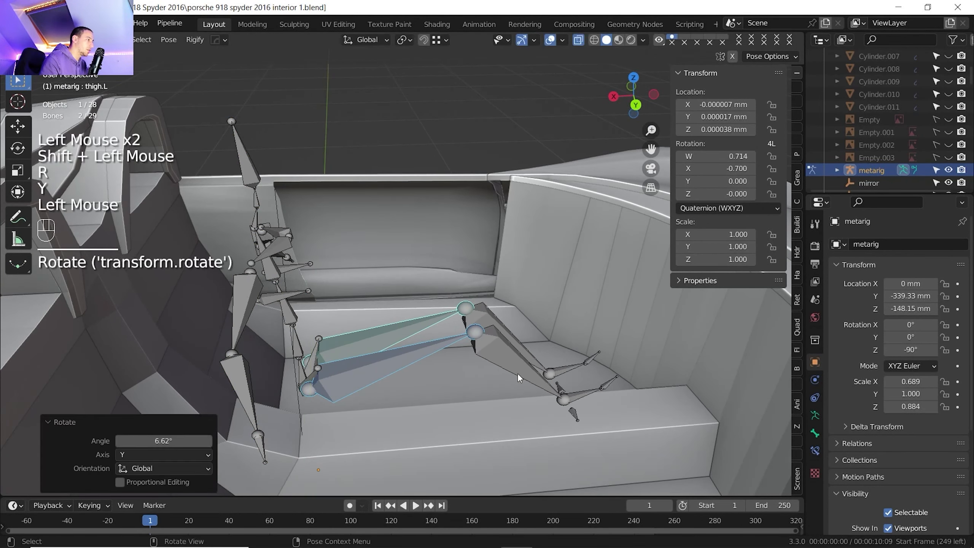
Step: Compare the feet with the cockpit floor in Object Mode, and rotate both thighs a further 5.43° about Y in Pose Mode
middle_click_drag(518, 373, 491, 307, "shift")
scroll(495, 361, "up", 2)
middle_click_drag(491, 307, 532, 274)
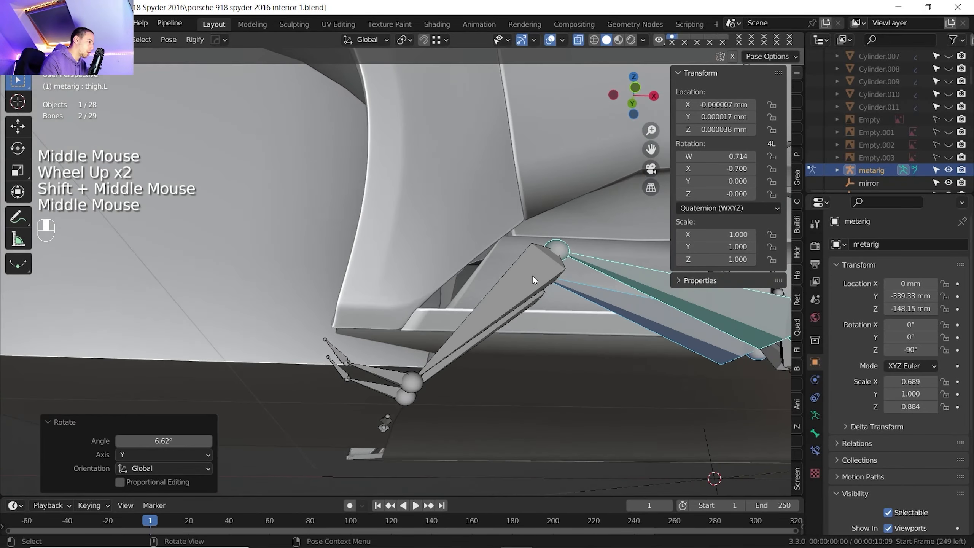
key("Tab")
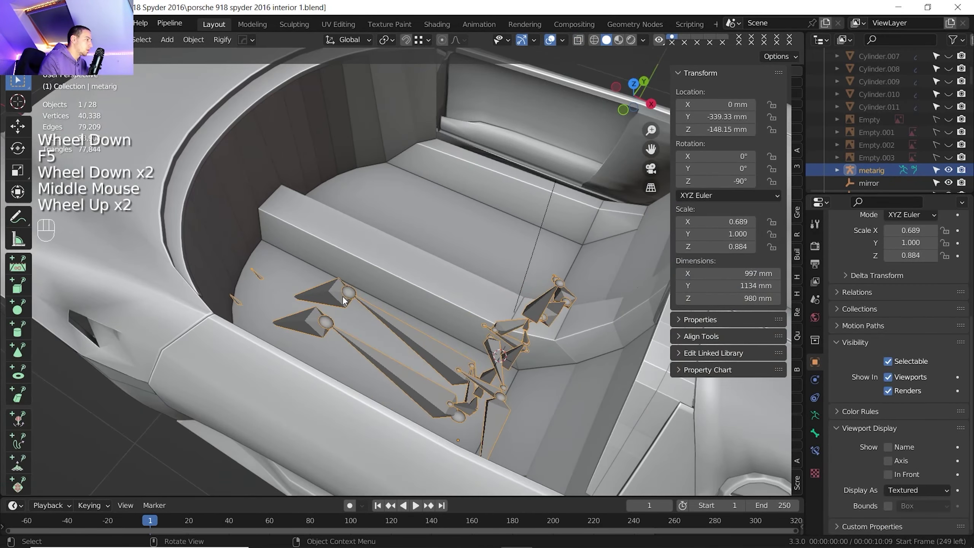
middle_click_drag(383, 268, 345, 249, "shift")
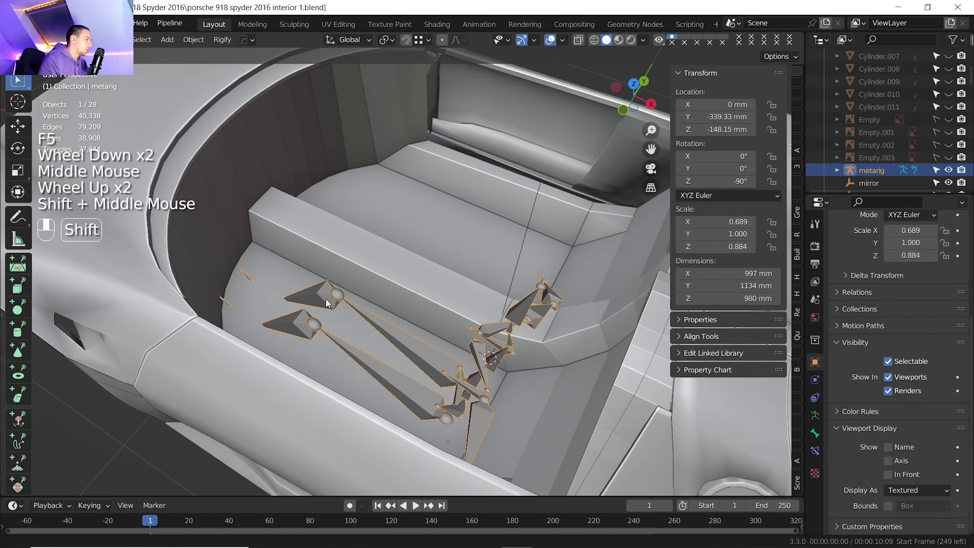
left_click(69, 40)
left_click(67, 81)
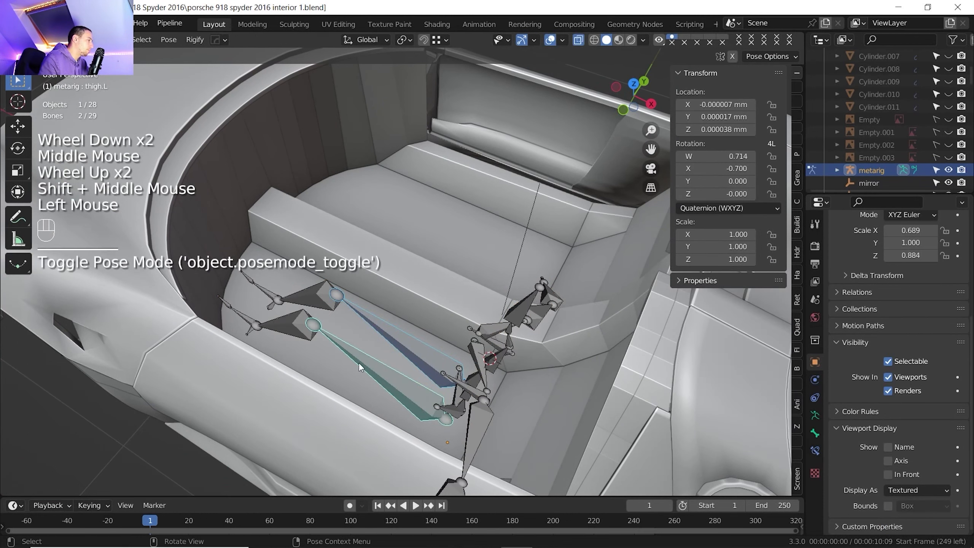
key("r")
key("y")
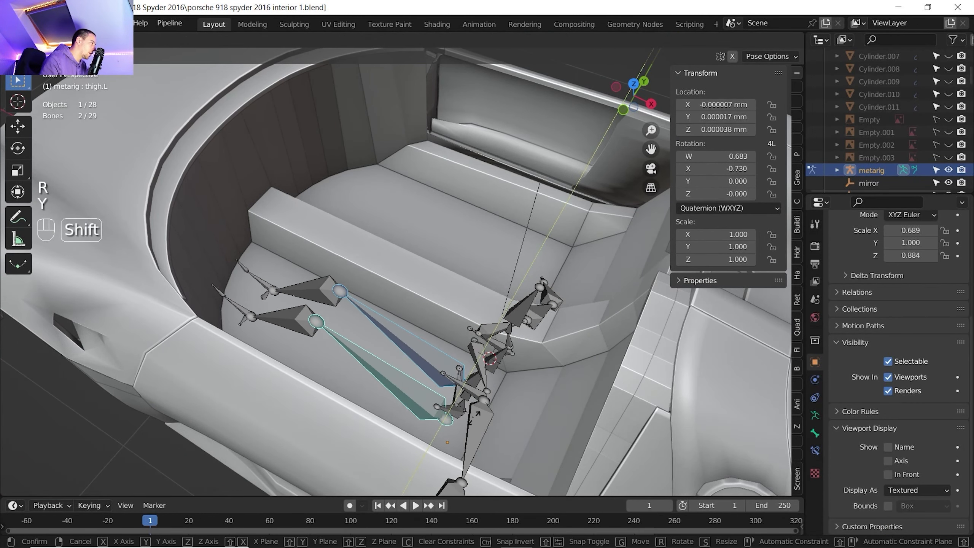
left_click(474, 429, "shift")
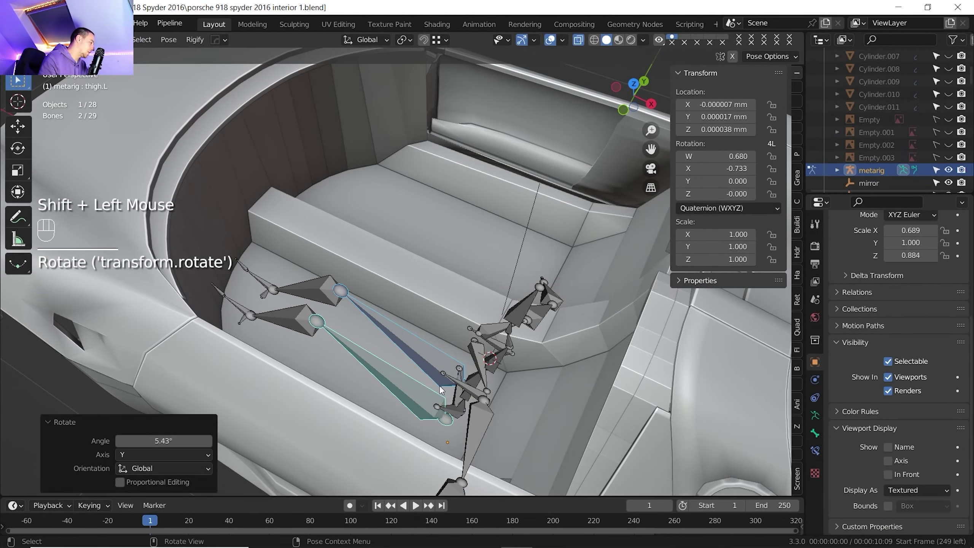
Step: Rotate both shin bones about the global Y axis to raise the feet toward the front of the footwell
left_click(69, 40)
left_click(63, 56)
middle_click_drag(312, 264, 318, 324, "shift")
scroll(297, 284, "up", 2)
left_click(253, 374)
left_click(288, 339, "shift")
key("r")
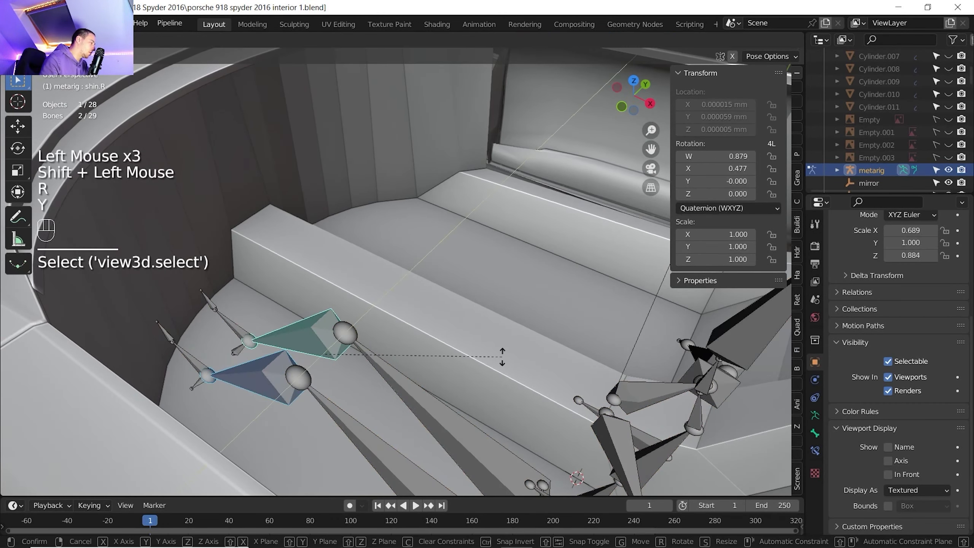
key("y")
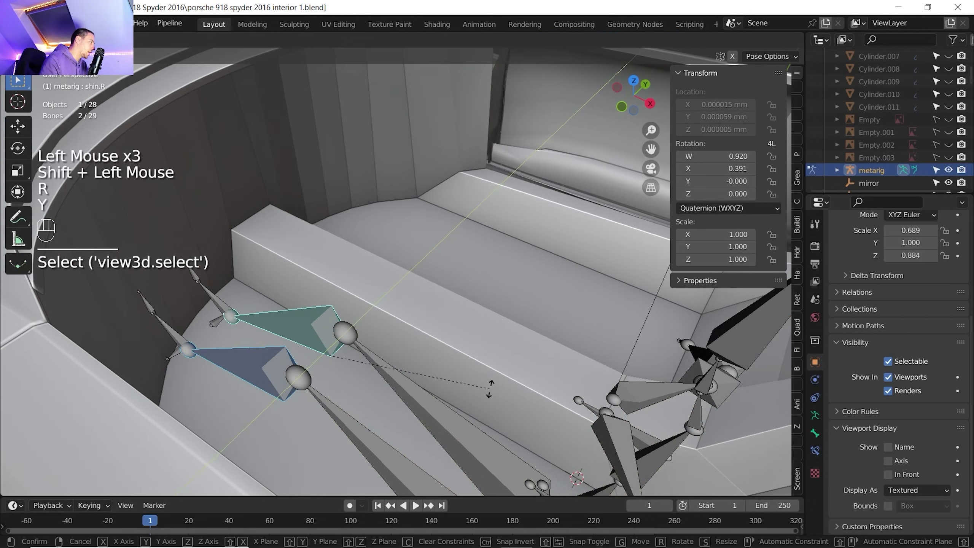
left_click(487, 388)
Step: Lower both thigh bones slightly by rotating them about the global Y axis, and return the rig to Object Mode
left_click(364, 428)
left_click(422, 403, "shift")
key("r")
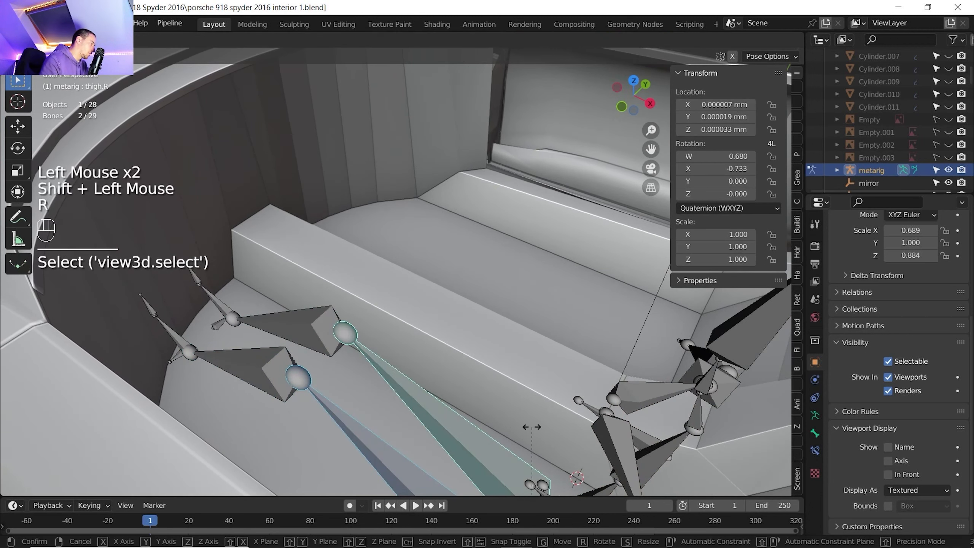
key("y")
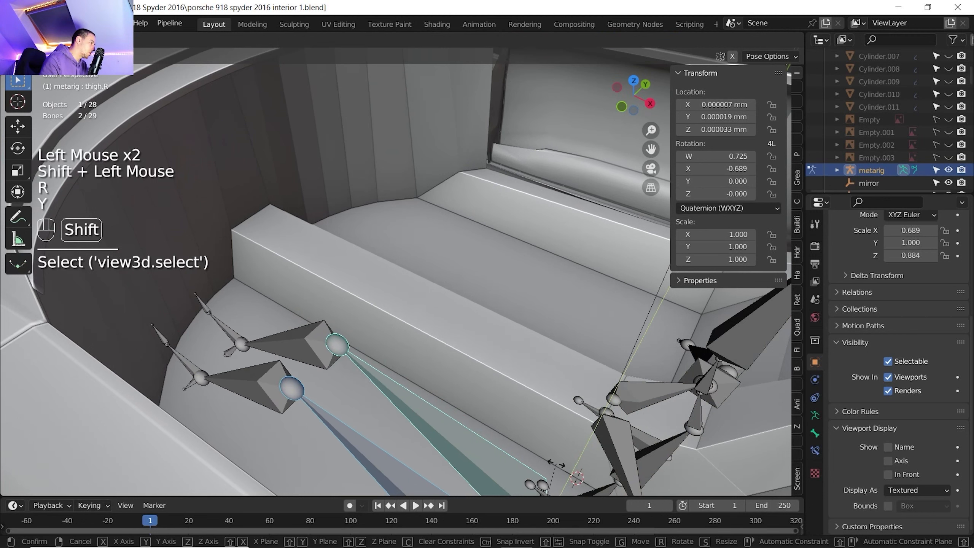
left_click(570, 475, "shift")
left_click(69, 40)
left_click(79, 58)
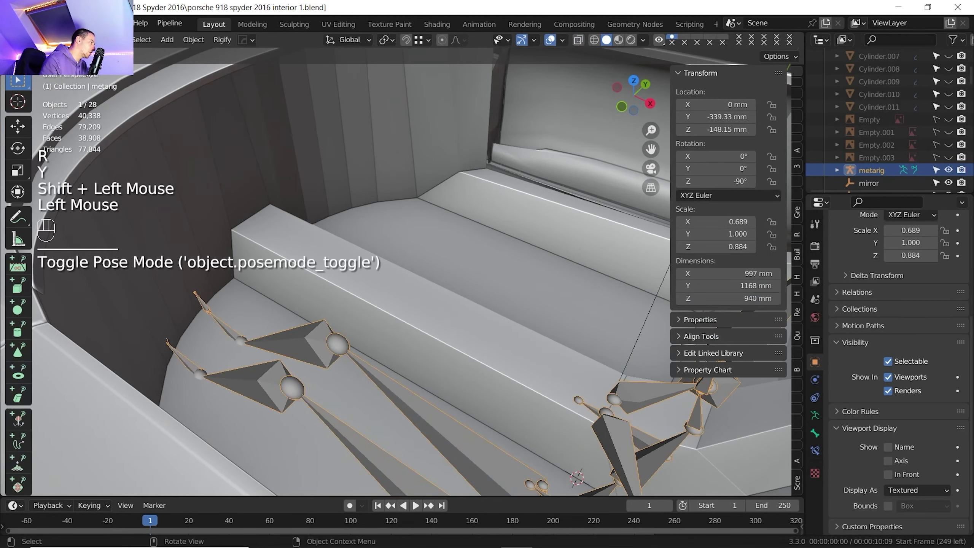
left_click(69, 40)
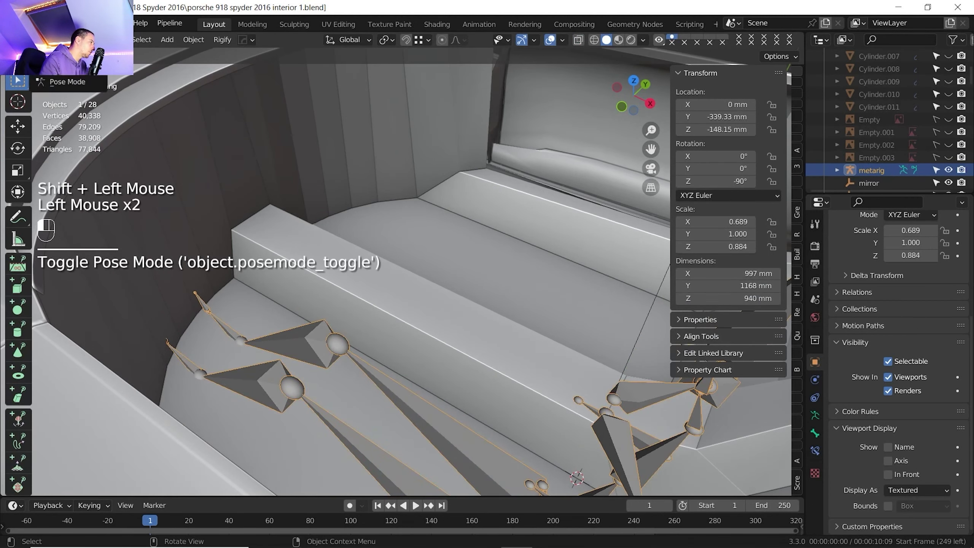
Step: In Pose Mode, rotate the rig's left upper arm about the global Z axis until the arm reaches forward along the cockpit
left_click(77, 82)
scroll(398, 353, "down", 4)
middle_click_drag(376, 330, 416, 348)
left_click(399, 353)
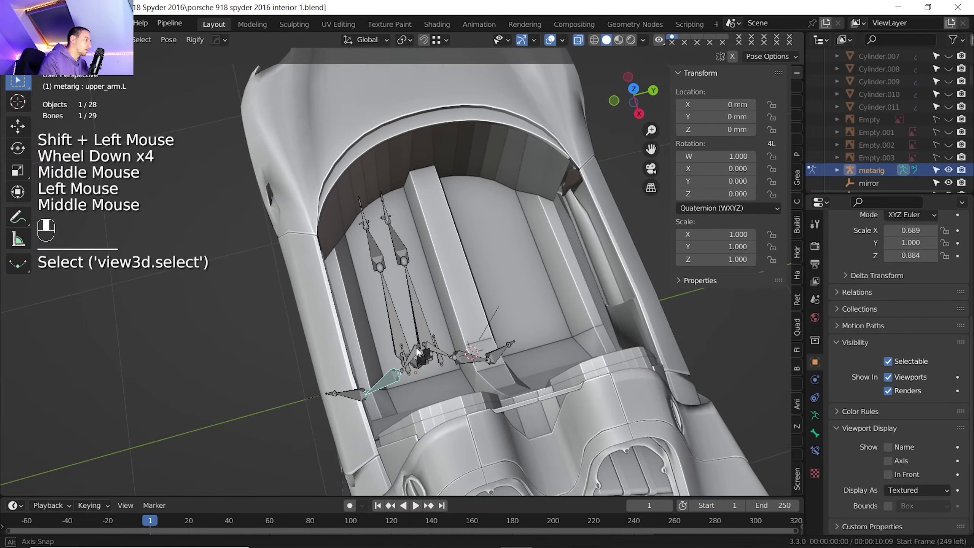
left_click(633, 87)
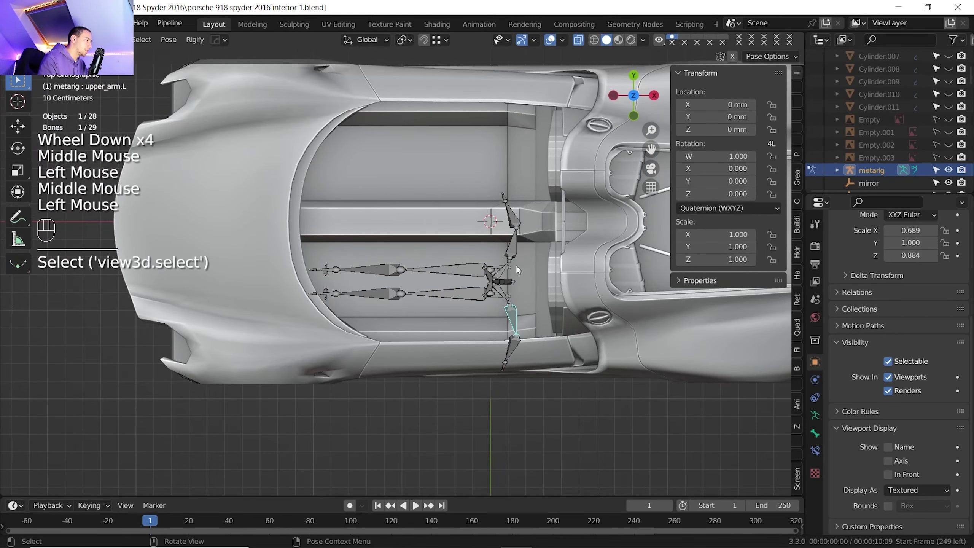
key("r")
key("x")
key("z")
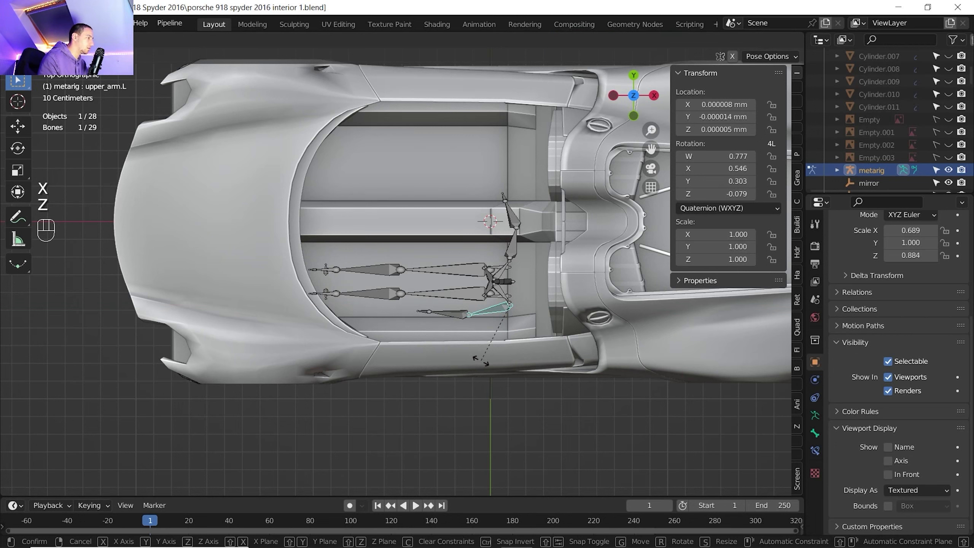
left_click(480, 361)
Step: Rotate the right upper arm bone 91° about the global Z axis so that it reaches forward as well
left_click(513, 242)
key("r")
key("x")
key("z")
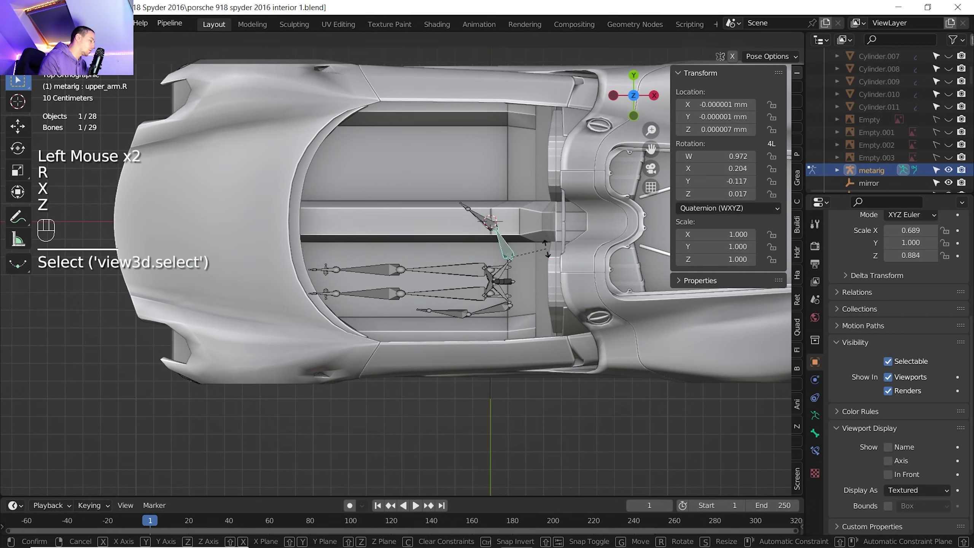
left_click(518, 217)
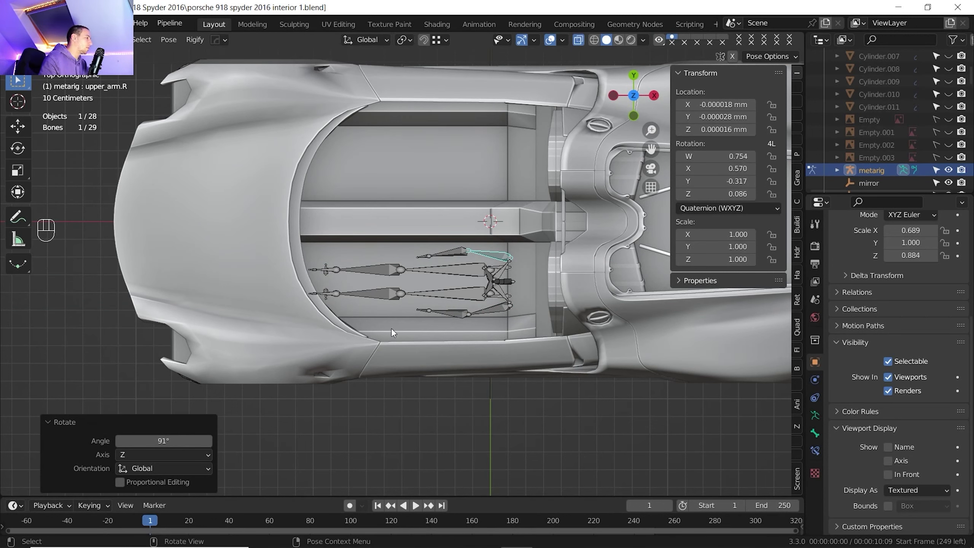
Step: Select both upper arm bones and raise them by rotating them 33.1° about the global Y axis
left_click(477, 289)
left_click(475, 273, "shift")
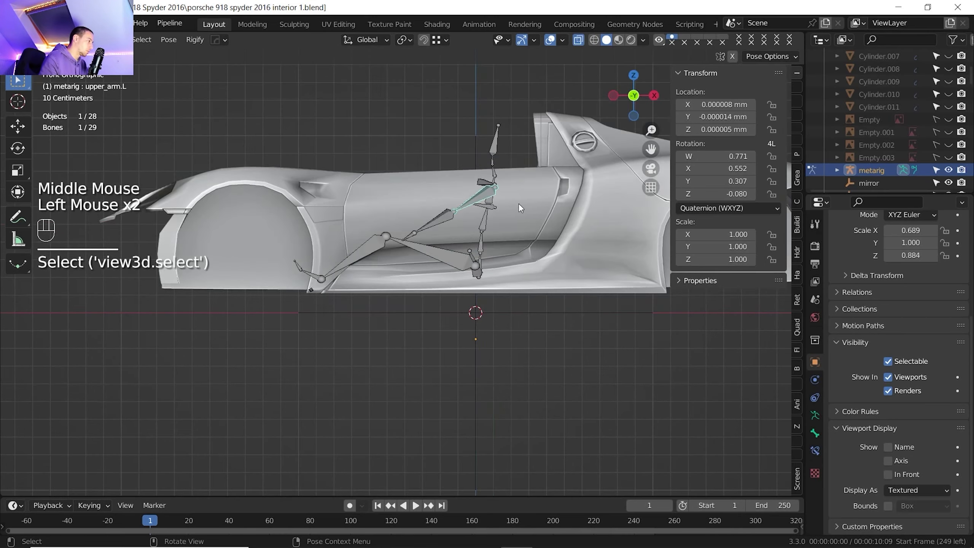
middle_click_drag(519, 204, 513, 209)
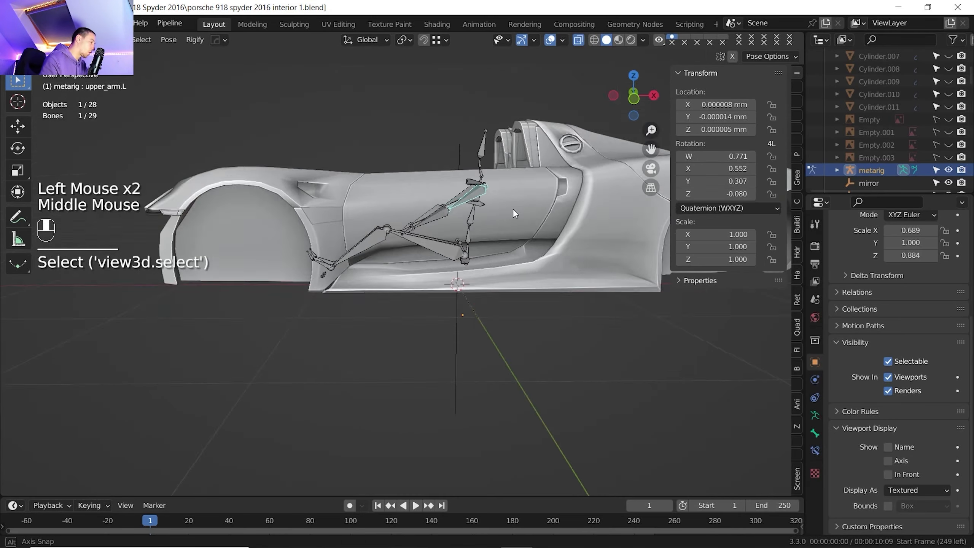
left_click(482, 199, "shift")
left_click(482, 199)
key("r")
key("y")
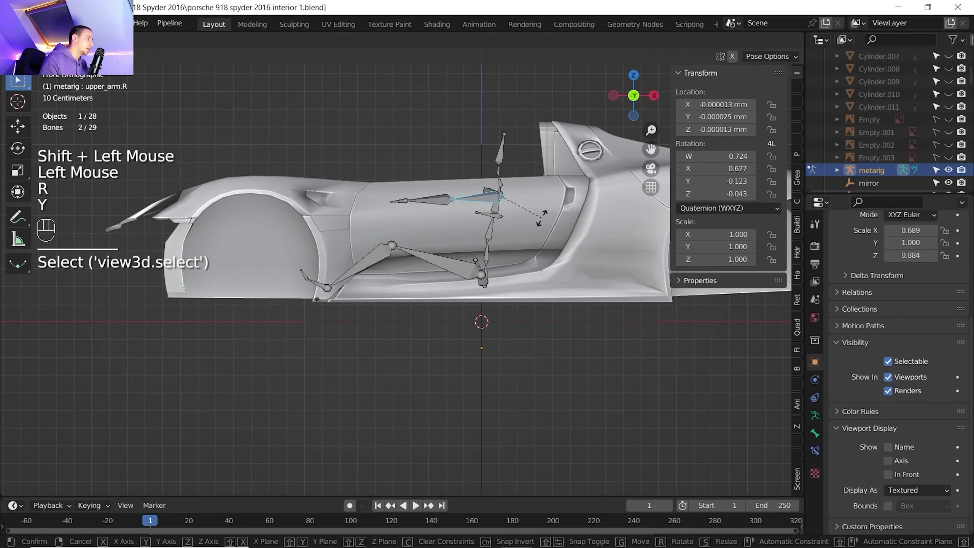
left_click(542, 221)
Step: Check the arm pose from above and compare the seating position with the 918 Spyder cutaway image in the photo viewer
left_click(633, 75)
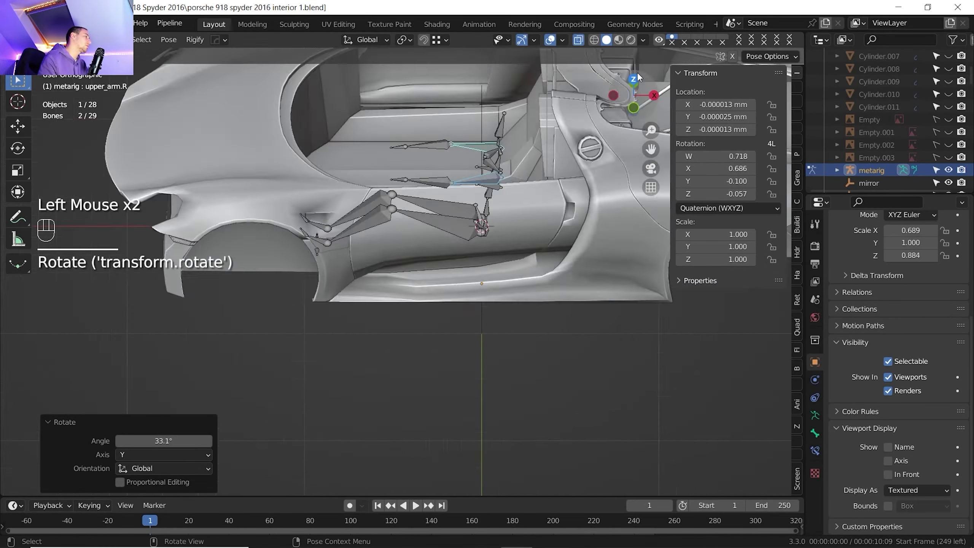
middle_click_drag(496, 150, 453, 209, "shift")
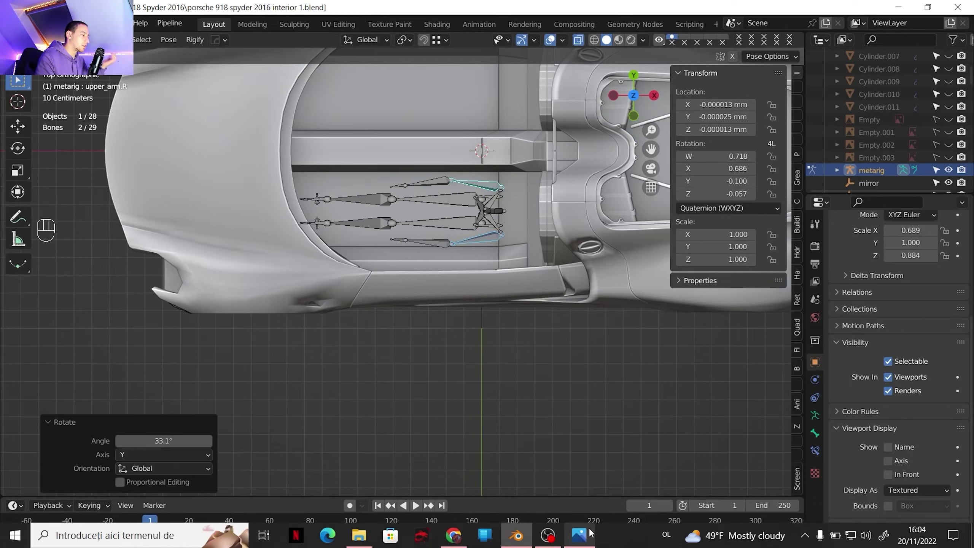
left_click(579, 541)
scroll(521, 284, "down", 2)
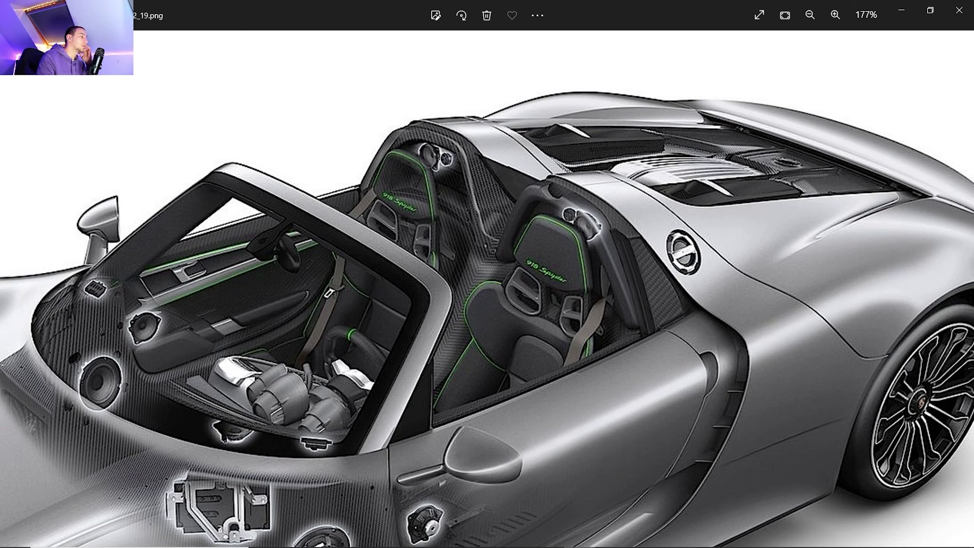
left_click(517, 538)
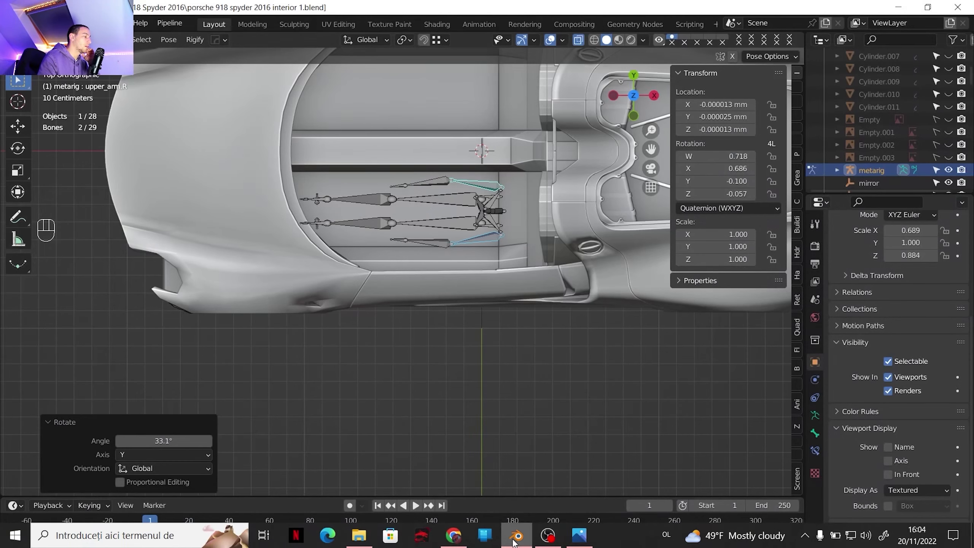
left_click(634, 115)
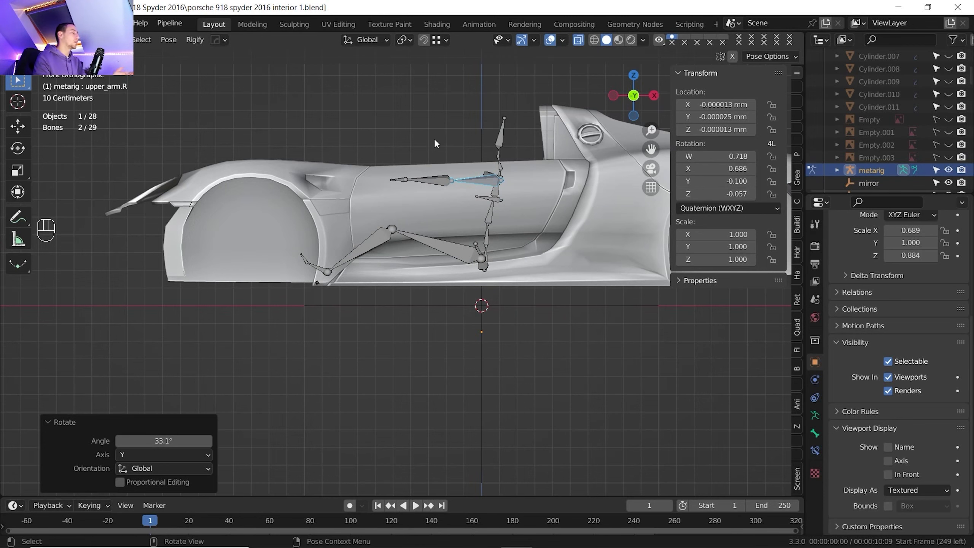
Step: Tilt the lower neck bone backward by rotating it 23.6° about the global Y axis
scroll(449, 205, "down", 2)
middle_click_drag(449, 206, 423, 211, "shift")
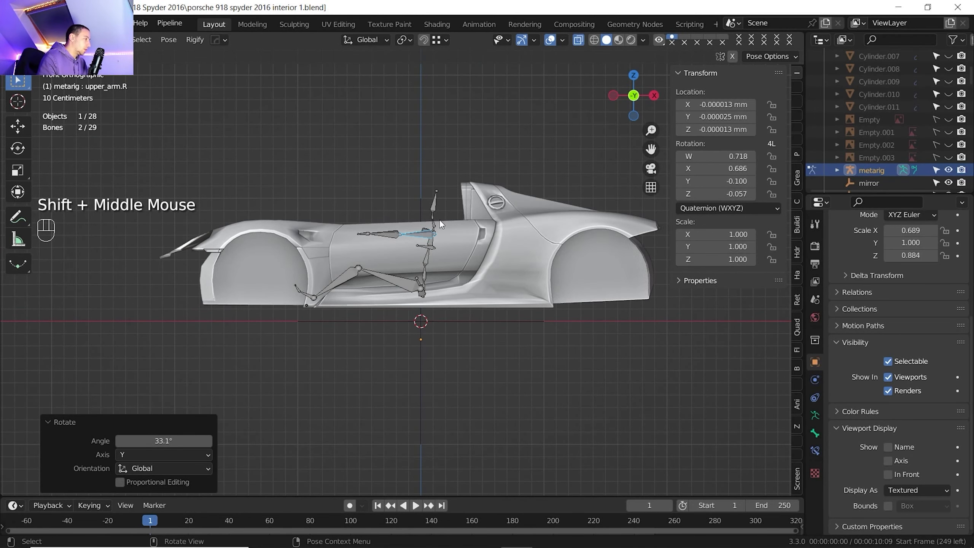
left_click(434, 223)
scroll(449, 223, "up", 2)
middle_click_drag(449, 224, 443, 308, "shift")
scroll(443, 308, "up", 1)
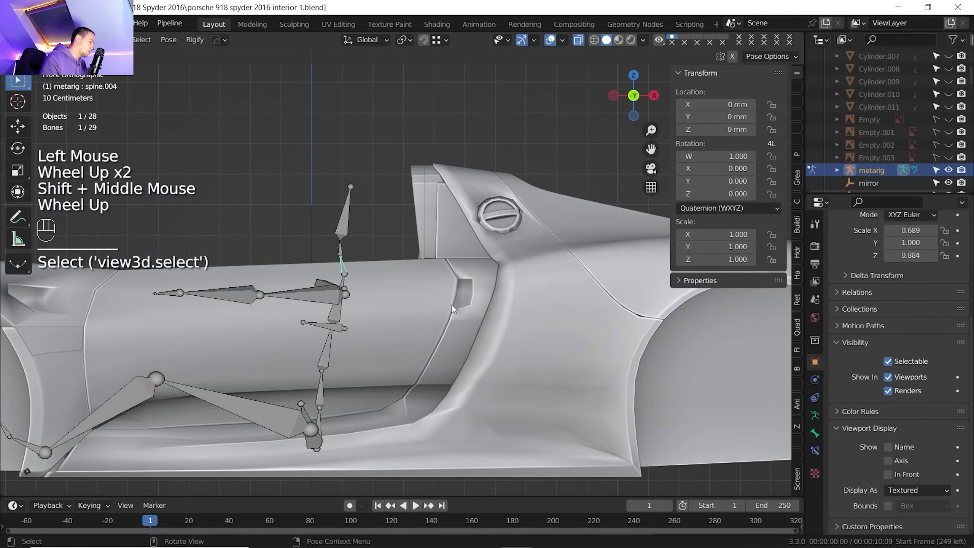
key("r")
key("x")
key("y")
left_click(369, 263)
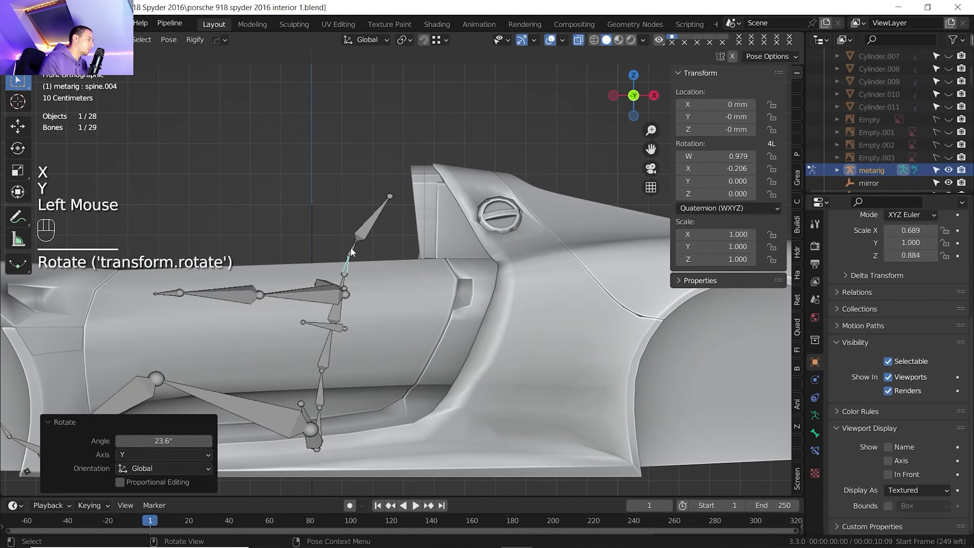
Step: Rotate the upper neck bone slightly about the global Y axis, and tilt the head bone forward by -19.8° about Y
left_click(352, 254)
key("r")
key("y")
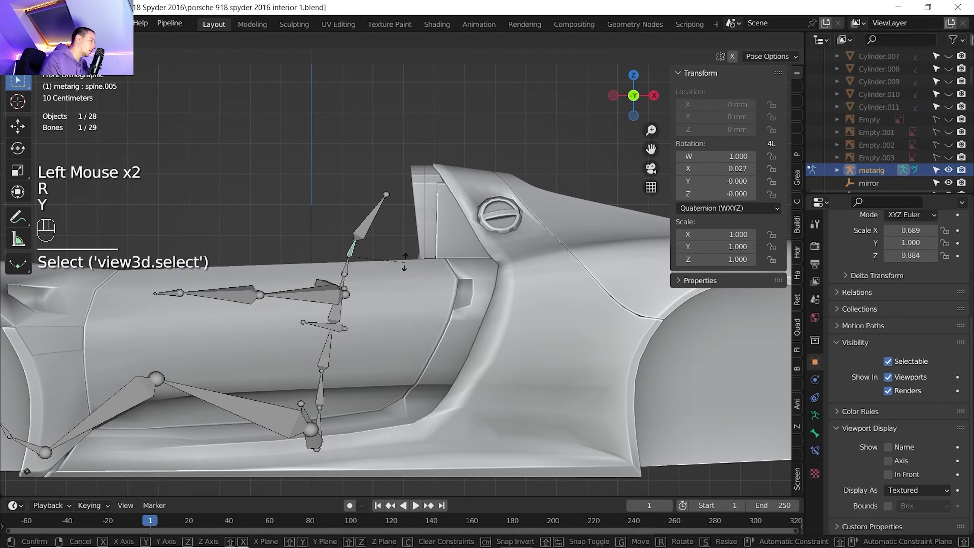
left_click(396, 250)
left_click(372, 228)
key("r")
key("y")
left_click(436, 219)
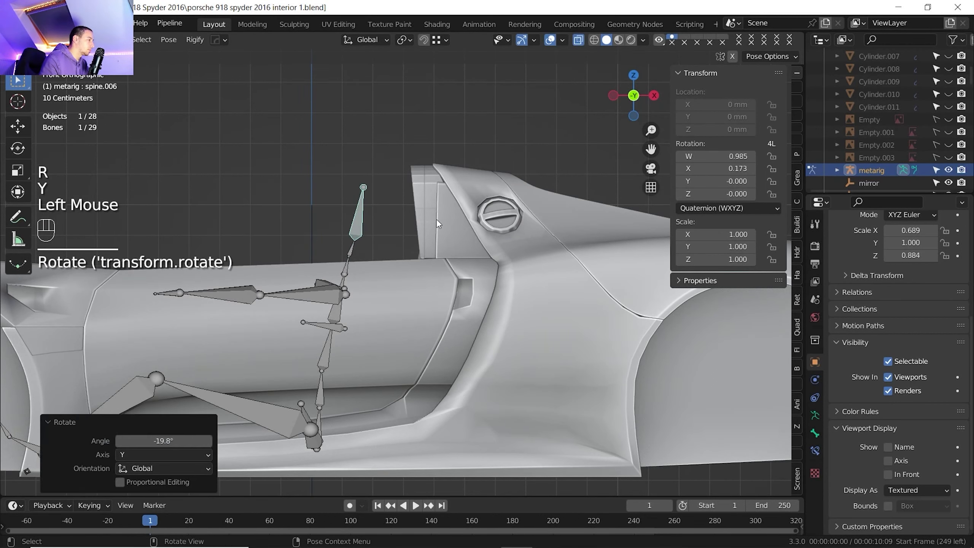
Step: Show the side-view blueprint Empty.002 over the car to compare the head height with the roofline
left_click(949, 132)
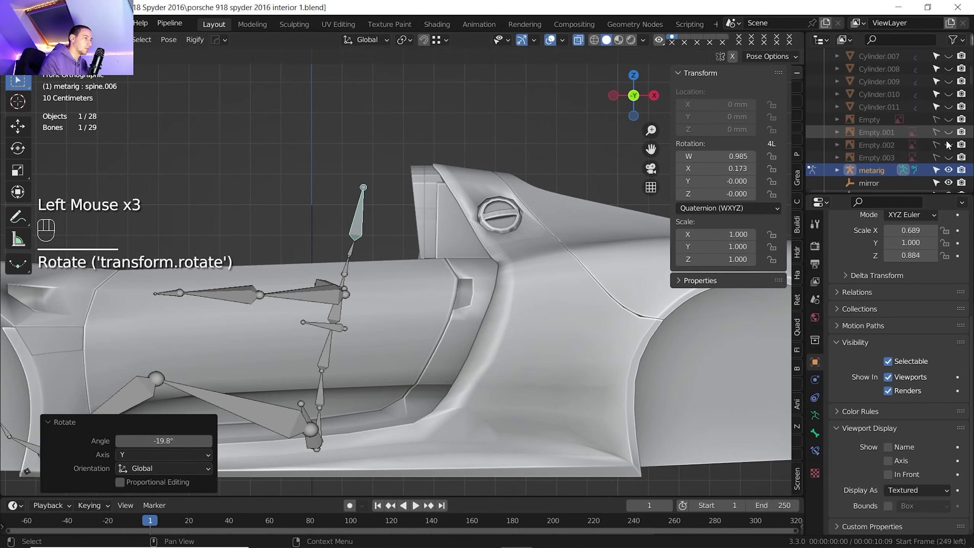
left_click(948, 144)
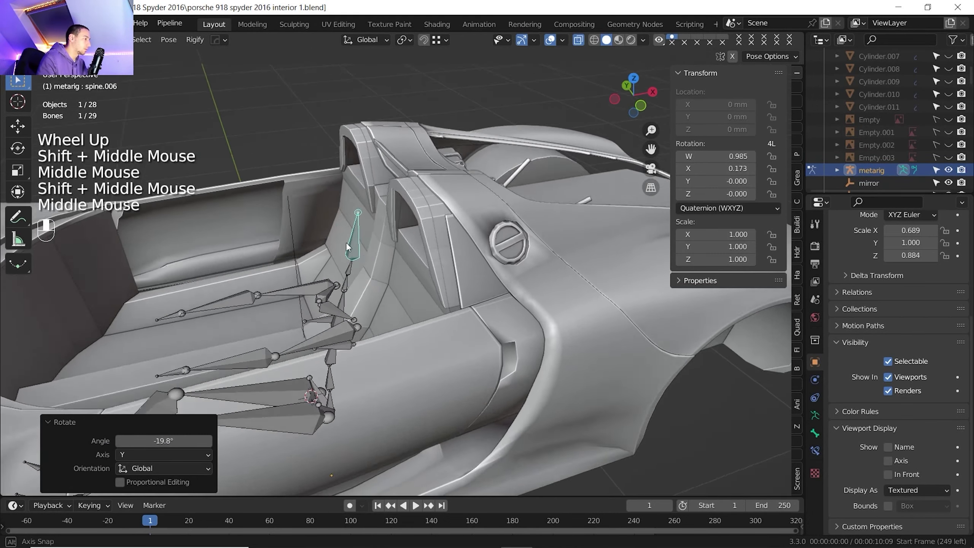
middle_click_drag(346, 242, 341, 230)
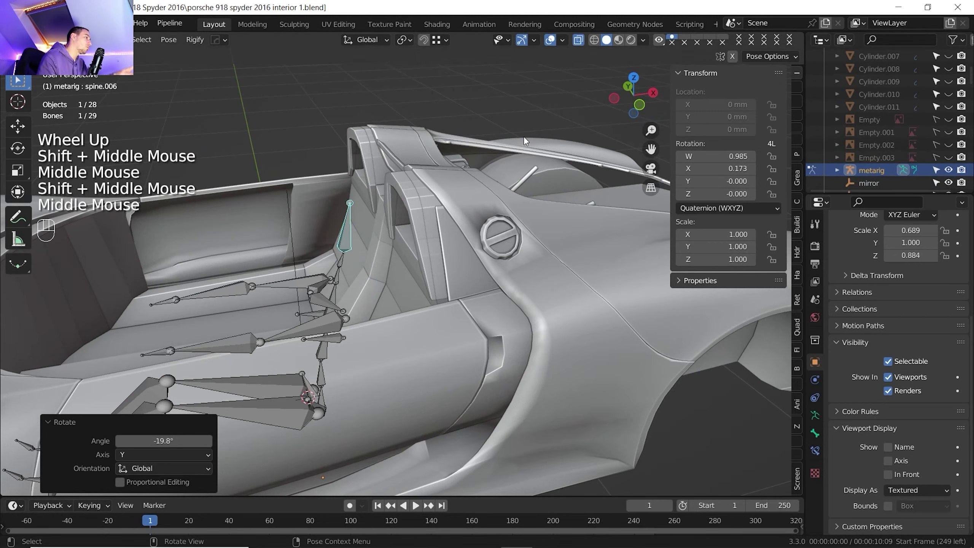
left_click(639, 104)
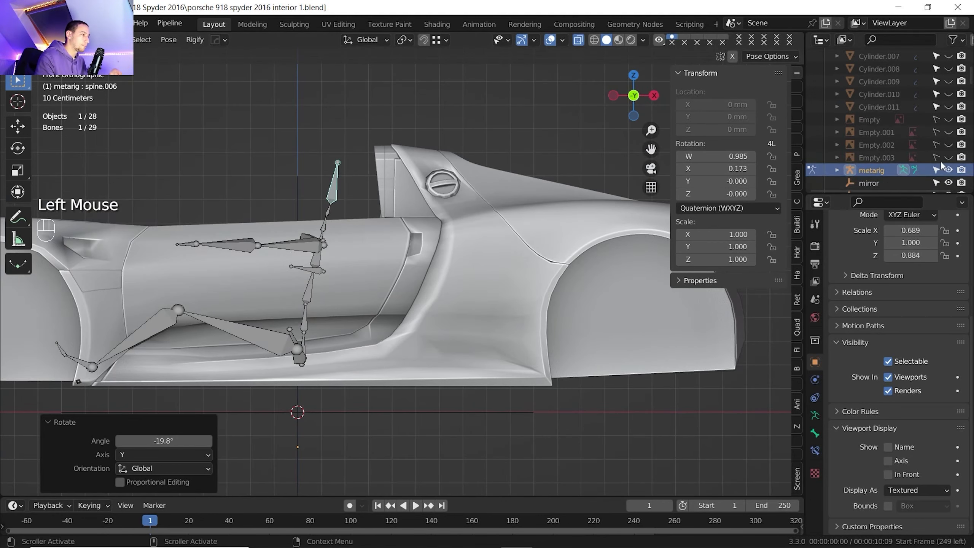
left_click(948, 132)
left_click(948, 145)
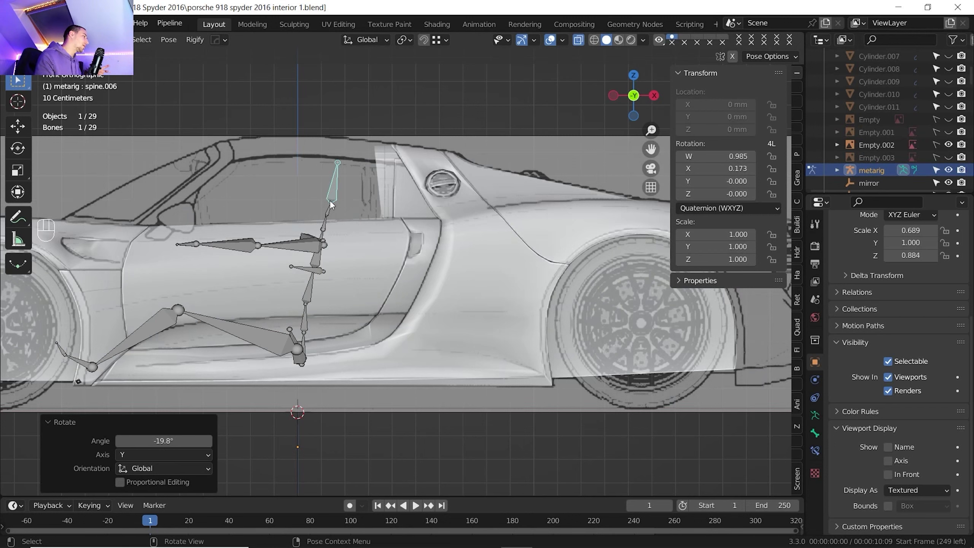
left_click(302, 358)
left_click(305, 348)
left_click(308, 347)
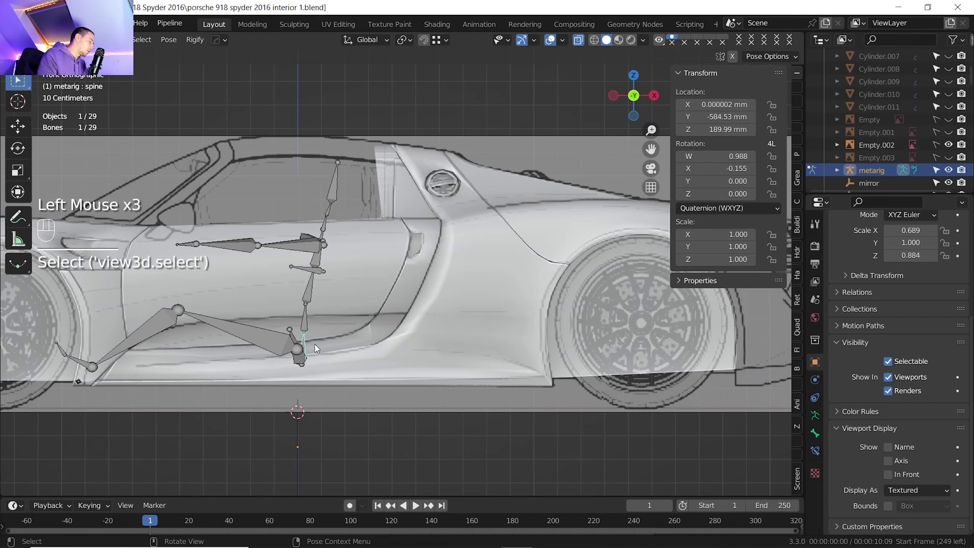
key("g")
key("z")
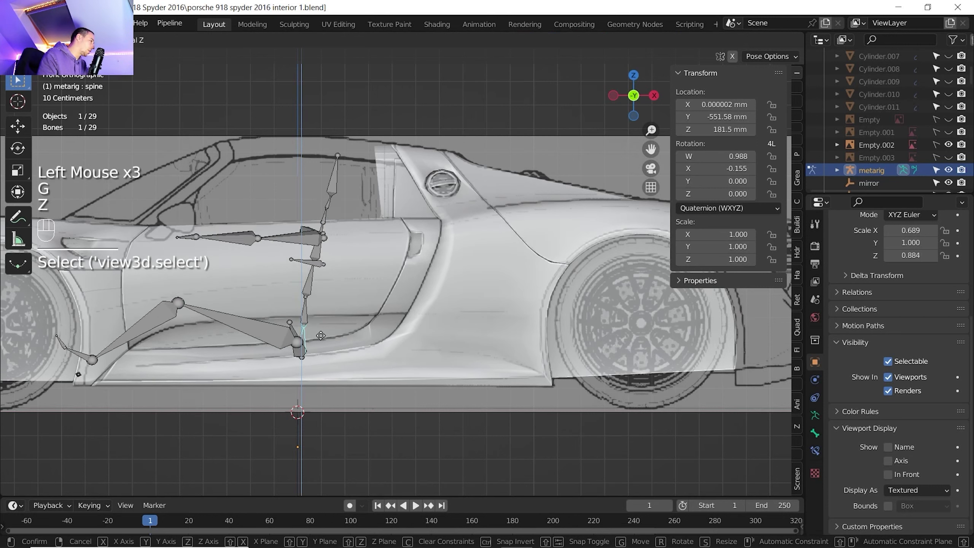
right_click(321, 335)
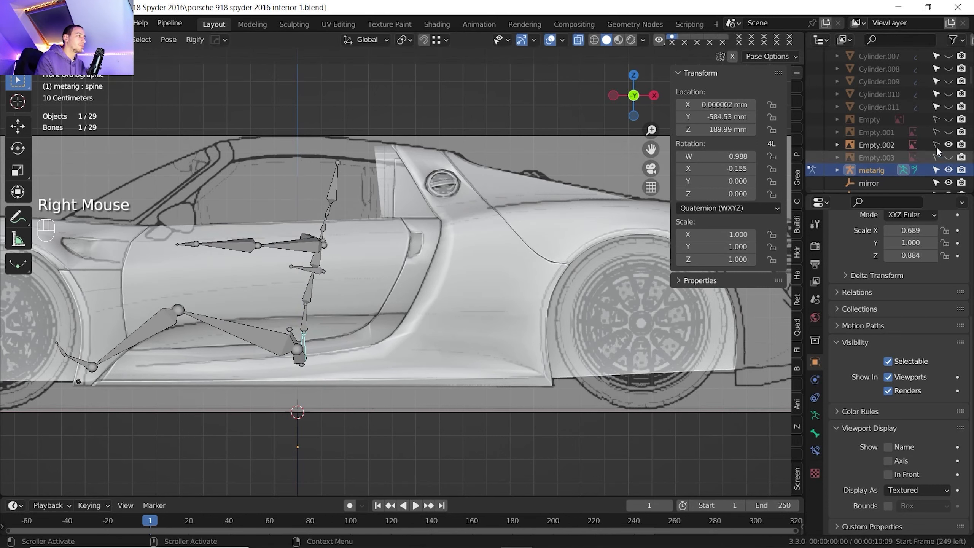
Step: Hide the side-view blueprint Empty.002 and return the rig to Object Mode
left_click(948, 145)
scroll(319, 259, "down", 1)
scroll(318, 259, "down", 1)
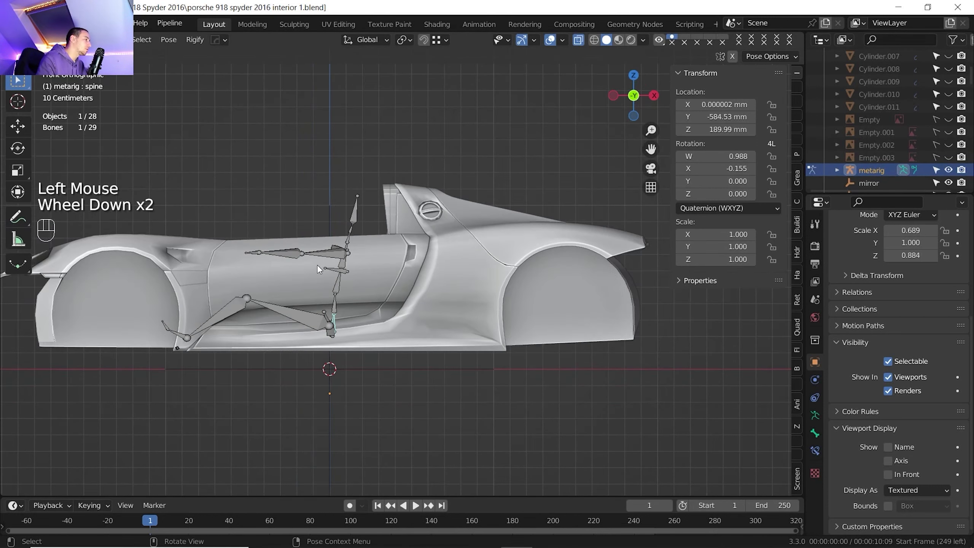
middle_click_drag(317, 265, 482, 98)
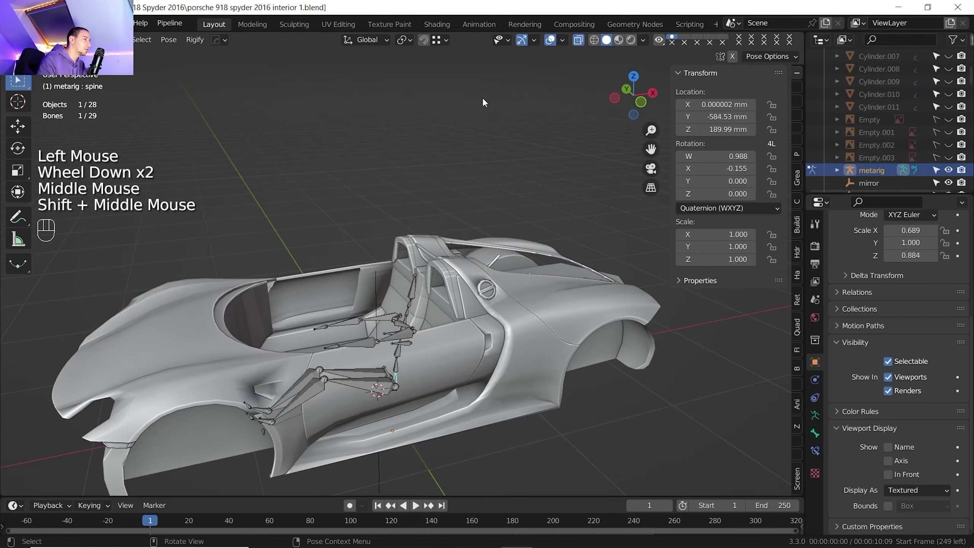
left_click(58, 40)
left_click(58, 54)
Step: Inspect the seated rig inside the body from the side with X-ray, and compare the cockpit with the cutaway reference image
left_click(629, 92)
left_click(635, 96)
left_click(578, 40)
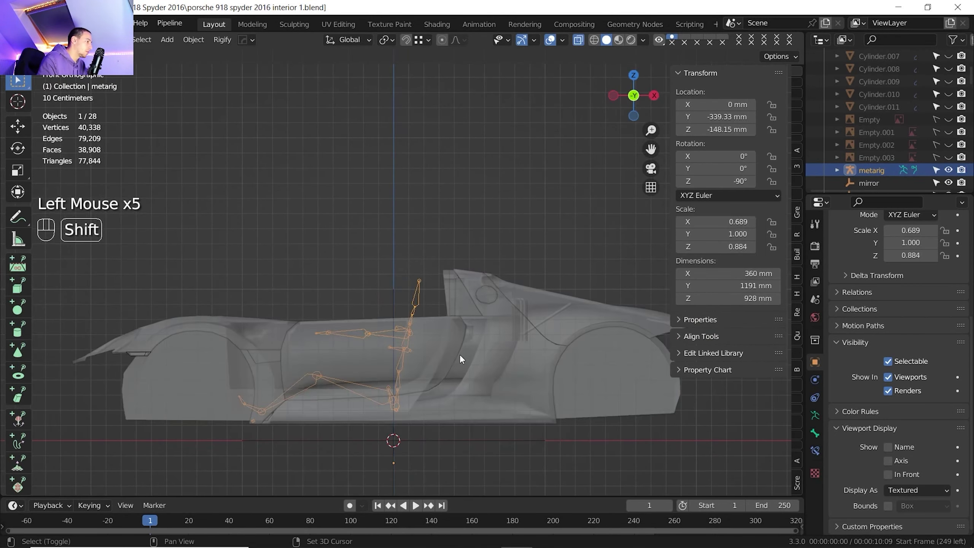
middle_click_drag(459, 356, 436, 322, "shift")
scroll(382, 396, "up", 3)
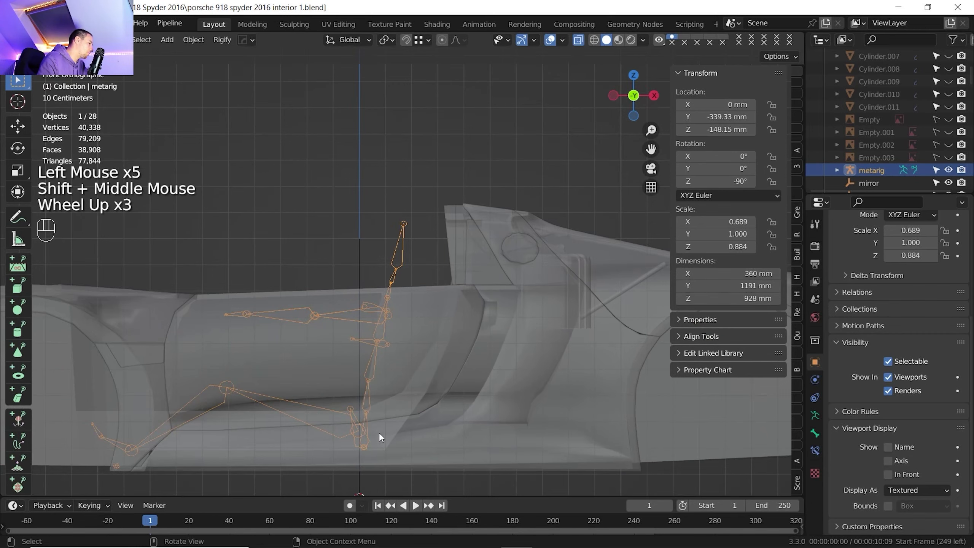
scroll(433, 374, "down", 2)
middle_click_drag(428, 314, 506, 291)
left_click(579, 40)
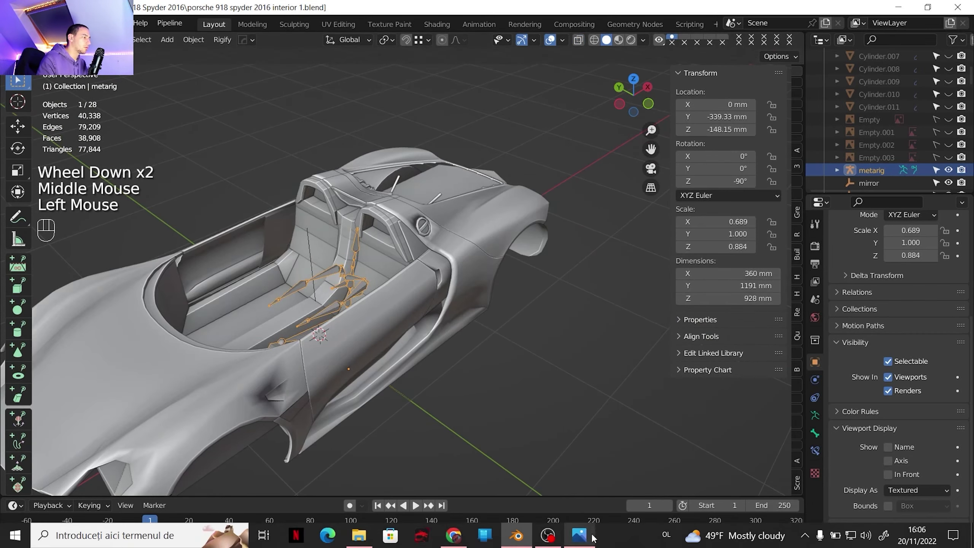
left_click(580, 536)
scroll(523, 363, "down", 3)
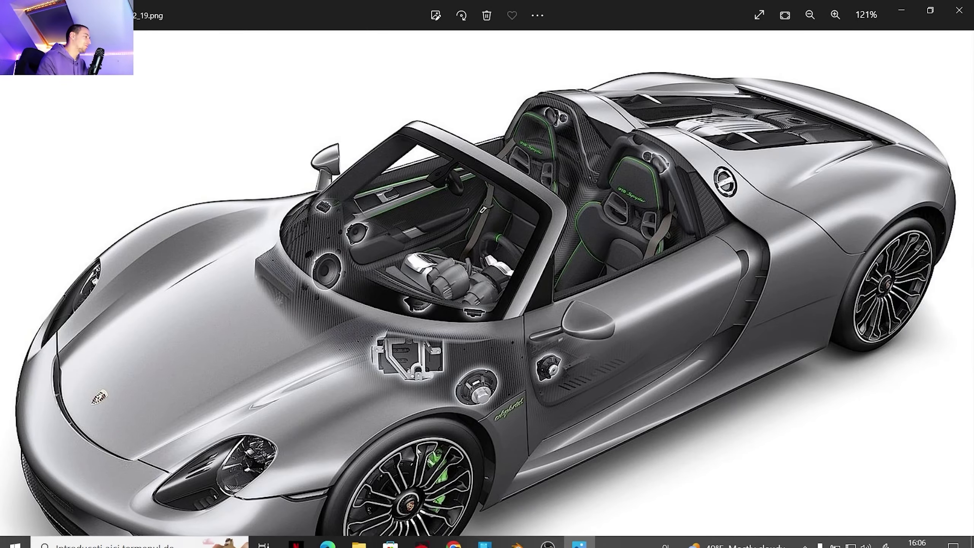
left_click(513, 536)
Step: Duplicate the five cockpit floor faces beneath the seated rig in place and separate them into a new object
middle_click_drag(533, 334, 445, 359, "shift")
scroll(471, 314, "up", 2)
left_click(430, 303)
key("Tab")
scroll(443, 298, "up", 2)
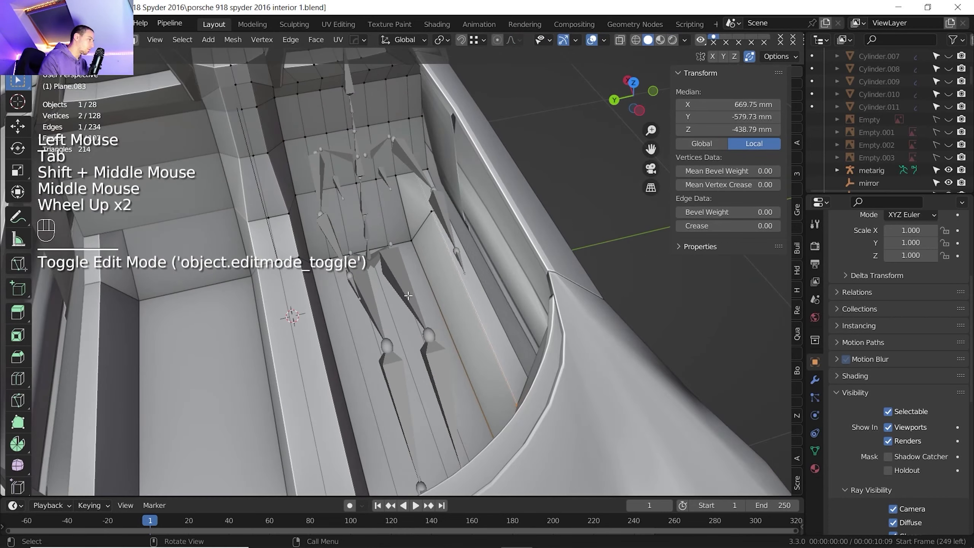
middle_click_drag(420, 202, 425, 207)
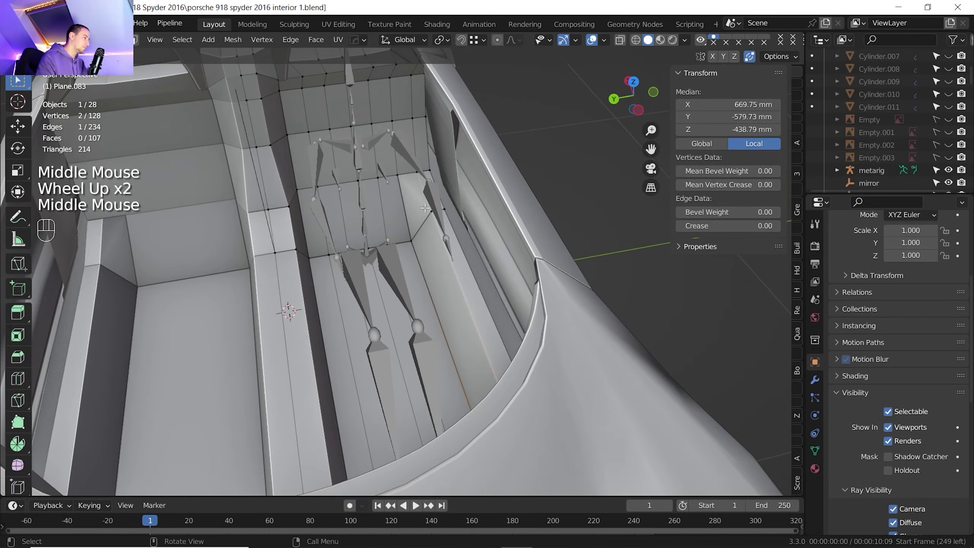
middle_click_drag(425, 265, 420, 319)
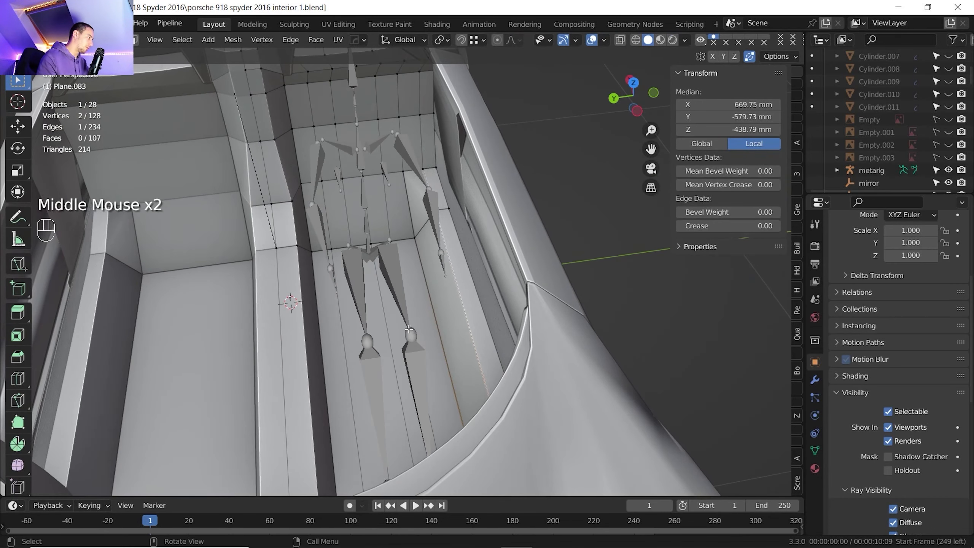
key("3")
left_click(332, 337)
left_click(367, 331, "shift")
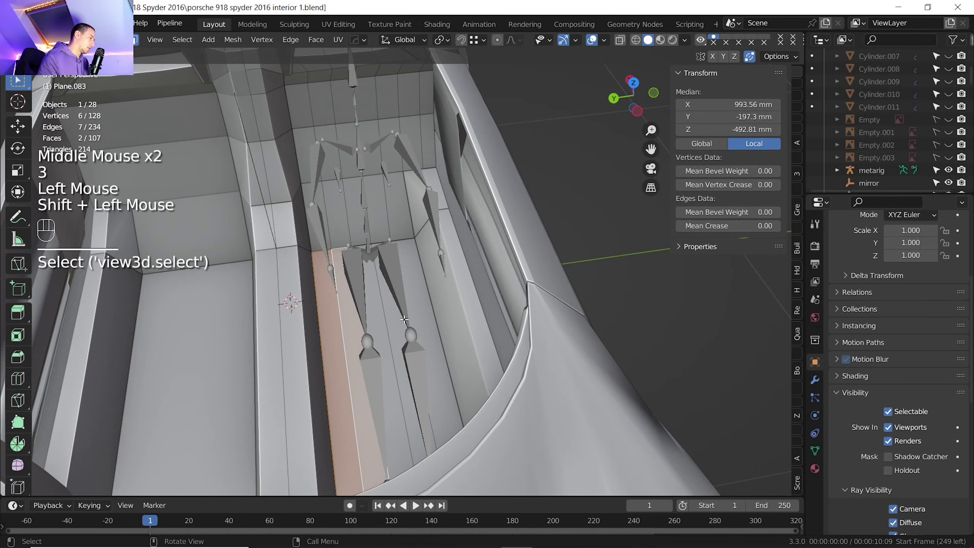
left_click(404, 298)
left_click(389, 301)
left_click(338, 326)
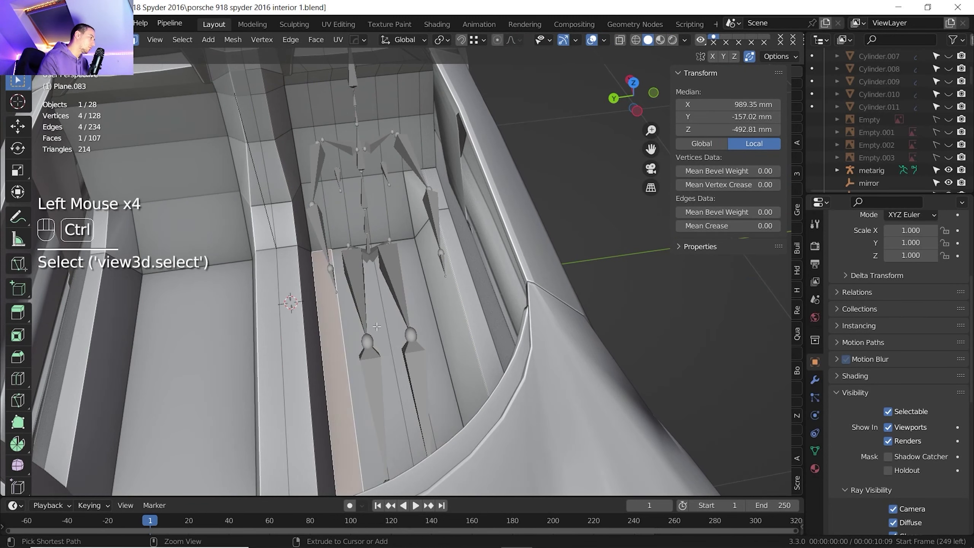
left_click(419, 327, "ctrl")
middle_click_drag(417, 326, 448, 316)
key("shift+d")
right_click(457, 316)
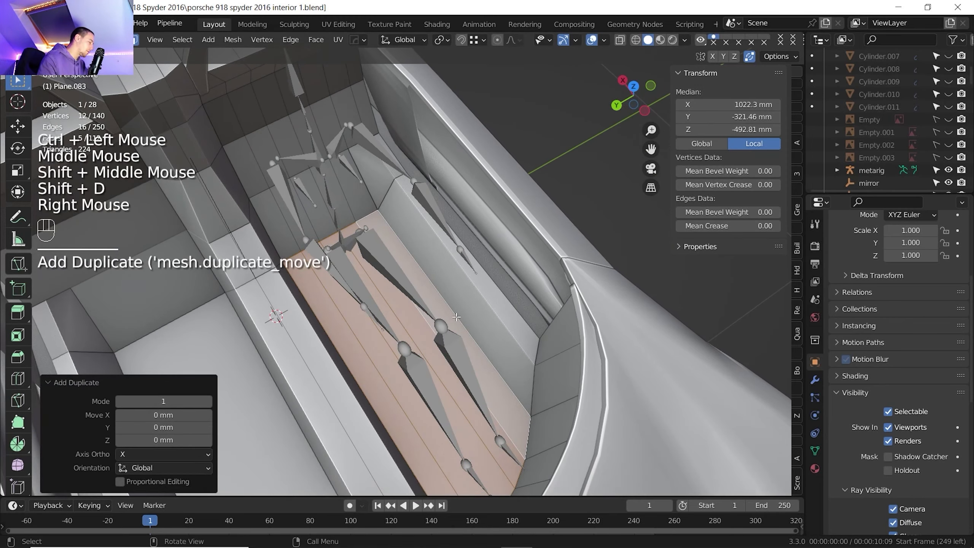
key("p")
key("Tab")
Step: Raise the separated floor panel about 51 mm along Z above the cockpit floor
left_click(415, 319)
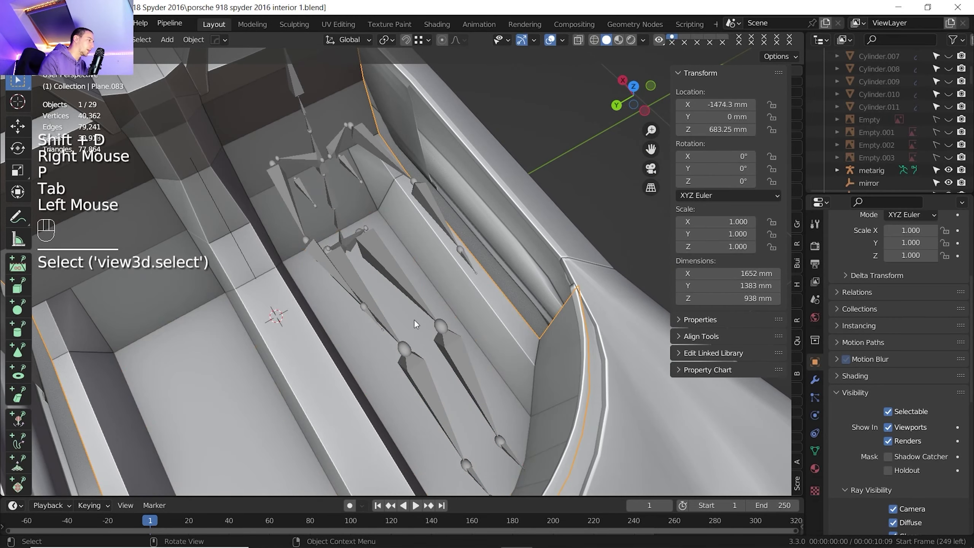
middle_click_drag(415, 320, 460, 307, "shift")
middle_click_drag(460, 307, 520, 290)
scroll(521, 294, "up", 1)
key("g")
key("z")
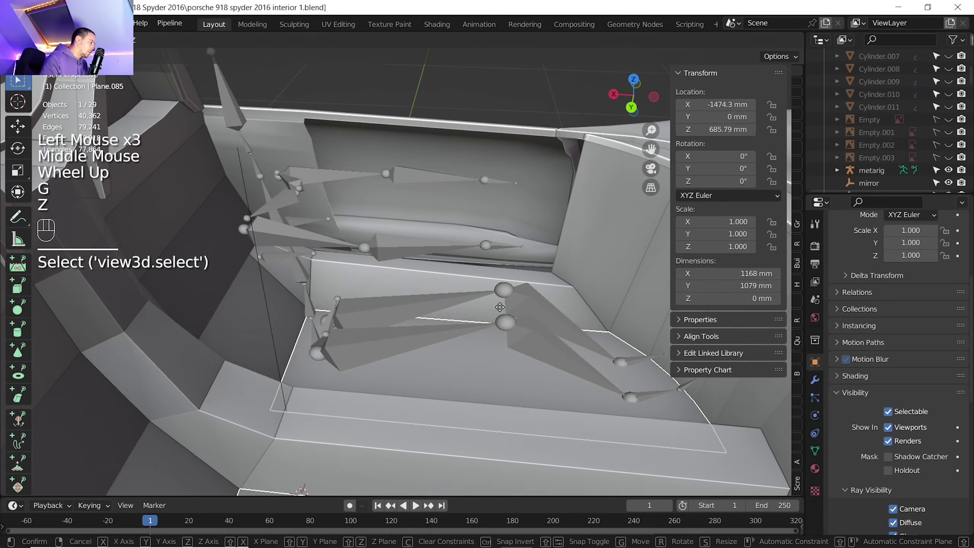
left_click(498, 278)
Step: Flatten the panel's curved front edges into a straight line by scaling them to 0 along X
scroll(495, 306, "down", 2)
middle_click_drag(482, 306, 586, 347)
key("Tab")
key("2")
left_click(560, 303)
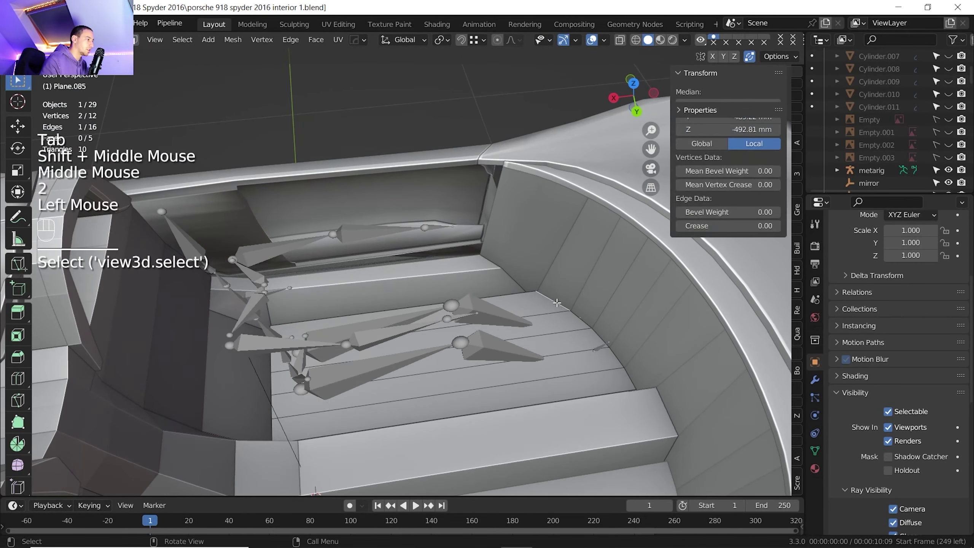
left_click(632, 374, "ctrl")
key("s")
key("x")
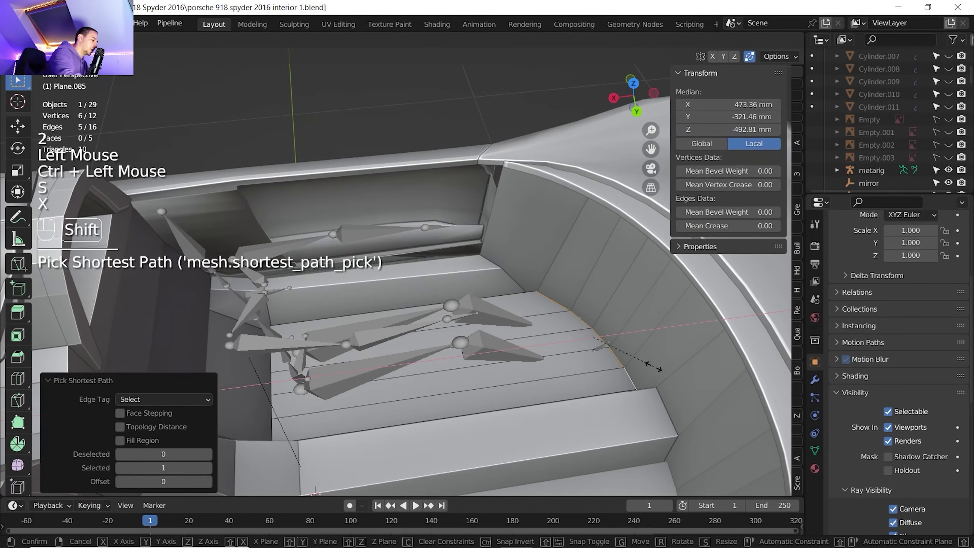
key("shift+0")
key("Return")
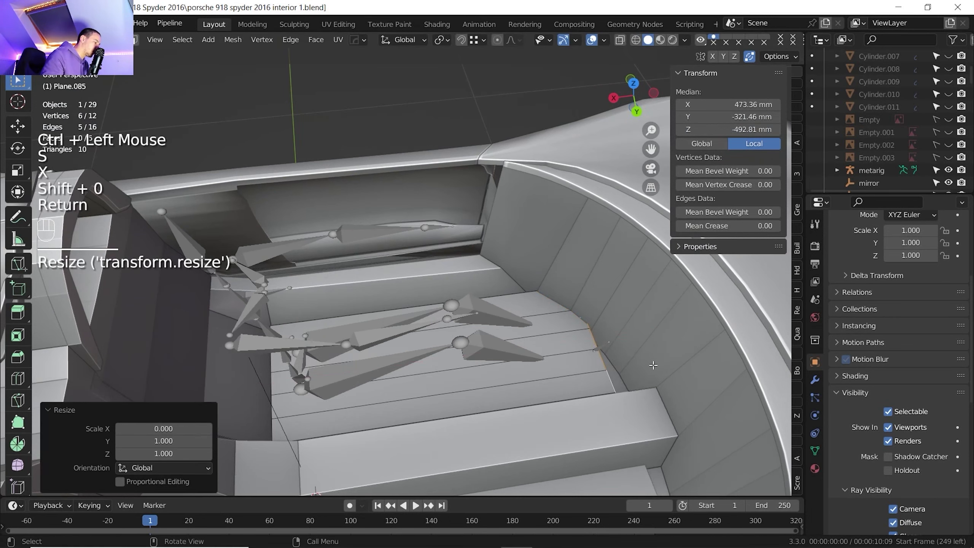
Step: Move the panel's front edge 404.08 mm along X, raise it about 121 mm, and shift it another 79.668 mm along X
key("g")
key("x")
left_click(518, 365)
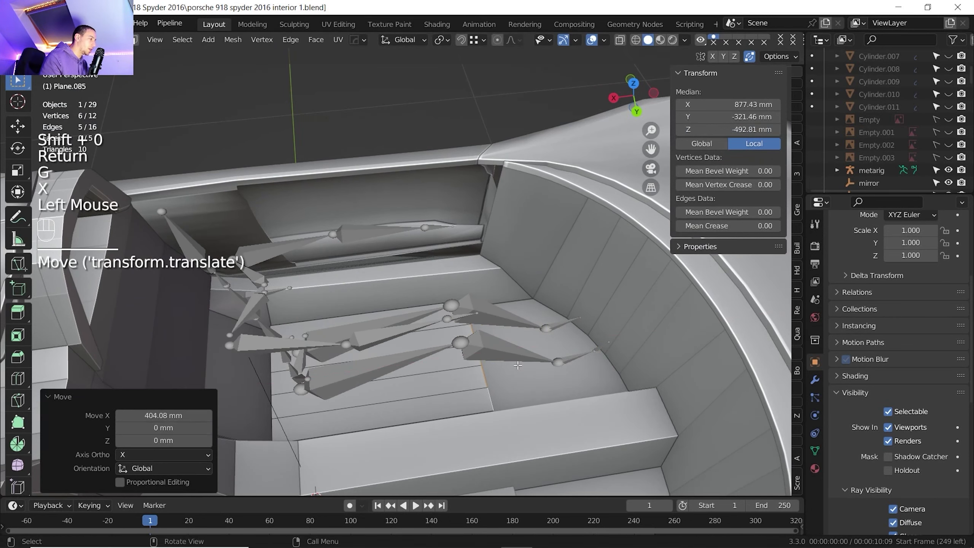
middle_click_drag(518, 365, 516, 358, "shift")
middle_click_drag(516, 359, 511, 345)
scroll(511, 345, "up", 2)
key("g")
key("z")
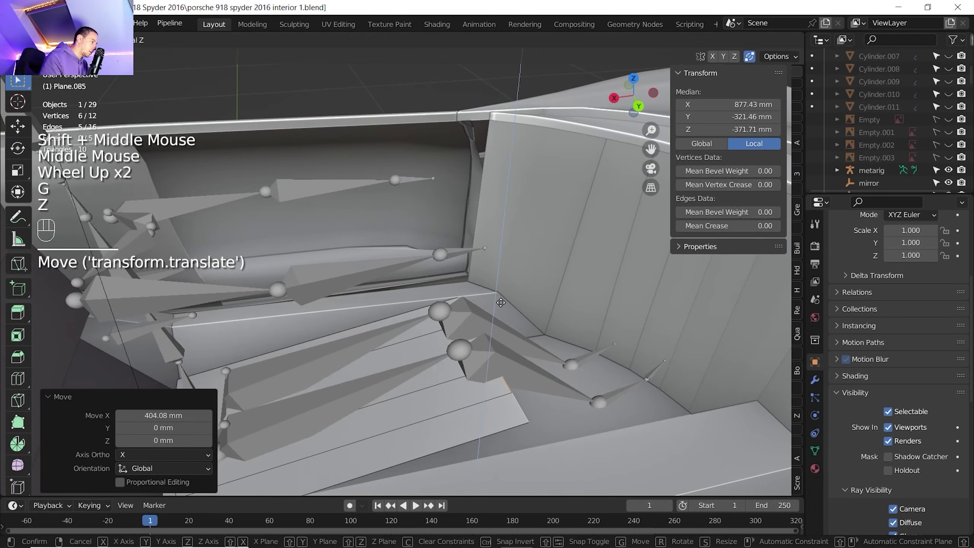
left_click(518, 318)
key("g")
key("x")
left_click(494, 333)
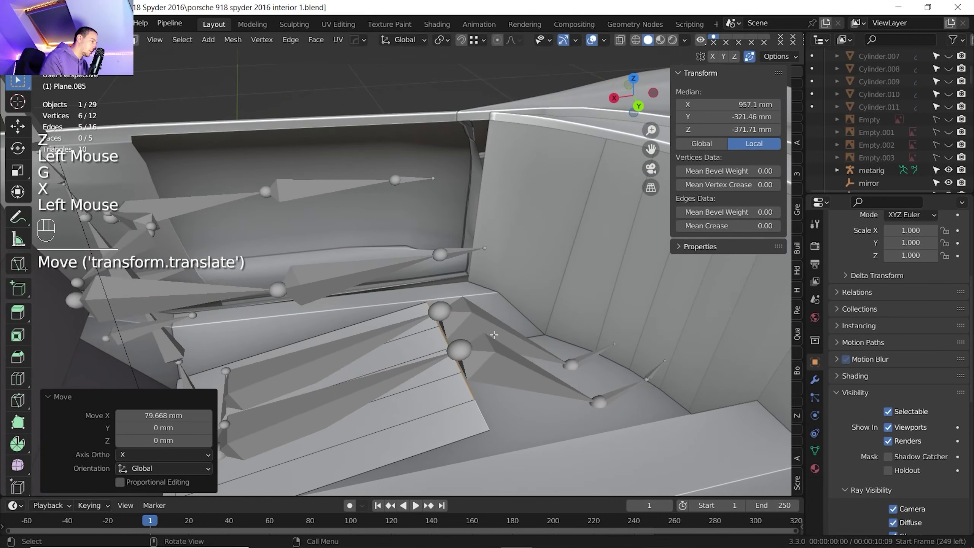
Step: Switch to the photo viewer and browse the reference images for the seats and cockpit
scroll(493, 333, "down", 2)
middle_click_drag(493, 334, 489, 317, "shift")
left_click(579, 540)
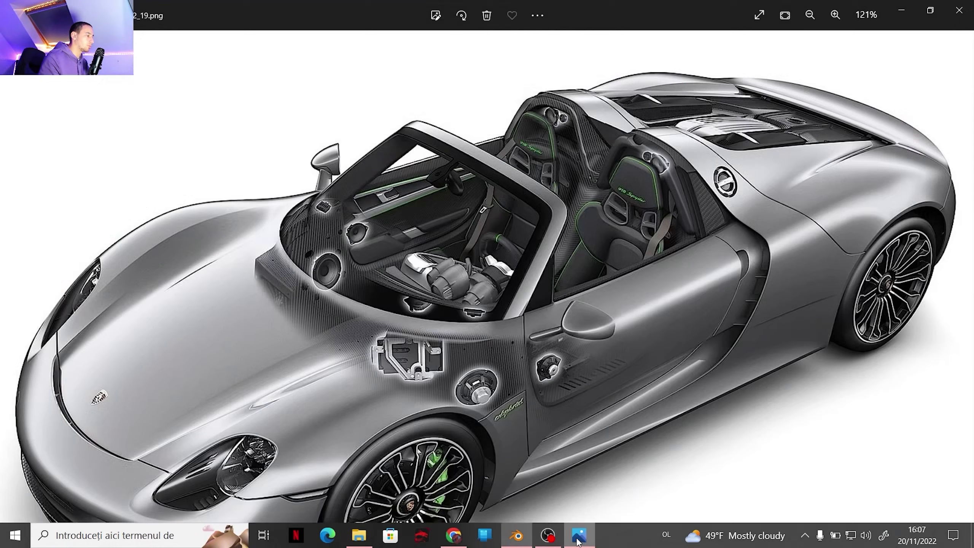
left_click(958, 302)
left_click(958, 302)
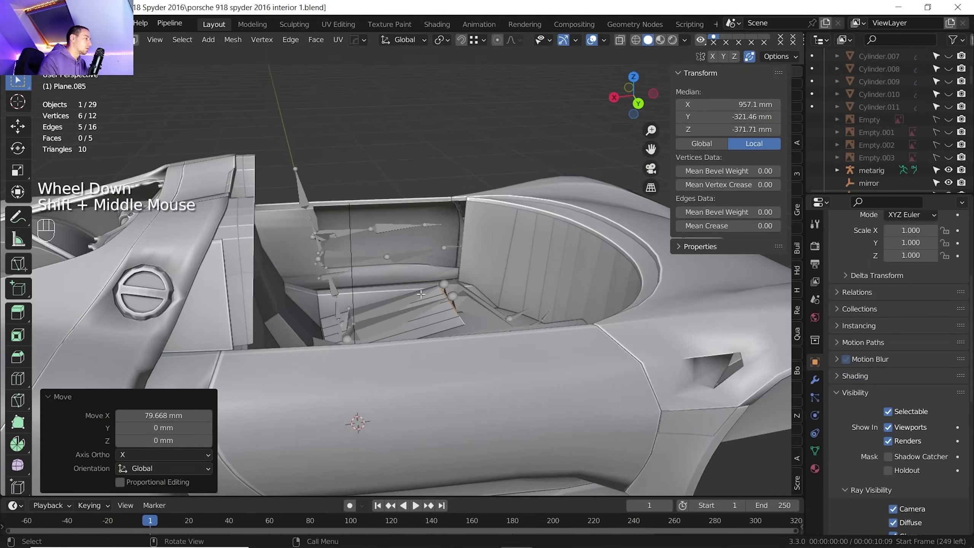
Step: In the interior mesh, move the three edges at the bend of the central tunnel -146.38 mm along X
mouse_move(291, 314)
middle_mouse_down()
mouse_move(314, 338)
mouse_move(300, 338)
middle_mouse_up()
key("Tab")
left_click(314, 338)
key("Tab")
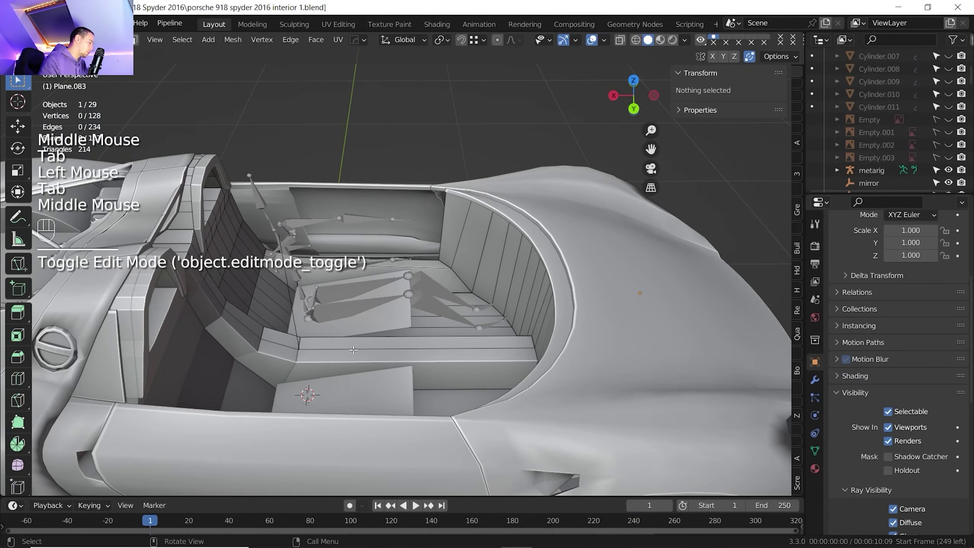
scroll(300, 338, "up", 1)
left_click(274, 353)
left_click(284, 355, "shift")
left_click(285, 355, "shift")
key("g")
key("x")
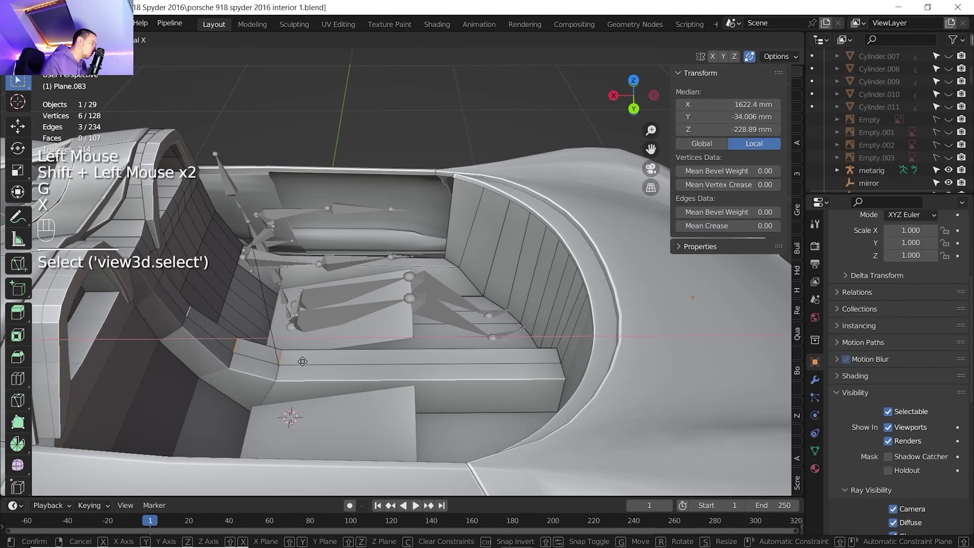
left_click(330, 362)
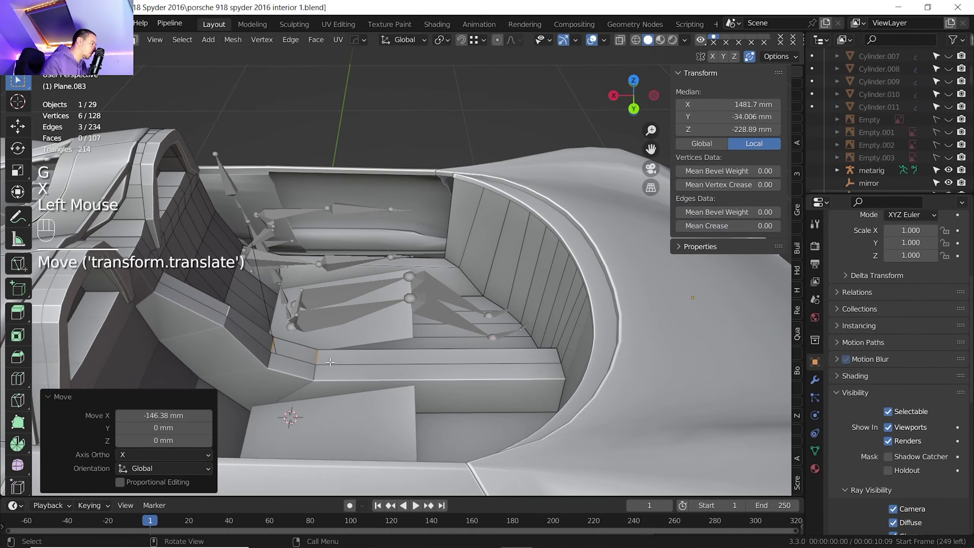
Step: Shift the upper edge of the central tunnel's sloped section along X
double_click(230, 309)
key("g")
key("x")
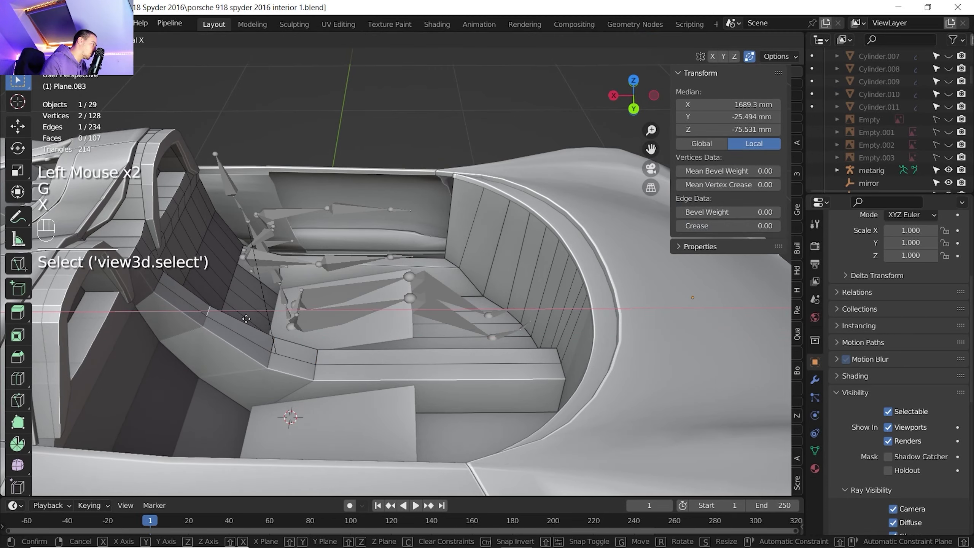
left_click(246, 319)
Step: Compare the central tunnel's shape with the interior sketch in the photo viewer, and return to Blender
scroll(246, 318, "down", 3)
middle_click_drag(246, 318, 268, 312, "shift")
middle_click_drag(269, 311, 337, 307)
scroll(337, 307, "up", 4)
left_click(579, 540)
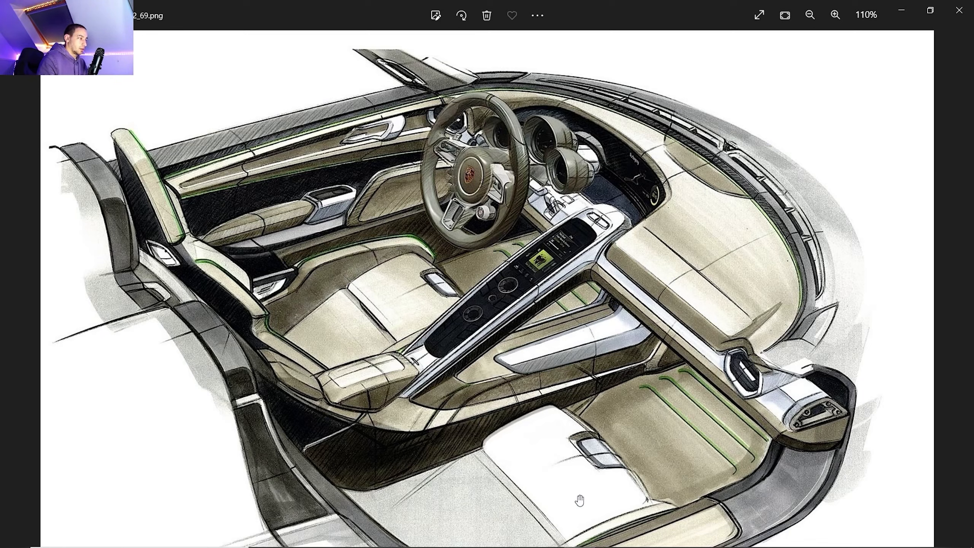
left_click(524, 536)
Step: Switch editing from the interior mesh to the separated seat base panel beneath the rig
scroll(484, 332, "down", 3)
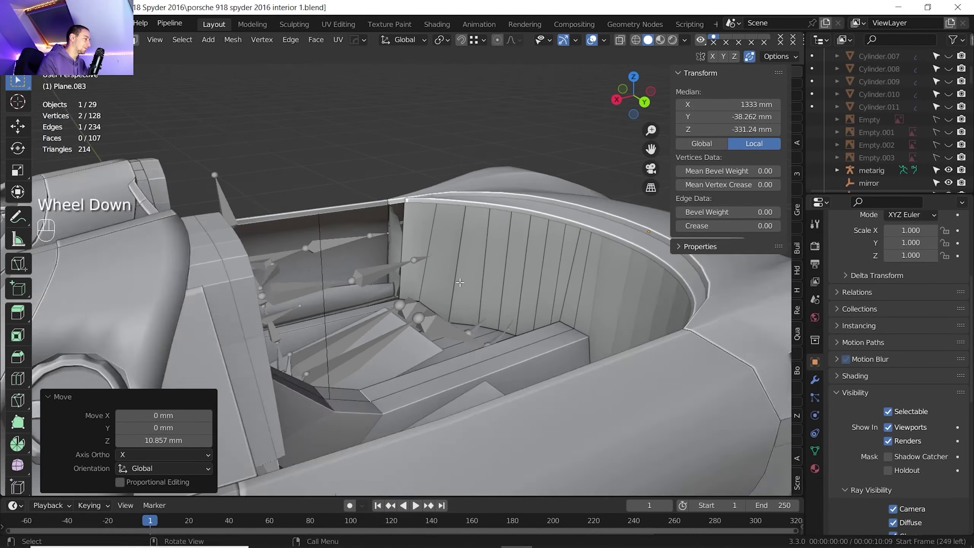
mouse_move(482, 332)
middle_mouse_down("shift")
mouse_move(472, 376)
mouse_move(466, 326)
middle_mouse_up("shift")
scroll(472, 375, "up", 2)
middle_click_drag(466, 326, 407, 336)
left_click(406, 326)
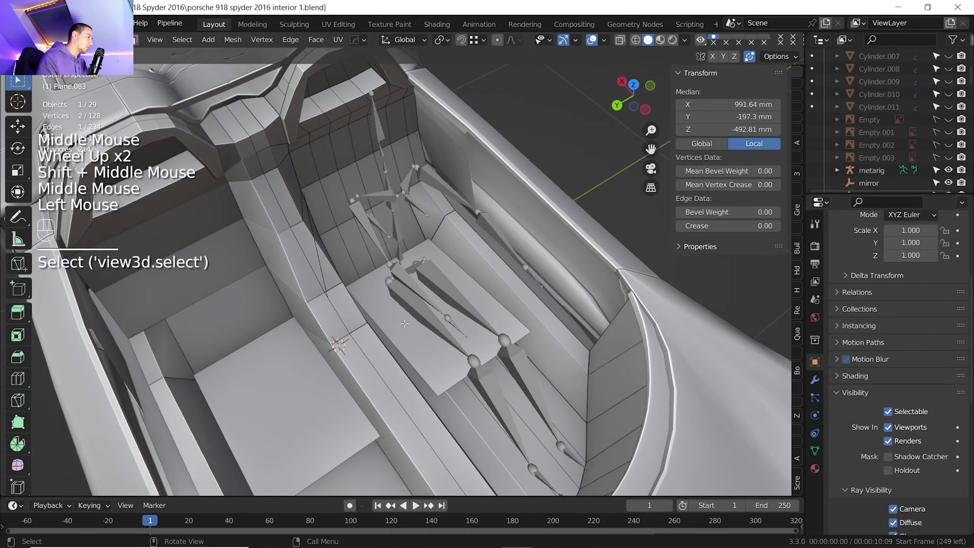
key("Tab")
left_click(404, 325)
key("Tab")
key("Tab")
left_click(404, 322)
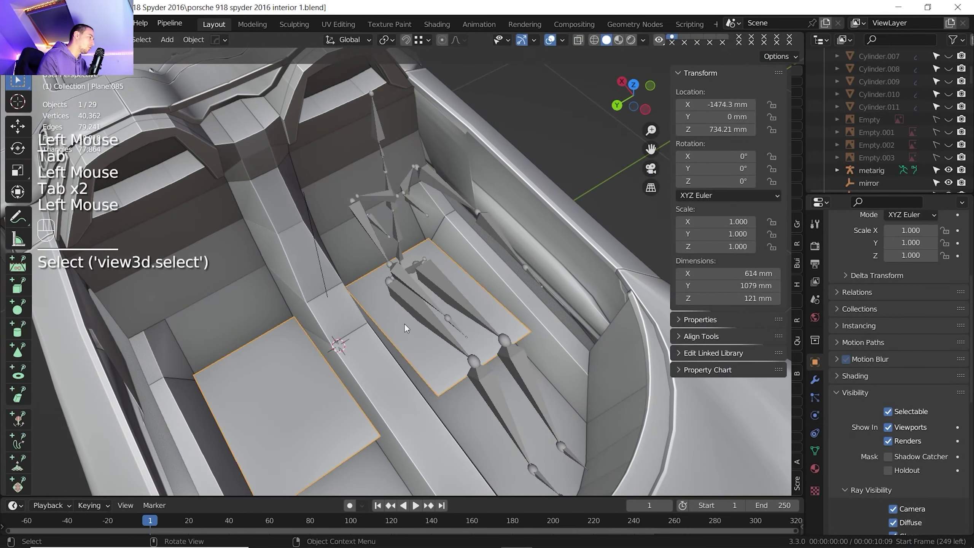
key("Tab")
Step: Dissolve the four inner lengthwise edges of the seat base panel so it forms a single face
middle_click_drag(426, 364, 391, 338, "shift")
scroll(416, 359, "up", 2)
scroll(399, 345, "down", 1)
middle_click_drag(391, 338, 385, 332)
left_click(384, 332)
left_click(425, 353, "shift")
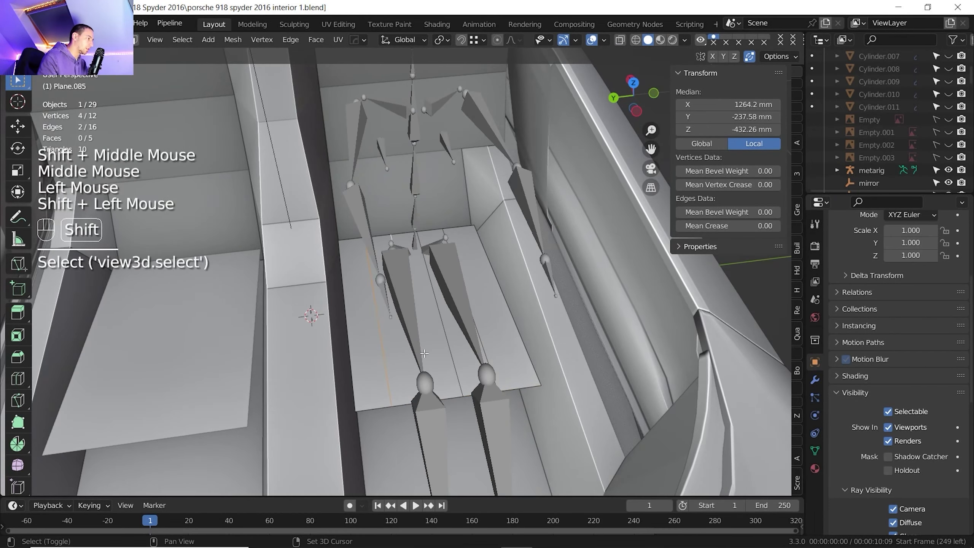
left_click(479, 346, "shift")
middle_click_drag(479, 346, 349, 387)
key("Delete")
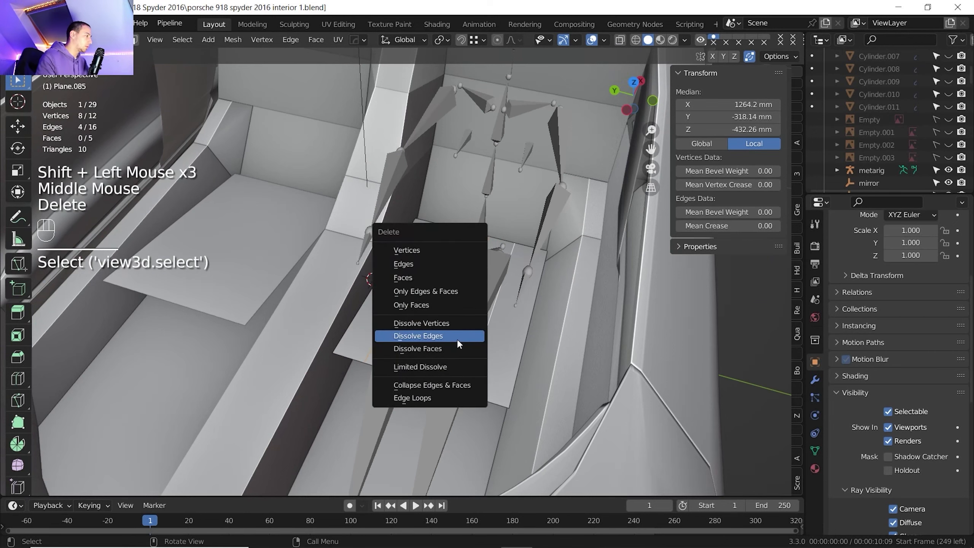
left_click(457, 339)
Step: Check the seat base panel against the seat cushion in the interior sketch
key("1")
left_click(345, 387)
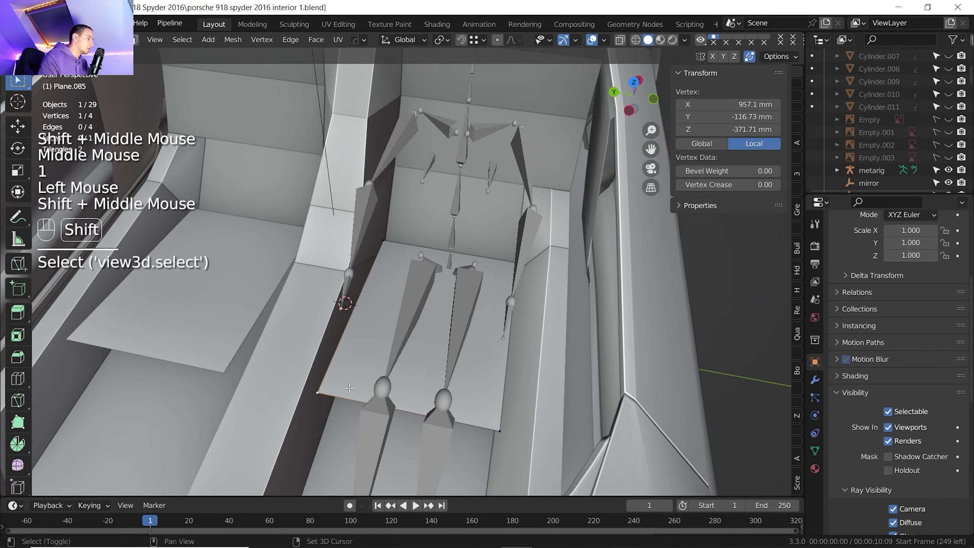
middle_click_drag(667, 133, 575, 441)
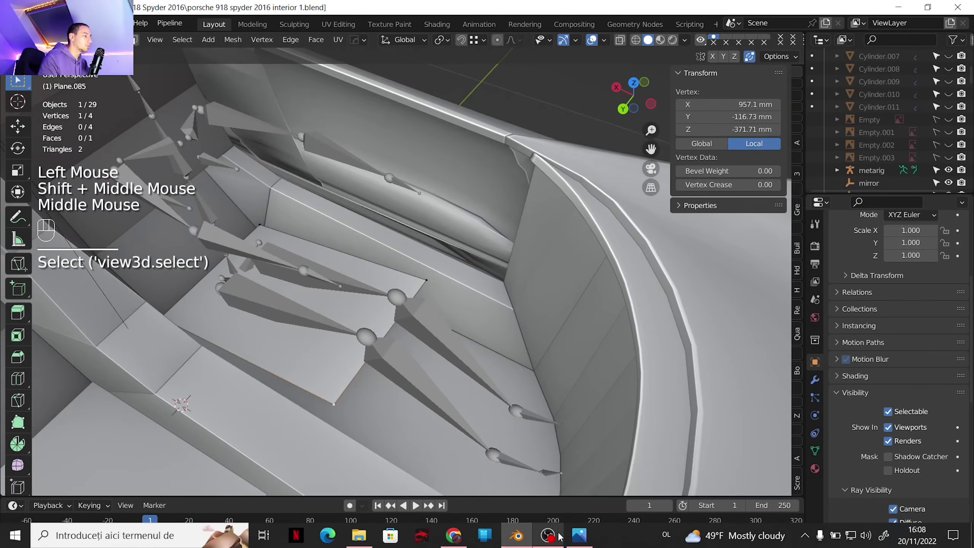
left_click(579, 535)
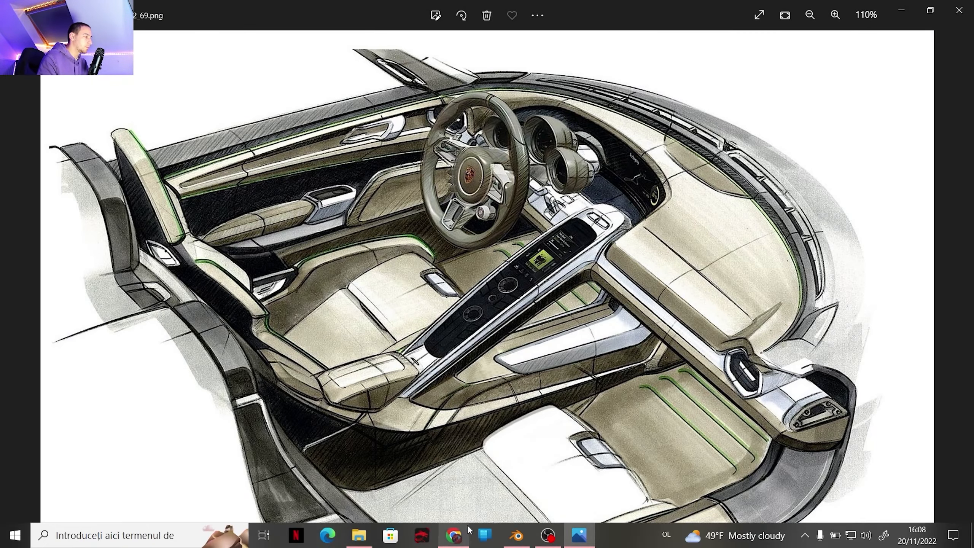
left_click(455, 536)
Step: Narrow the seat base panel's rear edge by scaling its two vertices to 0.831 along Y
middle_click_drag(345, 277, 374, 362, "shift")
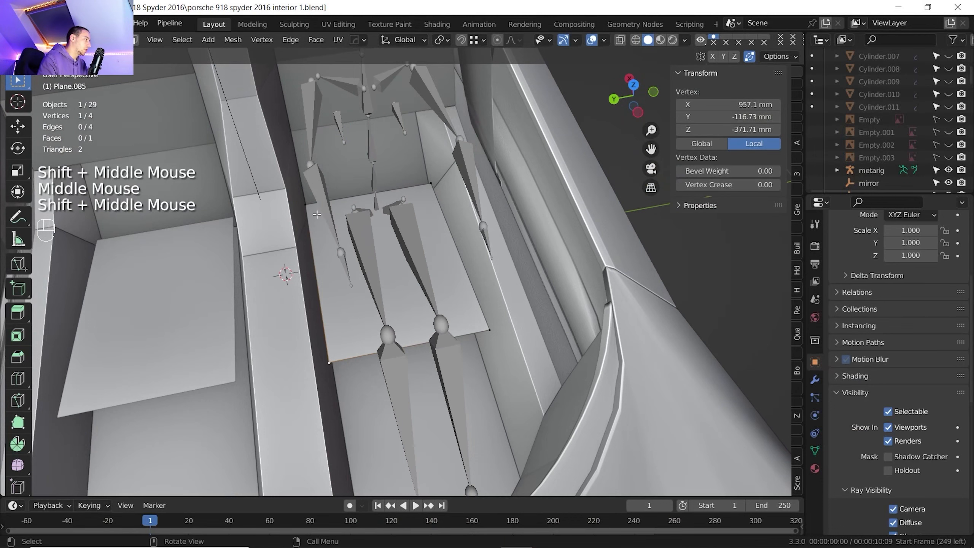
left_click(306, 204)
left_click(431, 183, "shift")
key("s")
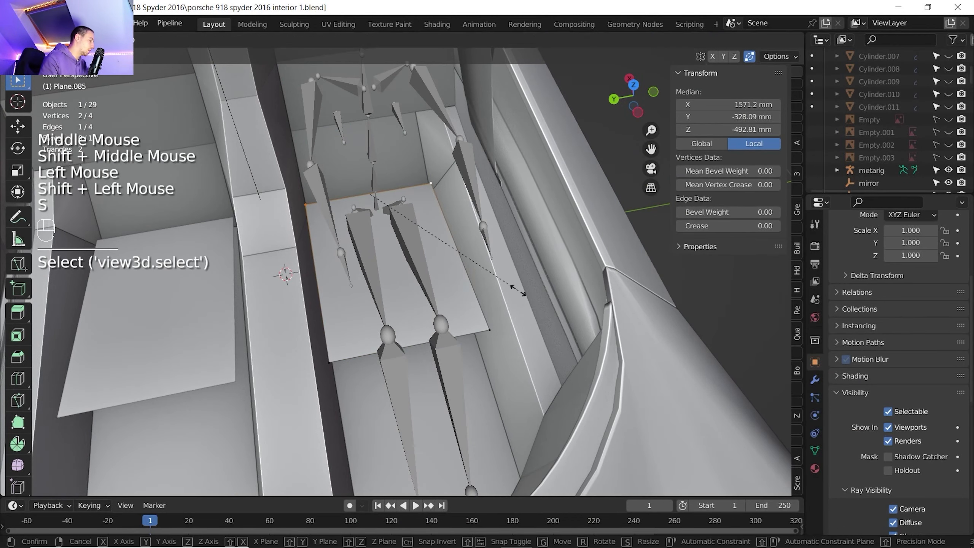
key("y")
left_click(486, 284)
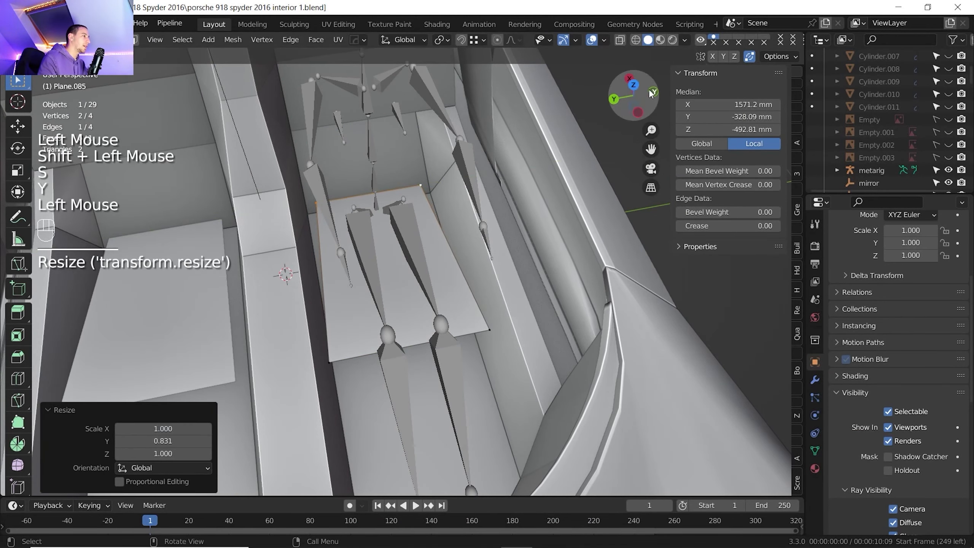
Step: Move the seat base panel's rear edge -39.539 mm along X in the top view
double_click(633, 85)
middle_click_drag(591, 290, 458, 262, "shift")
key("g")
key("x")
left_click(453, 266)
Step: Extrude the seat base's rear edge 819.86 mm upward along Z to form the backrest panel
middle_click_drag(459, 262, 467, 227)
left_click(638, 100)
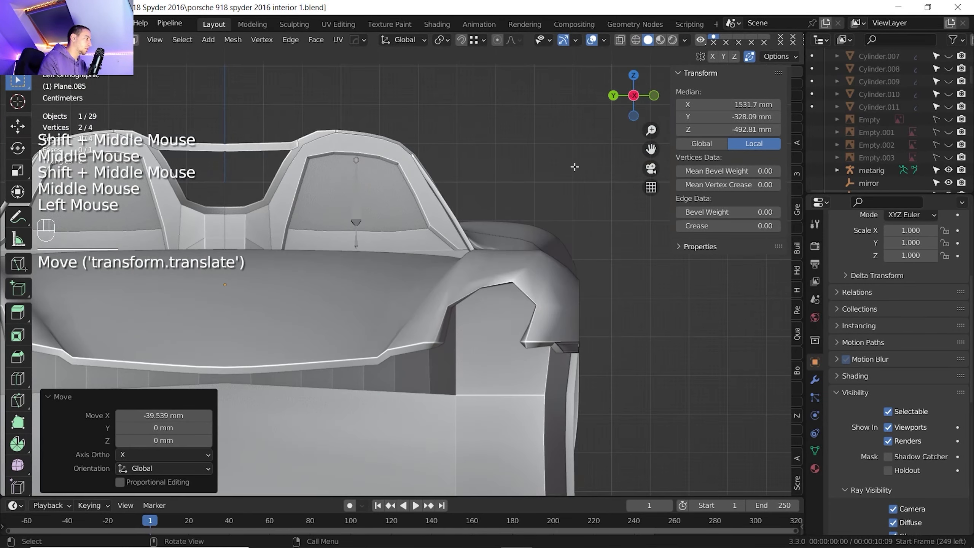
key("e")
key("z")
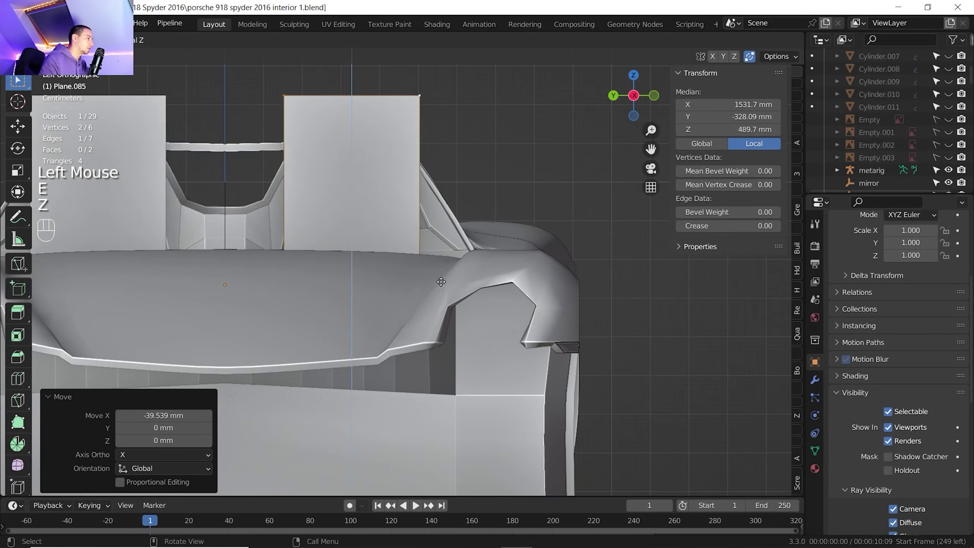
left_click(475, 349)
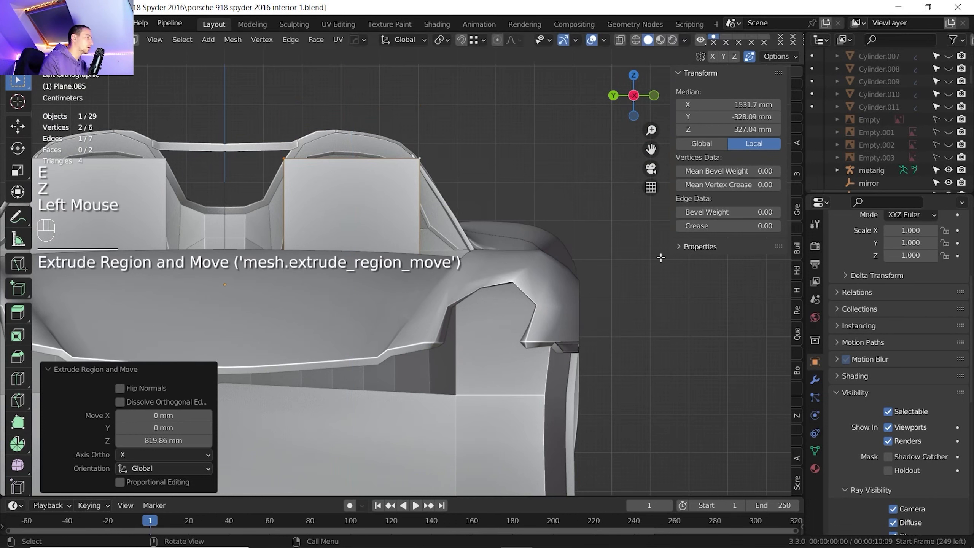
Step: Show the front reference image Empty.001 and lower the backrest panel's top edge about 14.4 mm along Z to match it
left_click(952, 142)
left_click(952, 142)
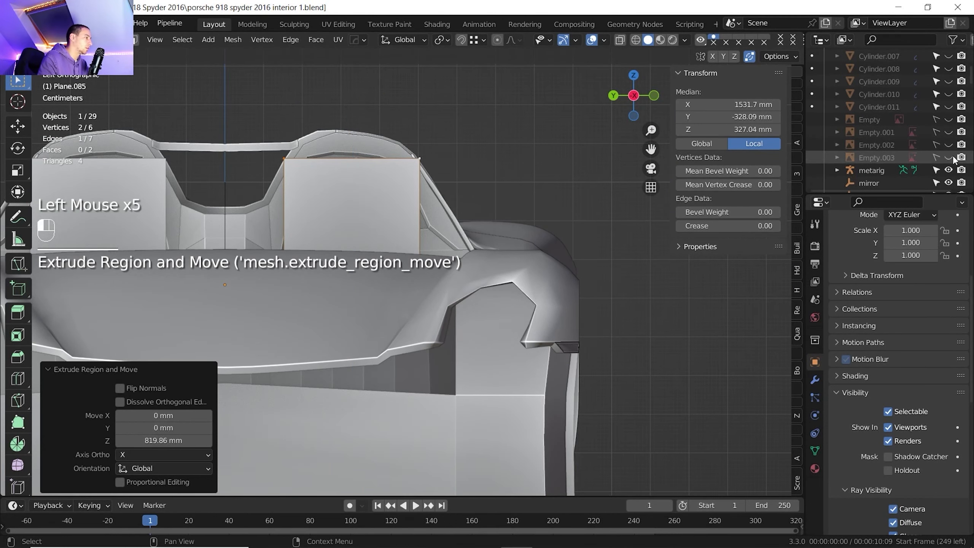
left_click(949, 131)
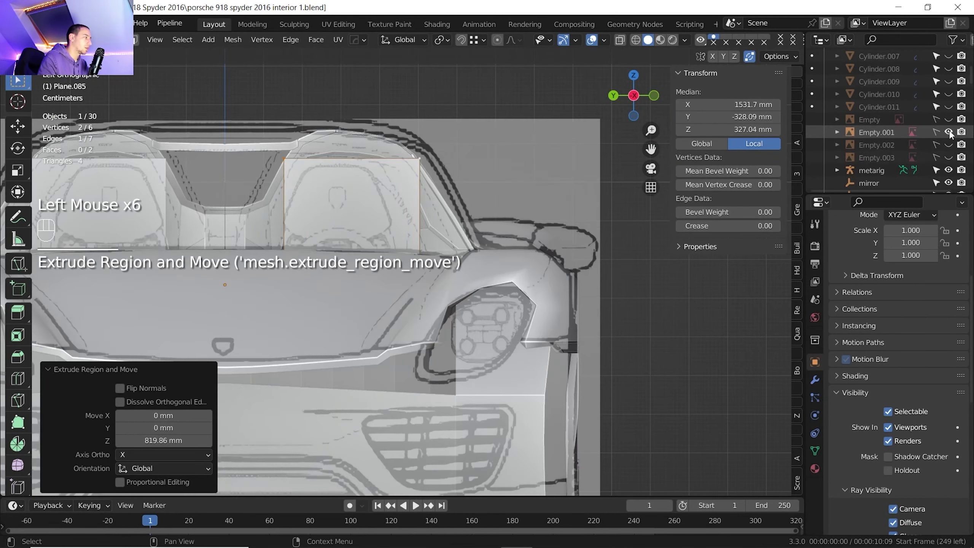
key("g")
key("z")
left_click(441, 195)
Step: Slide the backrest's two top corner vertices inward along the top edge to Y -228.45 mm and Y -355.62 mm, matching the headrest outline
left_click(285, 164)
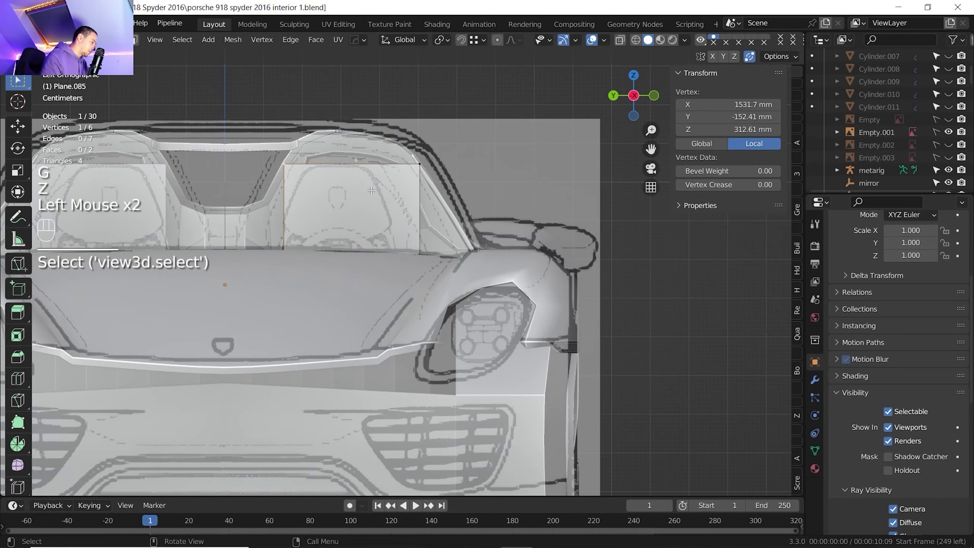
key("g")
key("g")
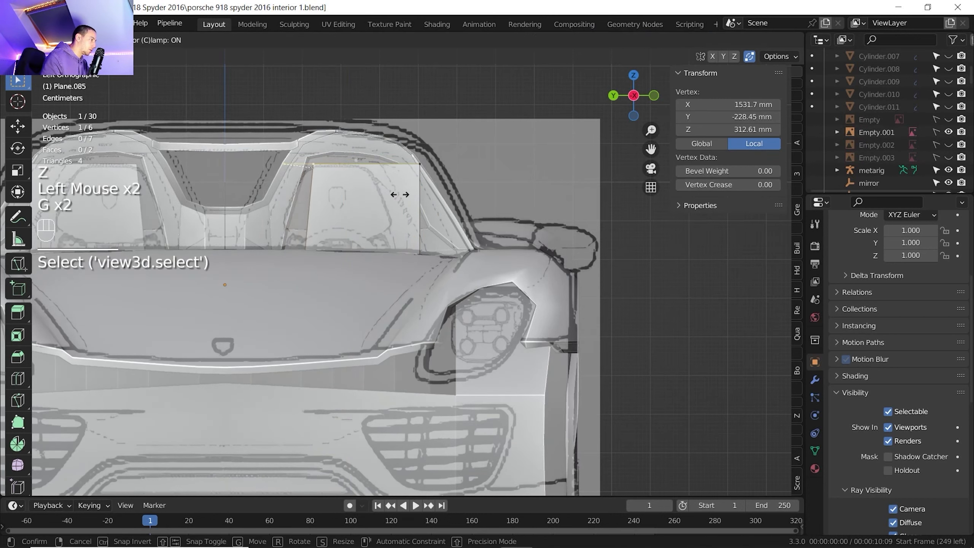
left_click(400, 194)
left_click(419, 166)
key("g")
key("g")
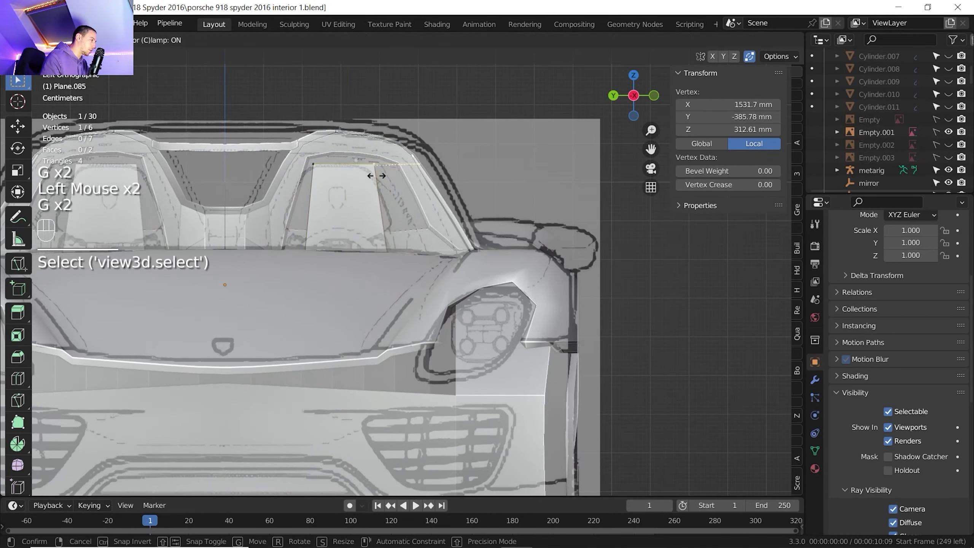
left_click(367, 177)
Step: Show the side reference image Empty.002 and move the backrest's top edge 212.38 mm along X to recline the backrest
scroll(366, 177, "down", 2)
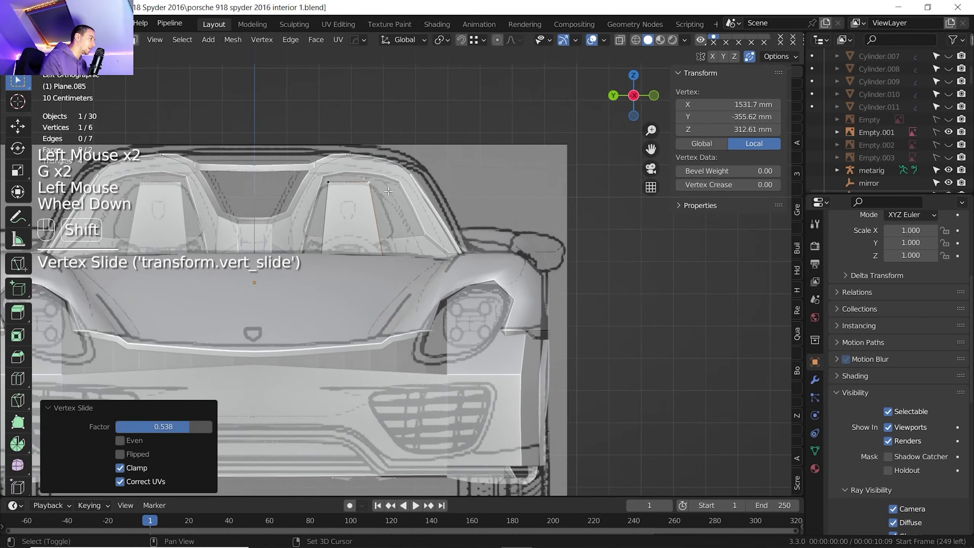
middle_click_drag(367, 177, 384, 215, "shift")
scroll(432, 233, "down", 2)
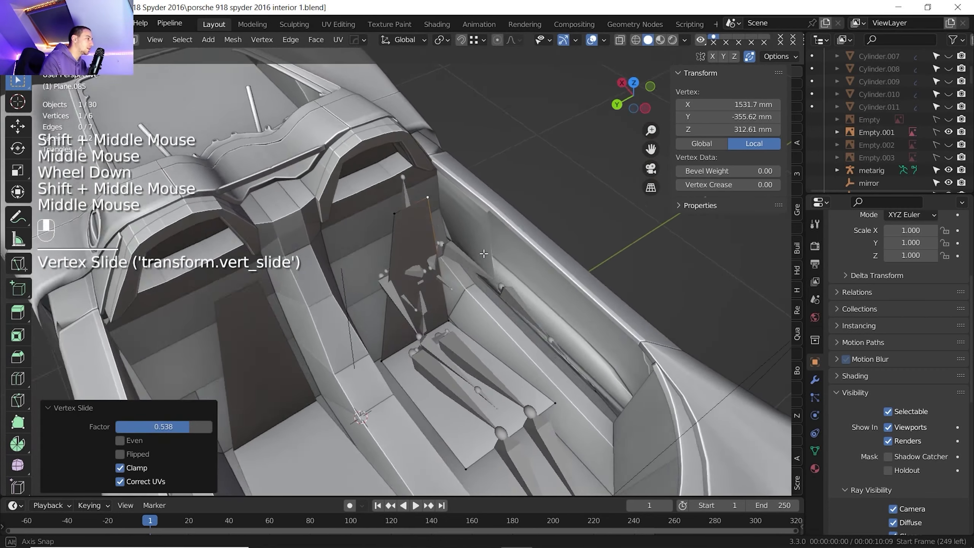
left_click(396, 215, "shift")
left_click(651, 88)
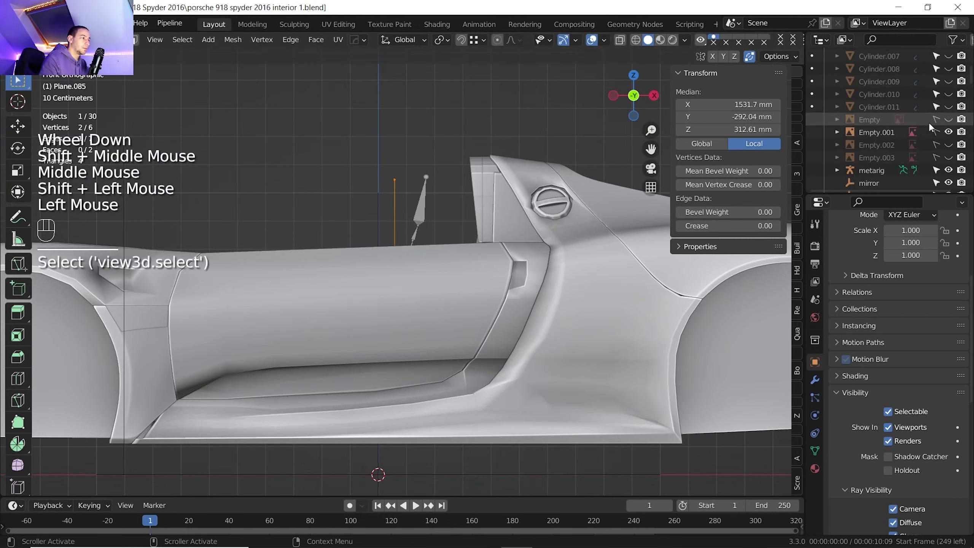
left_click(949, 144)
key("g")
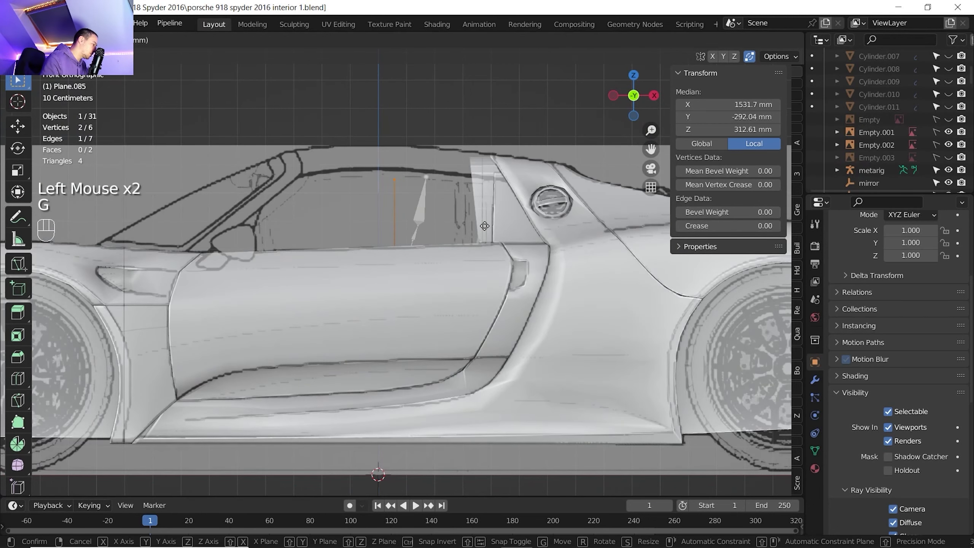
key("x")
left_click(544, 225)
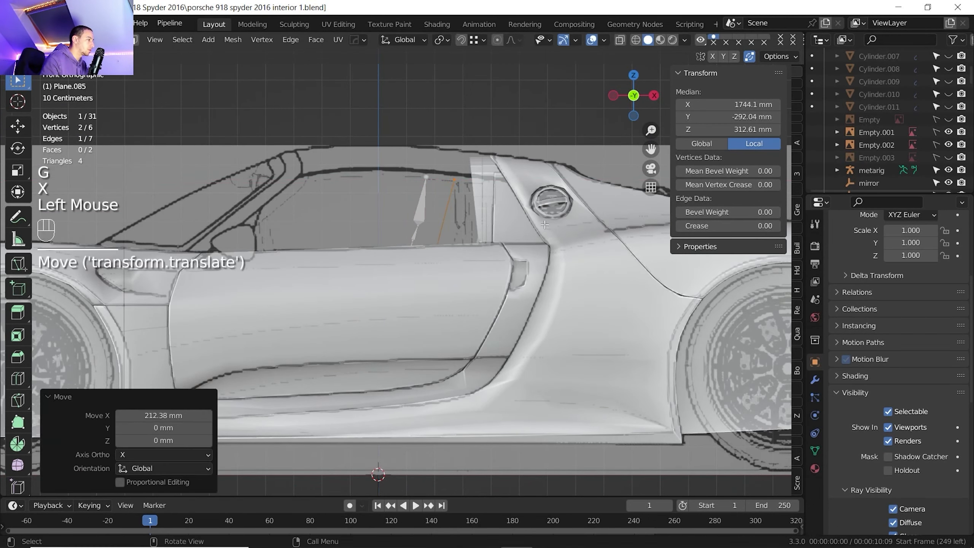
Step: Add one loop cut across the backrest at factor -0.596 and move it 39.597 mm along X in the side view
key("ctrl+r")
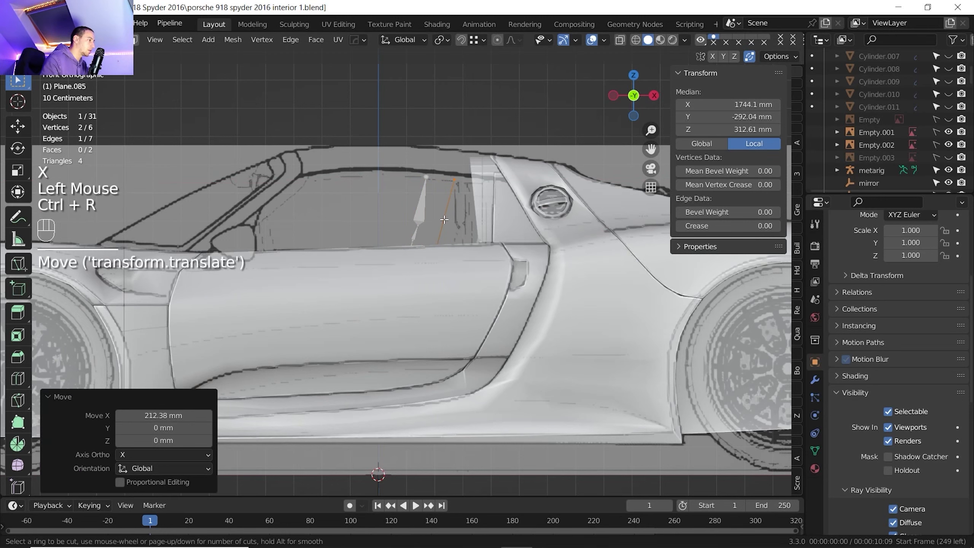
left_click(444, 220)
middle_click(456, 227)
left_click(462, 231)
key("g")
key("x")
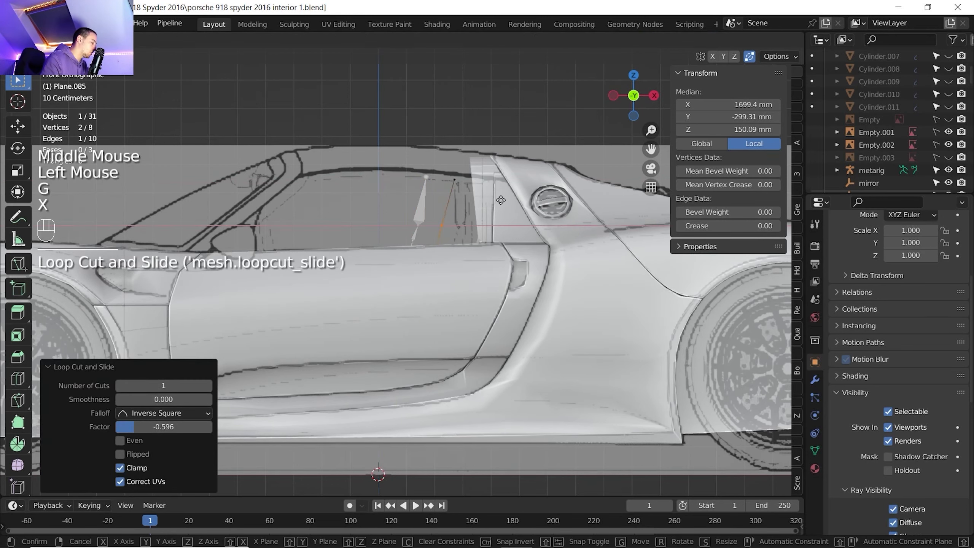
left_click(512, 198)
Step: Widen the backrest's new cross edge by scaling it along Y to fit the front reference
scroll(511, 198, "down", 2)
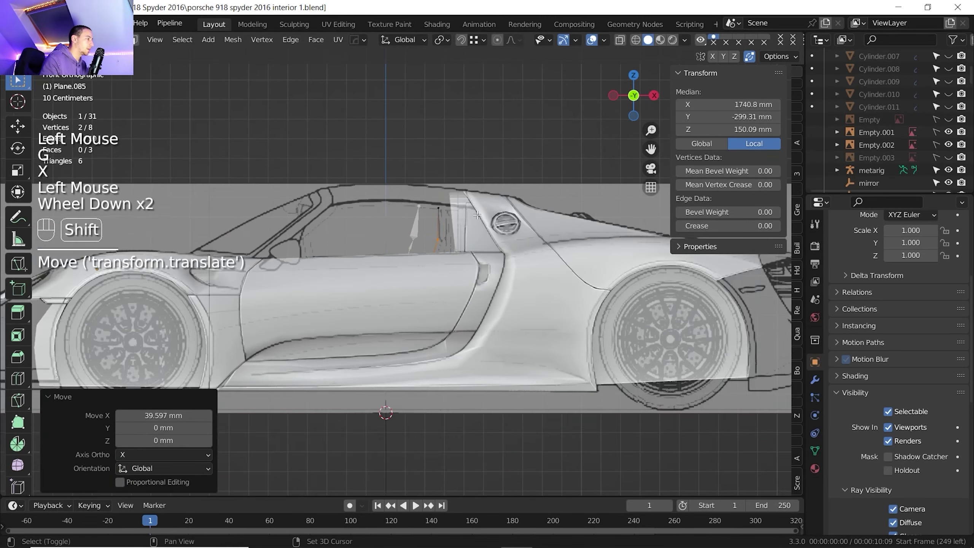
middle_click_drag(512, 198, 460, 173, "shift")
middle_click_drag(452, 172, 538, 250)
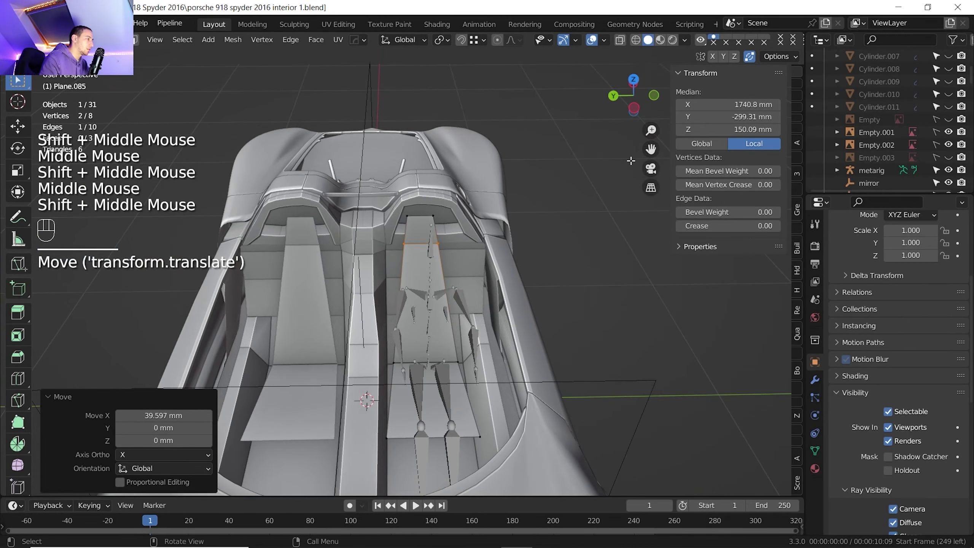
left_click(633, 108)
middle_click_drag(525, 173, 491, 249, "shift")
scroll(482, 171, "up", 4)
key("s")
key("y")
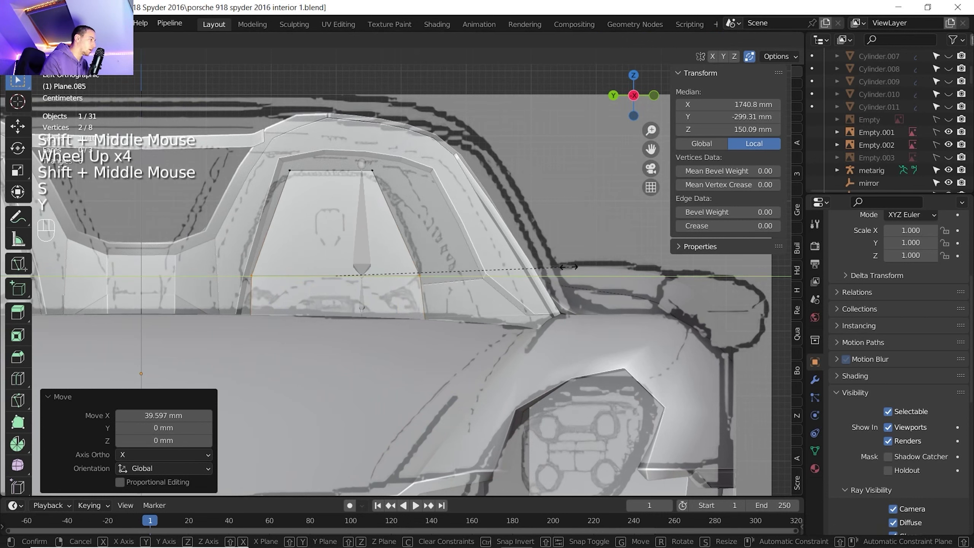
left_click(579, 262)
Step: Move the cross edge's vertex nearest the central tunnel farther inward along Y, and select the opposite vertex
double_click(424, 276)
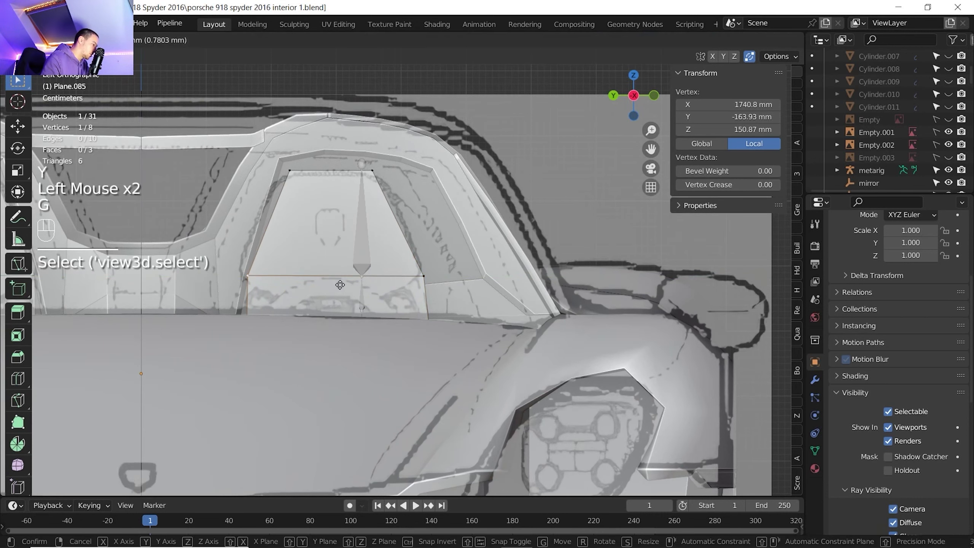
key("g")
key("y")
left_click(418, 277)
double_click(424, 275)
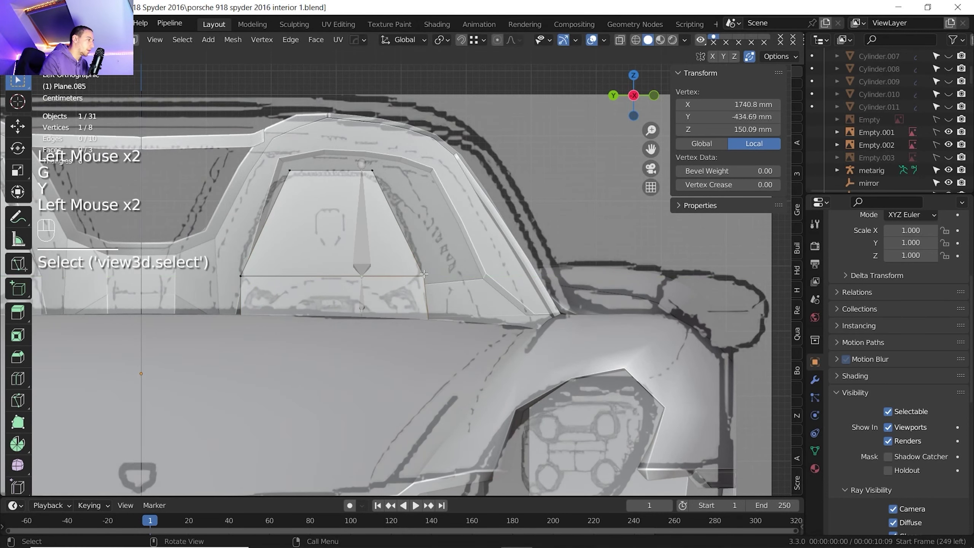
Step: Compare the blocked-out backrest with the seats in the interior sketch and the close-up car photo
scroll(360, 222, "down", 4)
middle_click_drag(394, 253, 414, 269, "shift")
scroll(412, 274, "down", 1, "shift")
scroll(413, 274, "down", 2)
middle_click_drag(414, 269, 470, 277)
middle_click_drag(470, 277, 453, 312, "shift")
scroll(453, 313, "up", 2)
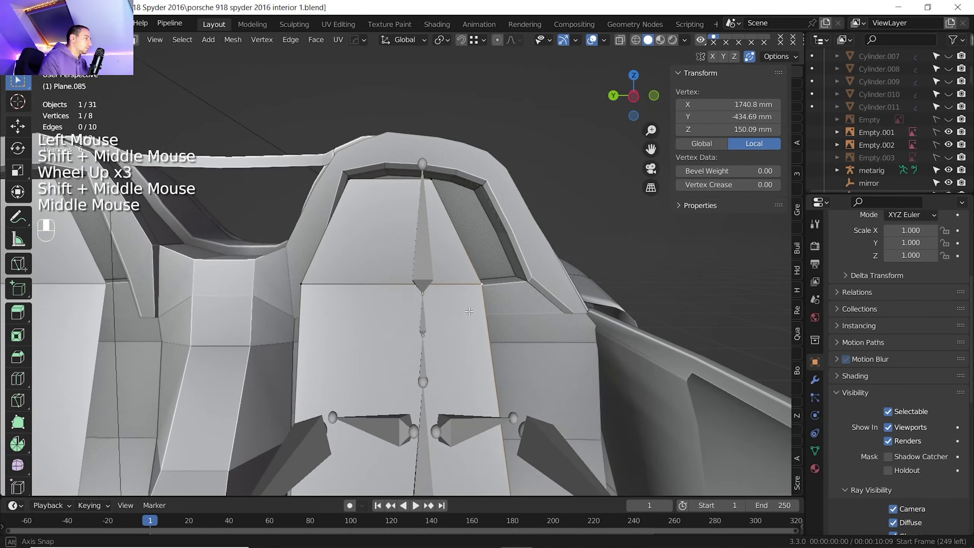
scroll(467, 302, "down", 2)
middle_click_drag(467, 302, 475, 209, "shift")
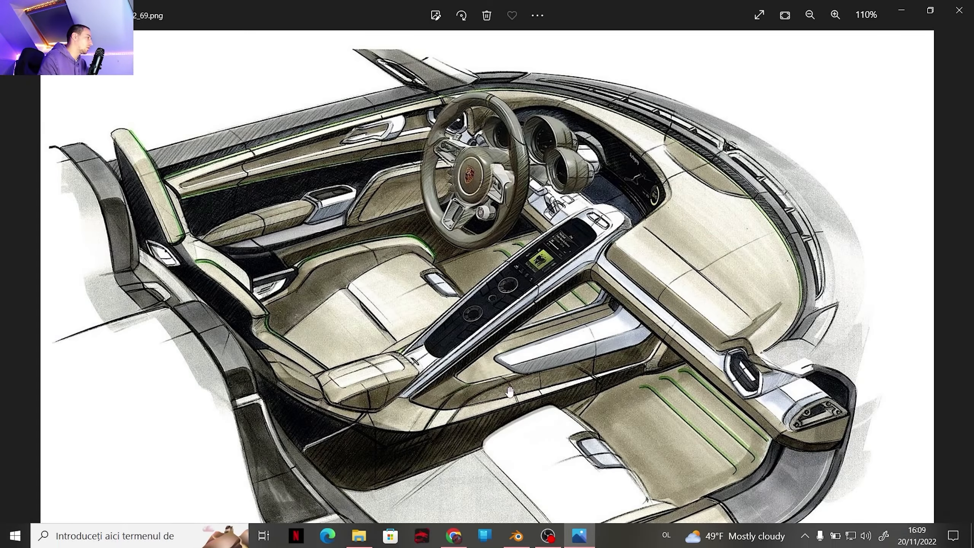
left_click(957, 303)
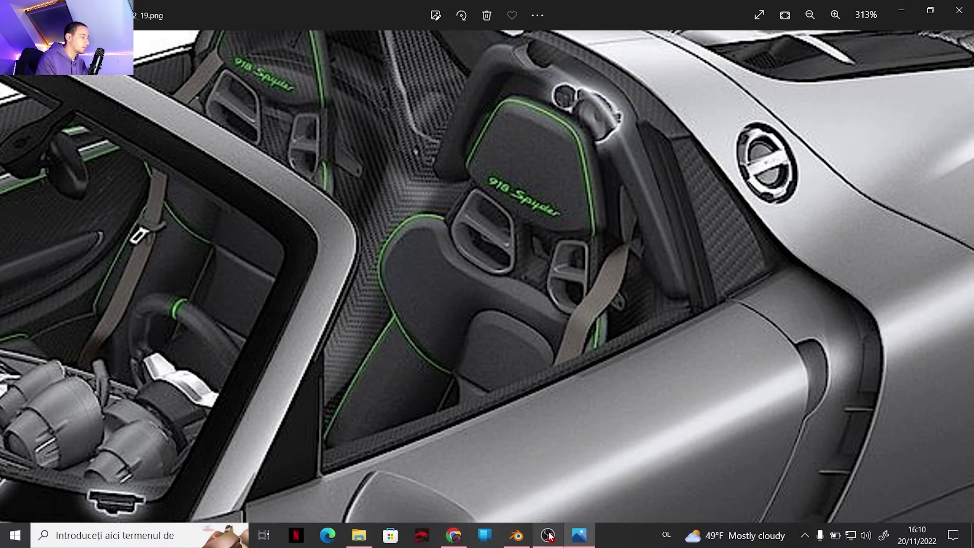
left_click(506, 544)
Step: Add one loop cut across the backrest below the headrest section at factor -0.767
middle_click_drag(533, 319, 540, 357)
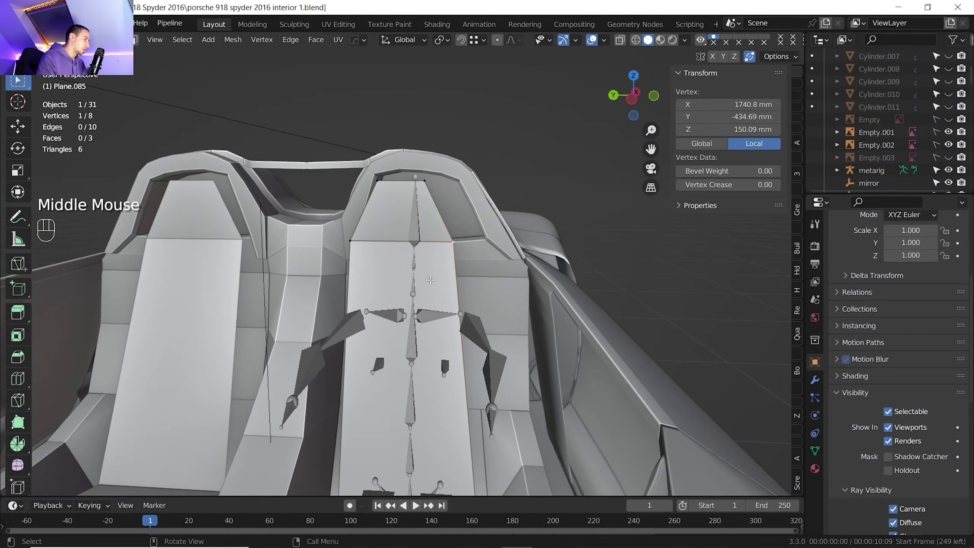
left_click(636, 103)
key("ctrl+r")
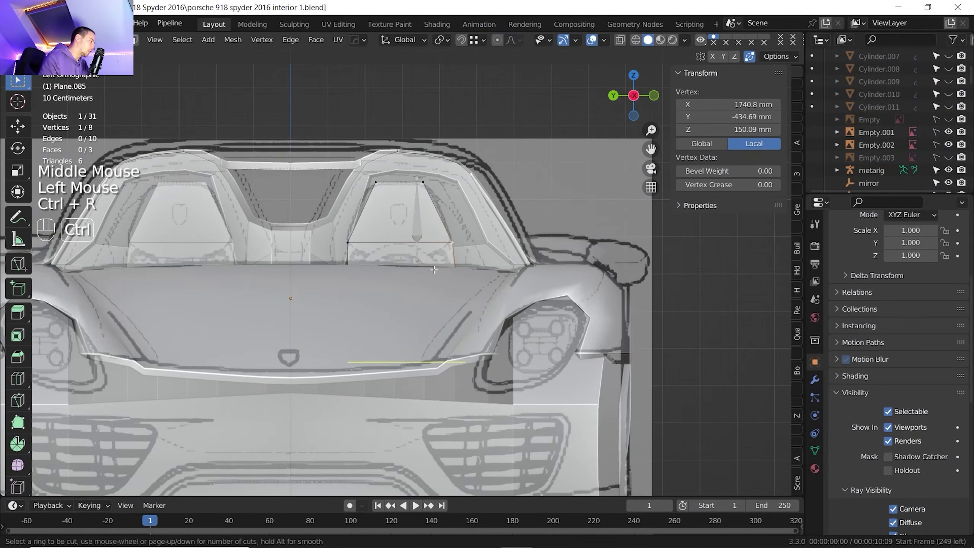
left_click(459, 357)
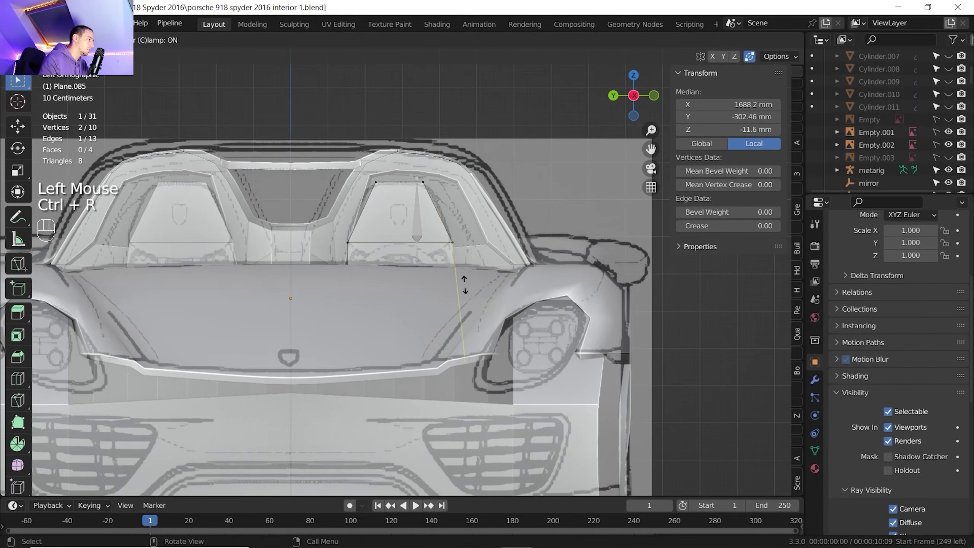
left_click(469, 263)
Step: Examine the seat's shoulder and side bolster shape in the car photo against the modelled seat
middle_click_drag(469, 263, 433, 255)
scroll(452, 314, "down", 2)
scroll(433, 255, "down", 1)
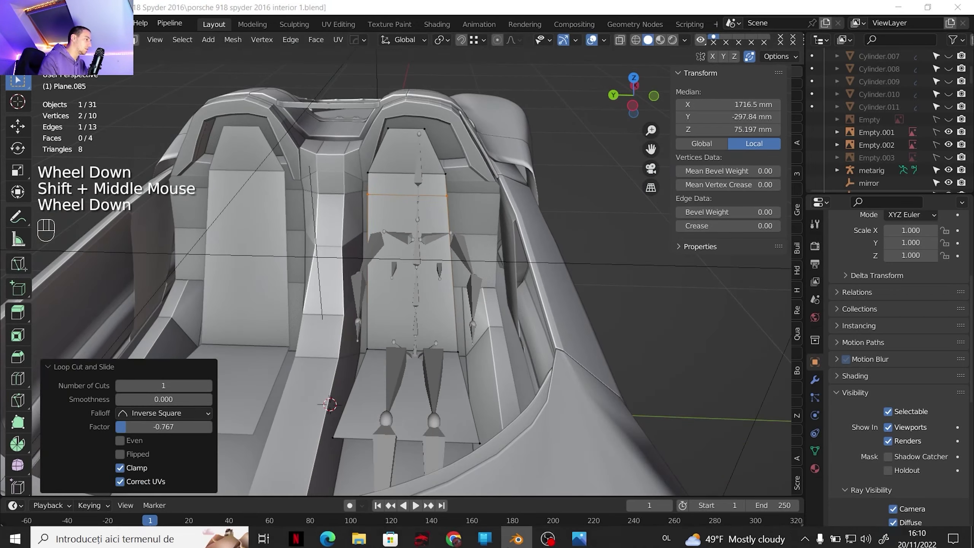
left_click(579, 535)
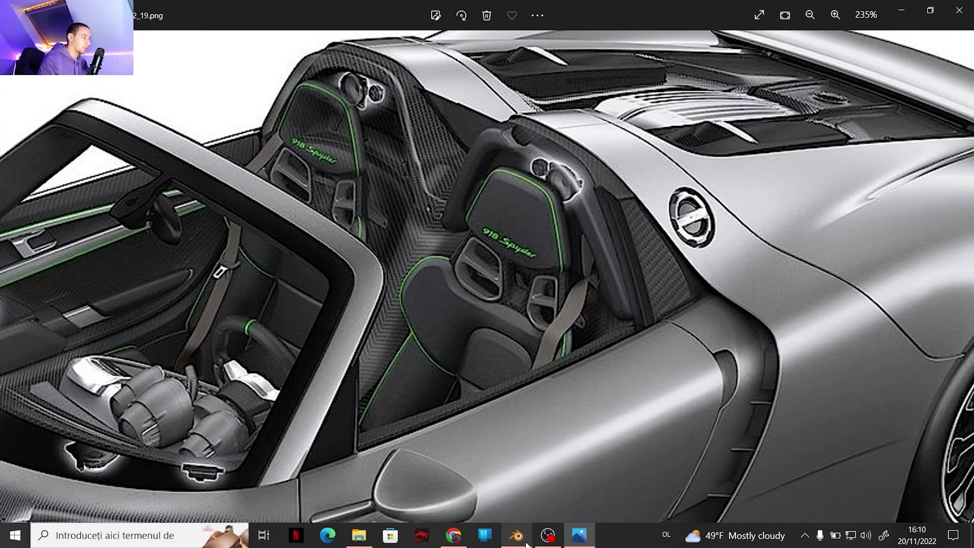
left_click(526, 543)
scroll(452, 326, "down", 3)
middle_click_drag(445, 307, 456, 287, "shift")
middle_click_drag(457, 288, 419, 265)
scroll(437, 299, "up", 3)
middle_click_drag(419, 257, 408, 264)
scroll(407, 265, "up", 2)
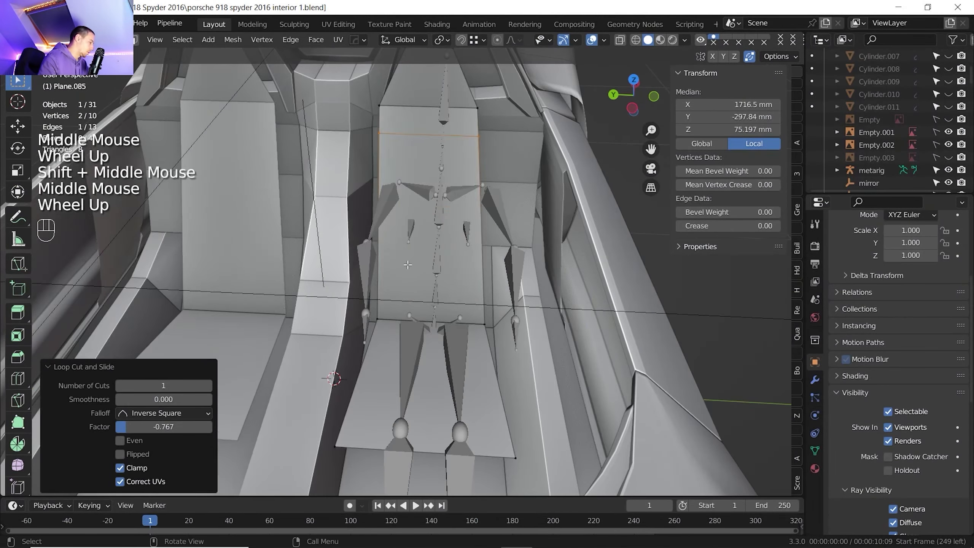
Step: Extrude the side edges of the seat base and the backrest below the upper cut, and scale them outward along Y as bolster strips
key("2")
left_click(399, 192)
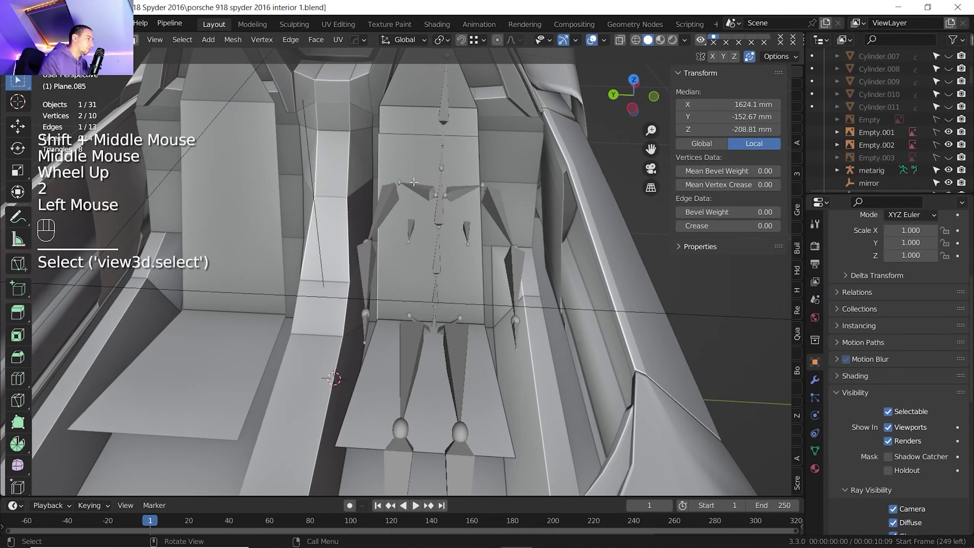
left_click(354, 395, "ctrl")
left_click(481, 302, "shift")
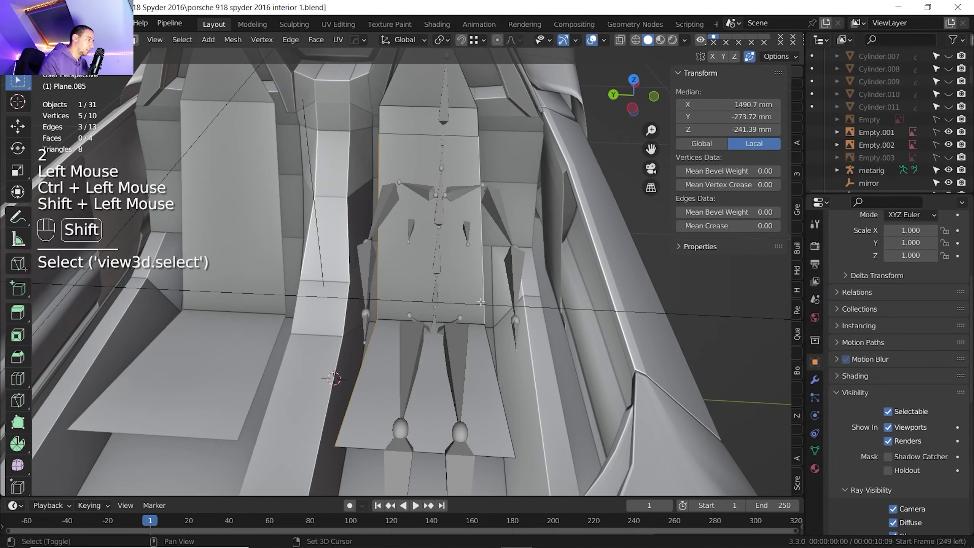
left_click(496, 383, "shift")
middle_click_drag(506, 390, 523, 377)
key("e")
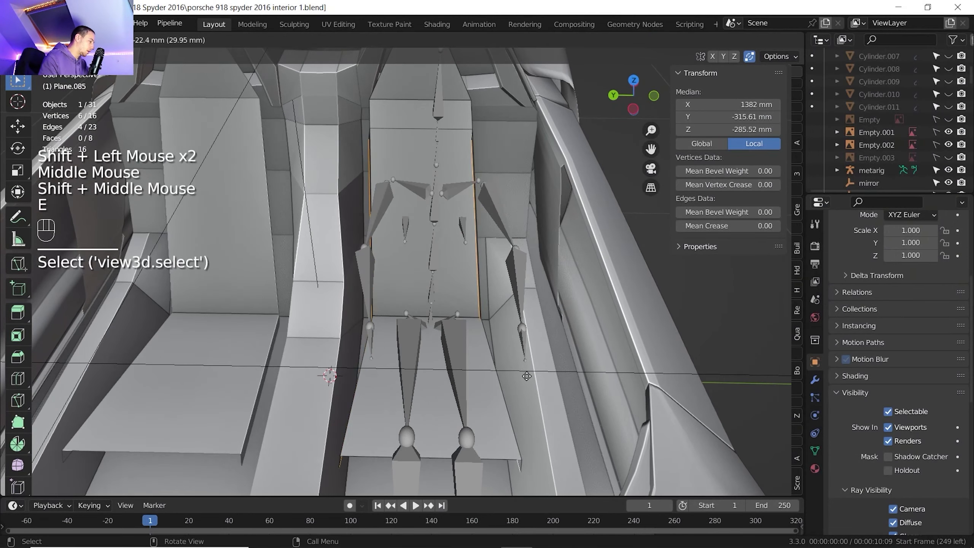
key("s")
key("y")
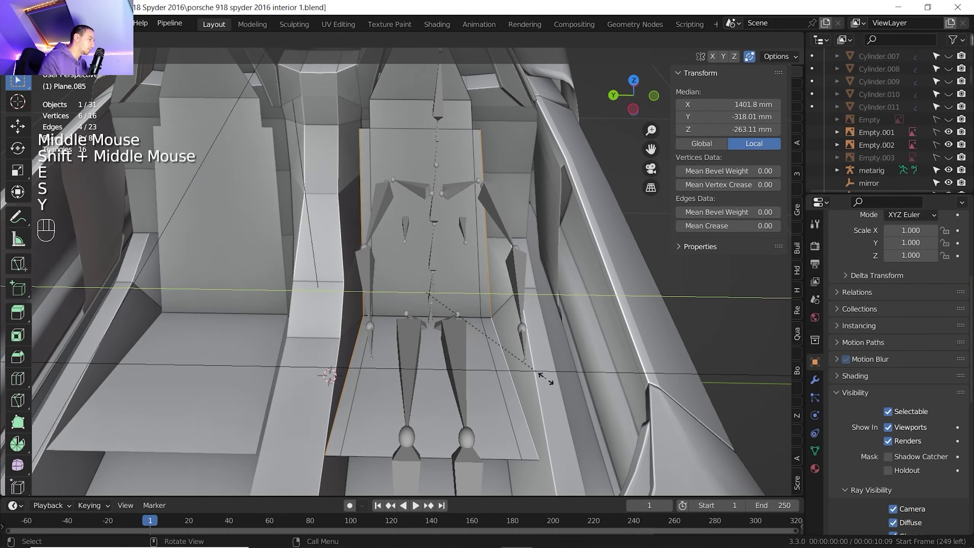
left_click(544, 378)
Step: Raise the two outer front corner vertices of the seat base about 26 mm along Z, using the interior sketch as reference
key("1")
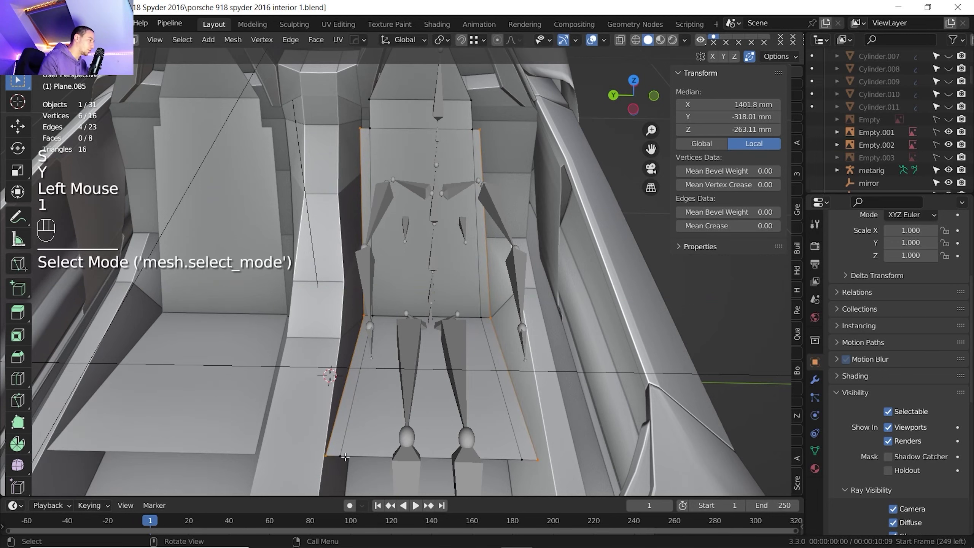
left_click(341, 457)
left_click(543, 458, "shift")
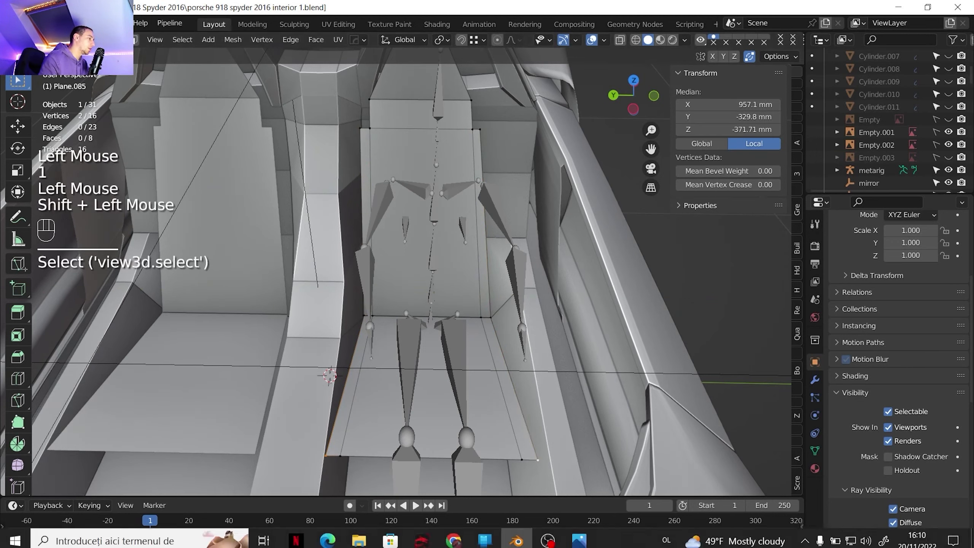
left_click(579, 535)
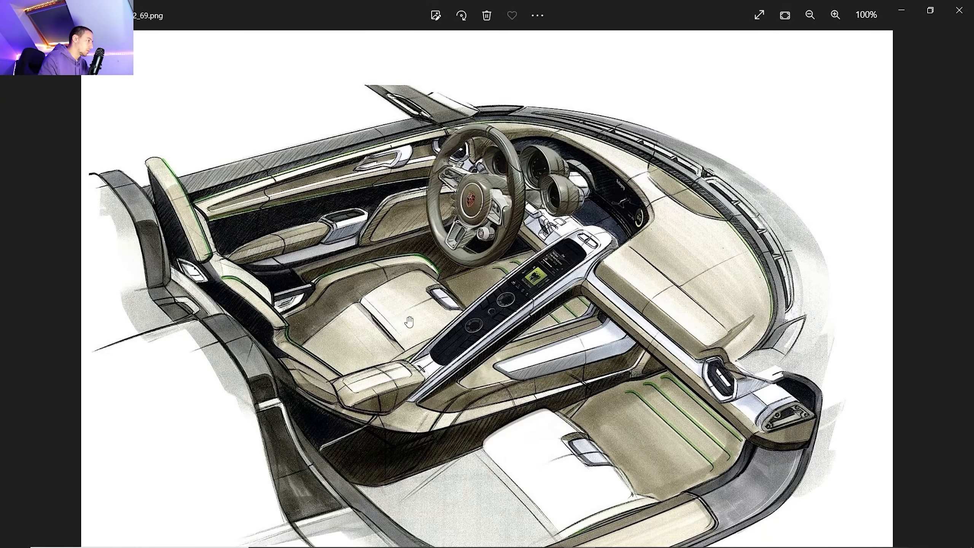
left_click(520, 536)
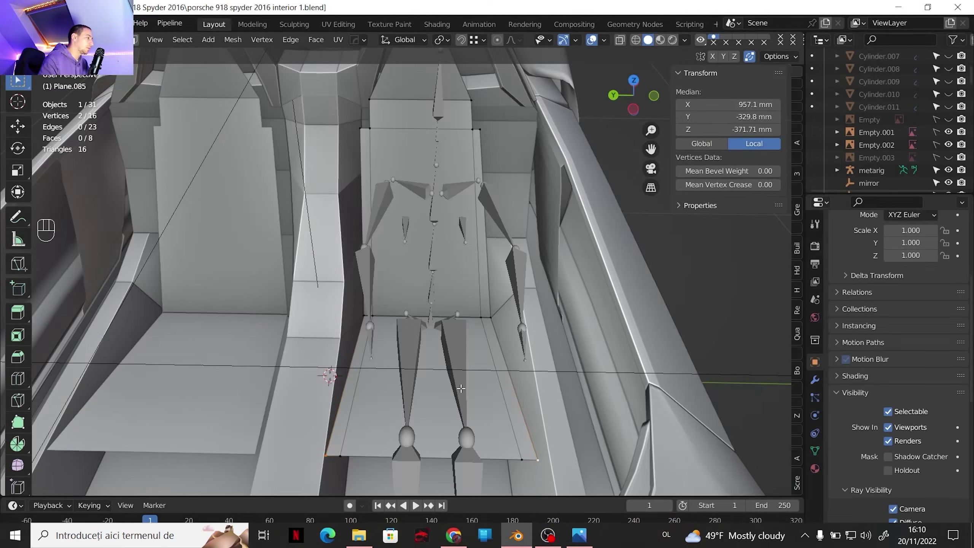
key("g")
key("z")
left_click(481, 395)
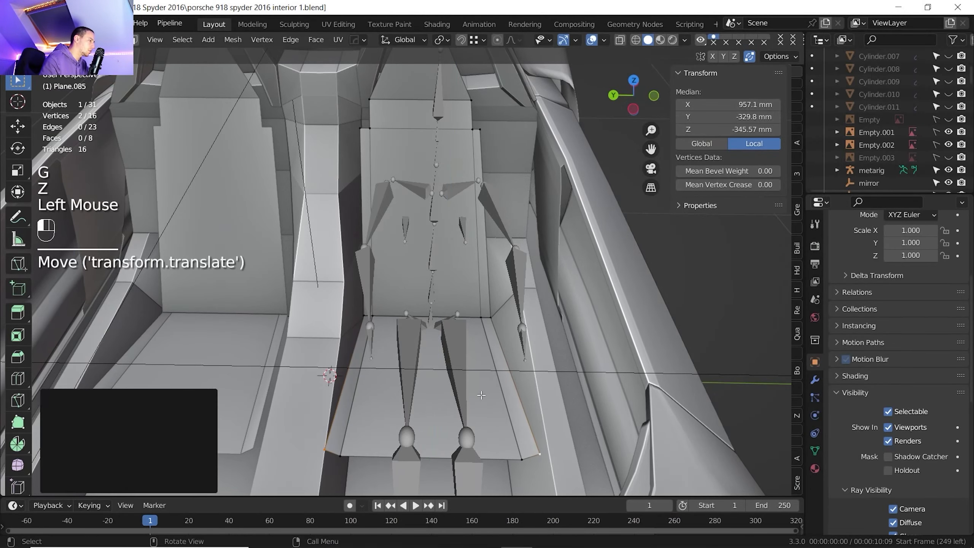
Step: Raise the two rear outer bolster vertices of the seat base about 55 mm along Z and move them about 59 mm forward along X
left_click(495, 307, "shift")
key("g")
key("z")
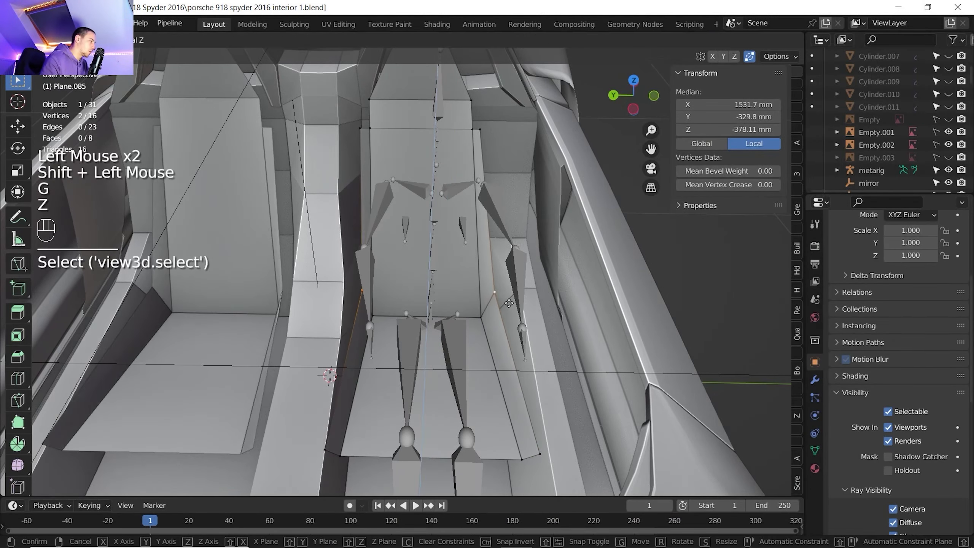
left_click(504, 324)
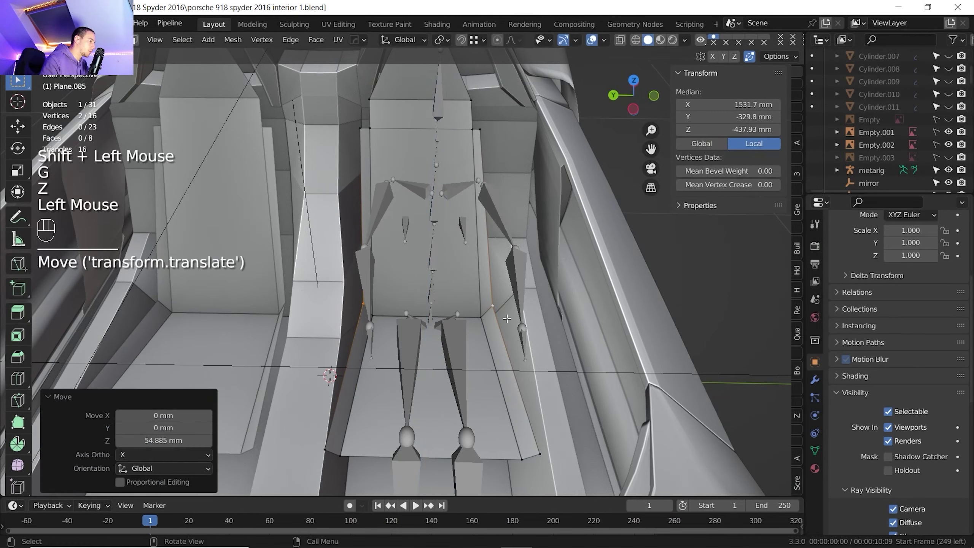
middle_click_drag(504, 324, 430, 336)
key("g")
key("x")
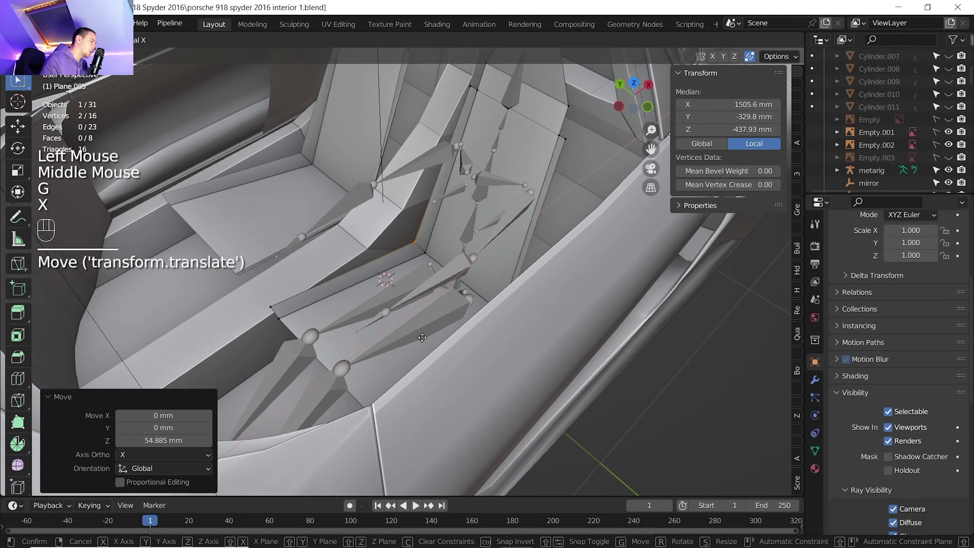
left_click(416, 342)
Step: Scale the top outer vertices of the backrest bolsters by 1.203 along Y and lower them about 47 mm along Z
middle_click_drag(451, 258, 492, 213, "shift")
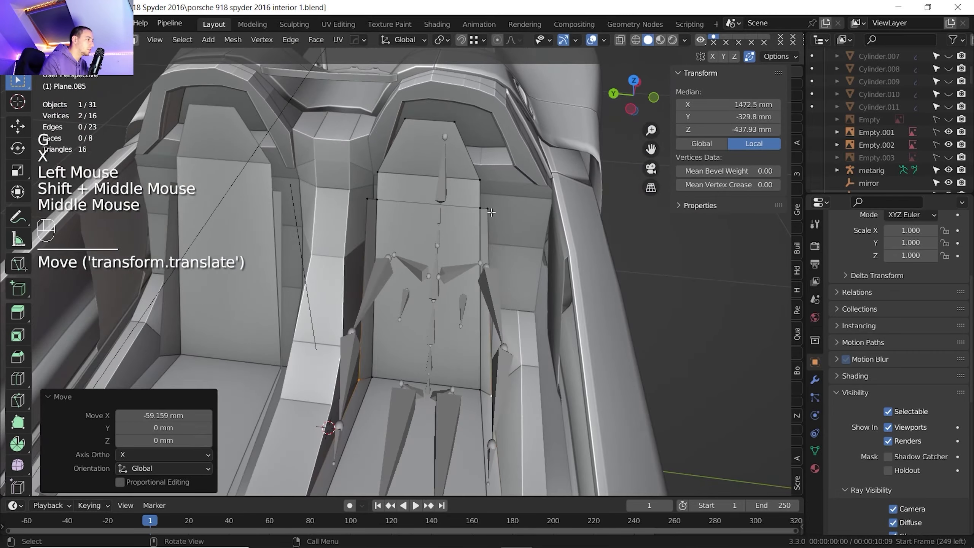
left_click(487, 208)
left_click(368, 199, "shift")
key("s")
key("y")
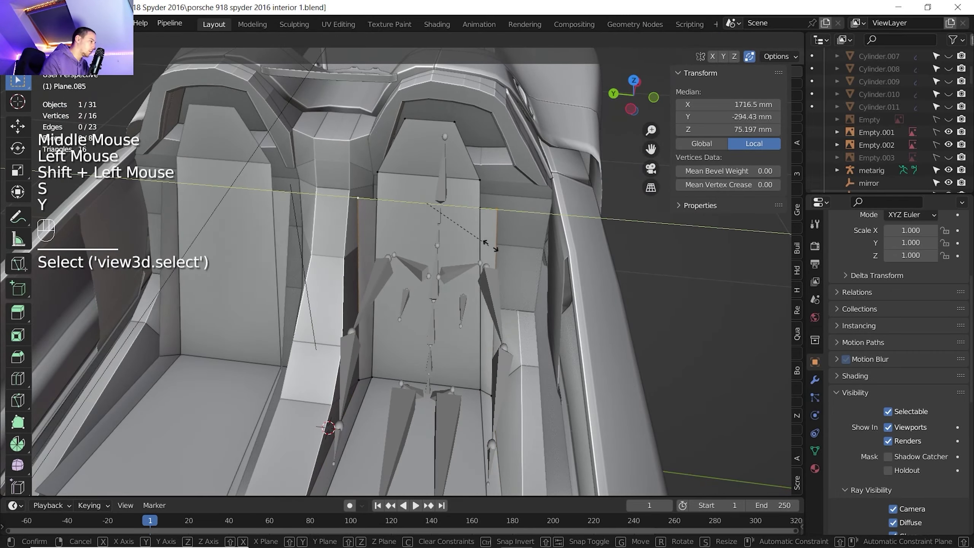
left_click(462, 244)
middle_click_drag(463, 244, 496, 230)
key("g")
key("z")
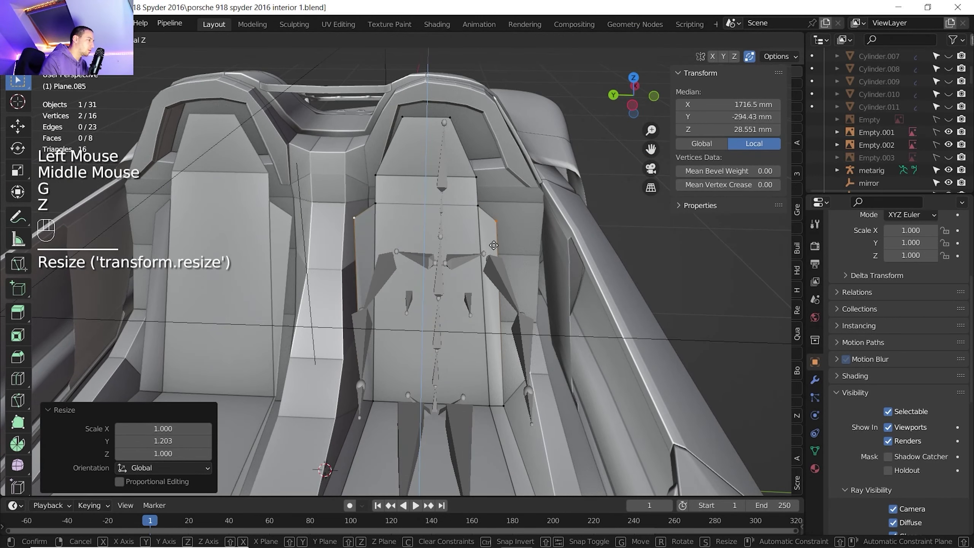
left_click(493, 245)
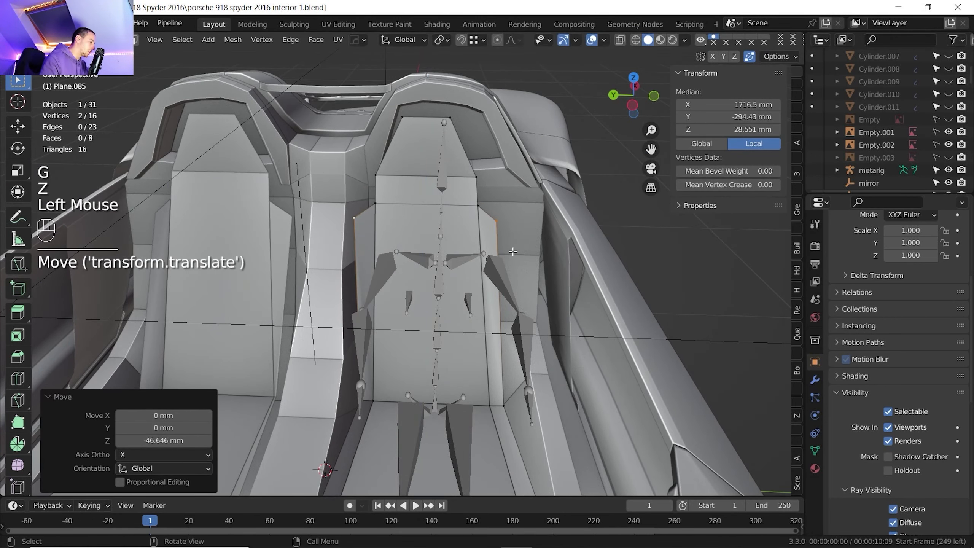
Step: Bring the backrest bolsters' top outer vertices about 54 mm forward along X and scale them outward by 1.077 along Y
key("g")
right_click(512, 251)
key("s")
key("y")
left_click(510, 249)
middle_click_drag(510, 250, 534, 262)
key("g")
key("x")
left_click(429, 262)
key("s")
middle_click_drag(388, 277, 365, 303, "shift")
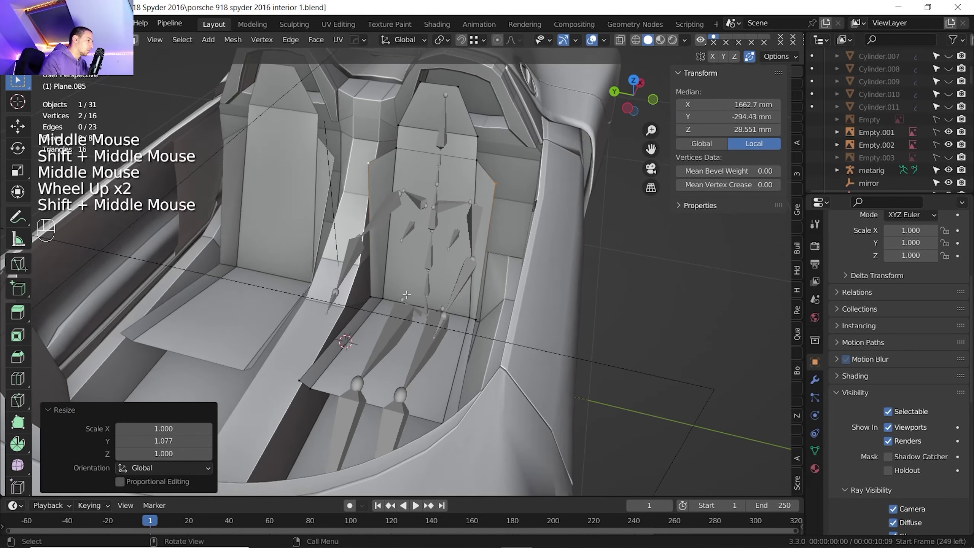
Step: Add one loop cut across the seat base at factor 0.643 and slide its middle edge rearward by factor 0.430
middle_click_drag(364, 304, 343, 314)
key("ctrl+r")
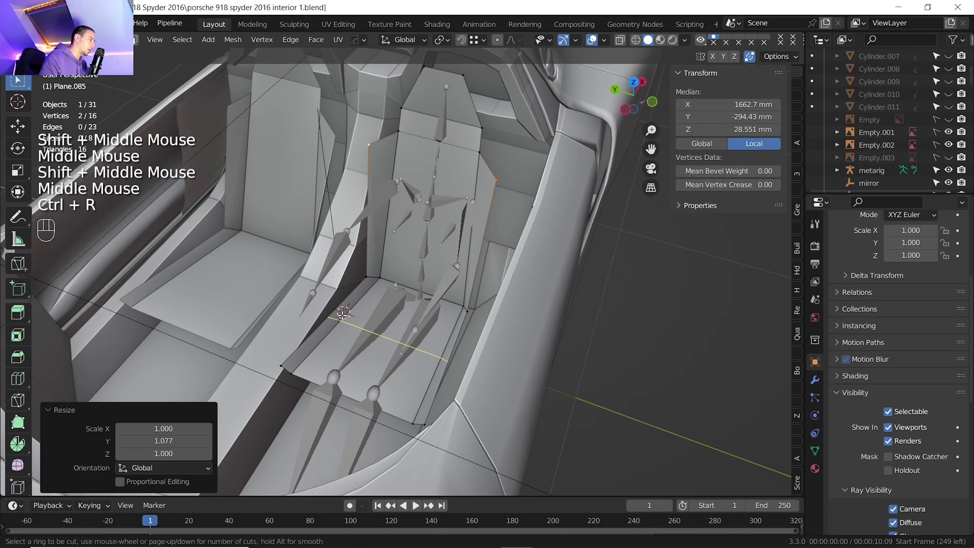
left_click(338, 317)
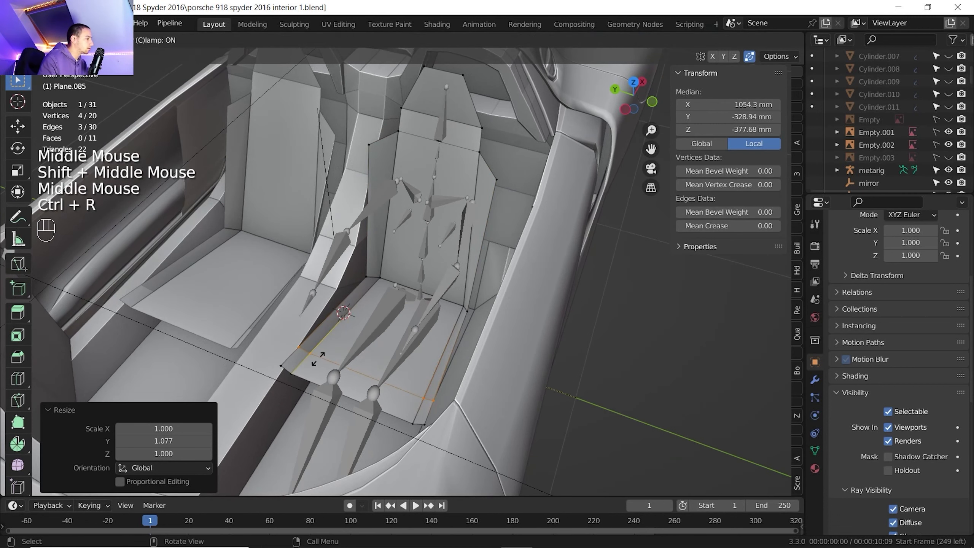
left_click(303, 347)
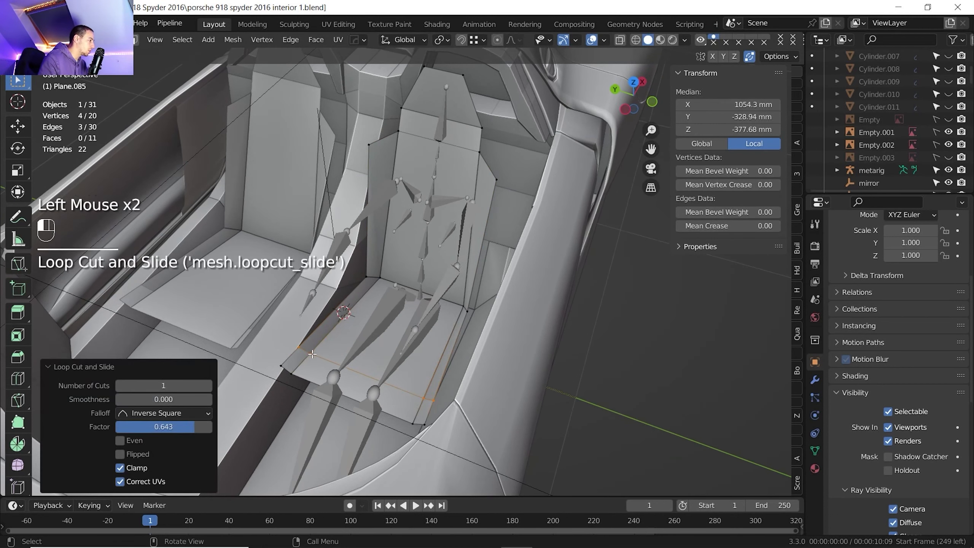
left_click(416, 395, "shift")
key("g")
key("g")
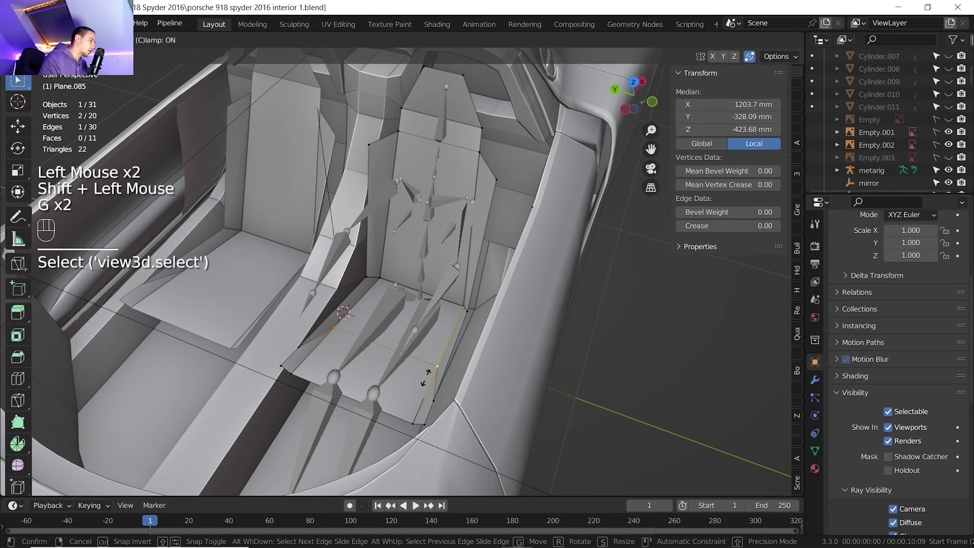
left_click(428, 369)
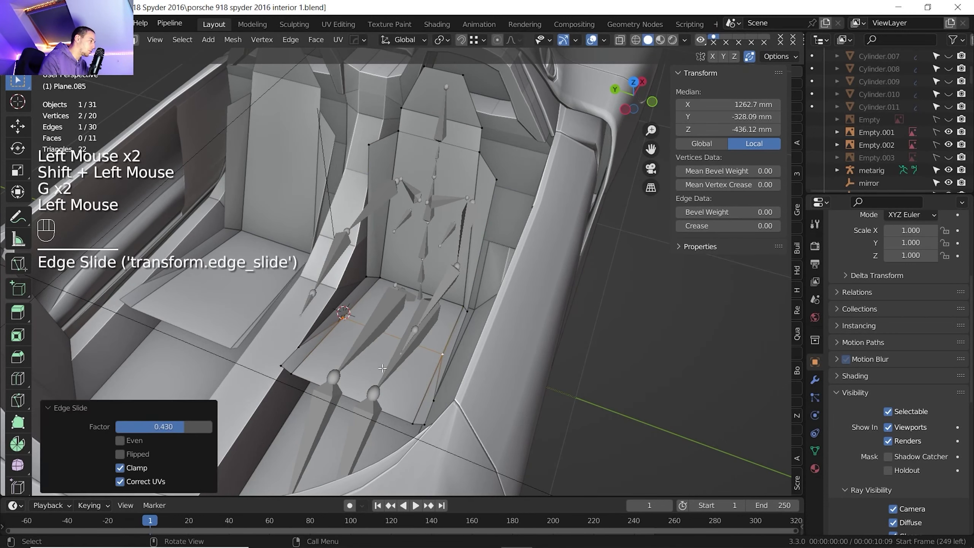
Step: Move the two outer bolster vertices of the seat base's new loop about 277 mm rearward along X
left_click(299, 347, "shift")
left_click(435, 396, "shift")
middle_click_drag(435, 395, 540, 329)
key("g")
key("x")
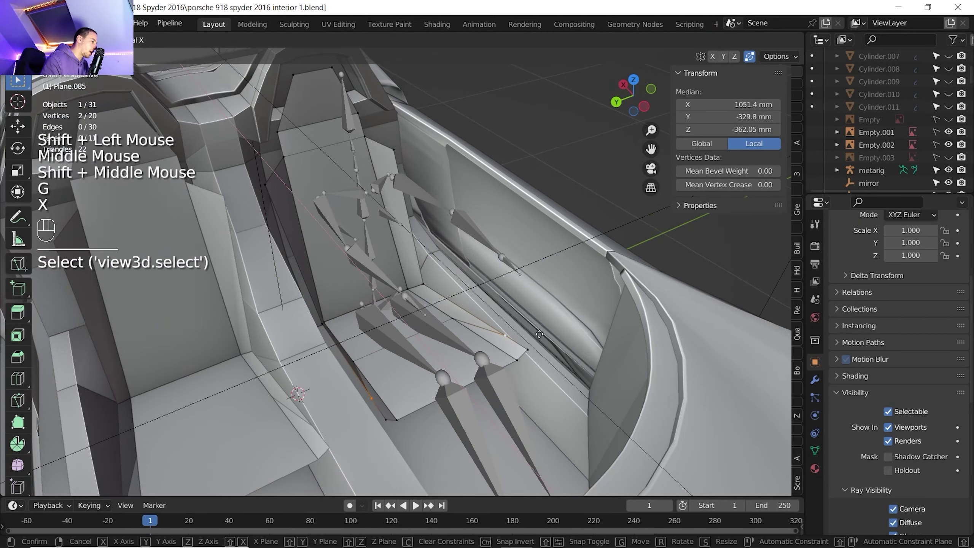
left_click(492, 285)
middle_click_drag(492, 285, 442, 315)
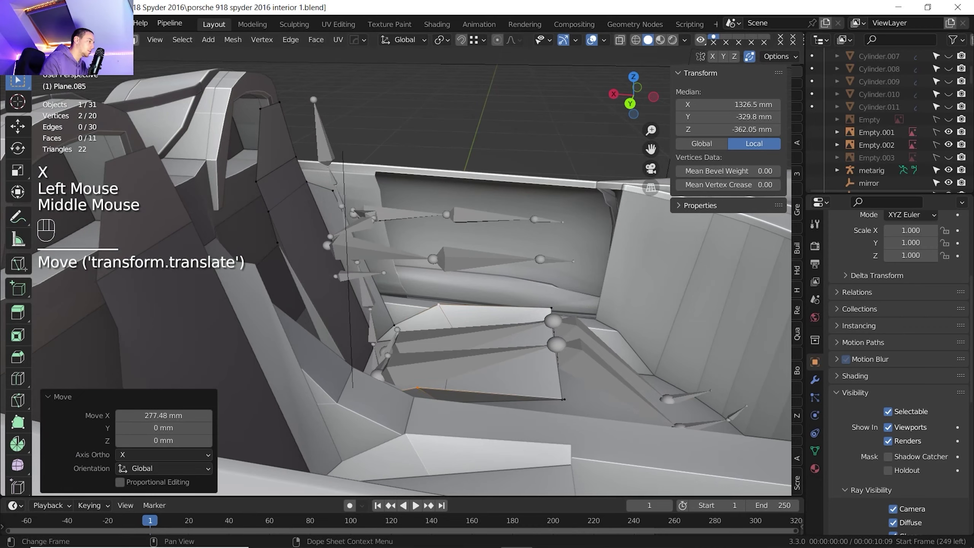
Step: Compare the modelled seat base and side bolsters with the seats in the interior sketch
left_click(581, 536)
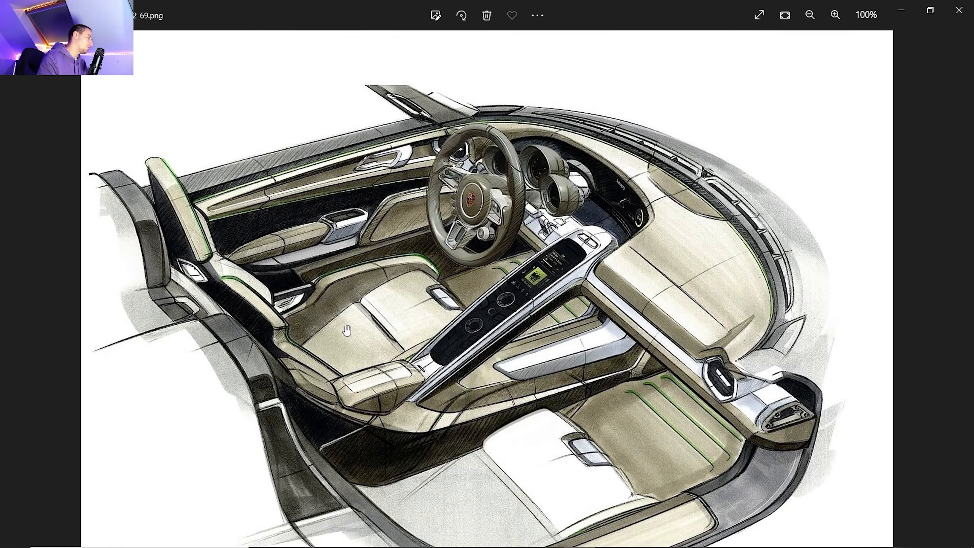
left_click(517, 538)
middle_click_drag(487, 334, 441, 339)
middle_click_drag(441, 339, 412, 330, "shift")
middle_click_drag(413, 330, 379, 367)
scroll(409, 285, "up", 1)
middle_click_drag(410, 285, 347, 268, "shift")
scroll(347, 269, "up", 2)
Step: Add a Solidify modifier to the seat object and set its thickness to 50 mm
key("Tab")
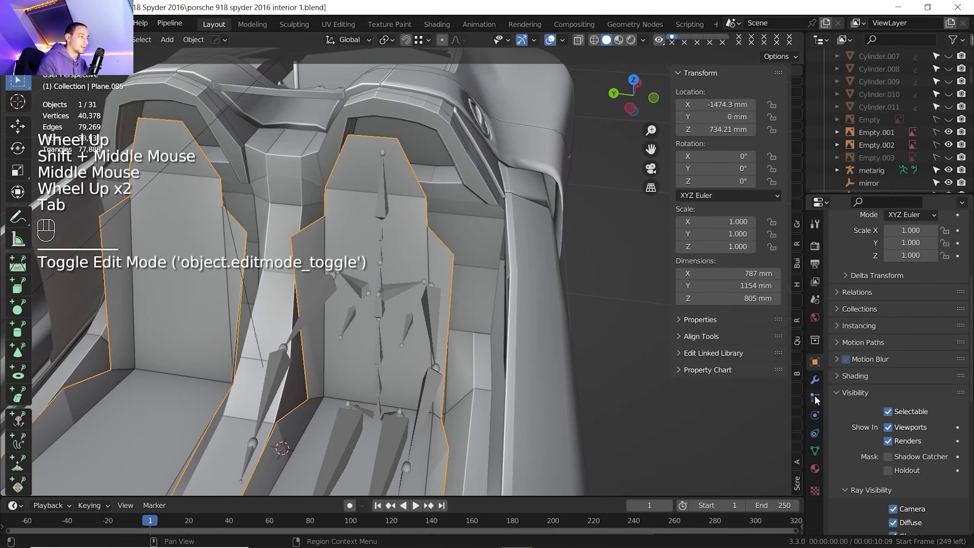
left_click(815, 379)
left_click(882, 272)
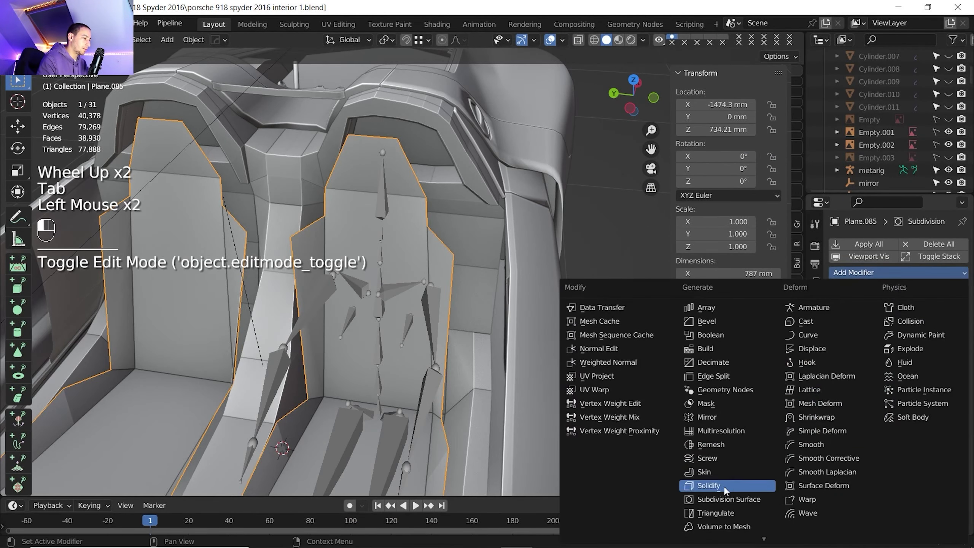
left_click(709, 485)
scroll(547, 299, "down", 1)
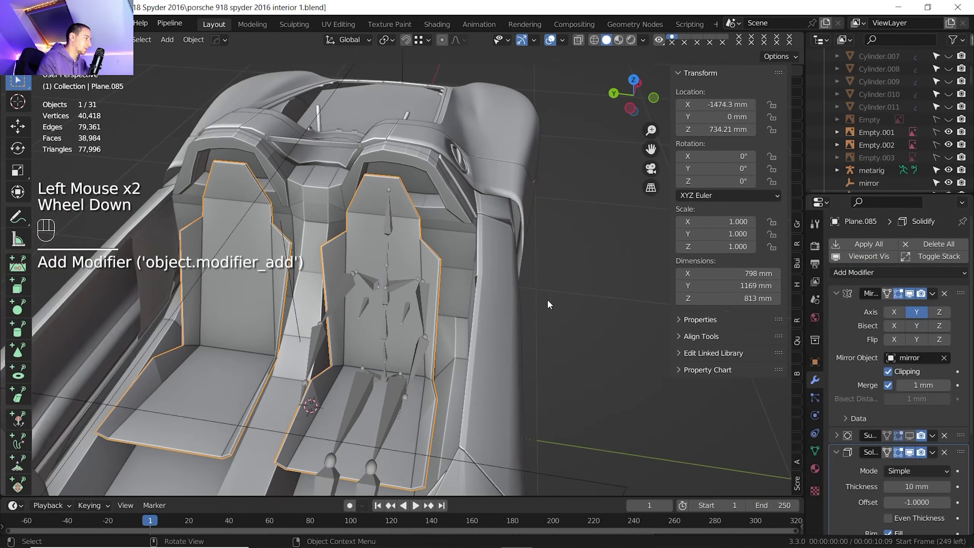
middle_click_drag(547, 299, 291, 380, "shift")
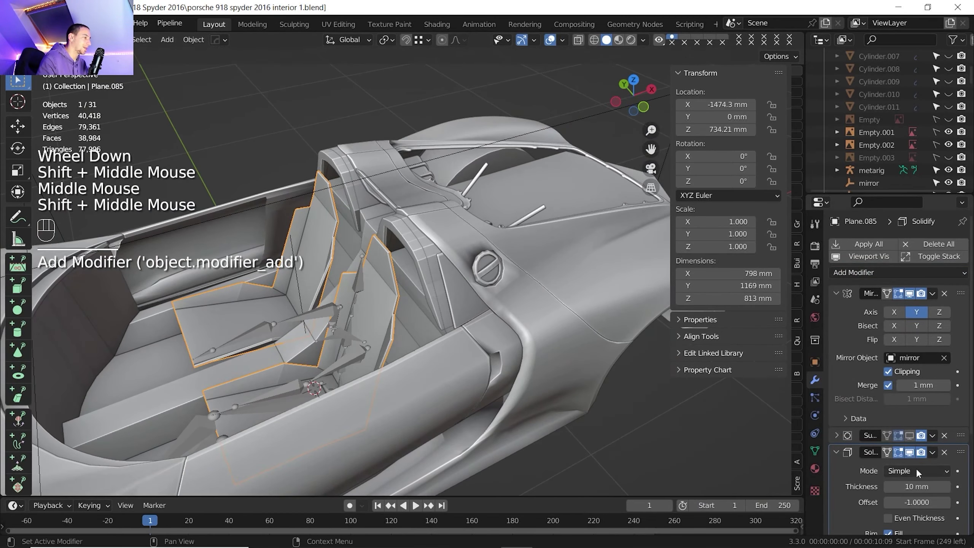
left_click_drag(922, 487, 938, 487)
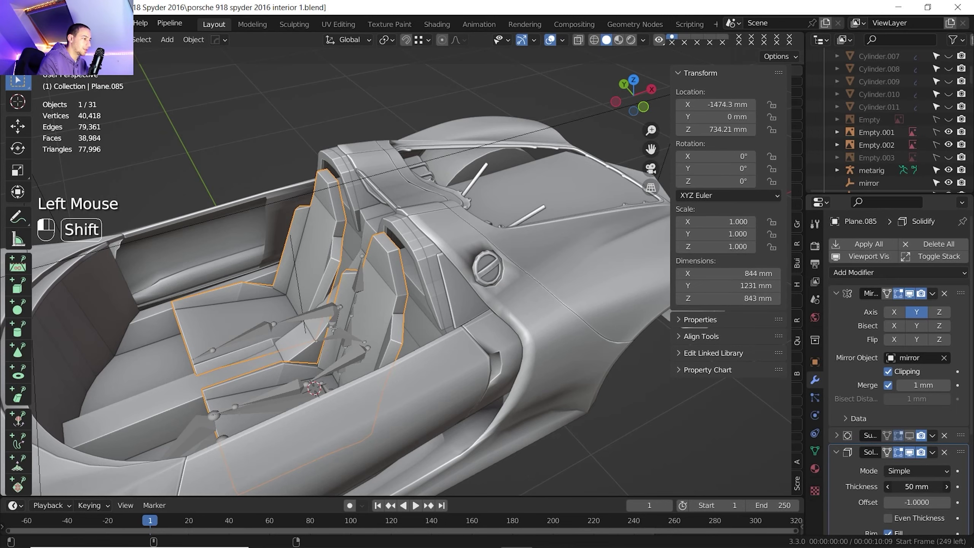
Step: Inspect the thickened seats from several angles and check them against the reference image
middle_click_drag(538, 384, 375, 230, "shift")
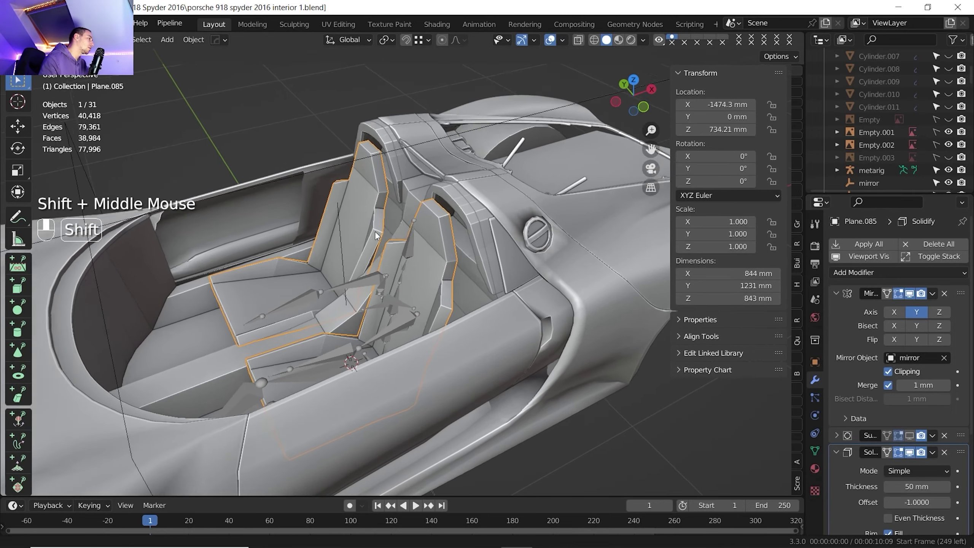
scroll(374, 230, "down", 2)
middle_click_drag(338, 268, 368, 284, "shift")
mouse_move(368, 284)
middle_mouse_down()
mouse_move(407, 300)
mouse_move(401, 319)
mouse_move(414, 292)
middle_mouse_up()
scroll(407, 300, "up", 3)
left_click(580, 535)
key("alt+Tab")
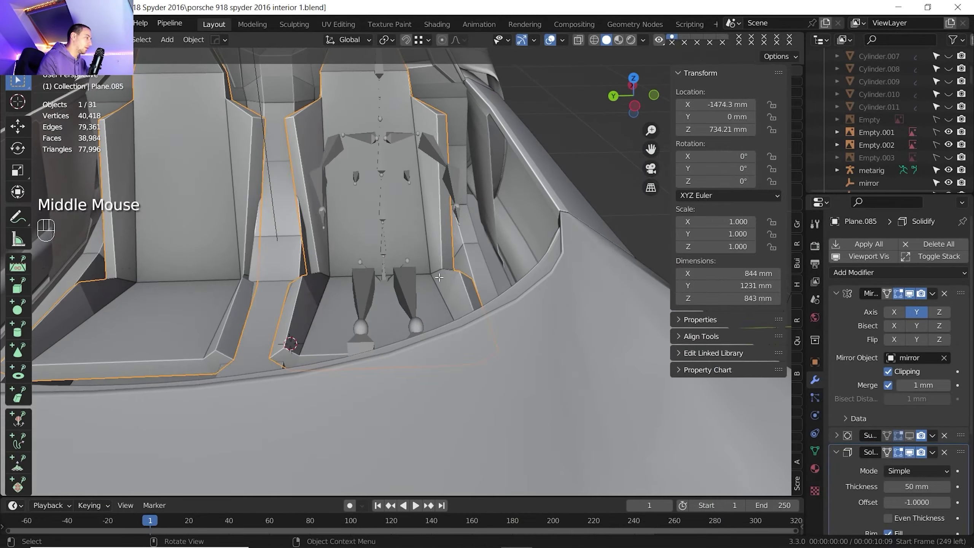
Step: Add two evenly spaced lengthwise loop cuts through the seat and move the middle front edge about 26 mm forward along X
key("Tab")
middle_click_drag(395, 327, 390, 410)
key("ctrl+r")
right_click(392, 386)
left_click(391, 409)
left_click(409, 378, "shift")
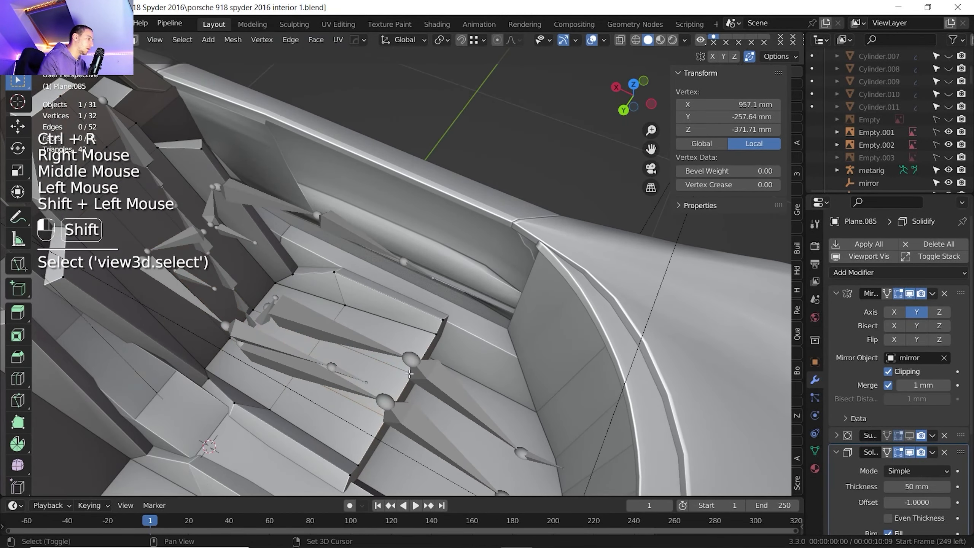
key("g")
key("x")
left_click(452, 419)
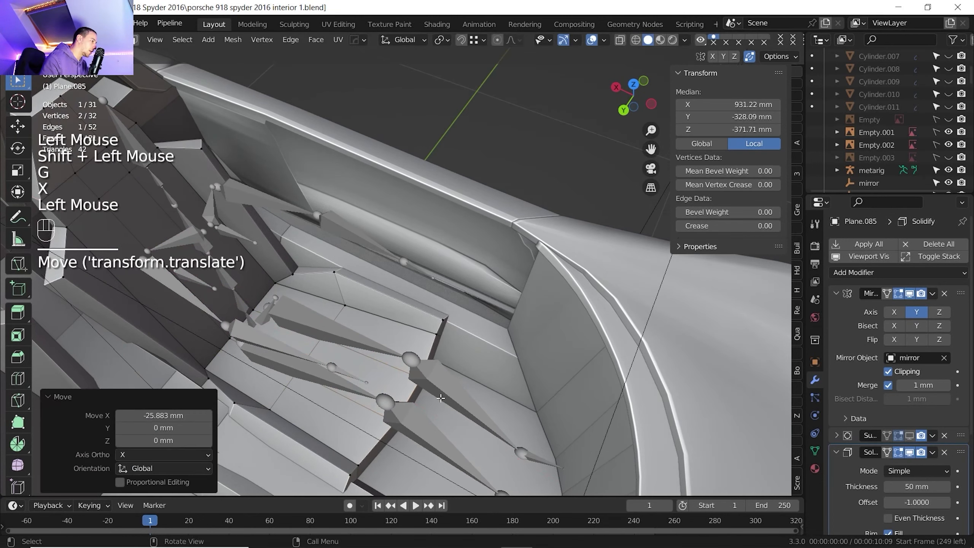
Step: Shift the front face of the seat base's inboard bolster about 23 mm toward the seat's middle along Y
middle_click_drag(452, 419, 369, 338, "shift")
scroll(460, 384, "down", 1)
scroll(430, 345, "up", 3)
left_click(308, 341)
middle_click_drag(368, 338, 347, 369)
left_click(381, 469, "shift")
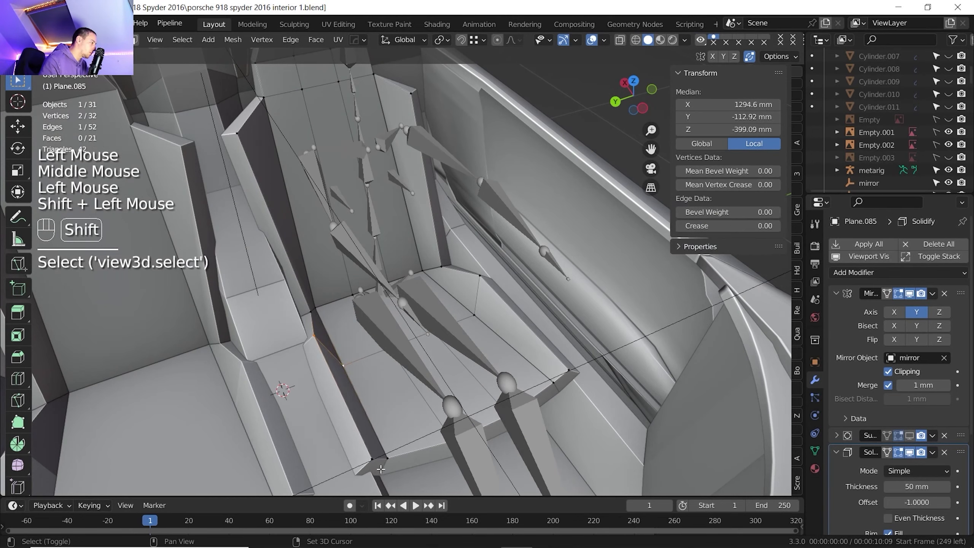
left_click(387, 461, "shift")
key("g")
key("x")
key("y")
left_click(420, 418)
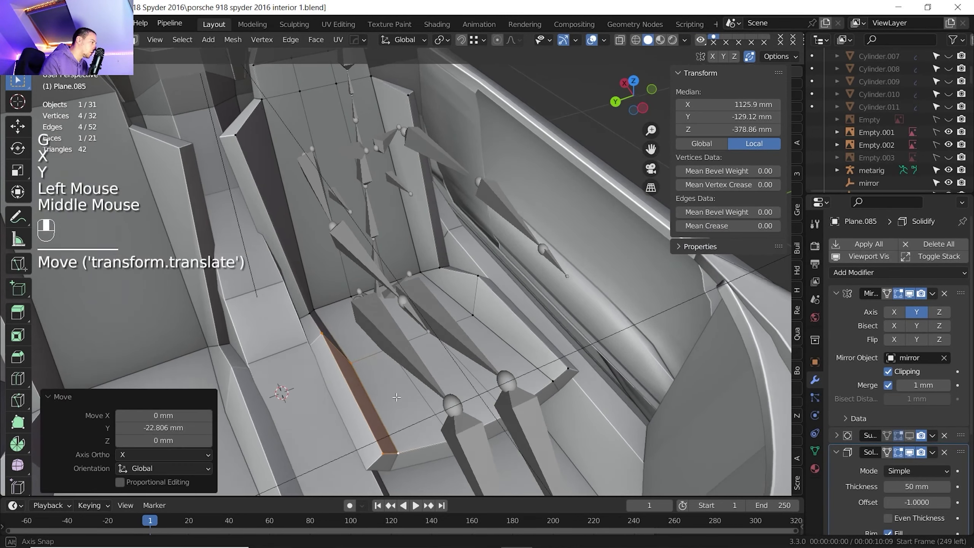
middle_click_drag(420, 418, 454, 359)
Step: Move the top outer vertex of the backrest's inboard bolster about 34 mm toward the seat's middle along Y
middle_click_drag(454, 359, 396, 364)
scroll(430, 342, "down", 2)
left_click(402, 221)
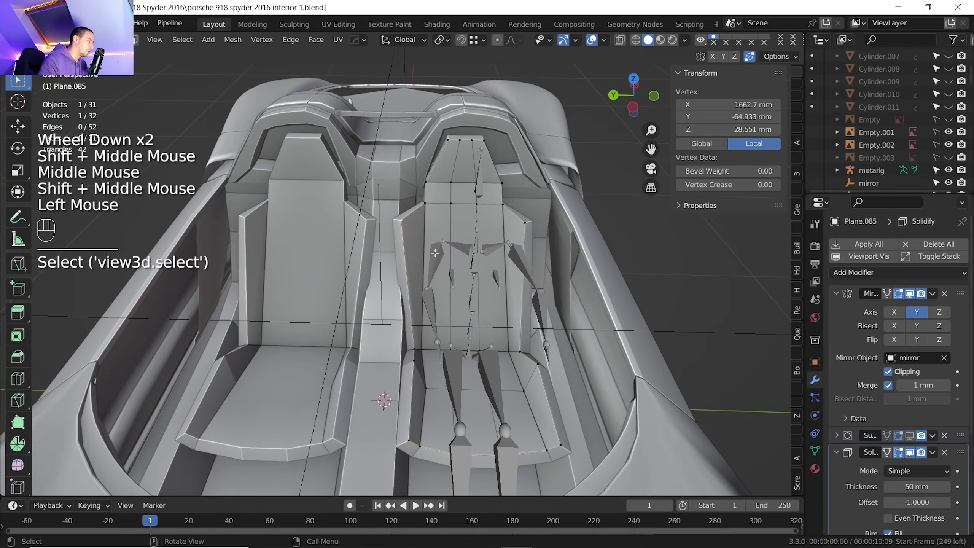
key("g")
key("y")
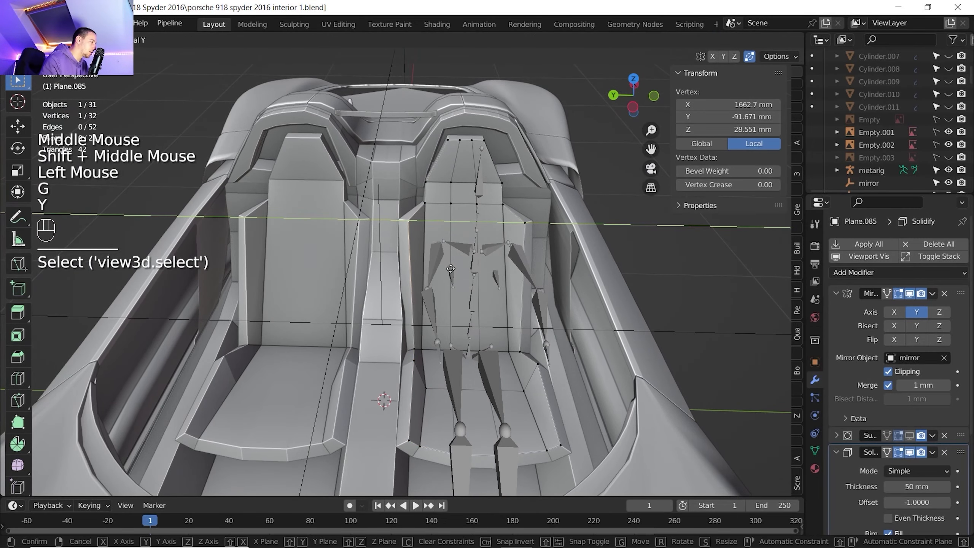
left_click(453, 269)
Step: Examine the cushion and bolster contours in the interior sketch against the modelled seat
scroll(453, 270, "down", 1)
middle_click_drag(452, 270, 449, 326)
scroll(441, 299, "up", 2)
middle_click_drag(449, 326, 460, 384)
scroll(456, 358, "down", 1)
scroll(441, 357, "up", 2)
left_click(566, 537)
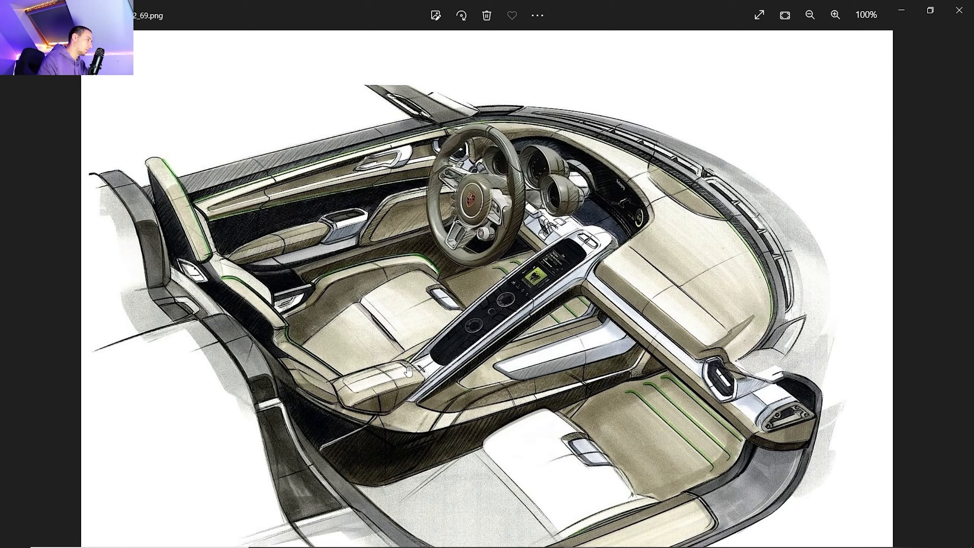
left_click(516, 535)
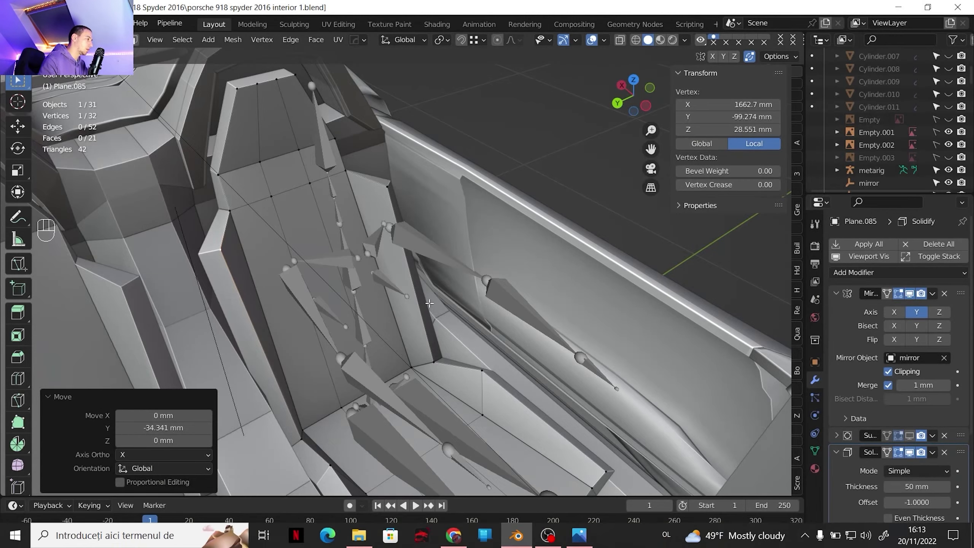
Step: Slide the cross edges of the seat base's middle loop forward by factor 0.294
scroll(429, 303, "down", 2)
middle_click_drag(429, 303, 435, 341, "shift")
left_click(437, 340)
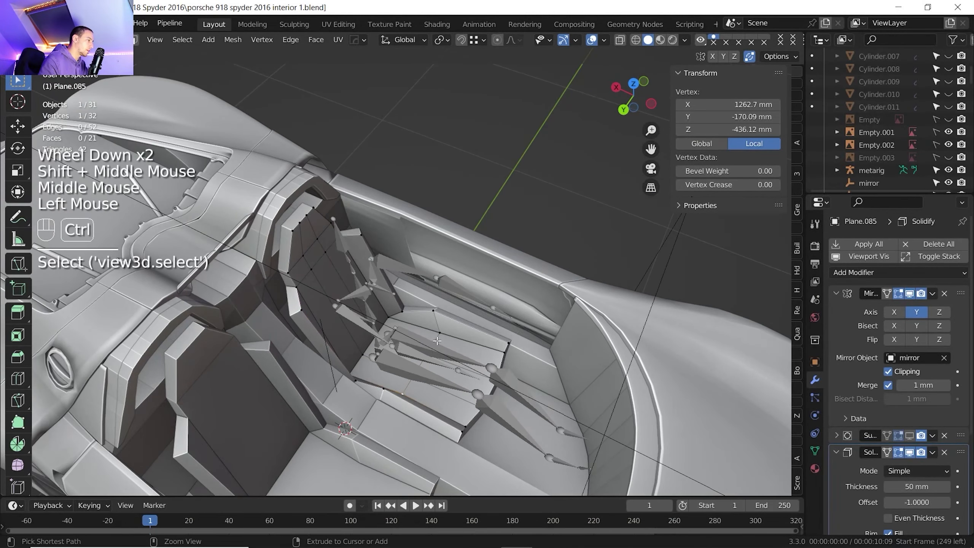
left_click(448, 349, "ctrl")
key("g")
key("g")
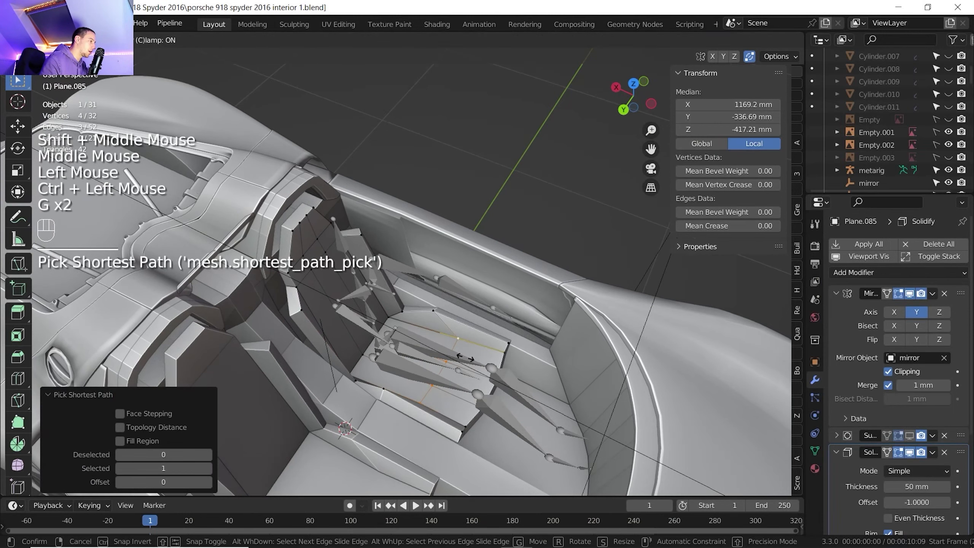
left_click(465, 357)
Step: Check the reshaped seat base against the seats in the car photo
middle_click_drag(462, 356, 395, 342)
scroll(448, 351, "up", 1)
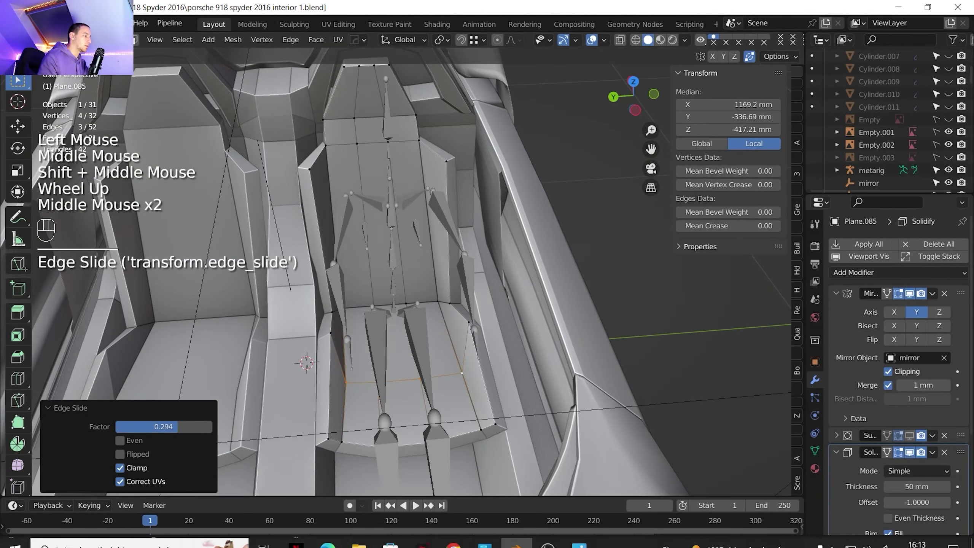
left_click(579, 536)
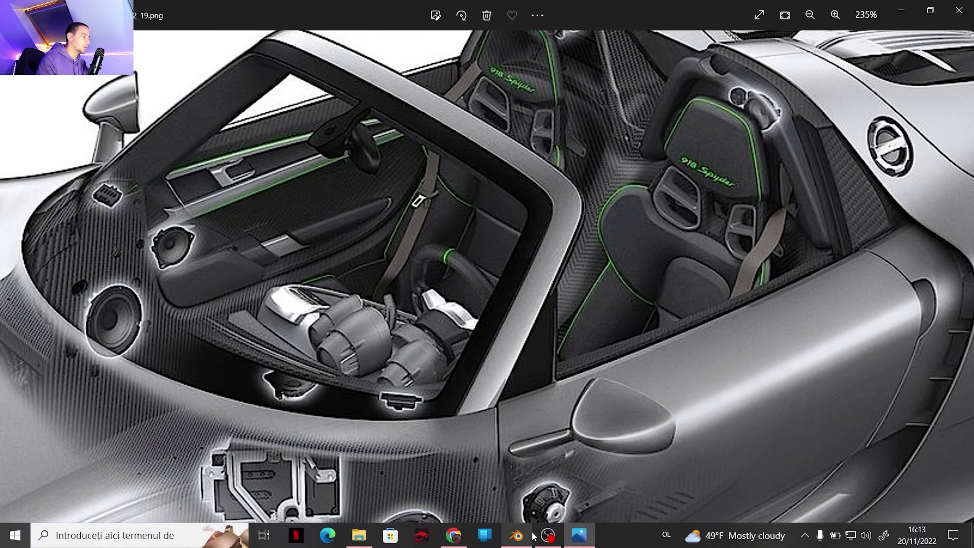
Step: Add two evenly spaced loop cuts across the backrest's shoulder section and one centred loop cut across the section above
left_click(522, 536)
key("ctrl+r")
scroll(398, 238, "up", 1)
left_click(398, 238)
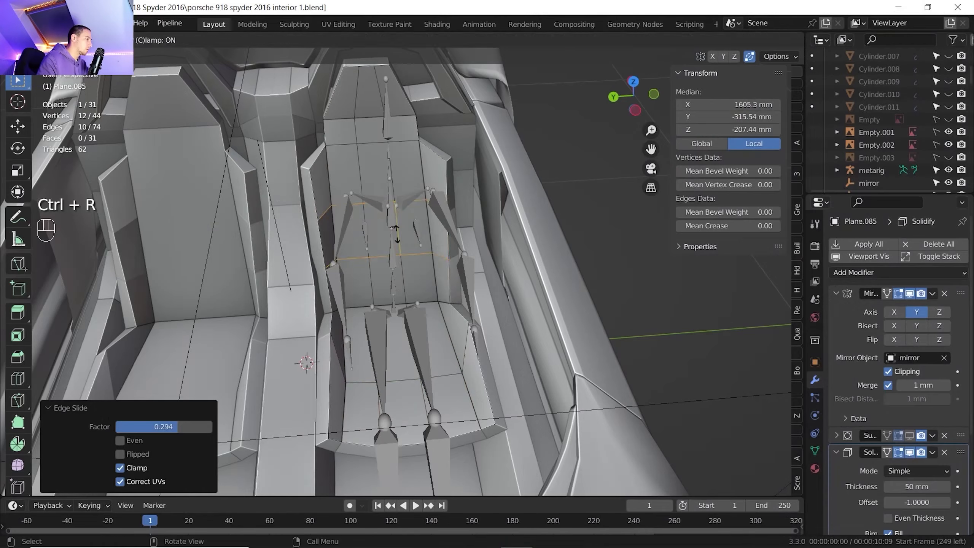
right_click(398, 244)
middle_click_drag(398, 244, 399, 292, "shift")
scroll(399, 292, "up", 1)
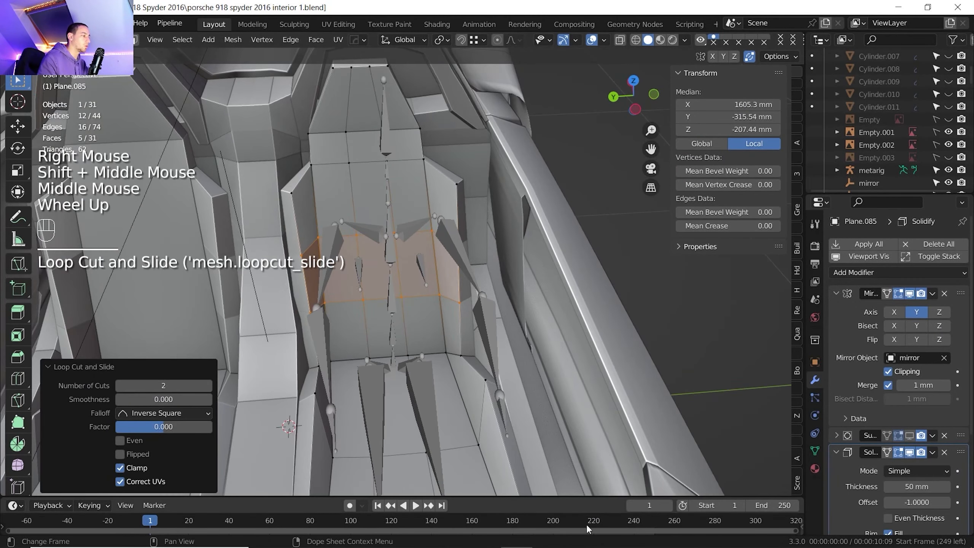
key("ctrl+r")
left_click(389, 259)
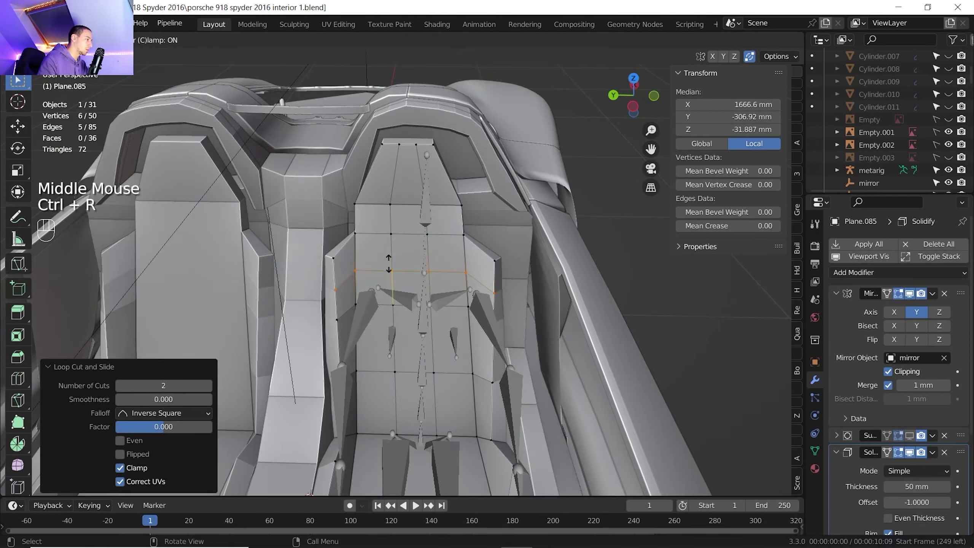
right_click(385, 274)
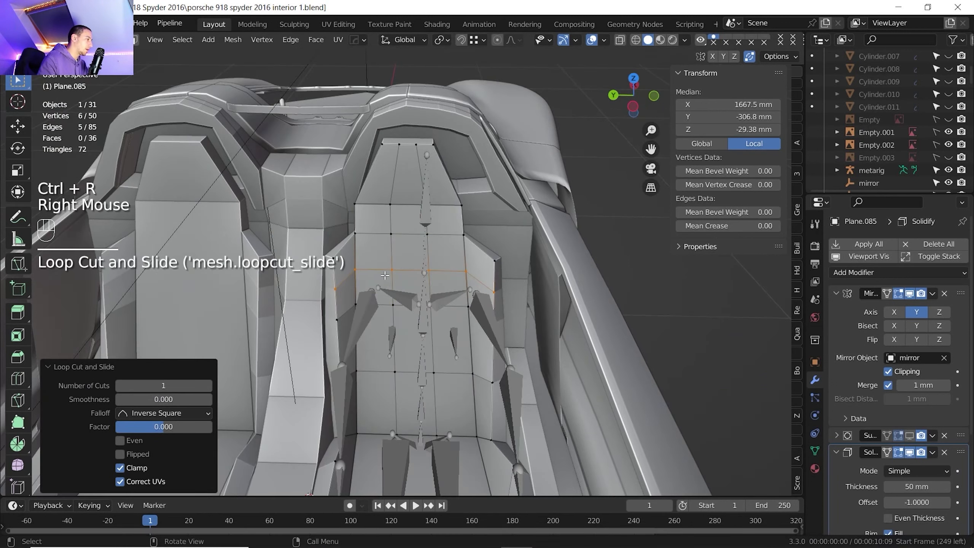
Step: Scale the two outer bolster vertices of the newest loop apart by 1.096 along Y
left_click(341, 287)
left_click(494, 292, "shift")
key("s")
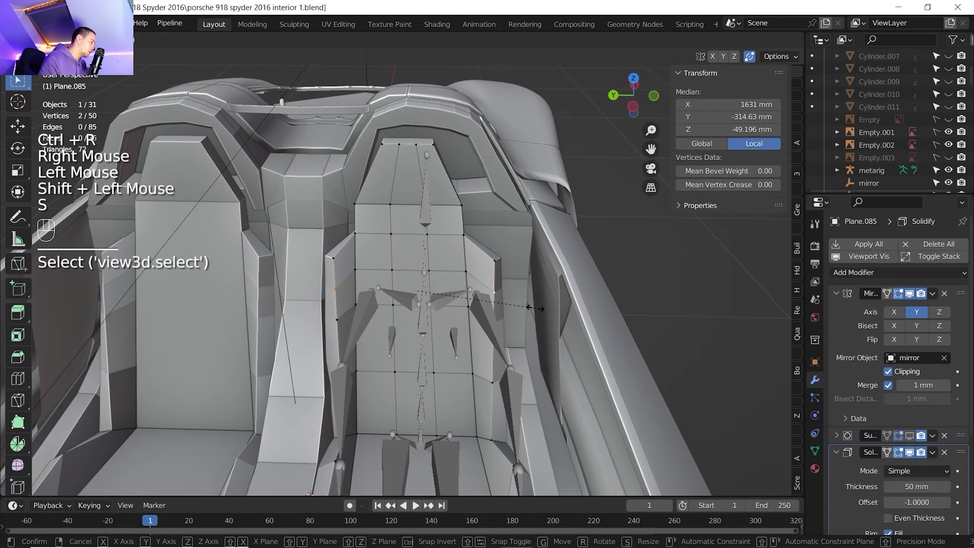
key("y")
left_click(536, 307)
middle_click_drag(536, 307, 444, 261)
scroll(441, 258, "down", 1)
scroll(441, 259, "up", 2)
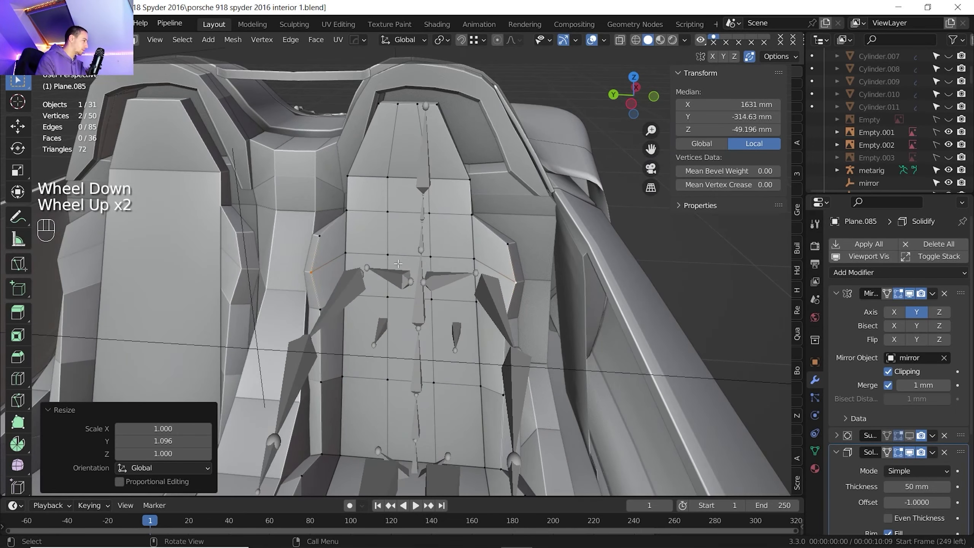
Step: Slide the middle edge of the backrest's upper loop upward by factor -0.714
scroll(398, 263, "up", 1)
left_click(385, 252)
left_click(436, 255, "shift")
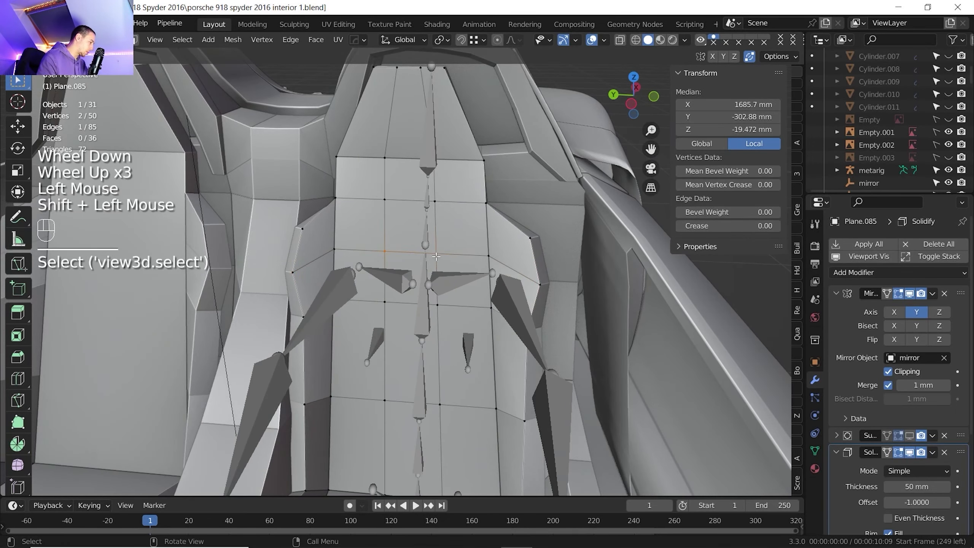
key("g")
key("g")
left_click(437, 219)
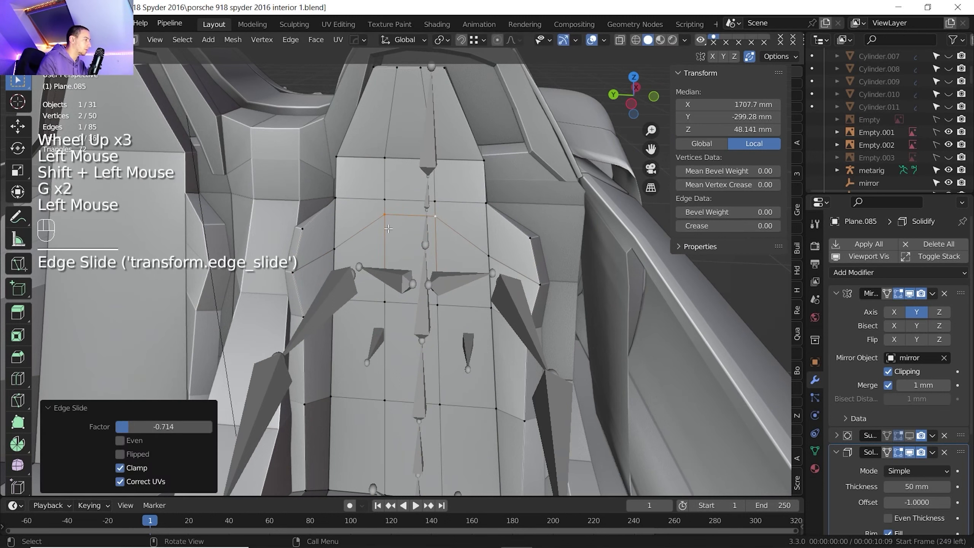
Step: Slide the two vertices where the upper loop meets the bolsters upward by factor 0.524 to arch the loop
left_click(334, 248)
left_click(488, 255, "shift")
key("g")
key("g")
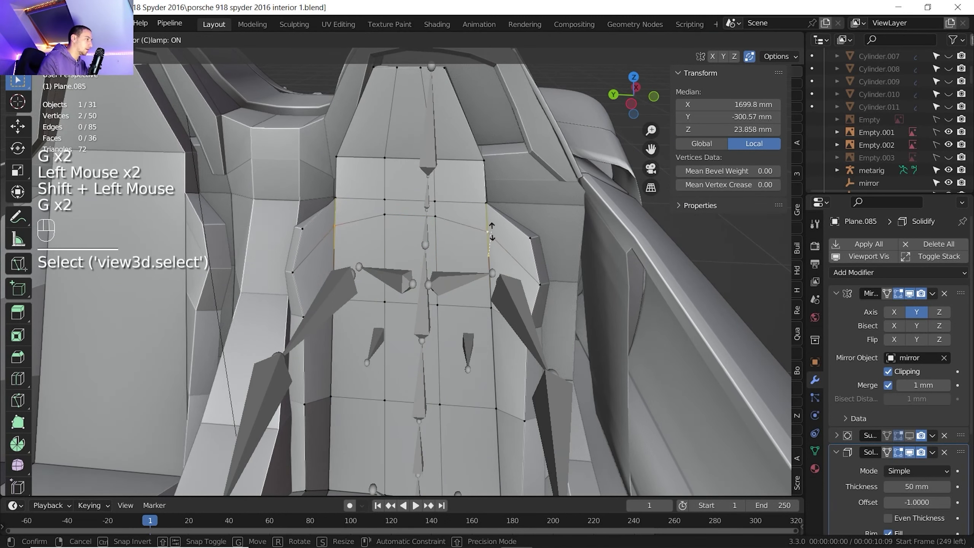
left_click(492, 228)
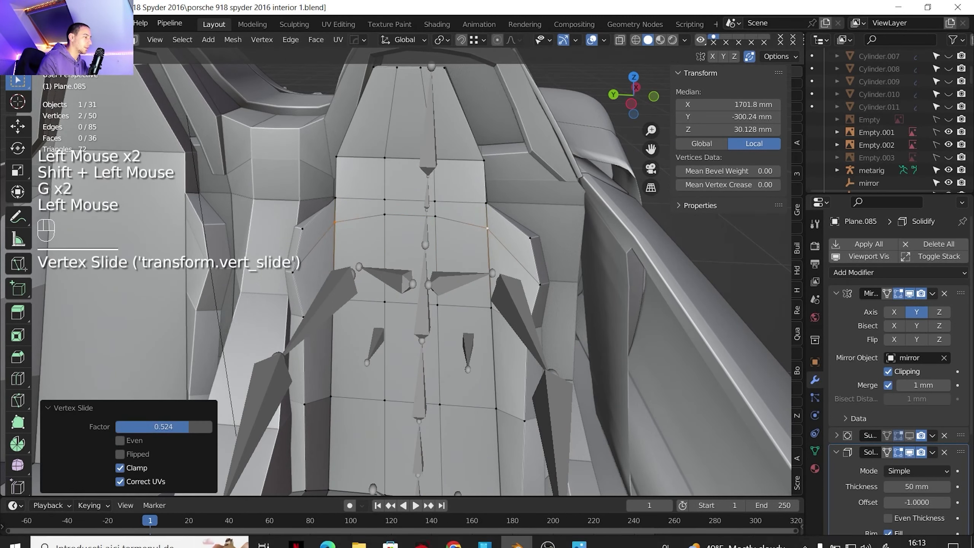
Step: Check the seat in the car photo, and try separating the arch-shaped band of seven faces around the upper backrest
left_click(577, 536)
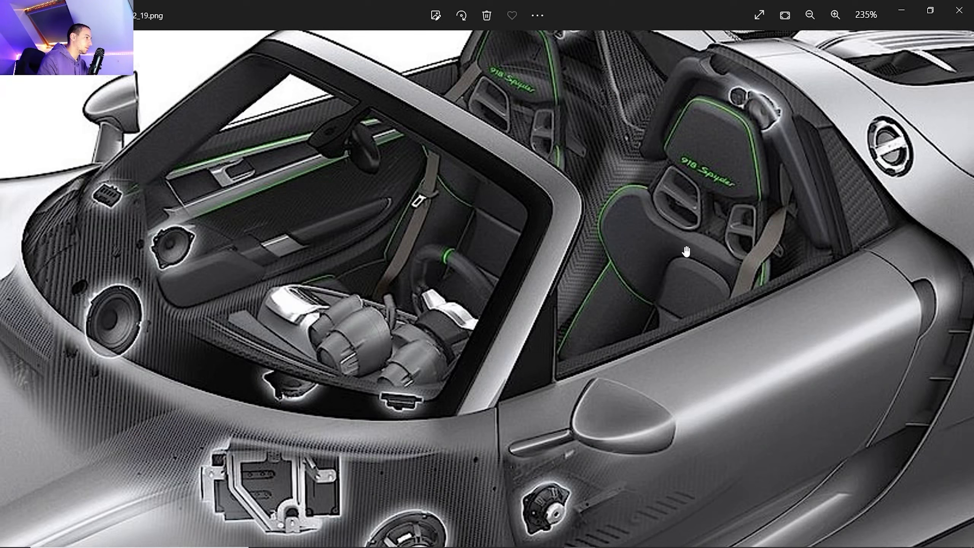
left_click(517, 536)
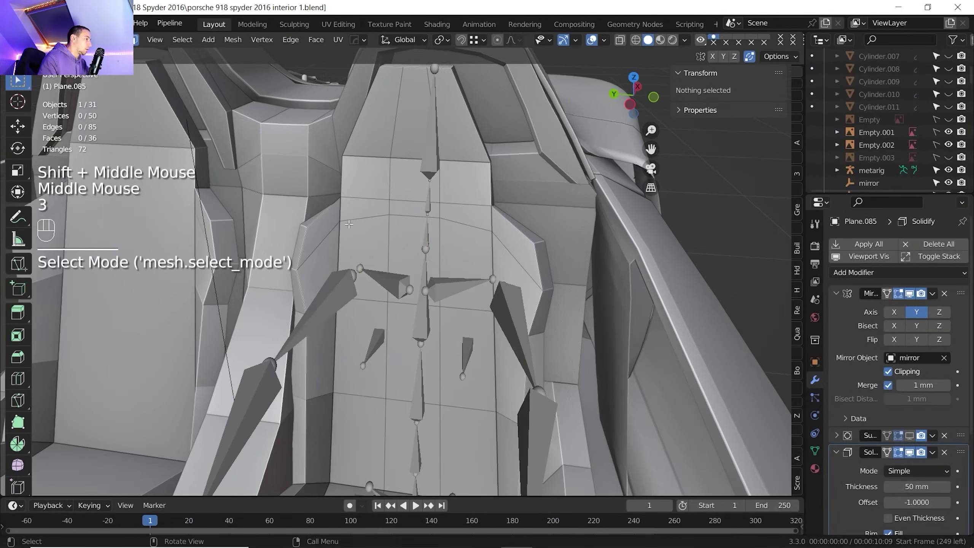
left_click(307, 265)
left_click(320, 232, "ctrl")
left_click(524, 251, "ctrl")
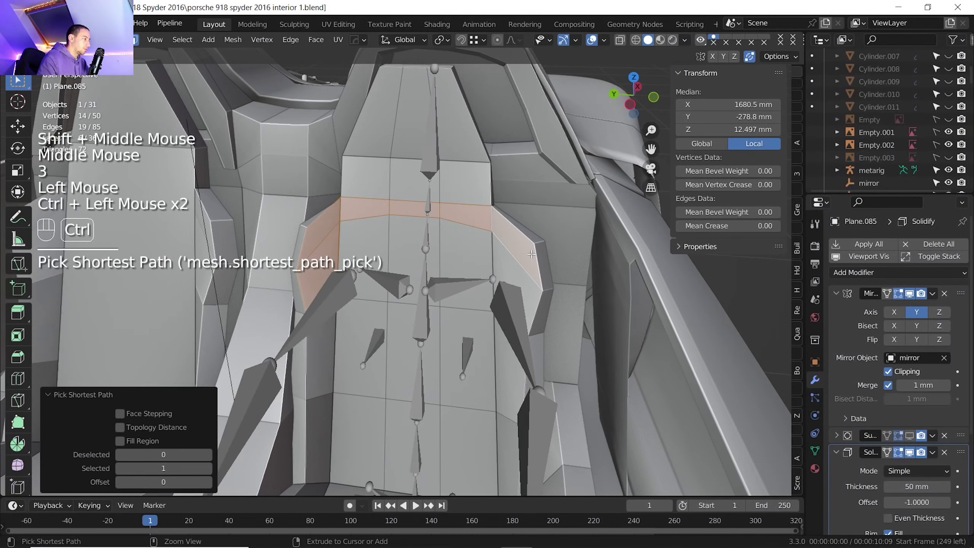
left_click(522, 287, "ctrl")
scroll(541, 298, "down", 1)
middle_click_drag(541, 299, 510, 286)
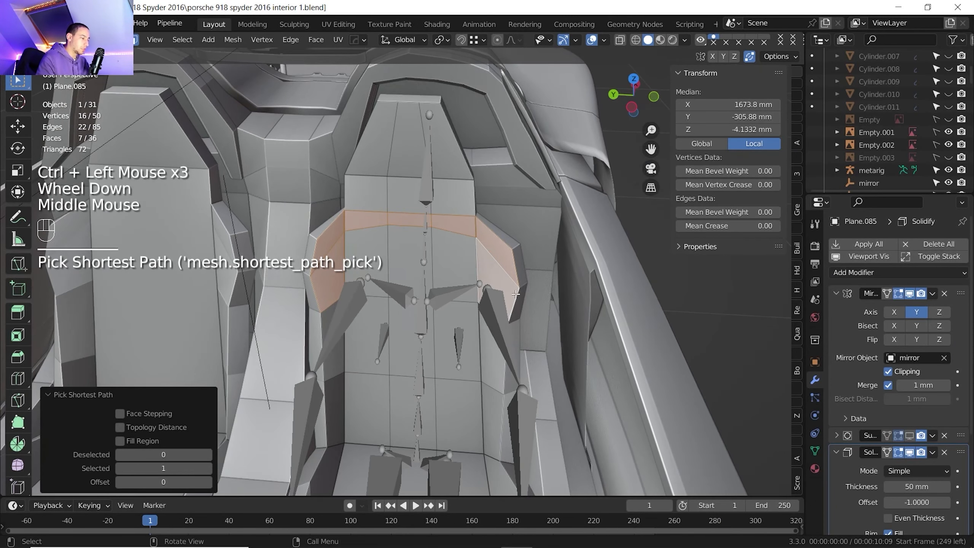
key("p")
left_click(518, 288)
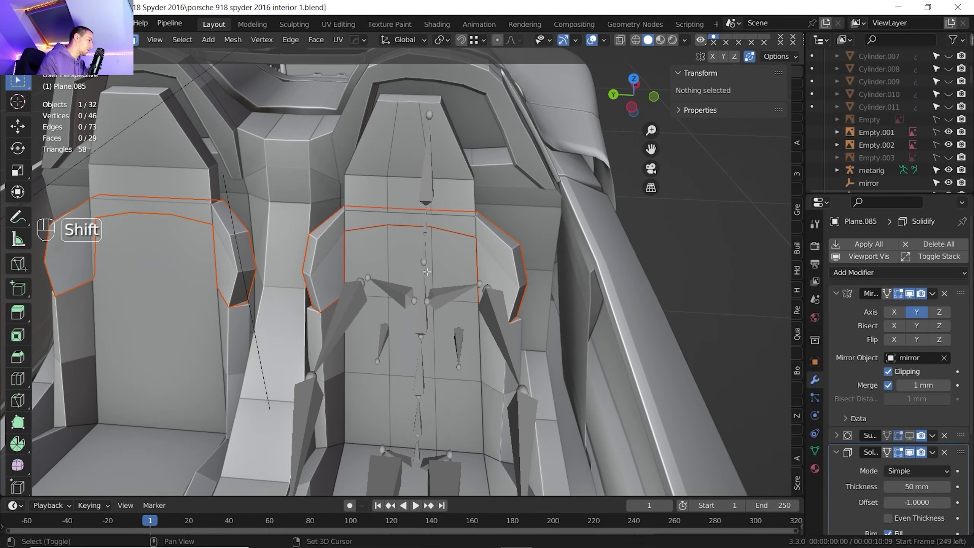
Step: Undo the separation of the arch-shaped band and return to editing the backrest mesh
middle_click_drag(426, 272, 411, 298, "shift")
scroll(412, 298, "up", 1)
key("ctrl+z")
key("ctrl+z")
key("ctrl+z")
key("Tab")
key("Tab")
Step: Move the eight lengthwise edges between the backrest panel and its two bolsters along X
left_click(372, 249)
key("2")
left_click(353, 245)
left_click(346, 343, "shift")
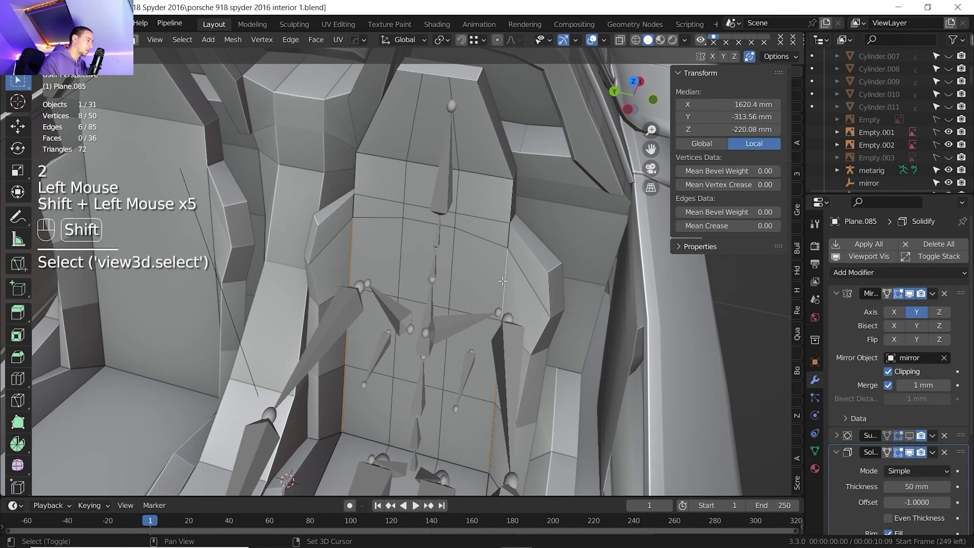
left_click(349, 201, "shift")
left_click(350, 201, "shift")
left_click(353, 208, "shift")
left_click(509, 235, "shift")
key("g")
key("x")
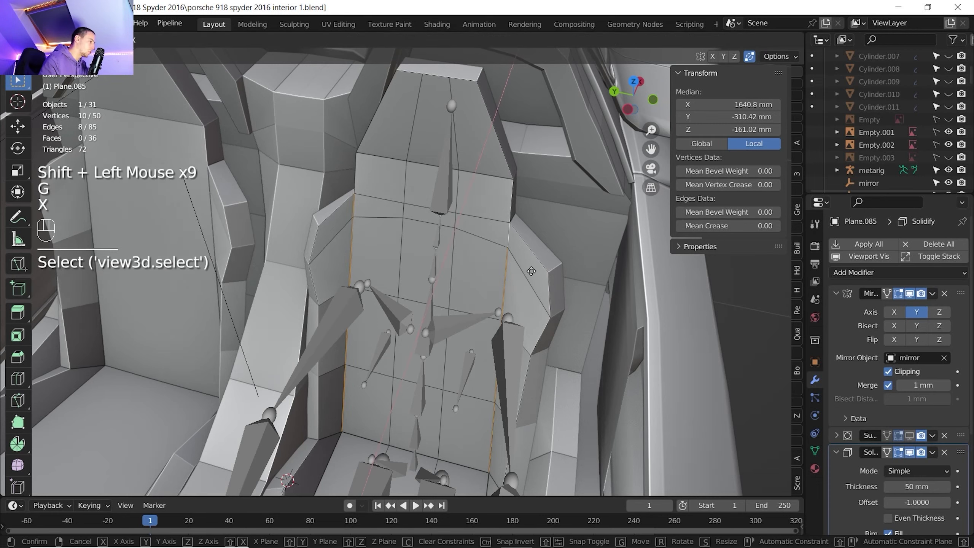
left_click(528, 274)
Step: Move the lengthwise edges in the middle of the backrest panel along X
middle_click_drag(528, 274, 419, 277)
scroll(426, 274, "down", 1)
left_click(446, 265)
left_click(412, 255, "shift")
left_click(399, 317, "shift")
left_click(441, 325, "shift")
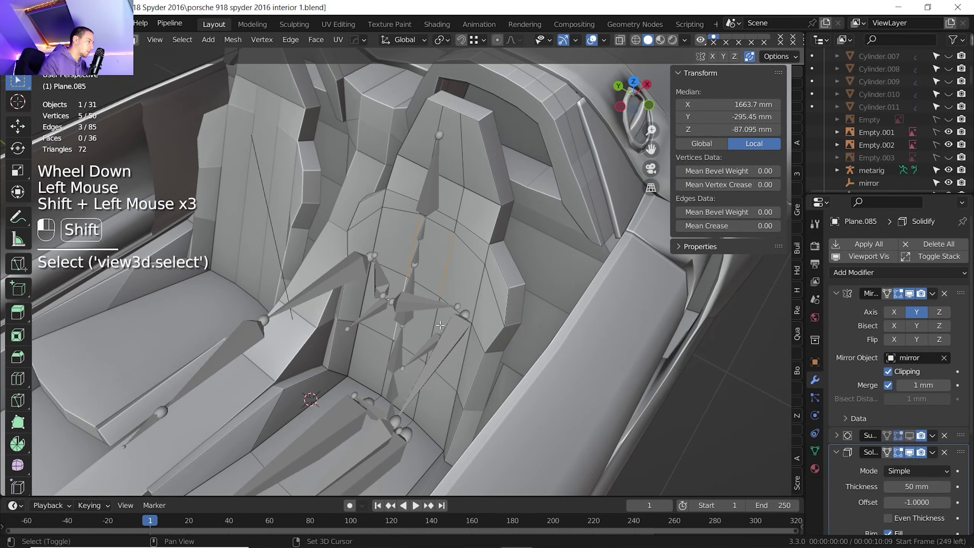
key("g")
key("x")
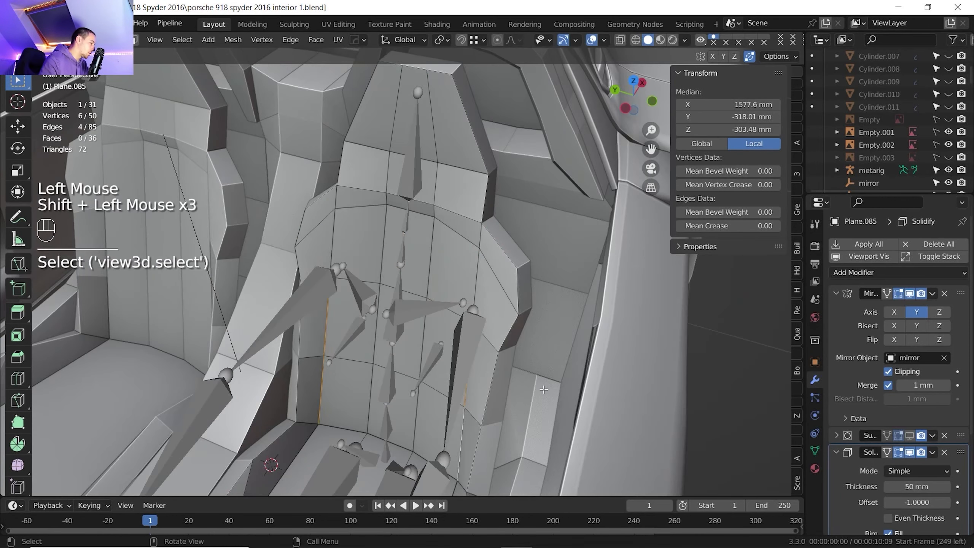
Step: Scale the lower lengthwise edges beside the two bolsters closer together by 0.909 along Y
key("s")
key("y")
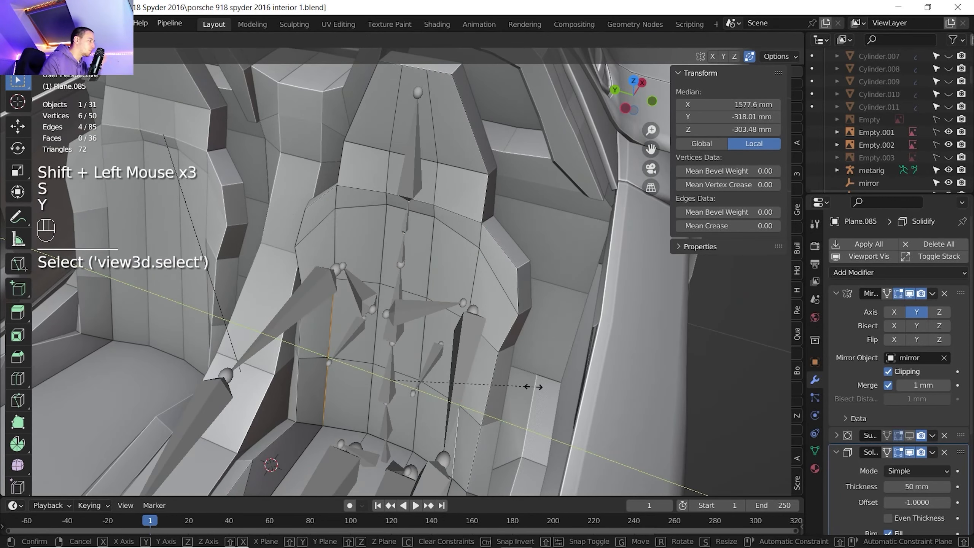
left_click(529, 385)
scroll(526, 384, "down", 2)
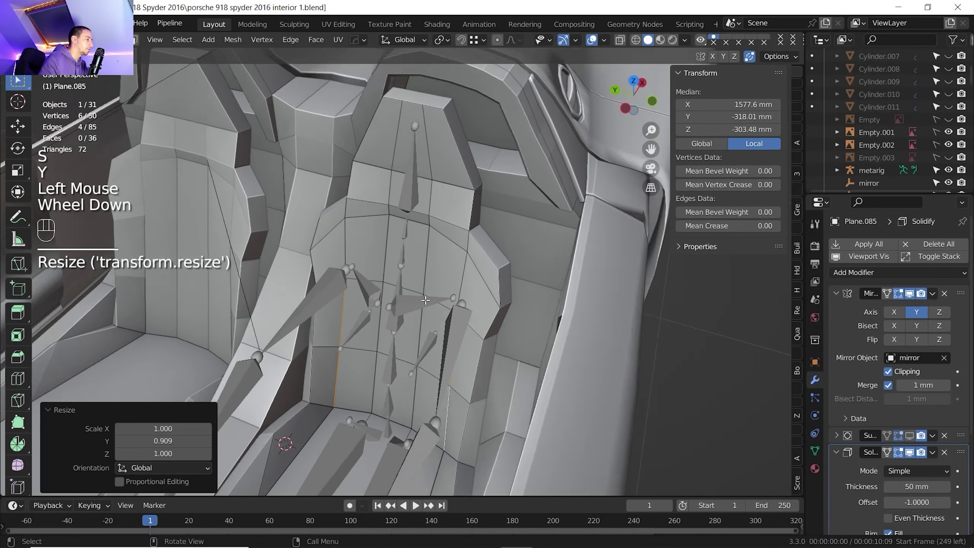
Step: Slide the three lower edges of the inboard inner line about 39 mm along Y toward the inboard bolster
mouse_move(498, 365)
middle_mouse_down("shift")
mouse_move(524, 381)
mouse_move(482, 353)
middle_mouse_up("shift")
scroll(430, 338, "up", 1)
left_click(406, 324)
left_click(400, 376, "shift")
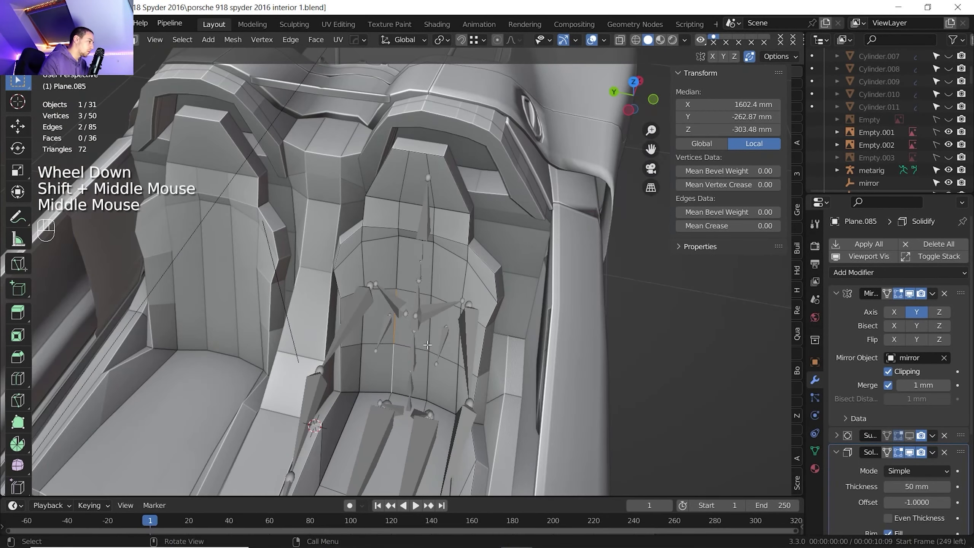
left_click(396, 273, "shift")
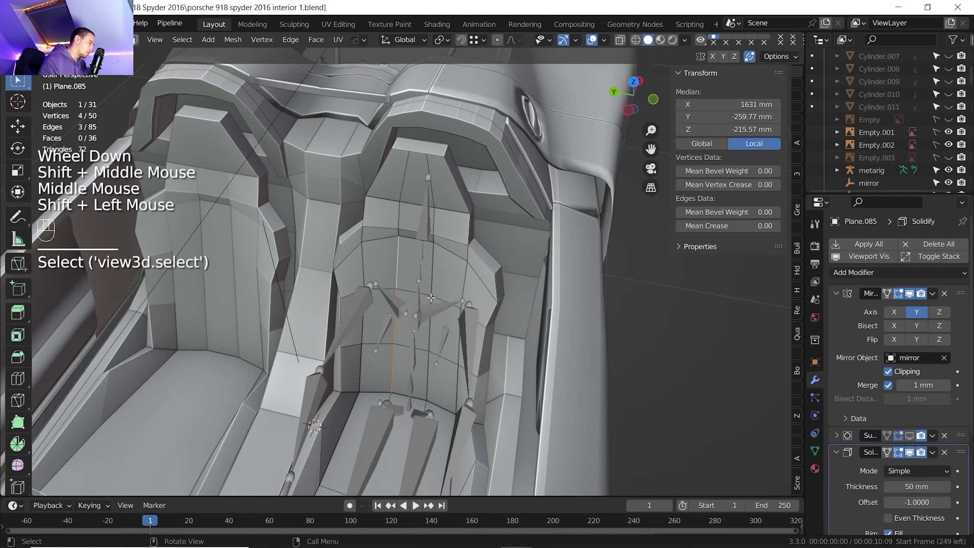
key("g")
key("g")
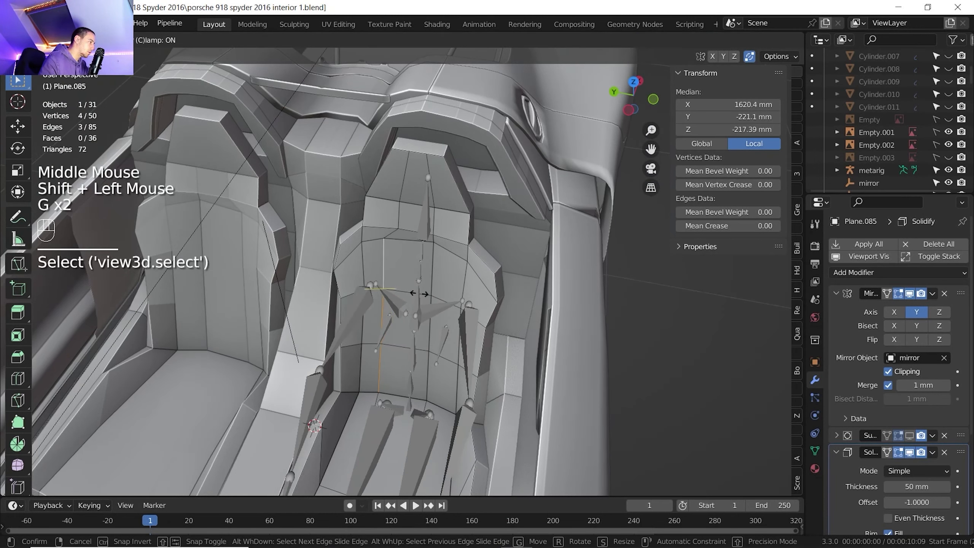
left_click(419, 293)
Step: Slide the three lower edges of the outboard inner line toward the outboard bolster by factor 0.519
left_click(429, 384)
left_click(433, 271, "ctrl")
key("g")
key("g")
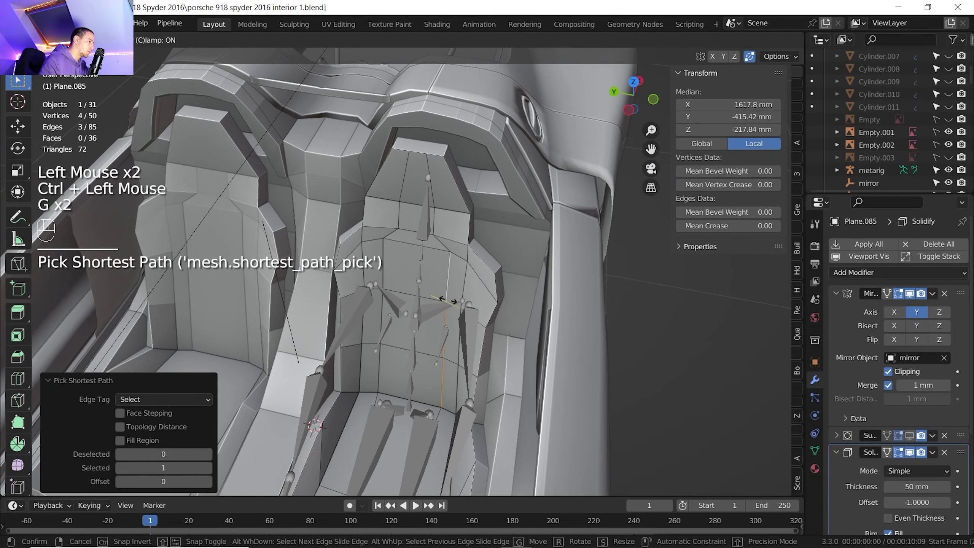
left_click(448, 301)
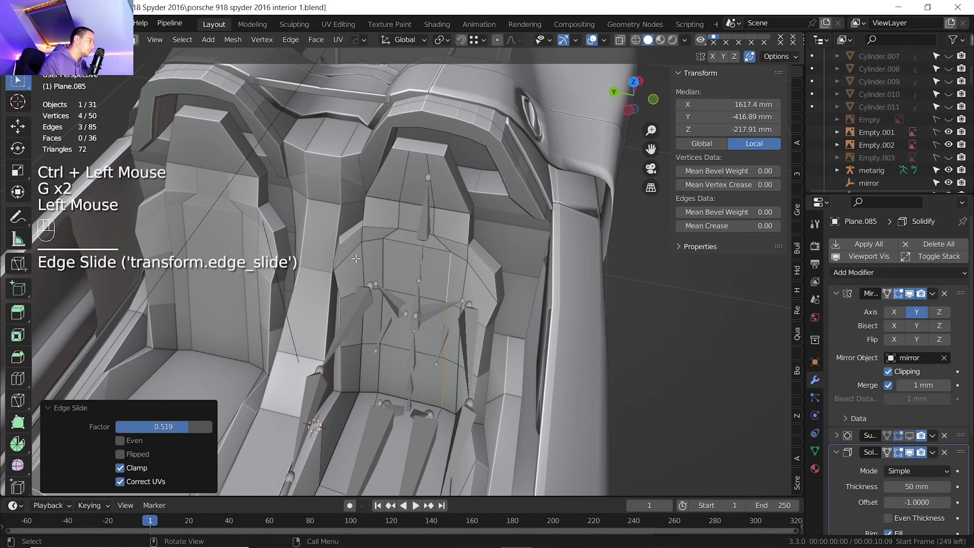
Step: Separate the four lower faces on the backrest's inboard side into their own object
key("3")
left_click(363, 355)
left_click(350, 367, "shift")
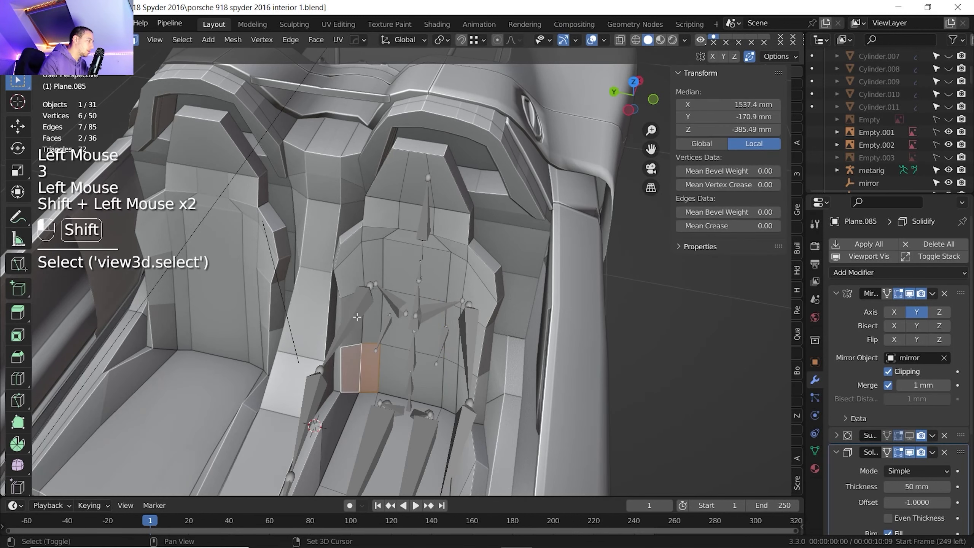
left_click(357, 317, "shift")
left_click(372, 316, "shift")
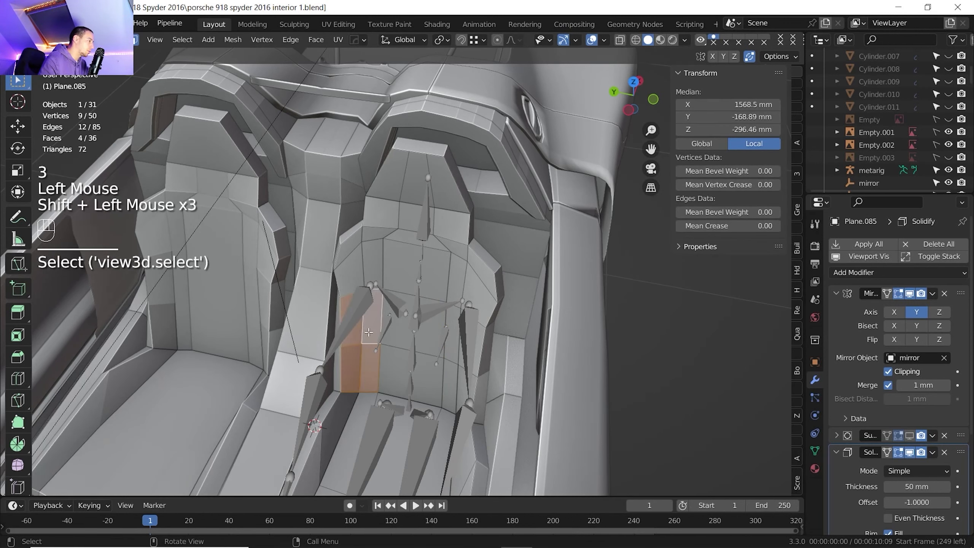
scroll(372, 309, "up", 1)
key("p")
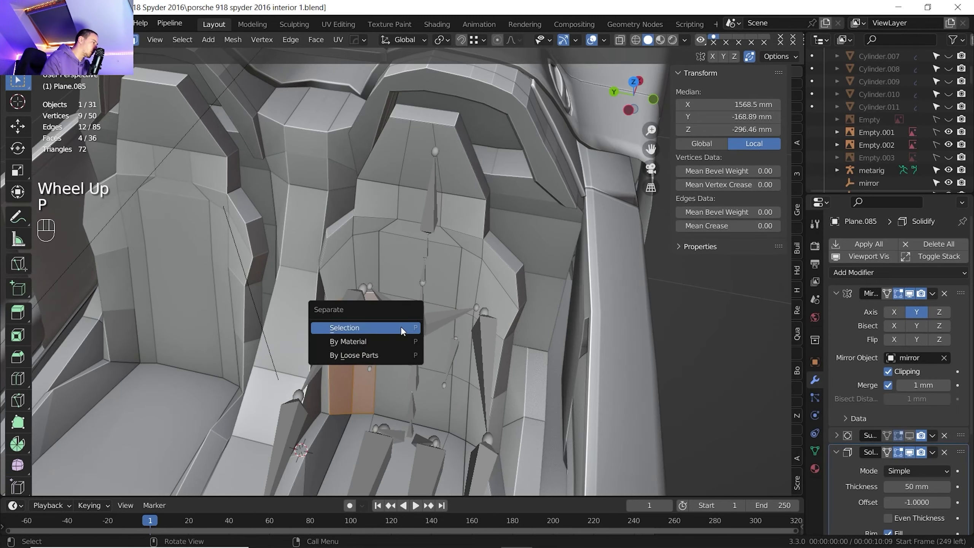
left_click(401, 326)
Step: Separate the four lower faces on the backrest's outboard side into their own object
left_click(474, 367, "shift")
left_click(475, 368, "shift")
left_click(462, 401, "shift")
left_click(474, 400, "shift")
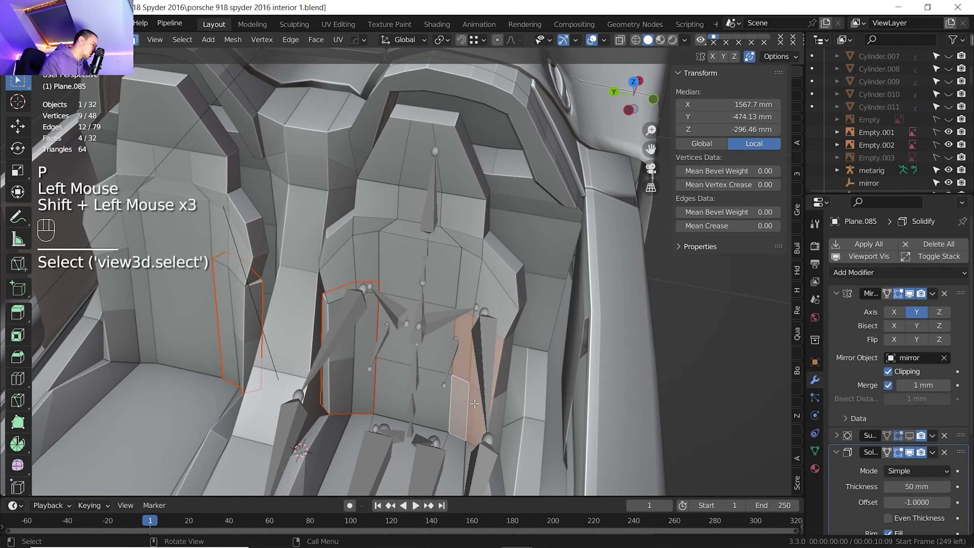
key("p")
left_click(474, 400)
Step: Separate the nine faces arching over the upper backrest and down both bolsters into their own object
left_click(350, 259)
left_click(366, 265, "shift")
left_click(340, 240, "shift")
left_click(365, 226, "shift")
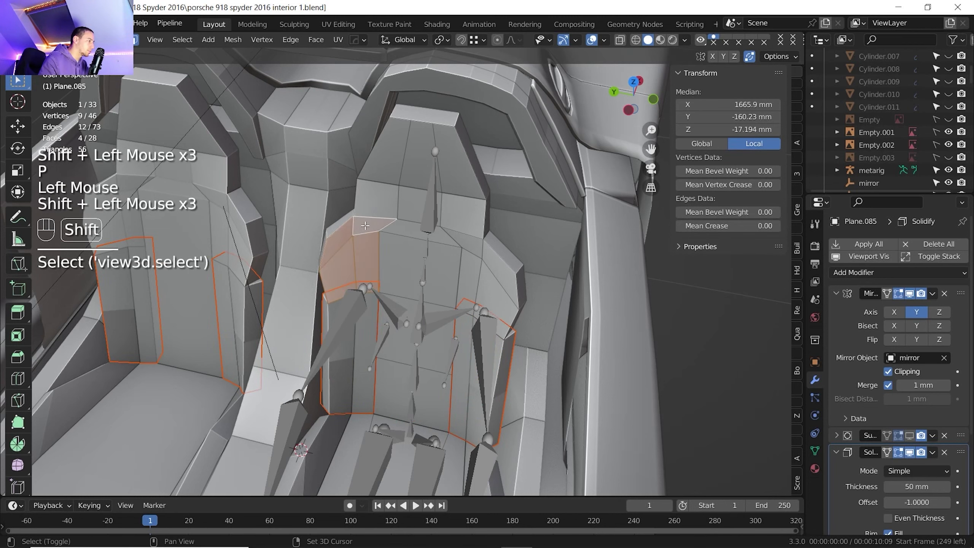
left_click(465, 240, "shift")
left_click(470, 258, "shift")
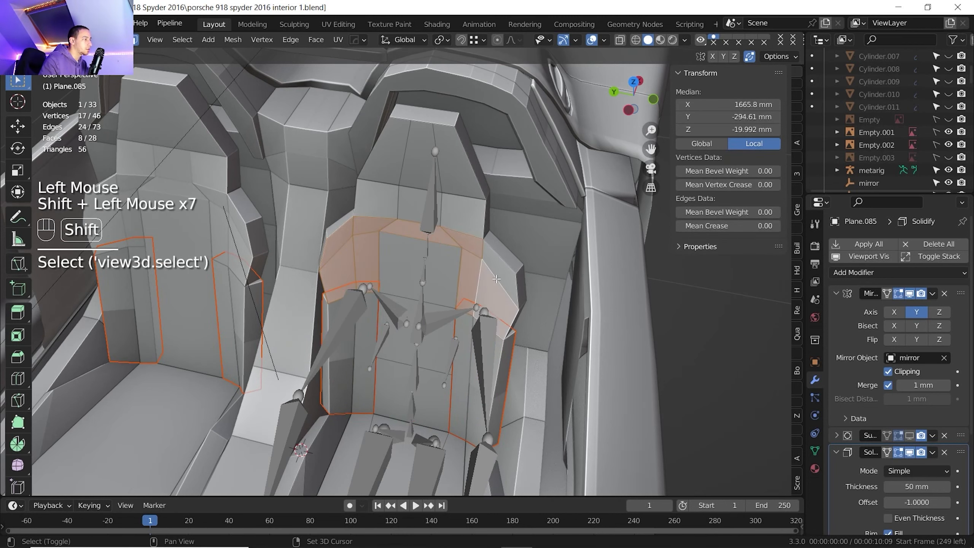
left_click(498, 271, "shift")
key("p")
left_click(498, 268)
Step: Separate the upper, middle and lower centre faces of the backrest into three individual objects
left_click(418, 283)
key("p")
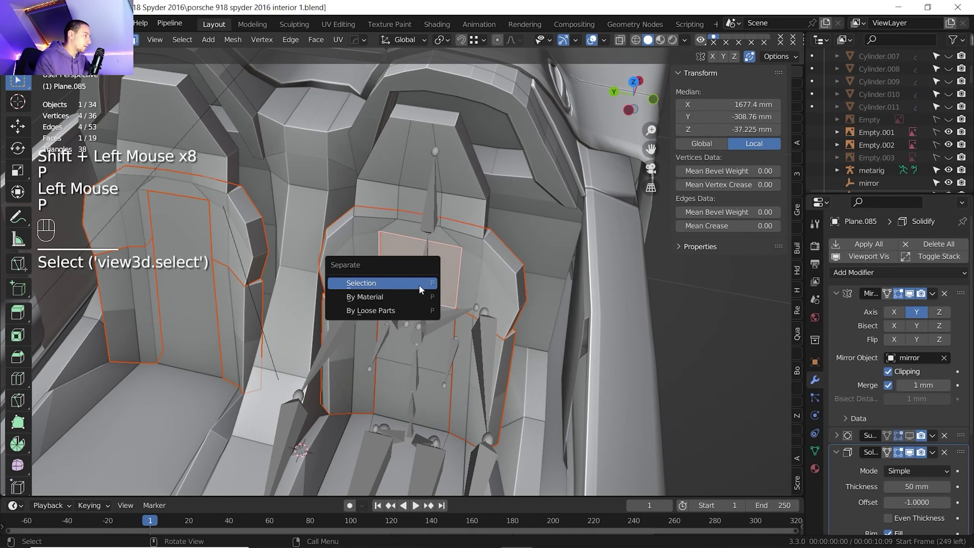
left_click(399, 282)
left_click(407, 319)
key("p")
left_click(407, 318)
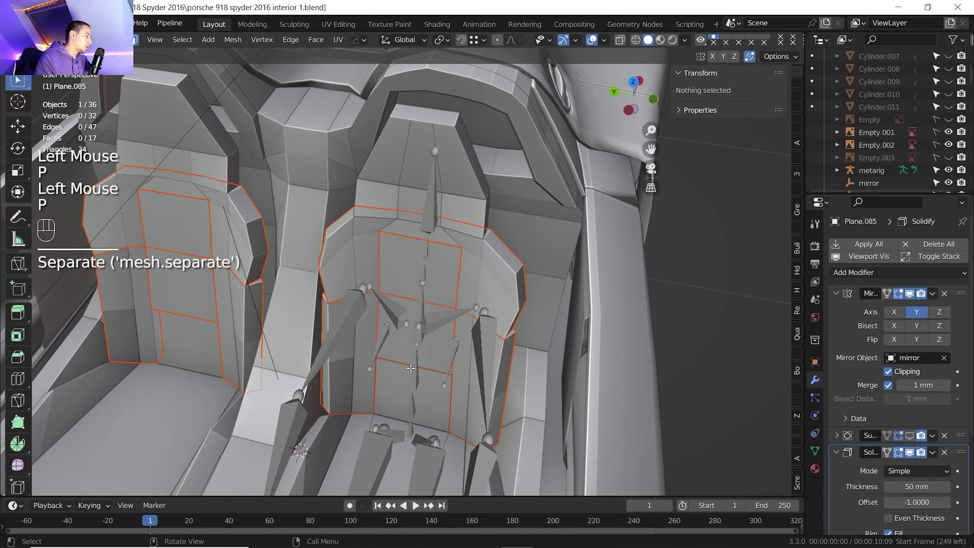
left_click(405, 372)
key("p")
left_click(405, 372)
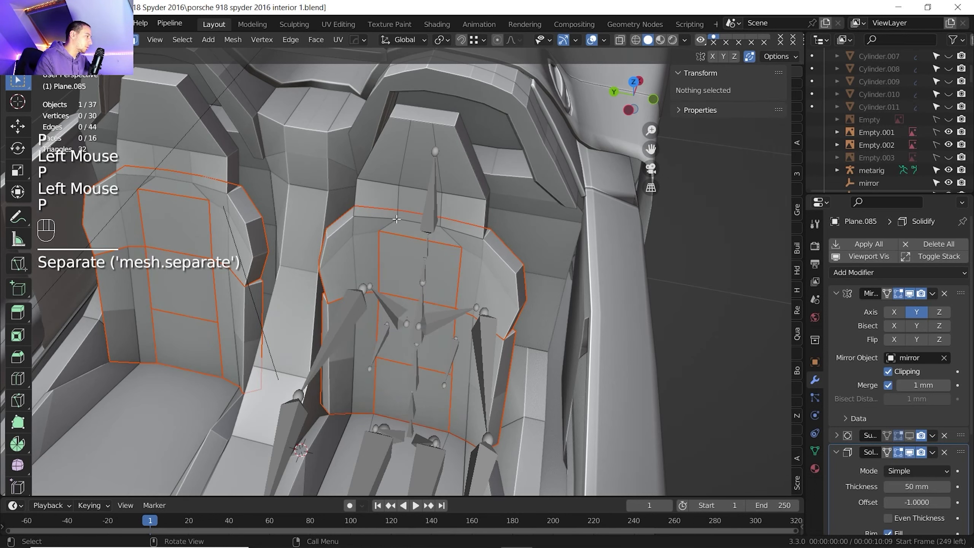
Step: Try to separate the three faces along the headrest's base into their own object
left_click(391, 195)
left_click(429, 206, "shift")
left_click(461, 211, "shift")
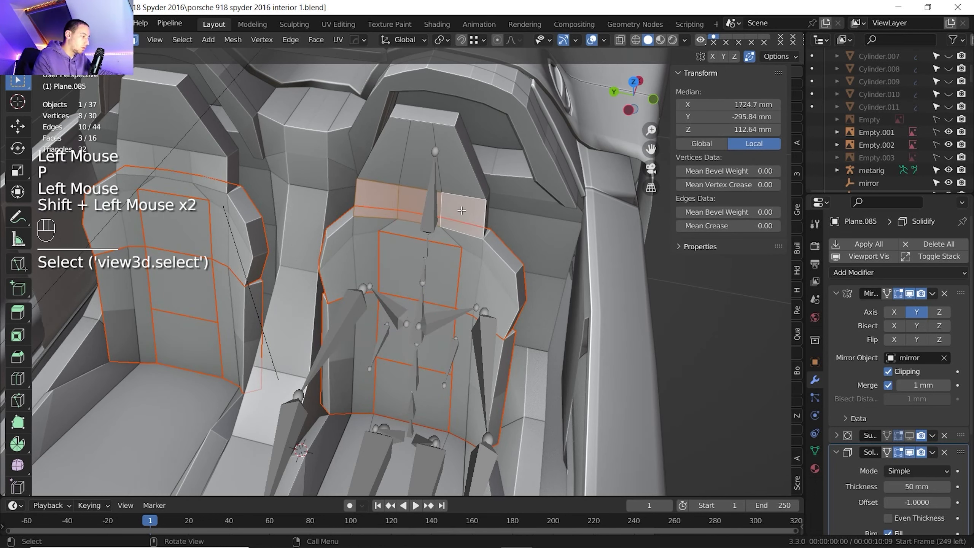
key("p")
left_click(461, 210)
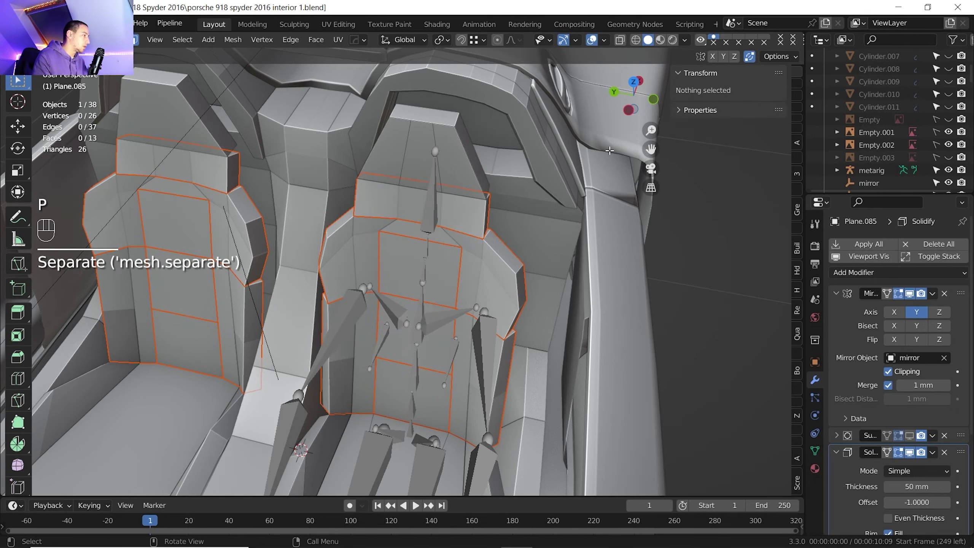
left_click(628, 112)
middle_click_drag(510, 180, 433, 270, "shift")
key("ctrl+z")
Step: Lower the middle edge across the headrest's base and separate the three-face band beneath it into its own object
scroll(447, 231, "up", 3)
left_click(383, 249)
left_click(395, 254)
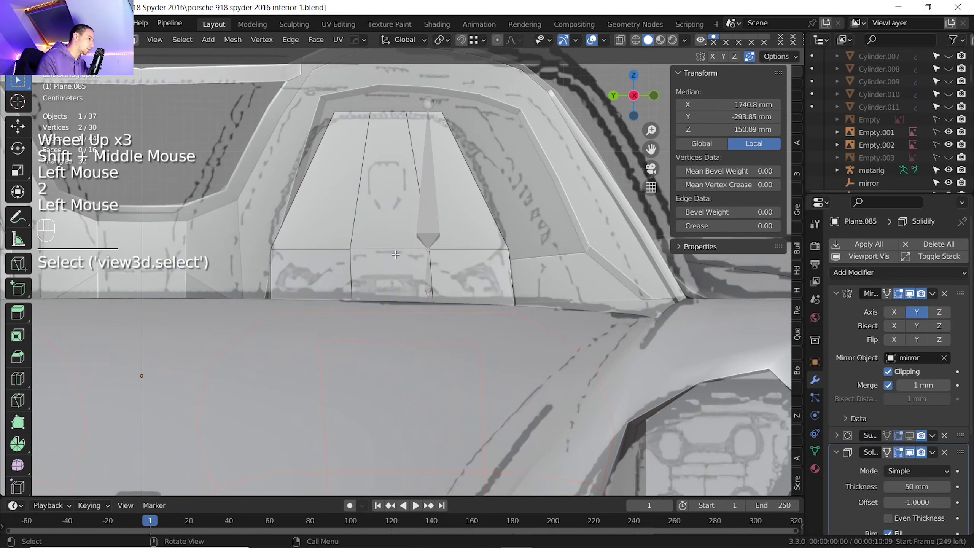
key("ctrl+z")
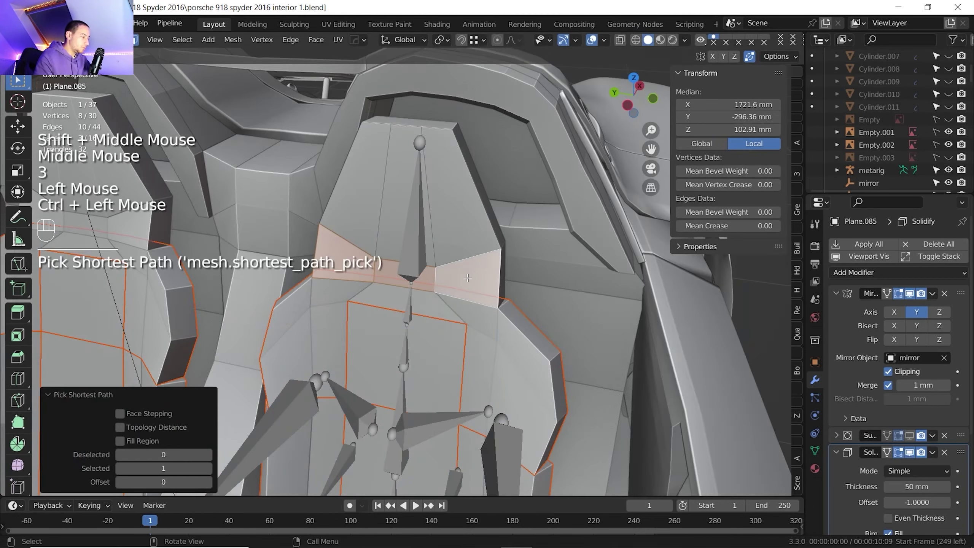
key("p")
left_click(466, 280)
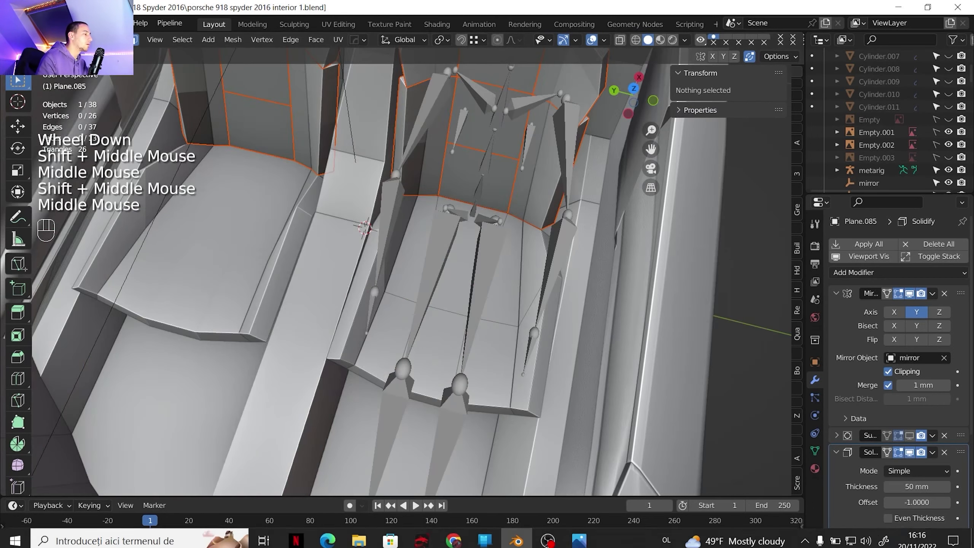
Step: Check the seats in the reference image and separate the three rear faces of the seat cushion into their own object
mouse_move(557, 505)
left_click(552, 439)
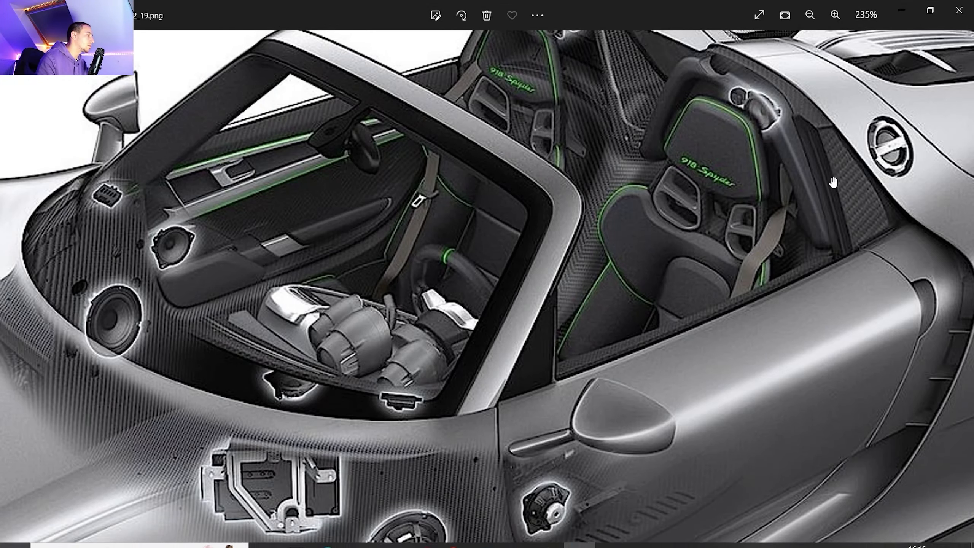
left_click(950, 270)
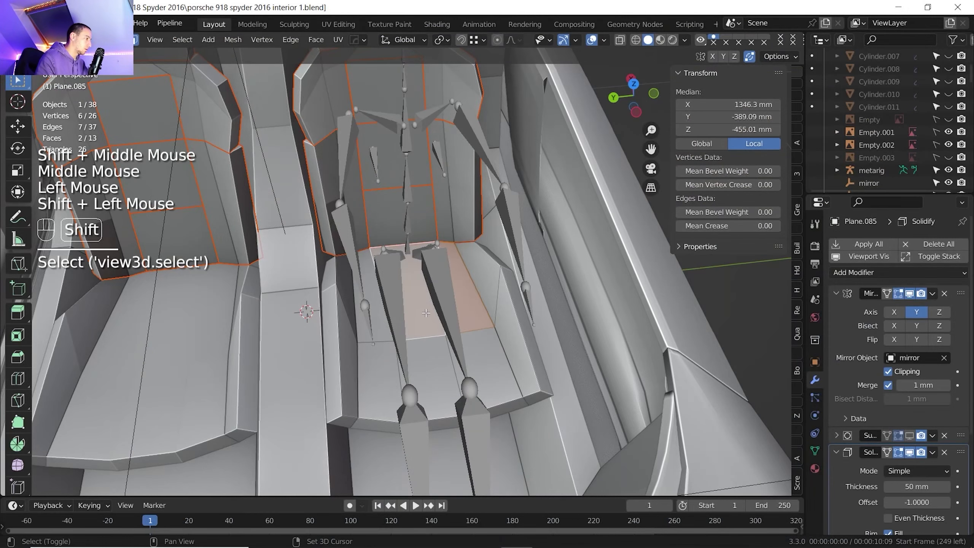
left_click(398, 326, "shift")
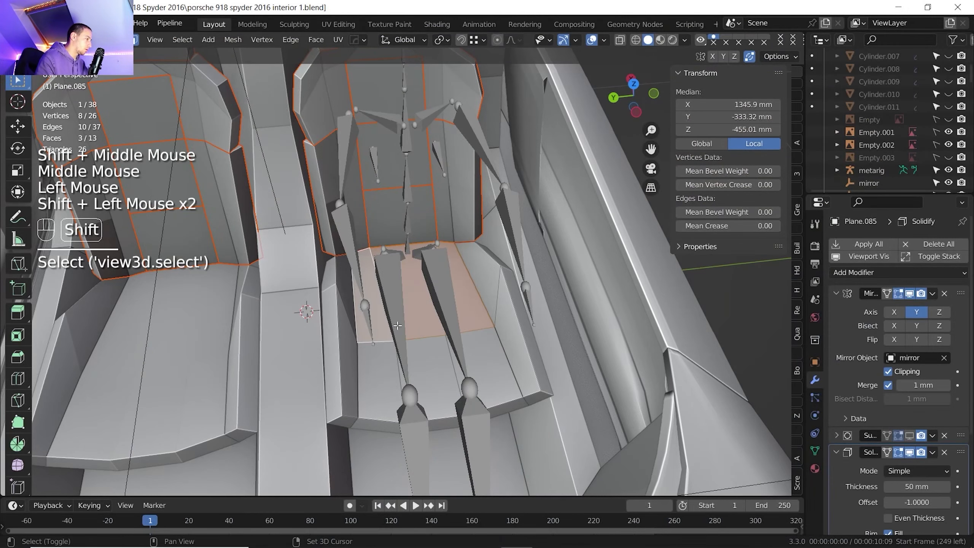
key("p")
left_click(466, 329)
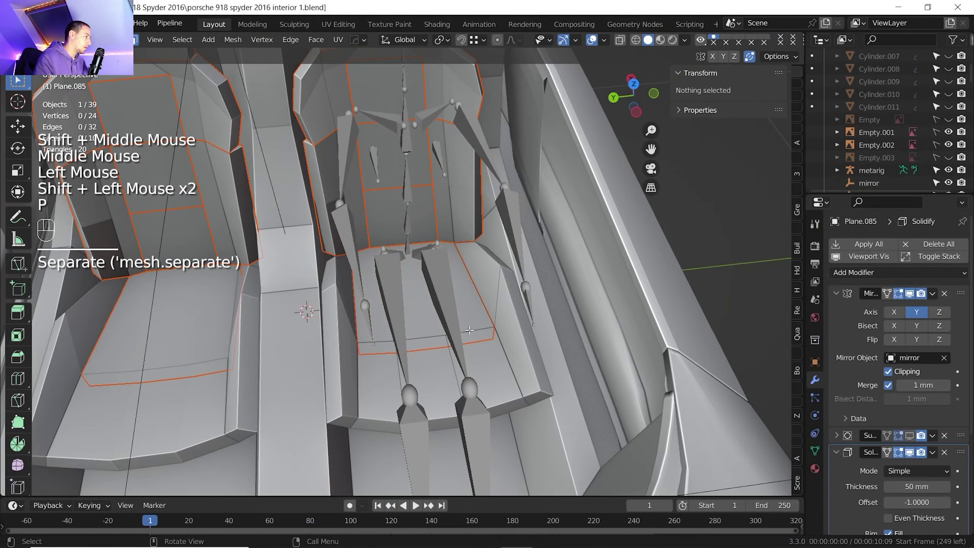
Step: Separate the three front faces of the seat cushion into their own object
left_click(486, 357)
left_click(437, 368, "shift")
left_click(392, 378, "shift")
key("p")
left_click(395, 379)
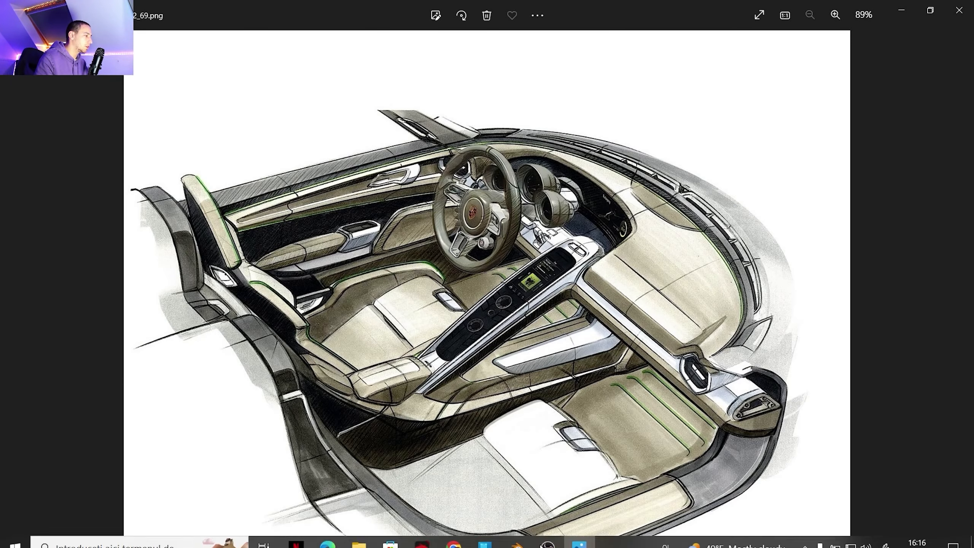
Step: Return from the reference sketch to Blender and separate the rear face of the cushion's outboard bolster into its own object
left_click(527, 533)
middle_click_drag(502, 330, 468, 292)
middle_click_drag(468, 292, 448, 257, "shift")
left_click(447, 258)
key("p")
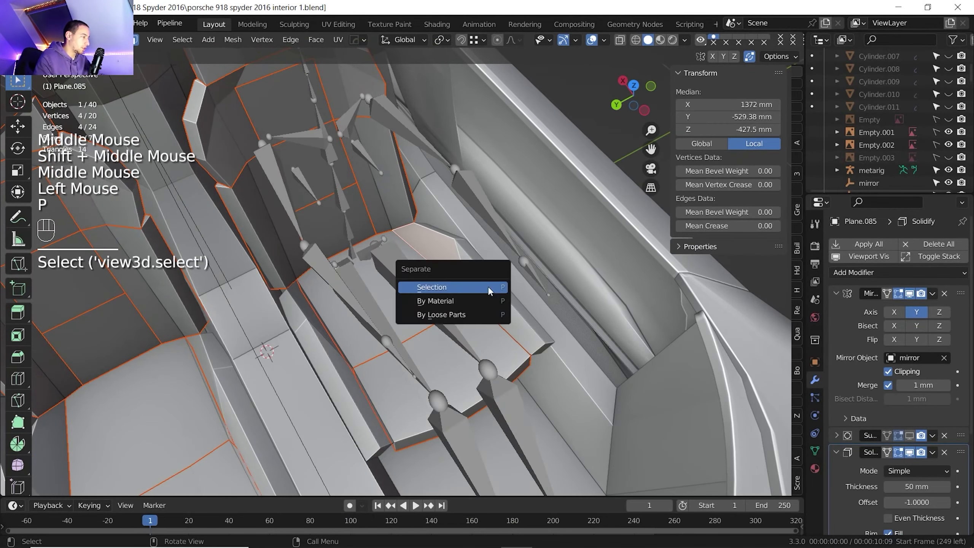
left_click(488, 285)
Step: Separate the front face of the cushion's outboard bolster into its own object and leave Edit Mode
left_click(476, 280)
scroll(463, 271, "down", 2)
scroll(463, 272, "up", 2)
scroll(463, 272, "up", 1)
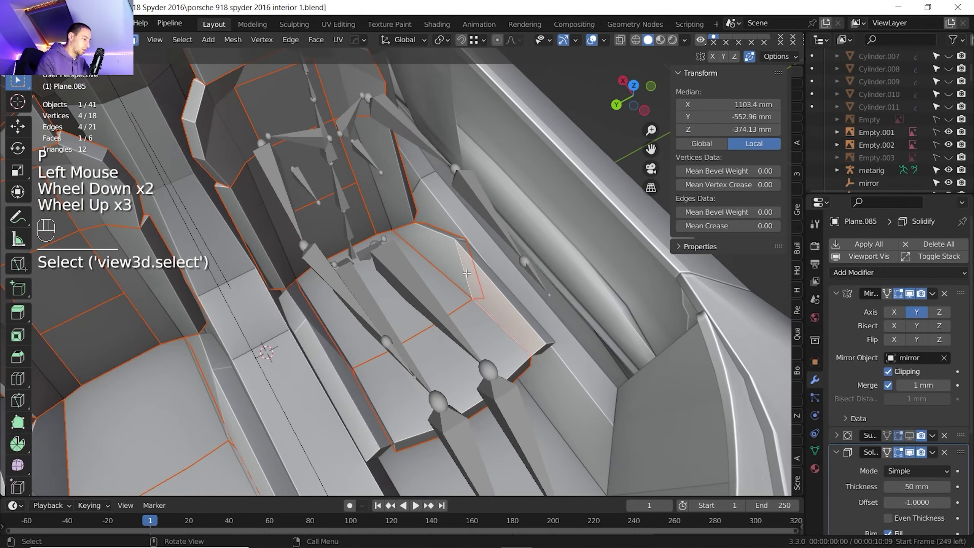
key("p")
left_click(472, 273)
key("Tab")
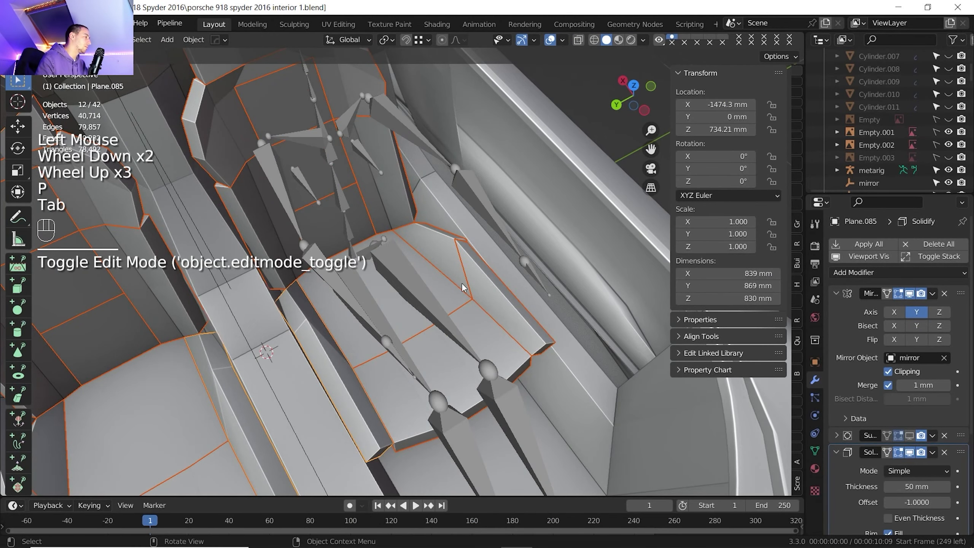
Step: Isolate the separated seat panels in local view and examine the shape and panel divisions of both seats
scroll(460, 281, "down", 2)
key("slash")
middle_click_drag(456, 277, 497, 226, "shift")
left_click(535, 182)
middle_click_drag(535, 182, 438, 243)
scroll(442, 267, "up", 2)
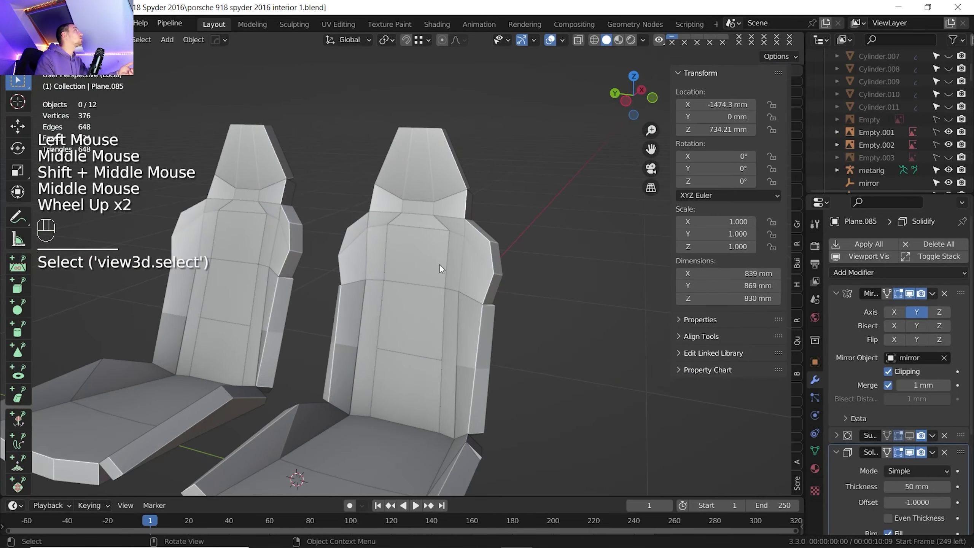
scroll(480, 336, "down", 1)
middle_click_drag(479, 336, 477, 357)
scroll(472, 352, "down", 2)
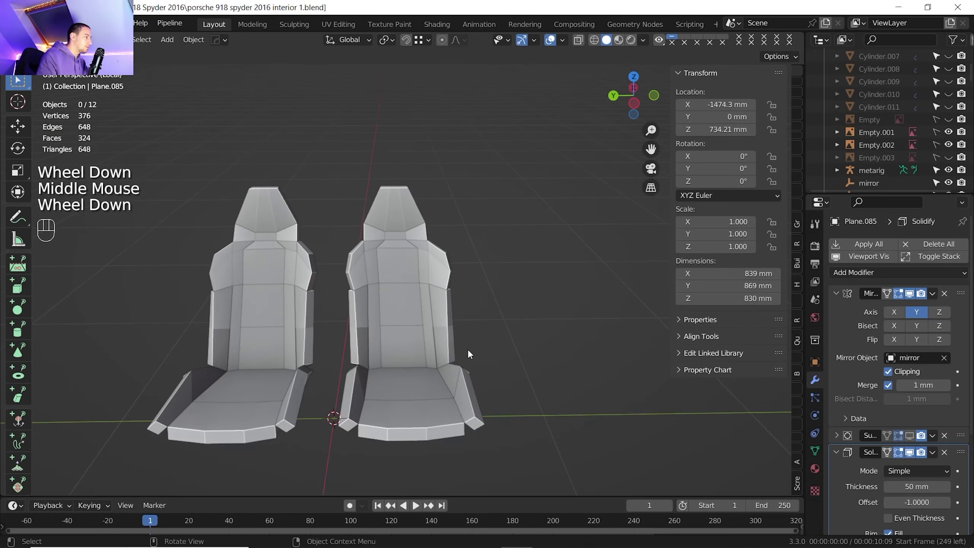
scroll(443, 323, "up", 3)
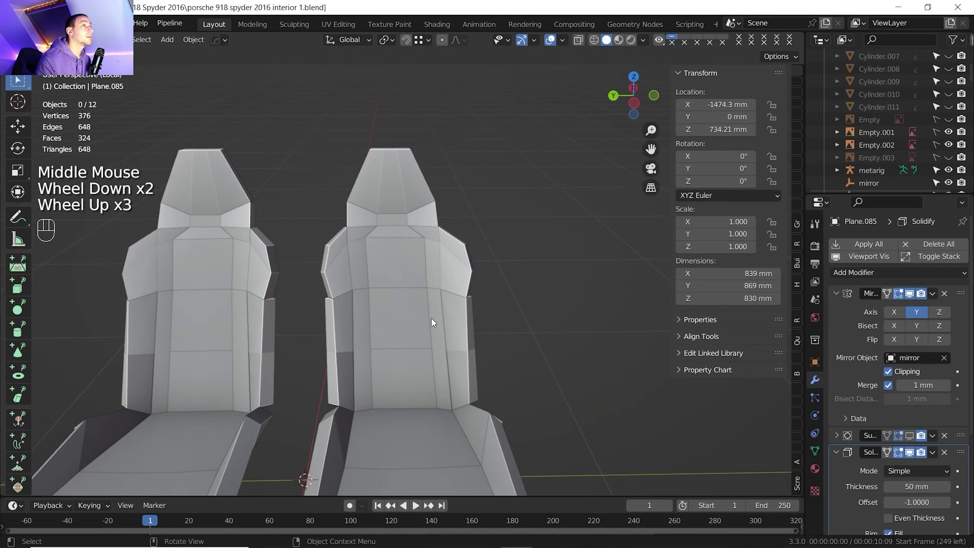
scroll(425, 315, "down", 2)
scroll(415, 305, "down", 1)
middle_click_drag(415, 305, 452, 345, "shift")
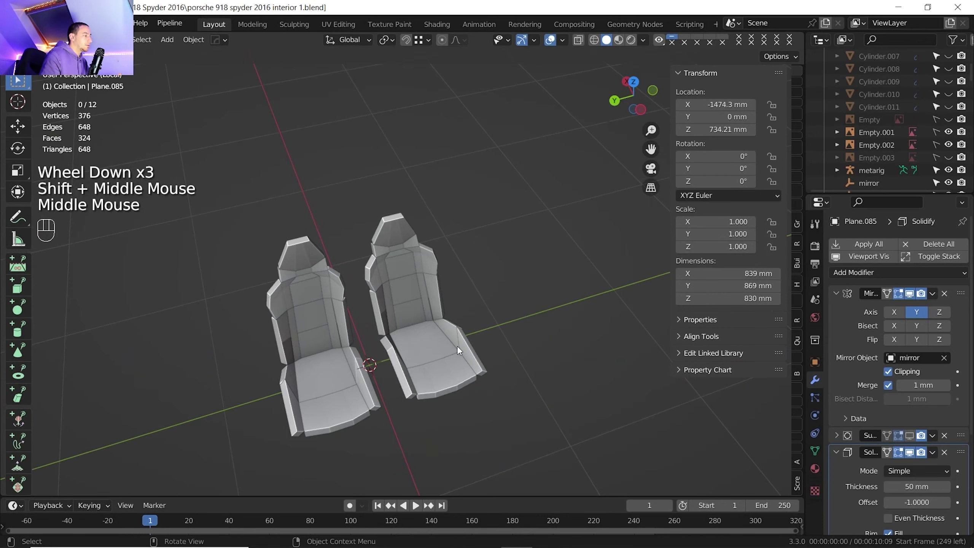
scroll(440, 379, "up", 2)
middle_click_drag(486, 403, 475, 300, "shift")
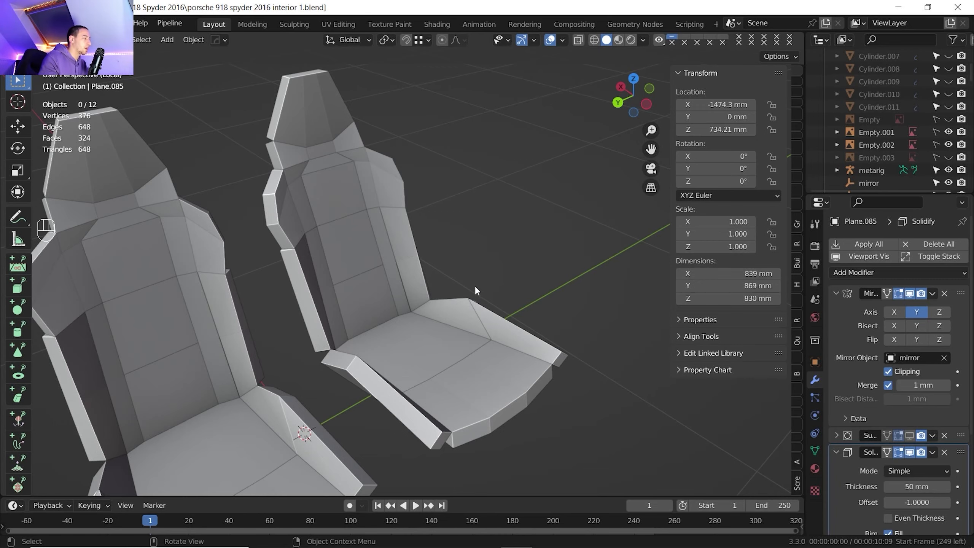
middle_click_drag(477, 289, 457, 322, "shift")
scroll(452, 327, "down", 2)
scroll(441, 311, "up", 4)
scroll(429, 298, "down", 1)
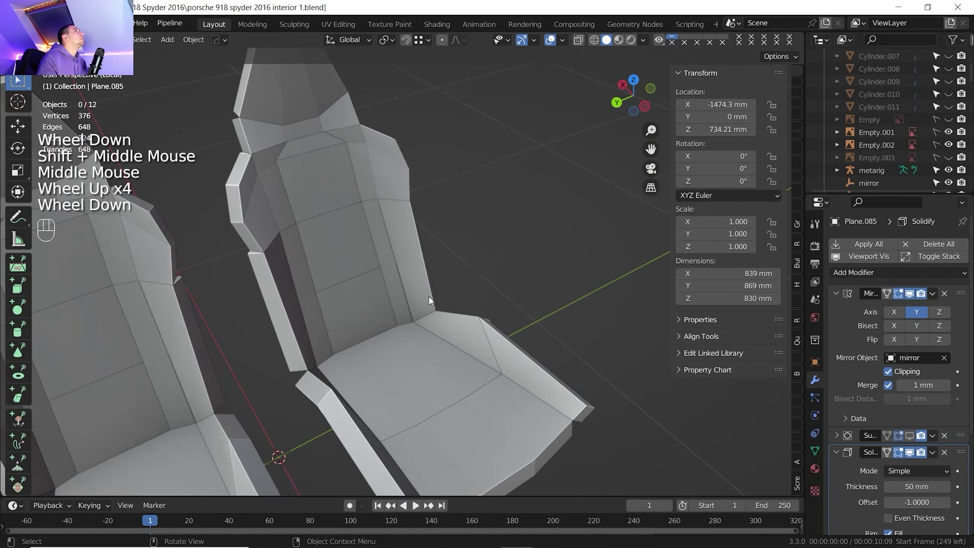
scroll(429, 297, "down", 1)
Step: Bring the whole car back out of local view and examine how the seats sit in the cockpit
key("slash")
scroll(428, 289, "down", 3)
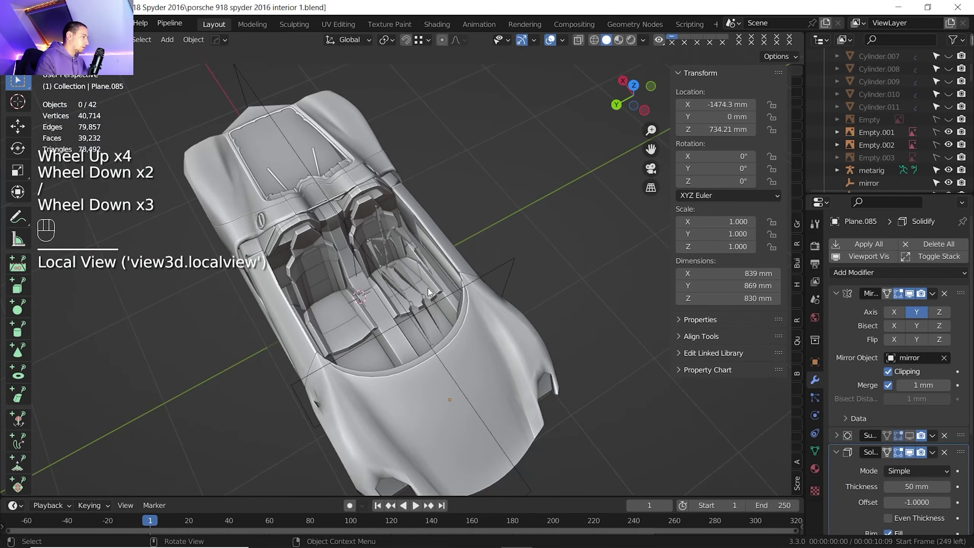
mouse_move(428, 288)
middle_mouse_down("shift")
mouse_move(462, 332)
mouse_move(553, 287)
mouse_move(493, 300)
mouse_move(425, 277)
middle_mouse_up("shift")
scroll(523, 309, "up", 4)
middle_click_drag(425, 277, 410, 273)
middle_click_drag(410, 273, 371, 295, "shift")
scroll(368, 245, "down", 2)
scroll(405, 274, "down", 3)
scroll(384, 287, "up", 4)
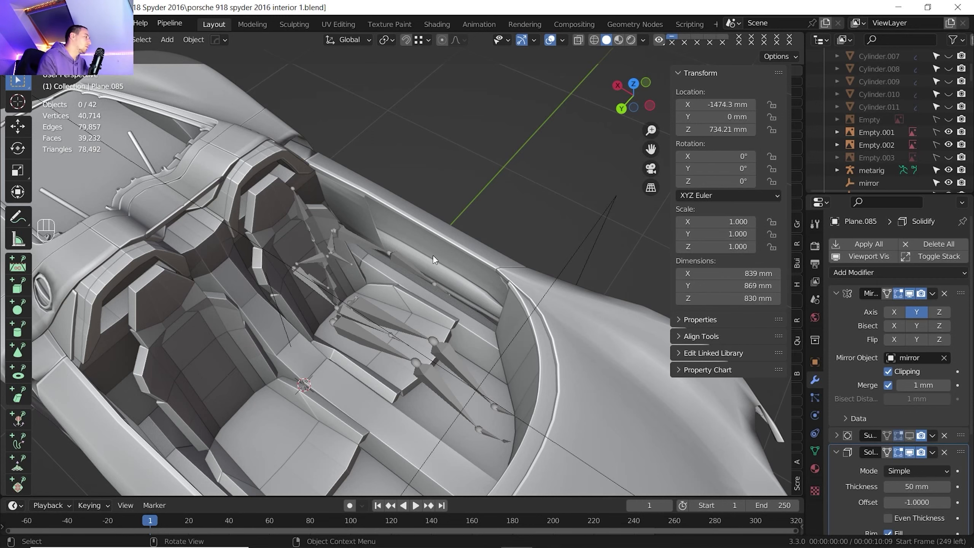
scroll(410, 247, "down", 1)
middle_click_drag(410, 247, 402, 253, "shift")
middle_click_drag(402, 253, 395, 261)
middle_click_drag(395, 261, 389, 265, "shift")
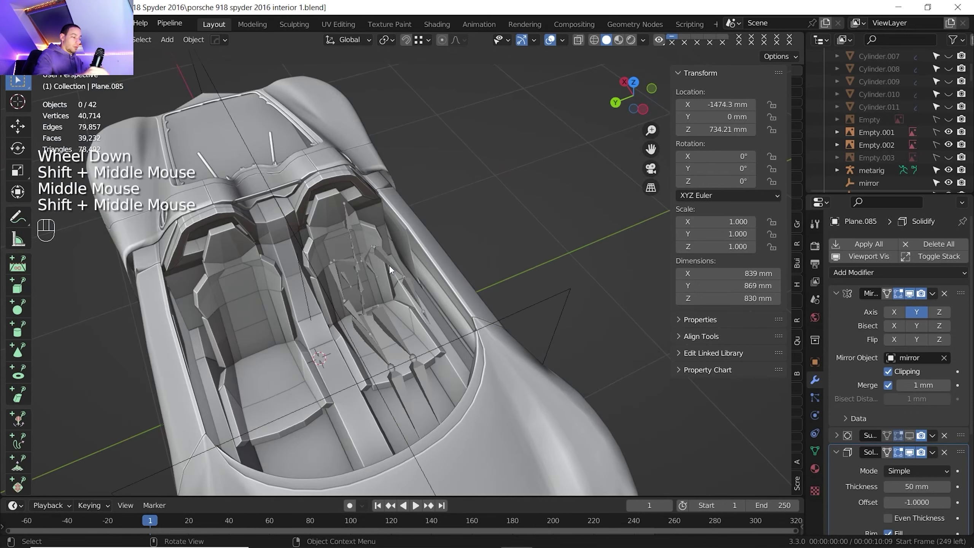